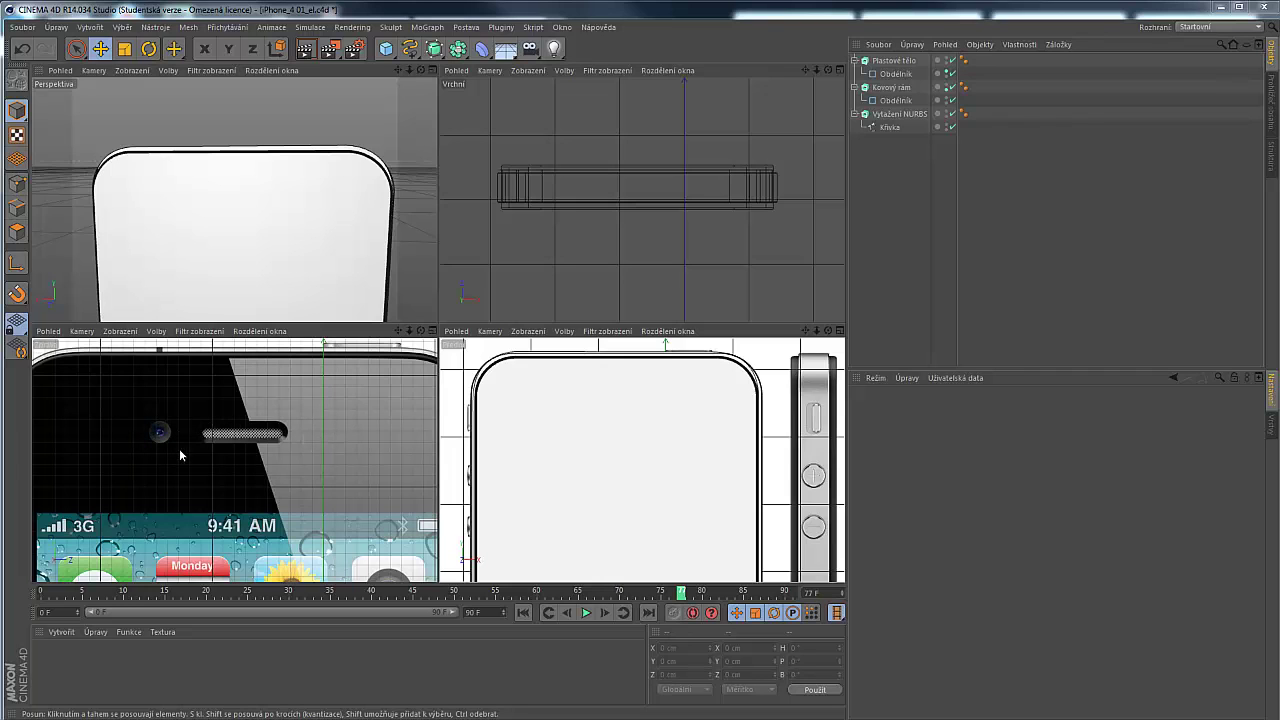
Examine the phone reference image around the front camera, side buttons and earpiece slot
scroll(300, 448, "down", 5)
scroll(150, 535, "up", 5)
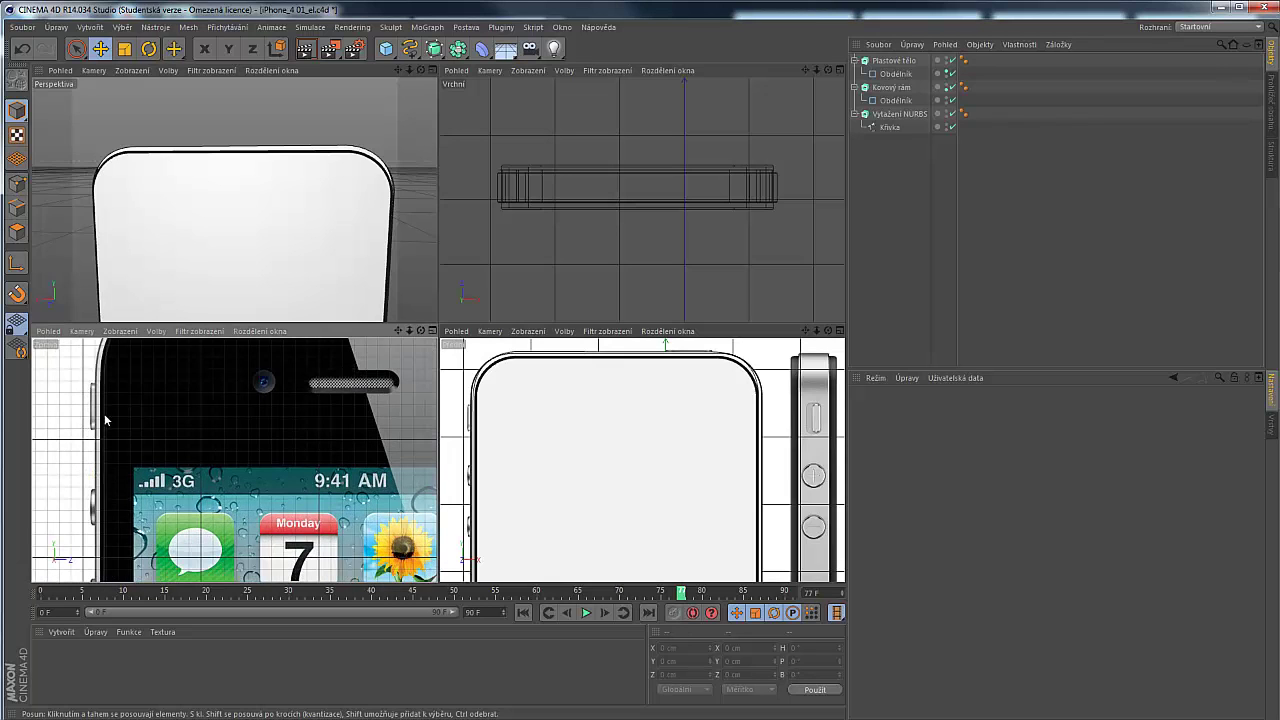
scroll(98, 460, "down", 3)
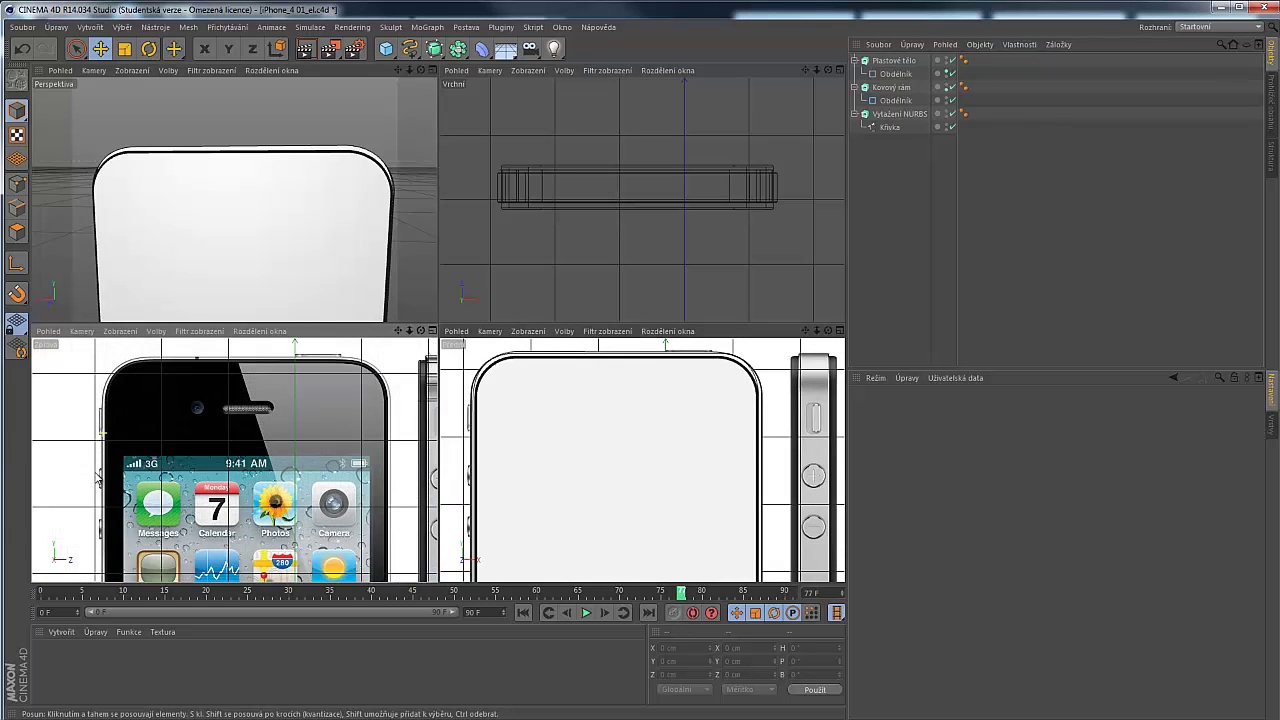
scroll(102, 517, "up", 1)
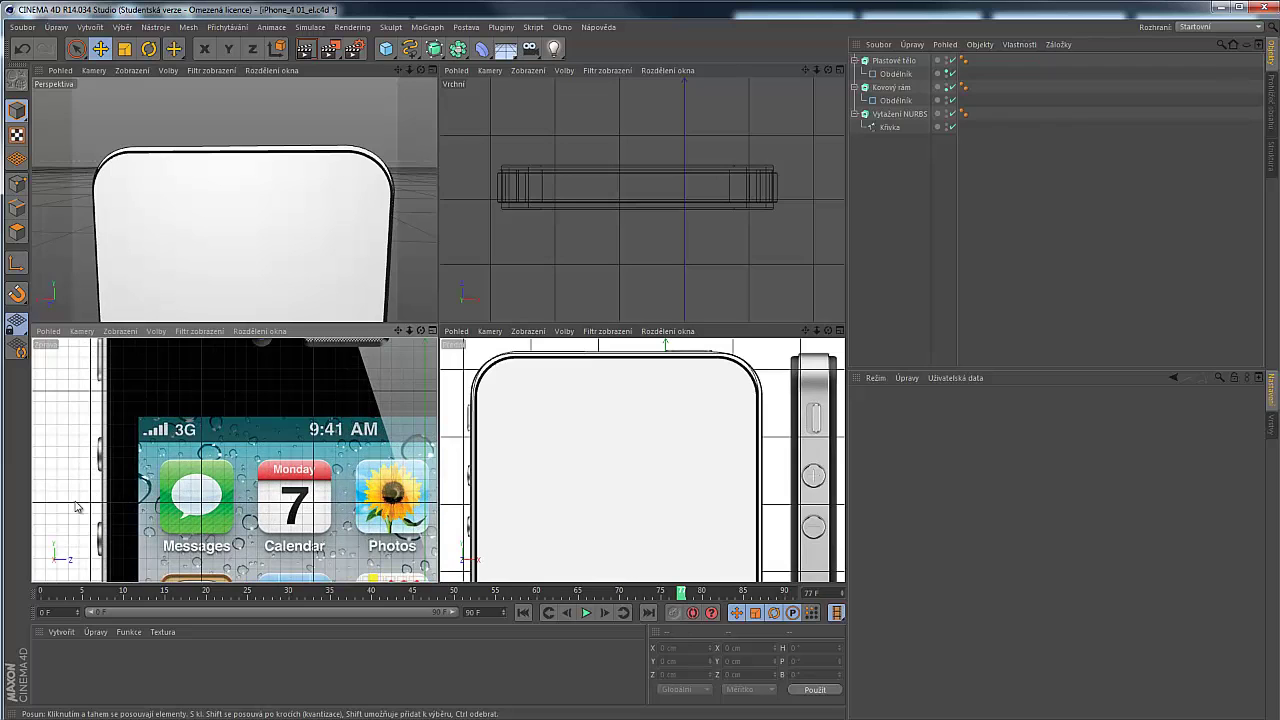
scroll(230, 360, "down", 4)
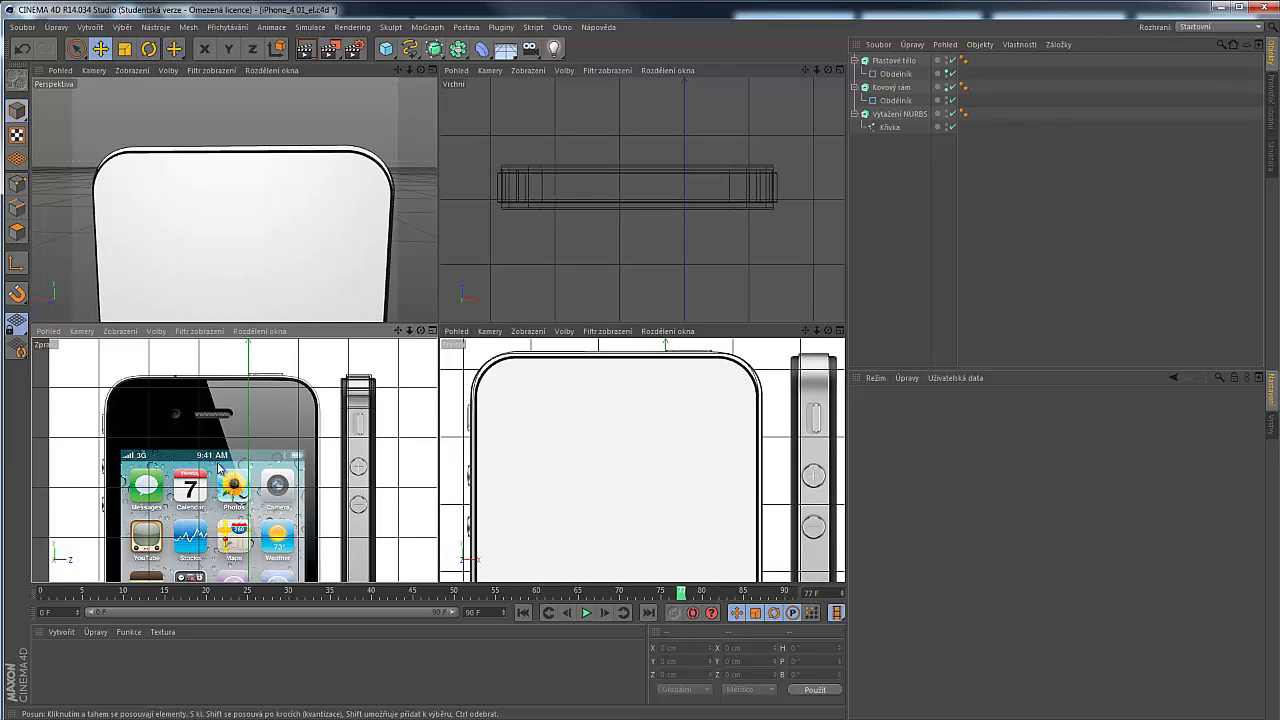
scroll(191, 399, "up", 5)
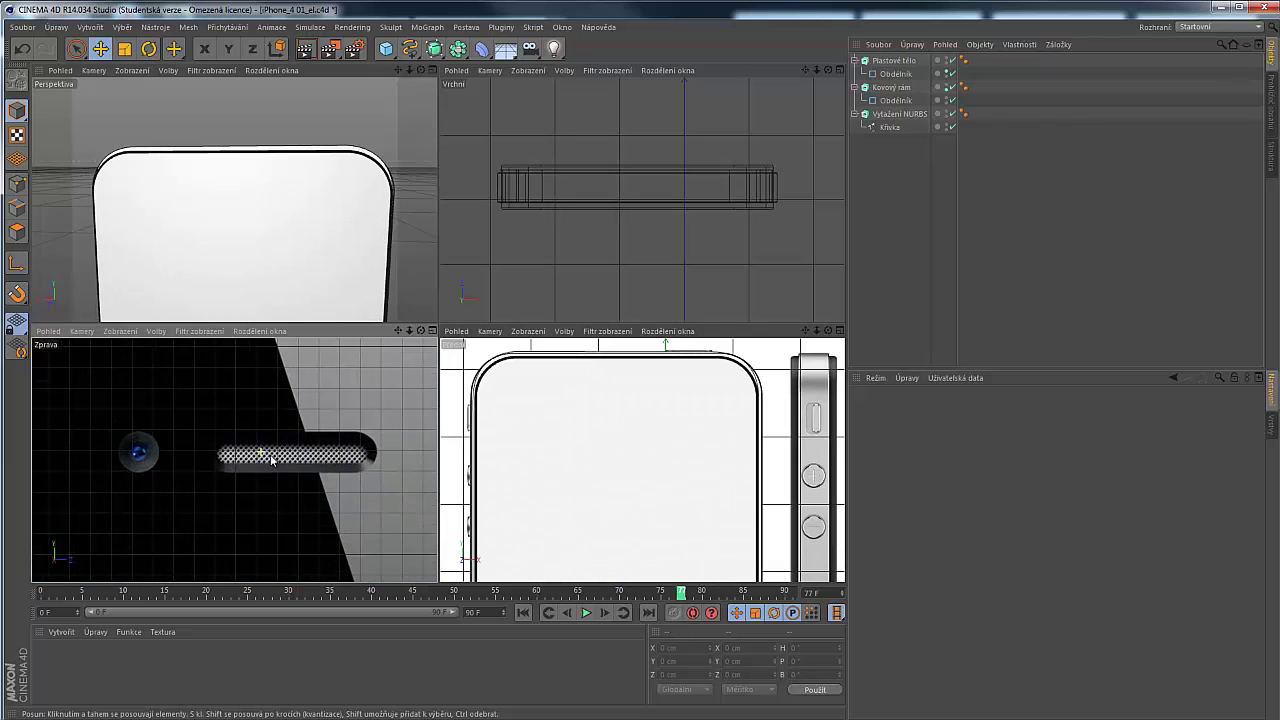
scroll(364, 470, "up", 2)
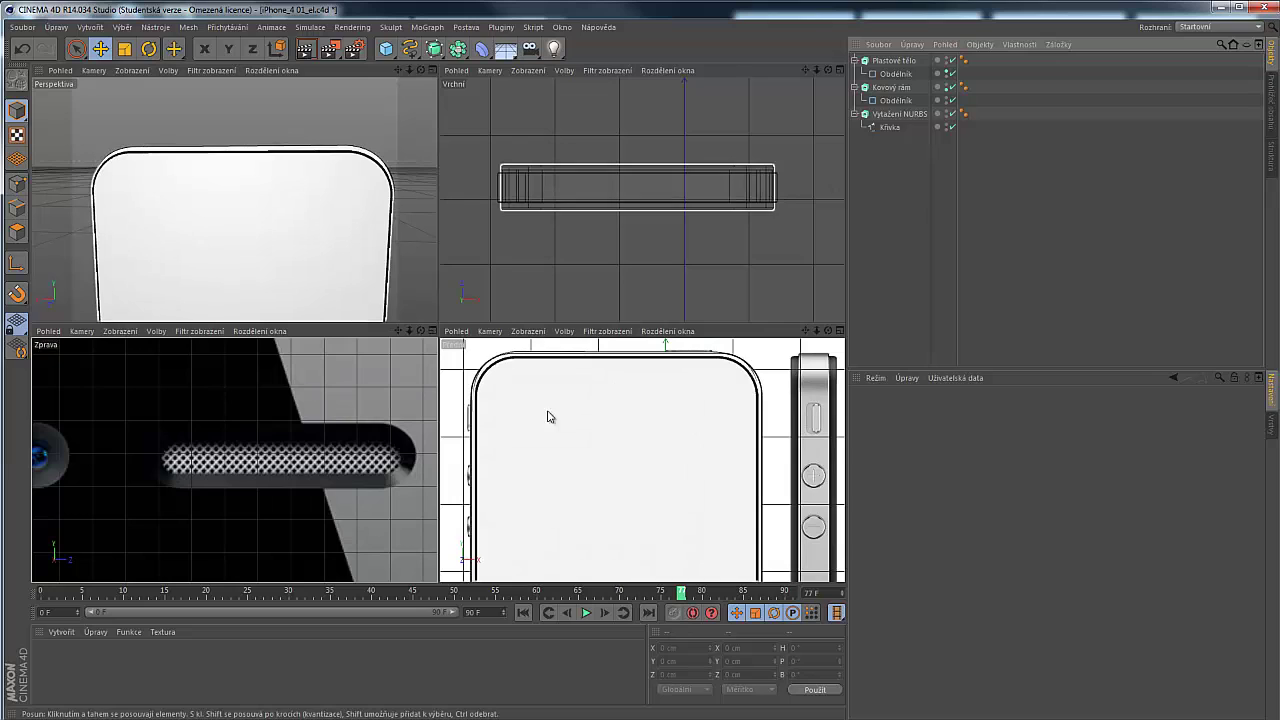
Add a capsule primitive to the scene as the base shape for the earpiece opening
left_click(387, 49)
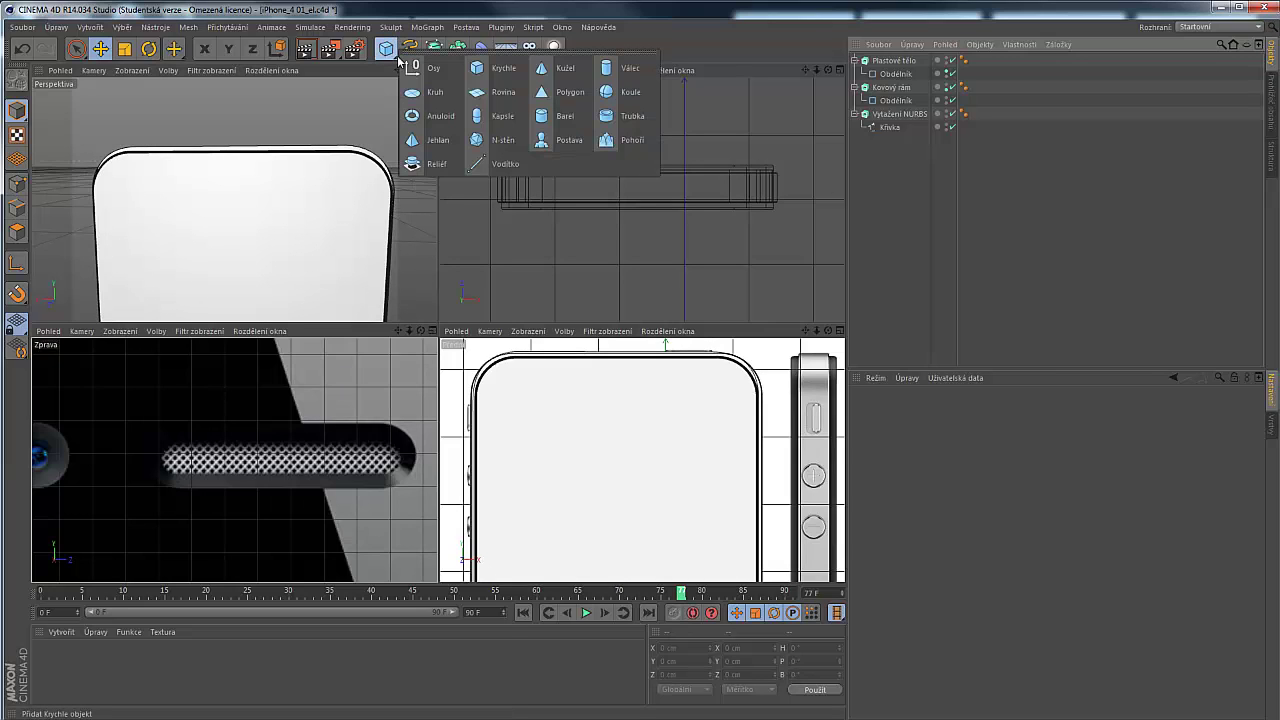
left_click(494, 122)
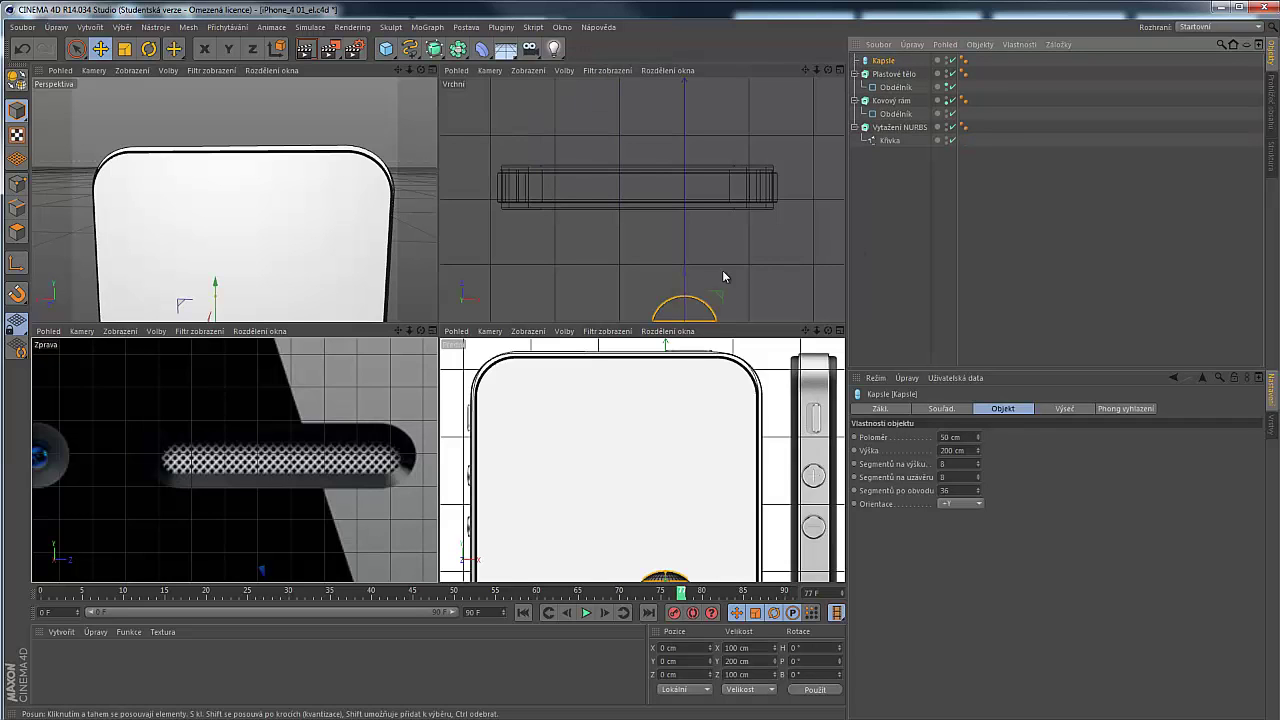
scroll(622, 141, "down", 3)
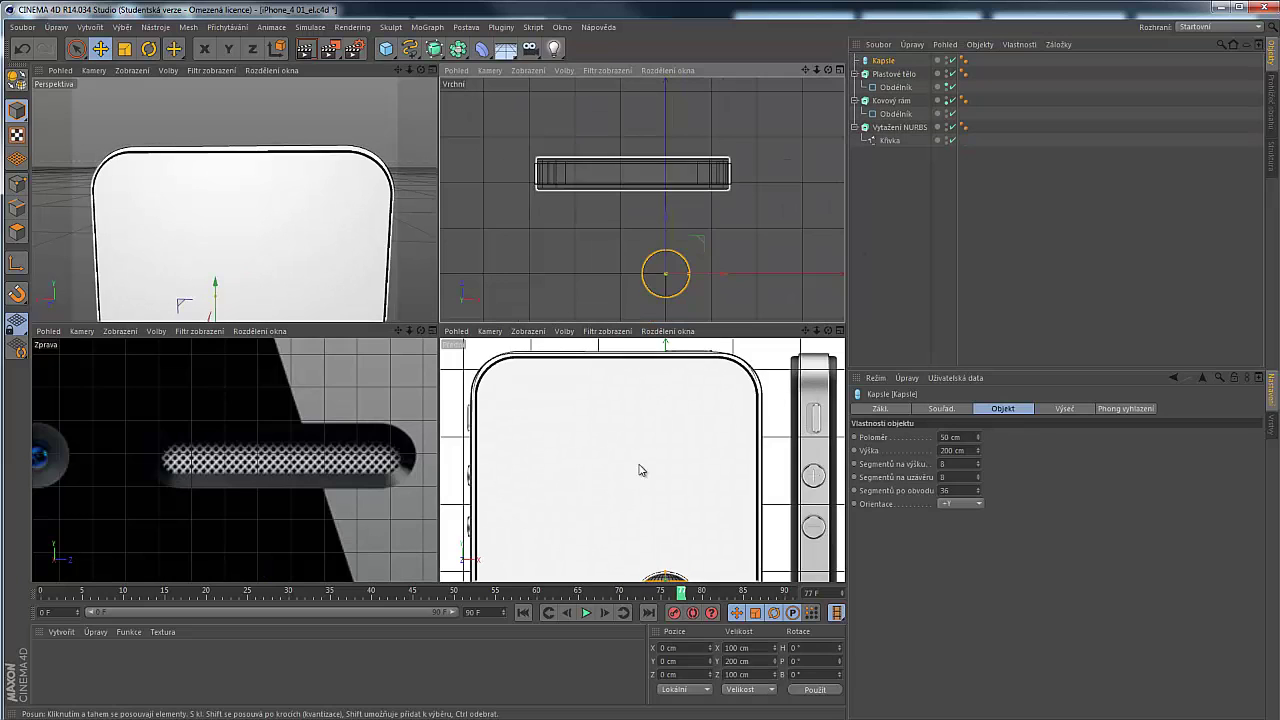
scroll(285, 440, "down", 6)
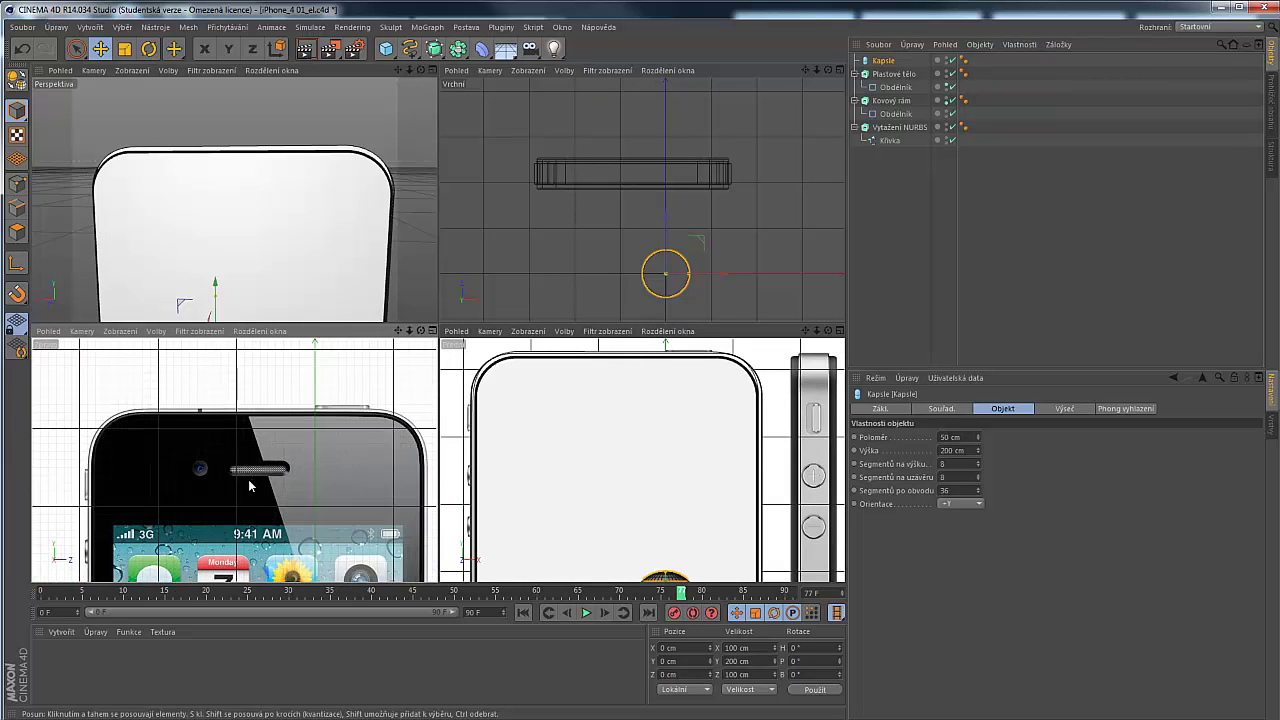
scroll(250, 485, "down", 5)
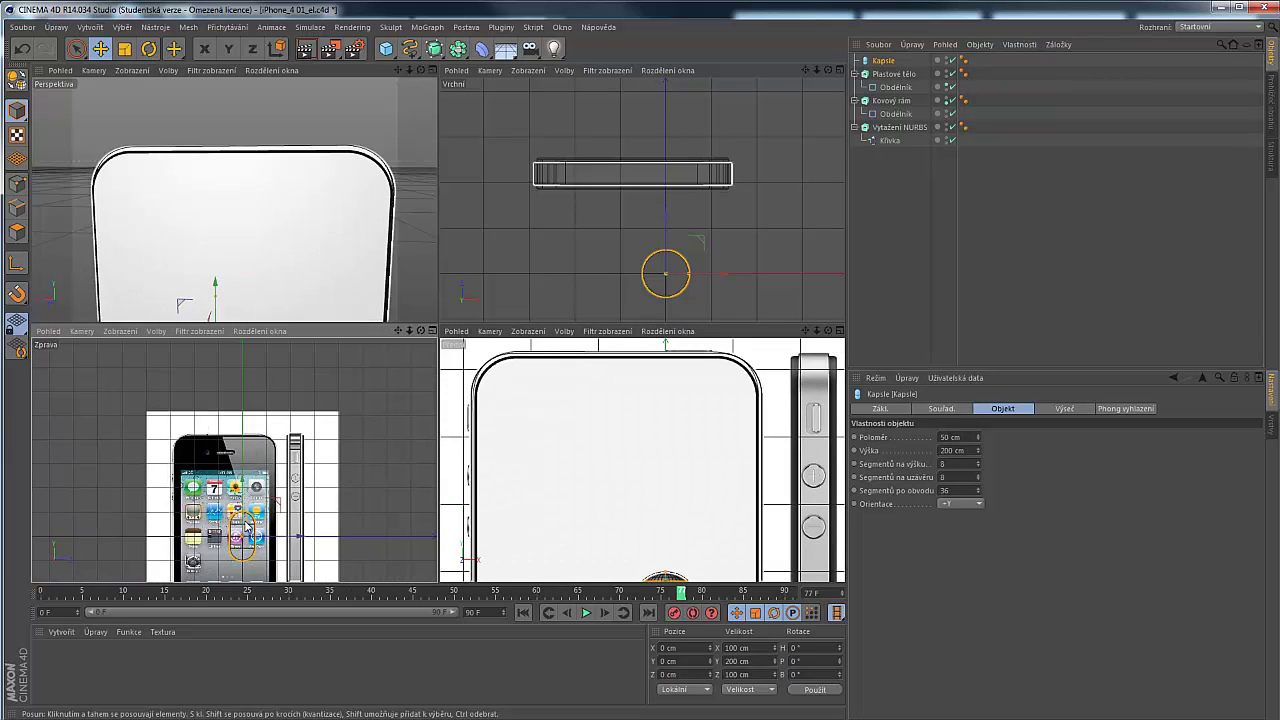
scroll(171, 411, "down", 5)
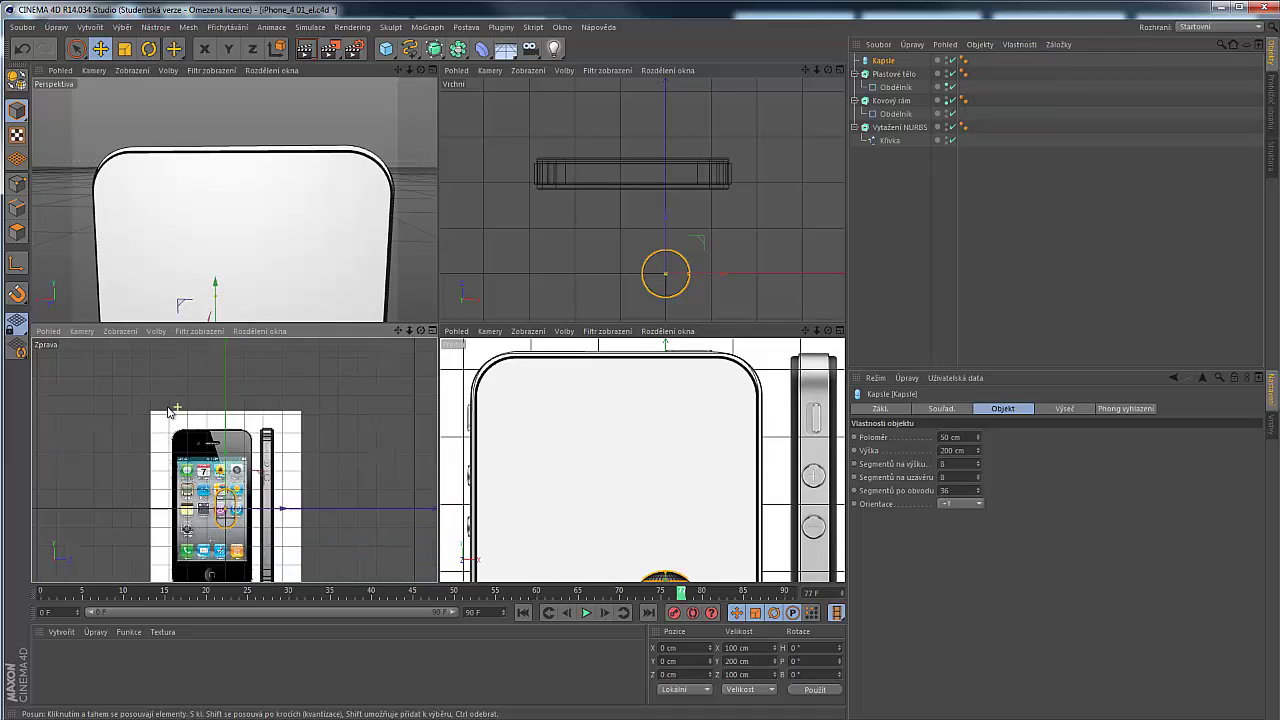
scroll(229, 512, "up", 4)
scroll(602, 502, "down", 3)
scroll(582, 413, "down", 5)
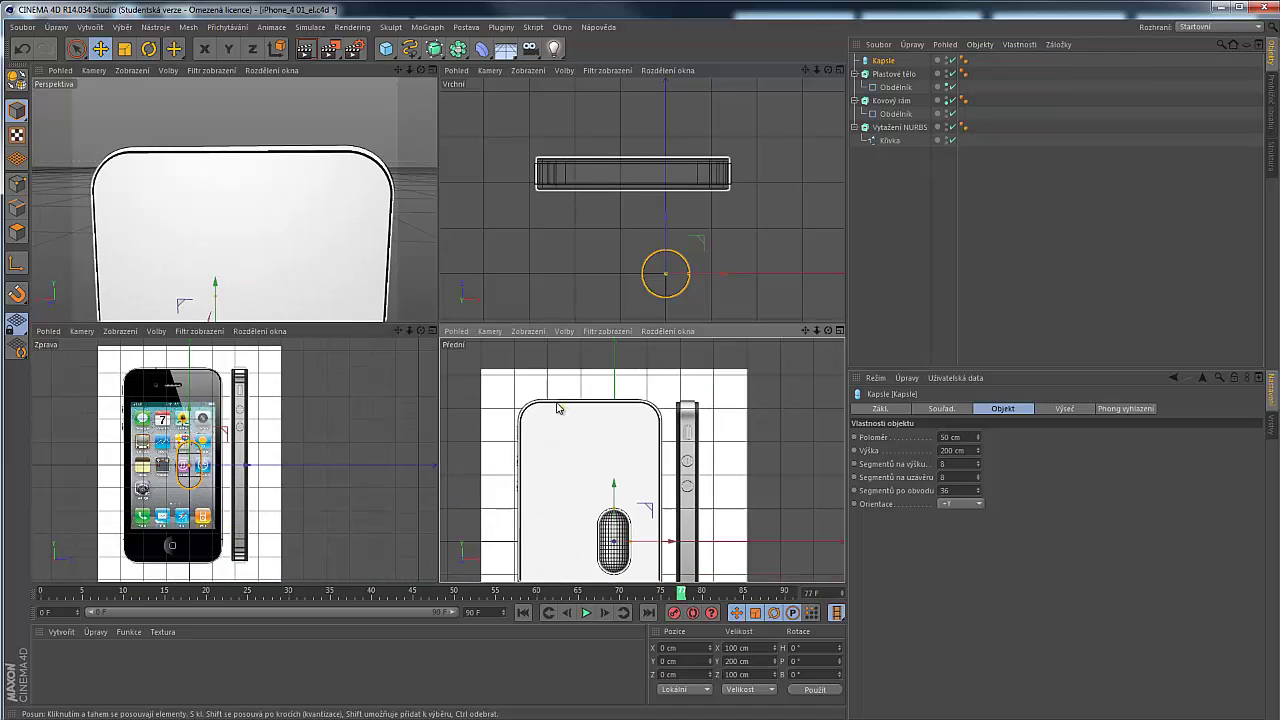
Rotate the capsule 90° in the front view so that it lies horizontally
middle_click(560, 412)
scroll(326, 395, "down", 2)
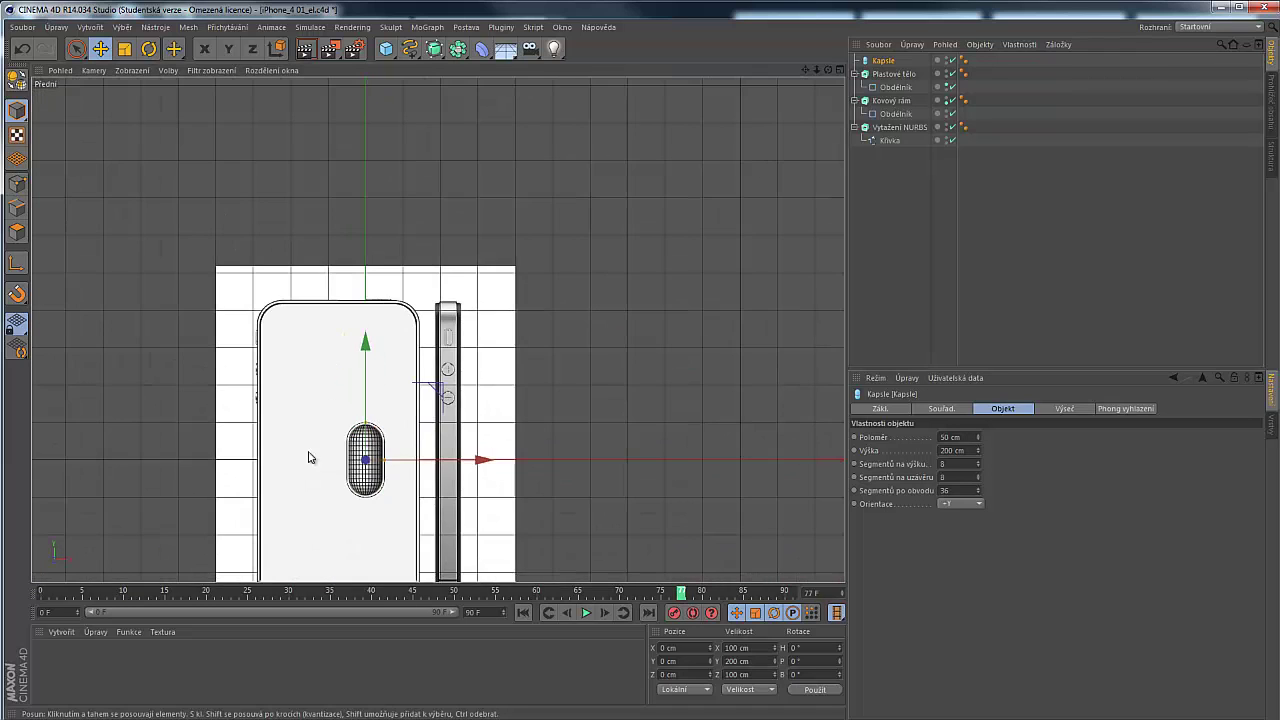
scroll(302, 462, "up", 4)
key("r")
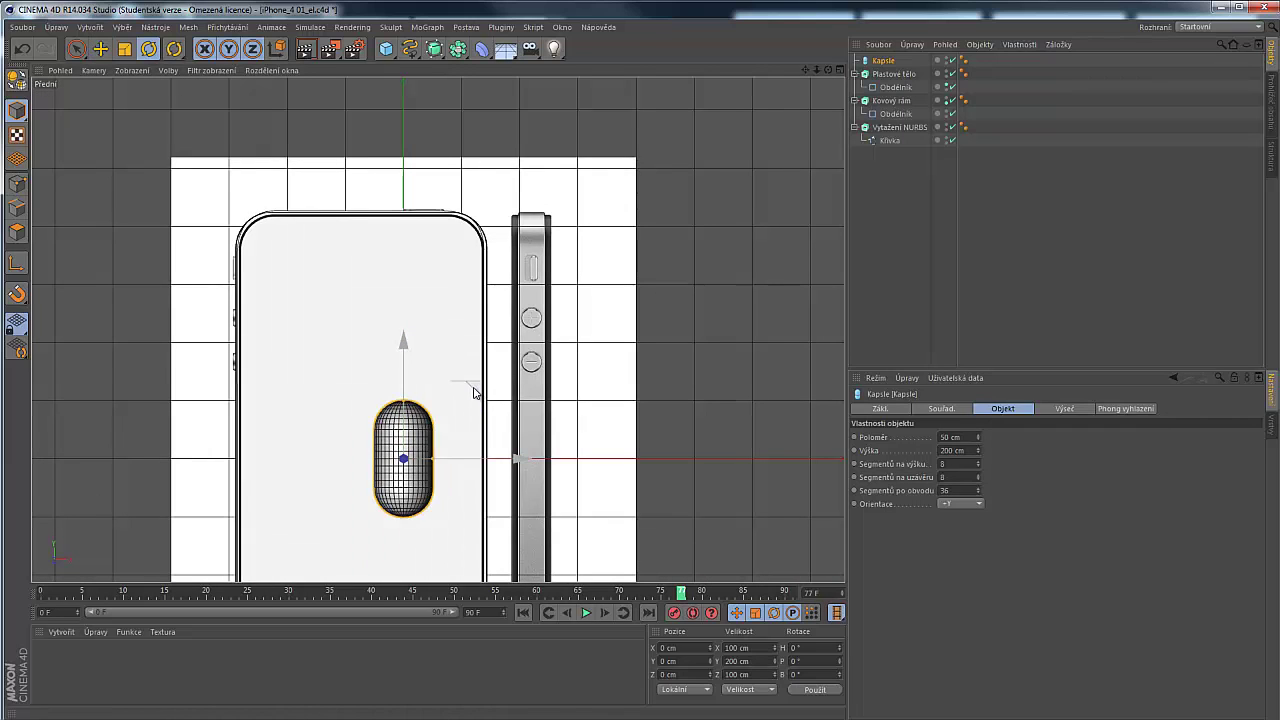
left_click_drag(455, 410, 491, 549)
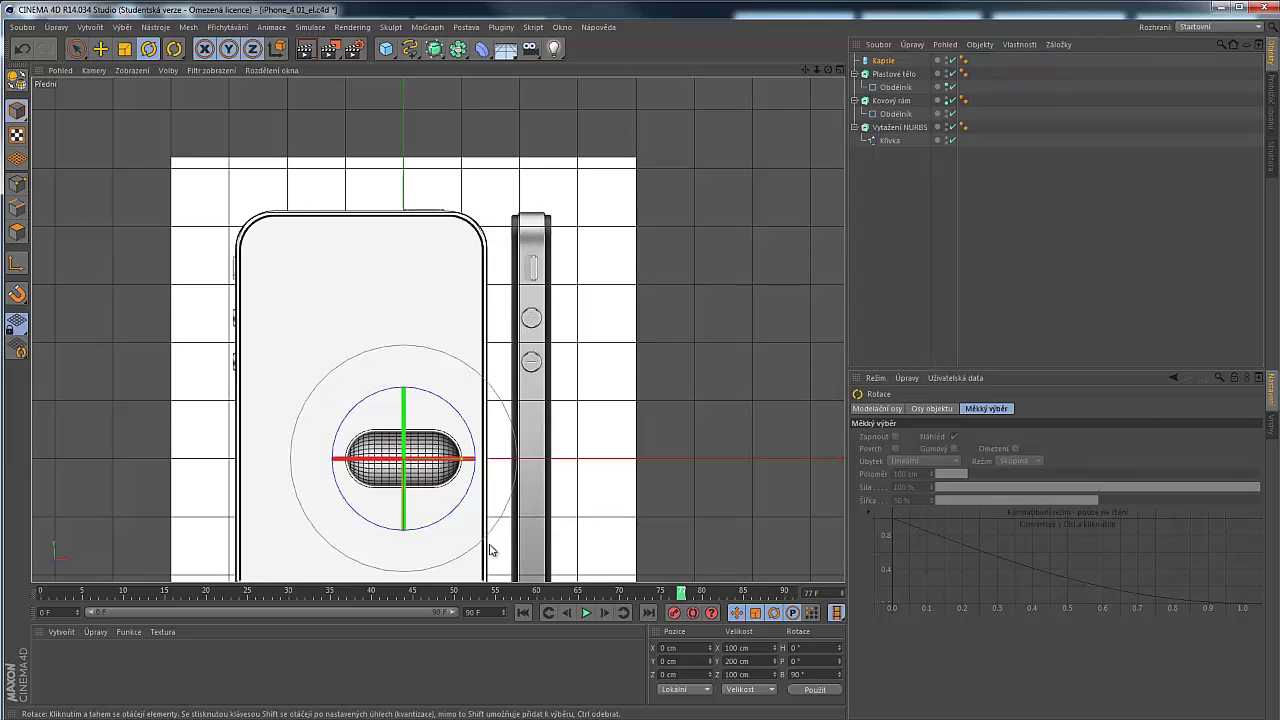
Move the capsule to the upper part of the phone, at about X -64 cm and Y 306 cm
key("e")
left_click_drag(405, 537, 410, 356)
left_click_drag(500, 285, 464, 287)
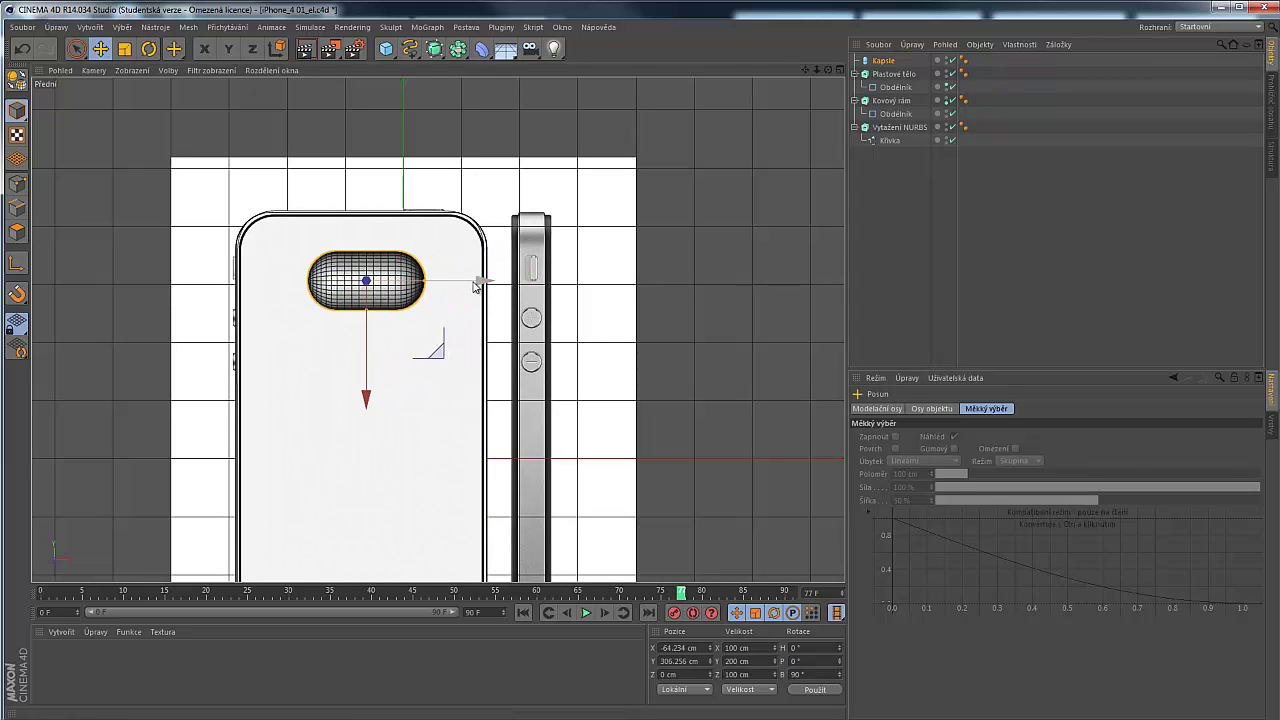
Set the front view to Hrany display and centre the capsule on the earpiece slot at about X -74 cm, Y 348 cm
left_click(125, 70)
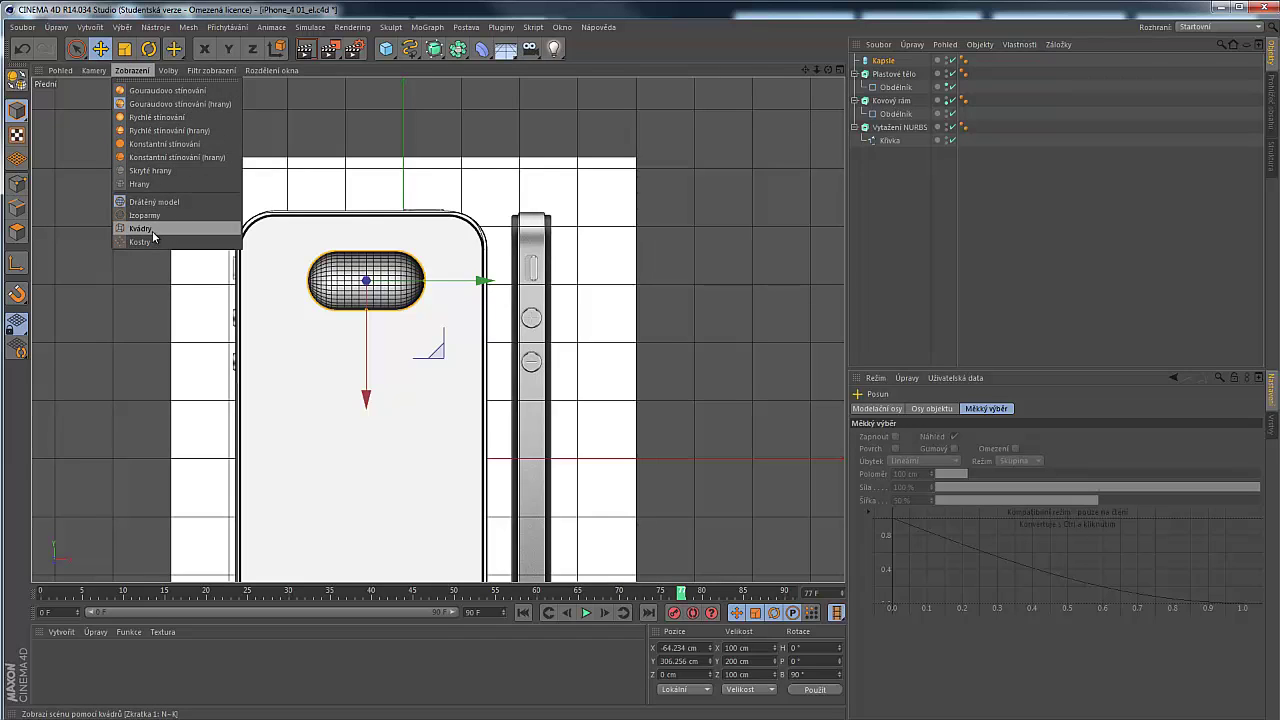
left_click(151, 187)
scroll(335, 282, "up", 5)
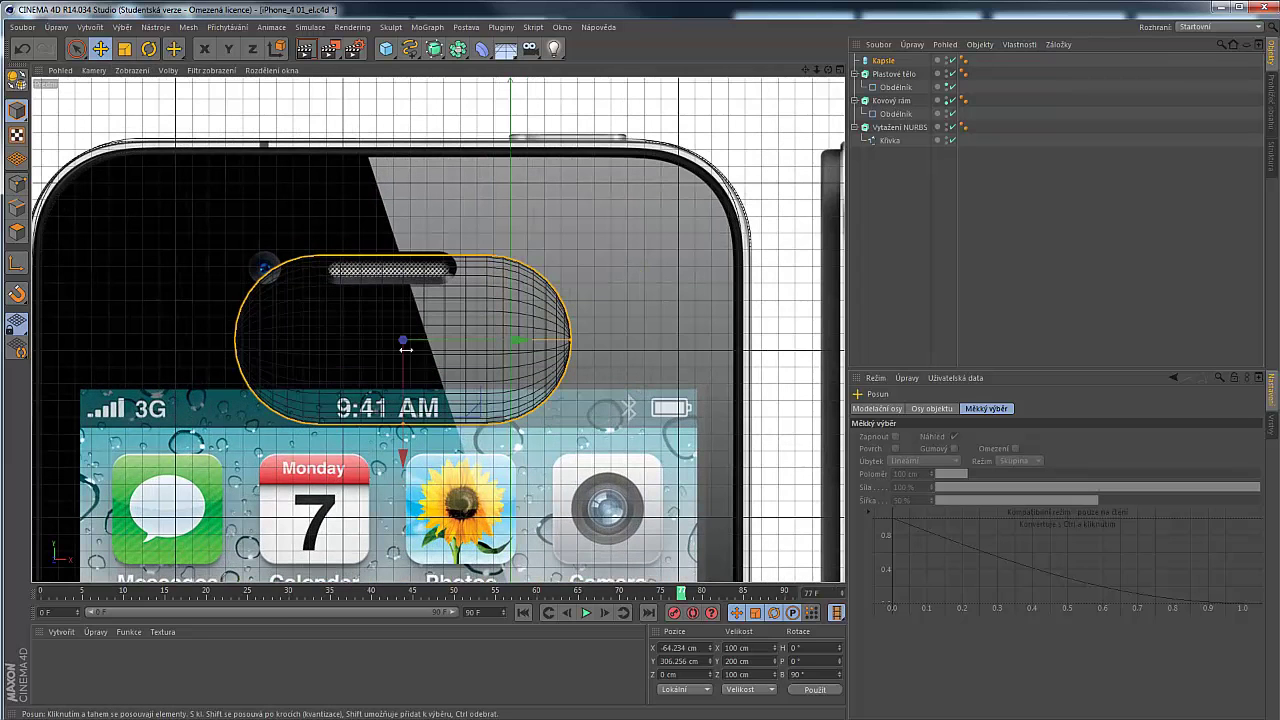
left_click_drag(405, 348, 405, 315)
left_click_drag(497, 267, 482, 267)
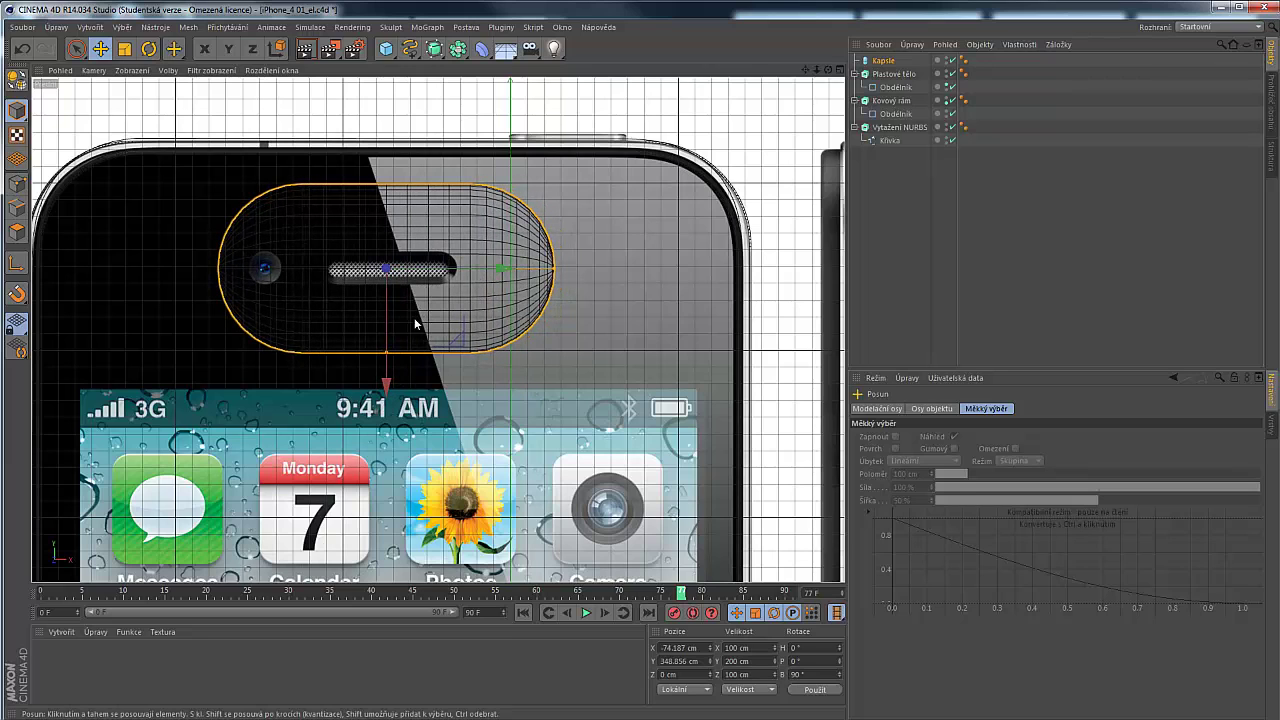
left_click_drag(387, 332, 384, 332)
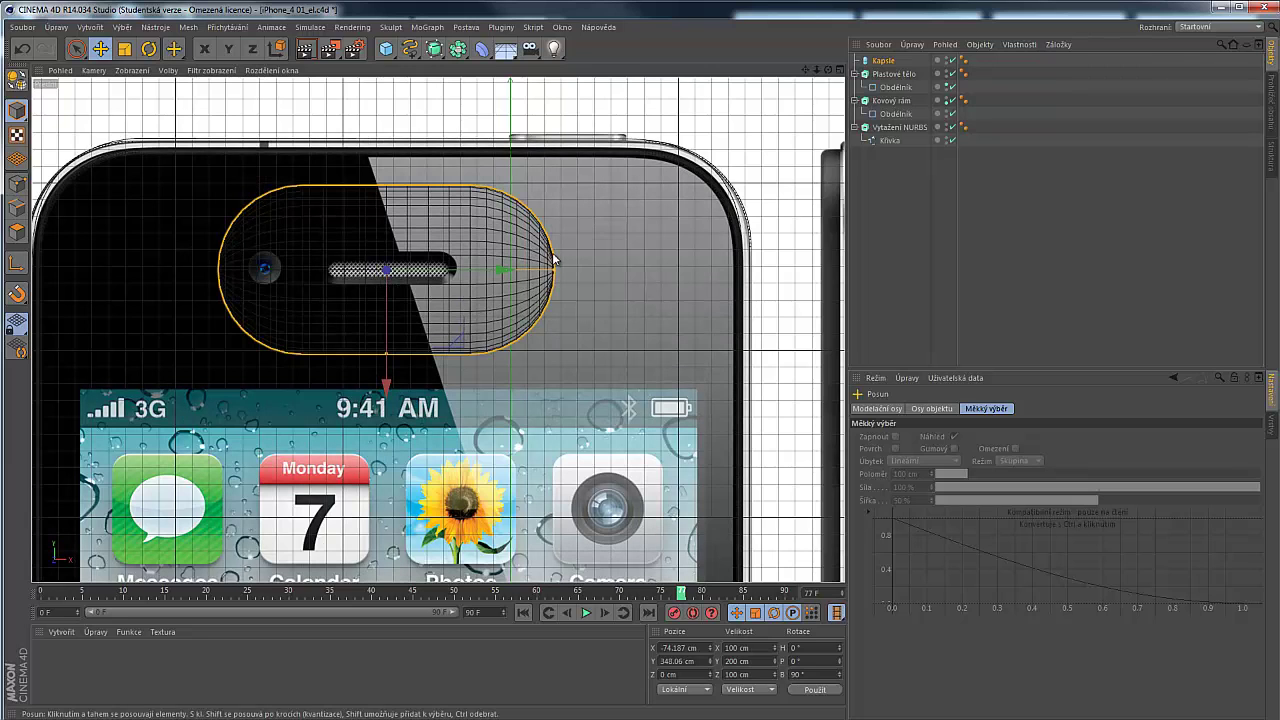
Shrink the capsule towards the earpiece slot's outline, to about 83 cm long and 17.5 cm in diameter
left_click_drag(555, 272, 470, 278)
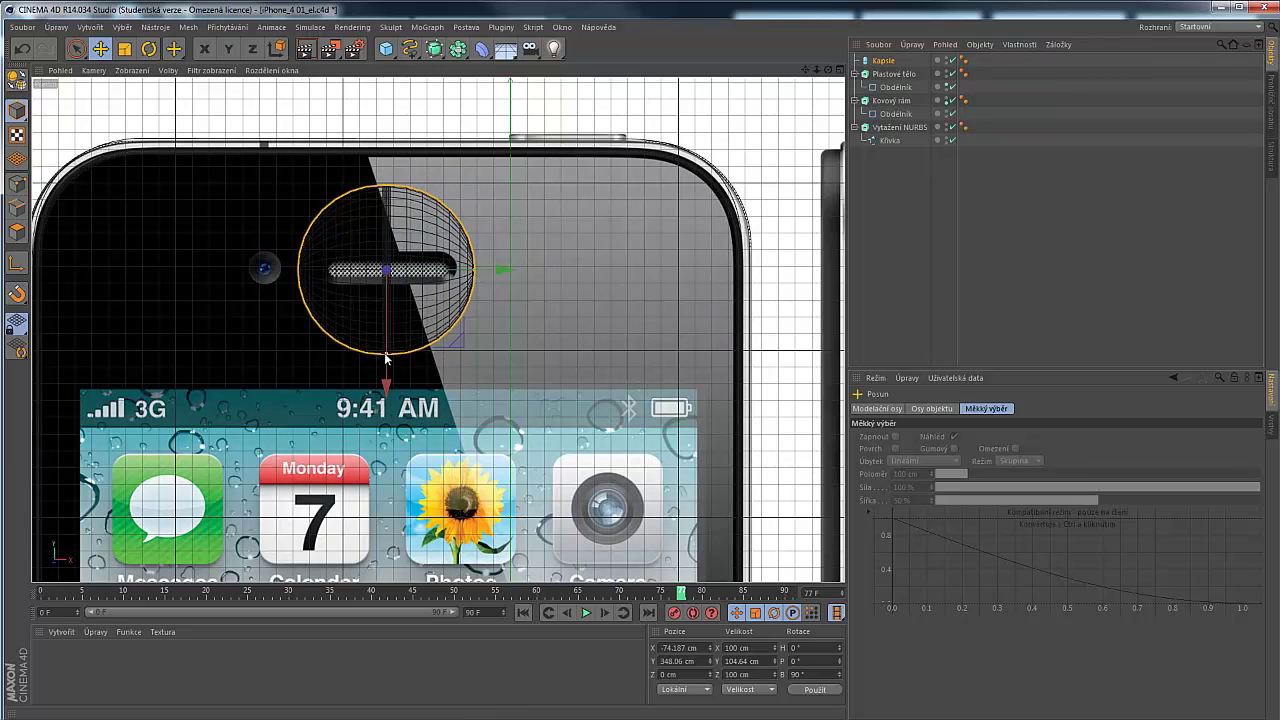
left_click_drag(386, 357, 384, 286)
scroll(385, 286, "up", 5)
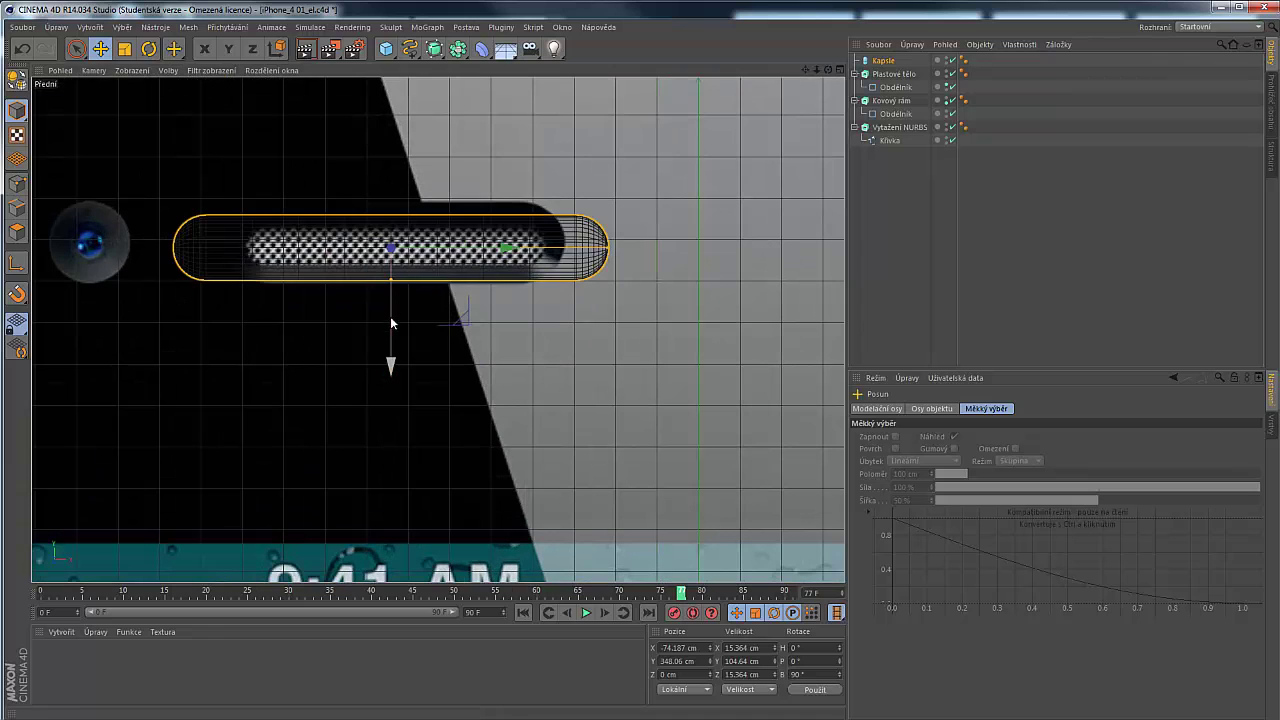
left_click_drag(390, 320, 389, 283)
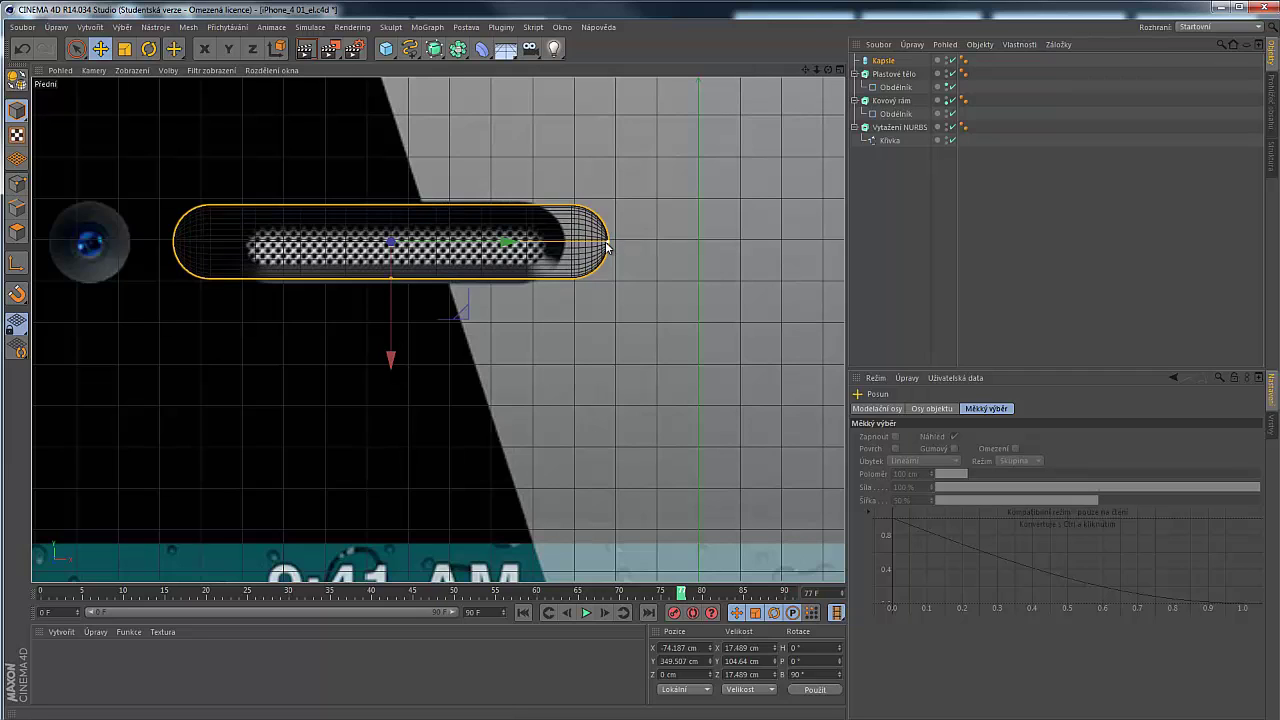
left_click_drag(606, 247, 562, 247)
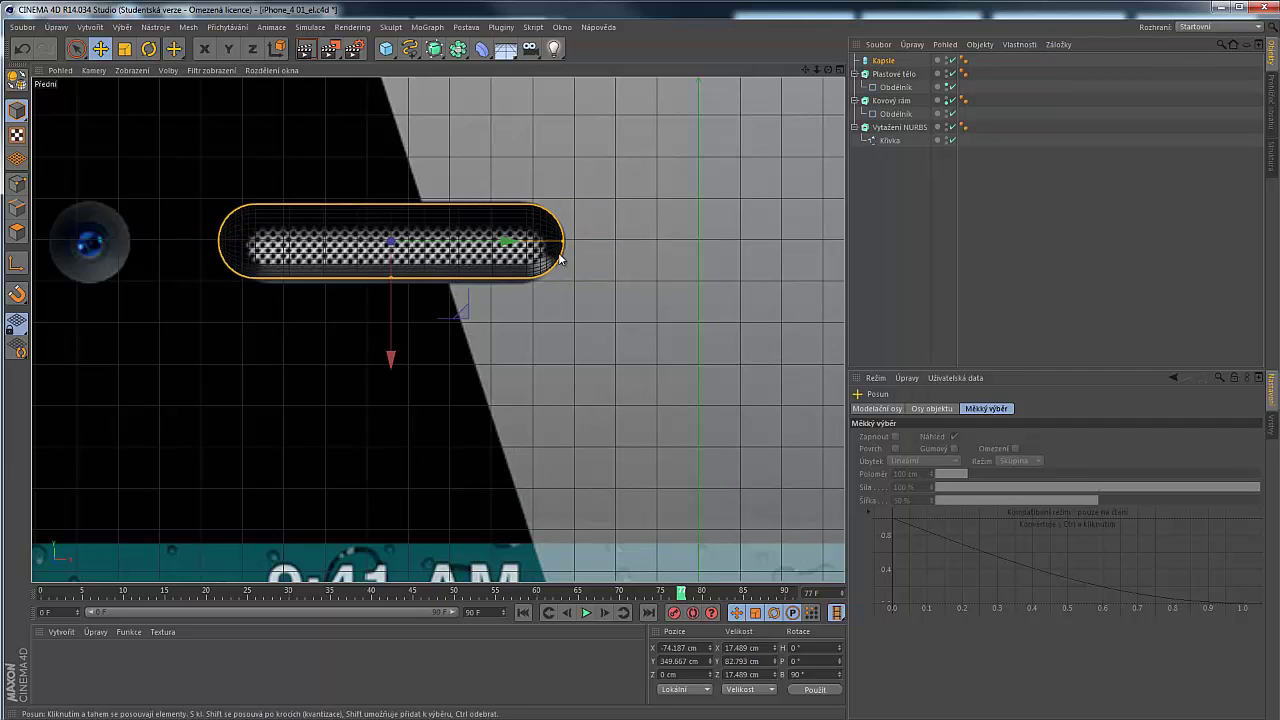
Fine-tune the capsule over the earpiece slot to about 19 cm in diameter, at about X -73.5 cm and Y 349 cm
left_click_drag(392, 283, 392, 284)
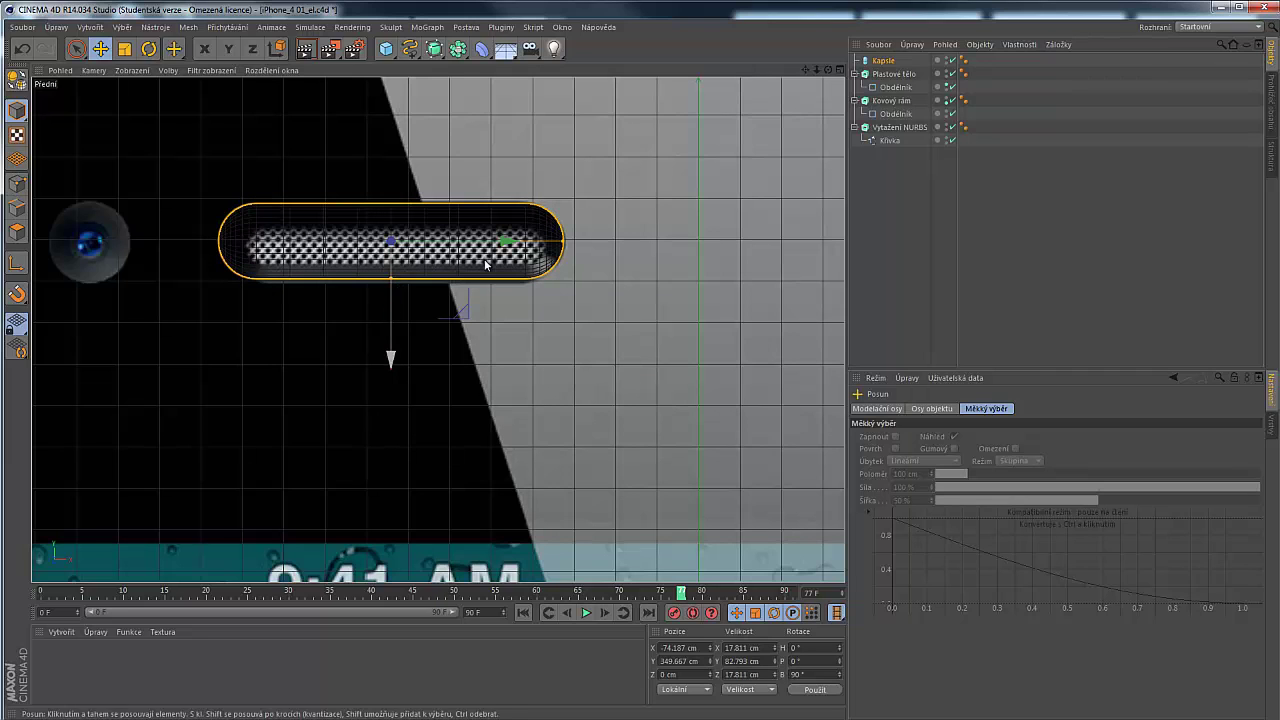
left_click_drag(500, 245, 502, 246)
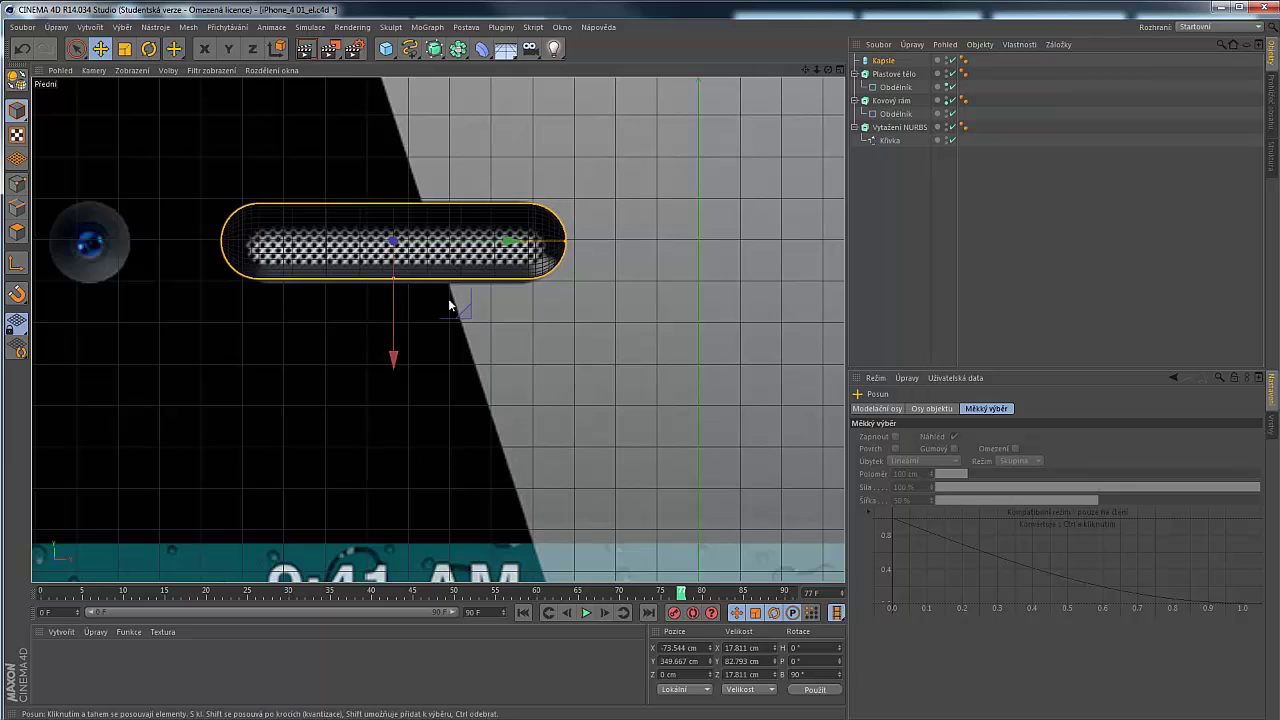
left_click_drag(395, 314, 395, 282)
scroll(565, 310, "down", 4)
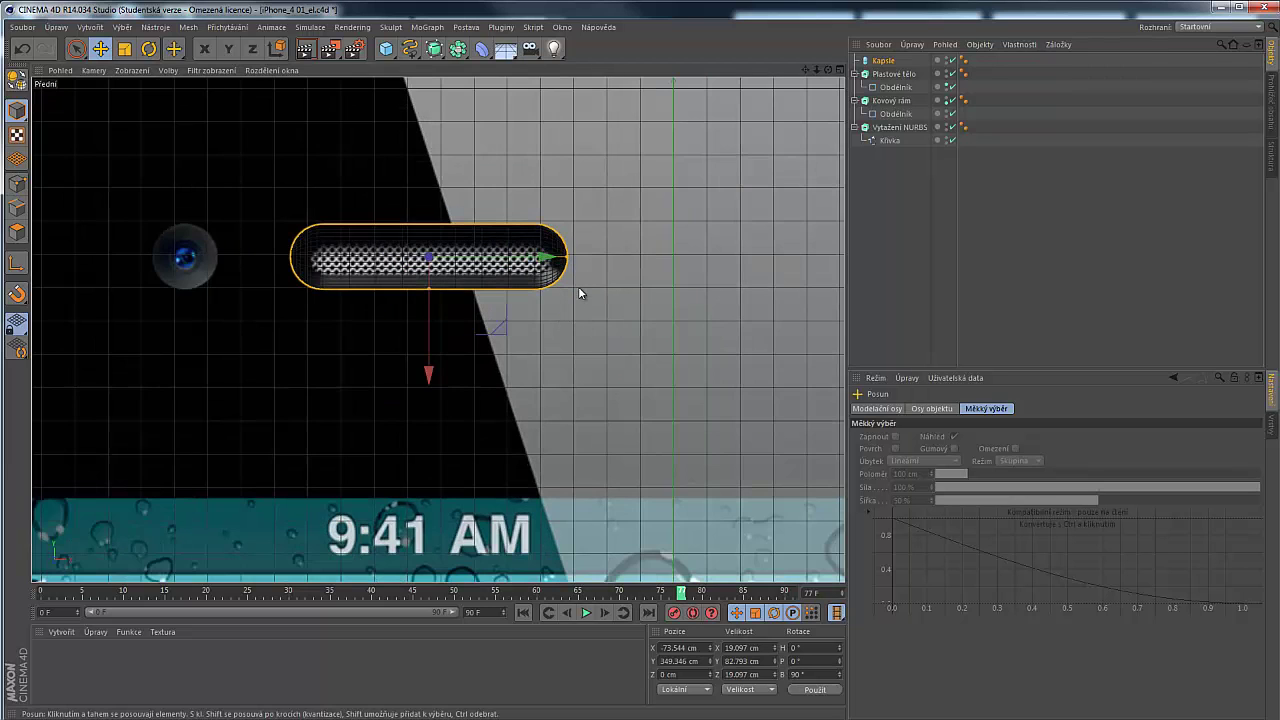
Move the capsule along Z in the right view to the phone's front face, at about Z 184 cm
middle_click(580, 296)
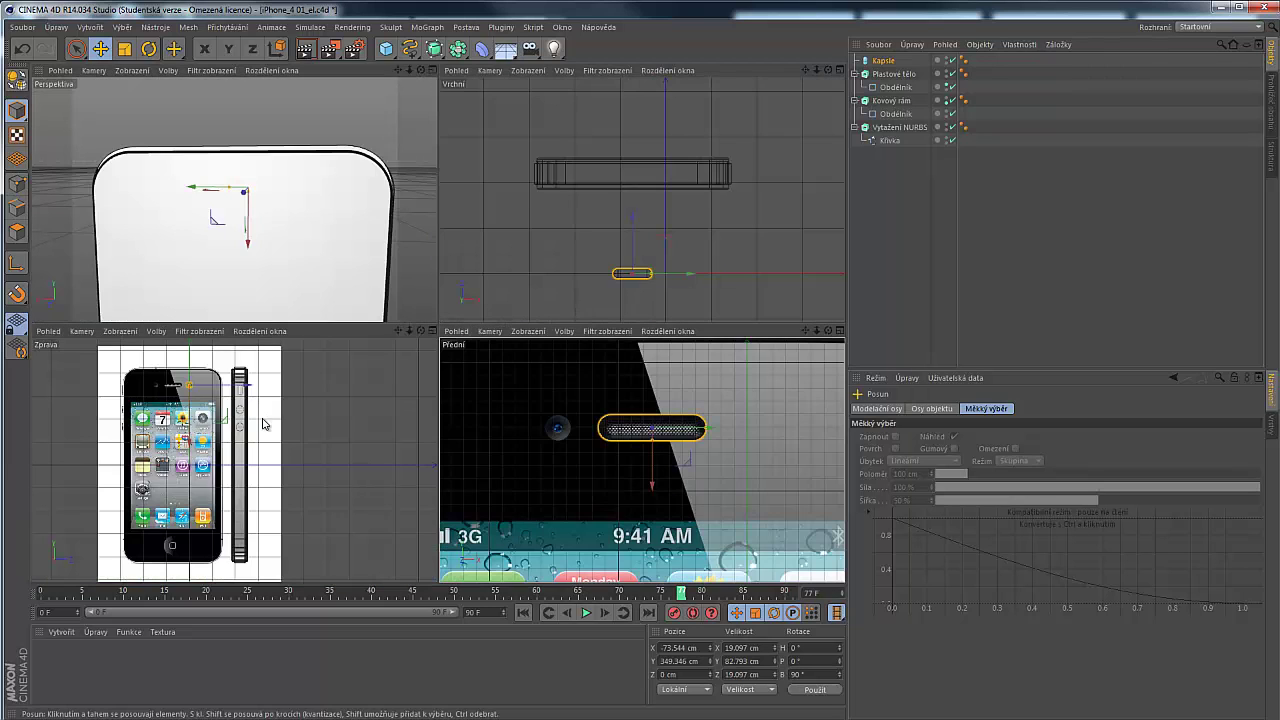
middle_click(236, 383)
scroll(422, 142, "up", 5)
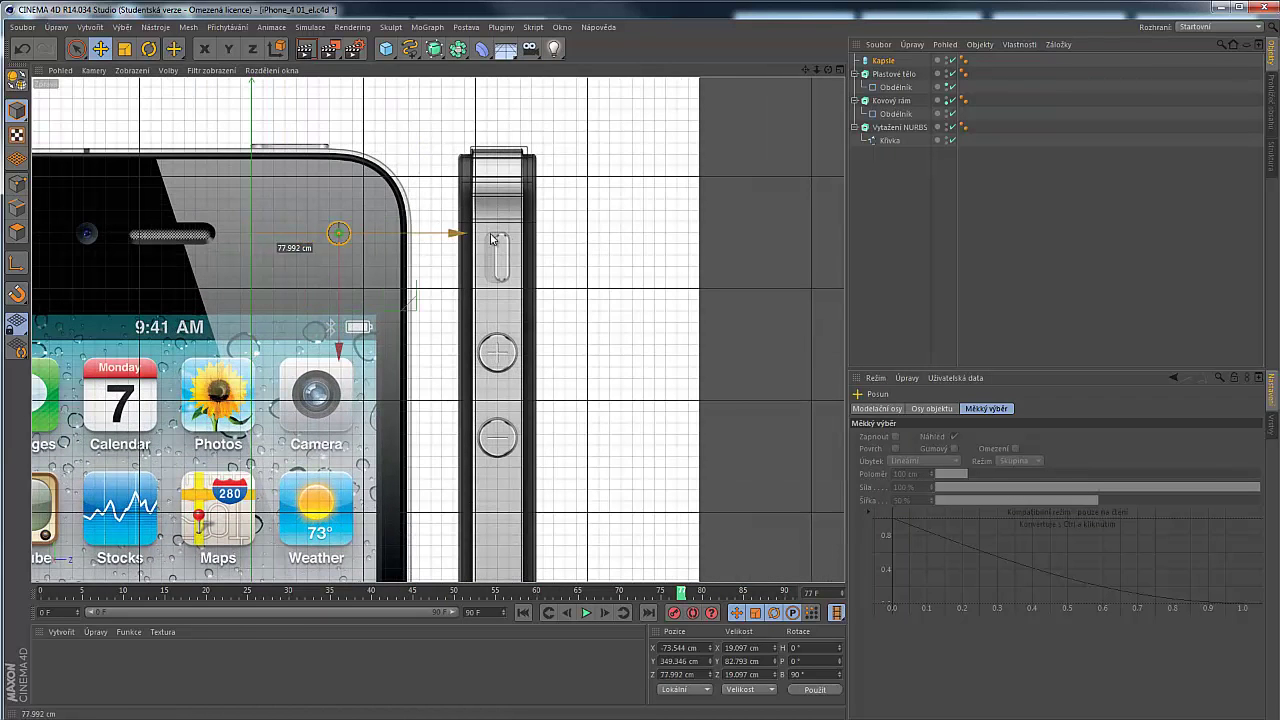
left_click_drag(368, 234, 574, 237)
scroll(440, 235, "up", 5)
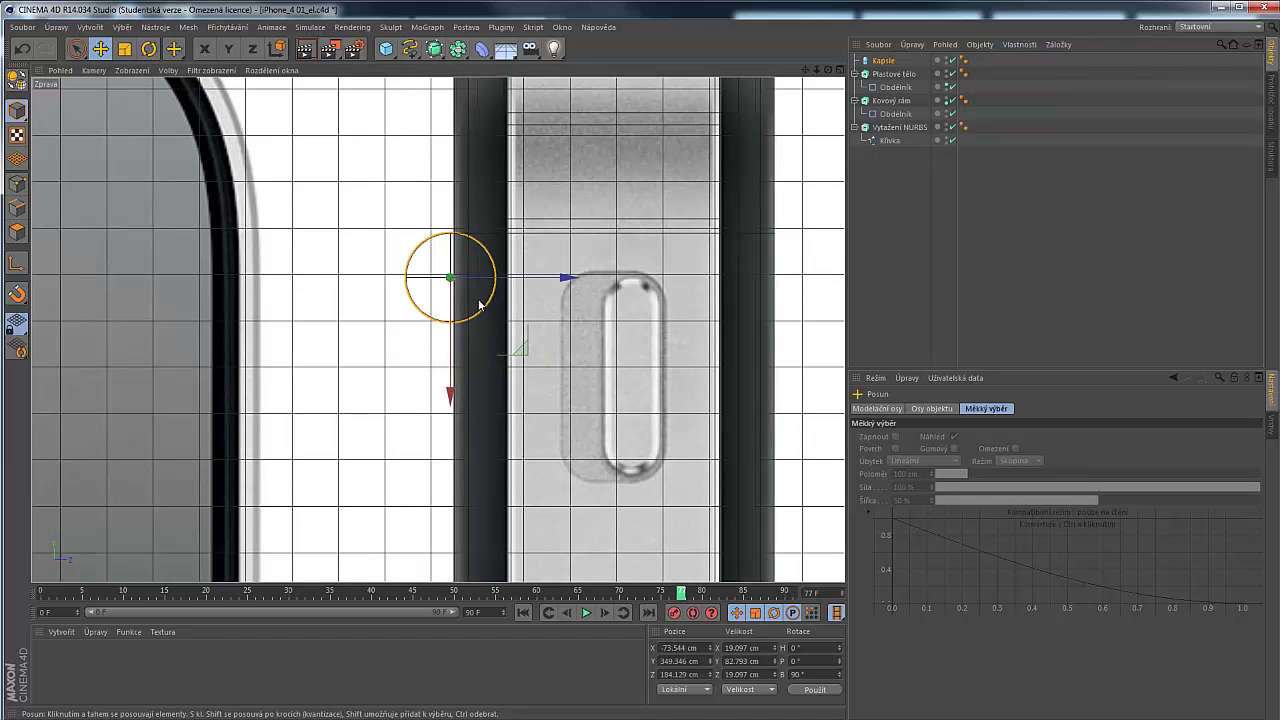
Smooth the capsule's rounded ends by setting its cap segments (Segmentů na uzávěru) to 30
left_click(887, 61)
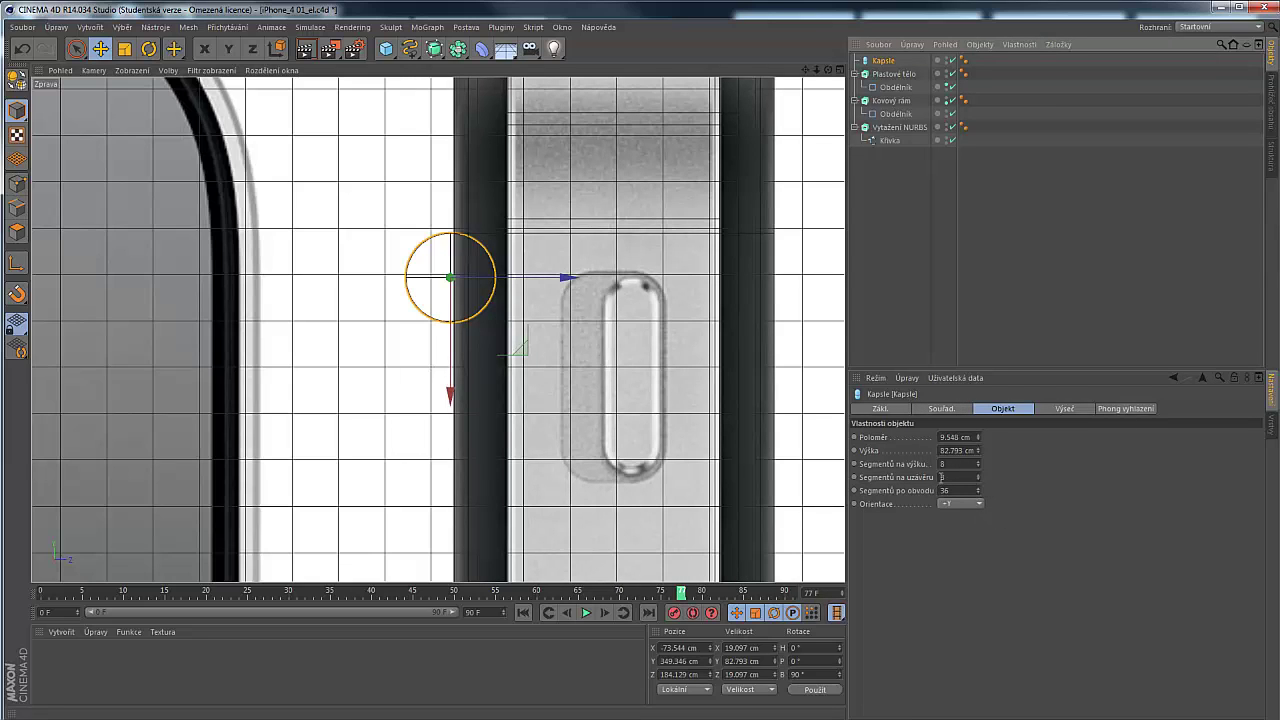
middle_click(527, 378)
scroll(612, 458, "up", 3)
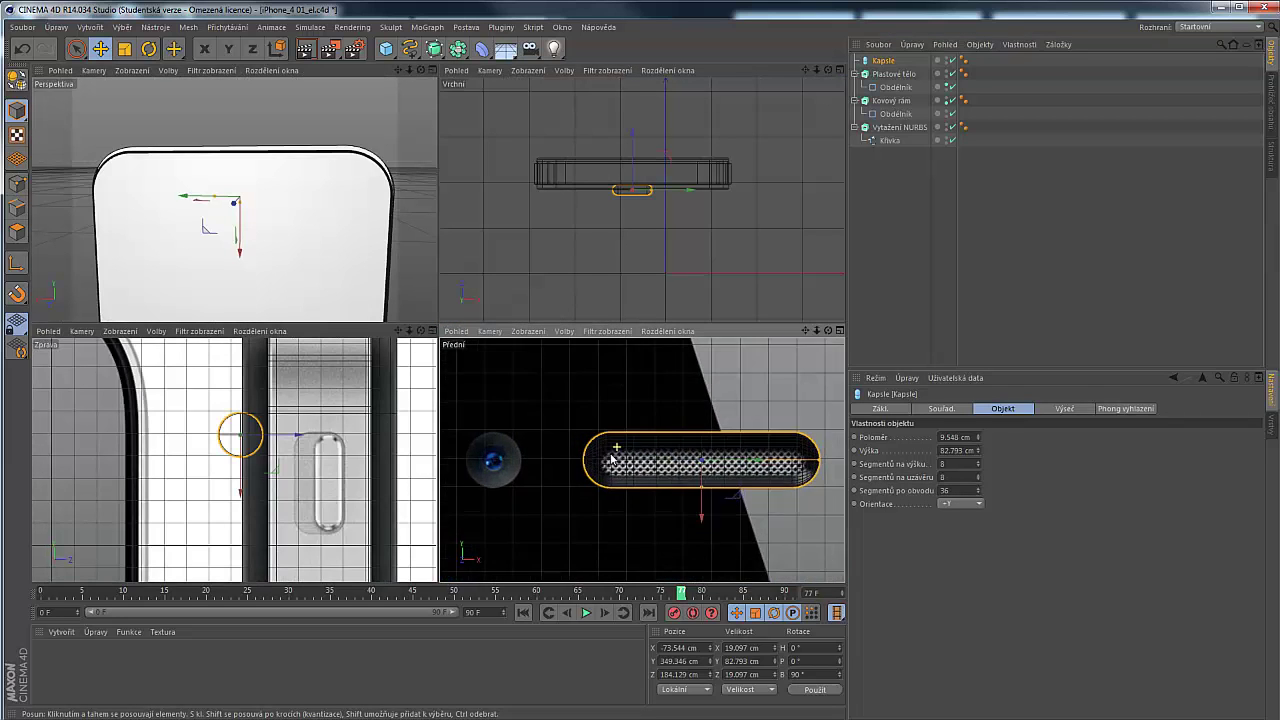
scroll(612, 458, "up", 8)
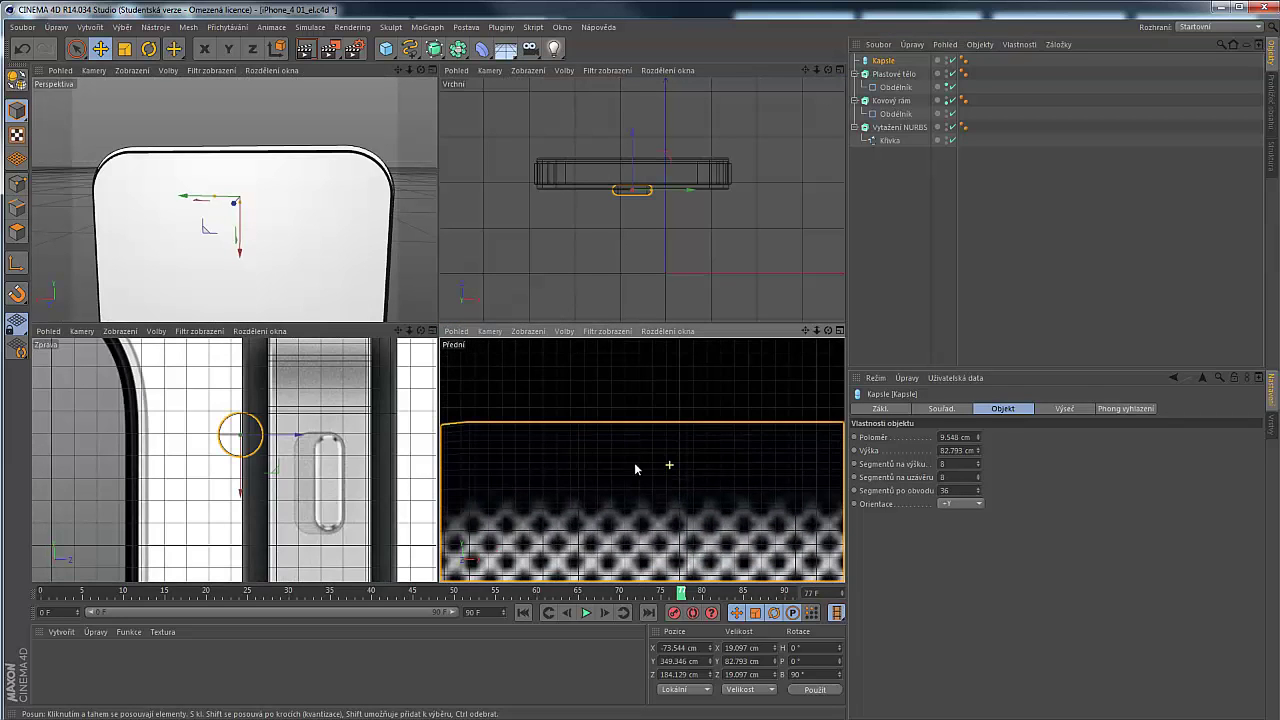
middle_click(592, 456)
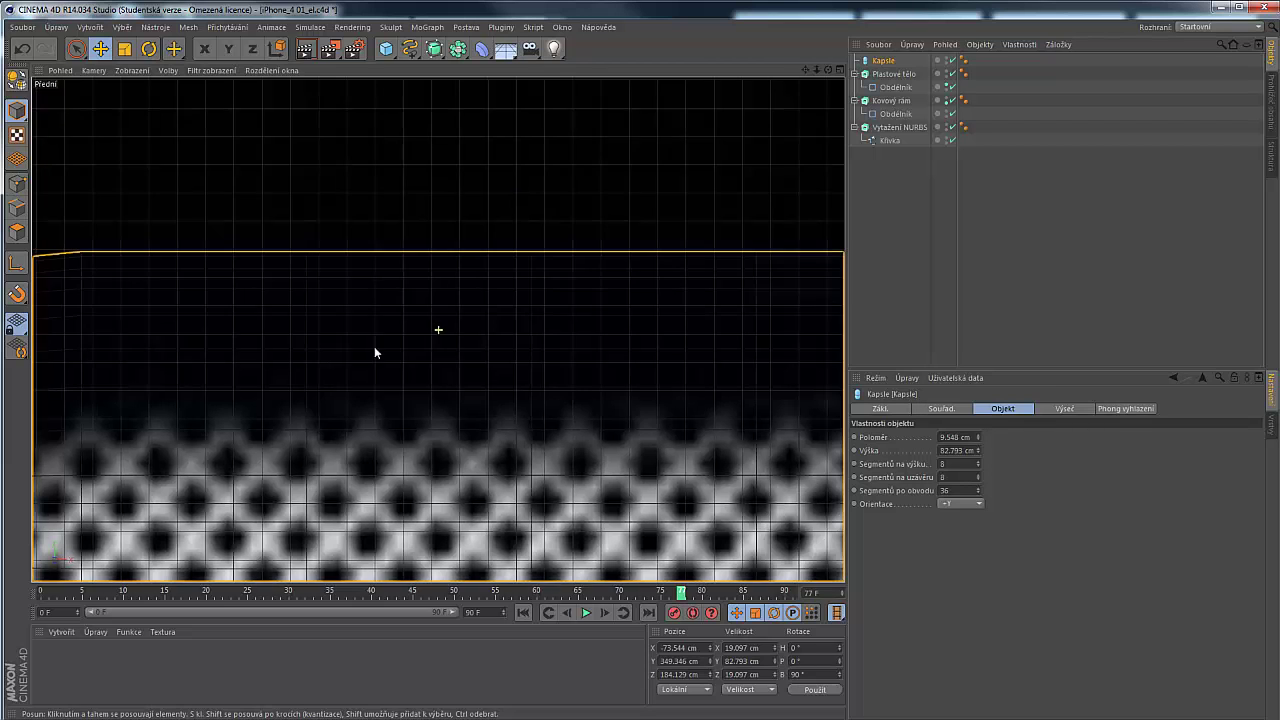
scroll(374, 349, "down", 5)
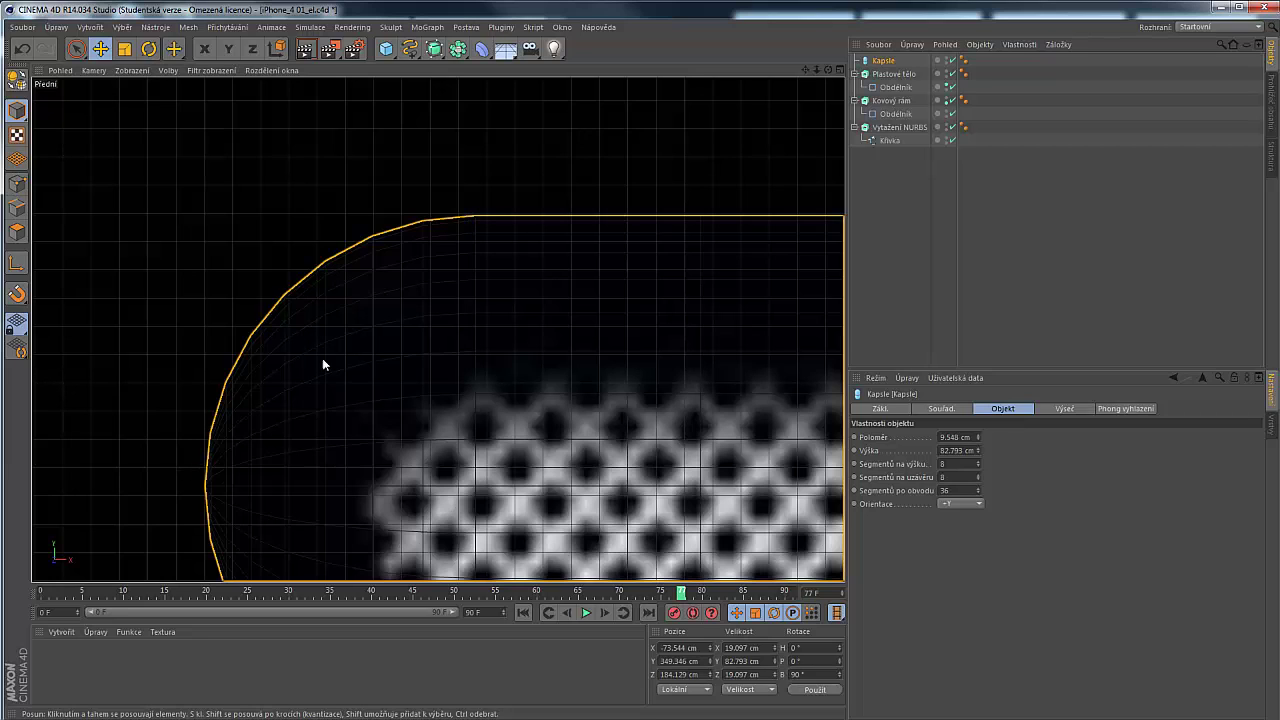
left_click(978, 476)
left_click(978, 476)
left_click(978, 476)
left_click(978, 476)
left_click(979, 477)
left_click(979, 477)
left_click(979, 477)
left_click(979, 477)
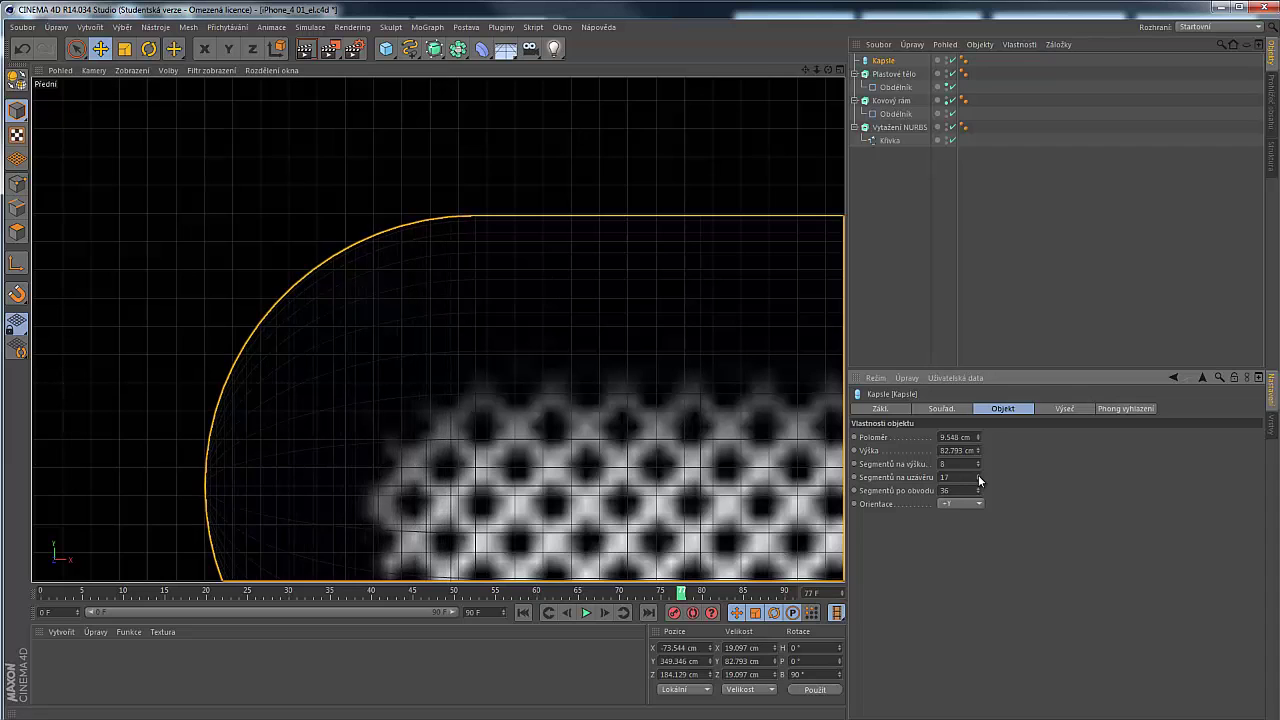
left_click(979, 477)
left_click(979, 477)
left_click(979, 477)
left_click(979, 477)
left_click(979, 477)
left_click(979, 477)
left_click(979, 477)
left_click(979, 477)
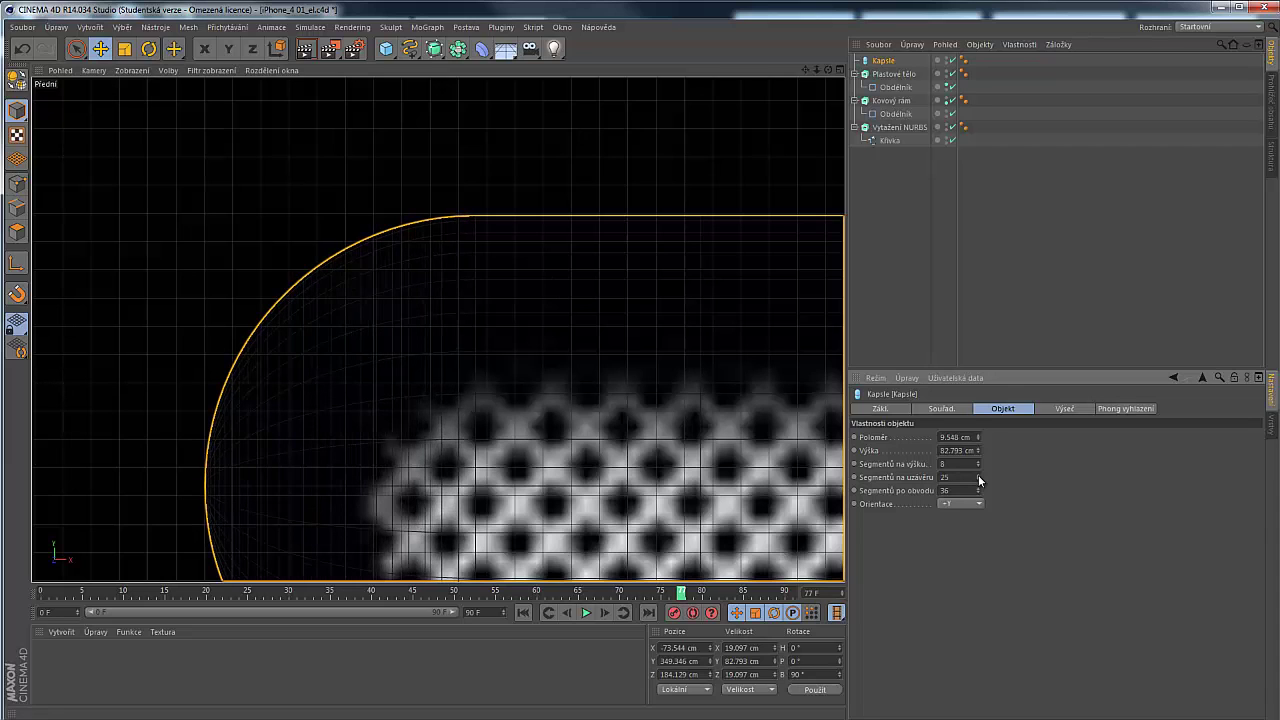
left_click(979, 477)
left_click(979, 477)
left_click(979, 477)
left_click(979, 477)
left_click(979, 477)
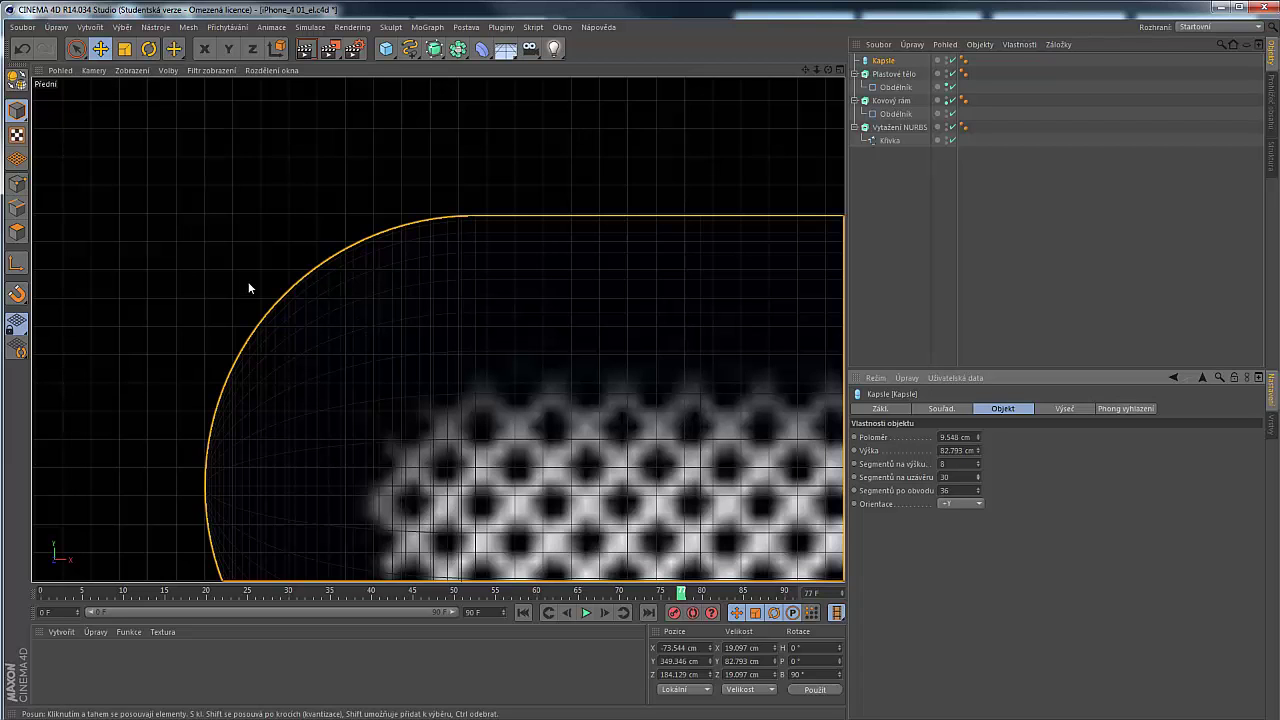
scroll(248, 288, "down", 3)
scroll(288, 320, "down", 4)
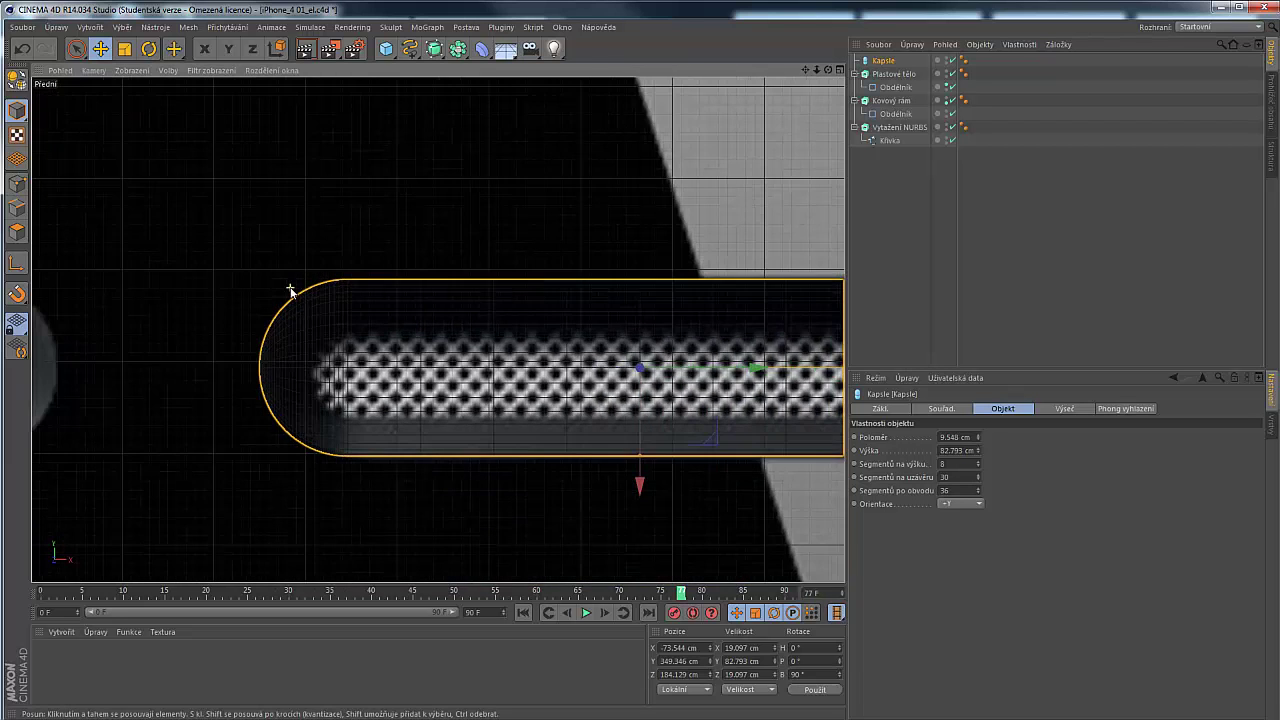
scroll(290, 291, "down", 5)
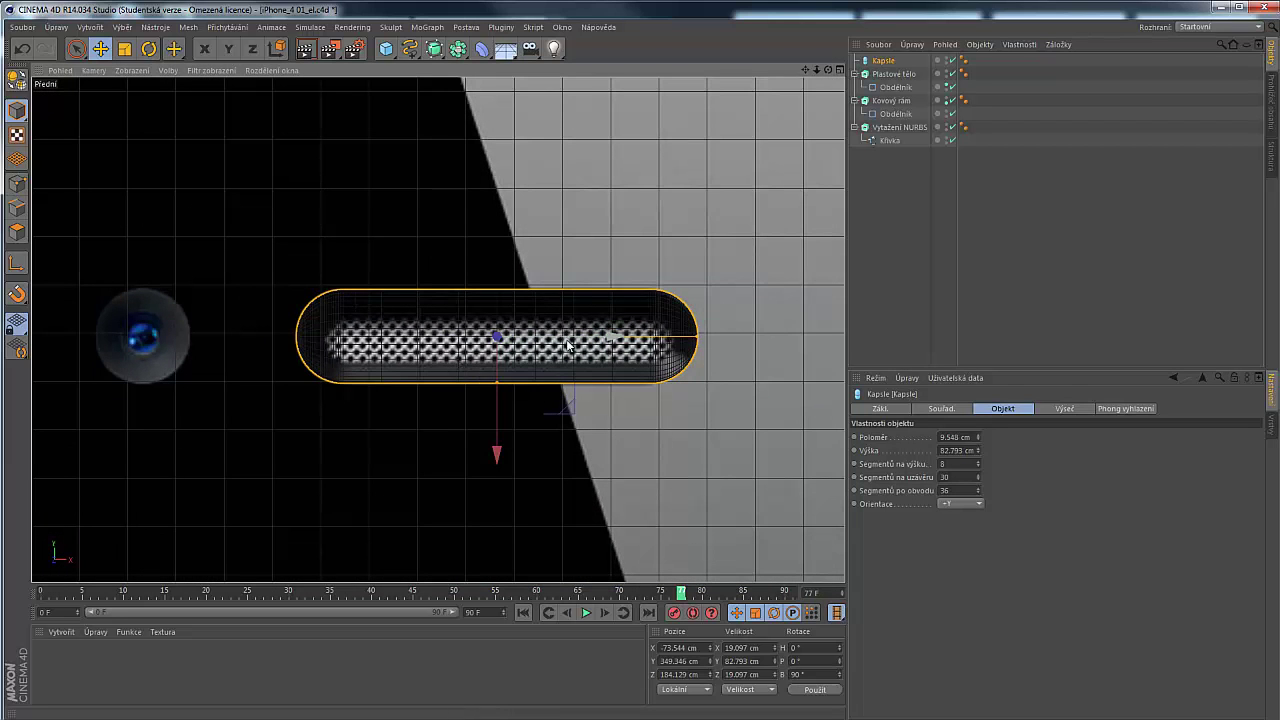
Add a Boolean object (Booleanovské operace) to the scene, keeping its operation type at B odečíst od A
middle_click(566, 380)
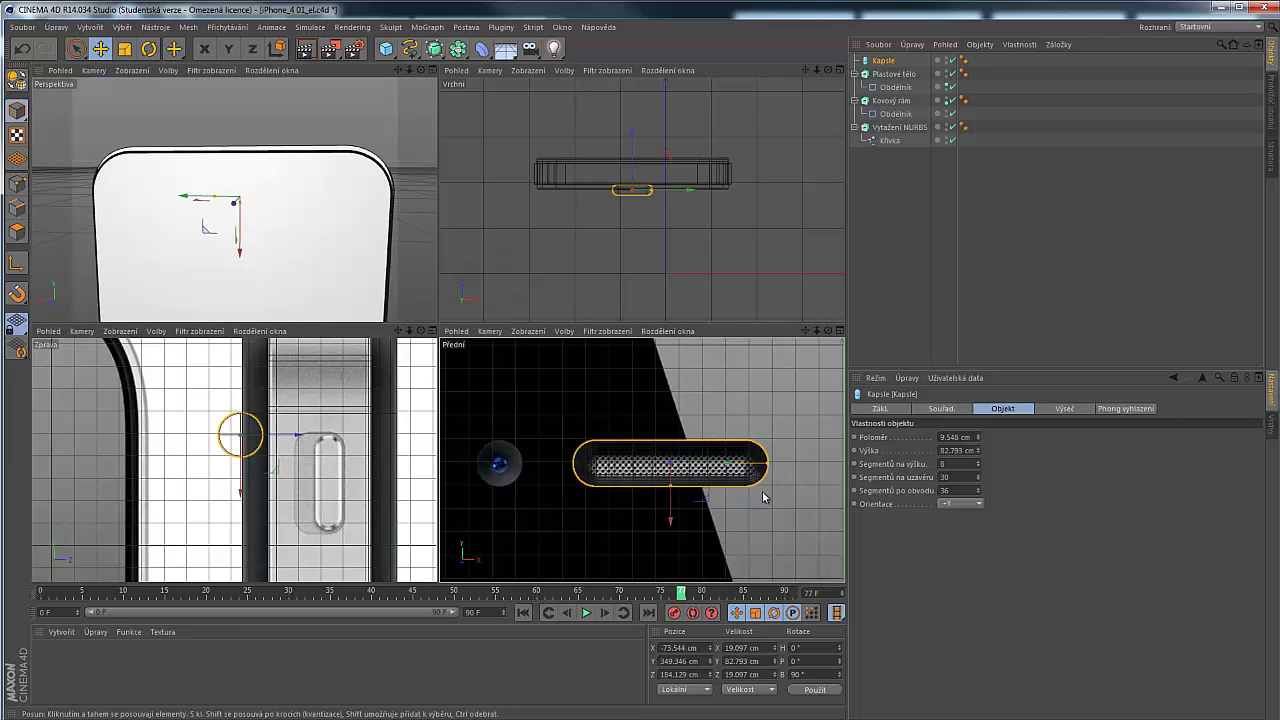
left_click(907, 246)
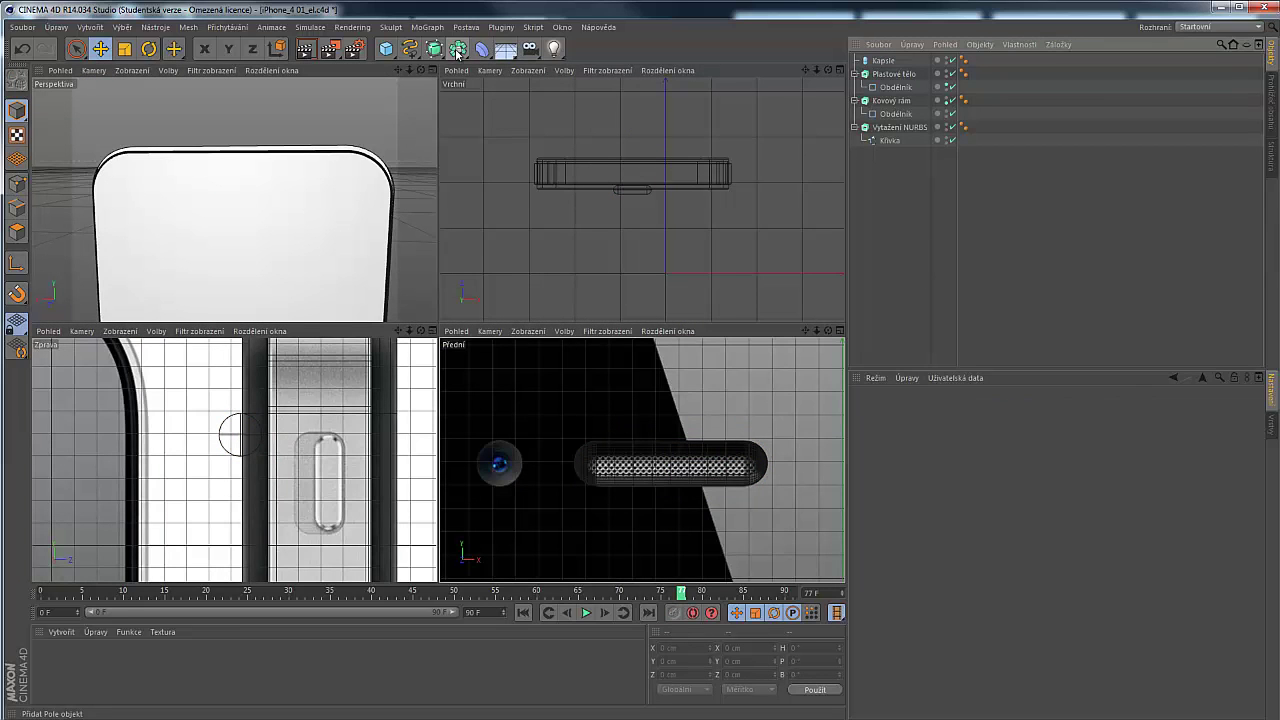
left_click(457, 50)
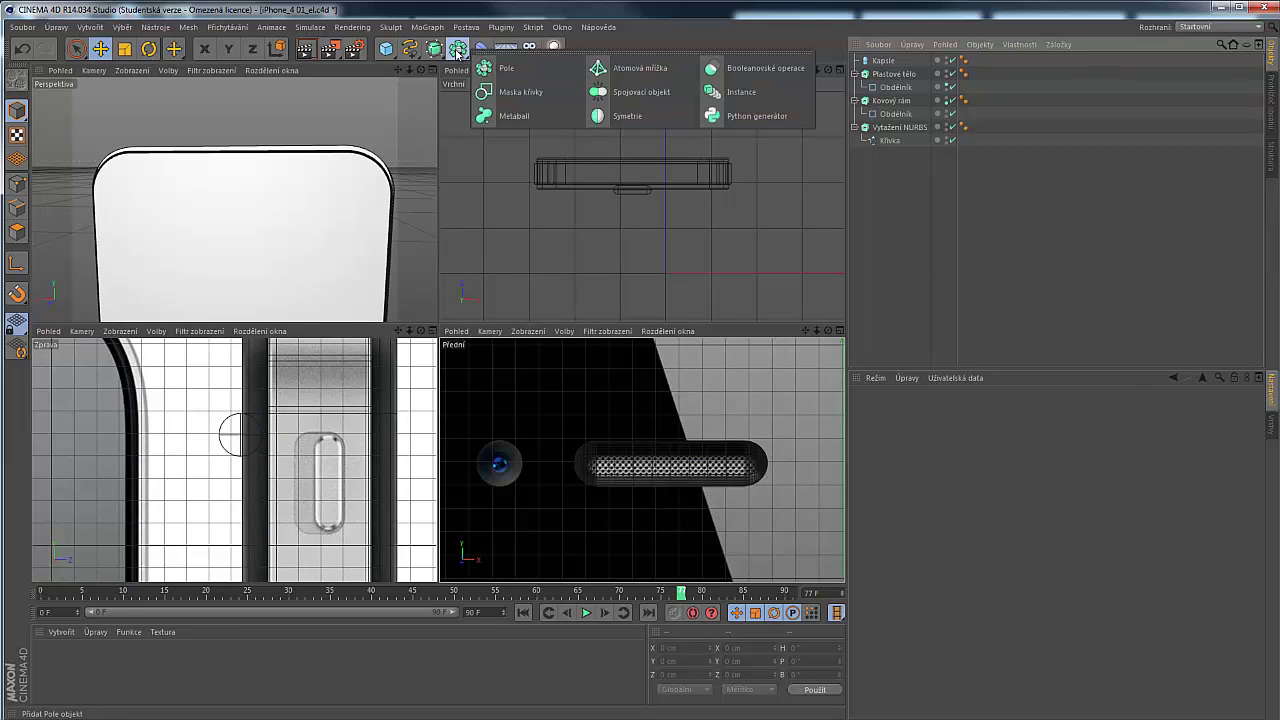
left_click(763, 70)
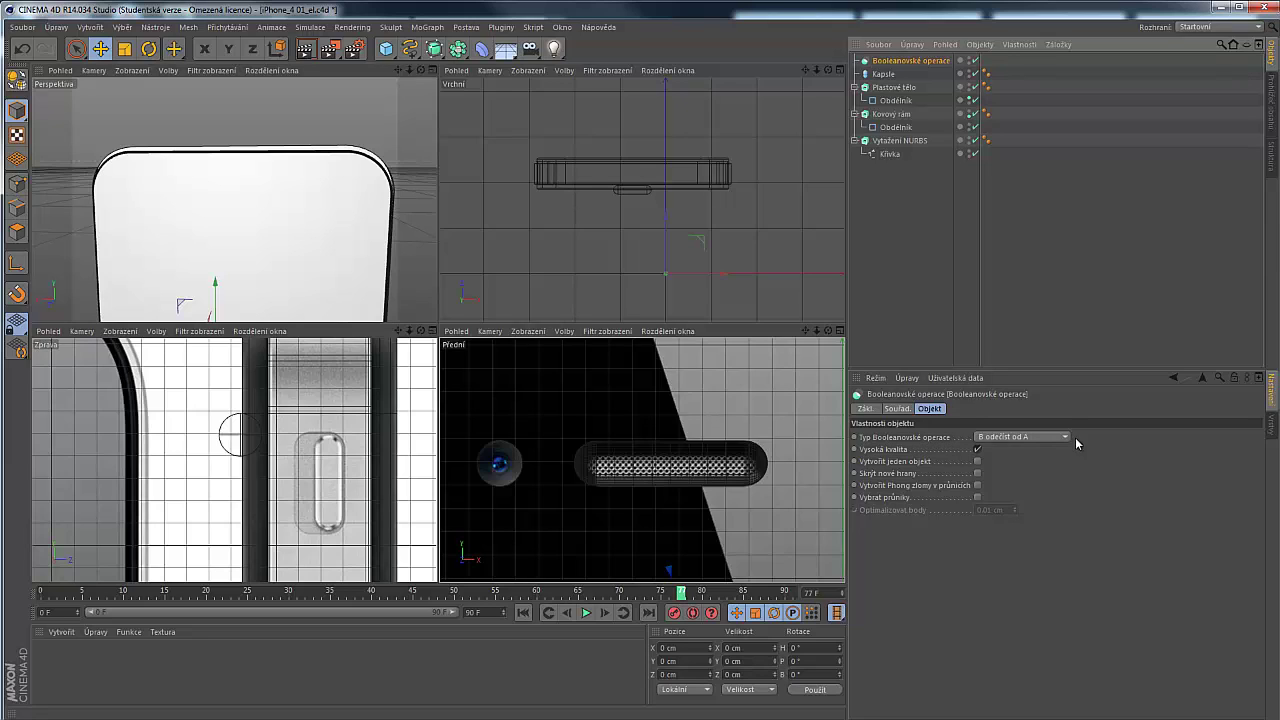
left_click(1025, 438)
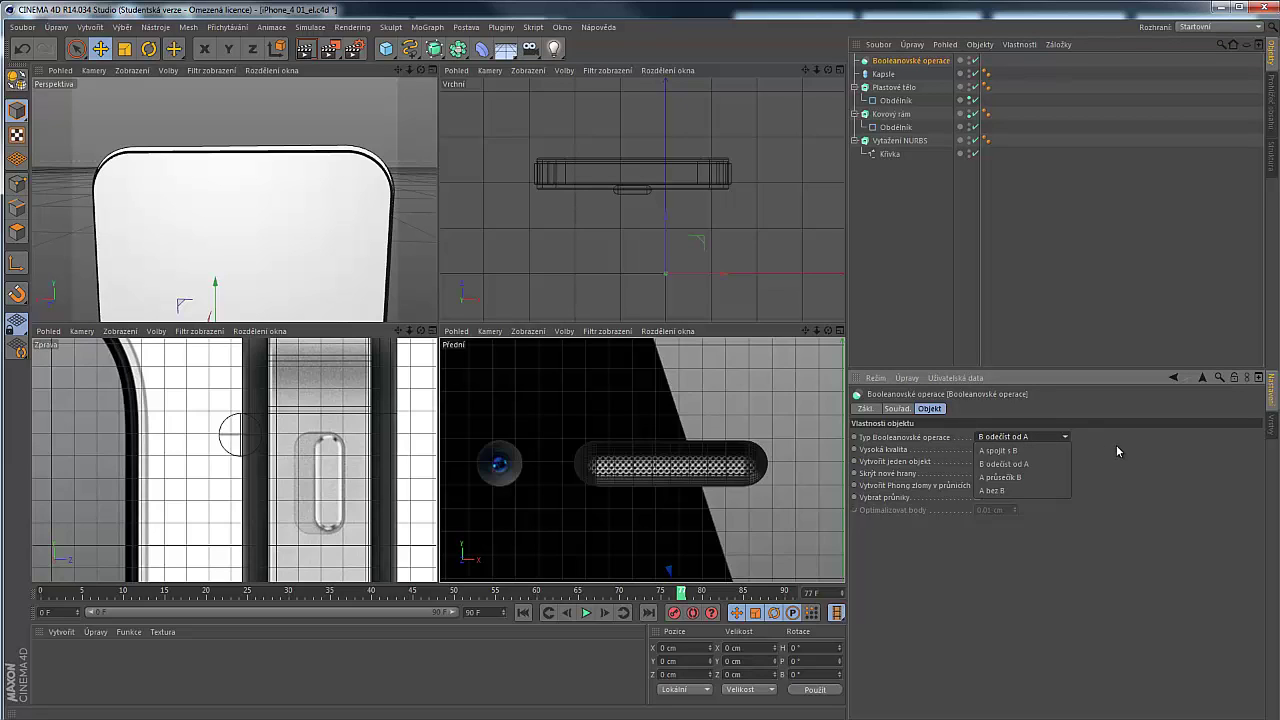
left_click(1002, 437)
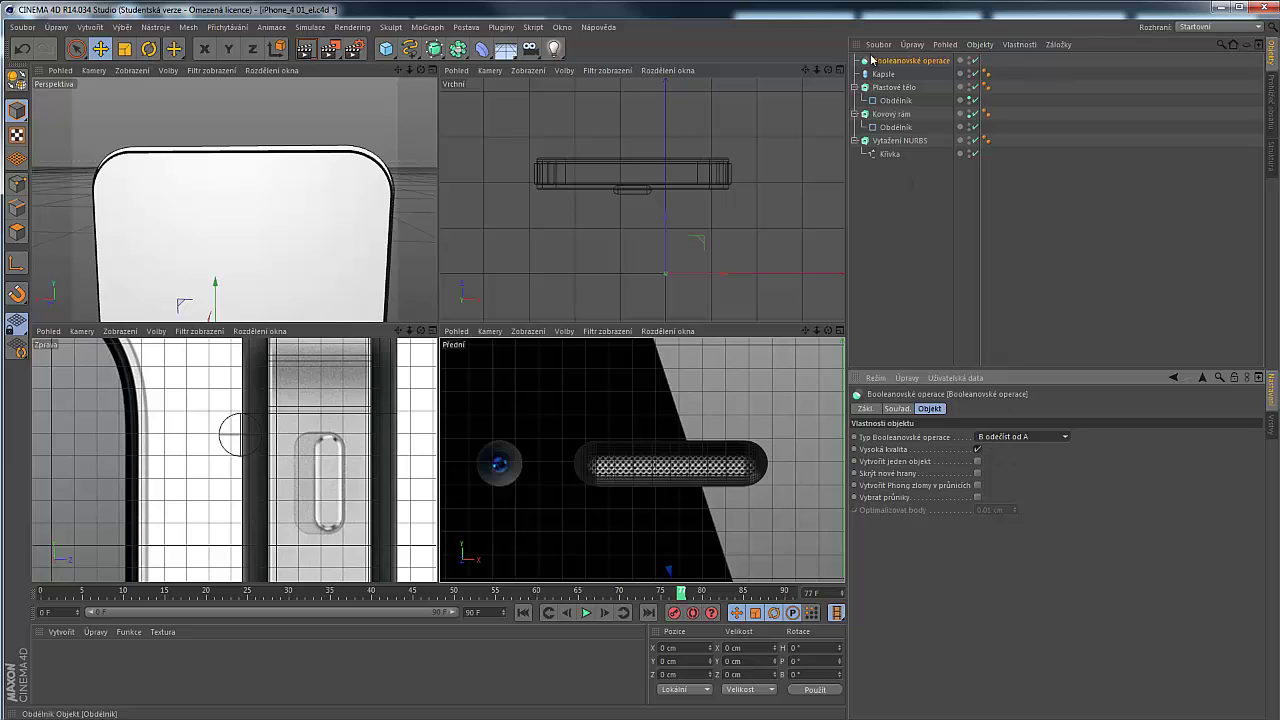
Nest Plastové tělo first and Kapsle second under the Boolean object to subtract the capsule from the plastic body
left_click(895, 243)
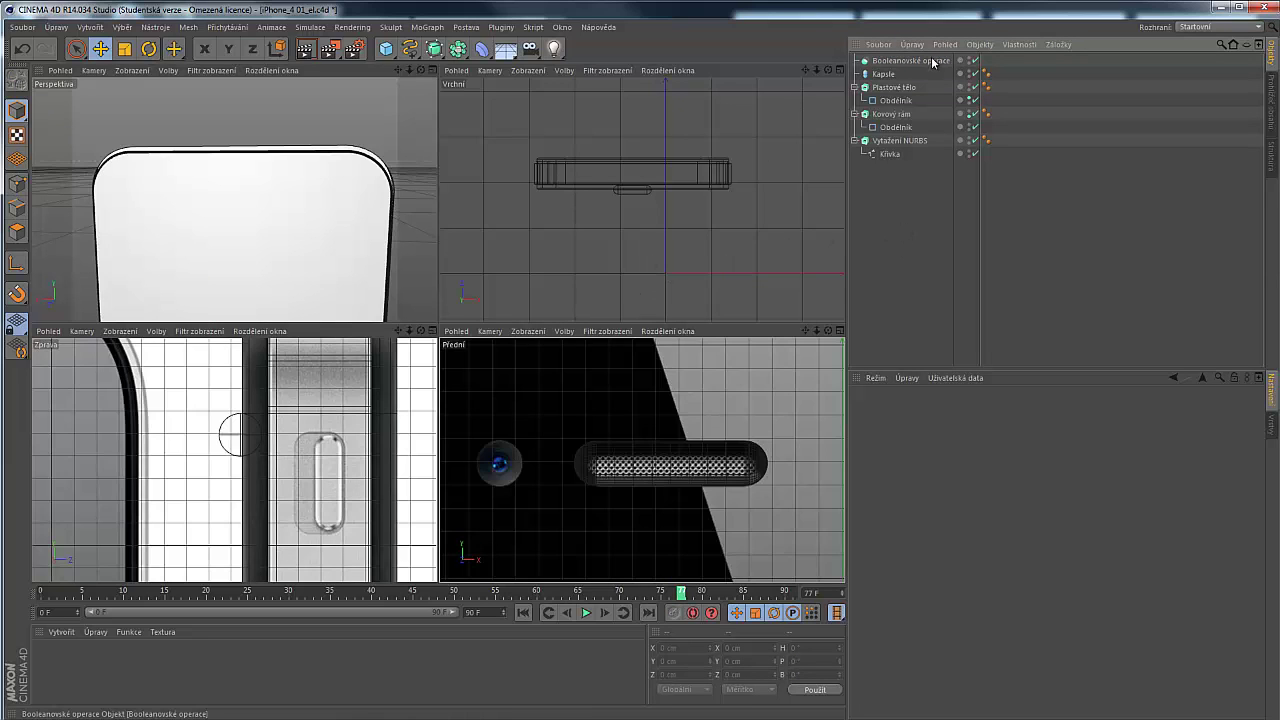
left_click(900, 61)
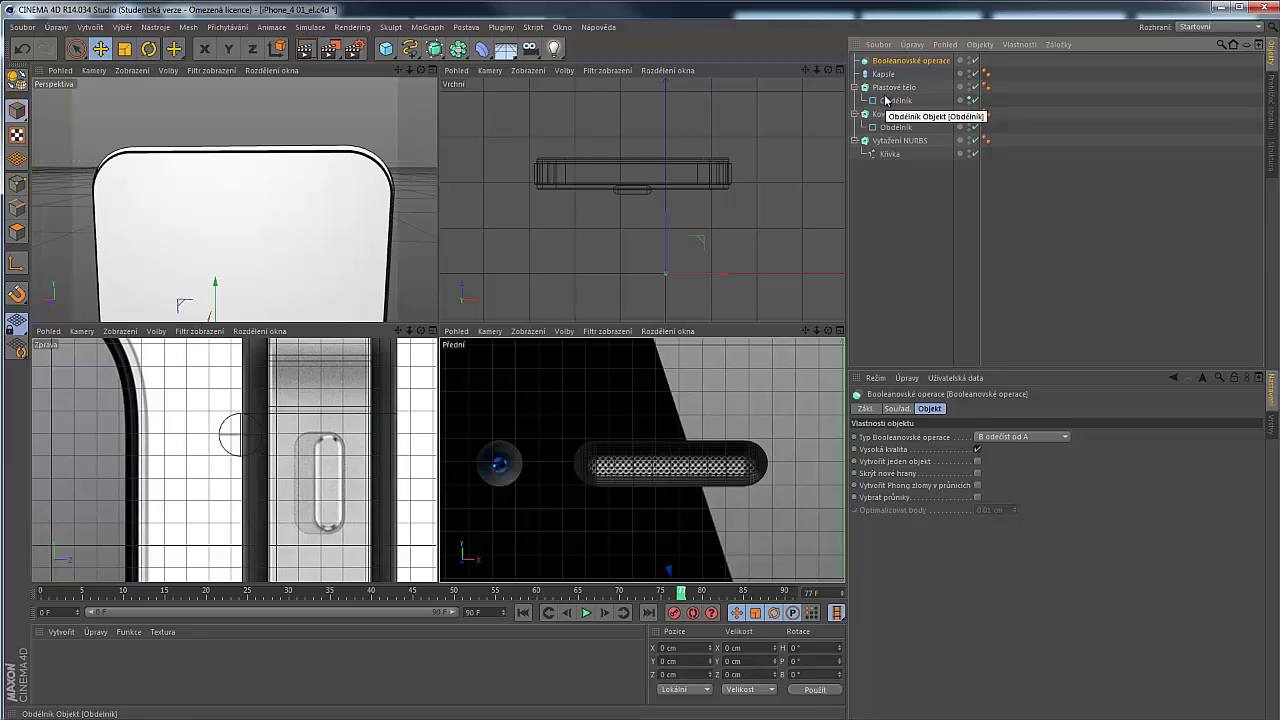
left_click_drag(888, 88, 899, 62)
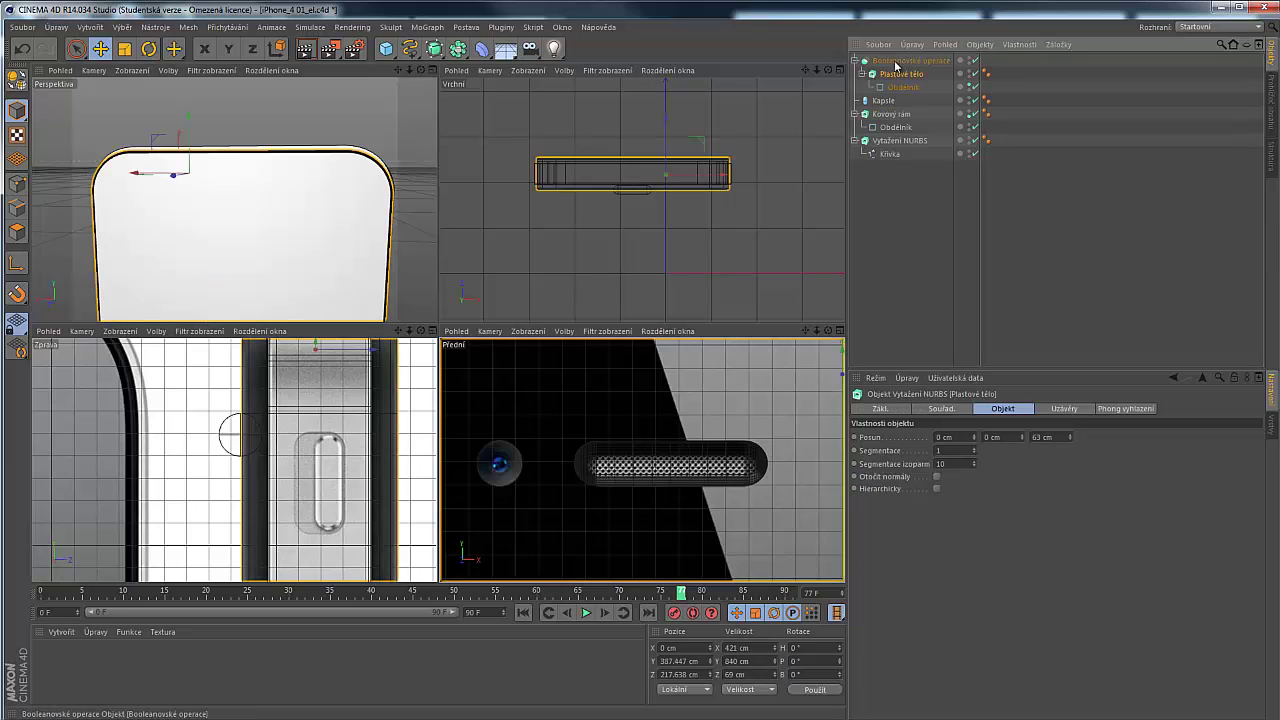
left_click_drag(876, 104, 893, 74)
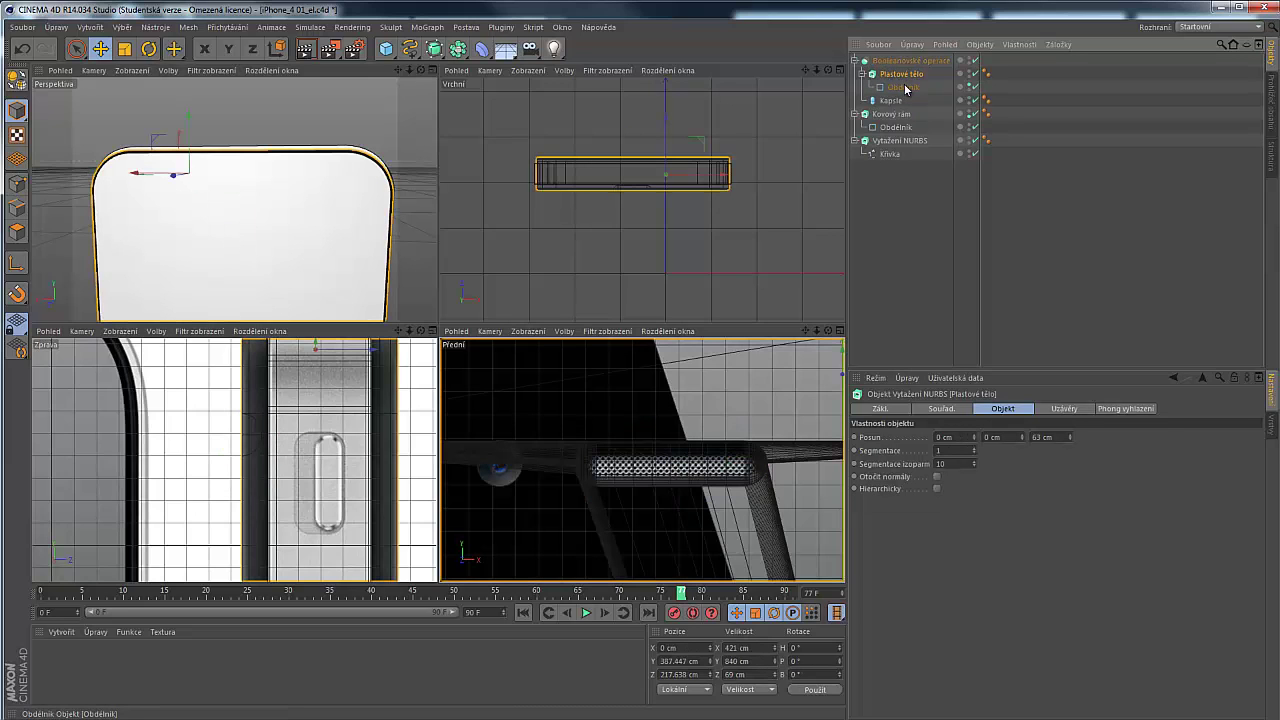
Examine the Boolean cut at the earpiece slot in the front view and close up in the perspective view
left_click(220, 183)
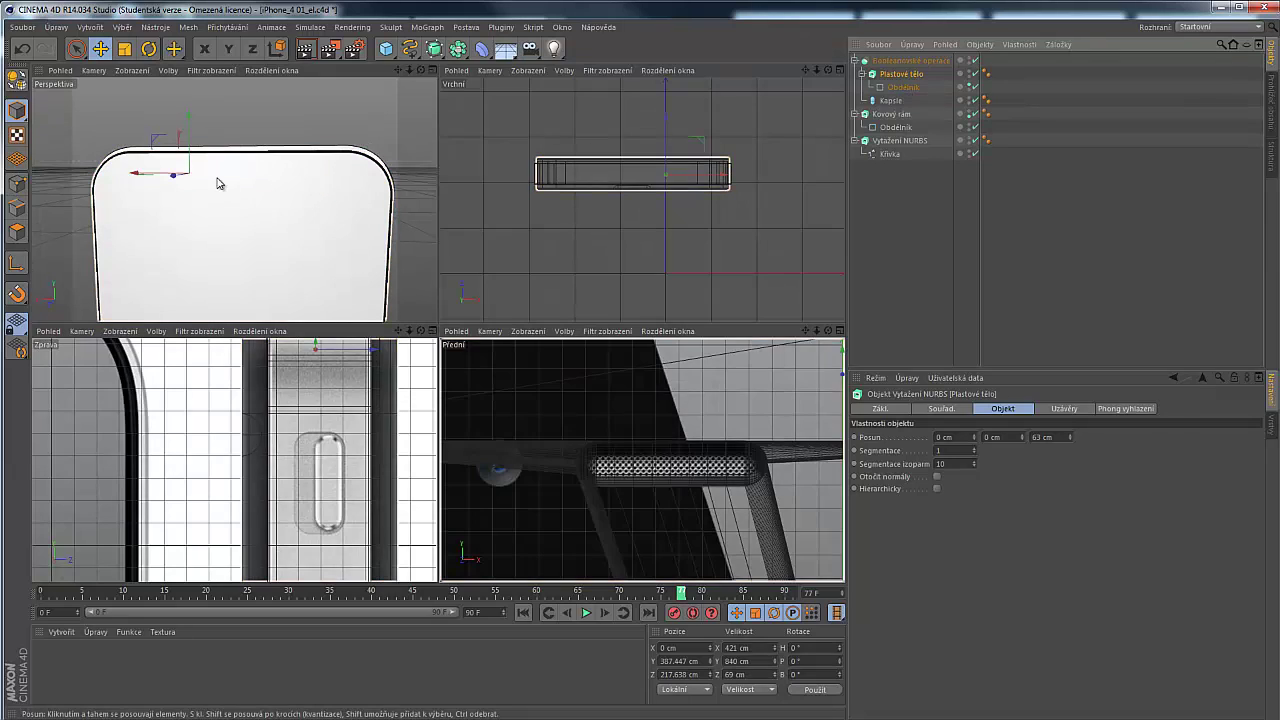
scroll(290, 490, "down", 1)
scroll(752, 487, "down", 4)
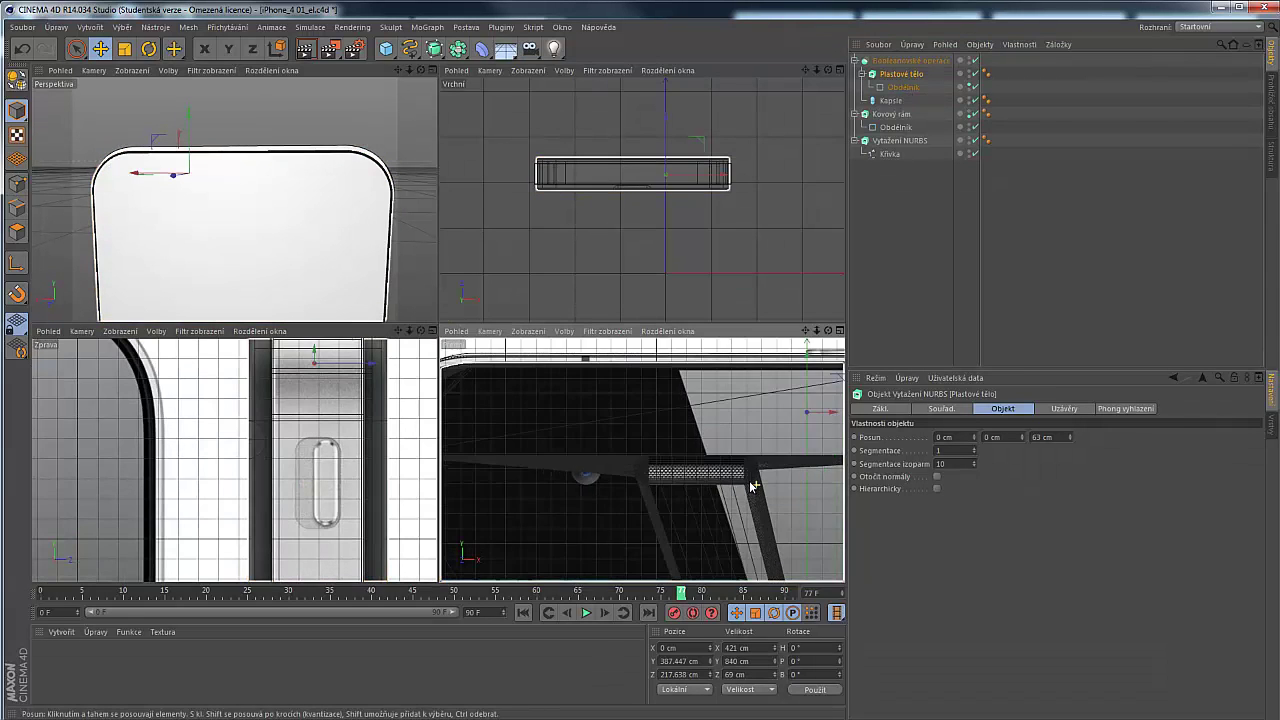
scroll(605, 391, "down", 6)
scroll(655, 442, "up", 7)
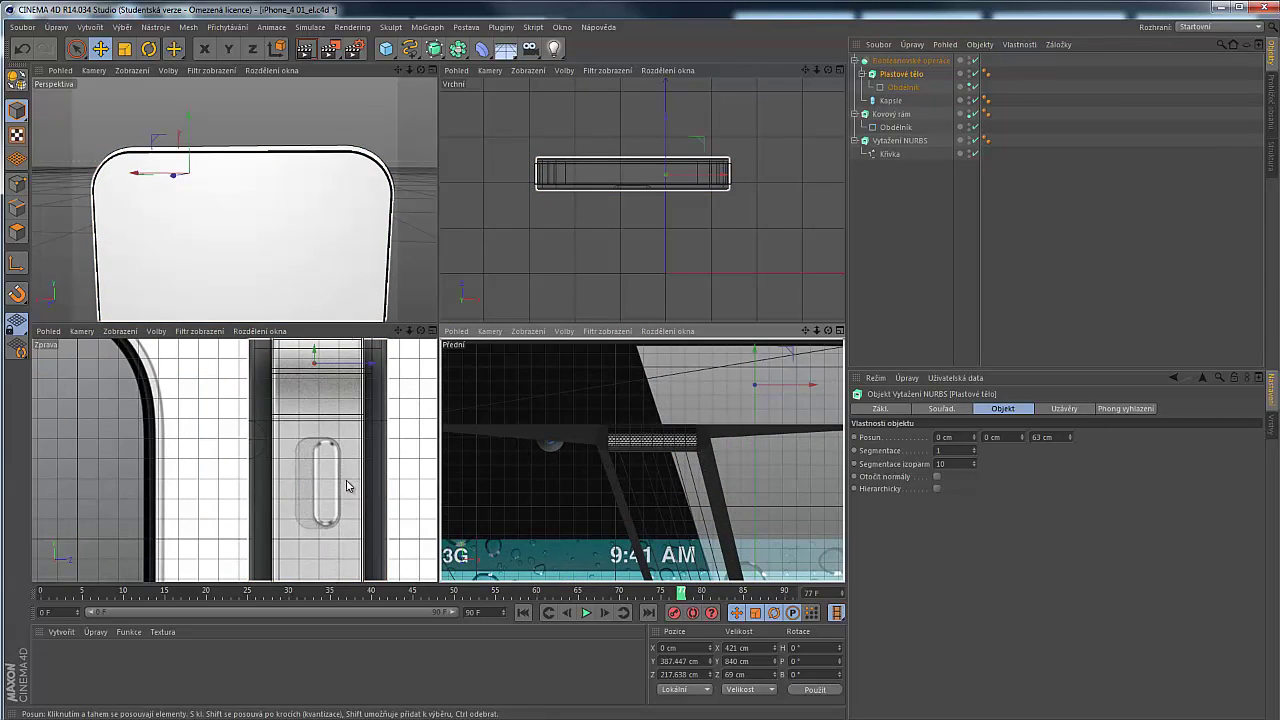
scroll(165, 145, "down", 2)
scroll(293, 162, "up", 2)
left_click_drag(280, 162, 638, 389, "alt")
scroll(340, 170, "up", 8)
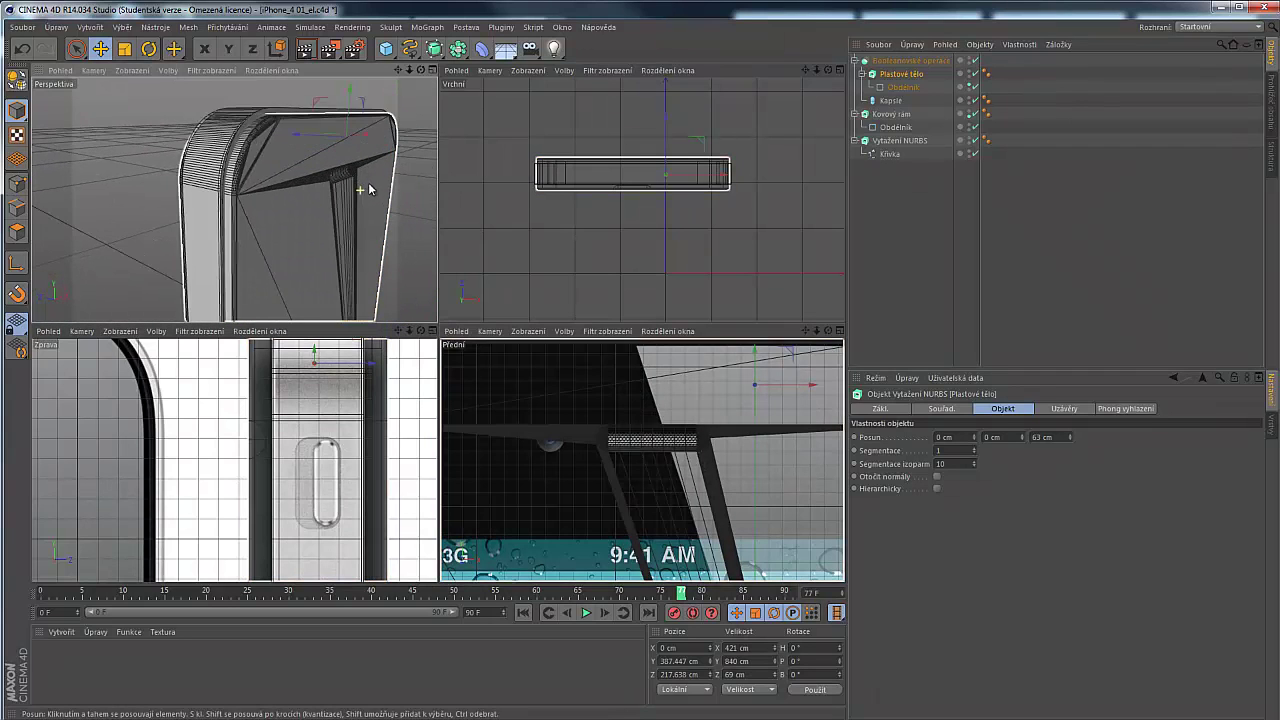
mouse_move(294, 181)
left_mouse_down("alt")
mouse_move(192, 190)
mouse_move(243, 190)
mouse_move(140, 120)
mouse_move(73, 150)
mouse_move(244, 190)
mouse_move(177, 130)
mouse_move(434, 189)
mouse_move(641, 392)
mouse_move(366, 166)
mouse_move(239, 186)
mouse_move(230, 168)
mouse_move(305, 165)
left_mouse_up("alt")
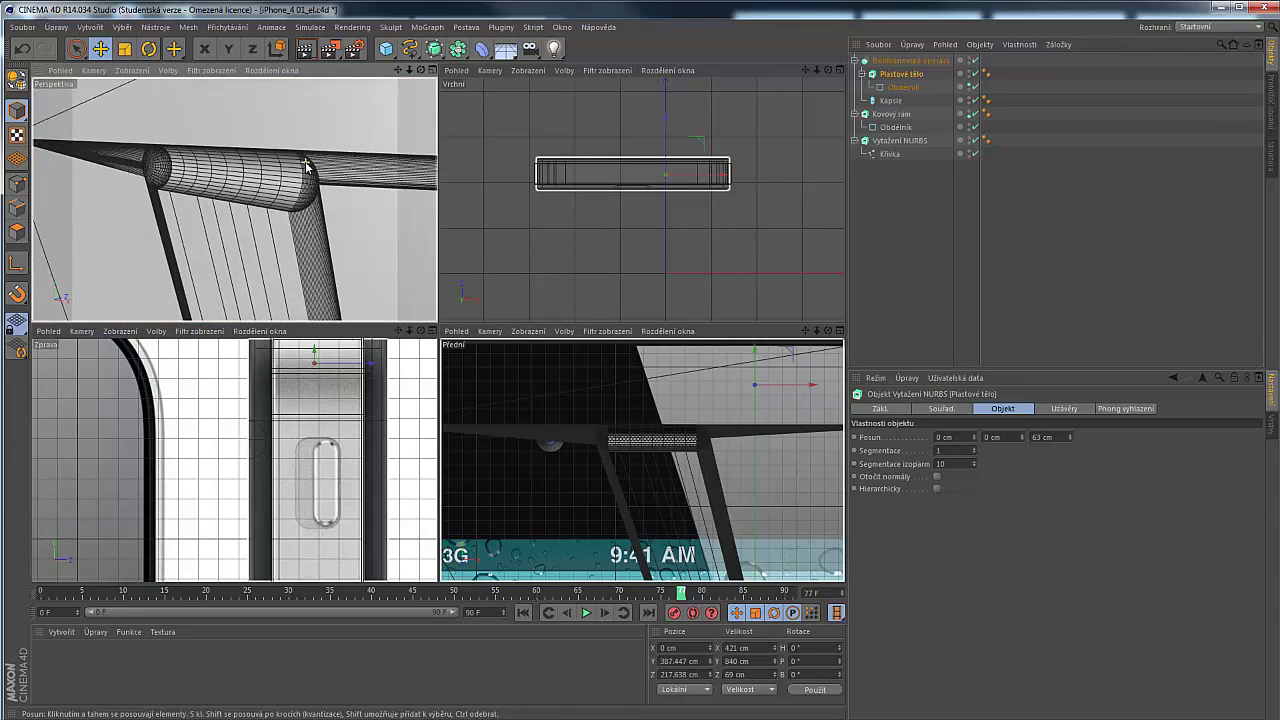
Set the perspective view's display to Gouraudovo stínování and view the earpiece cutout from another angle
left_click(132, 70)
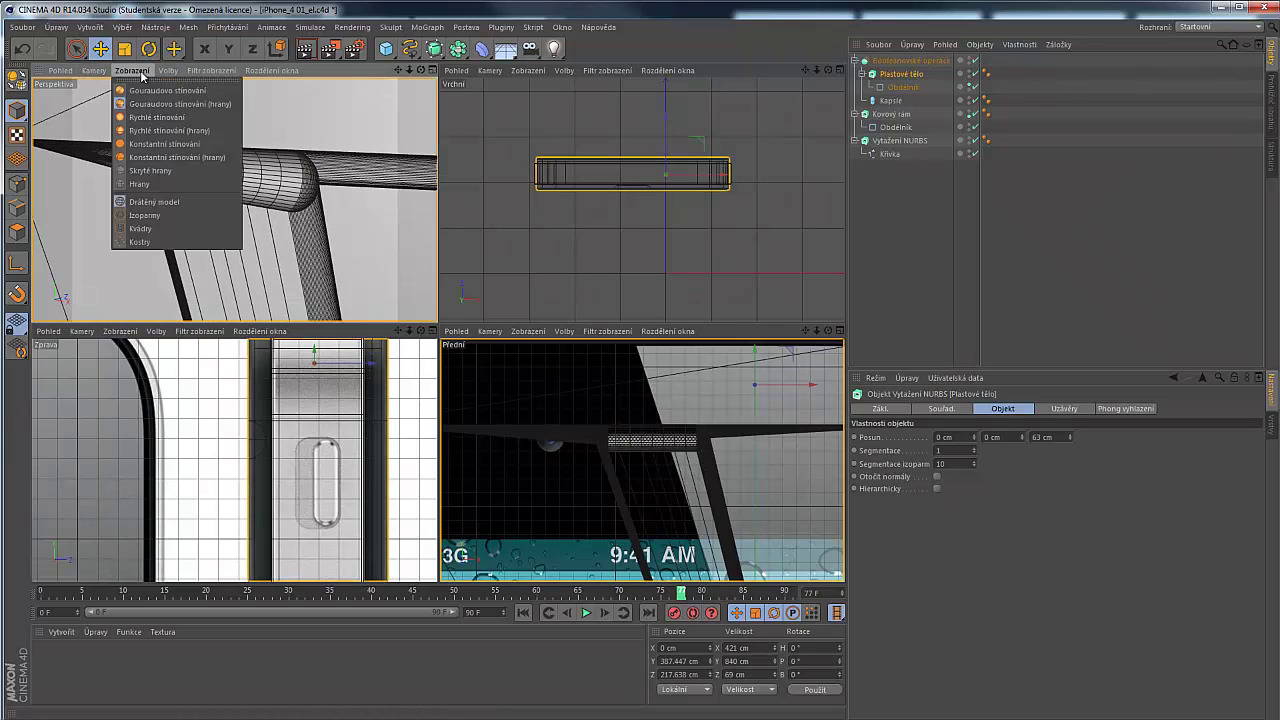
left_click(181, 92)
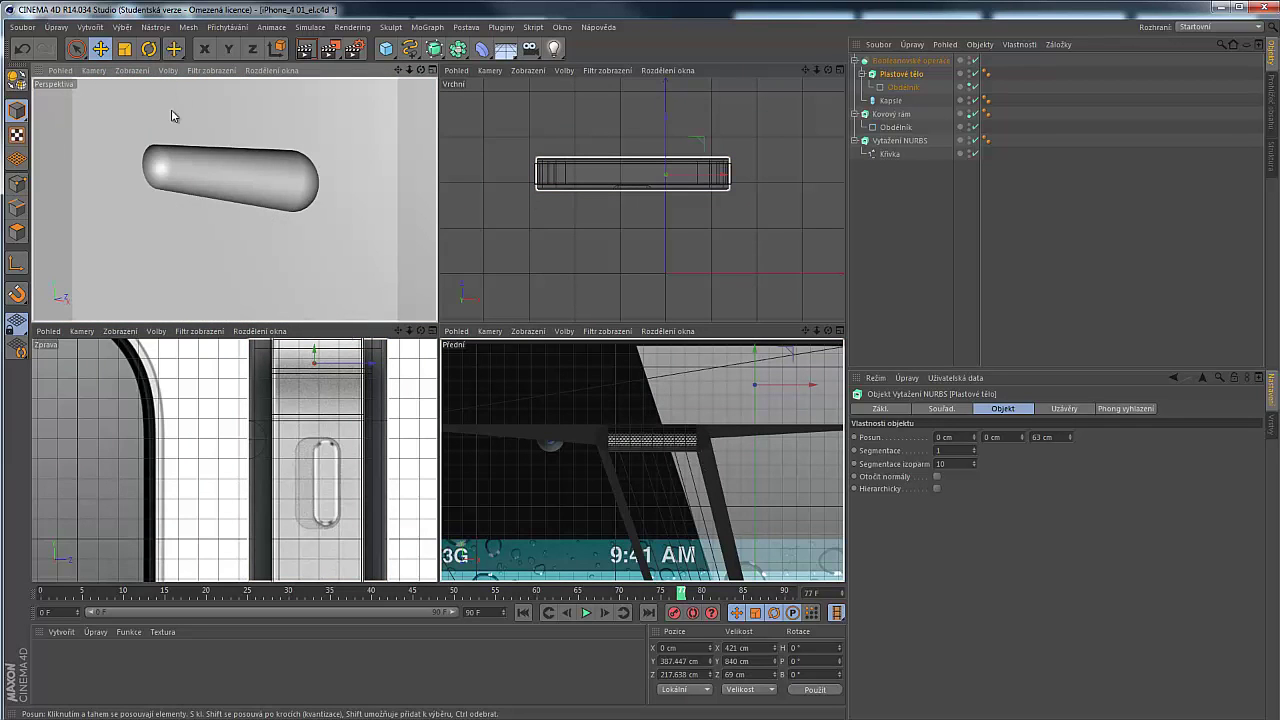
left_click_drag(196, 158, 154, 136, "alt")
scroll(174, 150, "up", 7)
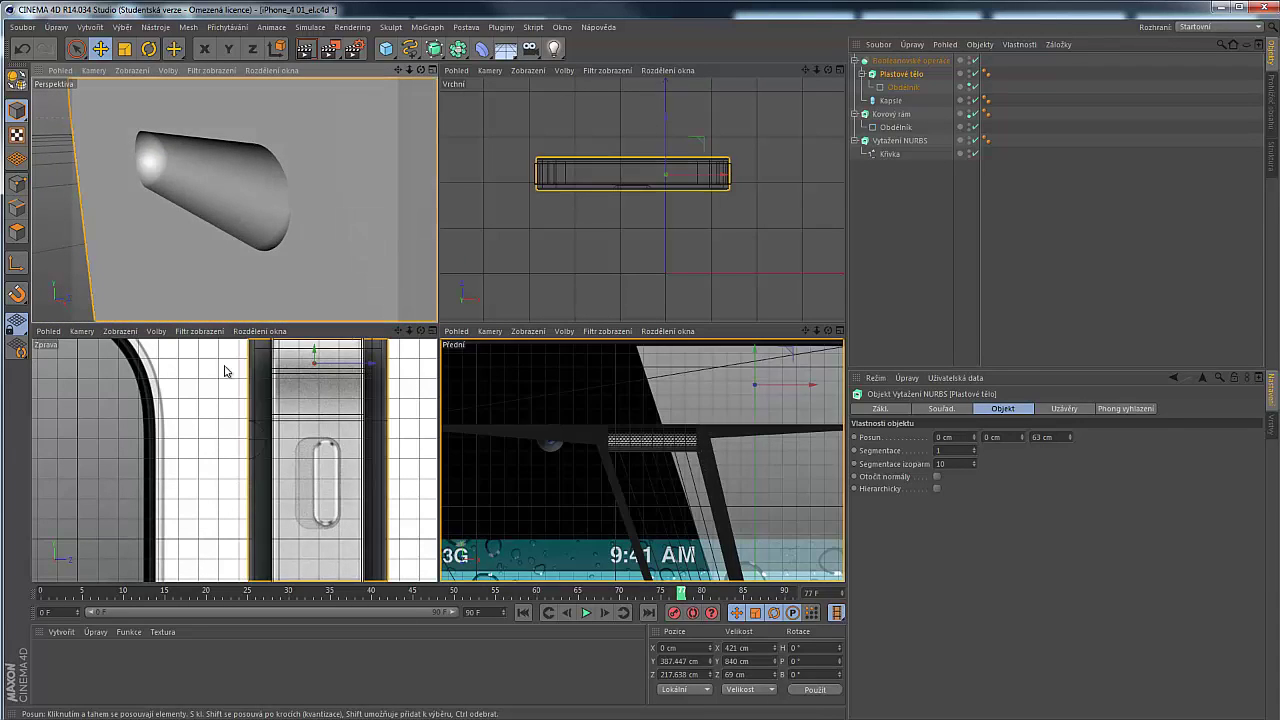
Check the earpiece grille in the front reference image and add a plane primitive (Rovina) to the scene
scroll(680, 448, "up", 3)
scroll(660, 449, "up", 2)
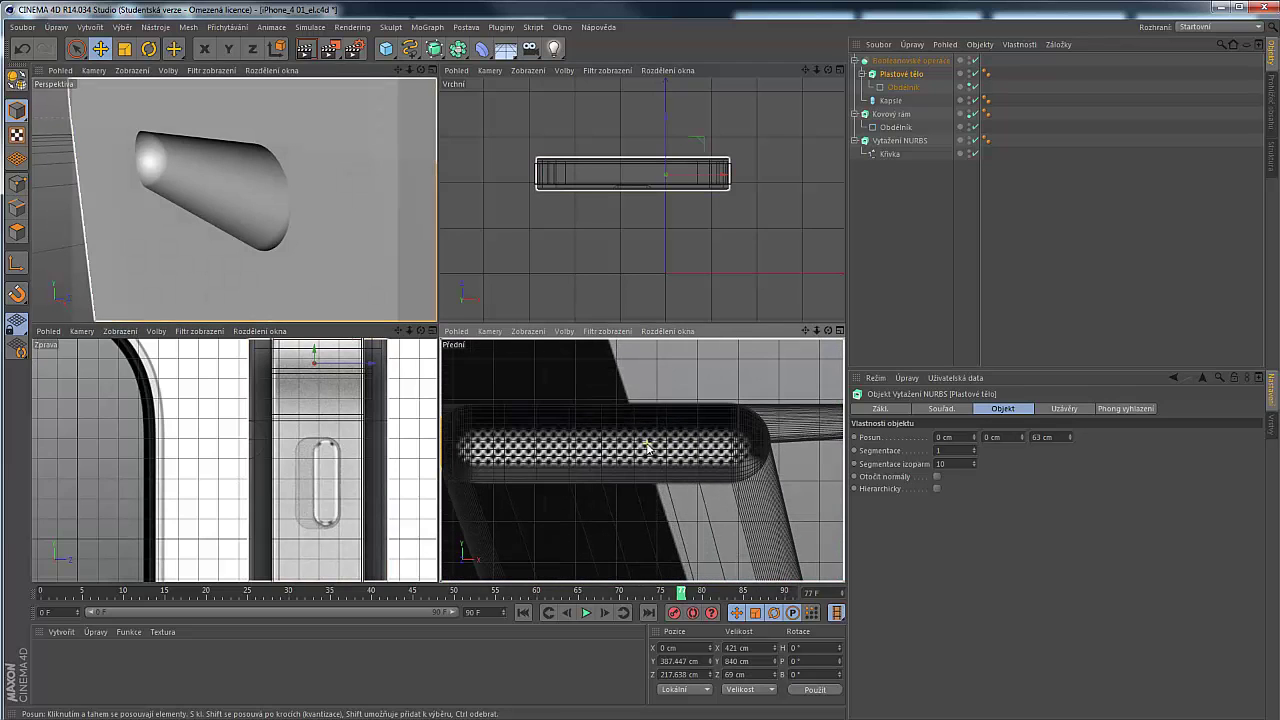
middle_click(642, 452)
scroll(577, 331, "down", 2)
middle_click_drag(223, 287, 371, 309, "alt")
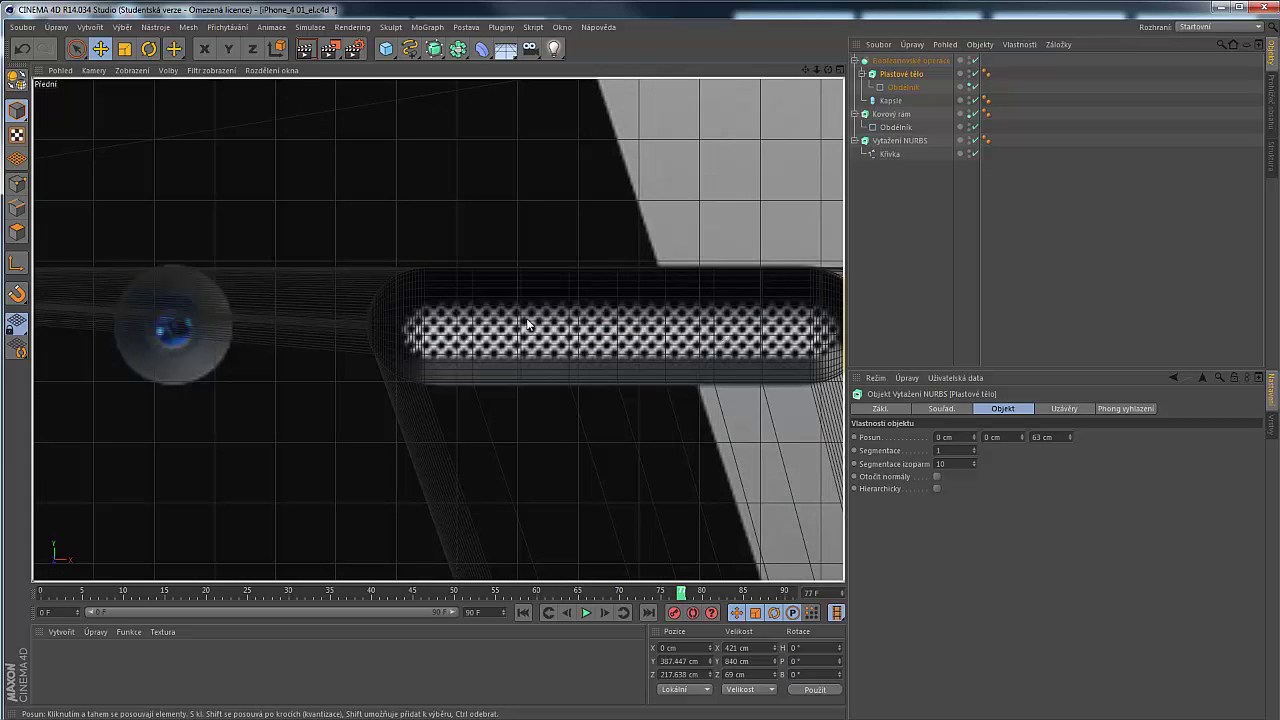
scroll(452, 309, "down", 3)
middle_click(467, 303)
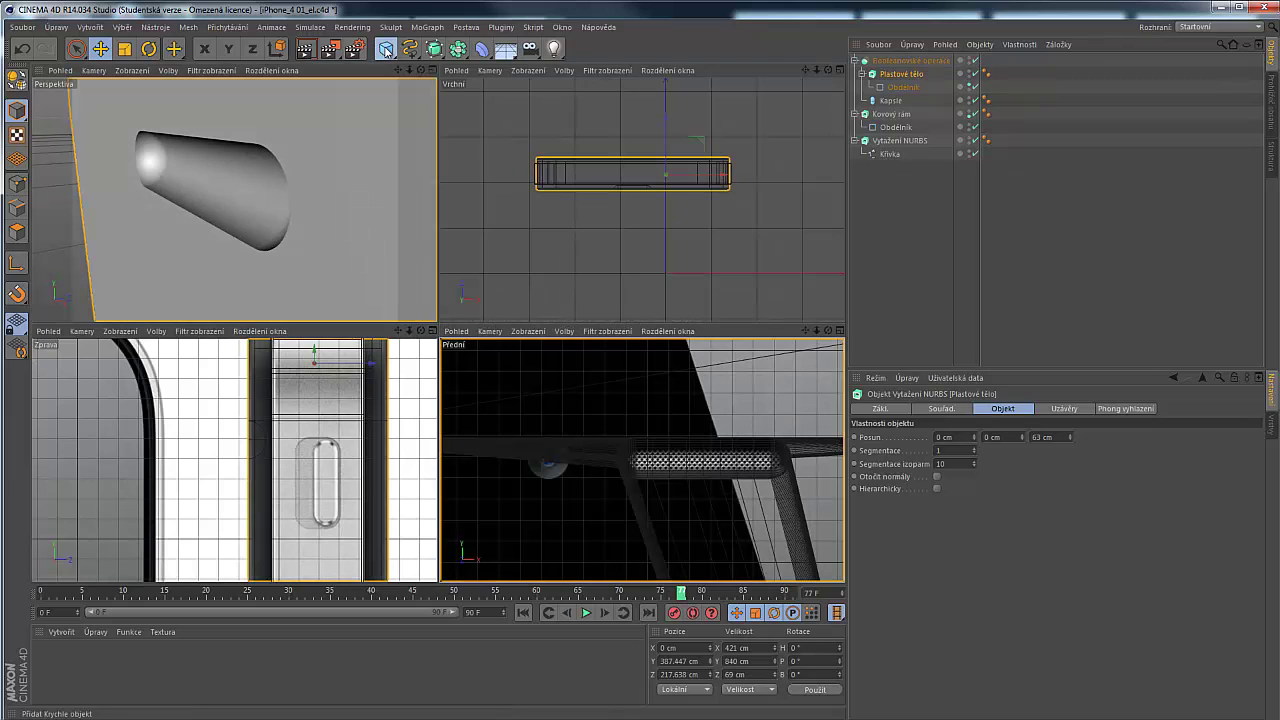
left_click(386, 48)
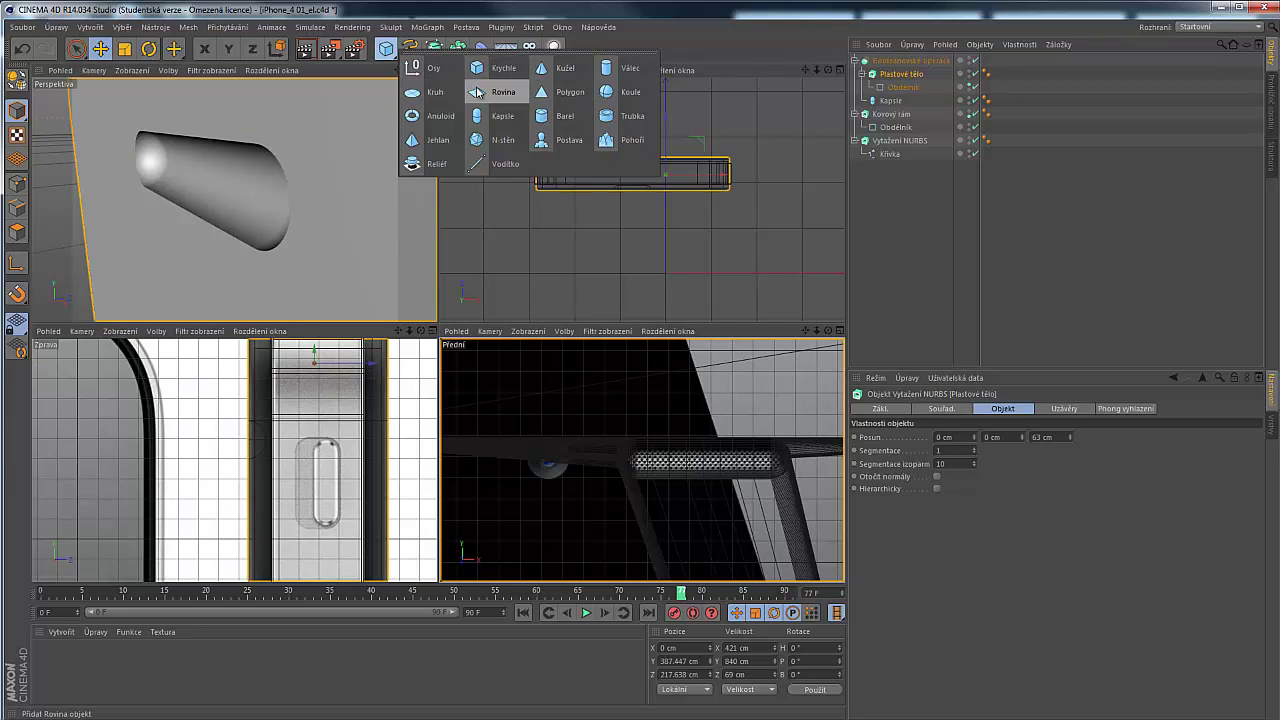
left_click(490, 94)
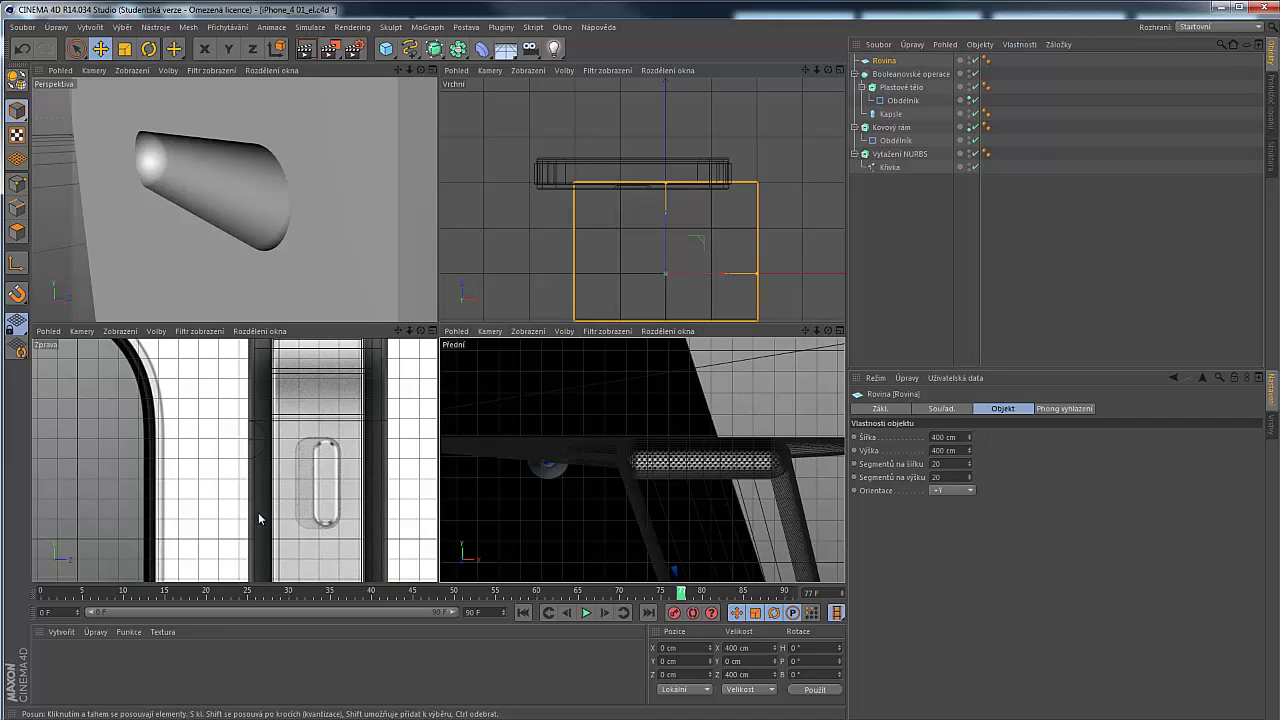
Rotate the Rovina plane to a 90° pitch so that it lies parallel to the phone's front face
scroll(625, 453, "down", 6)
scroll(614, 411, "down", 8)
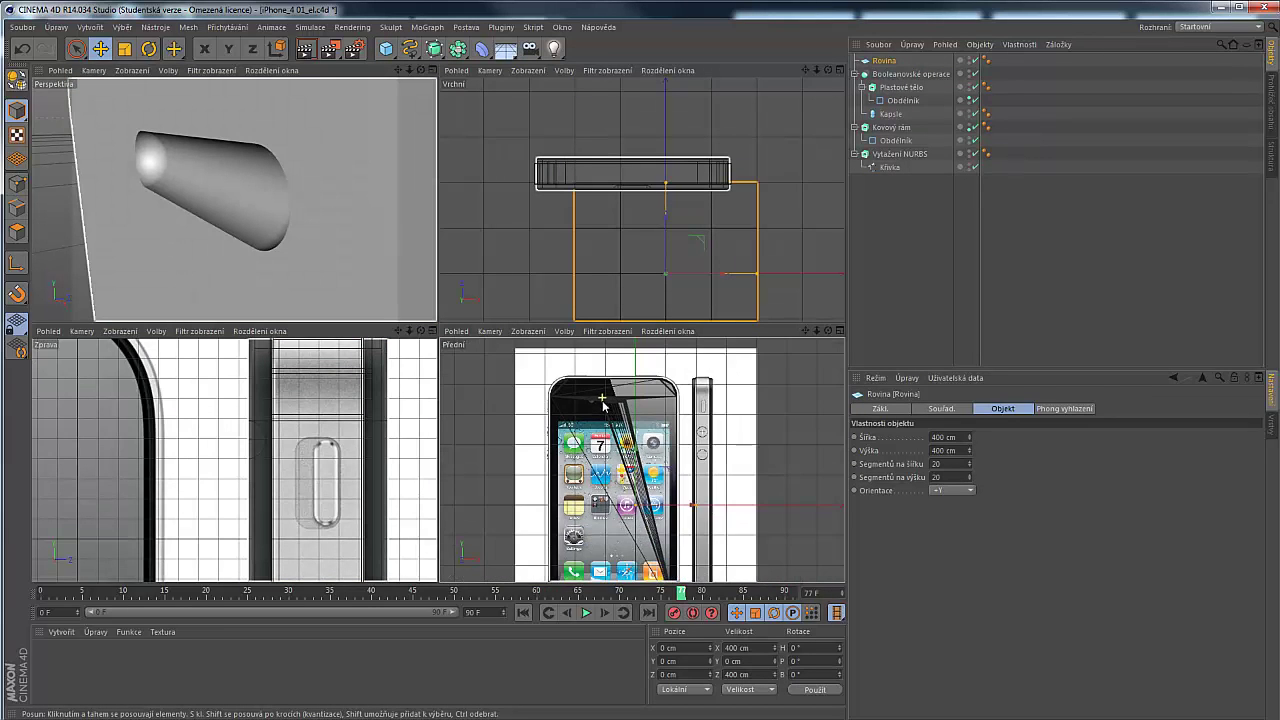
scroll(614, 478, "up", 2)
key("r")
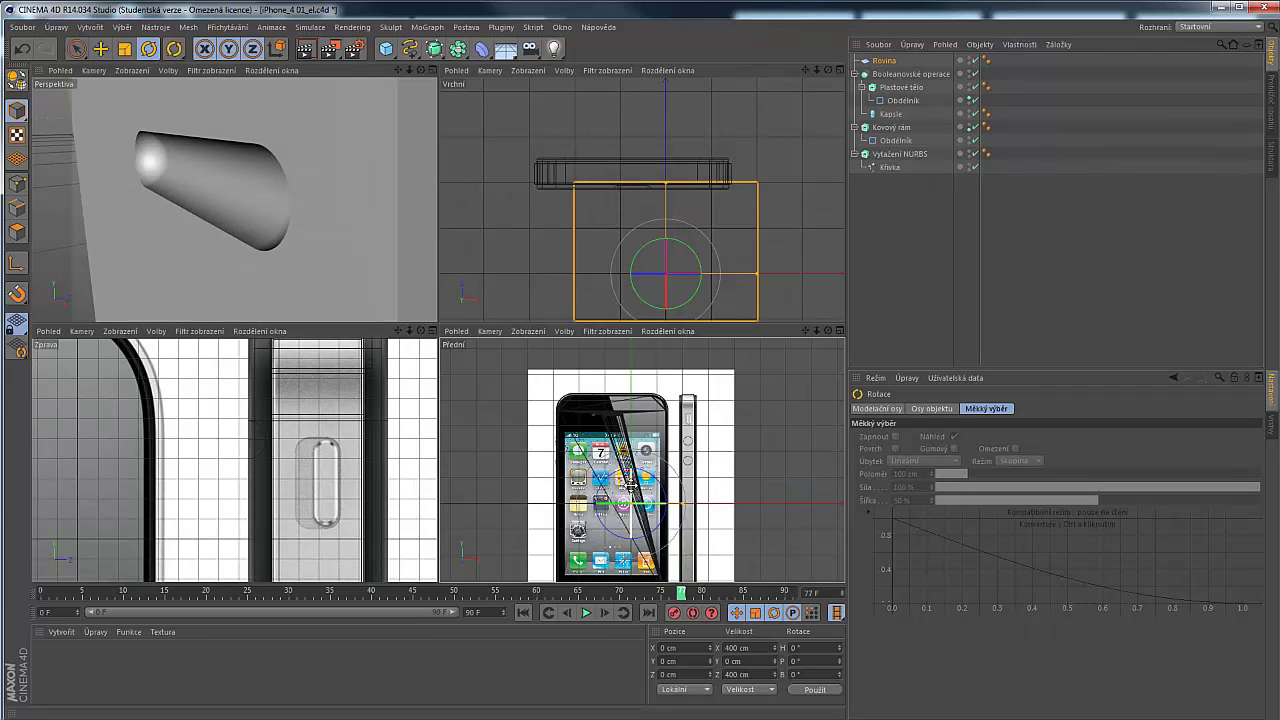
left_click_drag(631, 484, 641, 386)
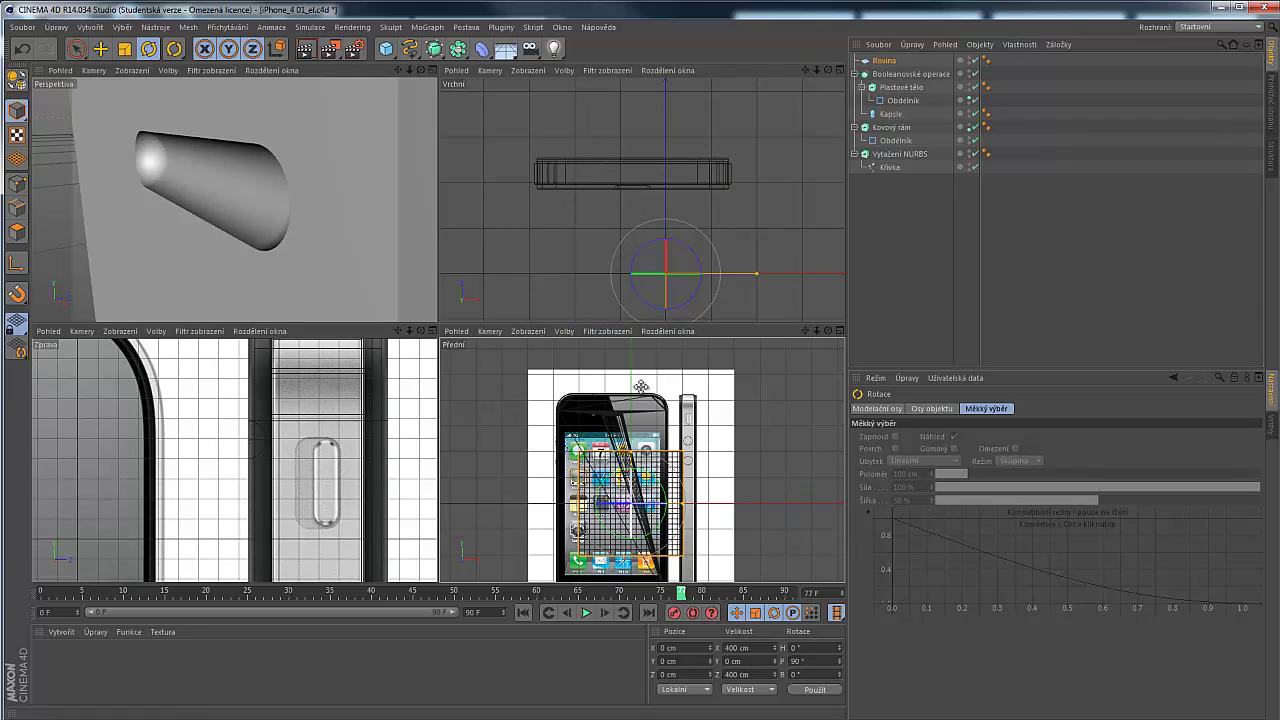
Move the plane onto the earpiece grille in the front view, at about X -69 cm and Y 348 cm
key("e")
scroll(646, 504, "up", 3)
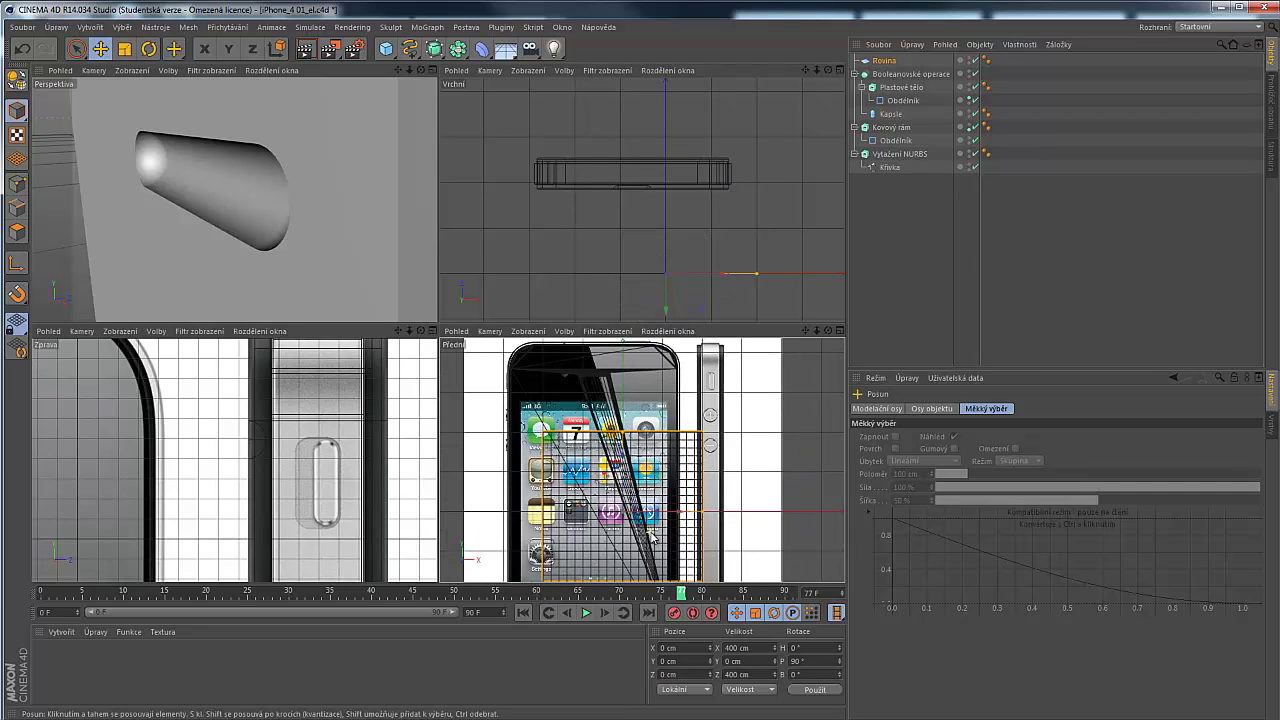
middle_click(622, 476)
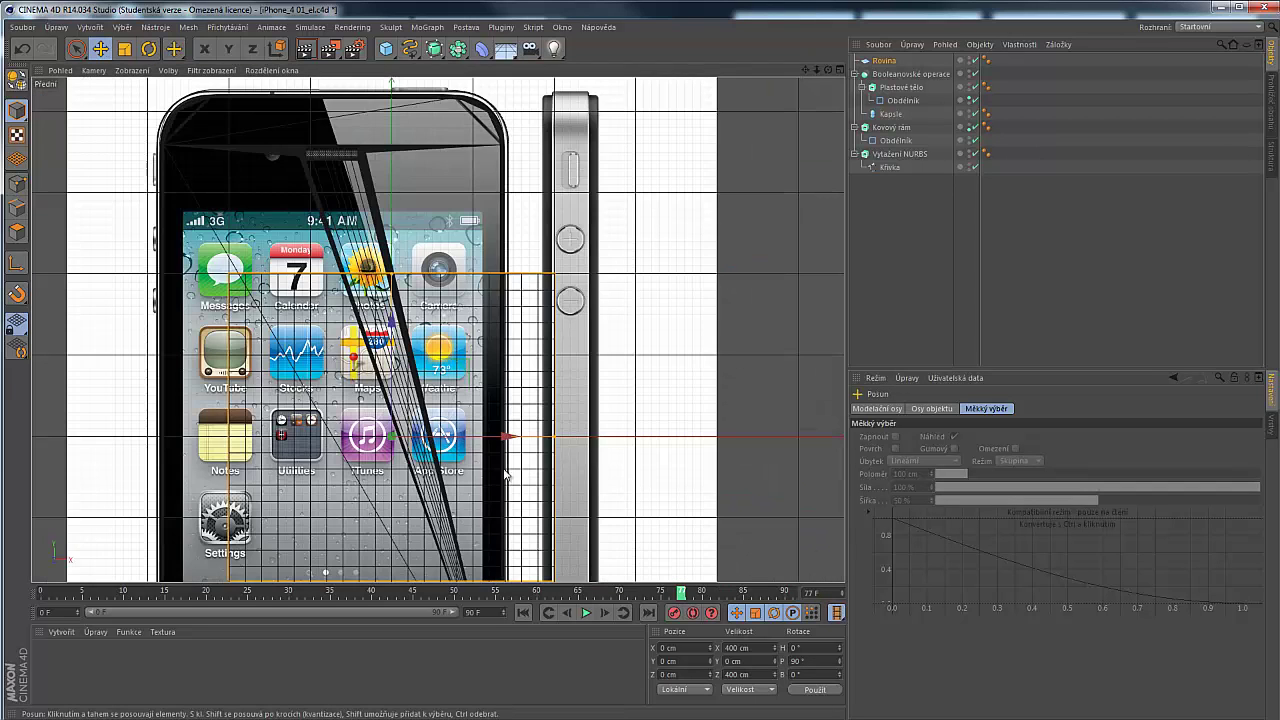
scroll(380, 420, "down", 2)
scroll(380, 421, "up", 1)
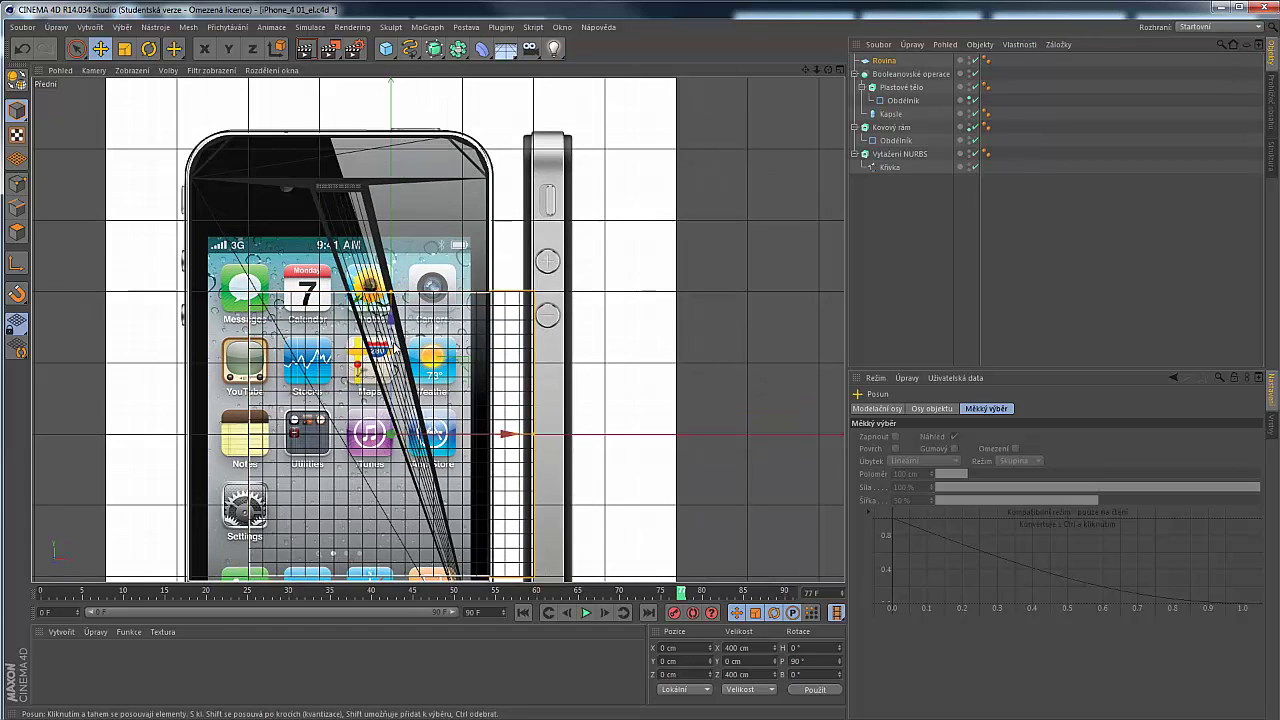
left_click_drag(379, 420, 393, 99)
left_click_drag(508, 186, 409, 220)
scroll(420, 240, "down", 3)
scroll(389, 232, "up", 4)
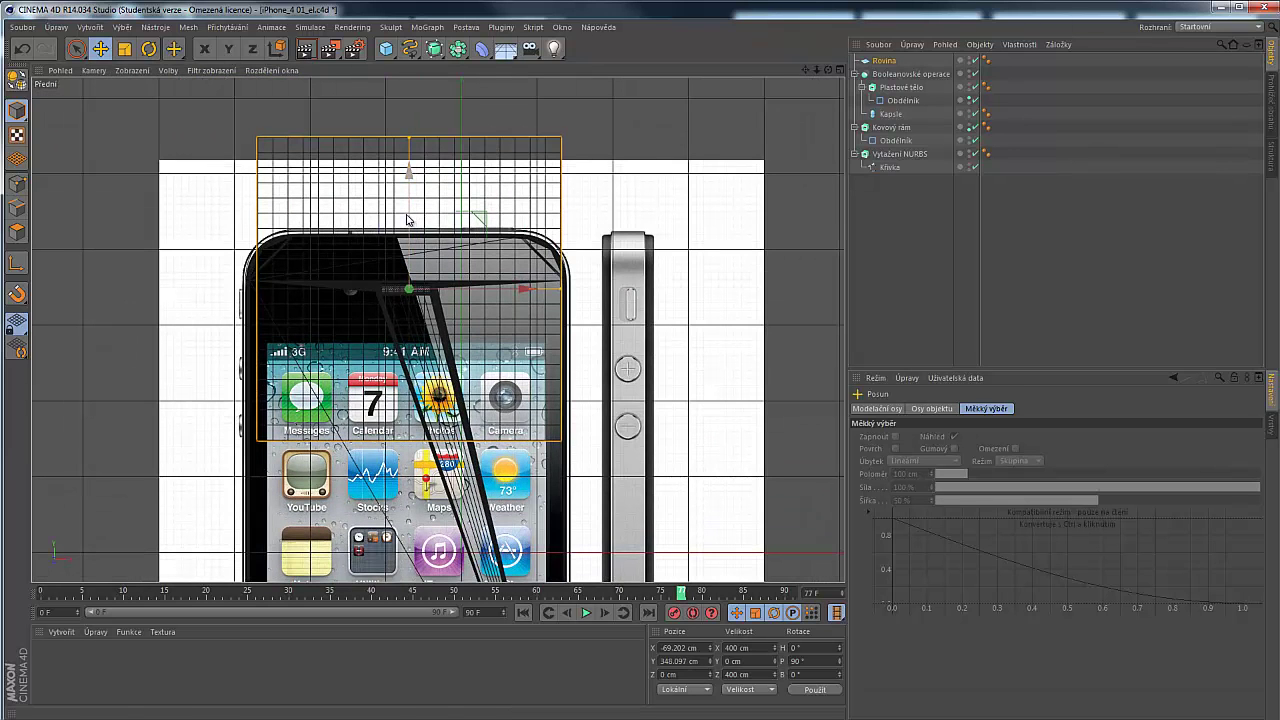
Shrink the plane to about 89.5 by 28 cm and shift it to about X -72.7 cm to cover the whole earpiece slot
left_click_drag(409, 137, 439, 281)
left_click_drag(558, 291, 434, 290)
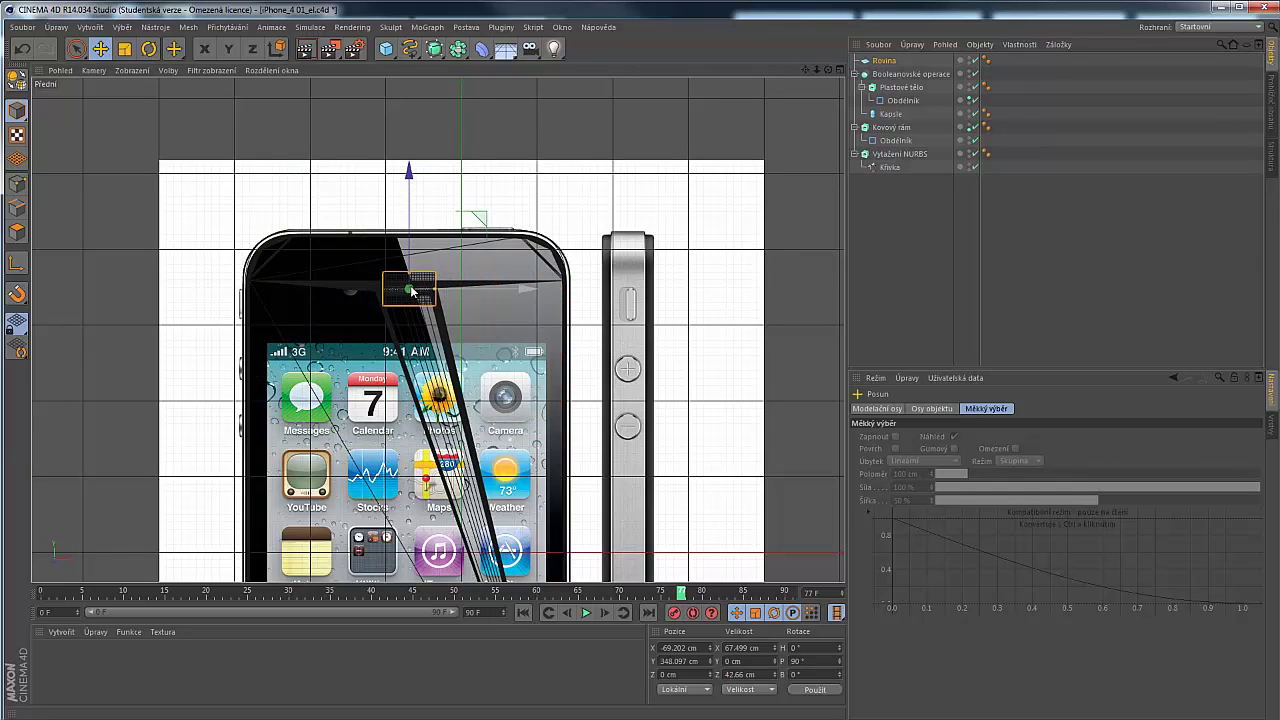
scroll(405, 289, "up", 10)
left_click_drag(571, 303, 589, 302)
left_click_drag(424, 210, 424, 240)
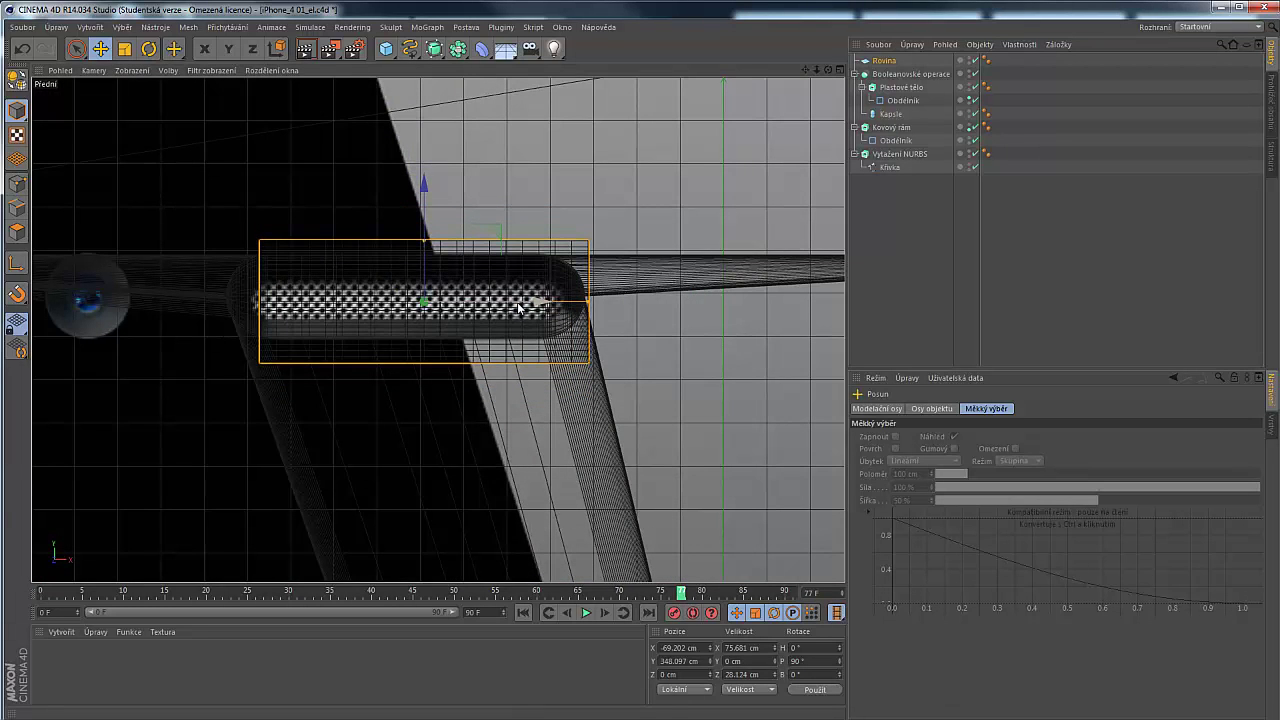
left_click_drag(520, 304, 600, 302)
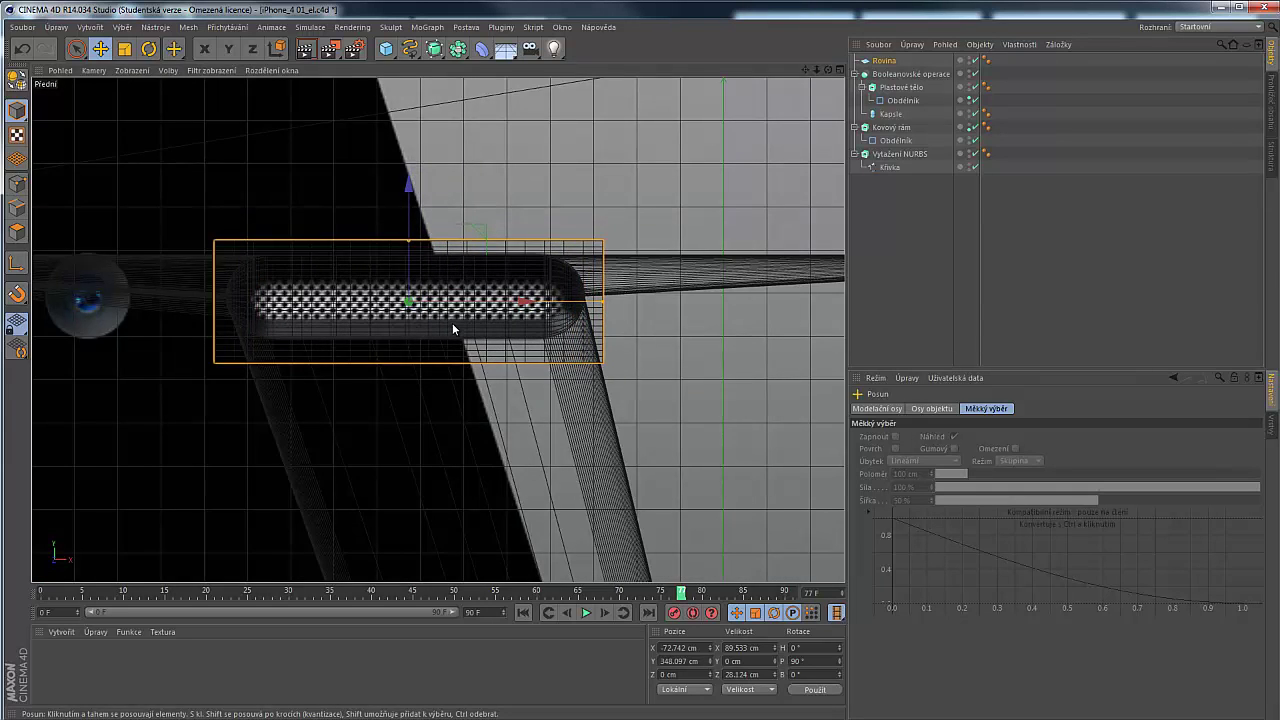
Move the plane in depth to the phone's front side in the side view, at about Z 193 cm
middle_click(451, 329)
middle_click(299, 429)
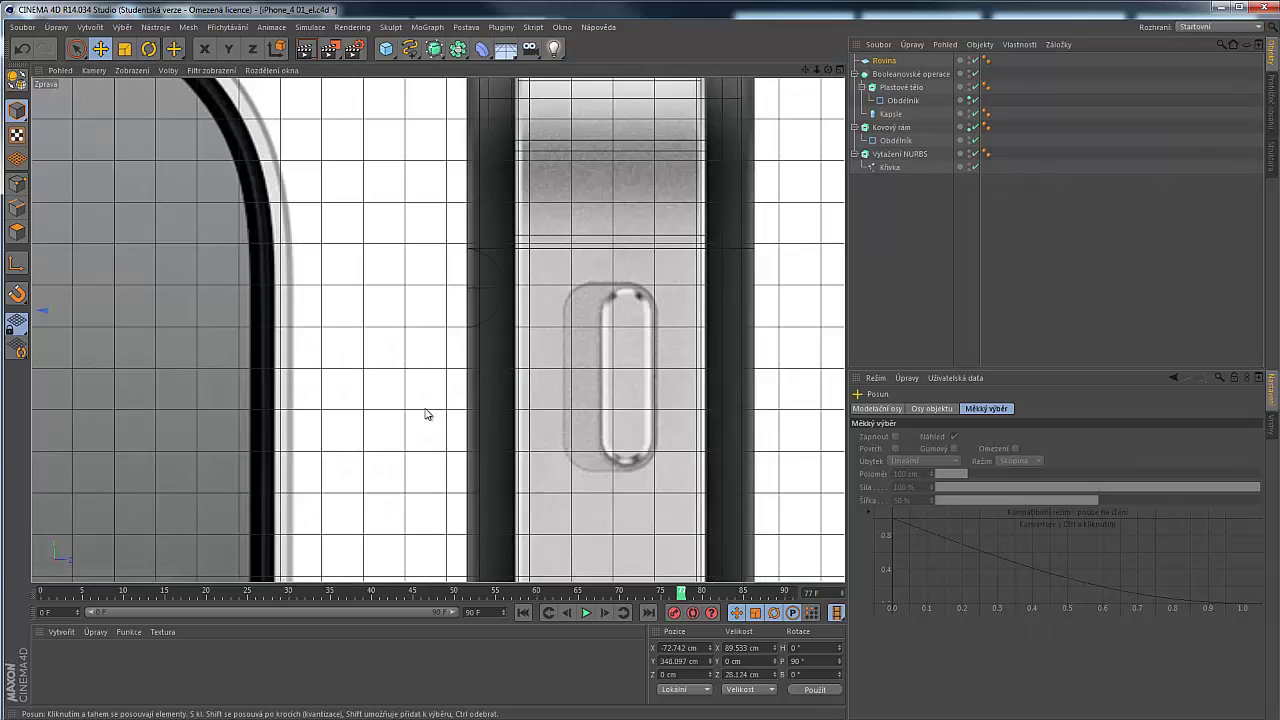
scroll(430, 414, "down", 5)
scroll(444, 450, "down", 3)
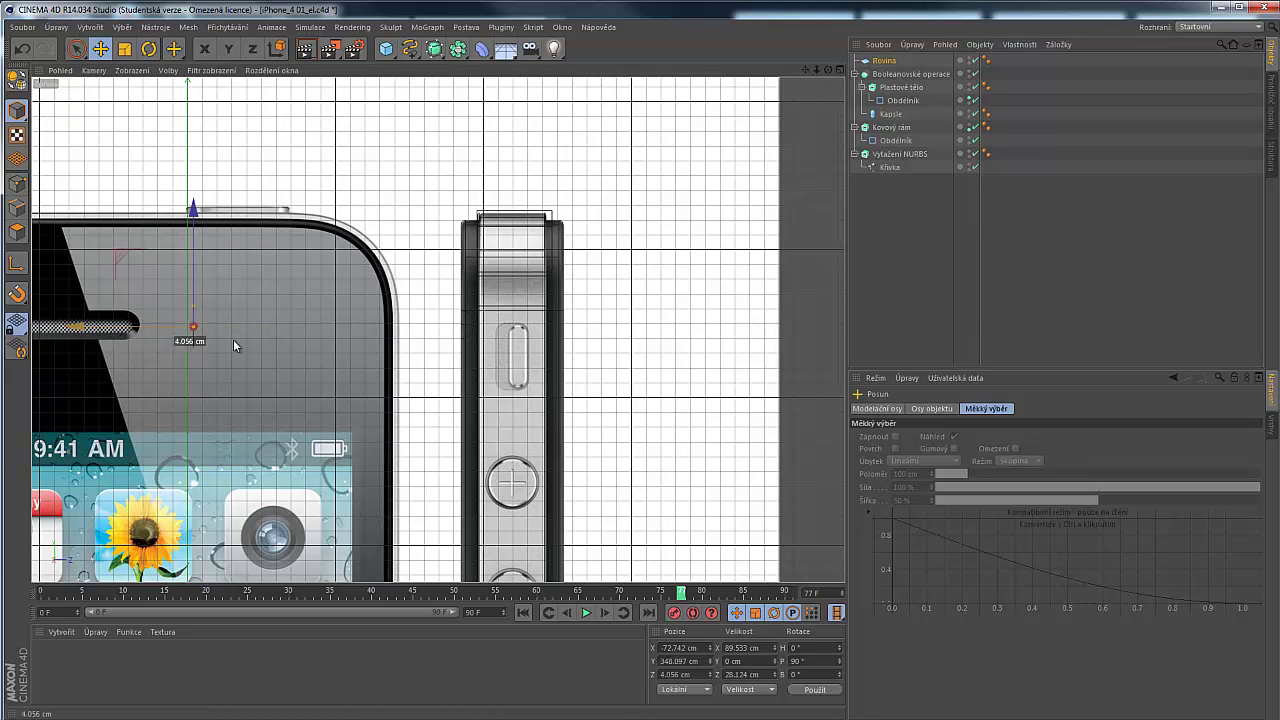
left_click_drag(233, 339, 396, 346)
middle_click(556, 347)
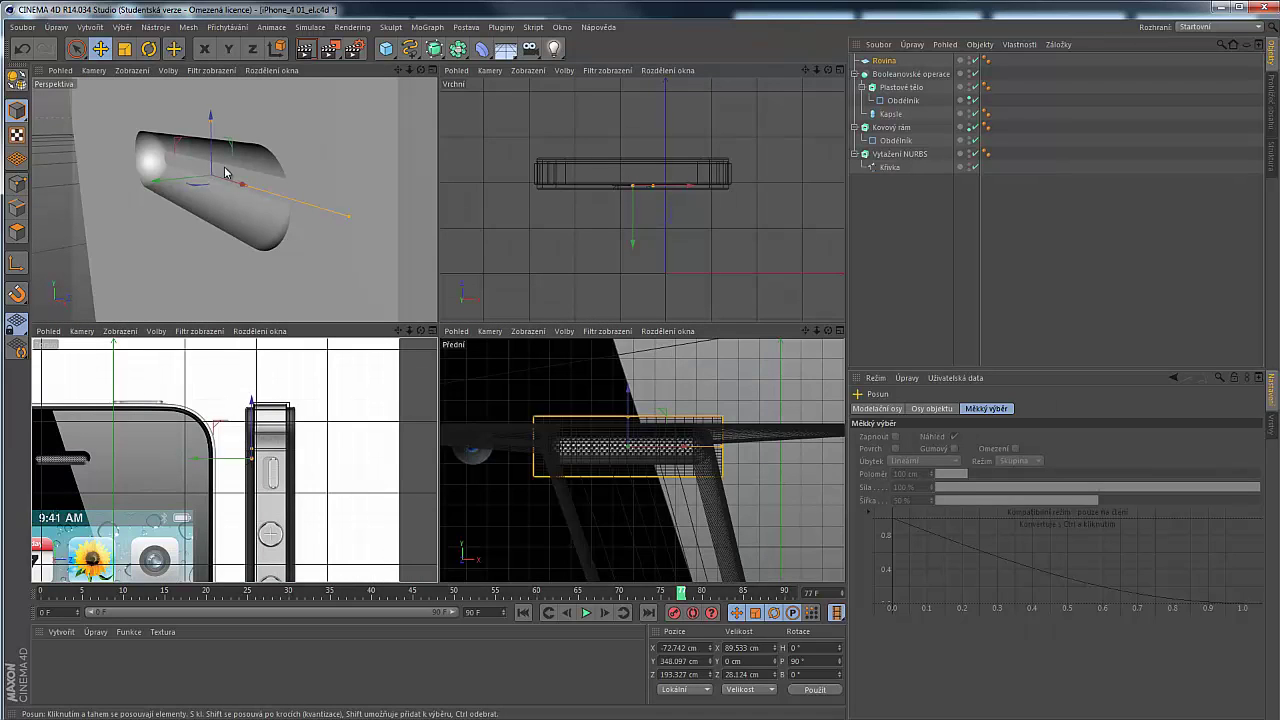
Fine-tune the plane's depth inside the earpiece cutout to about Z 192 cm and check it from an angle
left_click_drag(193, 188, 366, 184)
right_click_drag(636, 508, 714, 496, "alt")
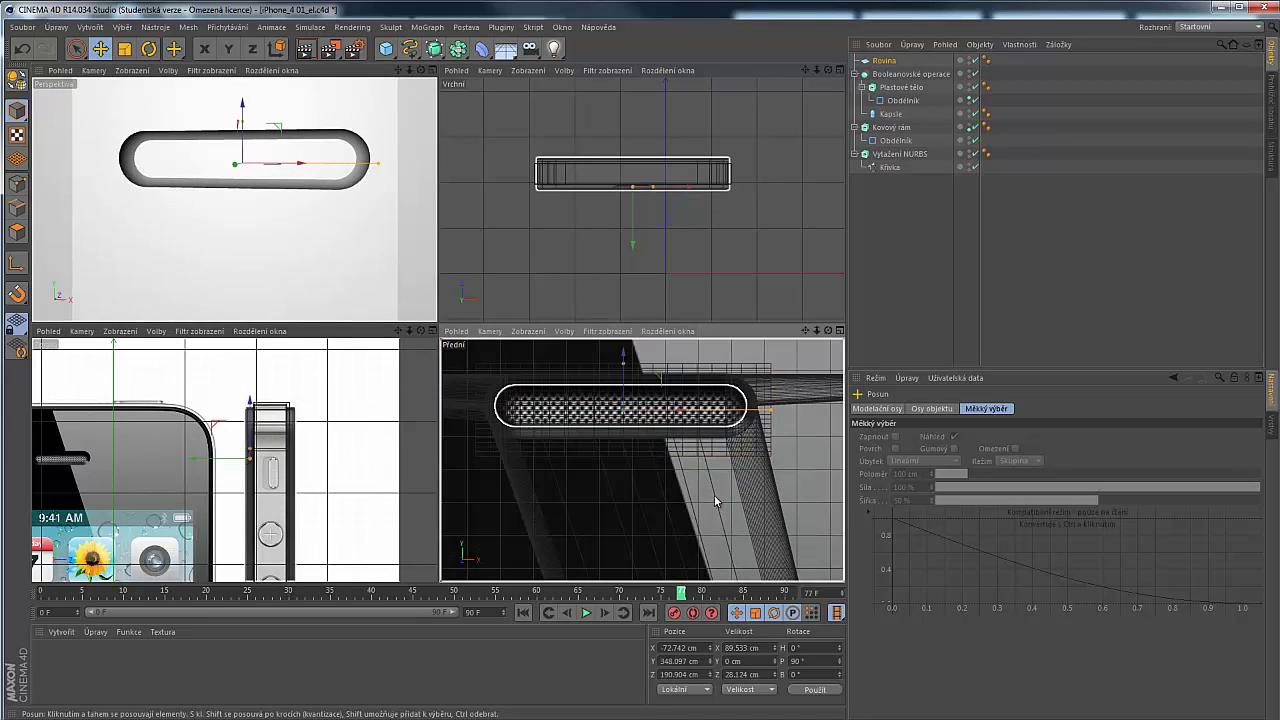
left_click(805, 520)
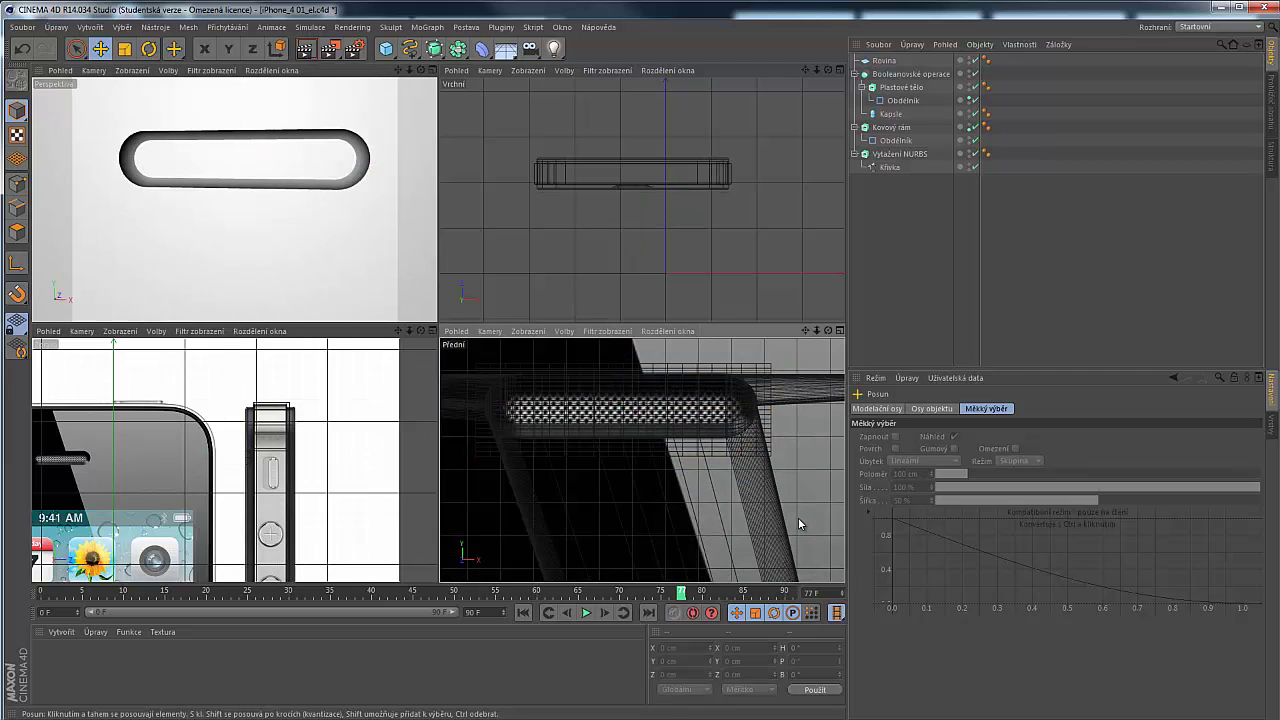
left_click(272, 148)
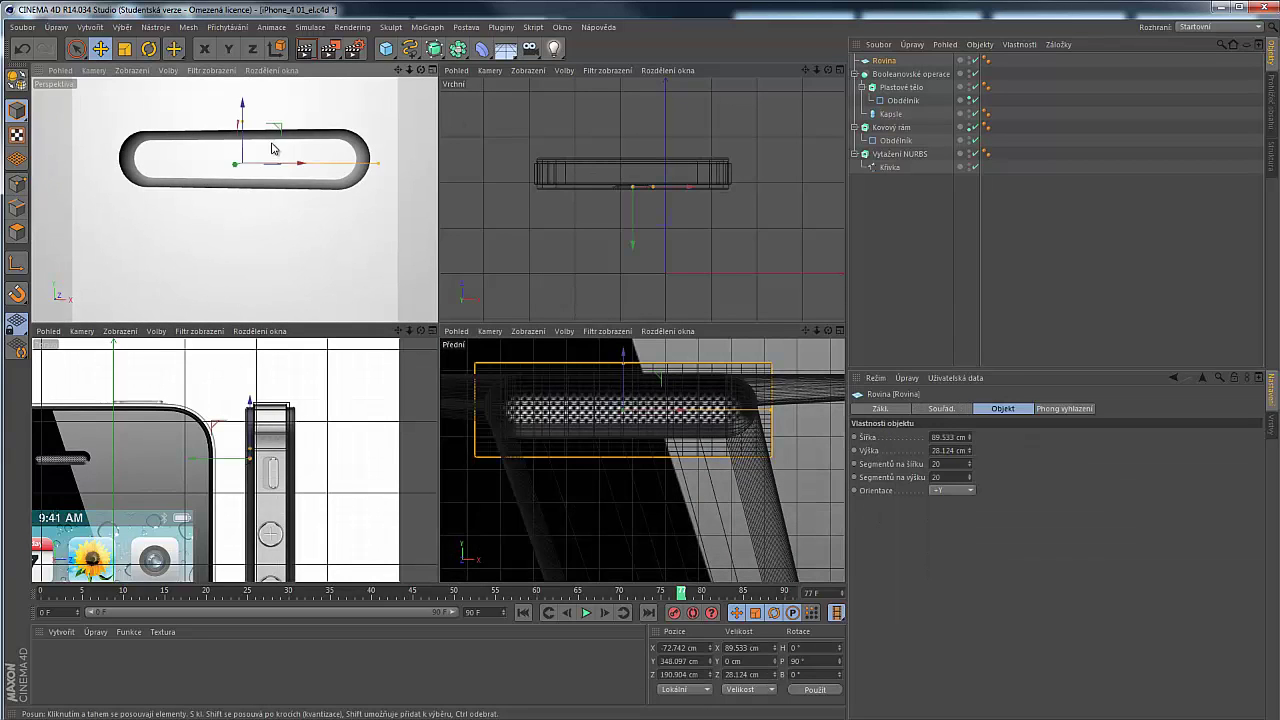
left_click_drag(238, 170, 239, 171)
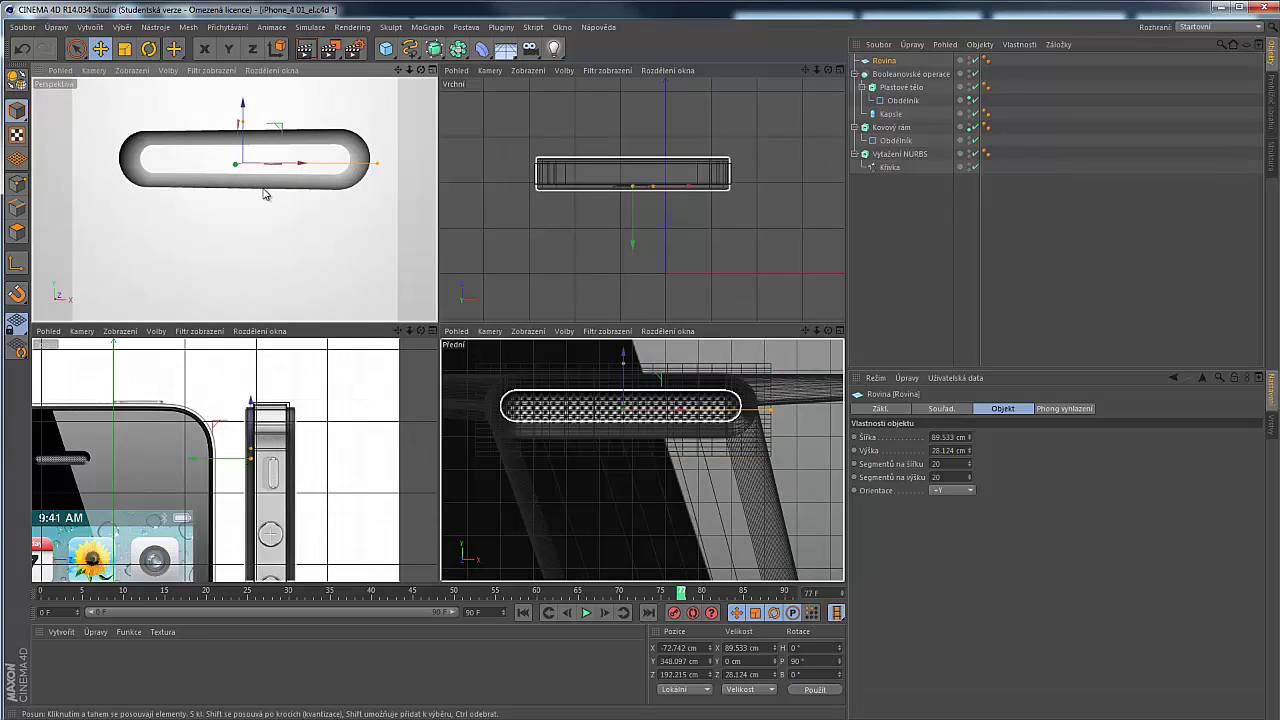
left_click(174, 239)
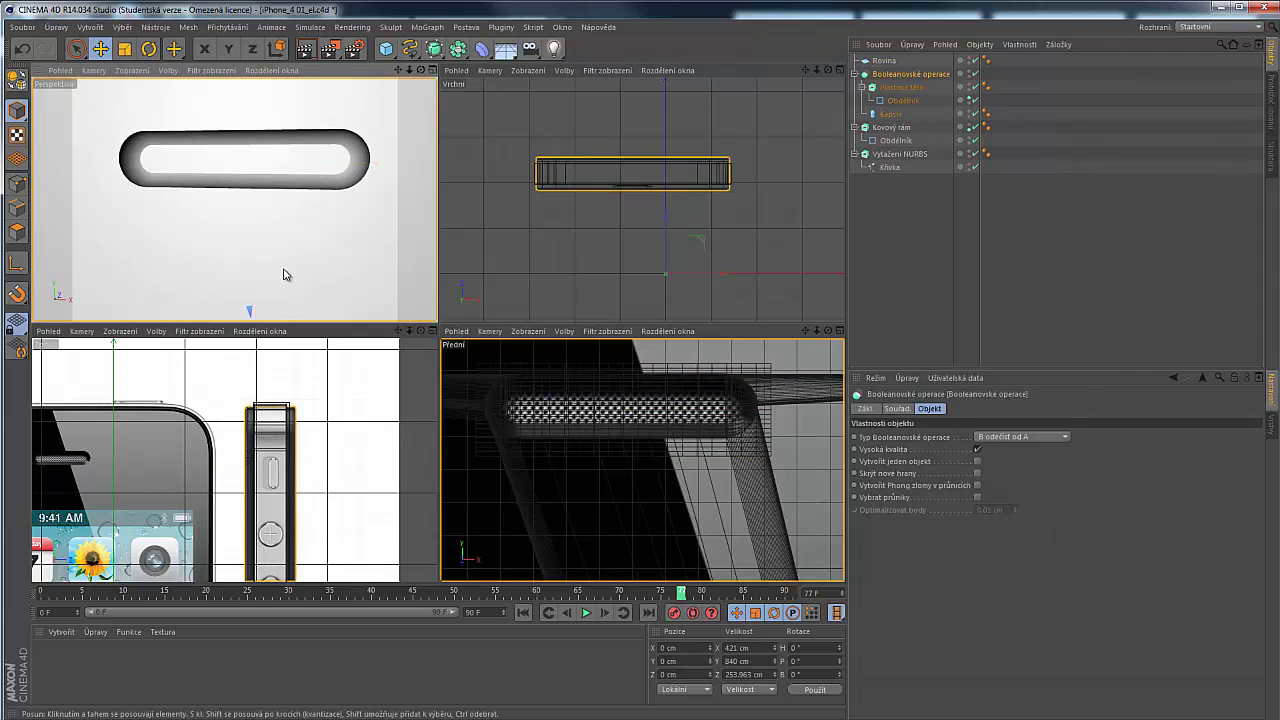
left_click_drag(283, 268, 354, 242, "alt")
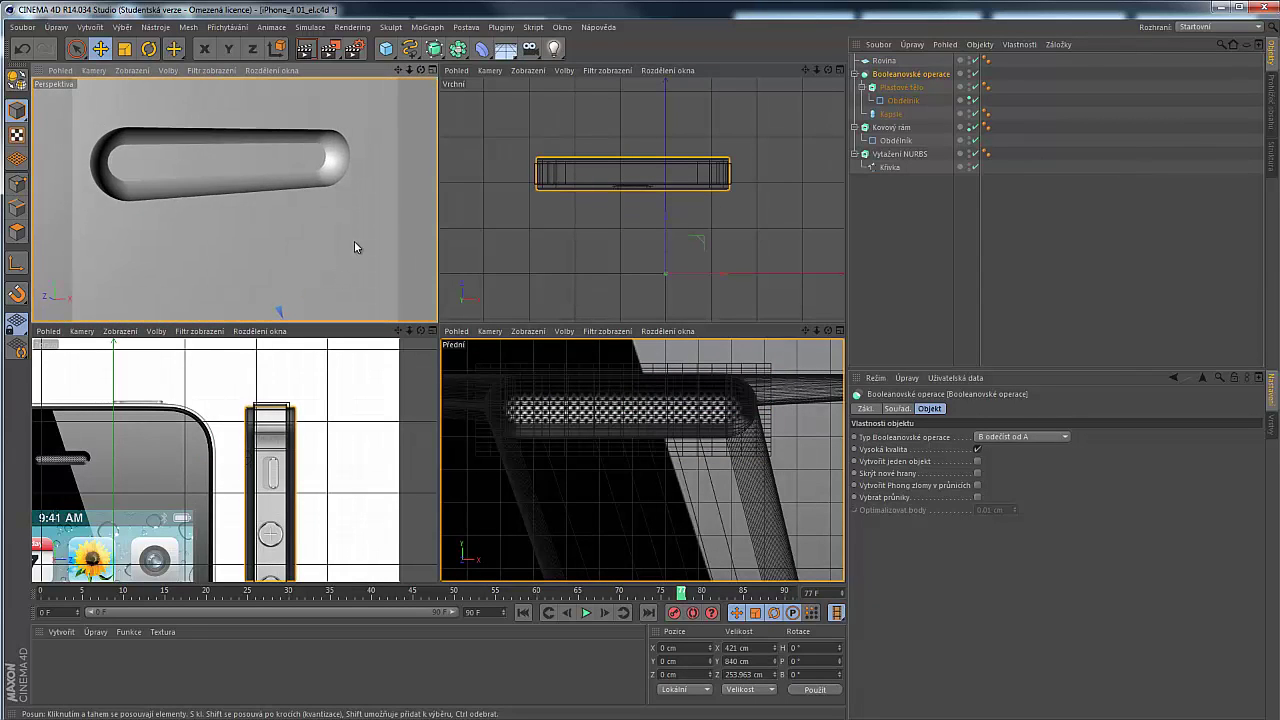
scroll(345, 242, "down", 6)
left_click_drag(282, 221, 262, 197, "alt")
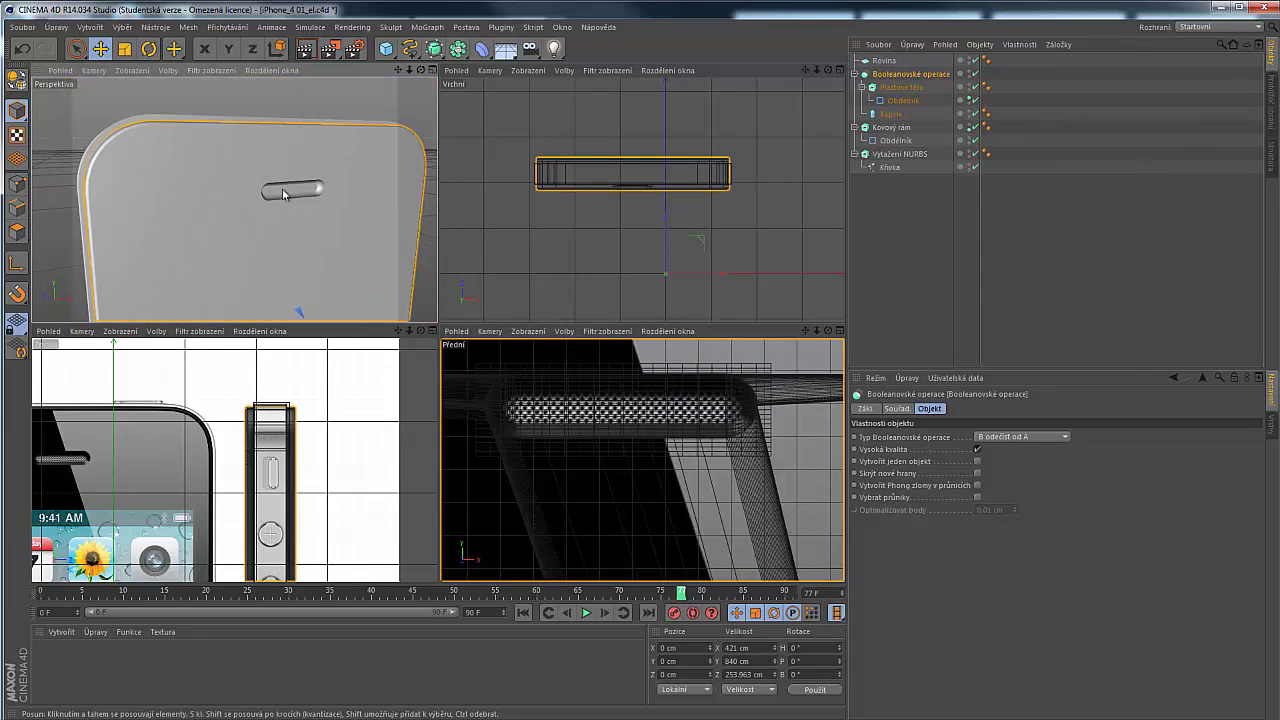
Rename the Rovina plane as Plocha repruktoru
left_click(883, 61)
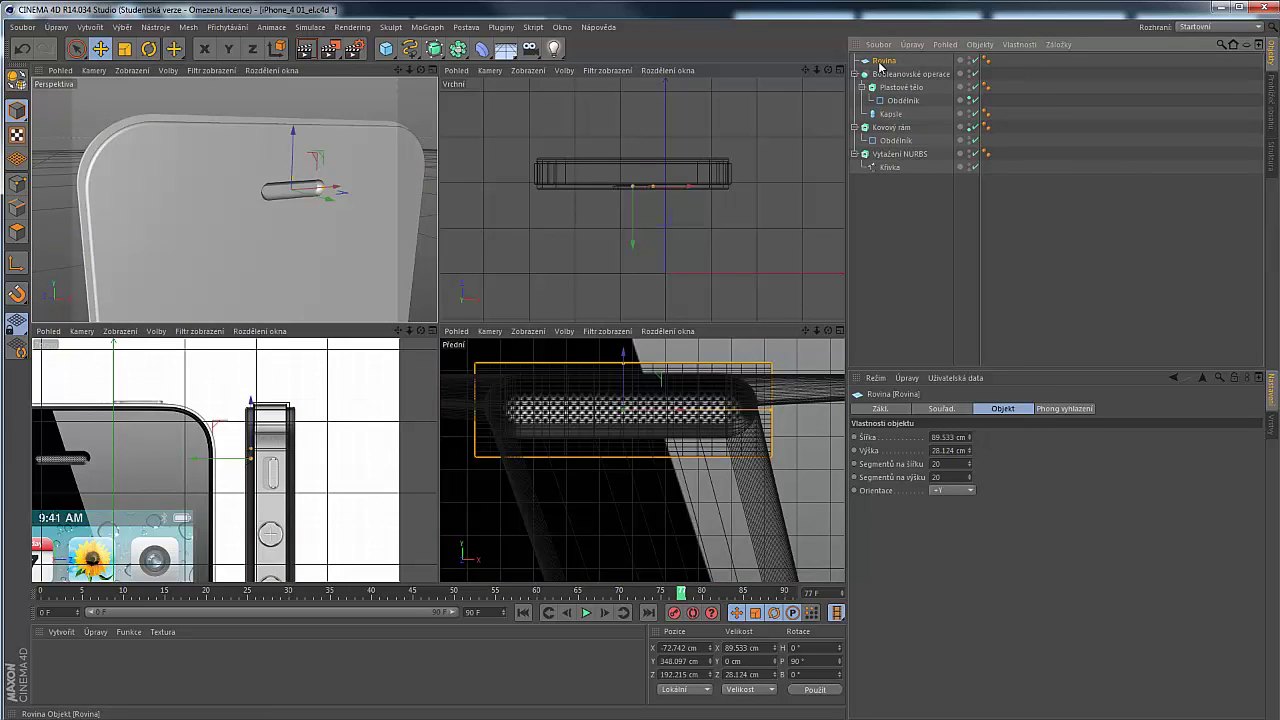
double_click(883, 61)
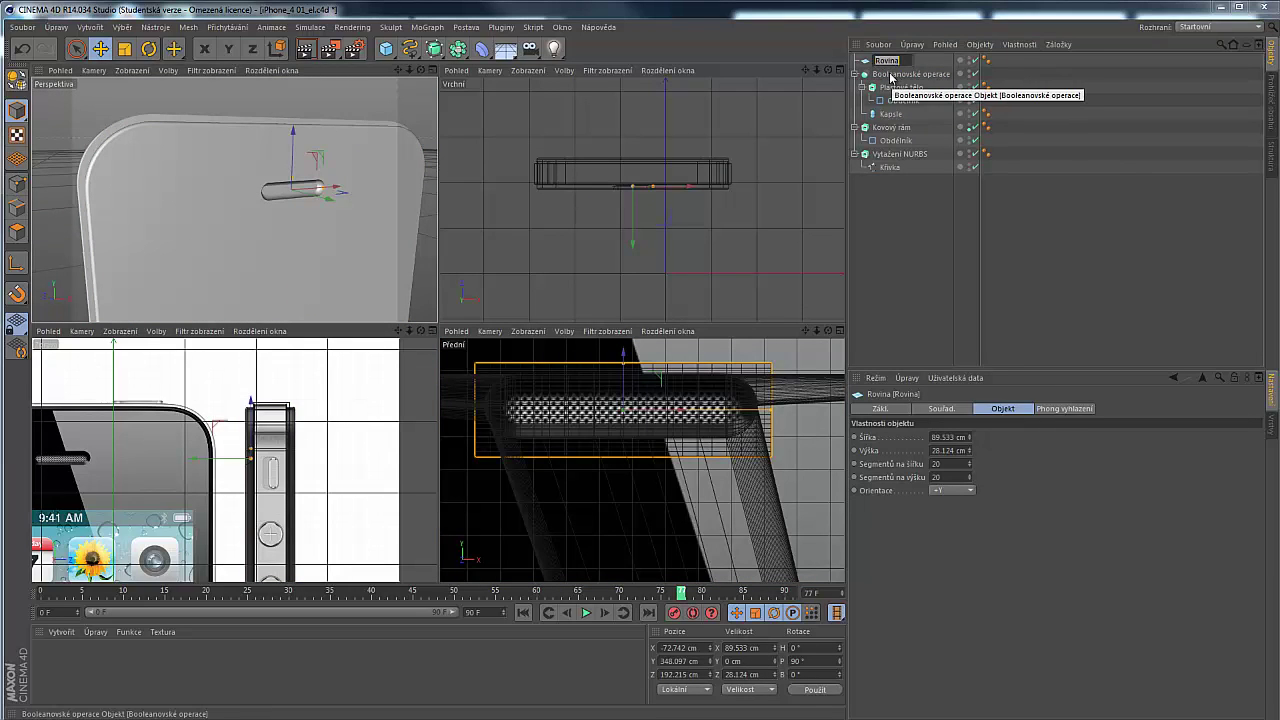
type("P")
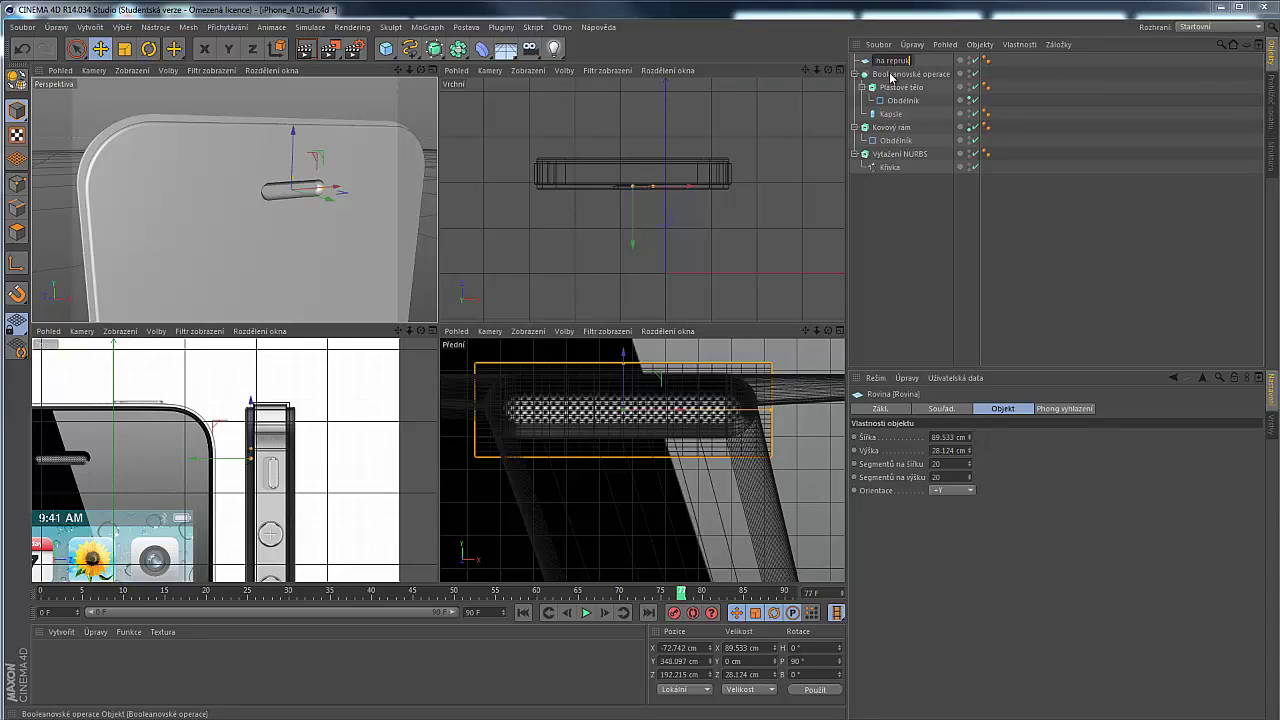
key("Return")
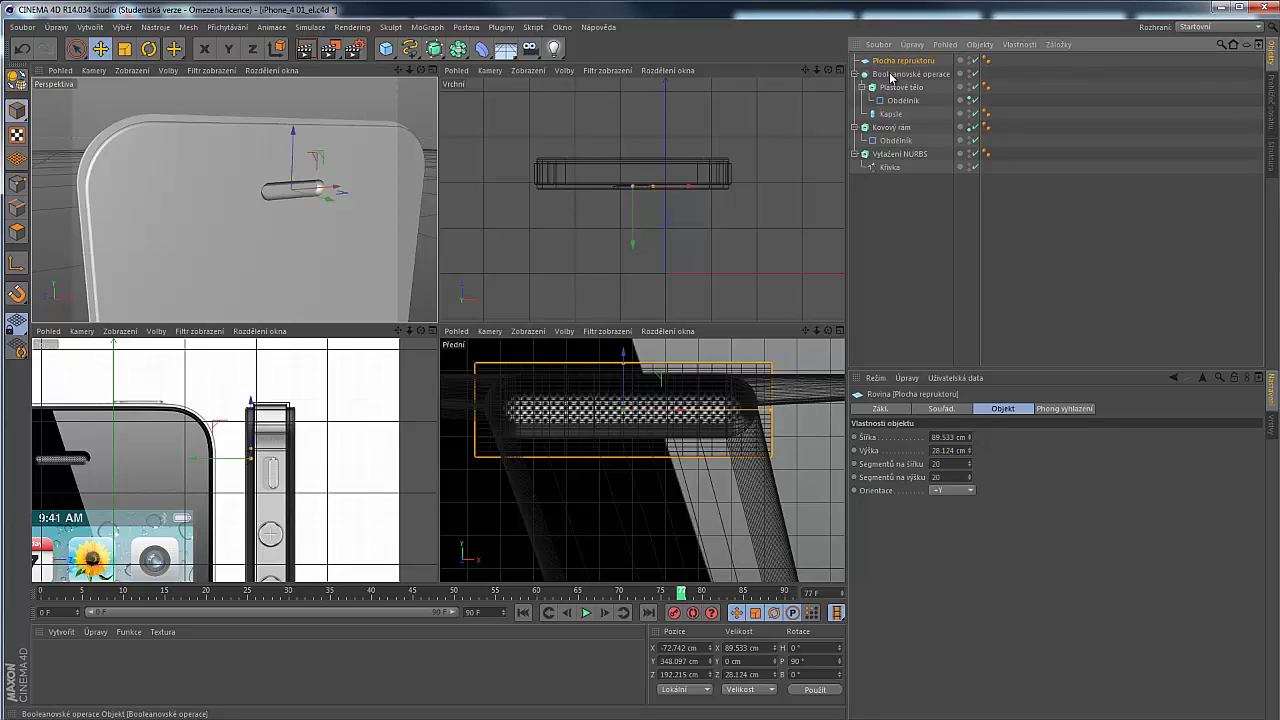
Rename the Booleanovské operace object as Platové tělo ořez
left_click(893, 75)
double_click(893, 75)
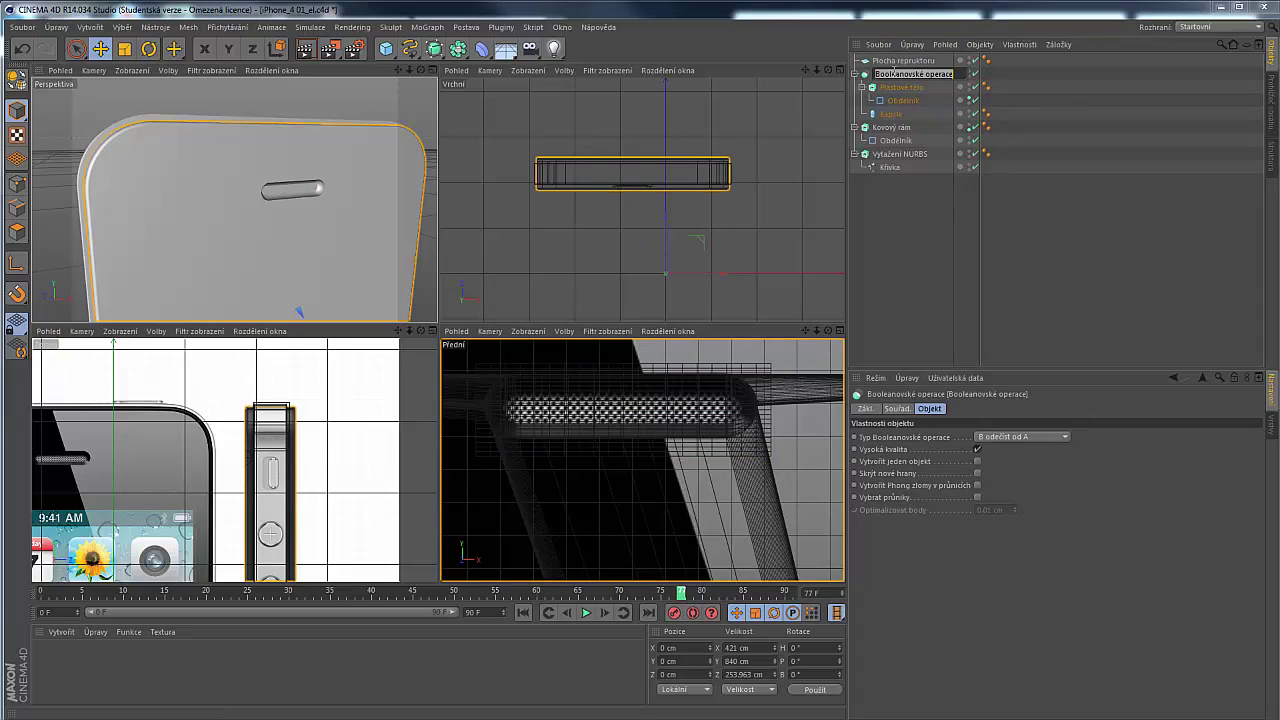
type("Plu")
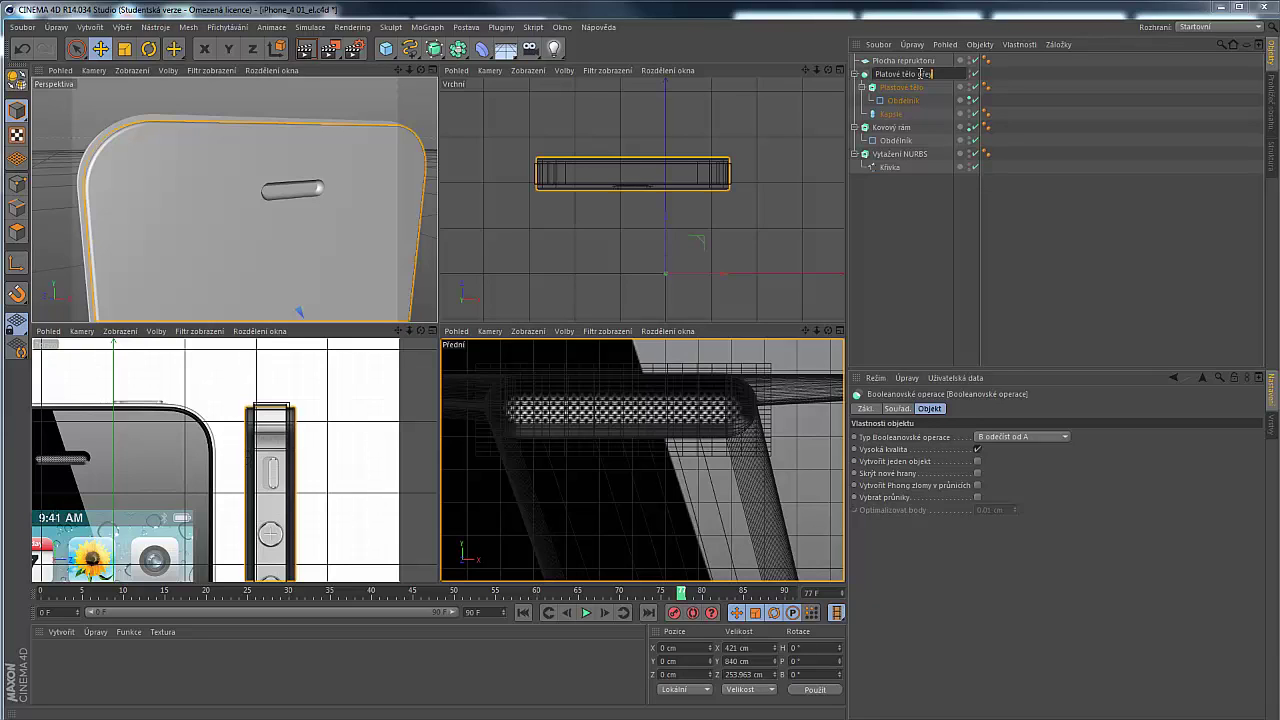
key("Return")
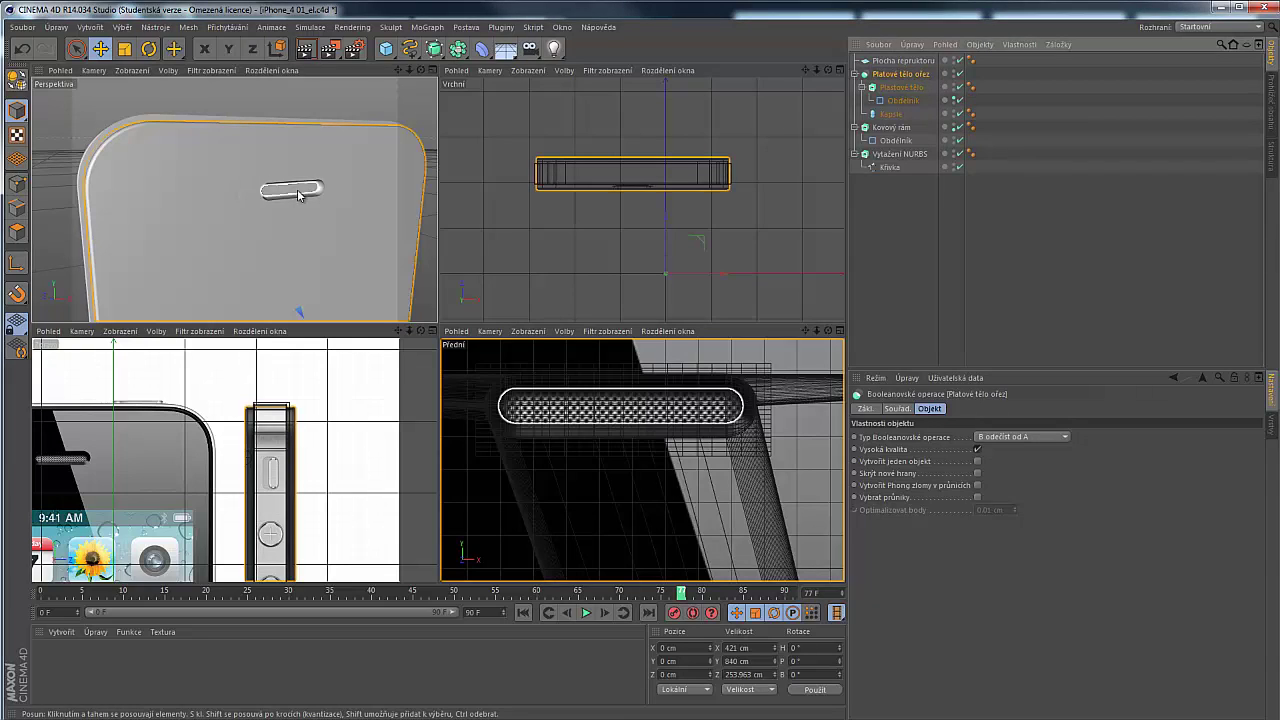
Rename the Kapsle object as Reproduktor and clear the selection
double_click(893, 114)
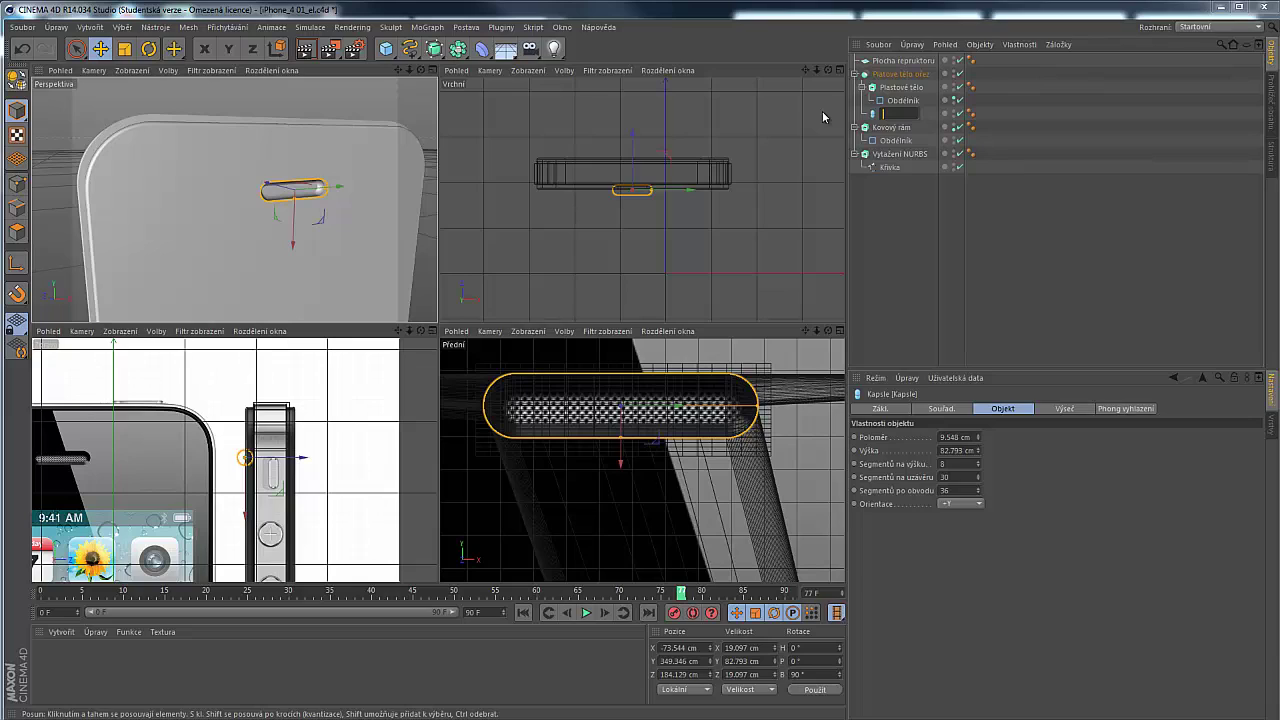
type("Rep")
type("roduktor")
key("Return")
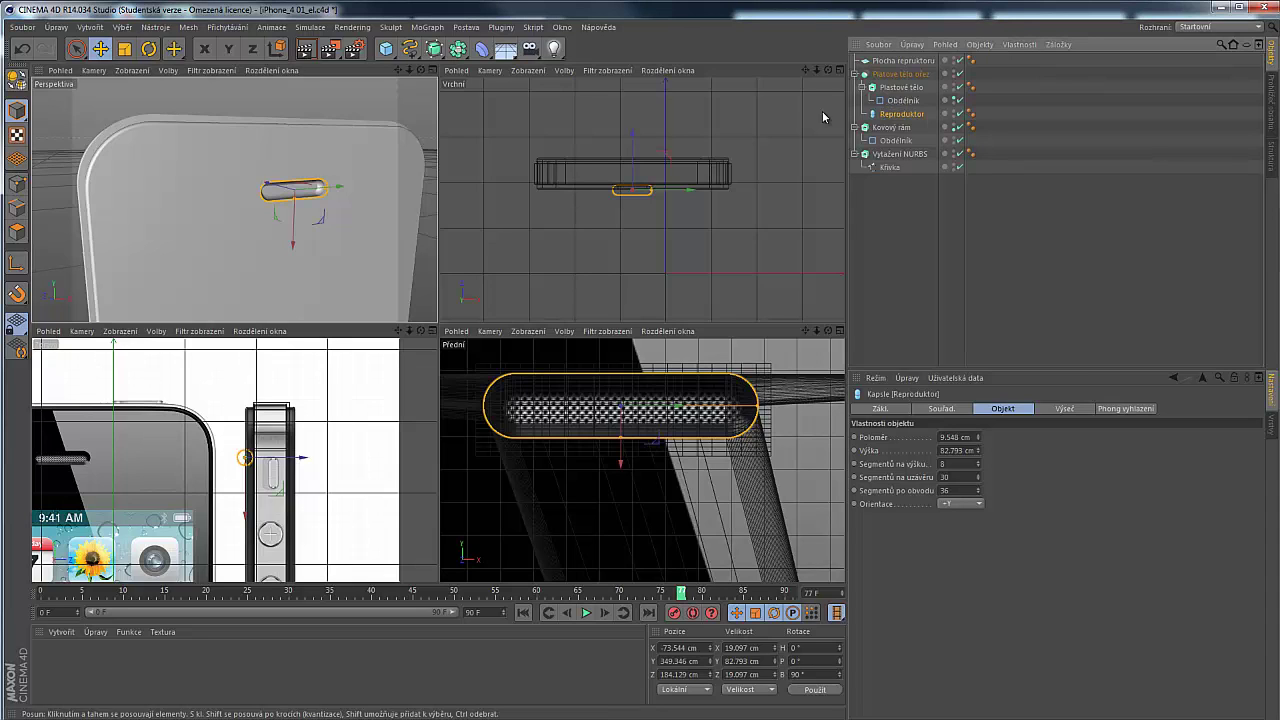
left_click(900, 205)
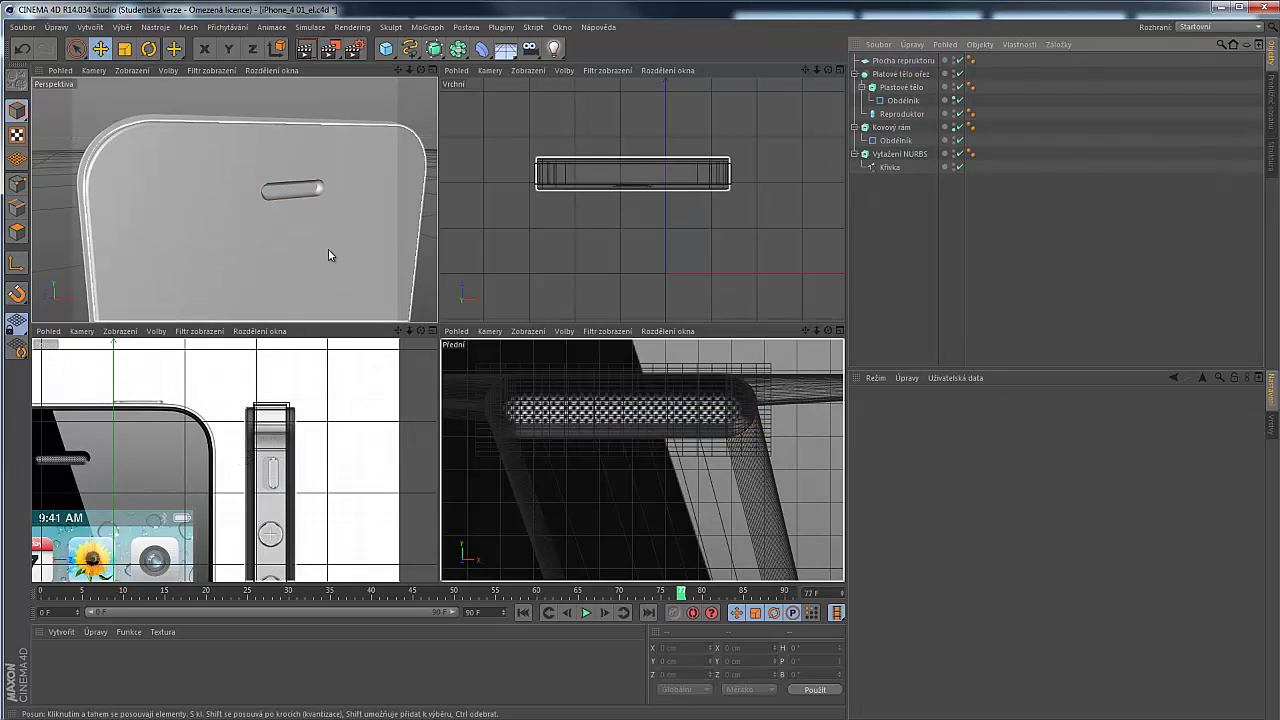
Add a Koule (sphere) primitive for the front camera lens
scroll(229, 173, "down", 2)
left_click_drag(267, 161, 163, 143, "alt")
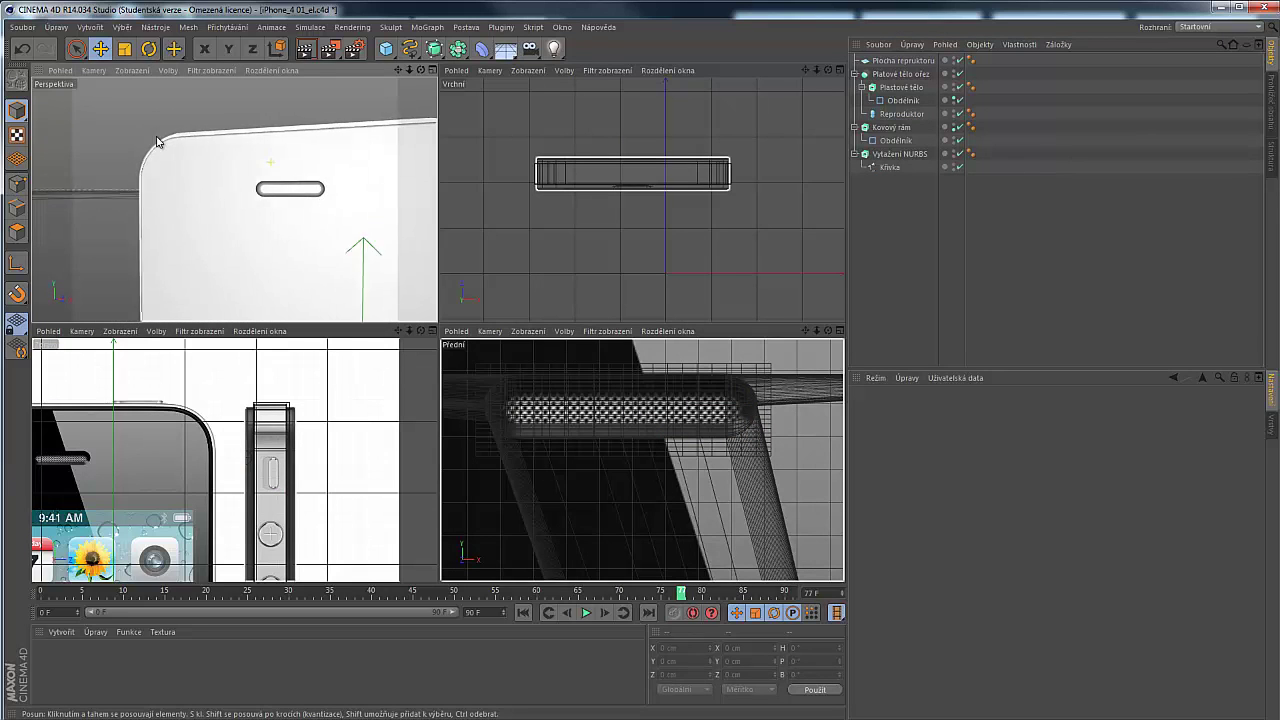
scroll(225, 173, "up", 6)
right_click_drag(196, 213, 222, 212, "alt")
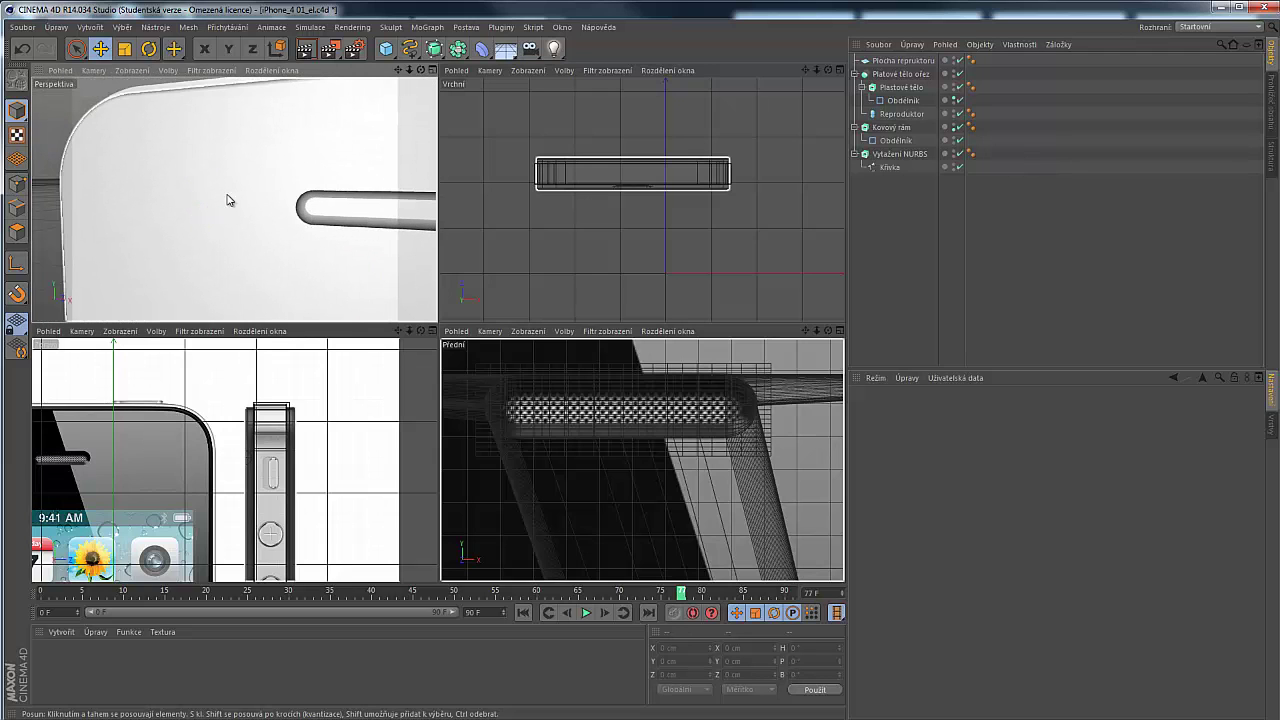
scroll(574, 348, "down", 5)
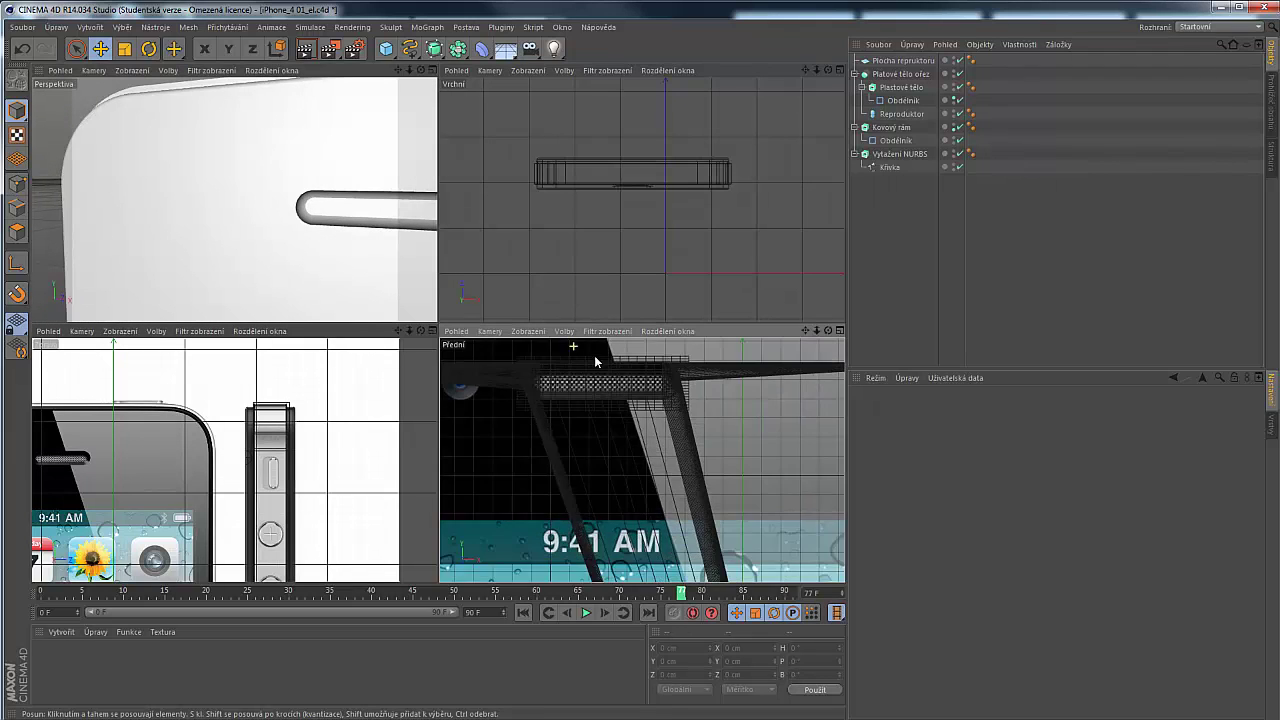
scroll(485, 410, "up", 4)
scroll(539, 382, "up", 3)
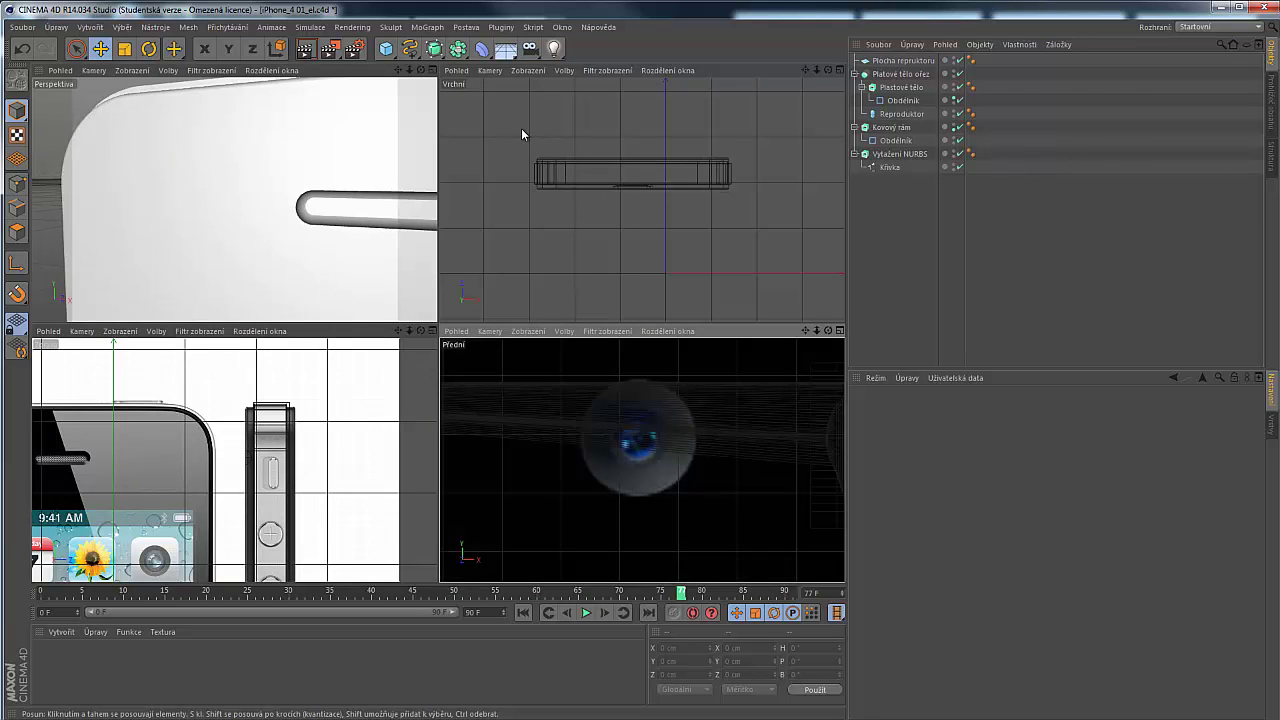
left_click(386, 49)
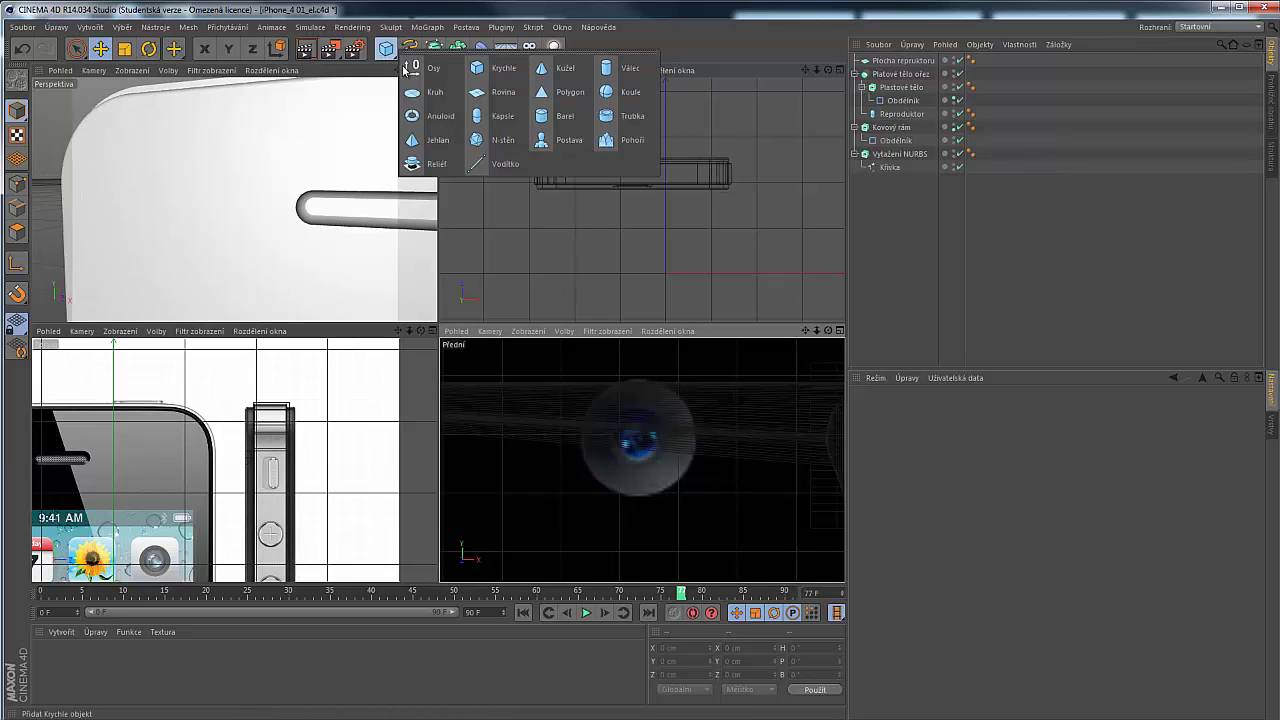
left_click(606, 94)
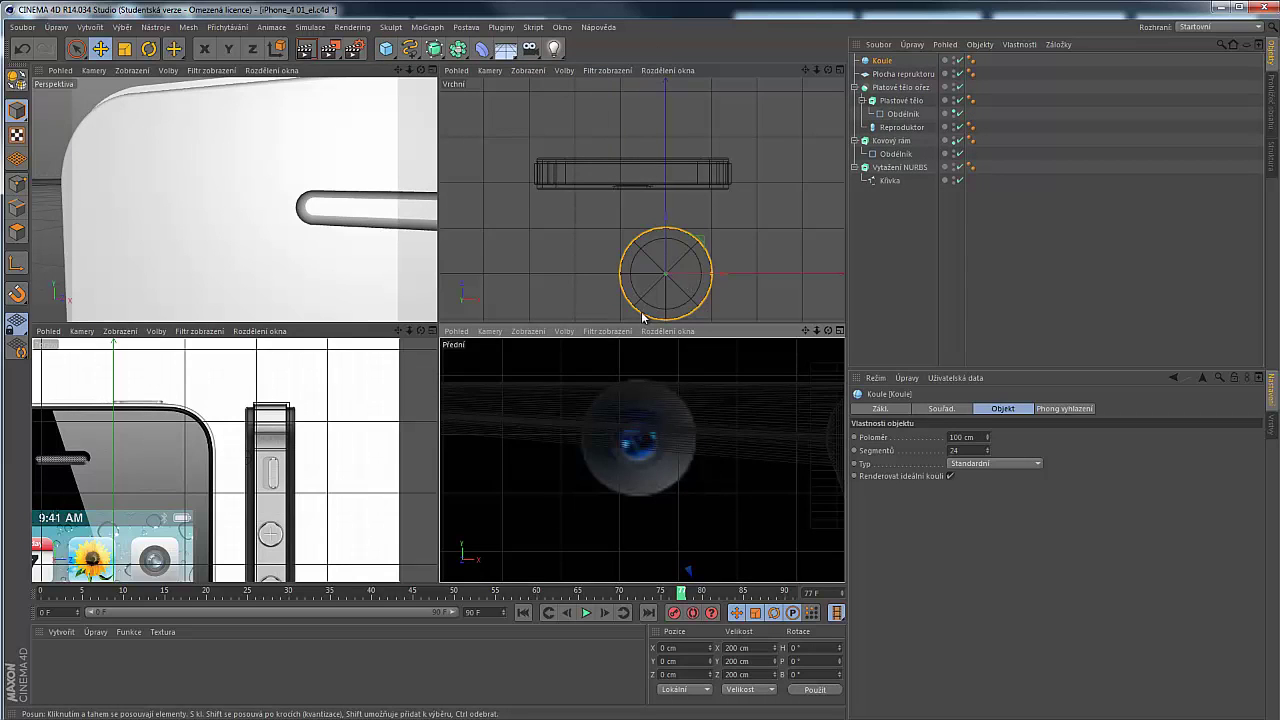
Position the sphere over the reference image's front camera lens at about X -147 cm, Y 349 cm, Z 187 cm
scroll(155, 558, "down", 6)
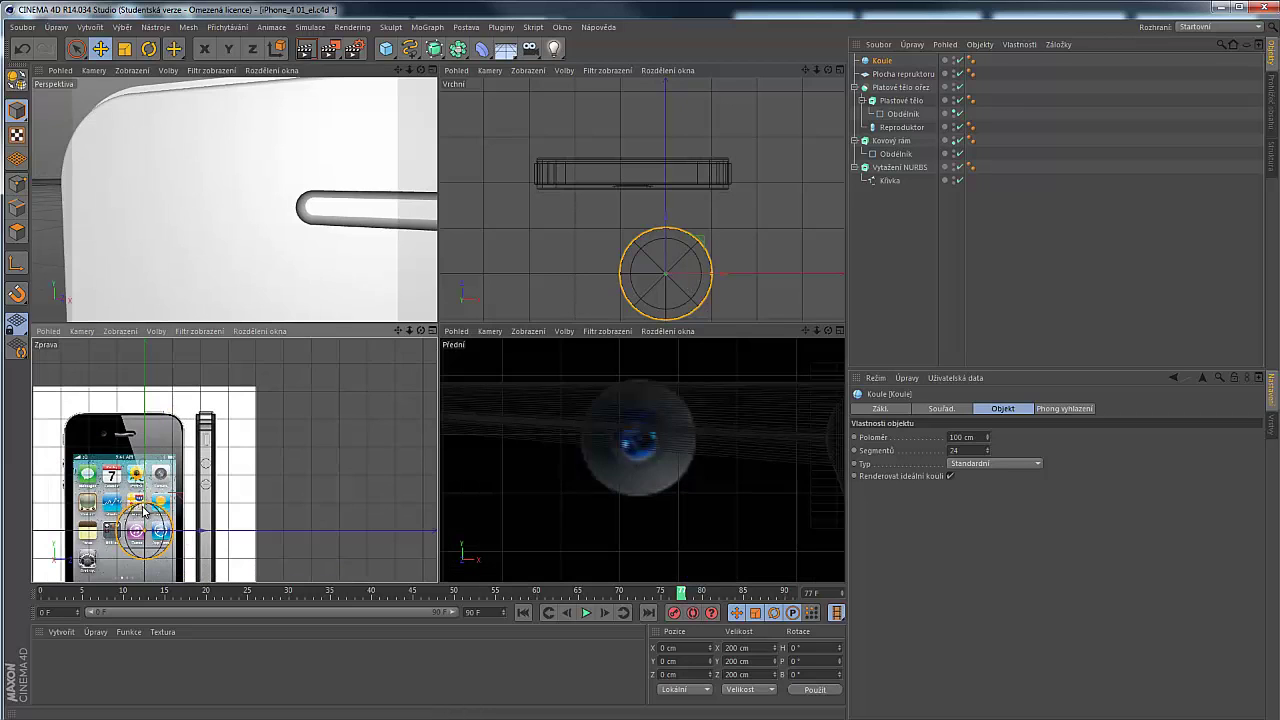
left_click_drag(144, 511, 248, 442)
scroll(597, 497, "down", 4)
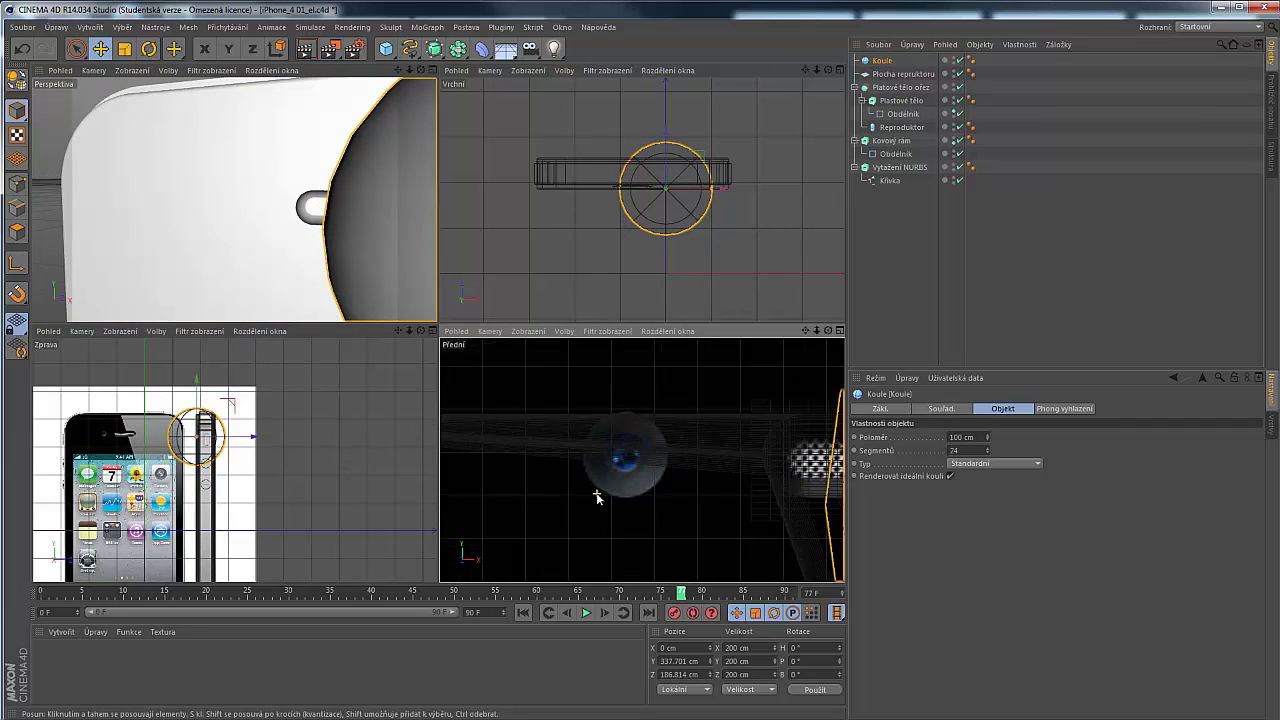
middle_click_drag(597, 497, 583, 422, "alt")
scroll(583, 422, "down", 4)
scroll(590, 416, "down", 6)
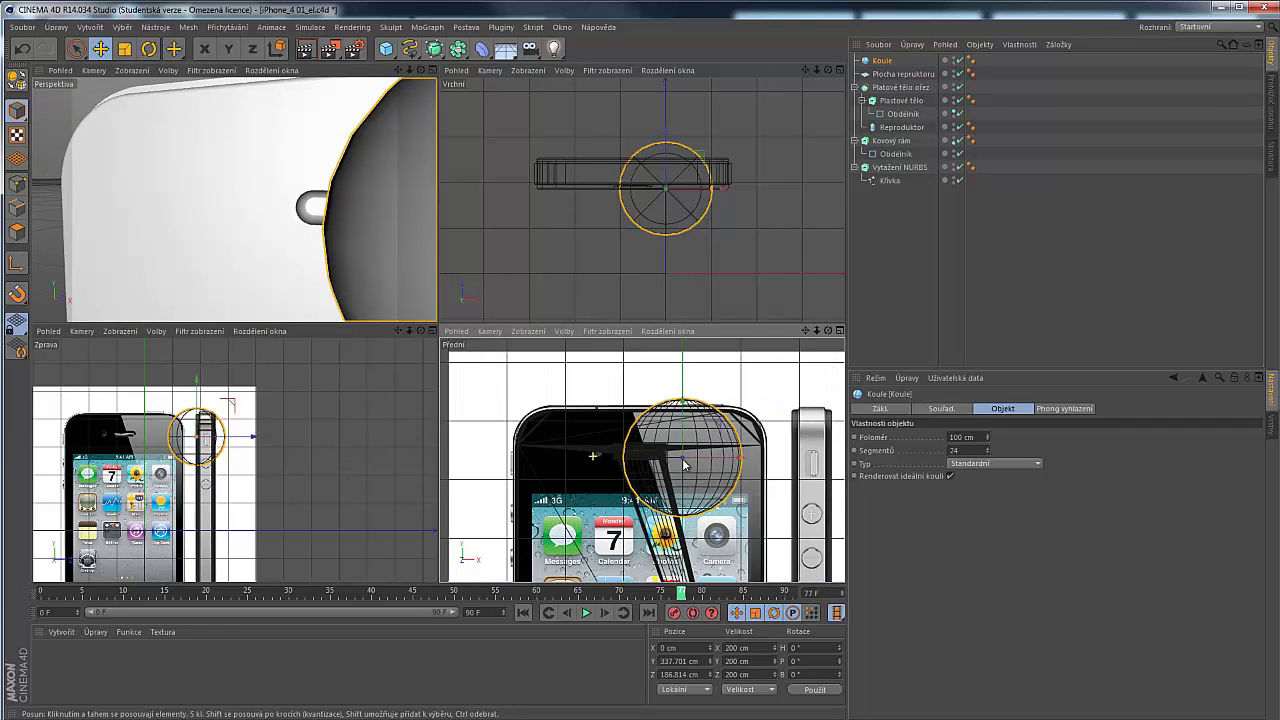
middle_click(590, 418)
left_click_drag(636, 325, 460, 325)
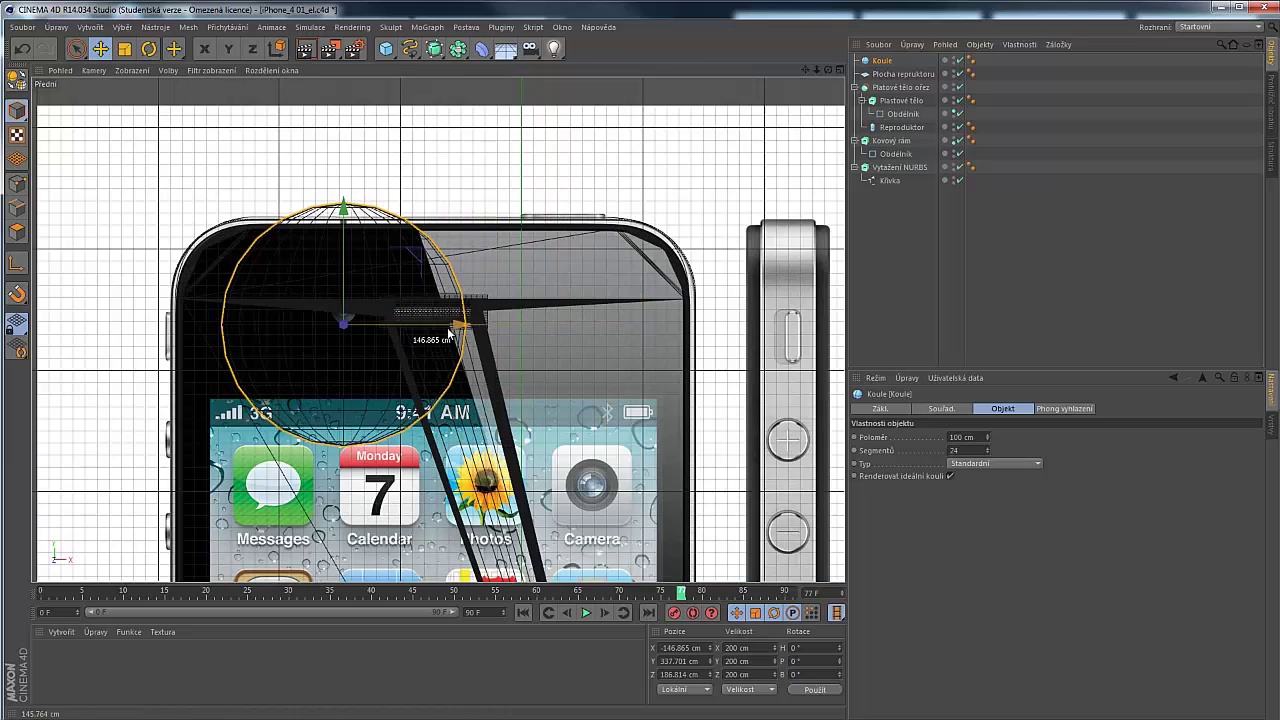
scroll(314, 328, "up", 5)
scroll(314, 328, "up", 1)
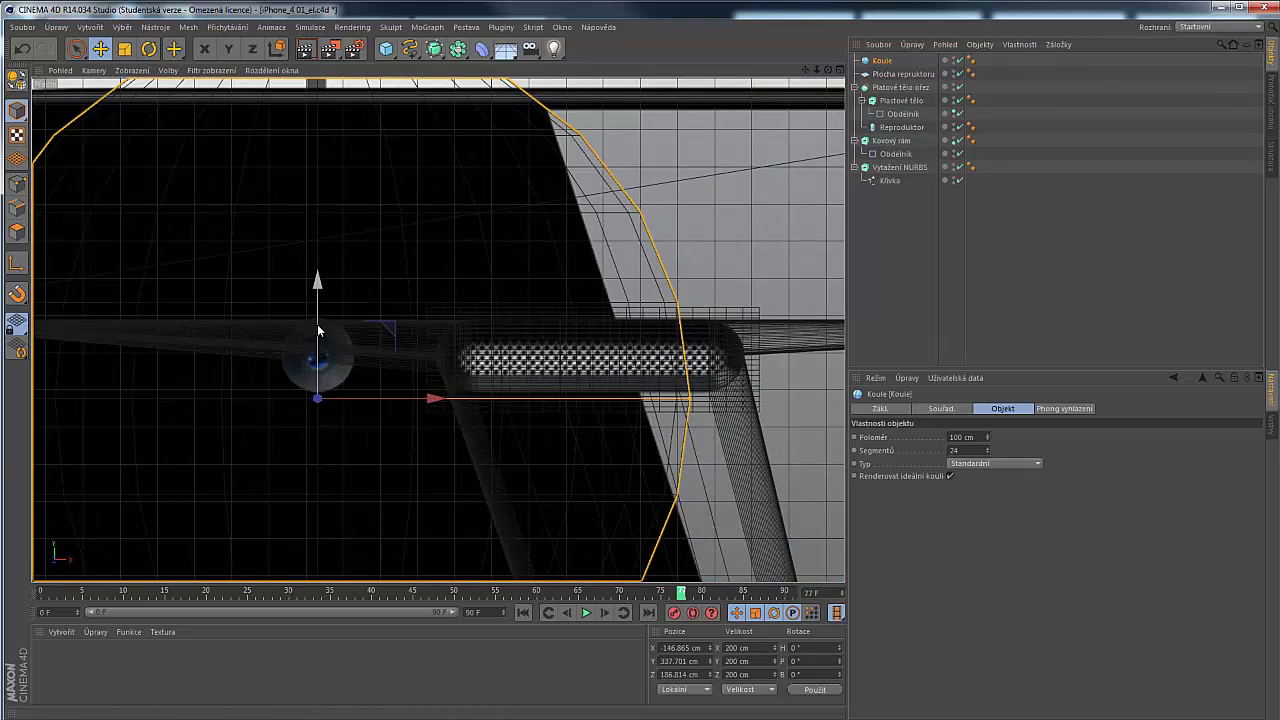
left_click_drag(318, 330, 316, 290)
Shrink the sphere to a radius of about 9.8 cm to match the lens outline and fine-tune its centre to X -146.902 cm
scroll(608, 413, "down", 2)
left_click_drag(662, 383, 438, 381)
scroll(430, 383, "up", 10)
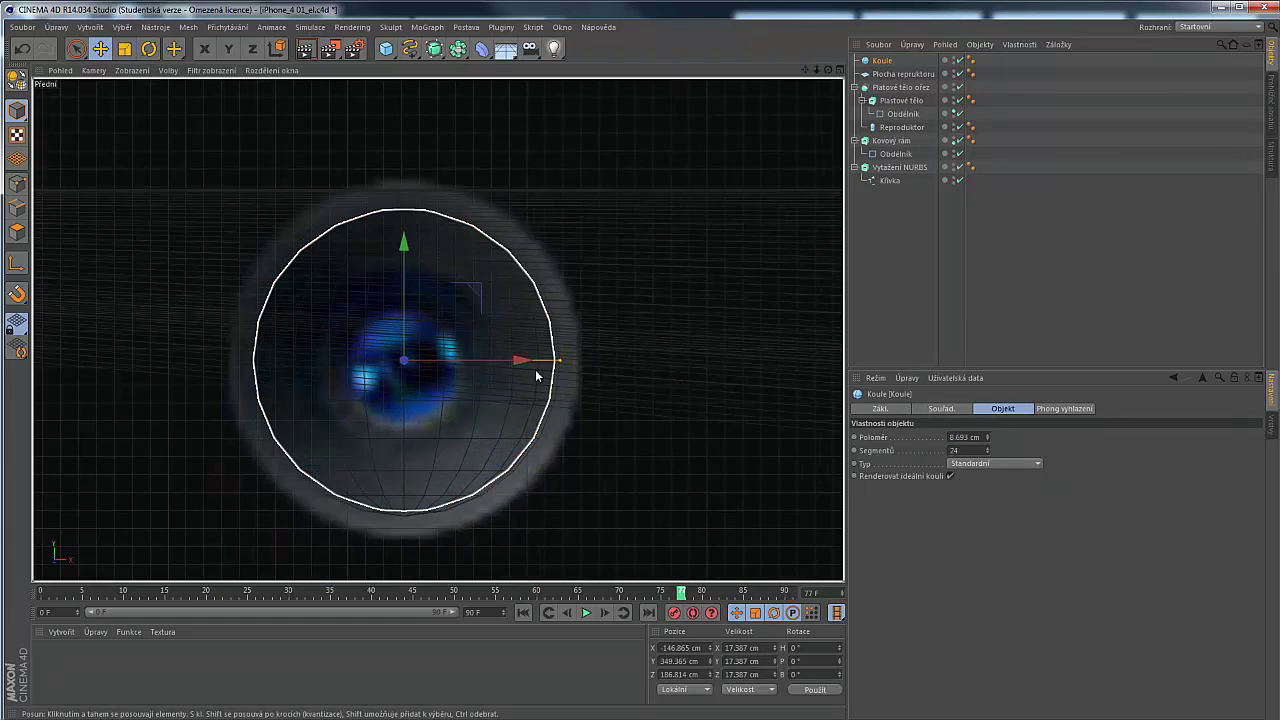
left_click_drag(558, 361, 578, 362)
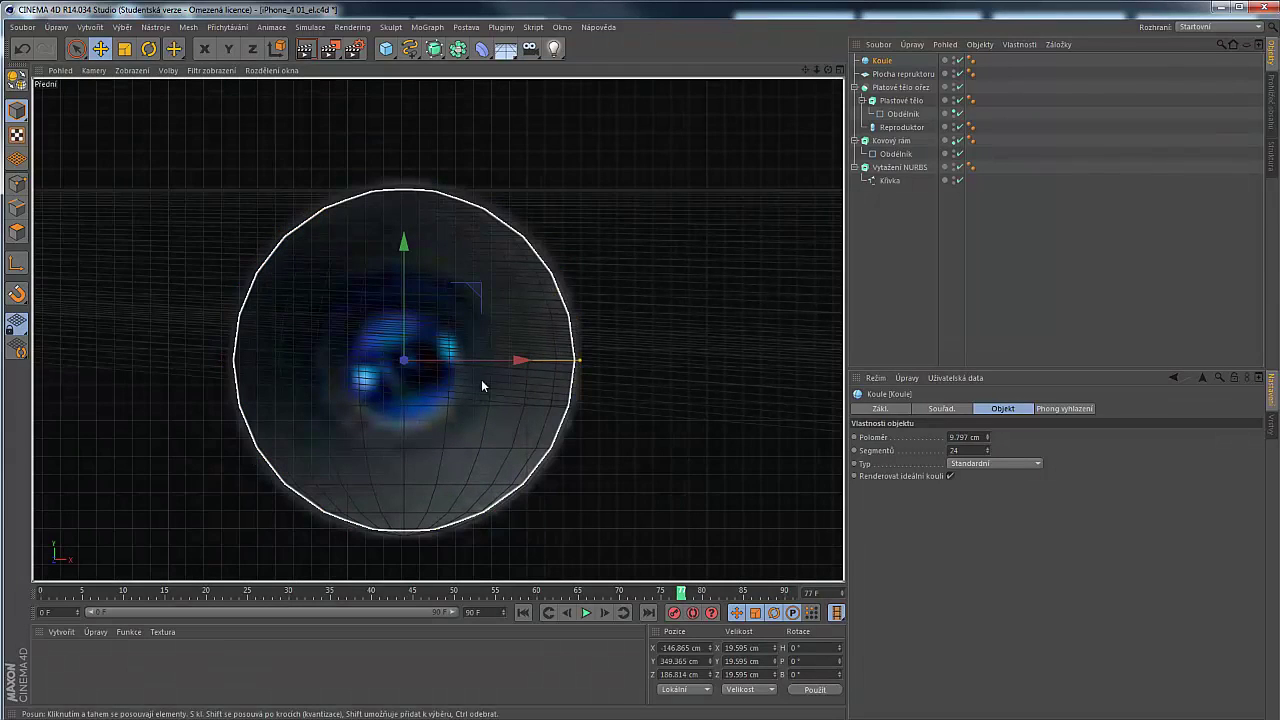
left_click_drag(492, 362, 492, 362)
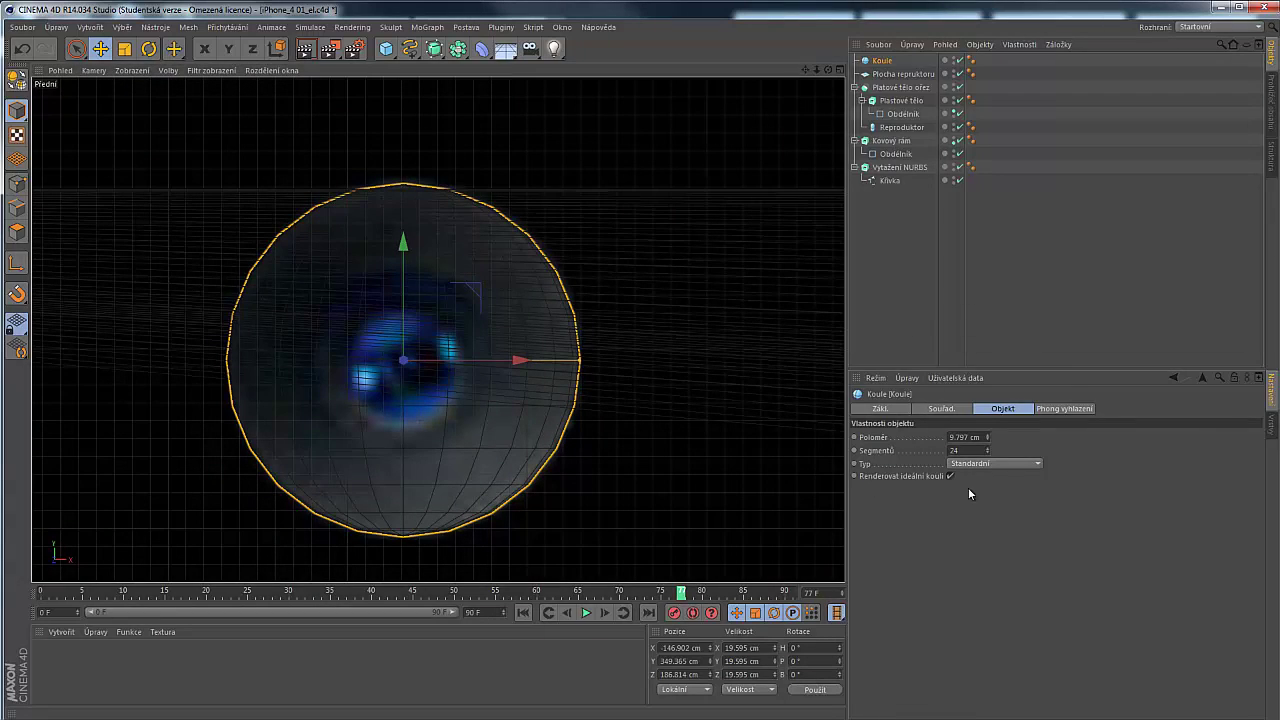
Set the sphere's segments to 50 and clear the selection
left_click_drag(986, 447, 986, 447)
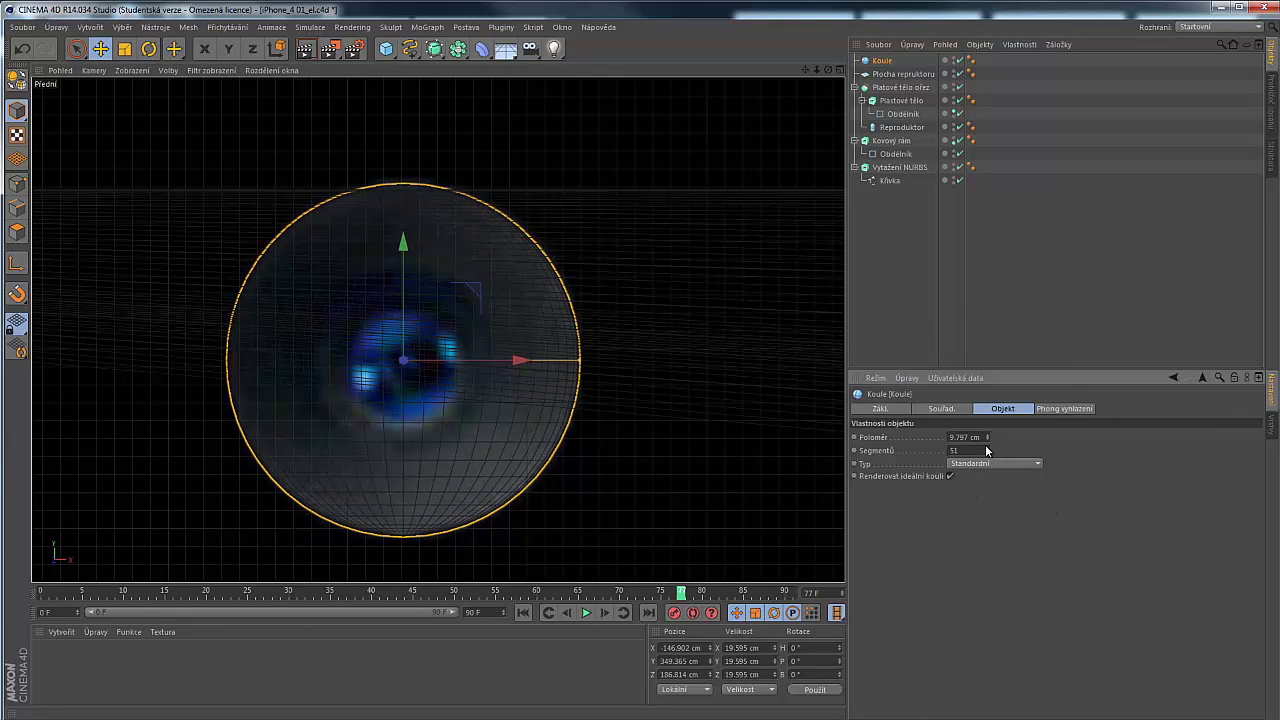
left_click(986, 454)
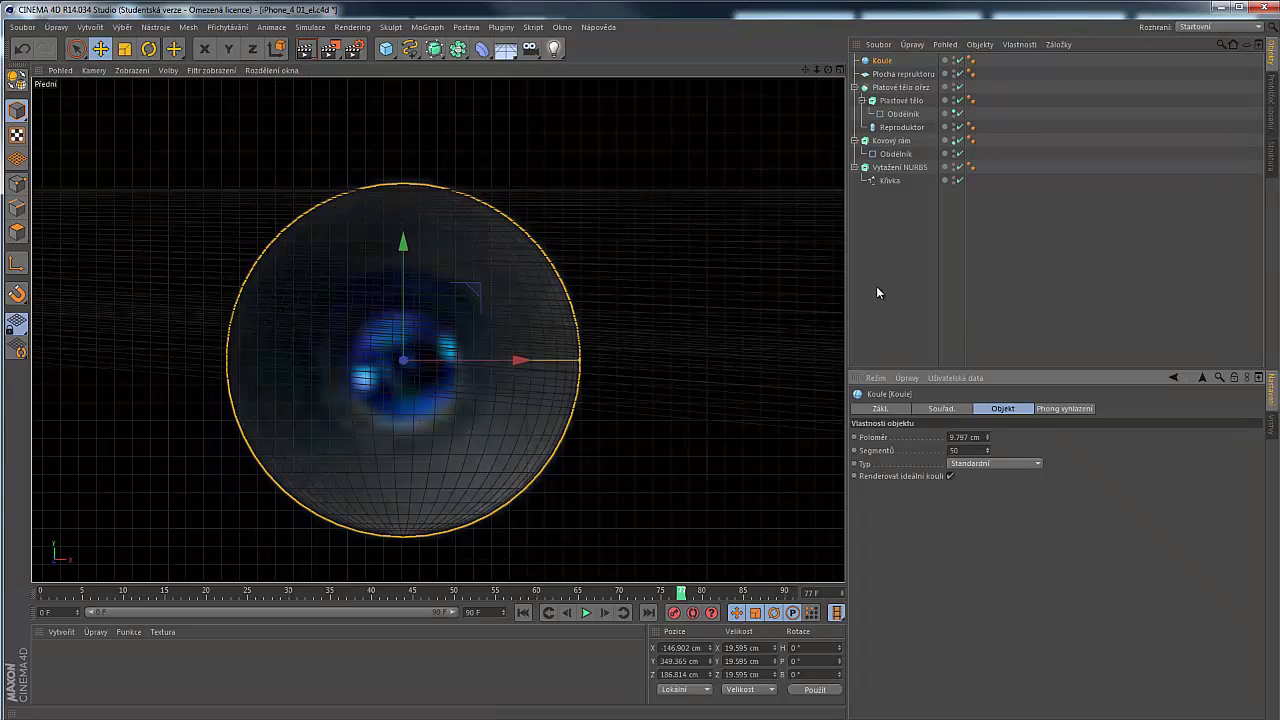
left_click(878, 286)
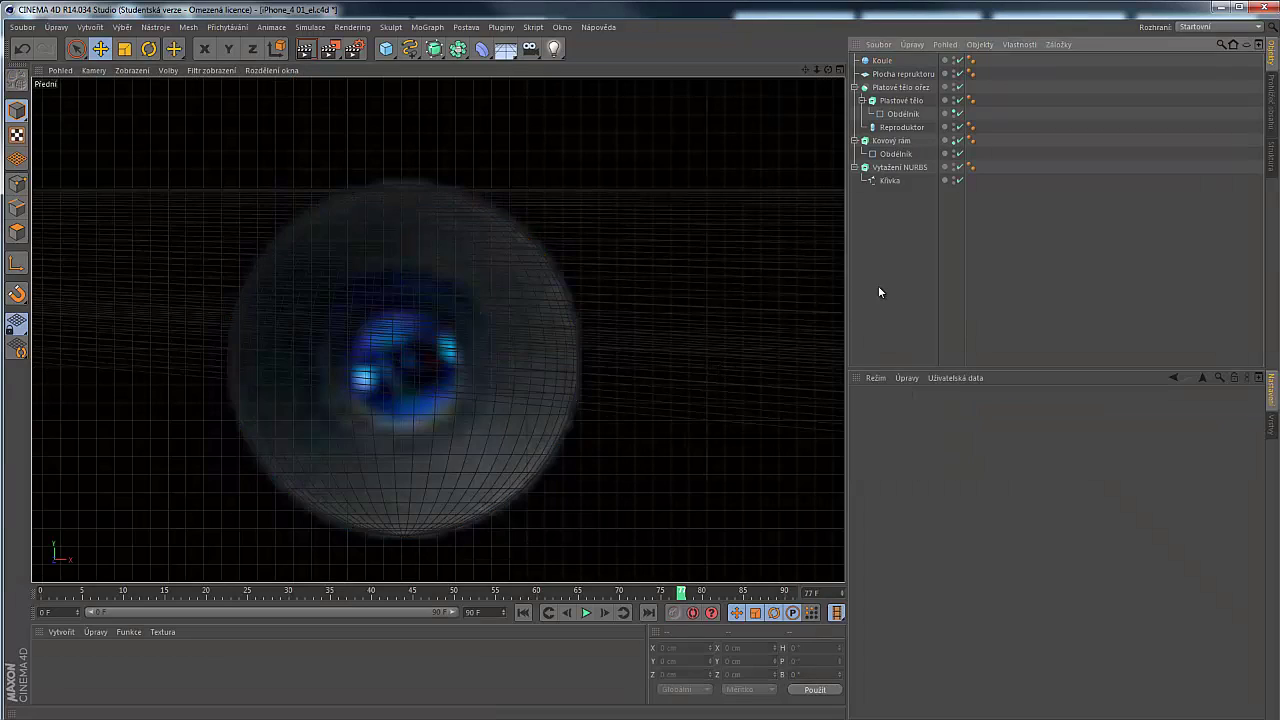
Flatten the sphere to a Z scale of 0.7, shift it to about Z 184.83 cm and deselect it
left_click(886, 62)
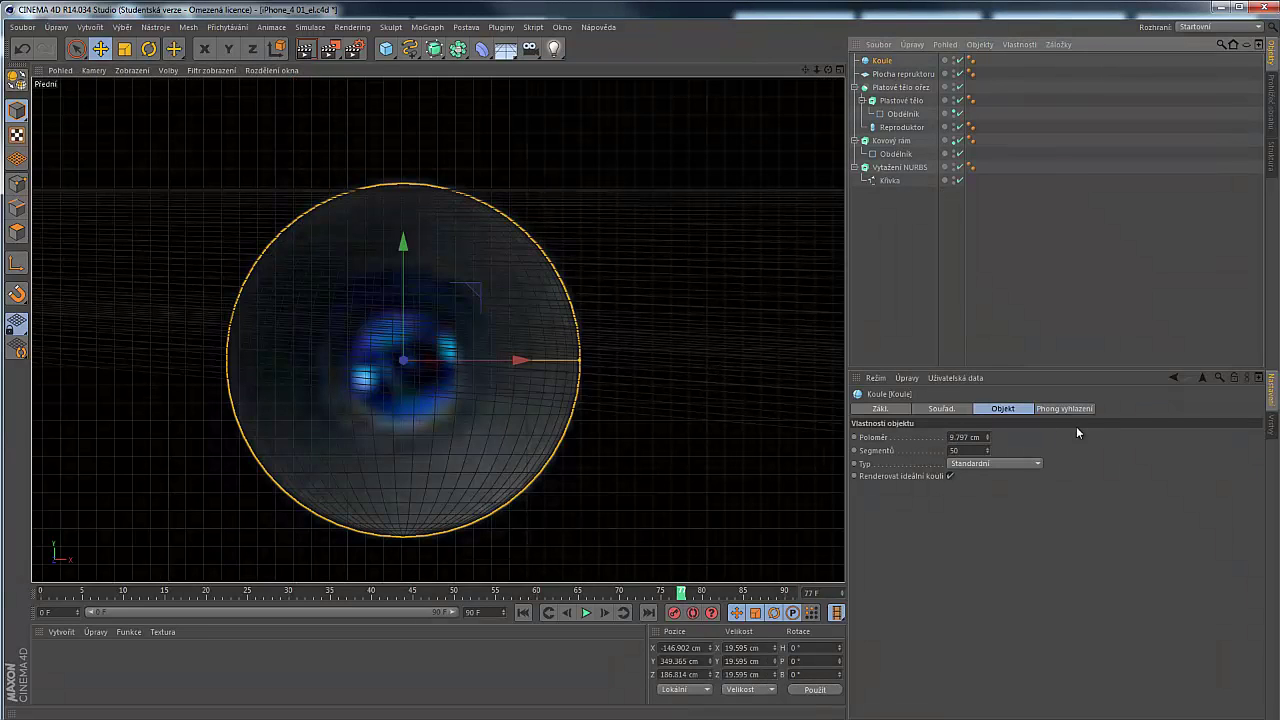
left_click(950, 408)
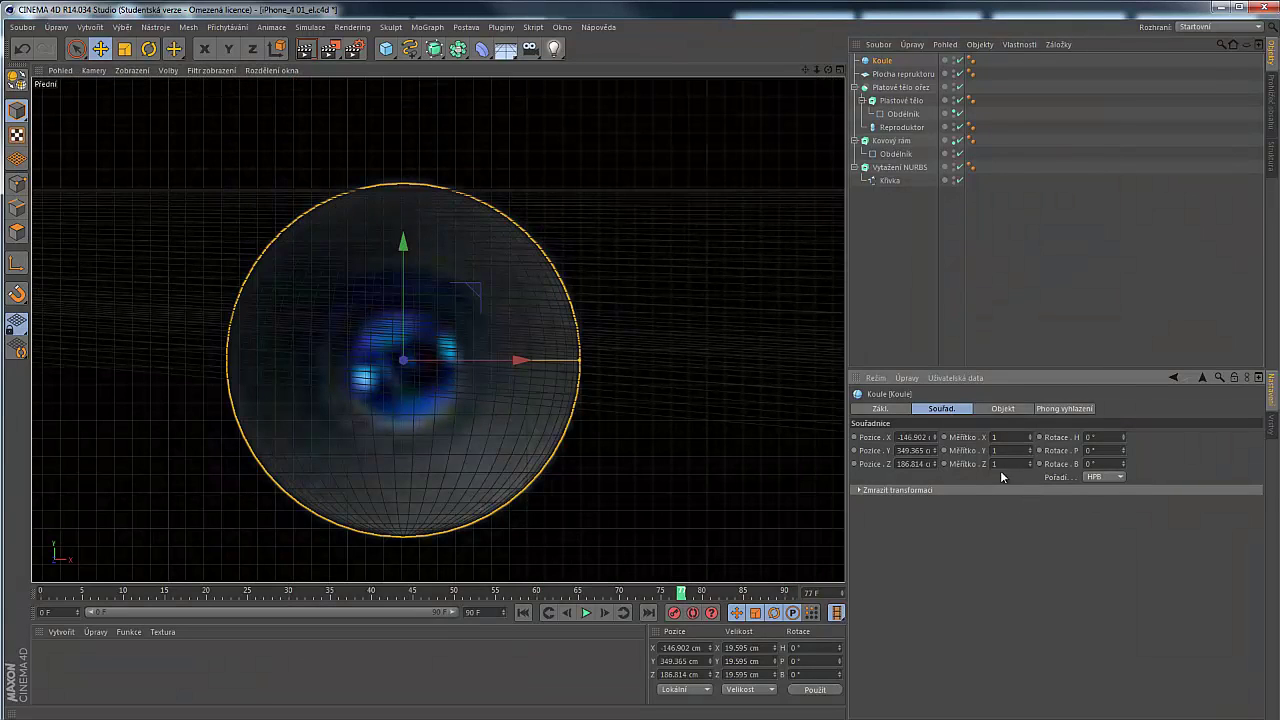
middle_click(480, 402)
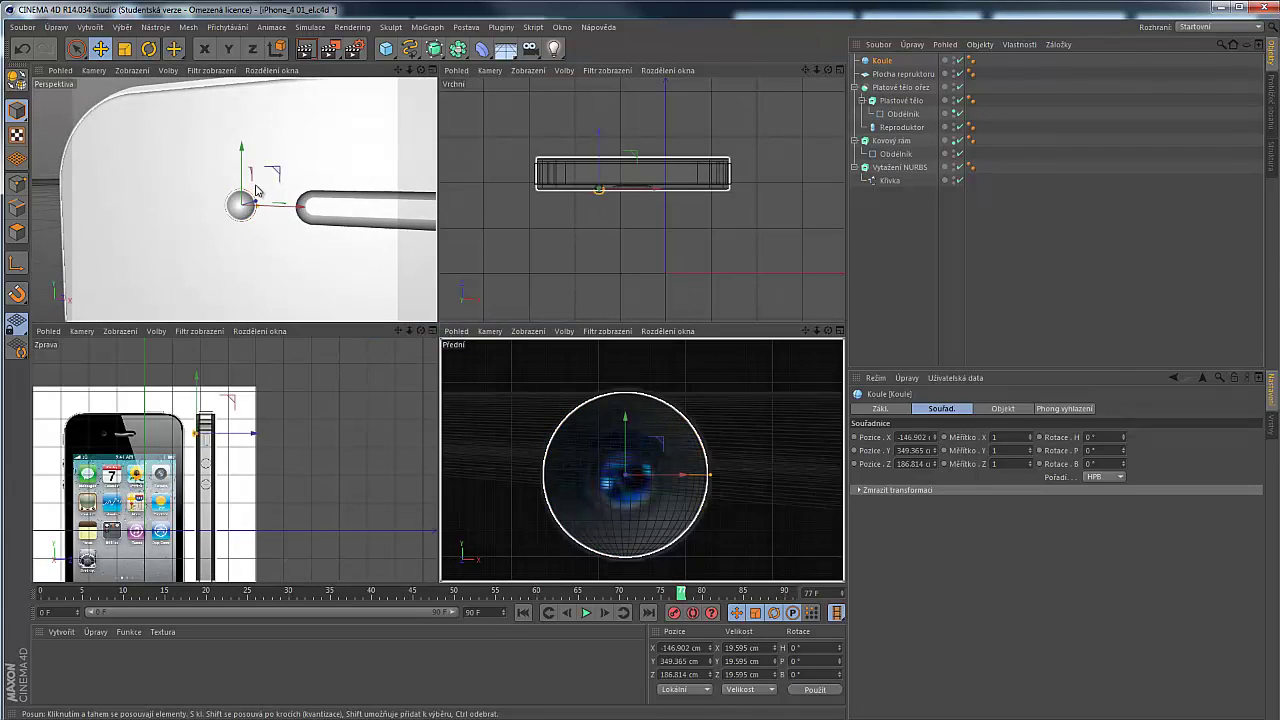
scroll(176, 443, "up", 2)
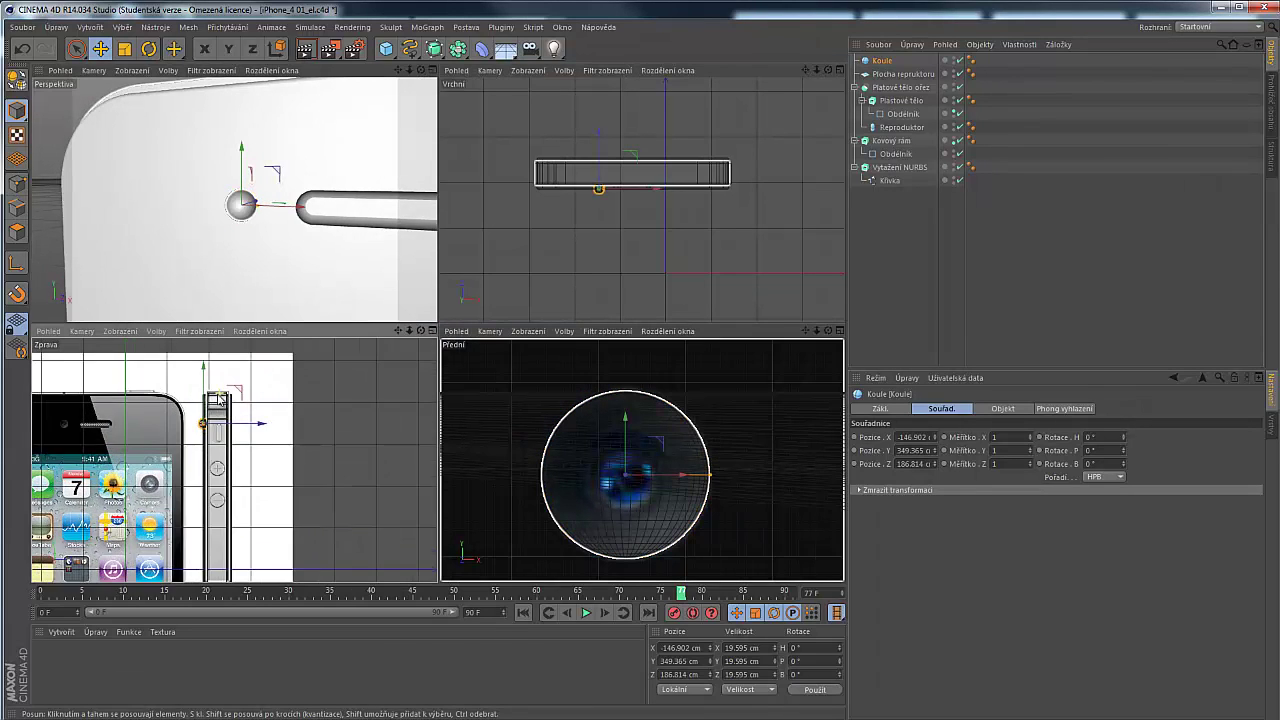
scroll(140, 515, "up", 4)
scroll(124, 534, "up", 3)
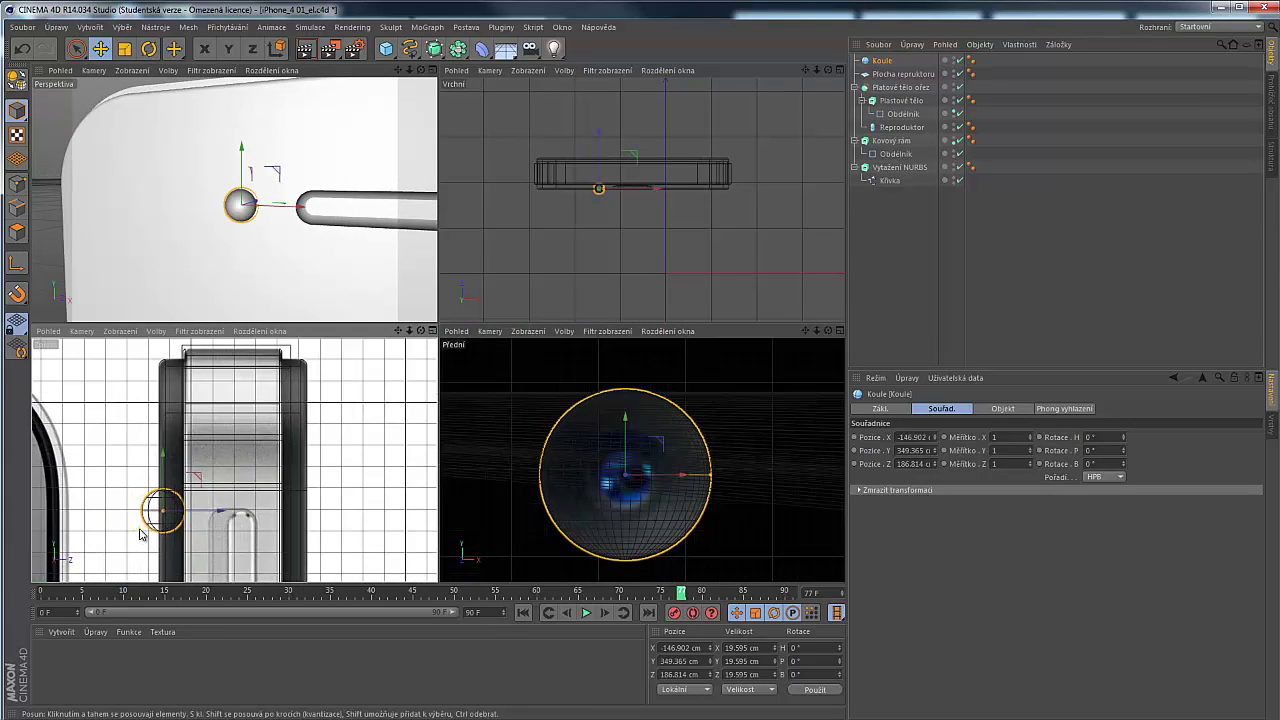
scroll(574, 432, "down", 1)
scroll(559, 427, "up", 1)
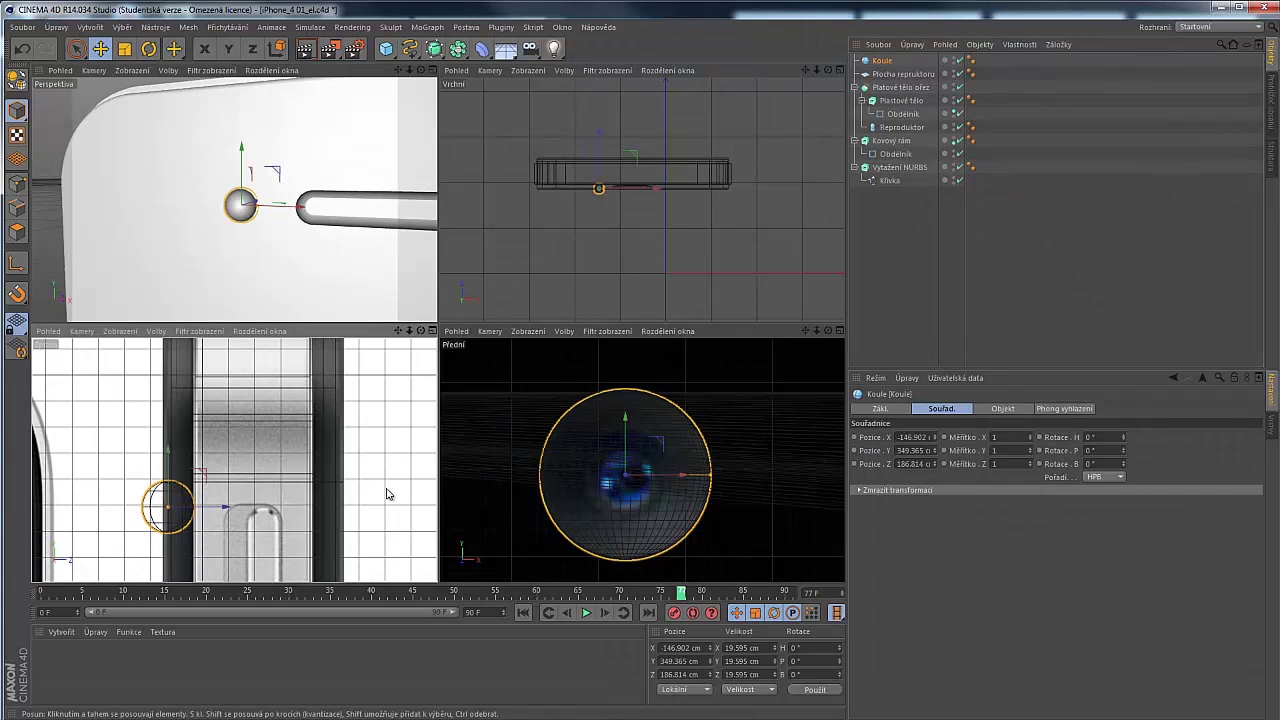
scroll(117, 534, "up", 5)
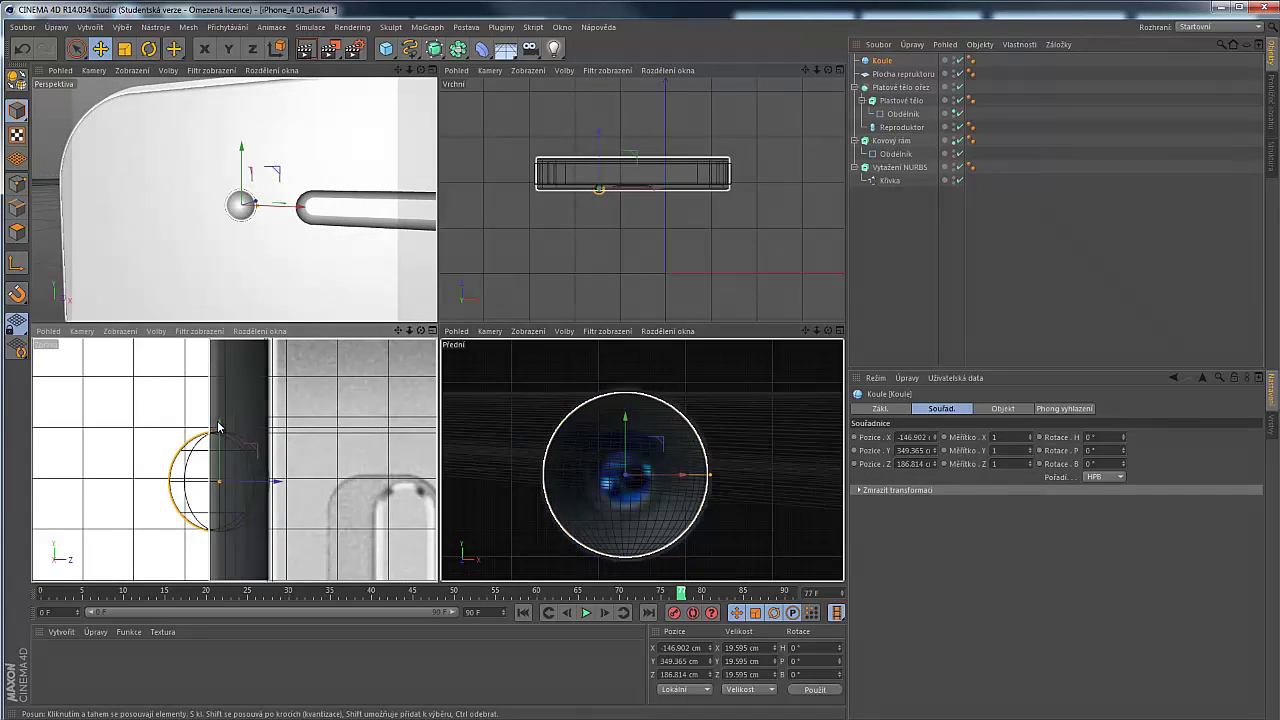
scroll(190, 500, "up", 3)
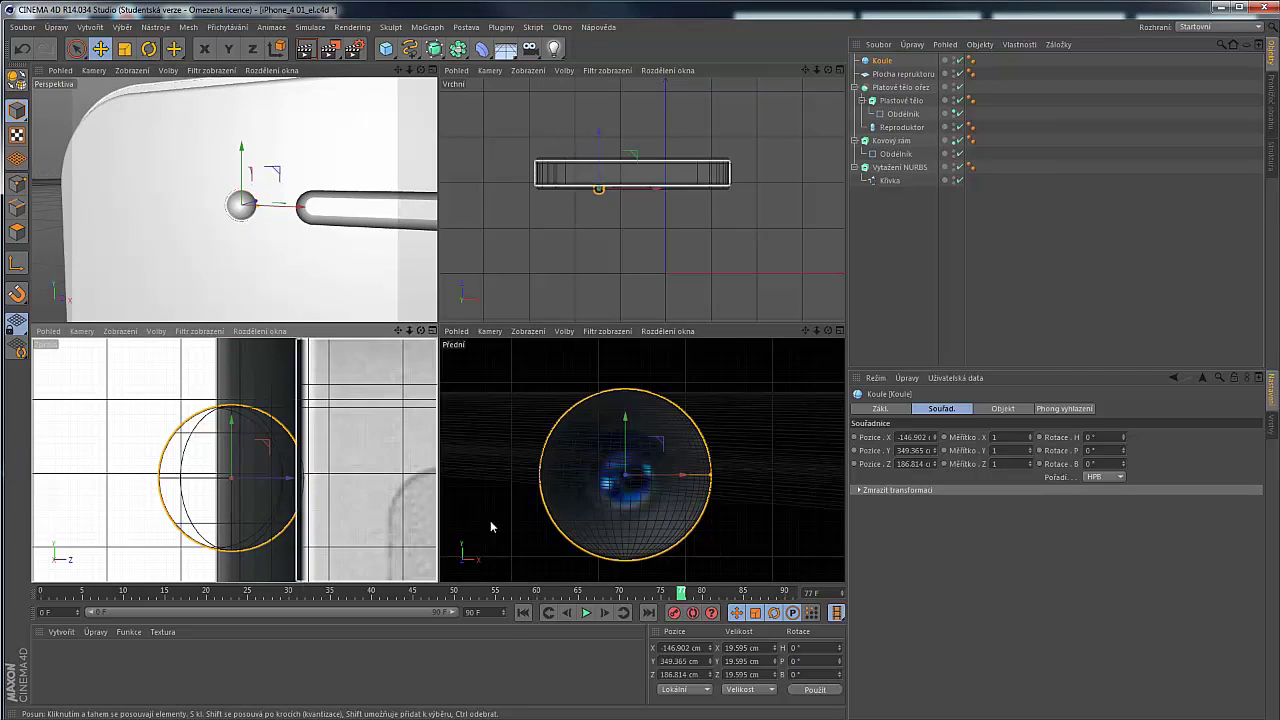
left_click_drag(1030, 466, 1030, 467)
left_click(1030, 467)
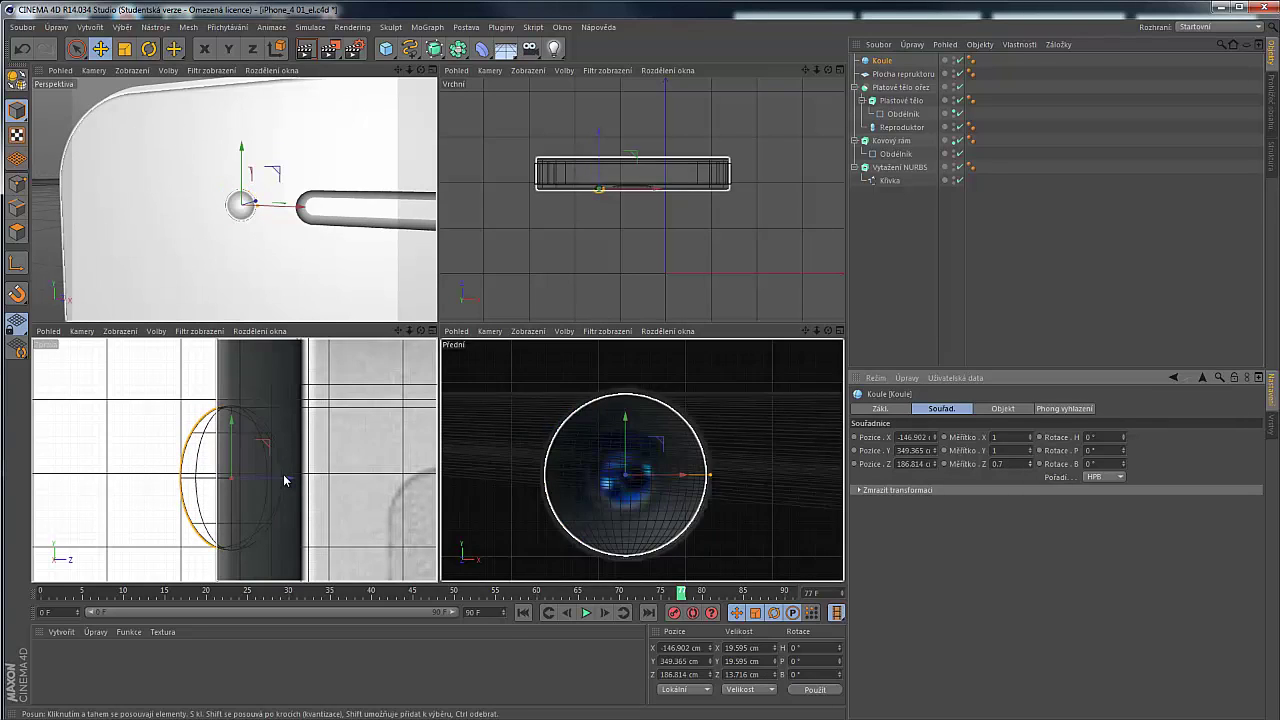
left_click_drag(283, 480, 270, 485)
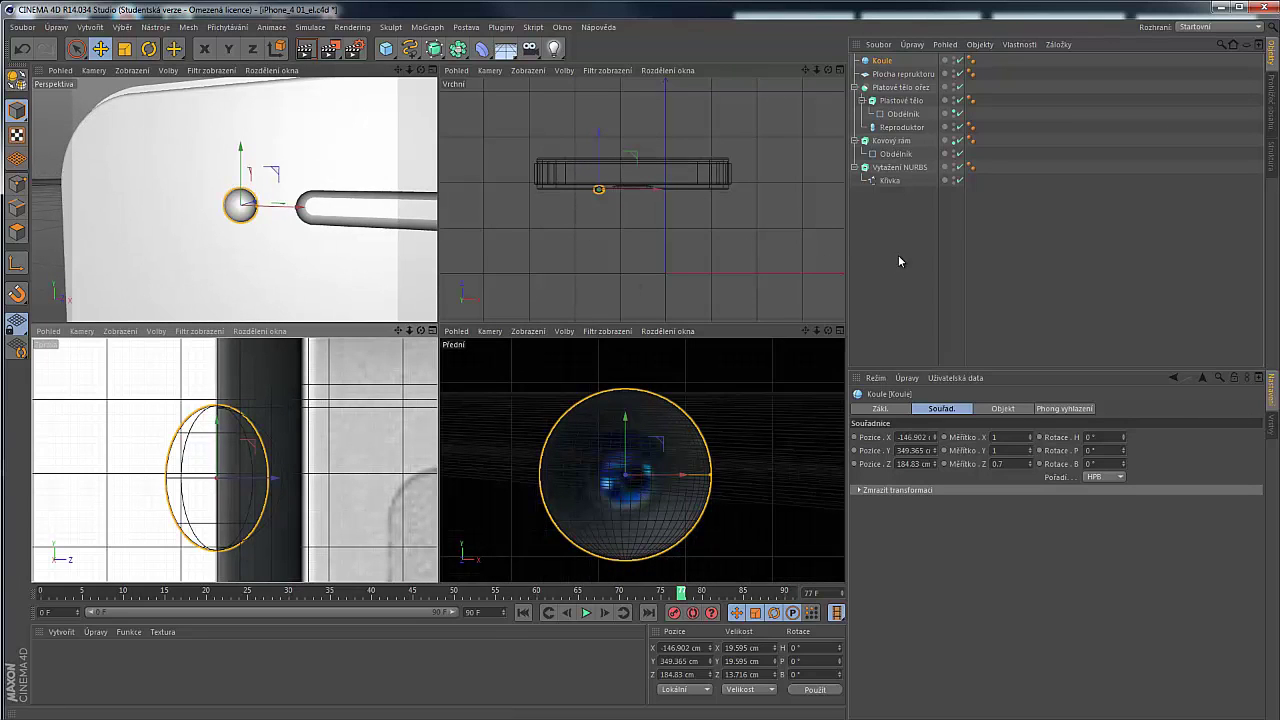
left_click(900, 257)
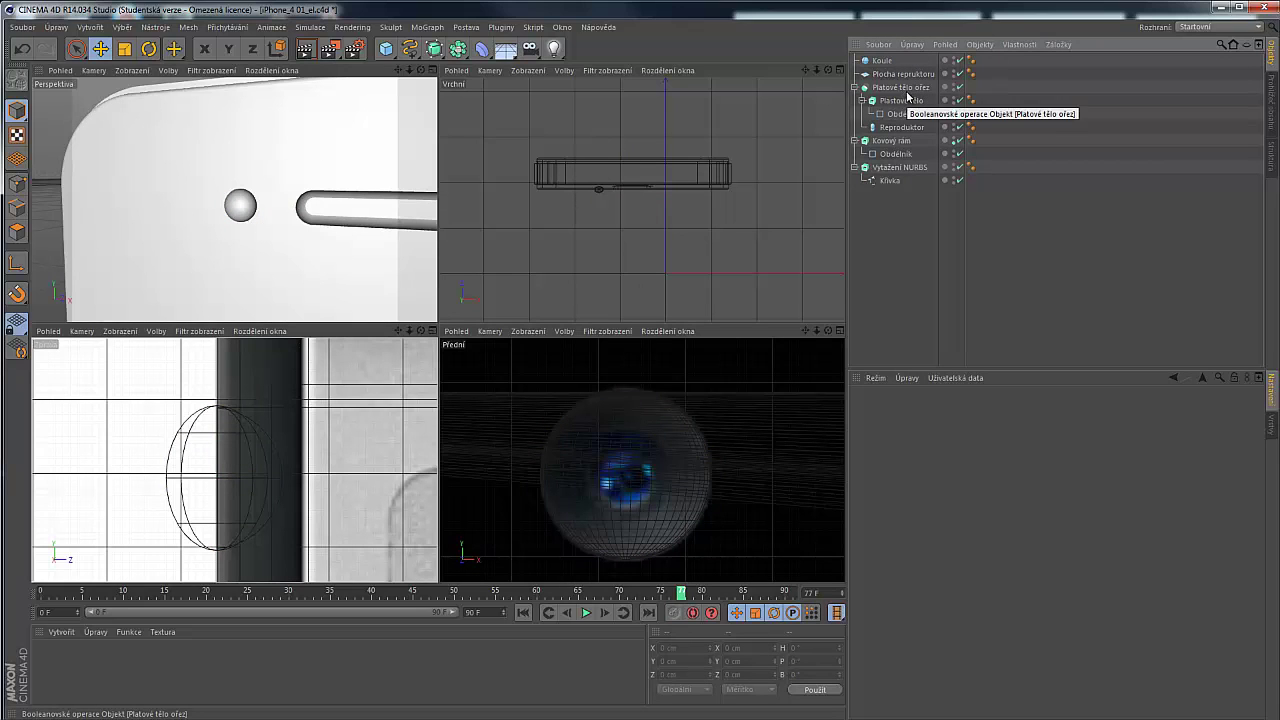
Make the Koule sphere a child of Reproduktor inside the Platové tělo ořez Boolean
left_click_drag(882, 62, 892, 82)
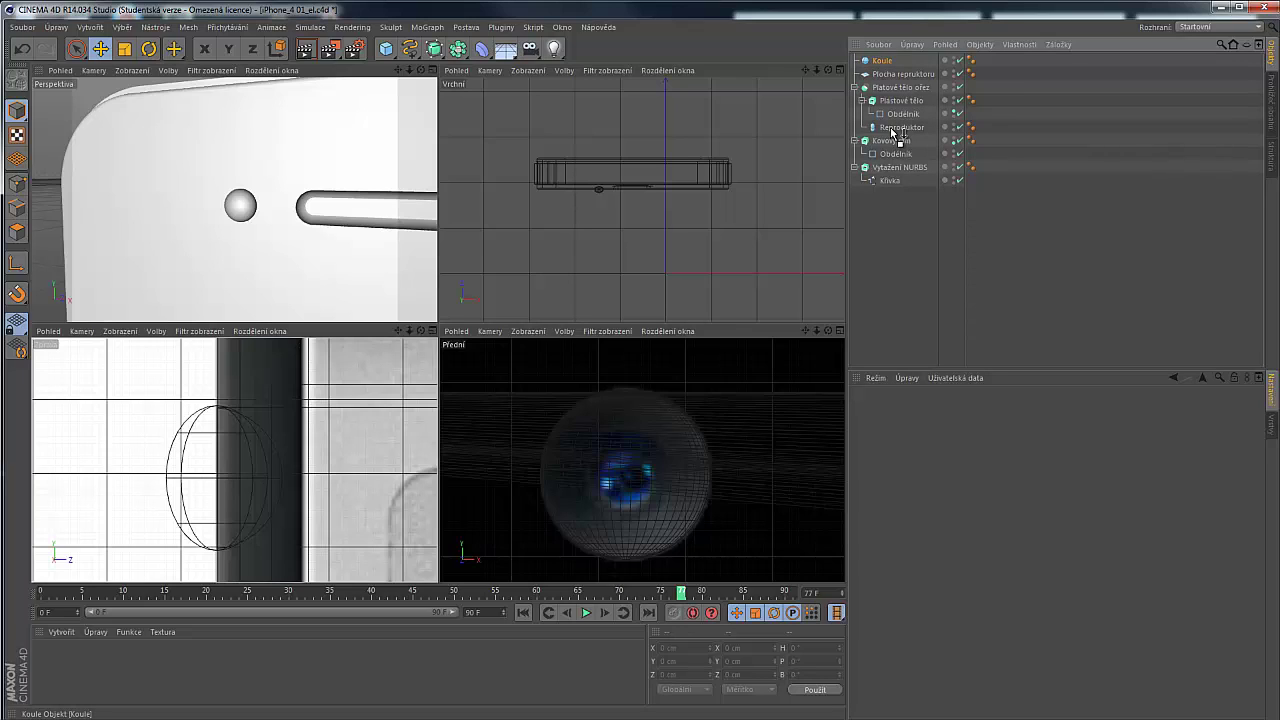
left_click_drag(893, 133, 895, 128)
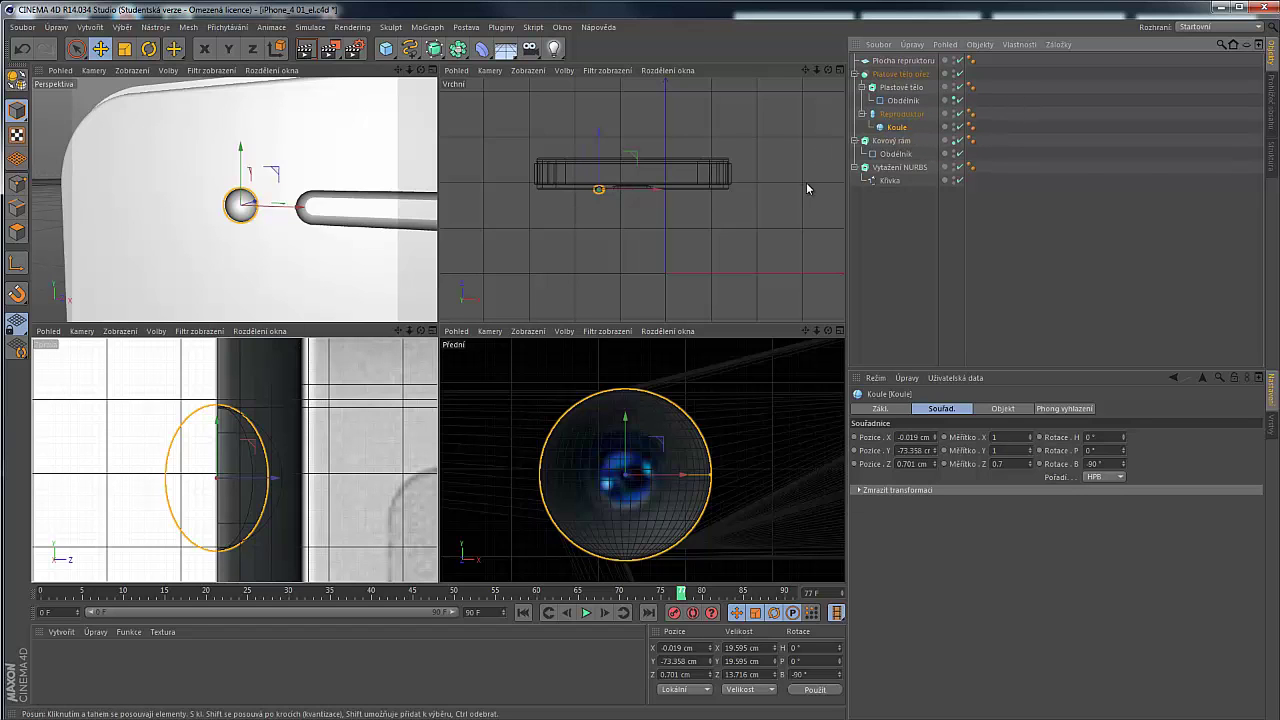
Inspect the sphere up close from the side and front to check how it intersects the phone's front face
left_click(640, 176)
left_click(238, 205)
scroll(238, 205, "up", 4)
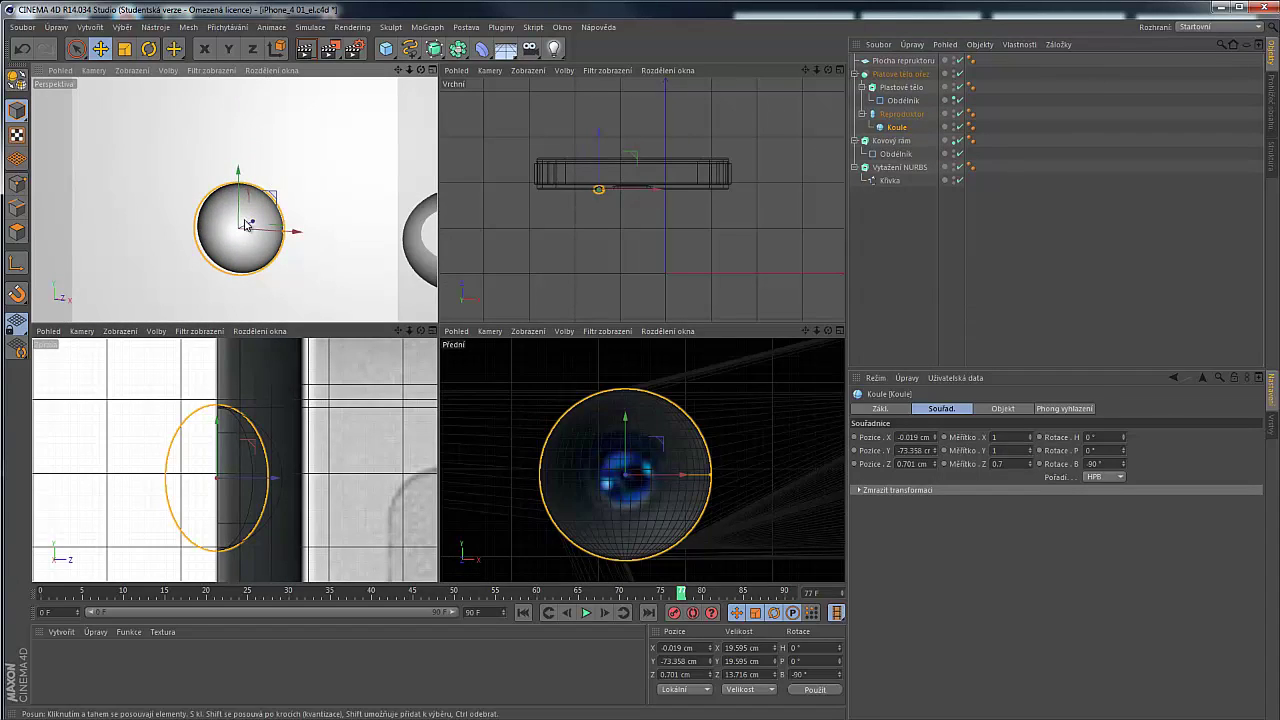
left_click_drag(238, 205, 124, 215, "alt")
scroll(154, 220, "up", 3)
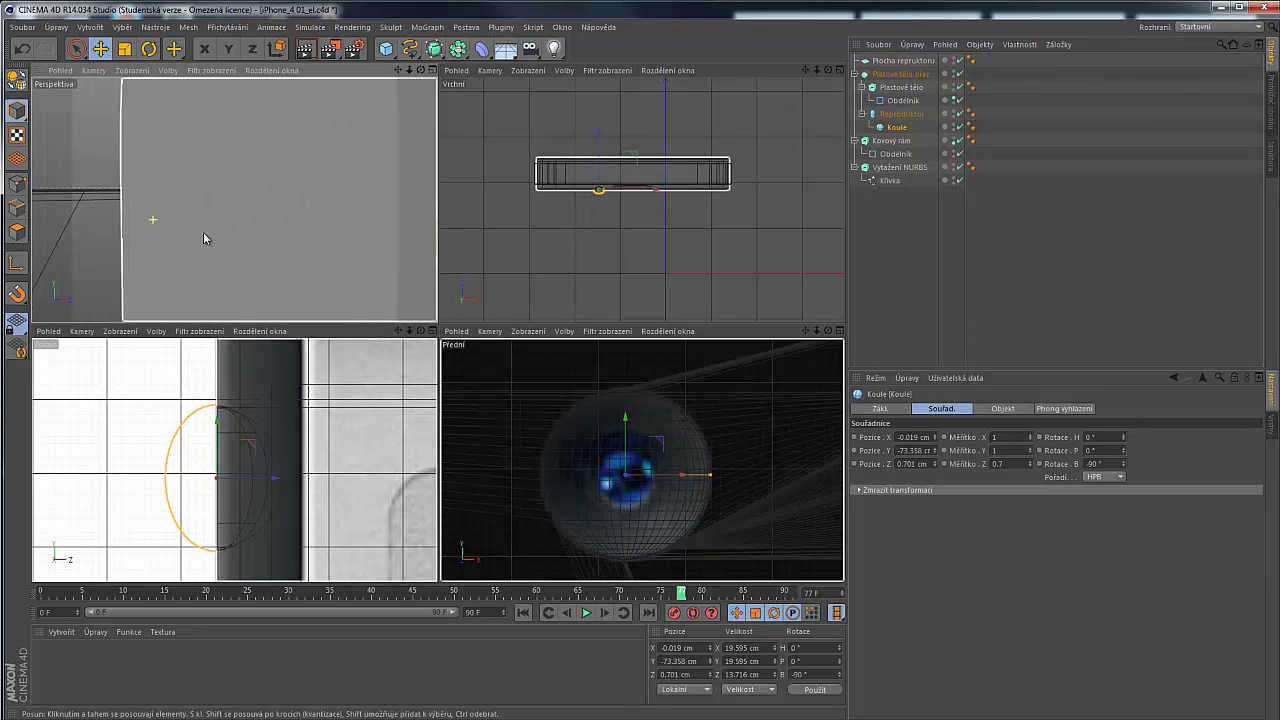
scroll(211, 233, "down", 2)
scroll(240, 188, "down", 3)
scroll(262, 206, "up", 2)
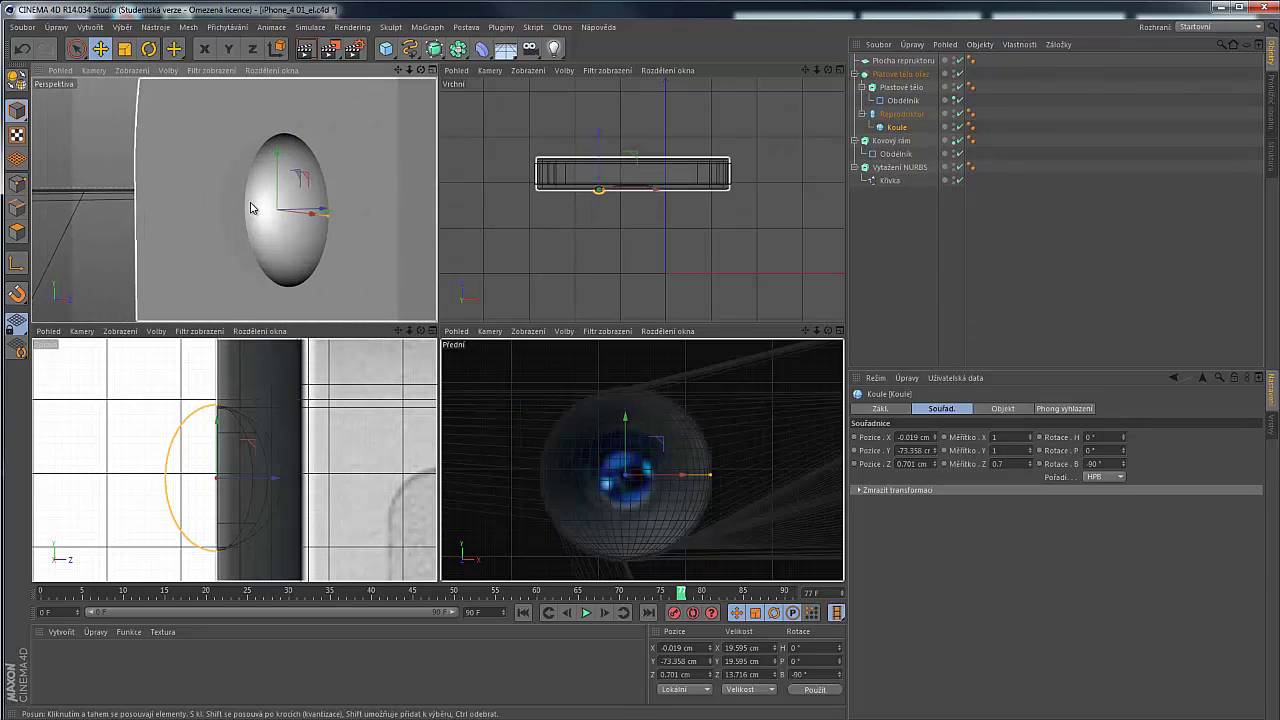
left_click_drag(252, 202, 378, 218, "alt")
scroll(306, 189, "up", 2)
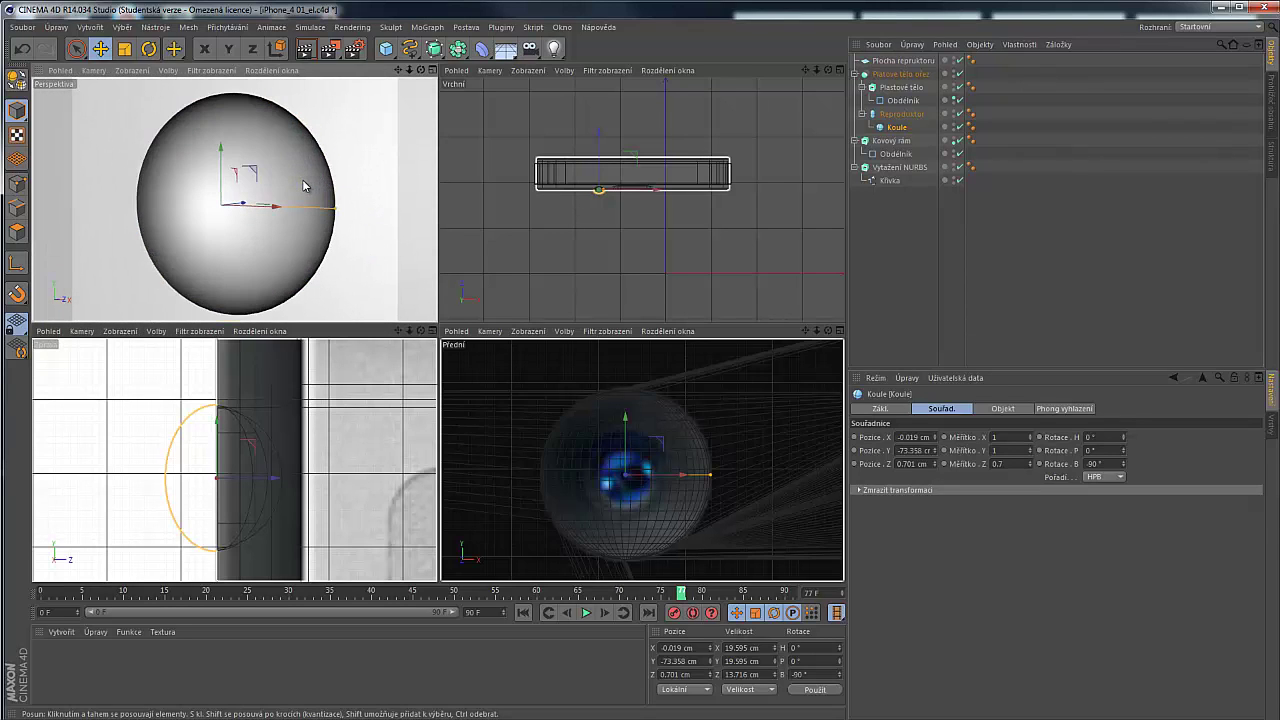
scroll(309, 194, "down", 2)
mouse_move(309, 194)
left_mouse_down("alt")
mouse_move(172, 192)
mouse_move(325, 200)
left_mouse_up("alt")
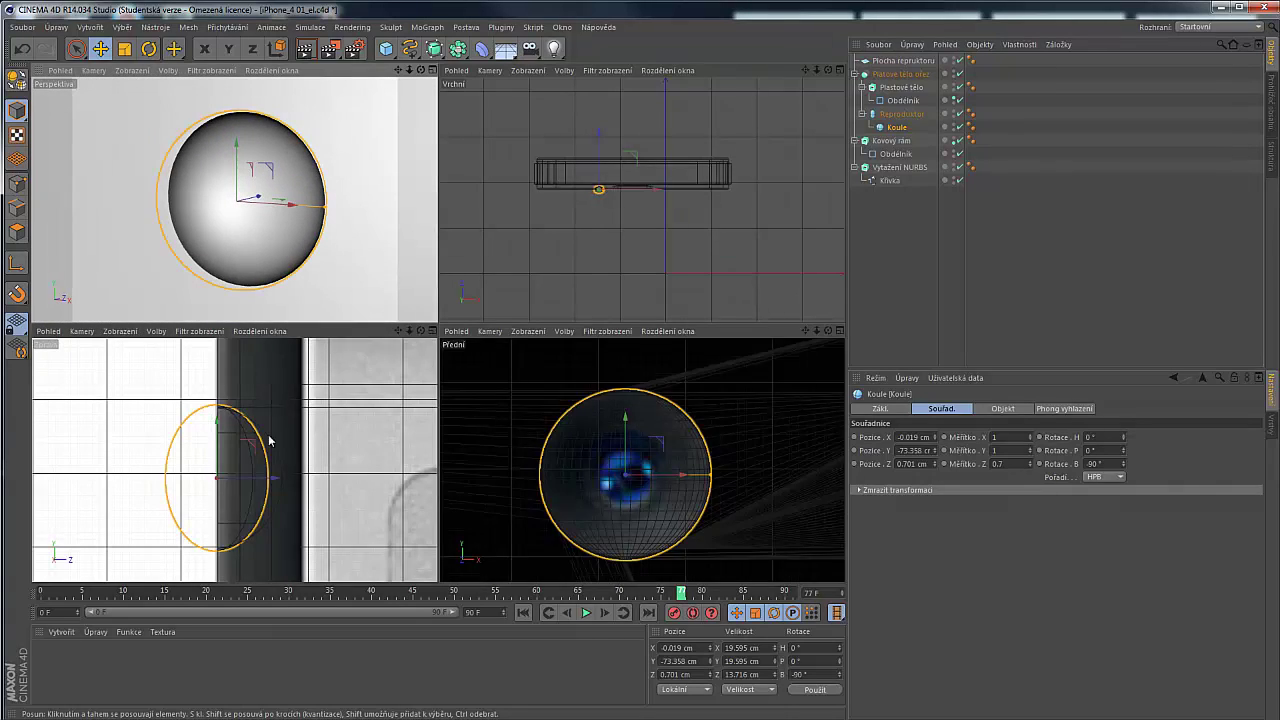
Duplicate the Koule sphere outside the Boolean and scale the copy down to about 7.88 cm in diameter
left_click(936, 214)
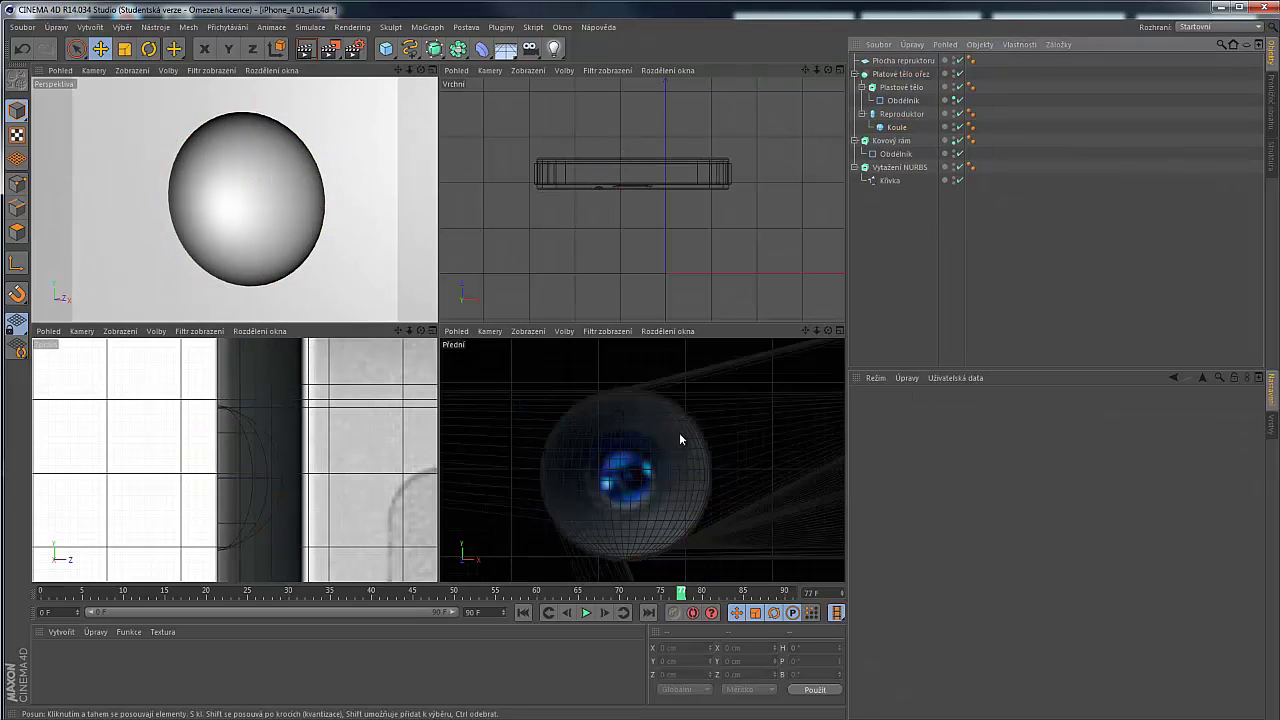
left_click_drag(316, 214, 372, 199, "alt")
scroll(337, 200, "down", 5)
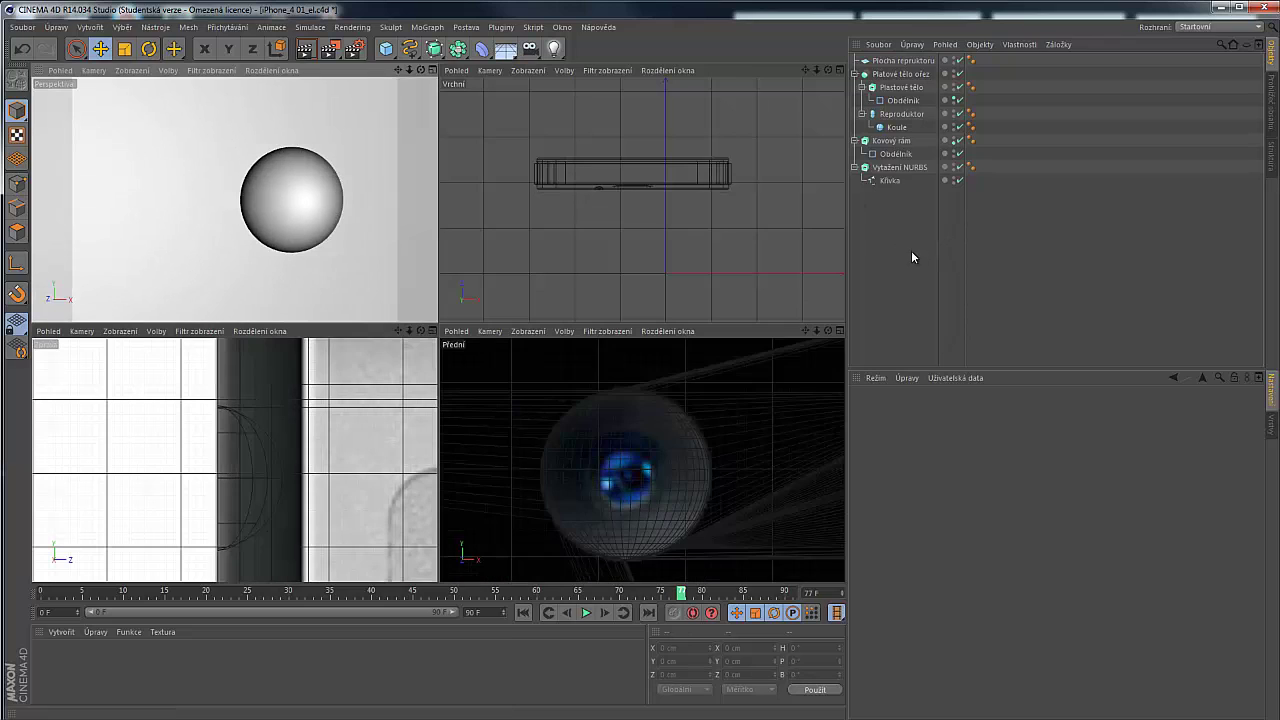
left_click(896, 127)
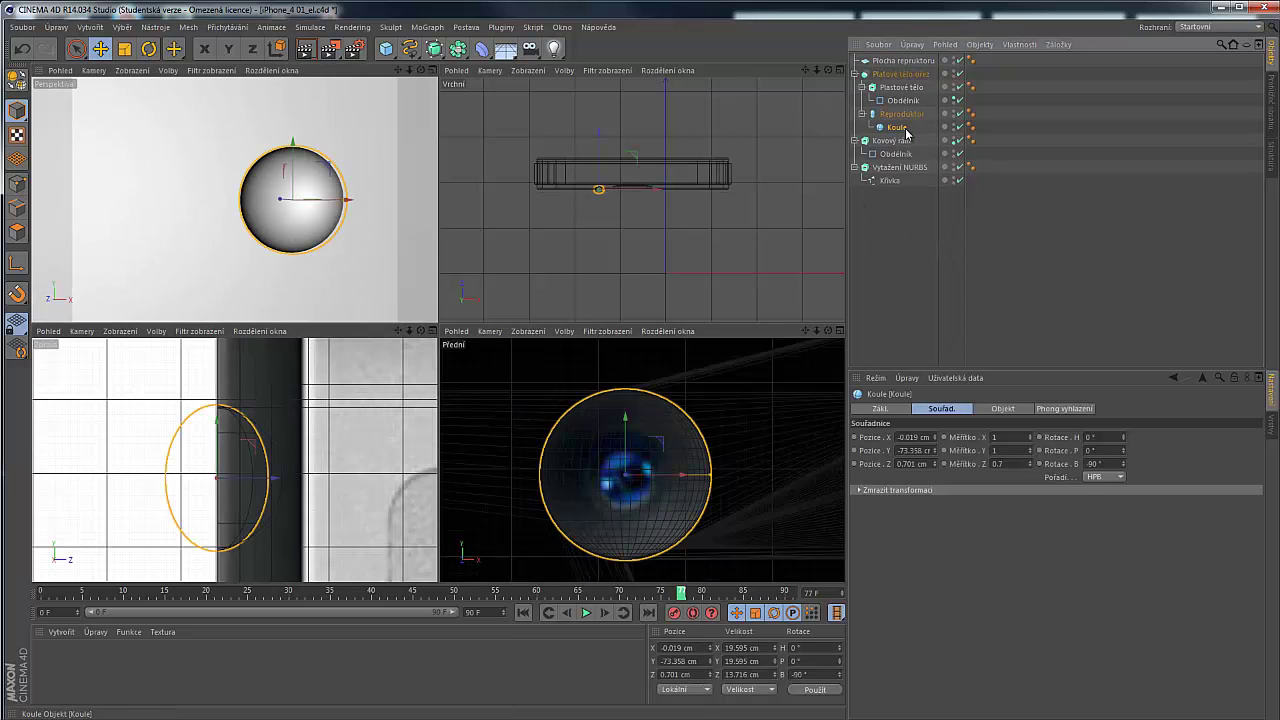
key("ctrl+c")
key("ctrl+v")
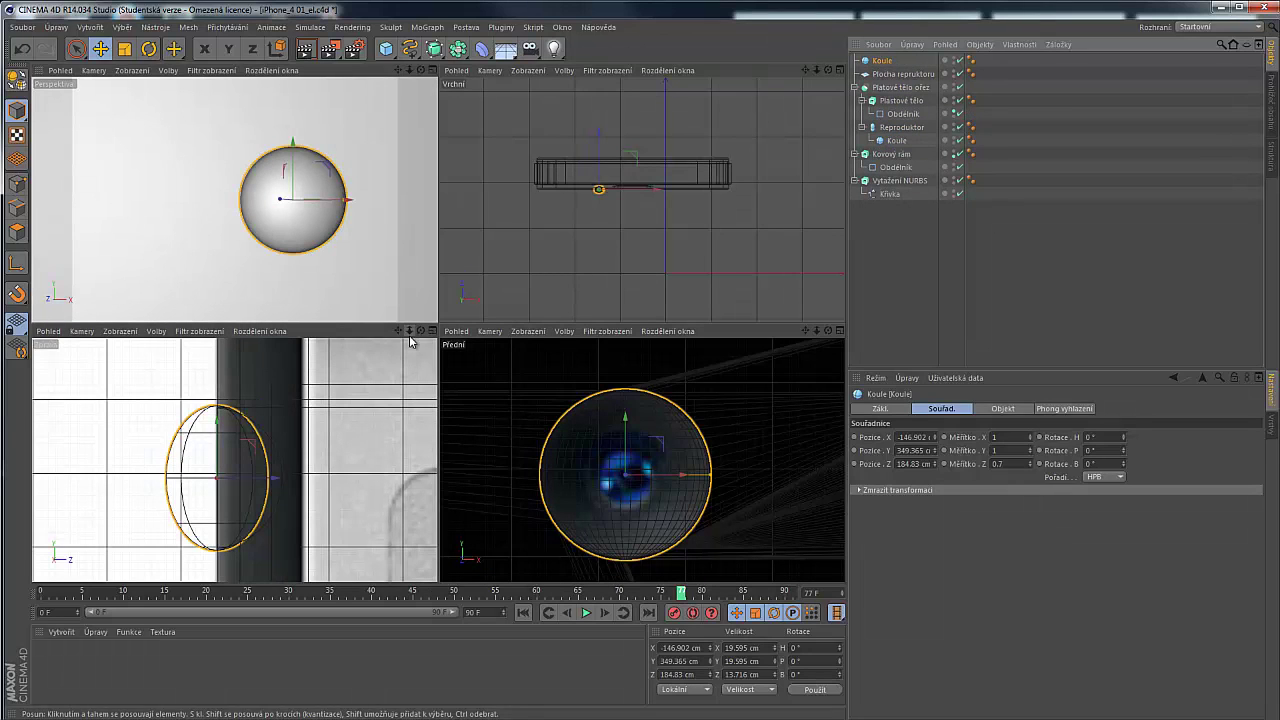
key("t")
left_click_drag(247, 421, 640, 386)
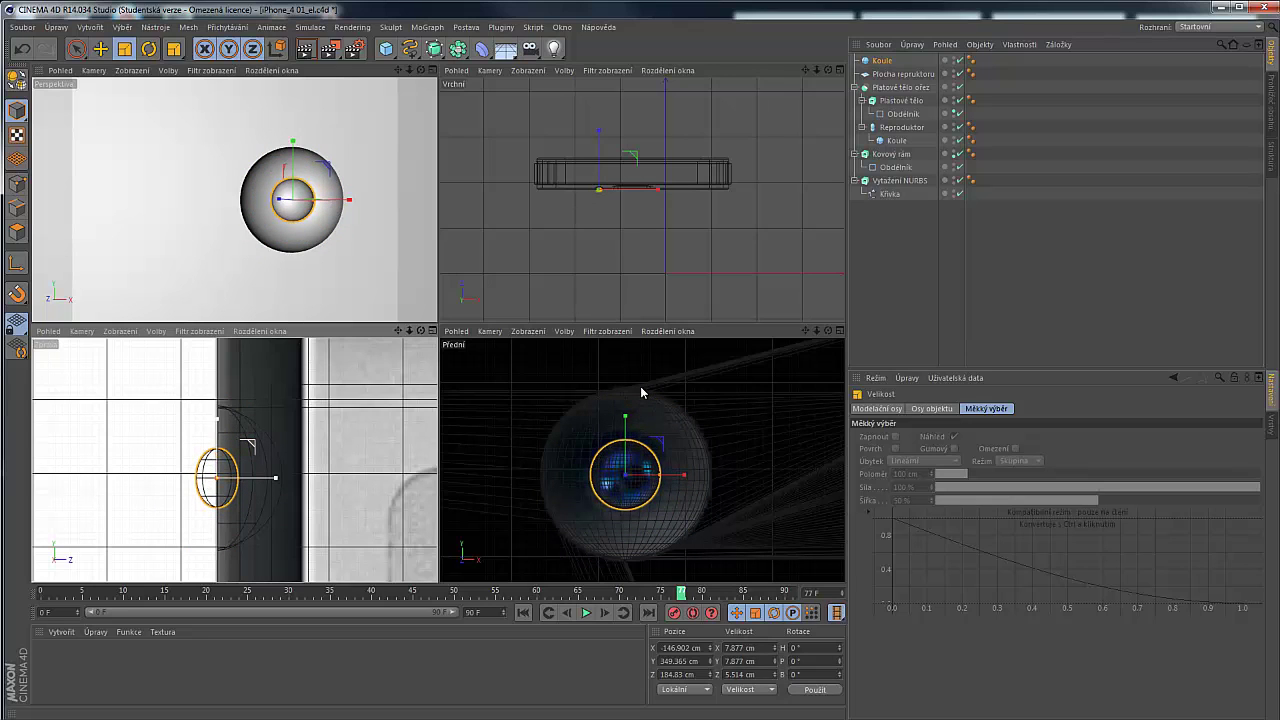
Shift the small sphere copy deeper into the camera cavity, to about Z 192.37 cm
key("e")
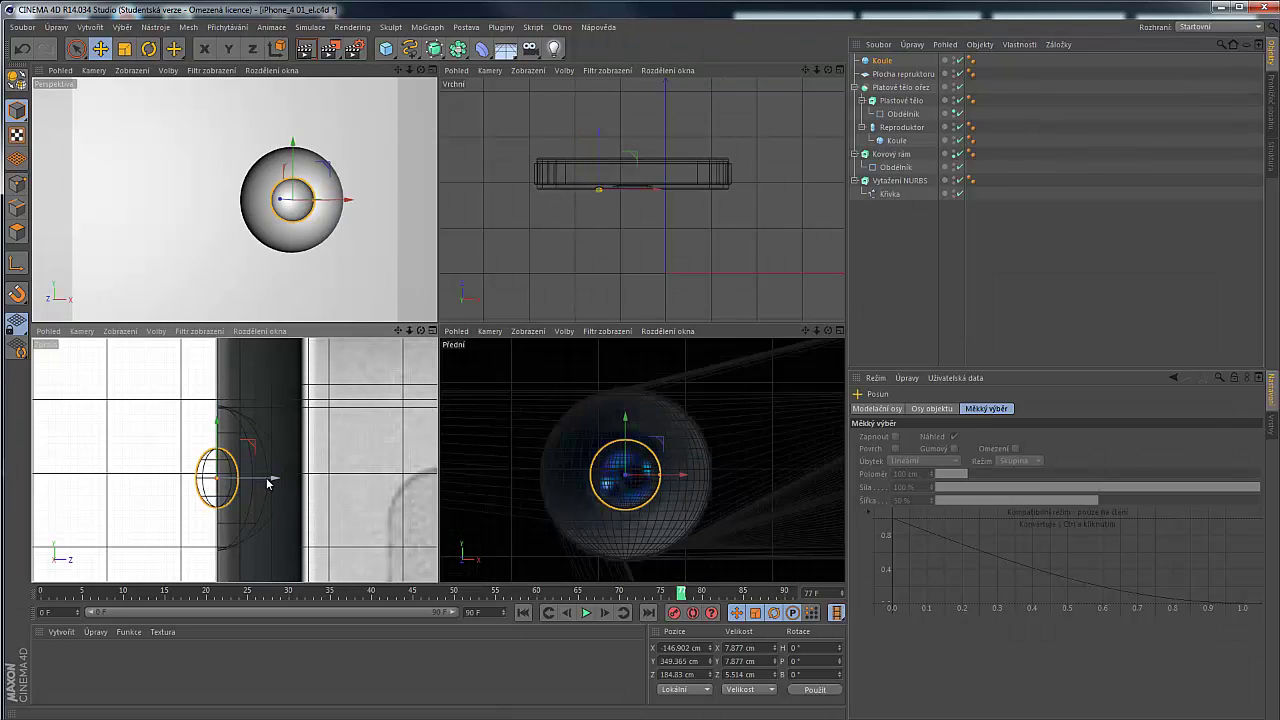
left_click_drag(268, 482, 297, 484)
left_click_drag(310, 483, 321, 485)
scroll(271, 495, "up", 8)
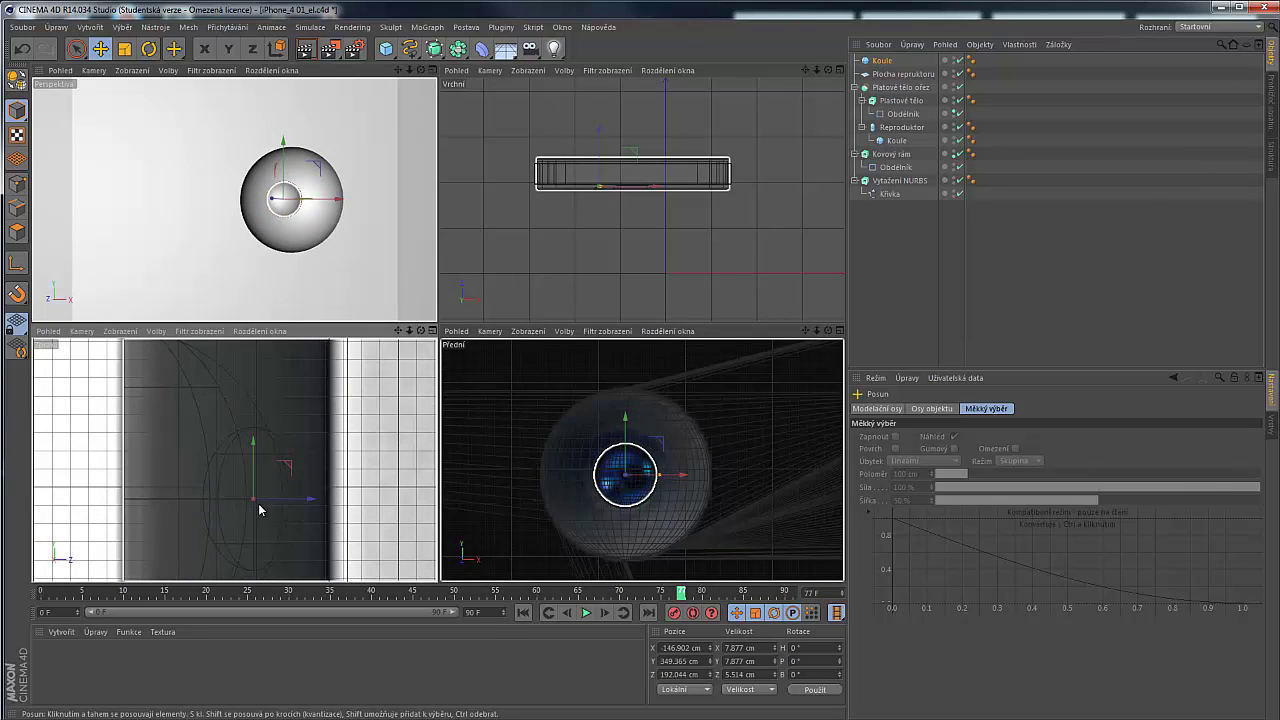
left_click_drag(296, 493, 321, 502)
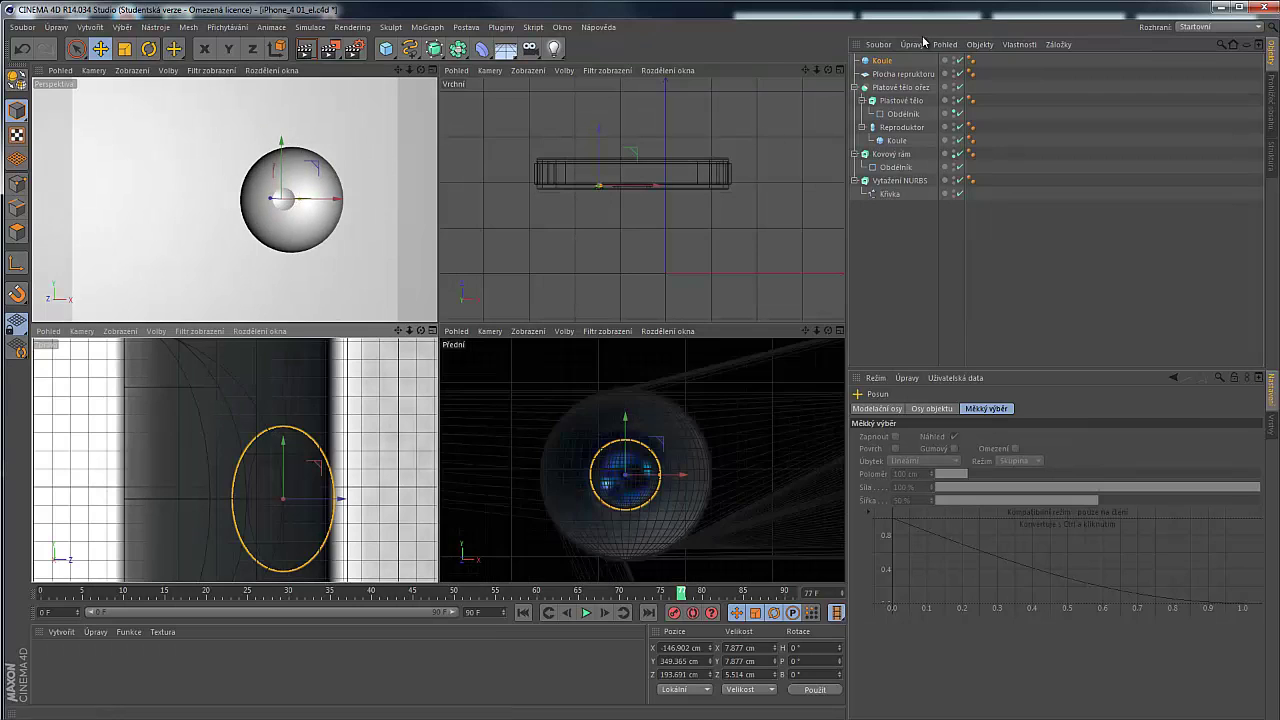
left_click(896, 141)
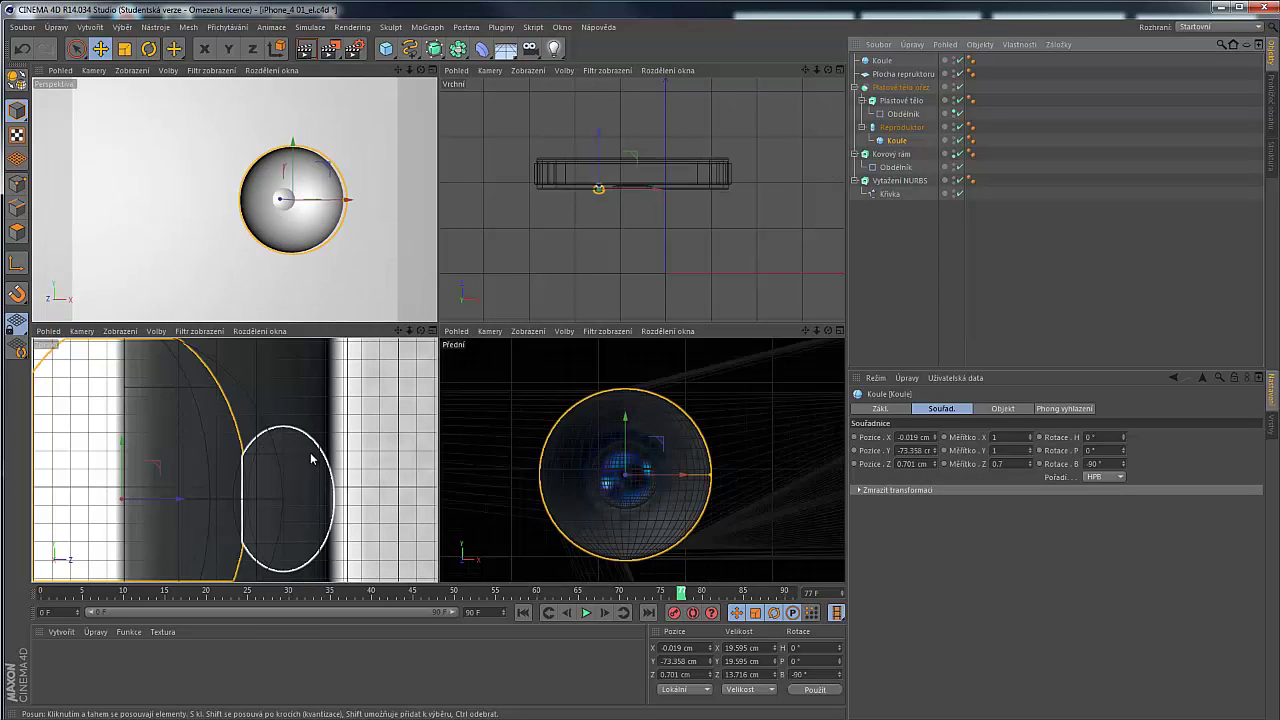
left_click(884, 65)
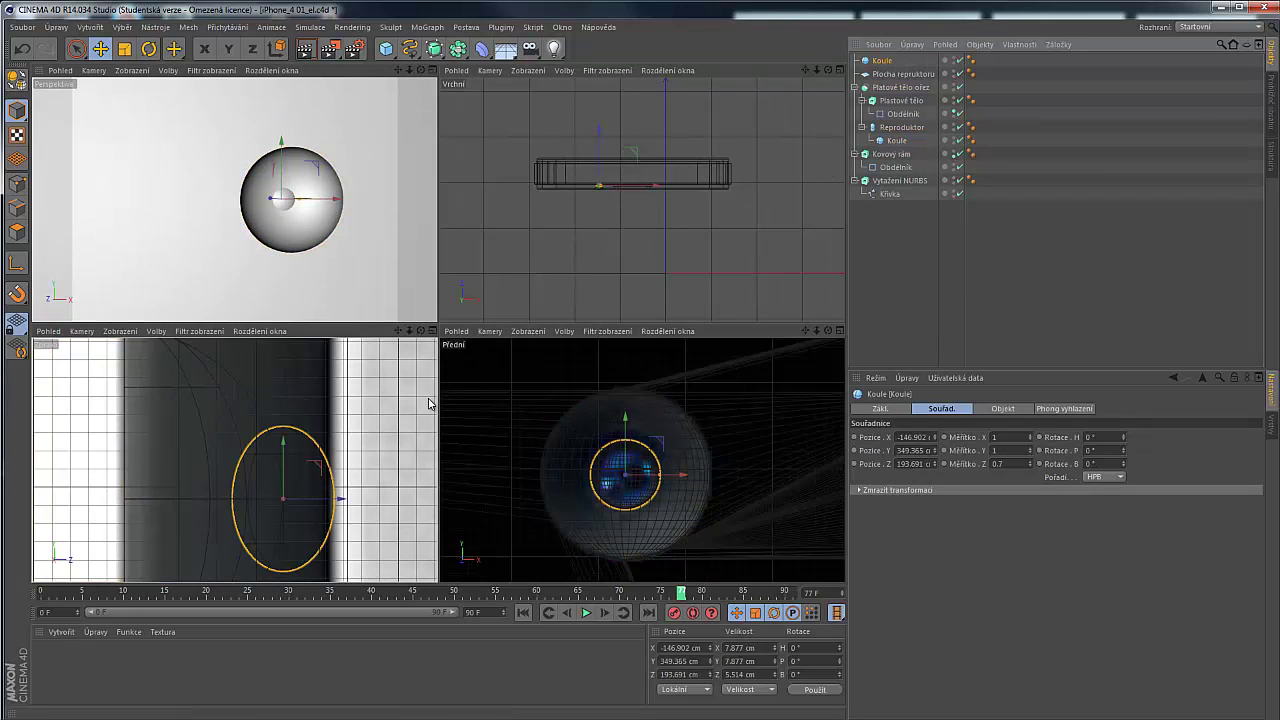
left_click_drag(328, 501, 307, 503)
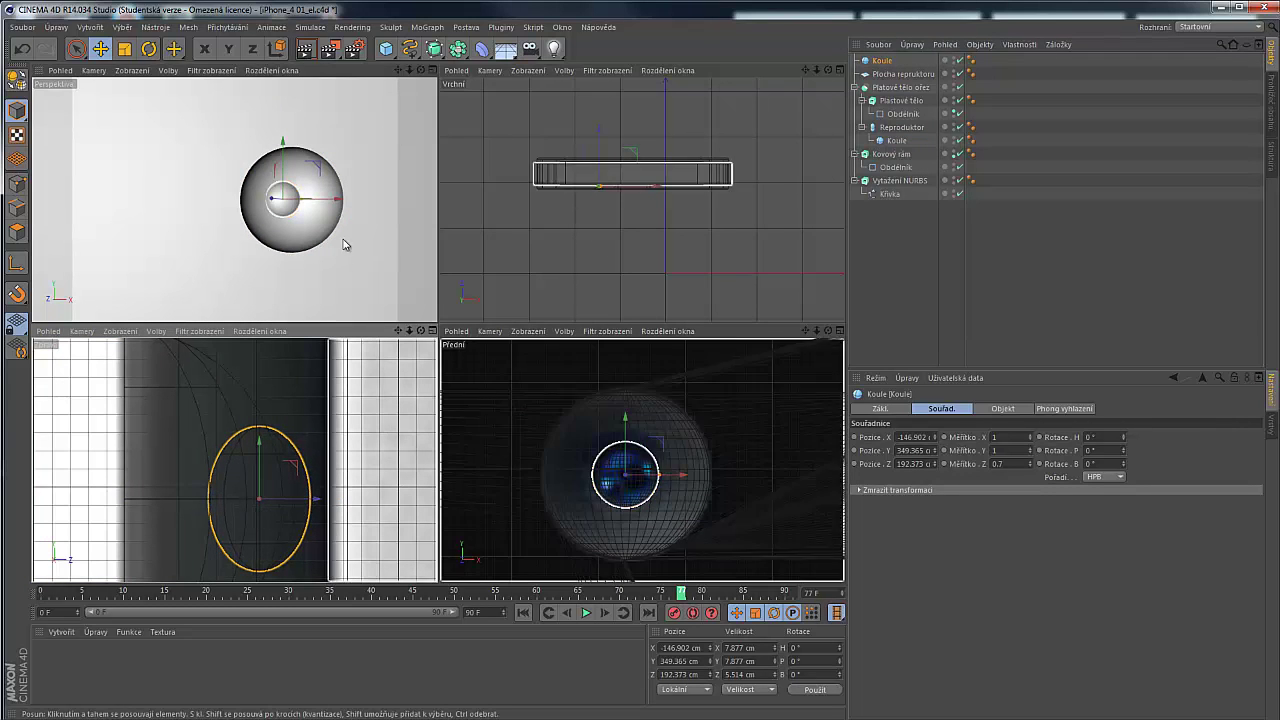
Inspect the small sphere inside the camera cavity up close, at an angle and against the whole phone front
scroll(285, 203, "up", 5)
left_click_drag(265, 209, 203, 226, "alt")
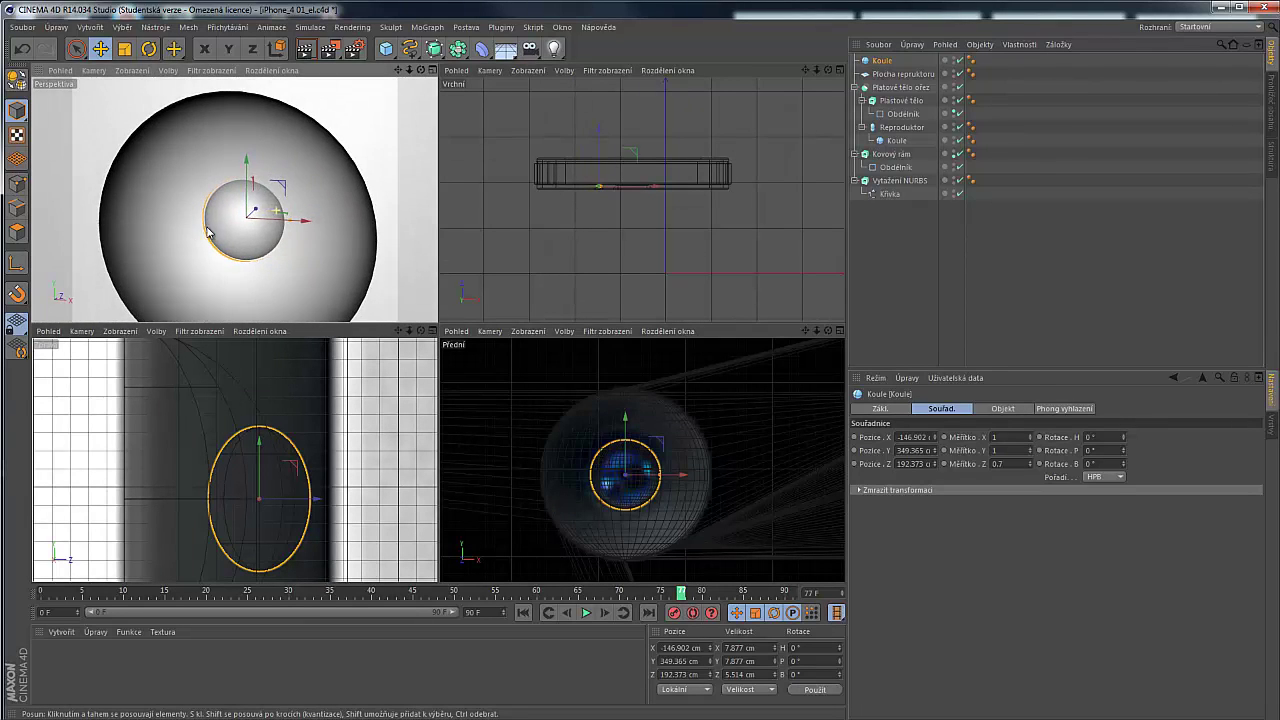
scroll(237, 208, "up", 5)
mouse_move(286, 217)
left_mouse_down("alt")
mouse_move(94, 206)
mouse_move(437, 211)
mouse_move(143, 202)
mouse_move(283, 204)
left_mouse_up("alt")
scroll(283, 206, "down", 3)
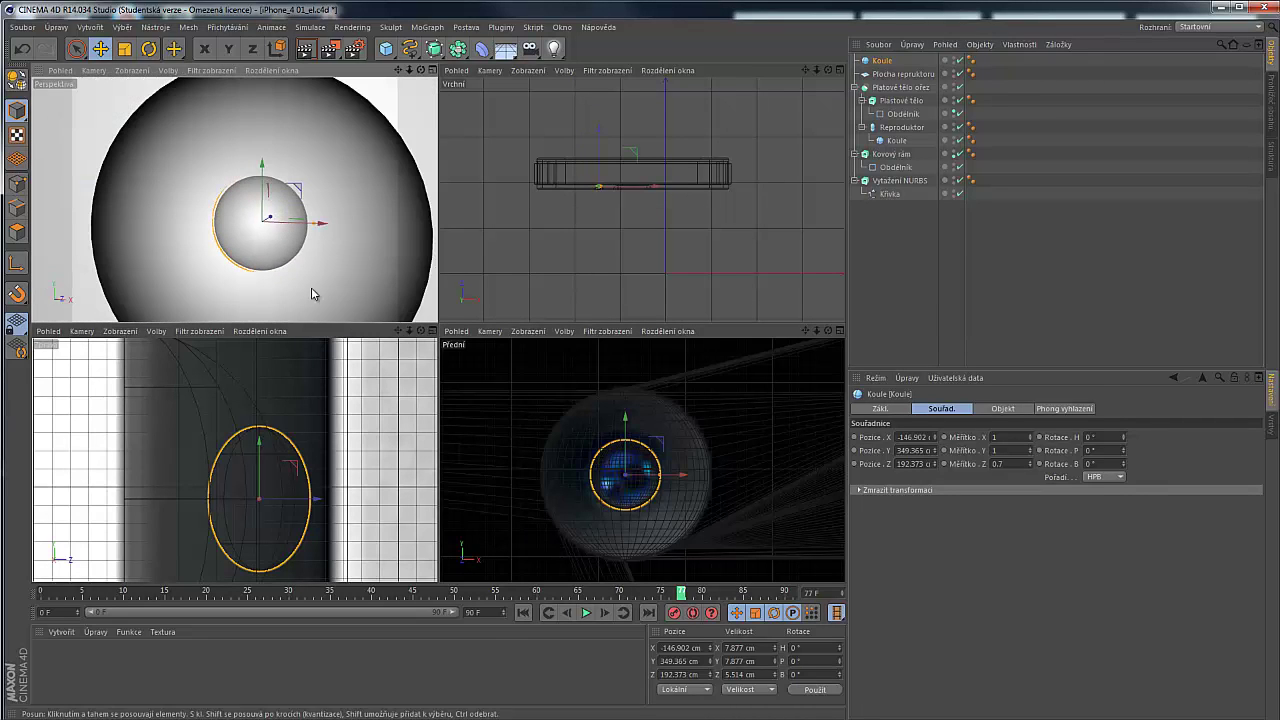
scroll(294, 445, "down", 3)
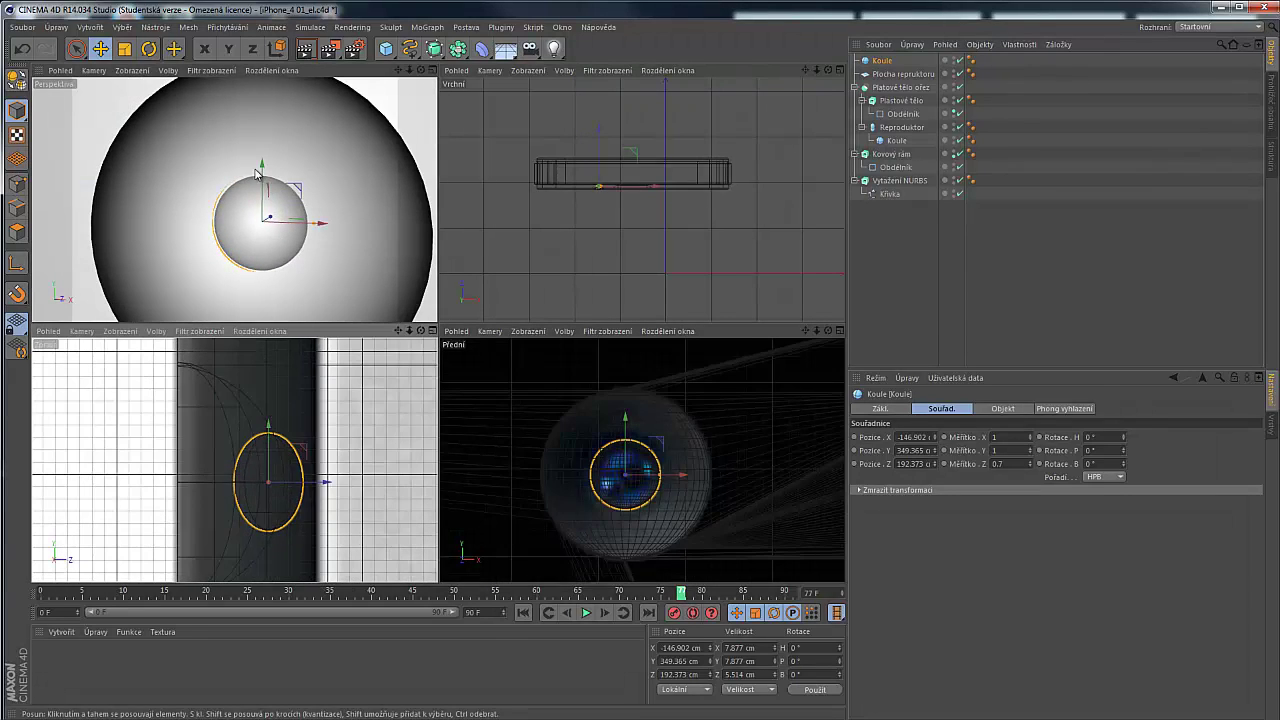
scroll(192, 170, "down", 6)
scroll(192, 172, "up", 2)
left_click(237, 271)
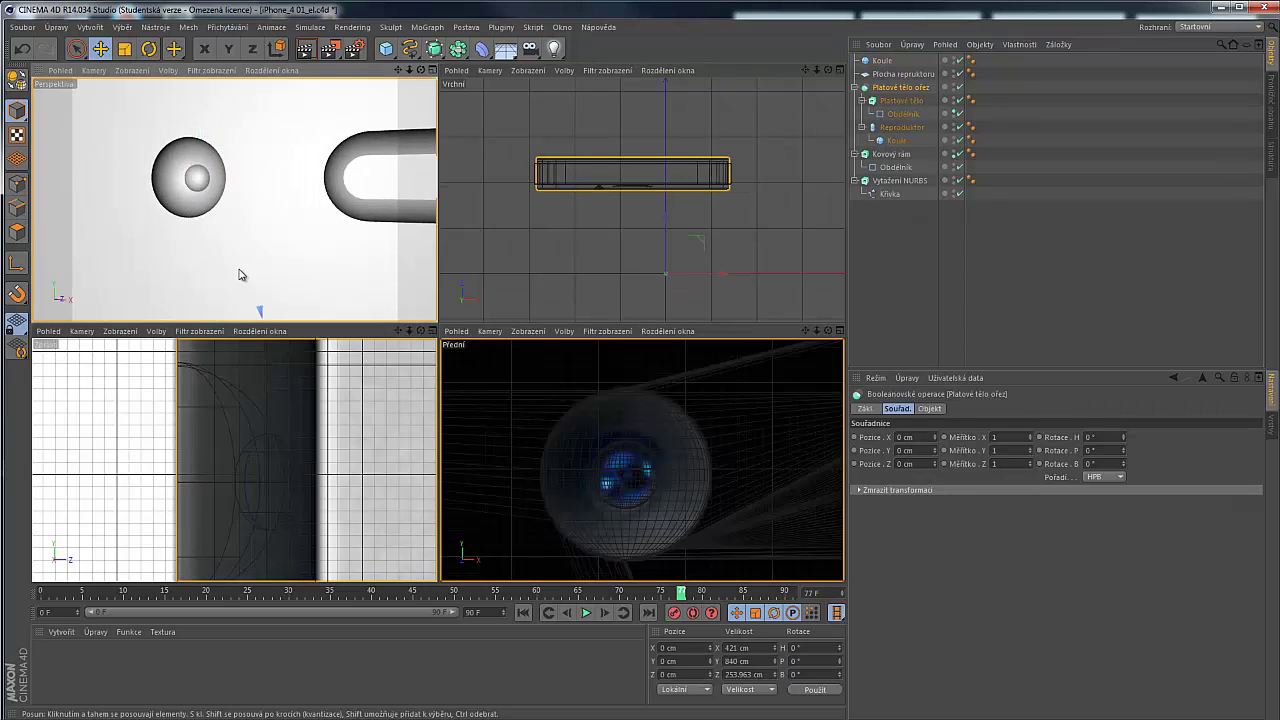
left_click_drag(222, 250, 183, 178, "alt")
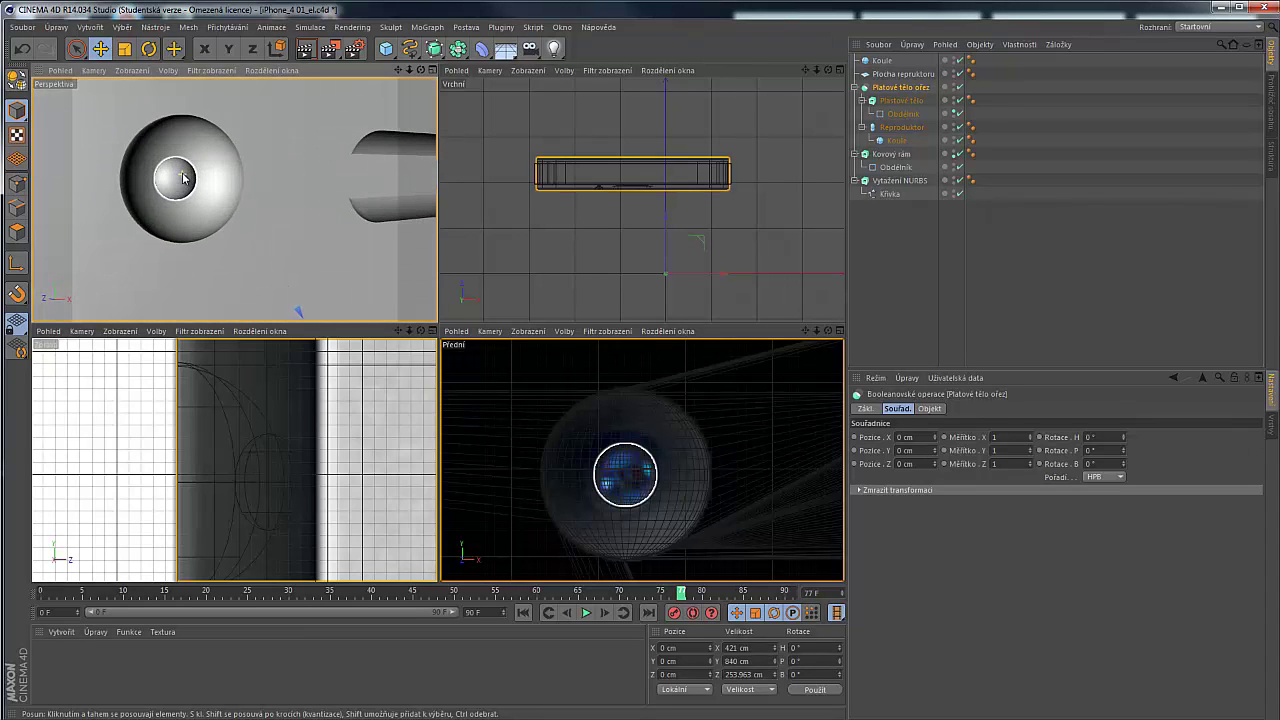
left_click(919, 297)
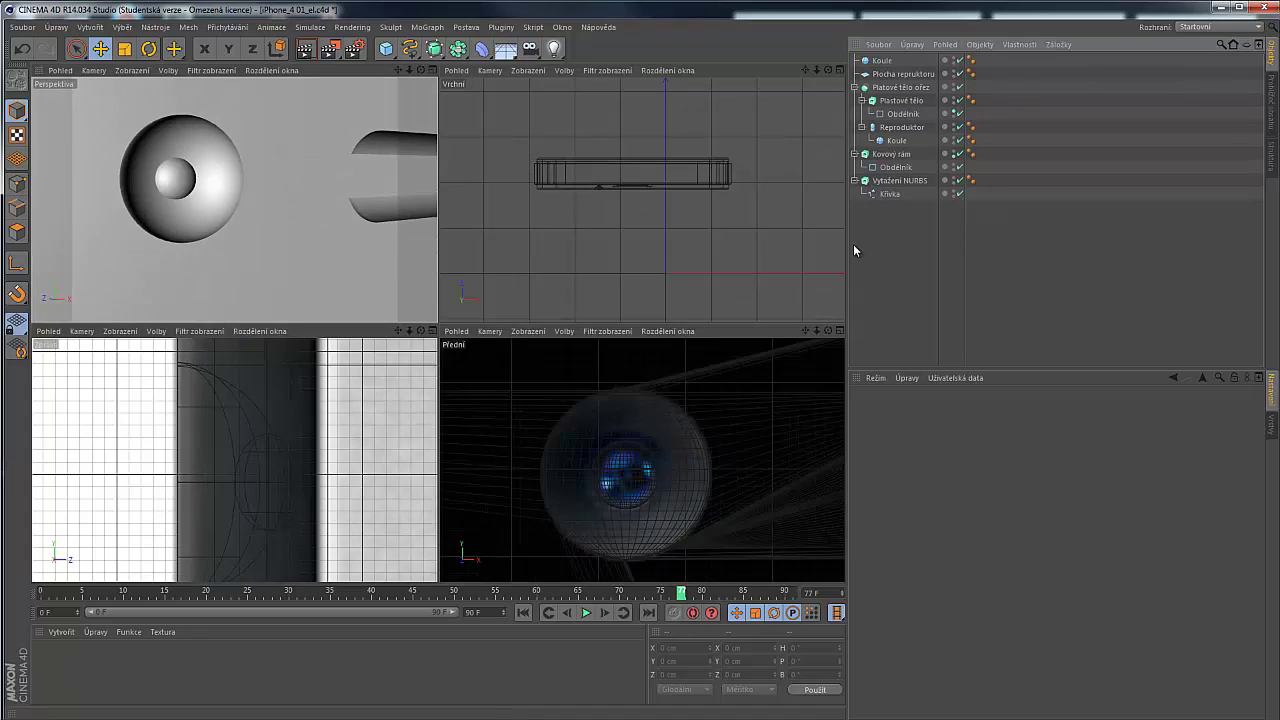
scroll(210, 212, "down", 2)
scroll(210, 212, "down", 4)
scroll(268, 216, "down", 5)
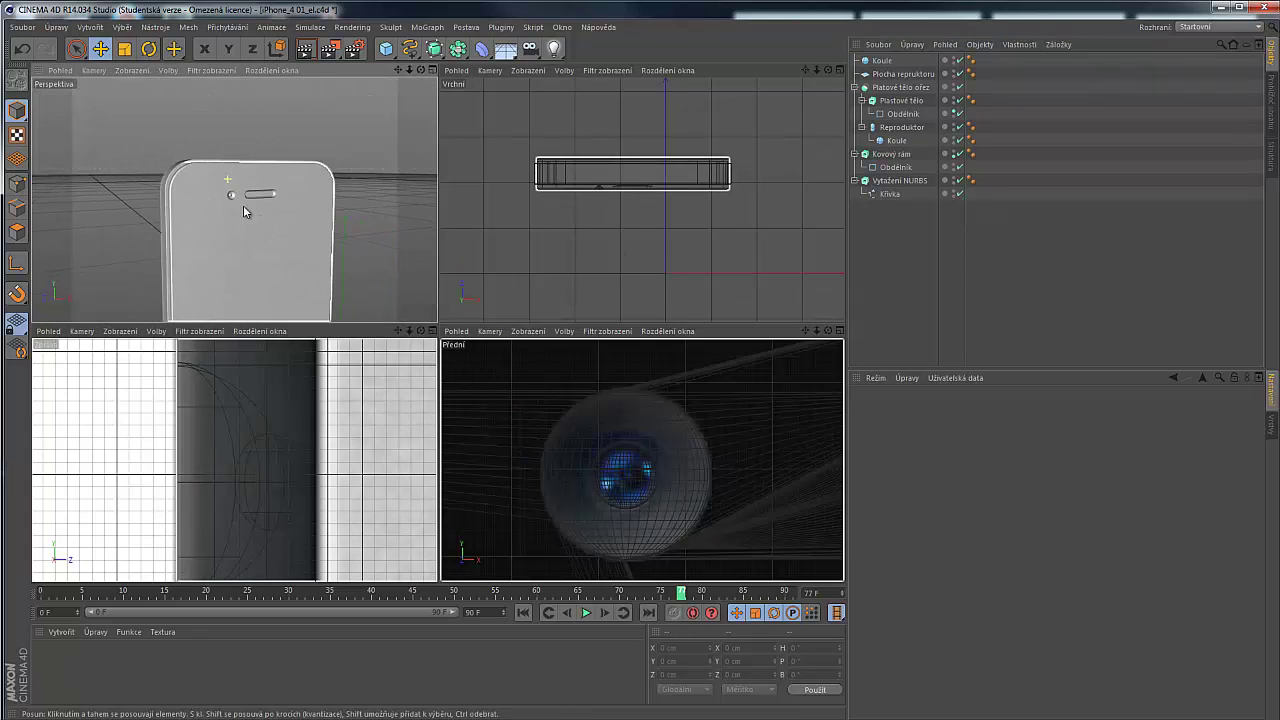
scroll(243, 206, "up", 3)
scroll(230, 181, "up", 2)
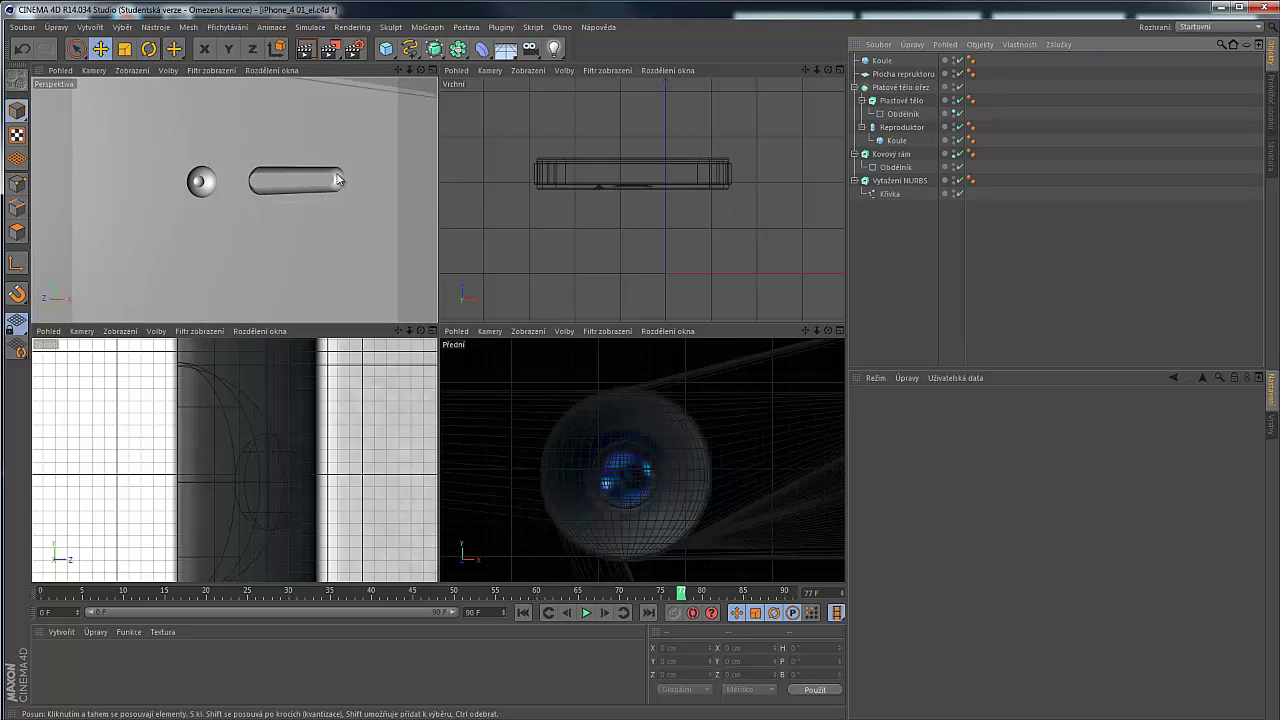
Duplicate the Plocha repruktoru plane and move the copy along X to about -150.06 cm, over the camera cavity
left_click(896, 76)
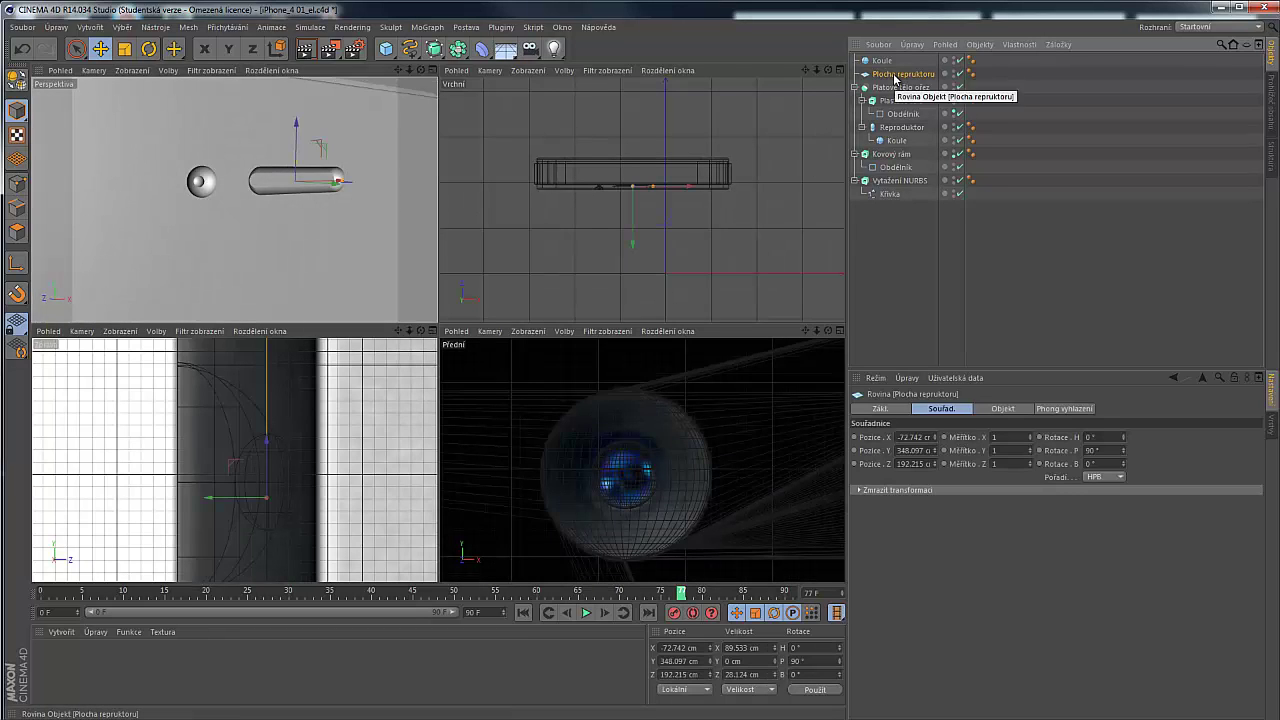
key("ctrl+c")
key("ctrl+v")
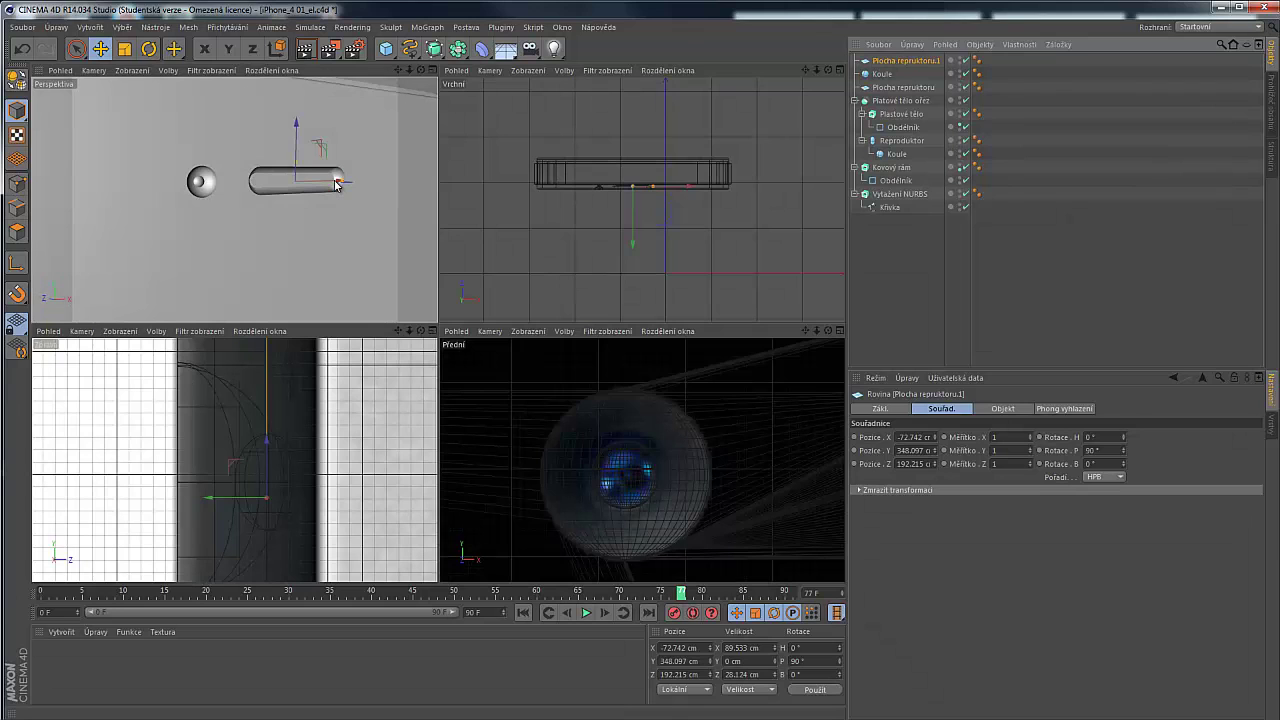
left_click_drag(337, 184, 212, 205)
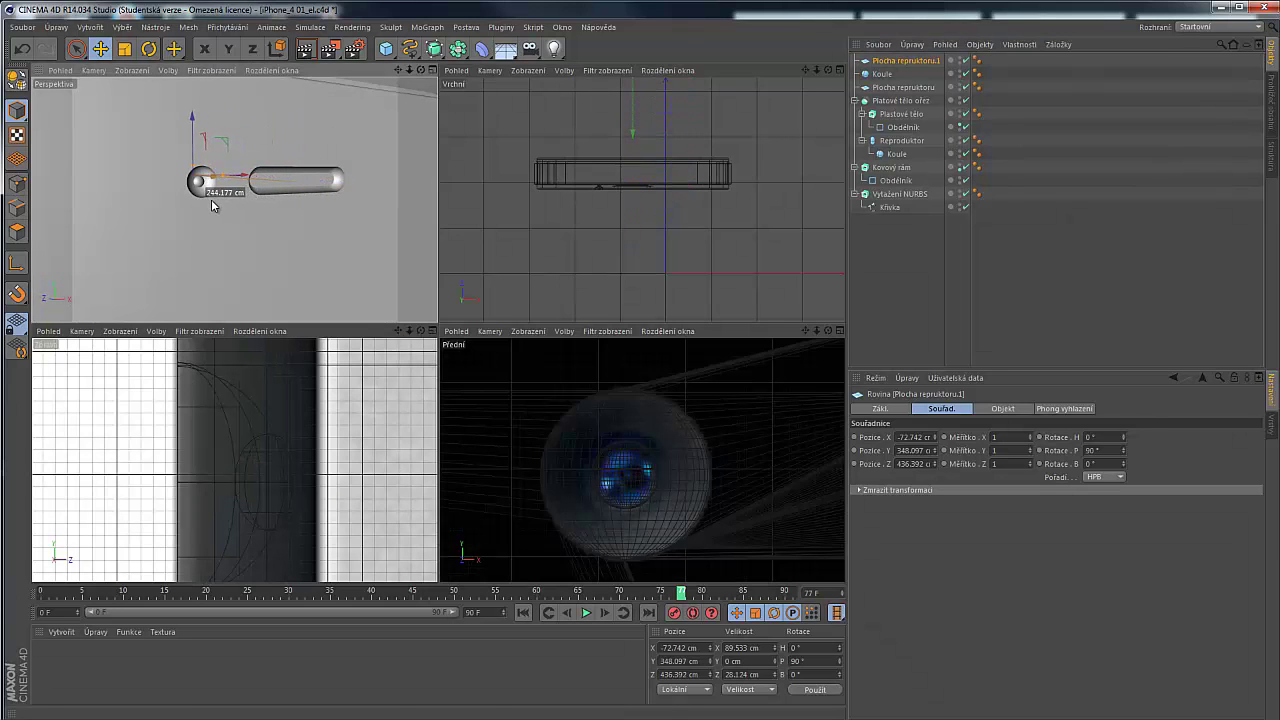
key("ctrl+z")
scroll(335, 193, "up", 3)
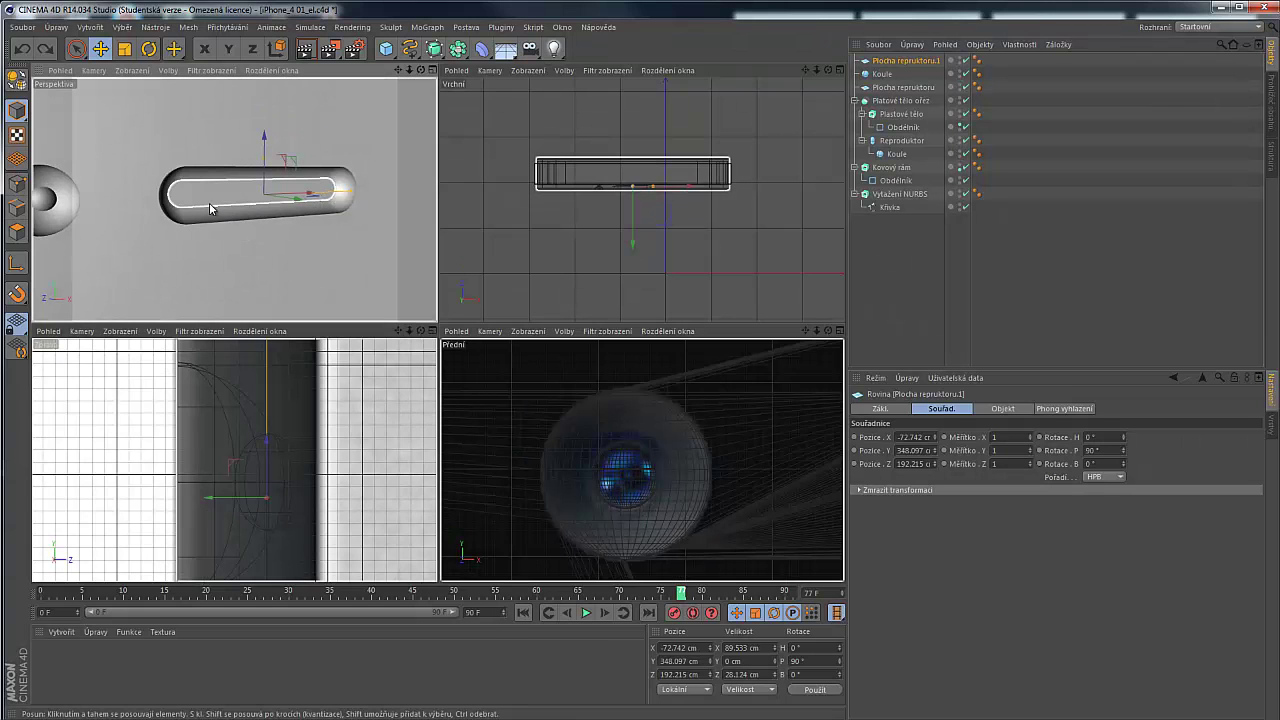
left_click_drag(312, 199, 92, 206)
scroll(177, 215, "down", 3)
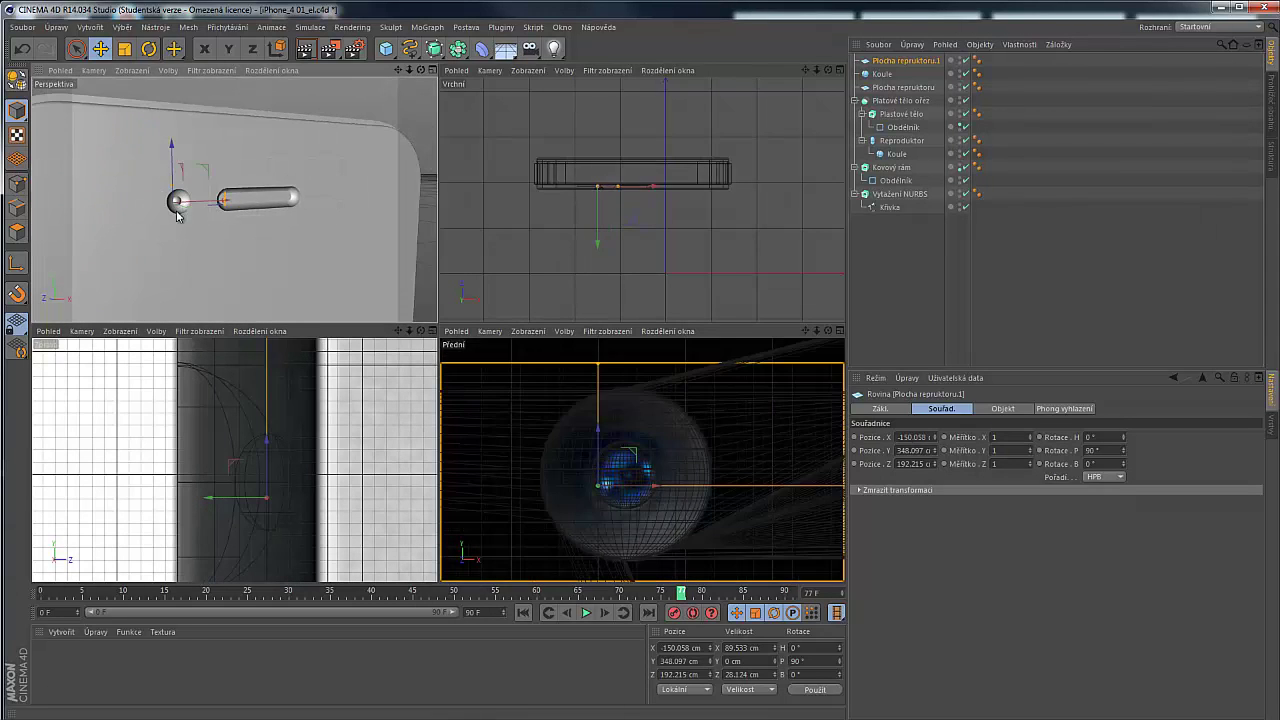
Move the plane copy forward to just inside the phone's front face, at about Z 185.79 cm
scroll(263, 457, "up", 3)
scroll(573, 460, "down", 2)
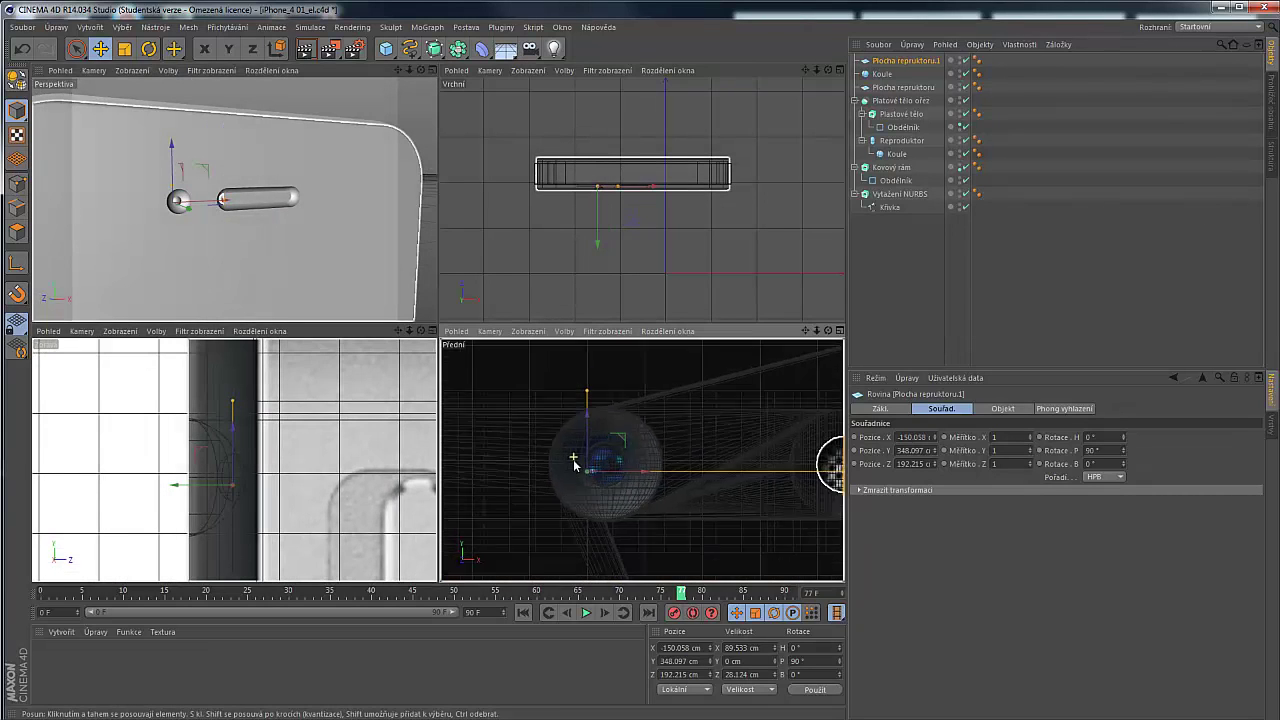
scroll(573, 460, "up", 8)
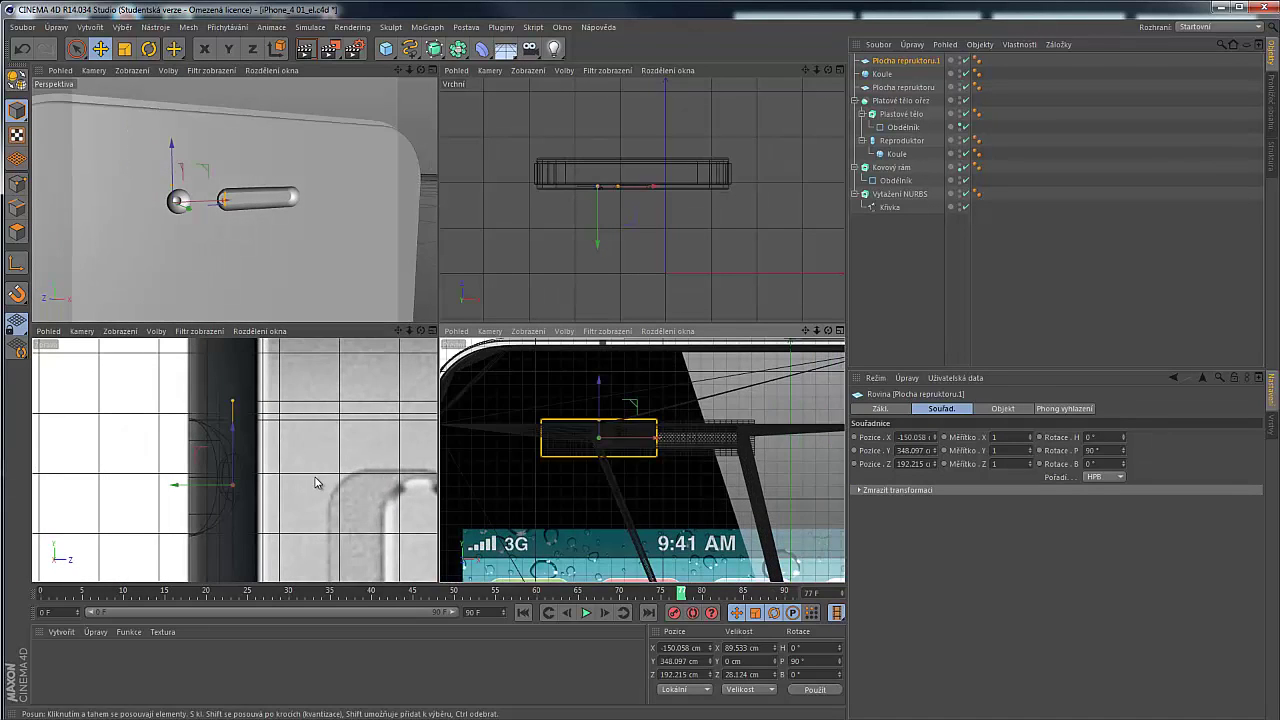
left_click_drag(214, 486, 150, 489)
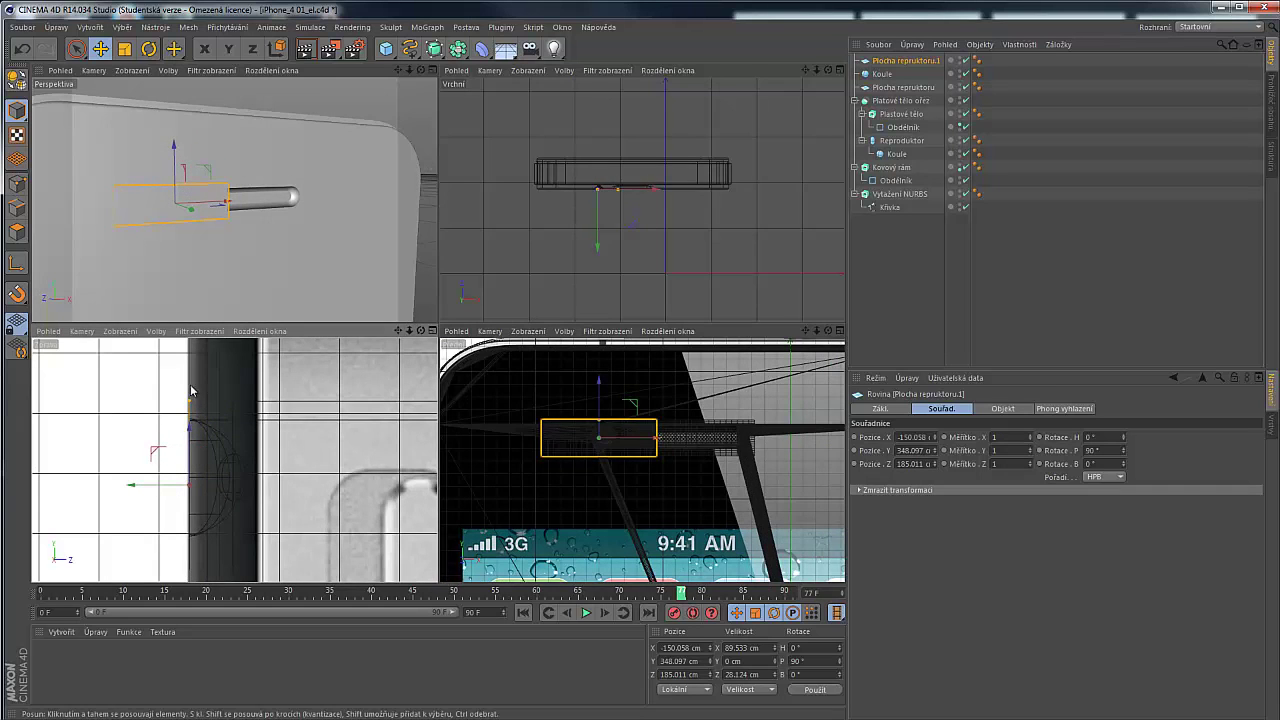
left_click(203, 198)
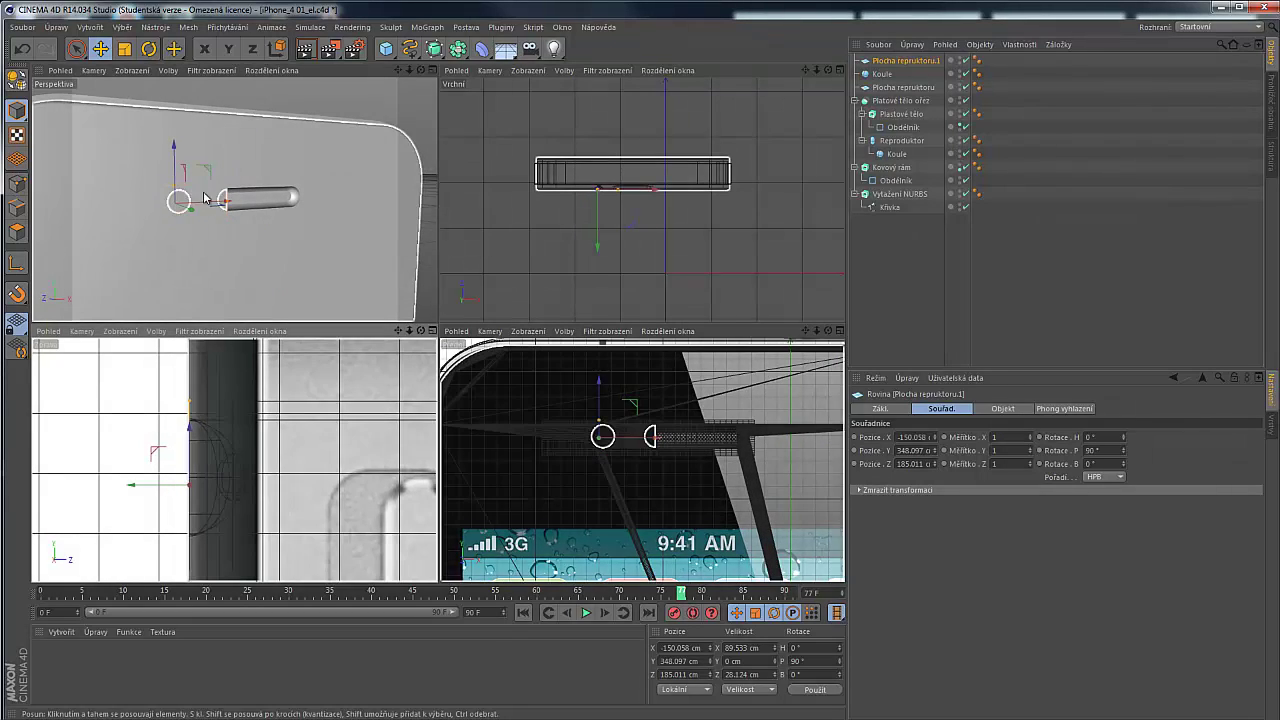
scroll(587, 437, "up", 4)
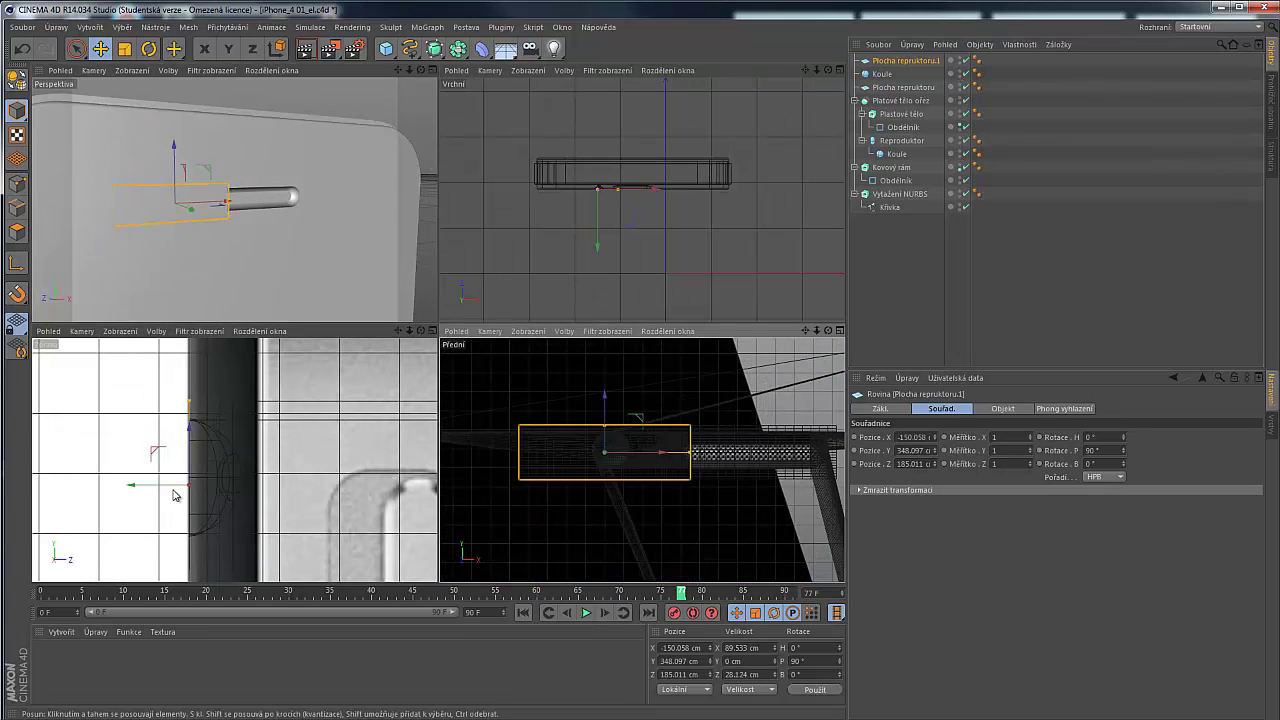
left_click_drag(168, 491, 174, 492)
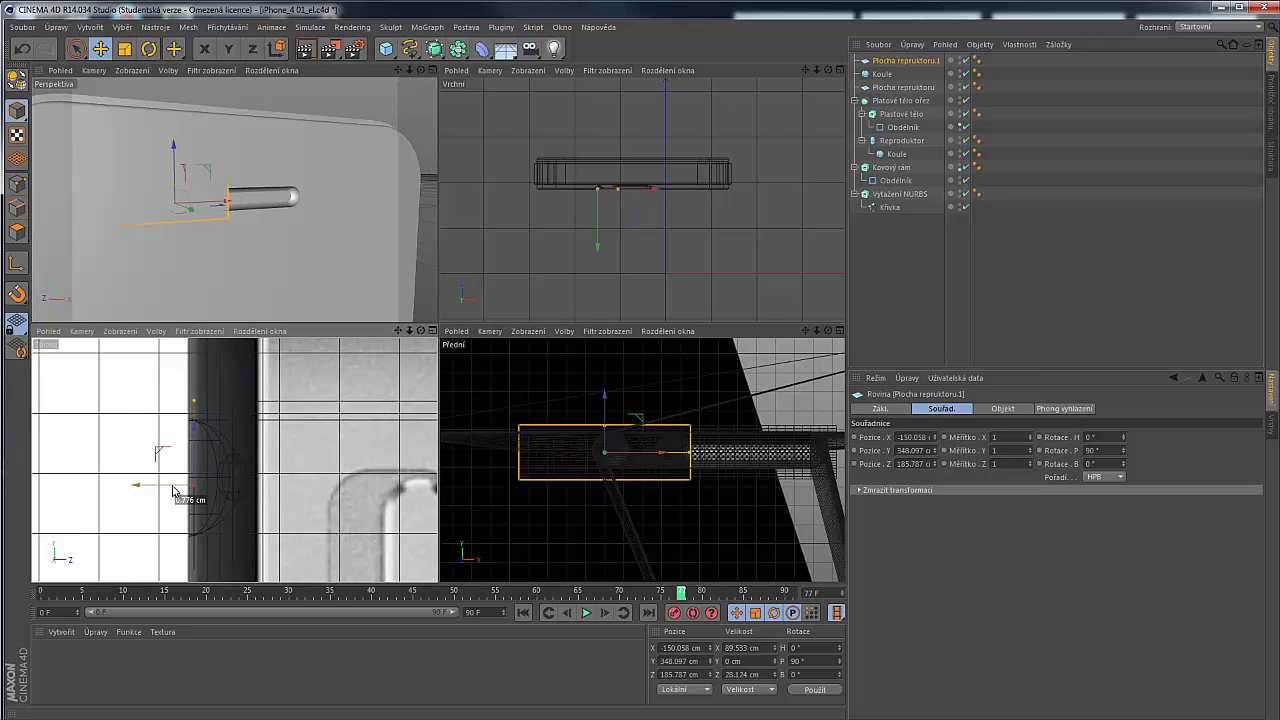
Resize the plane copy to about 28.13 by 26.05 cm and center it over the camera hole at about X -147.31, Y 349.23 cm
scroll(205, 200, "up", 6)
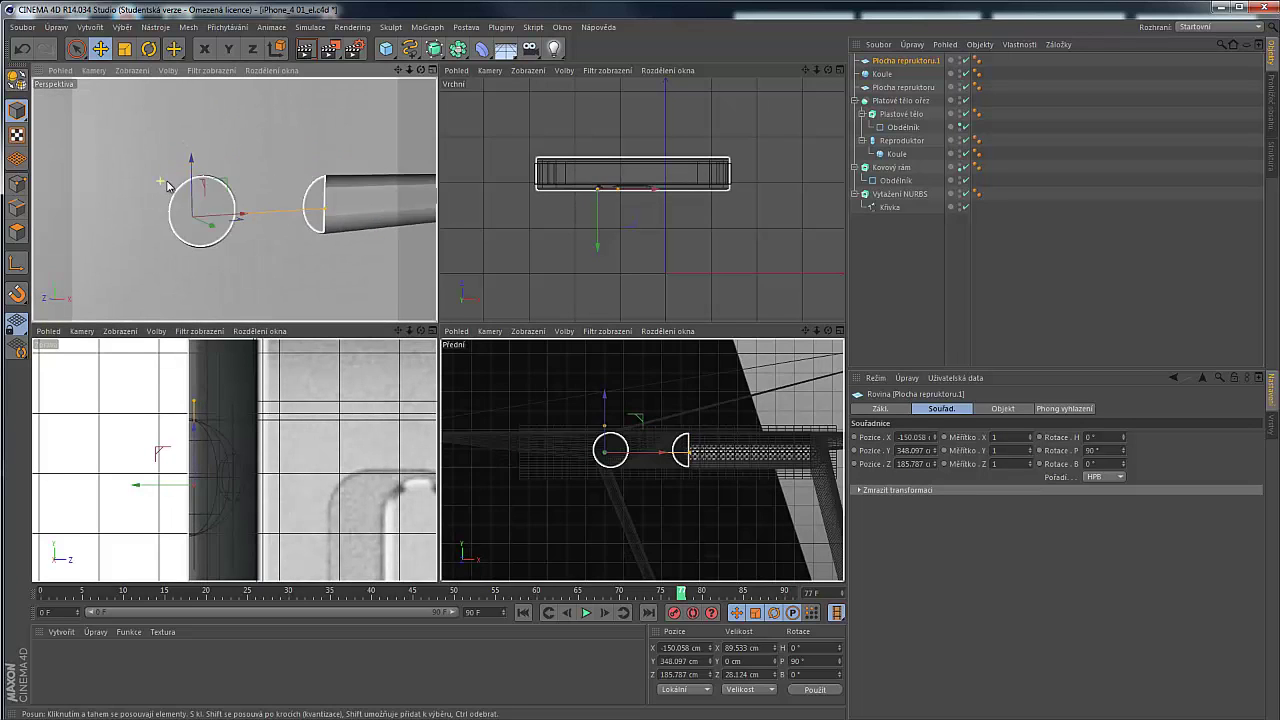
scroll(221, 207, "up", 4)
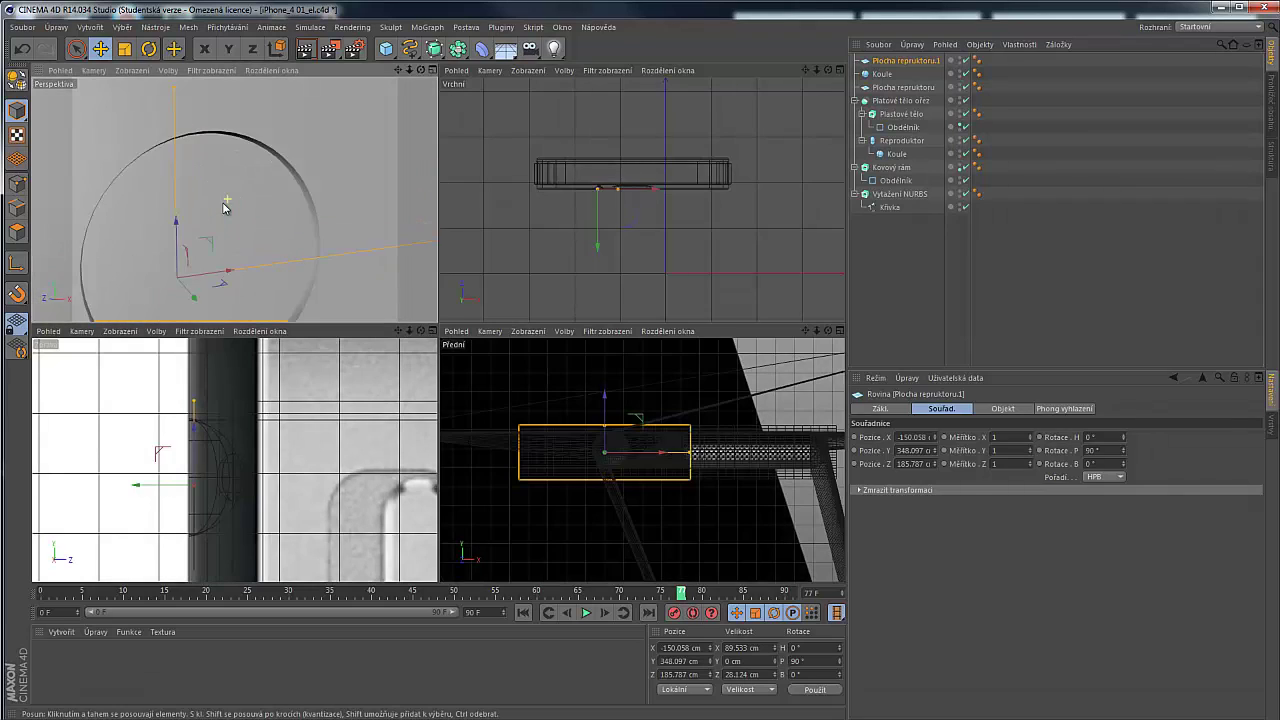
scroll(221, 207, "down", 2)
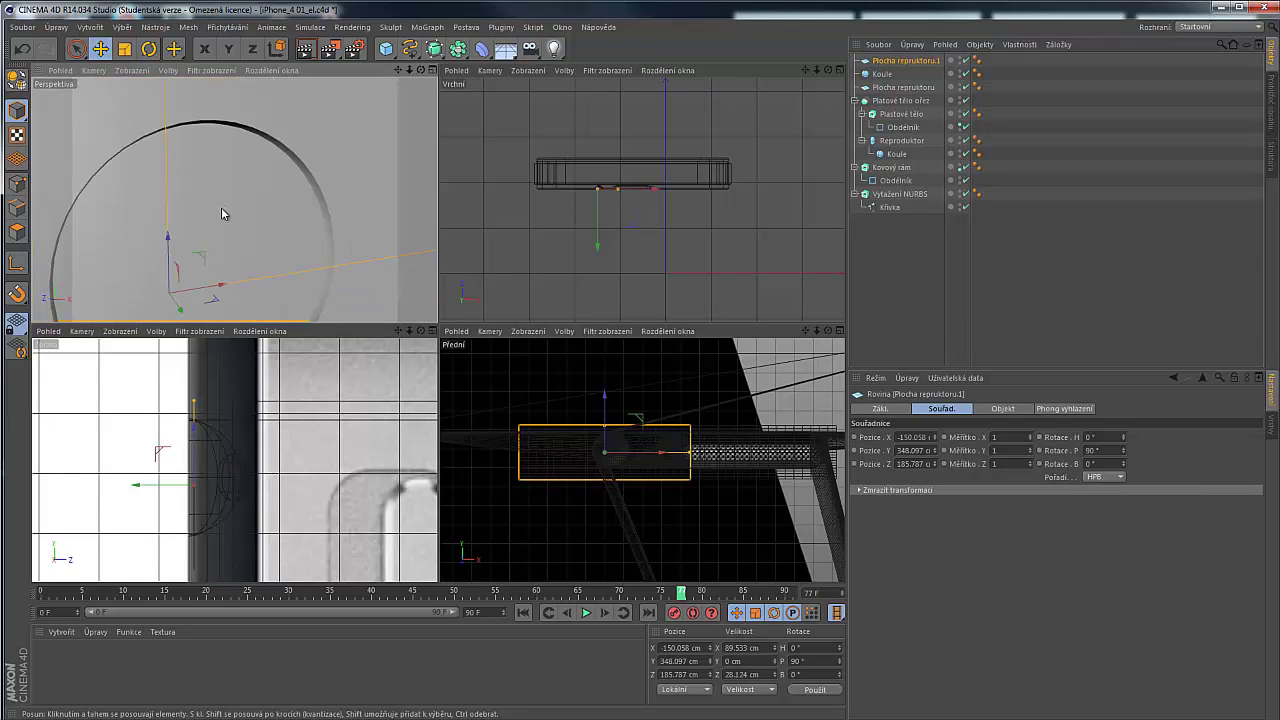
scroll(614, 450, "up", 1)
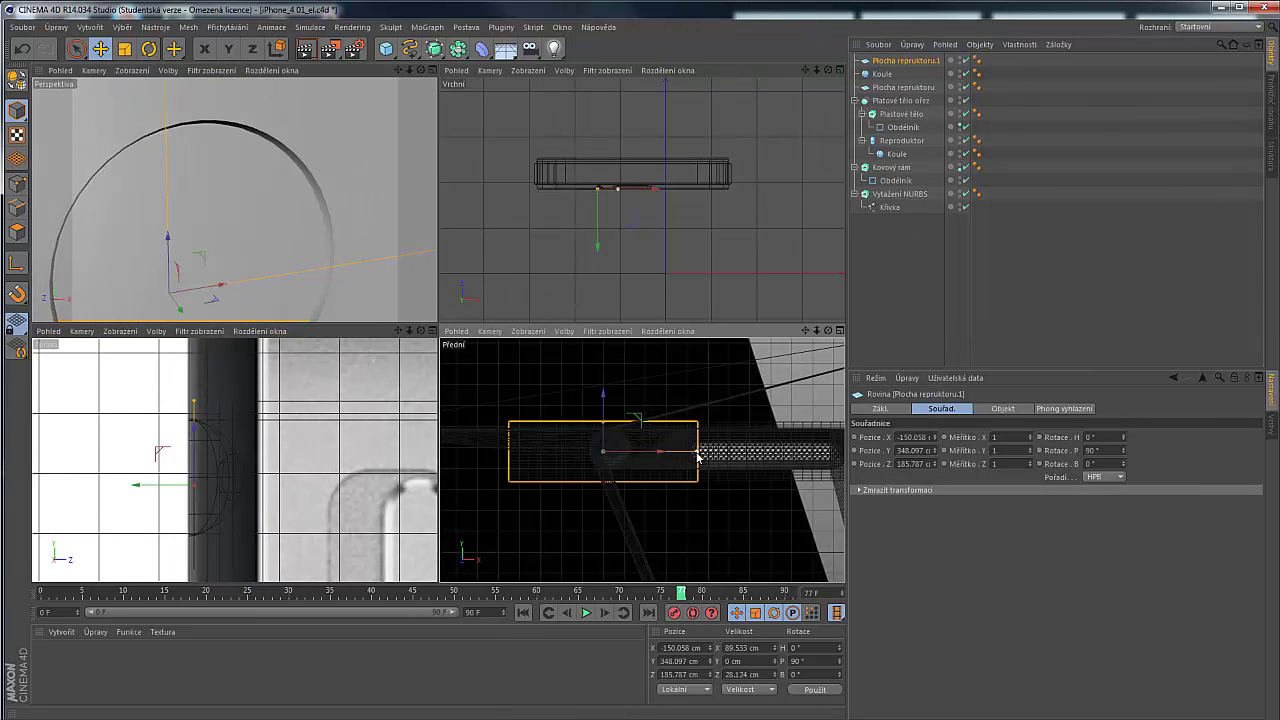
left_click_drag(698, 456, 601, 379)
scroll(621, 449, "up", 3)
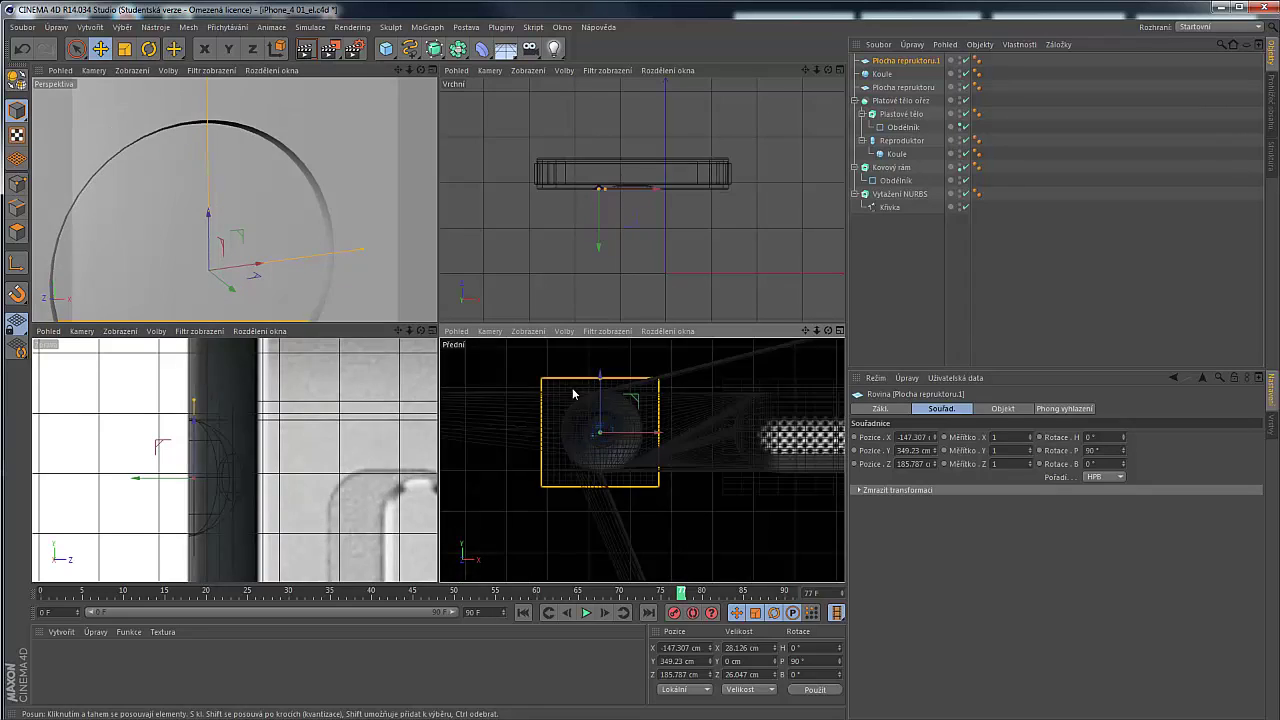
Nudge the plane copy over the camera cavity to about Z 185.08 cm and deselect it
left_click_drag(353, 280, 185, 262, "alt")
scroll(246, 231, "down", 6)
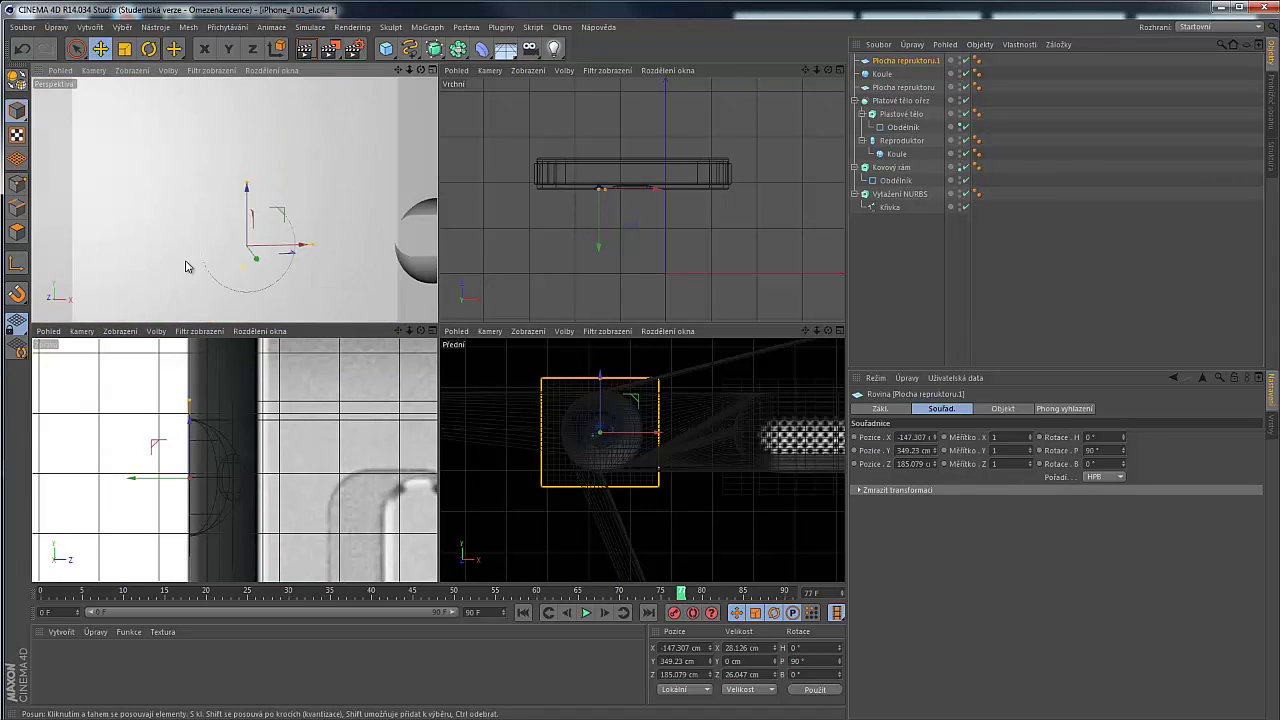
left_click(891, 285)
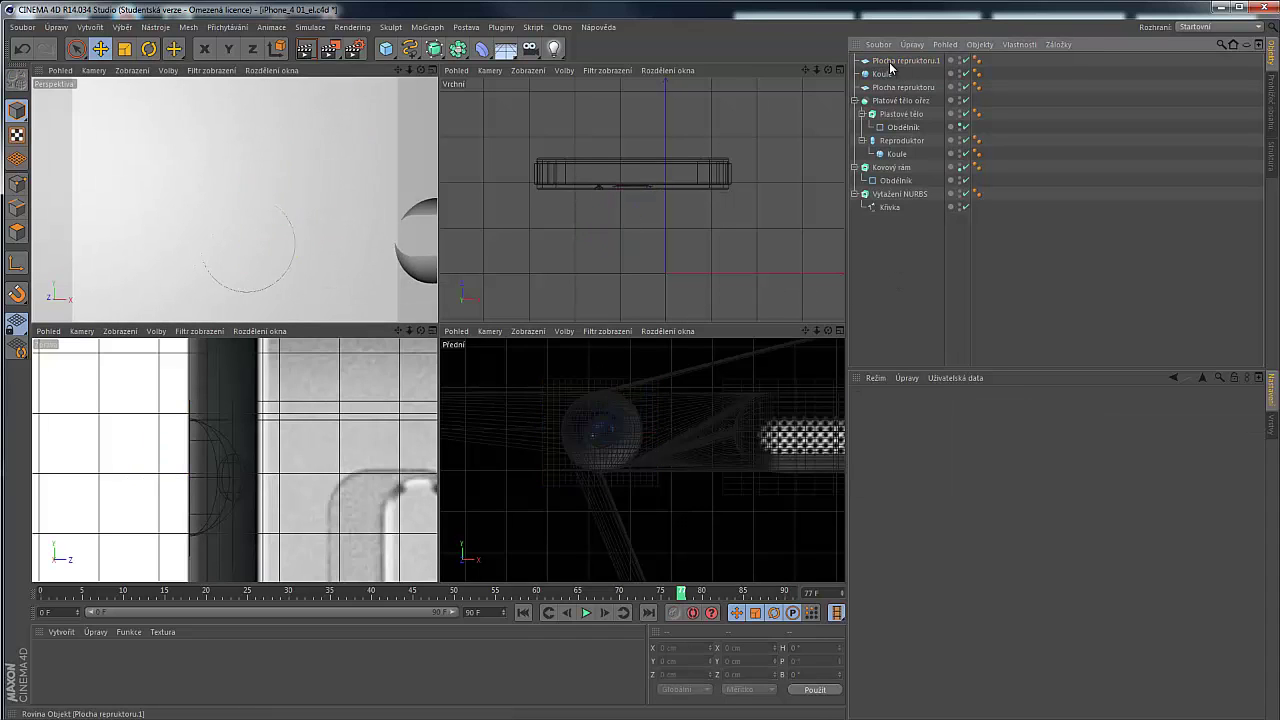
Rename the plane copy Plocha repruktoru.1 as "Sklo přední kamery"
double_click(890, 63)
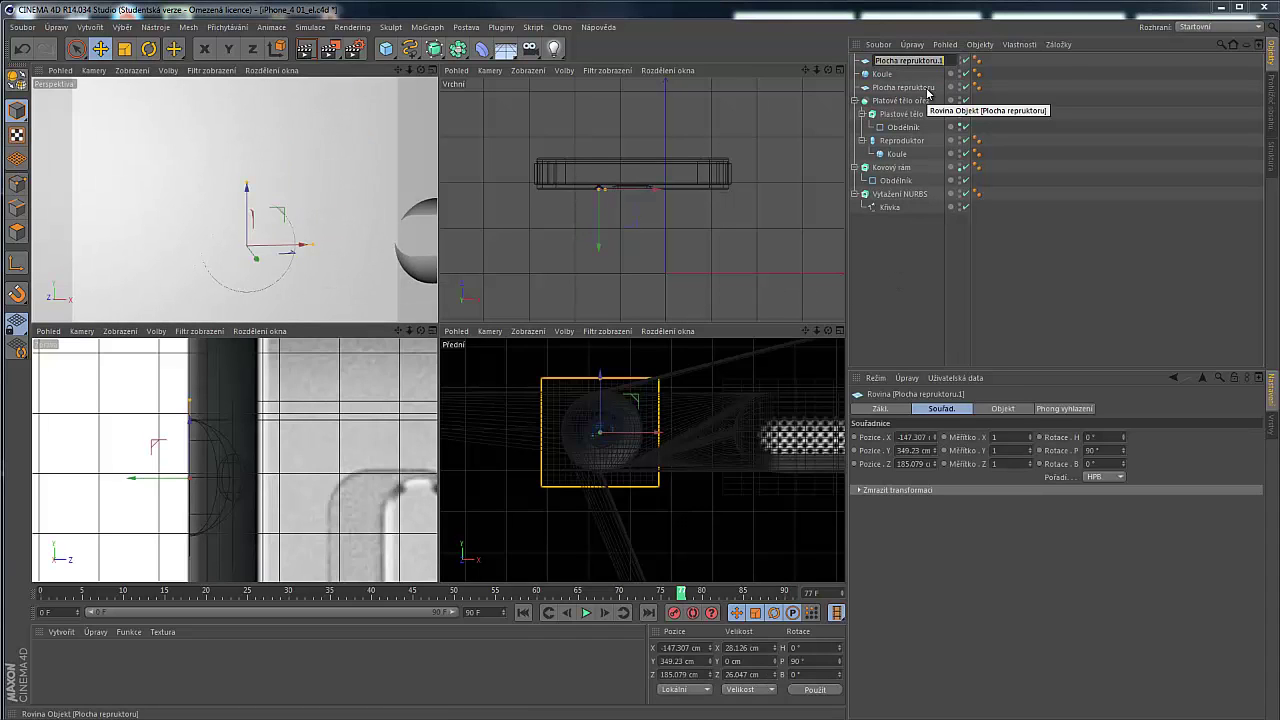
type("Sk")
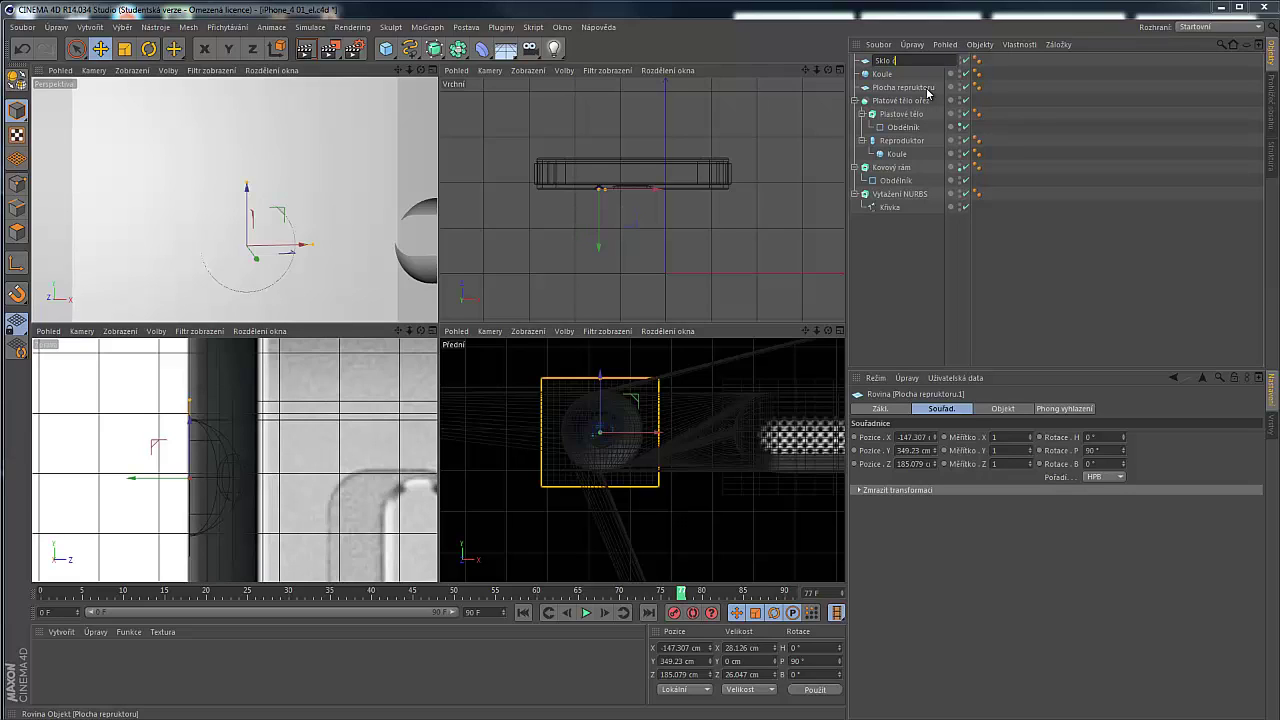
type("lo")
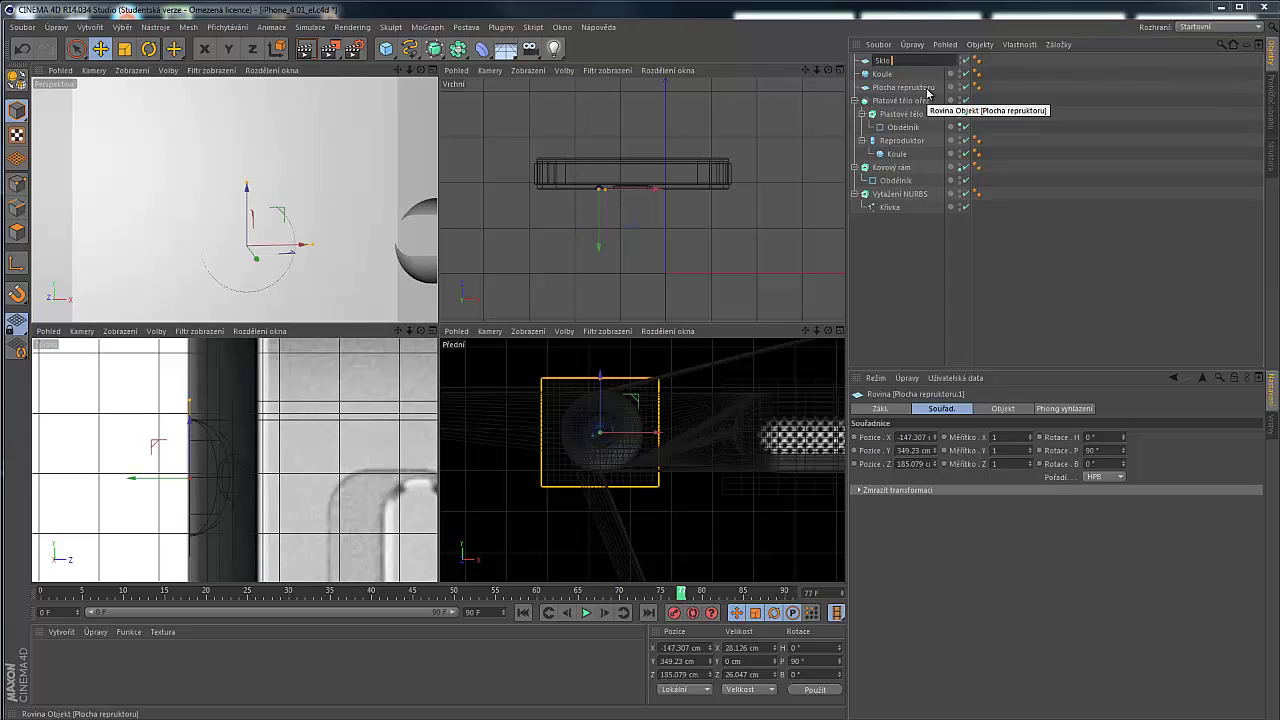
type(" pl")
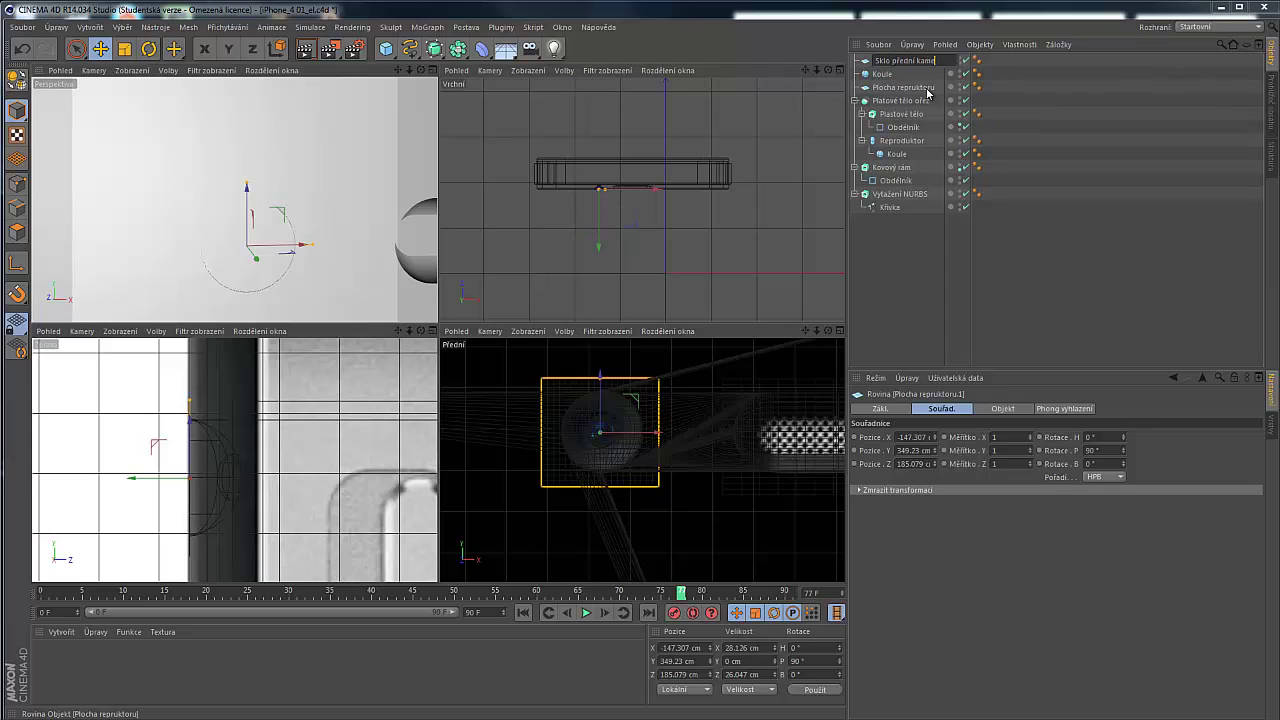
type("ední kamery")
key("Return")
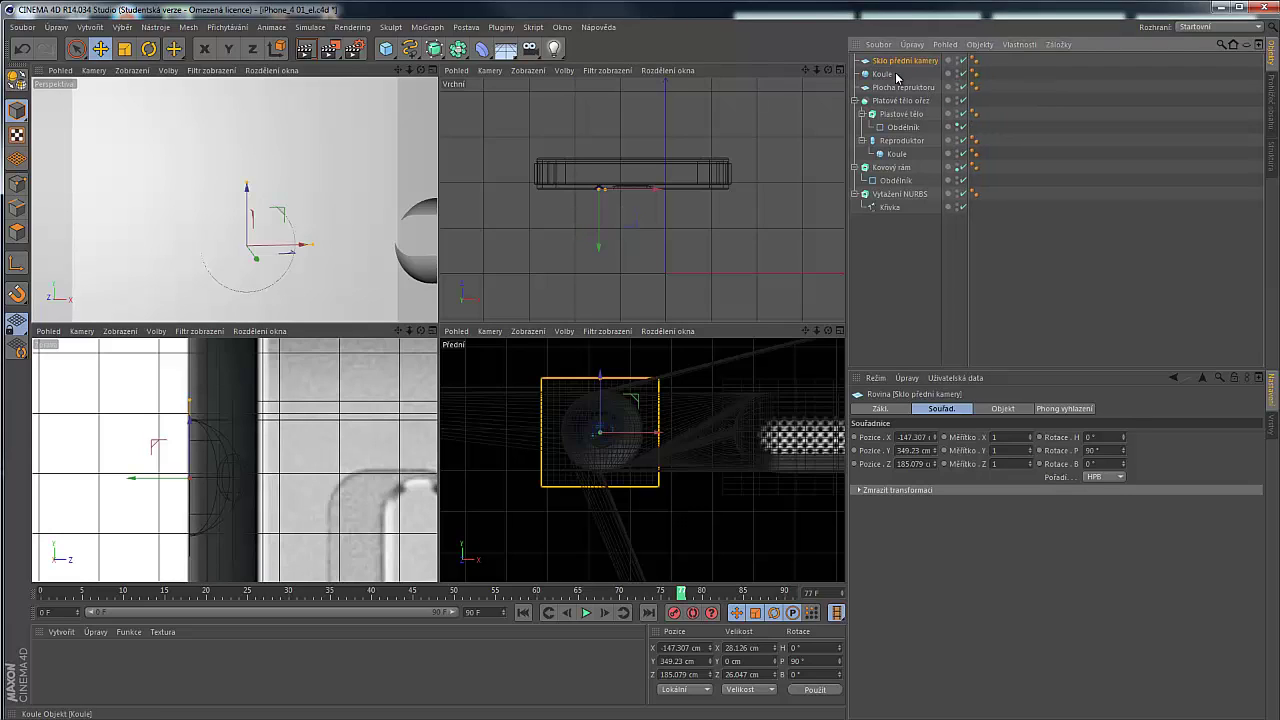
Rename the small top-level Koule sphere as "Čočka přední kamery"
left_click(881, 75)
double_click(881, 75)
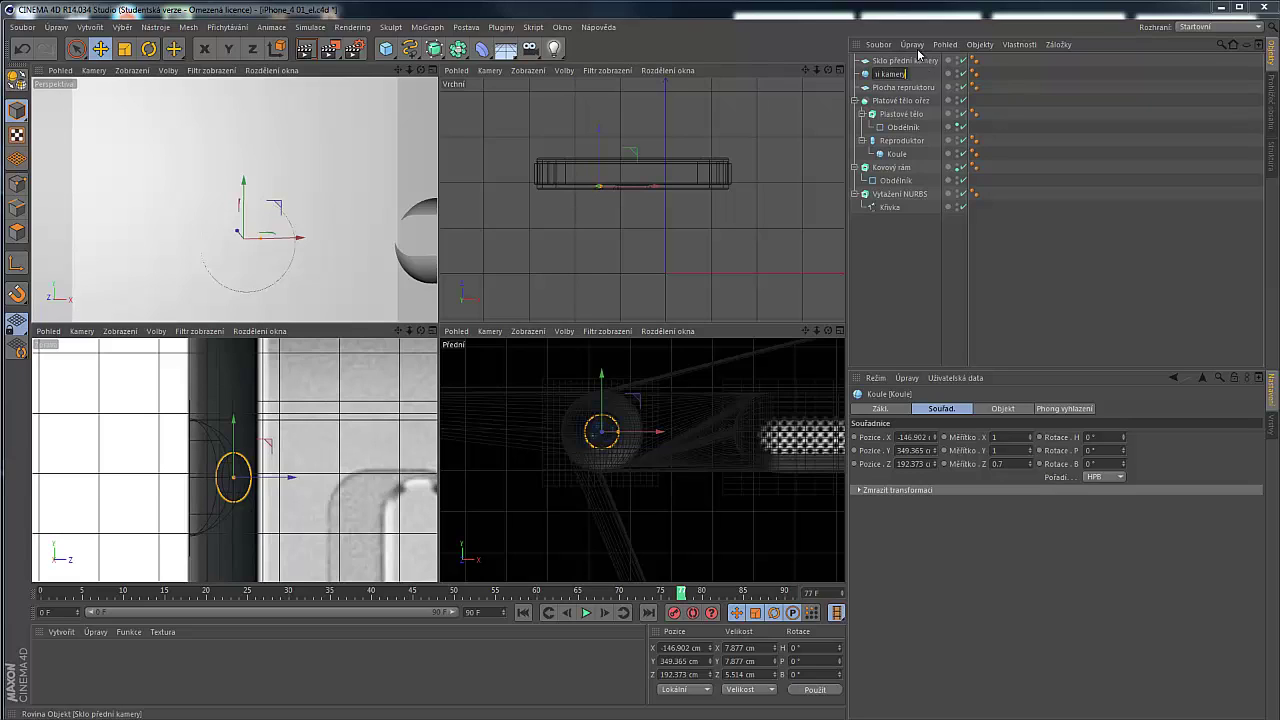
key("Return")
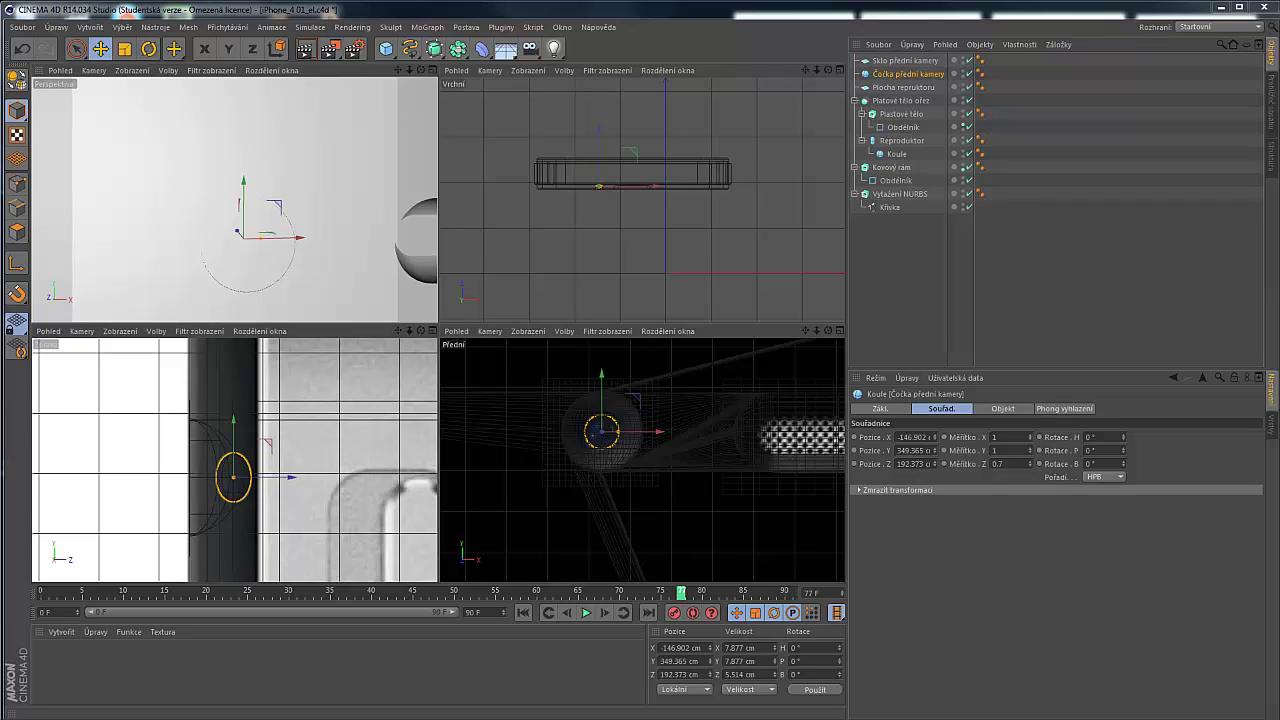
Rename the cutting sphere Koule under Reproduktor as "Přední kamera"
double_click(897, 155)
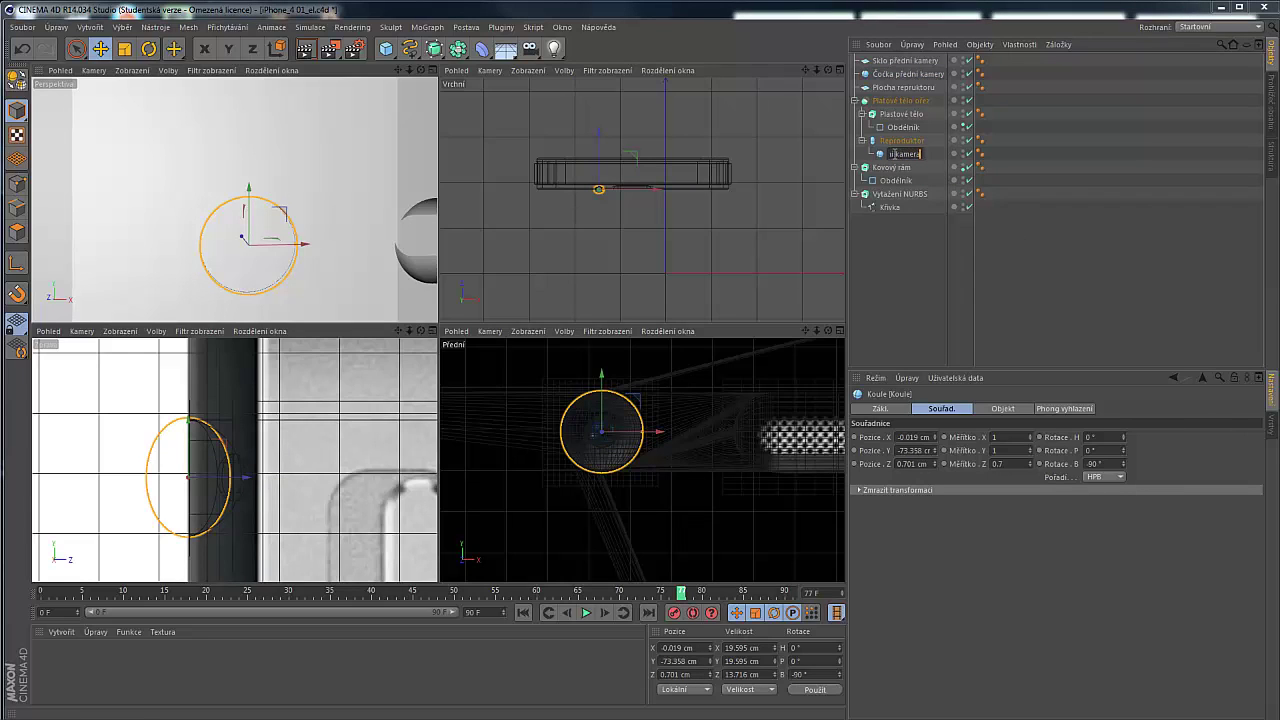
type("Přední kamera")
key("Return")
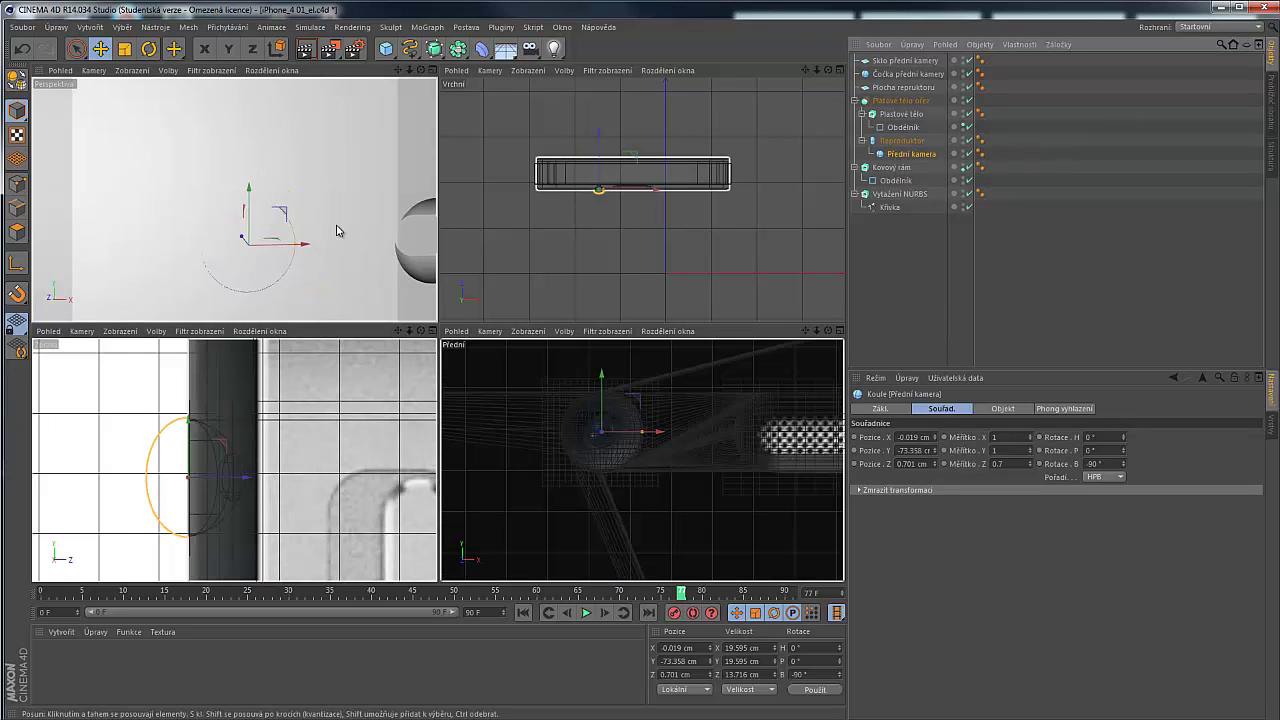
Add a cube and move it onto the phone's side edge at about X -284.15, Z 215.31 cm
scroll(310, 195, "down", 10)
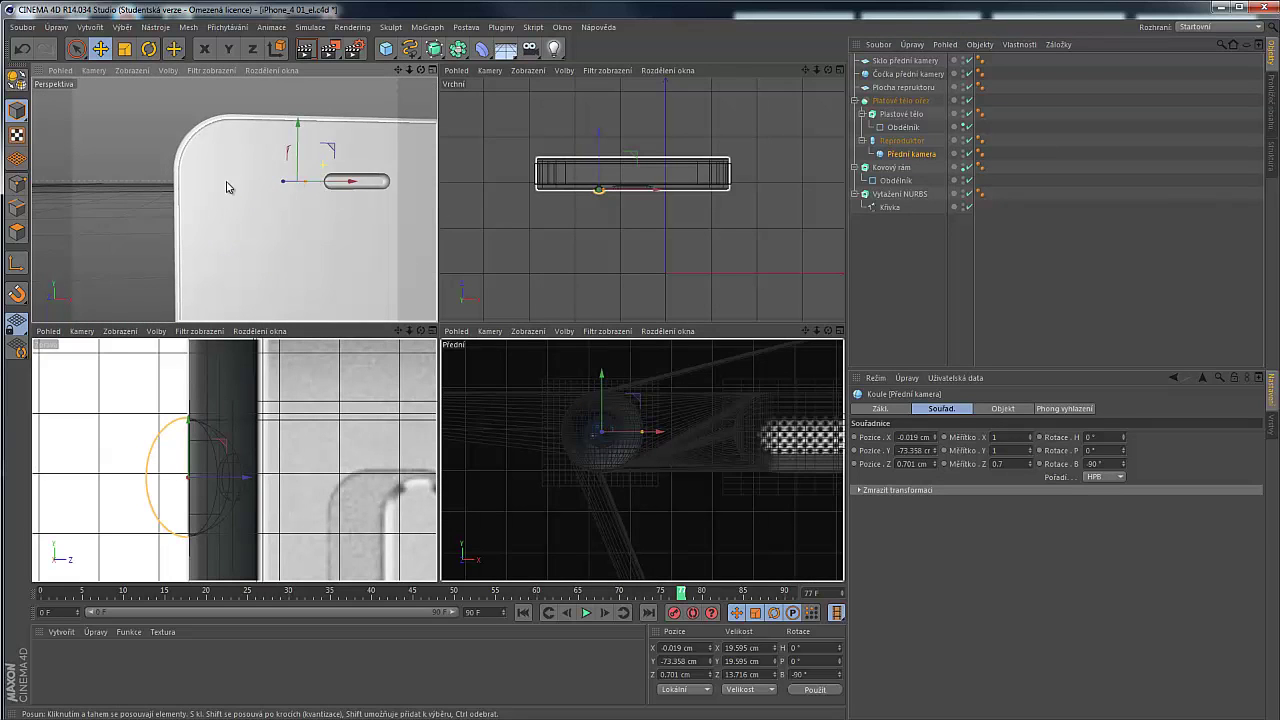
right_click_drag(128, 207, 186, 178, "alt")
left_click_drag(234, 200, 363, 124, "alt")
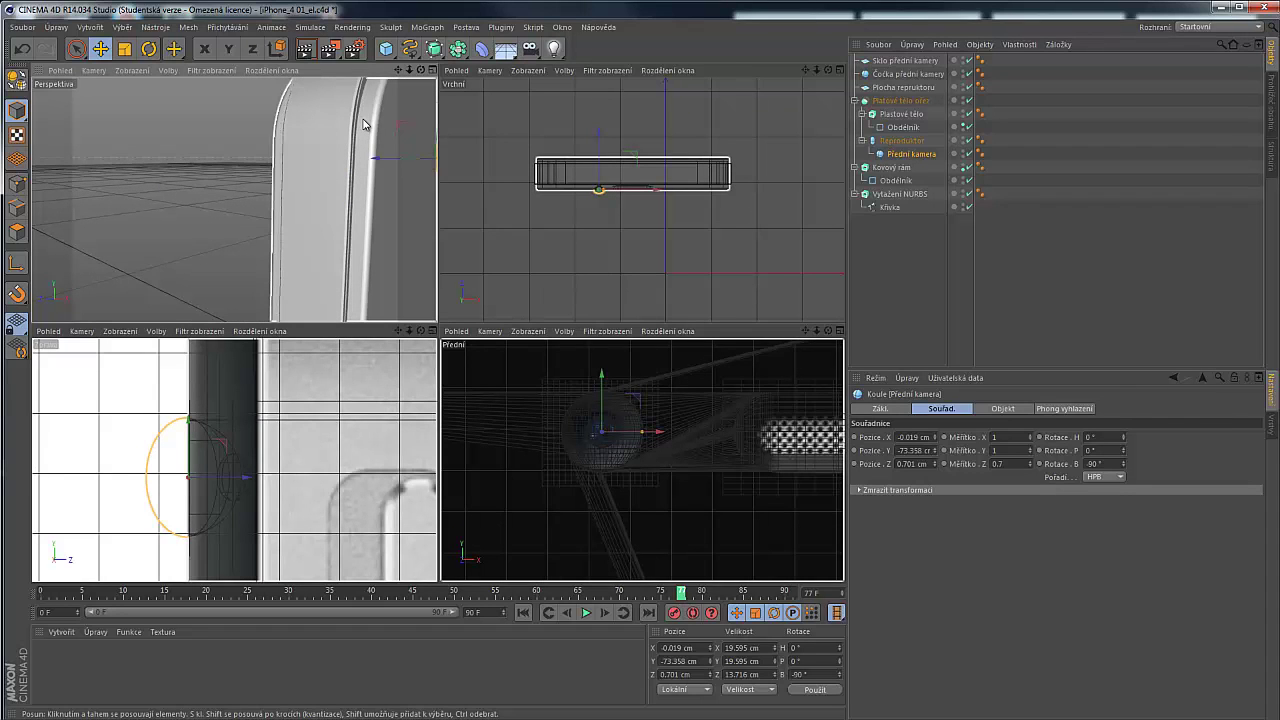
left_click_drag(358, 119, 283, 149, "alt")
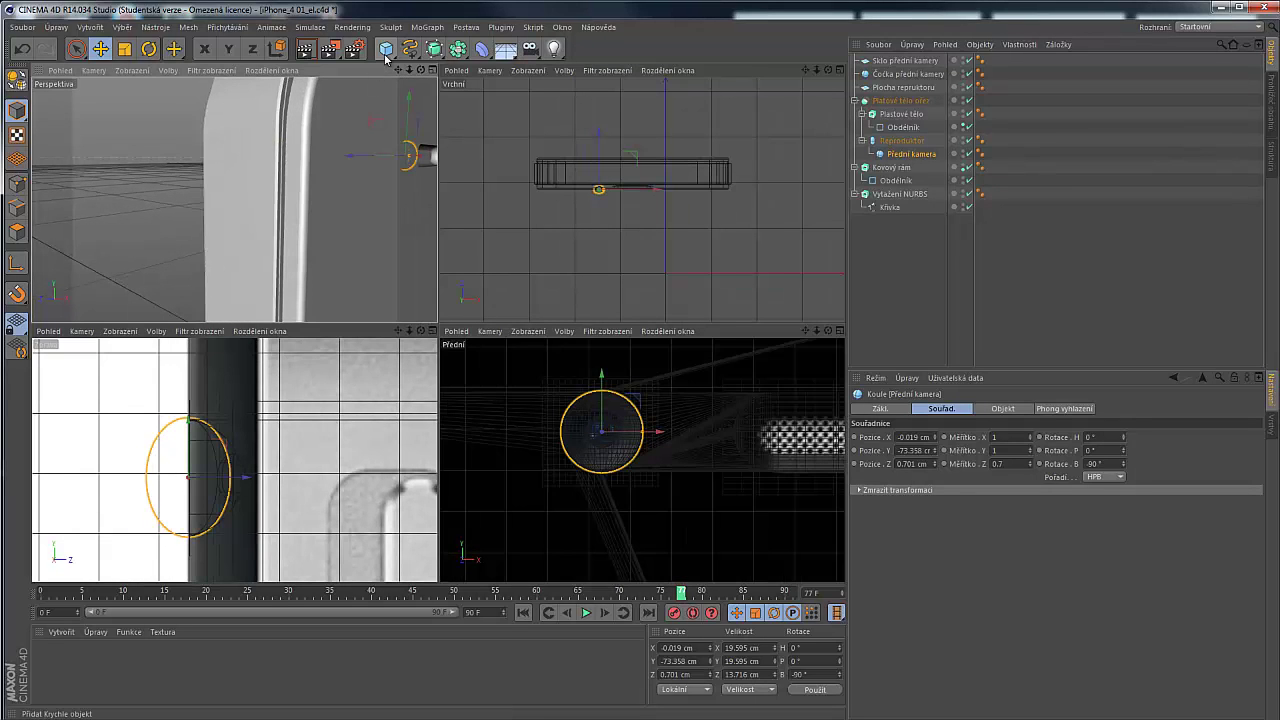
left_click(386, 54)
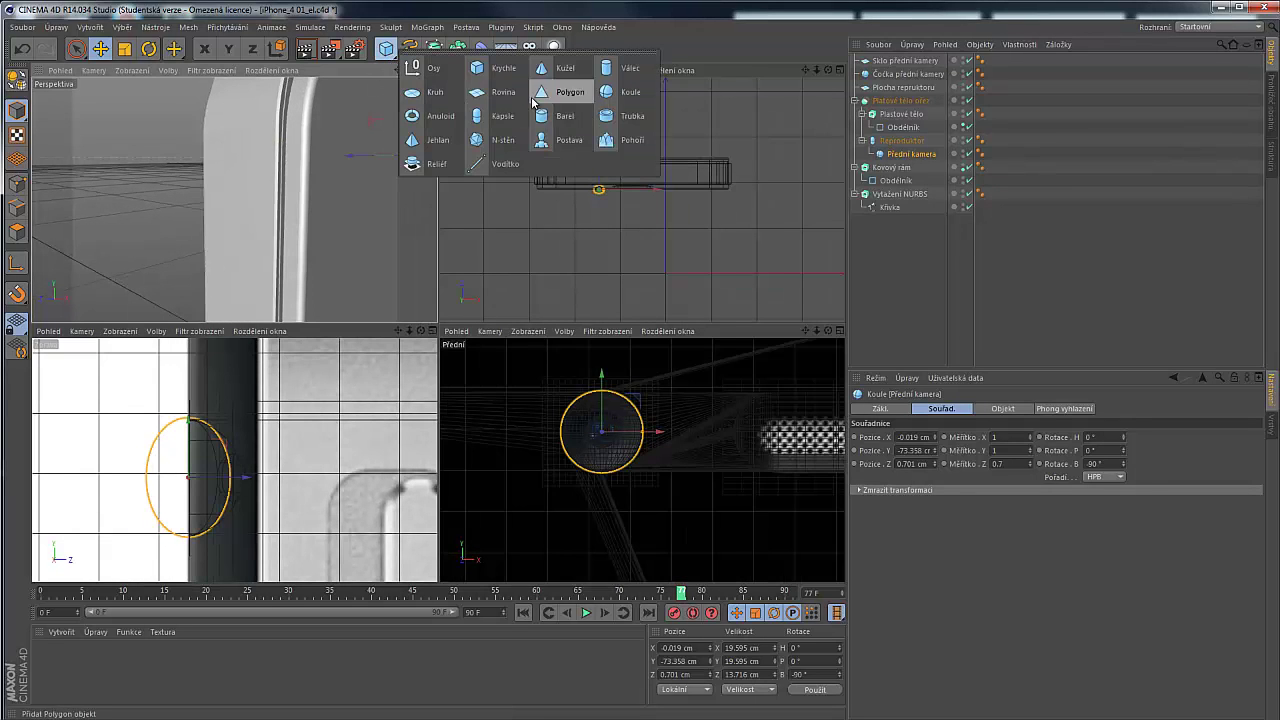
left_click(500, 73)
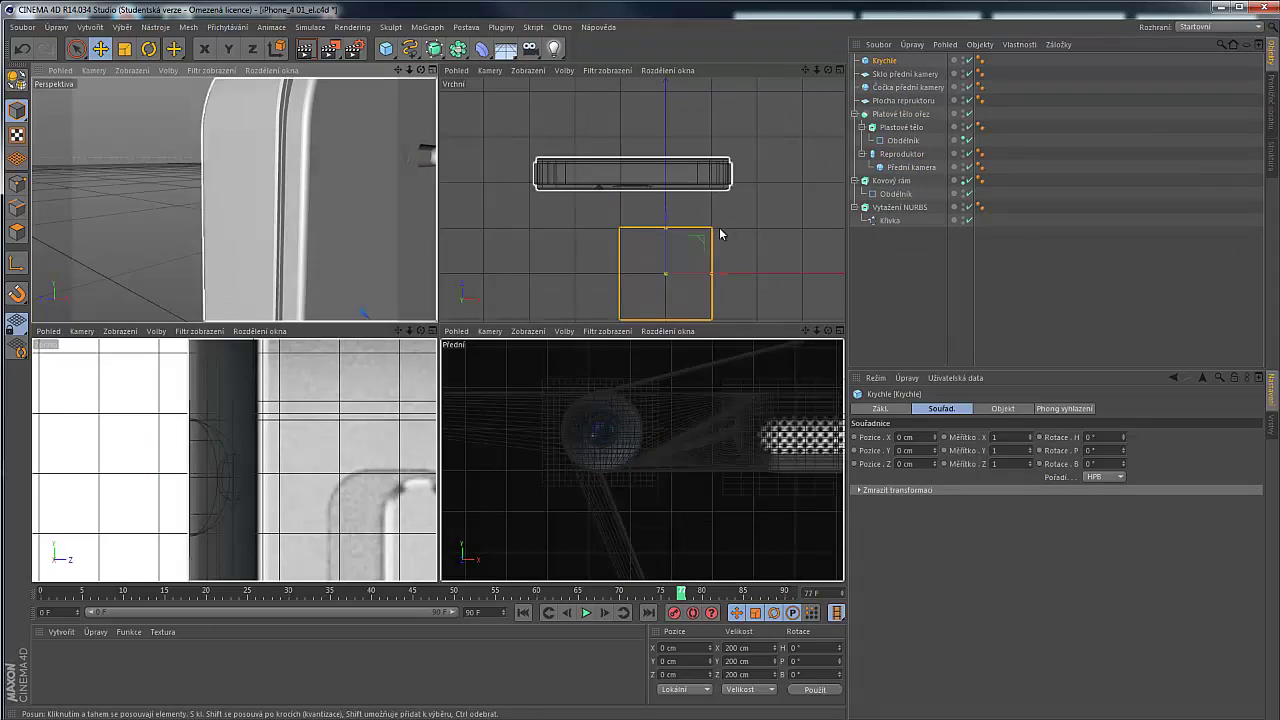
left_click_drag(725, 268, 536, 147)
Raise the cube along the phone's side to the mute switch area, at about Y 328.57 cm
scroll(515, 464, "down", 15)
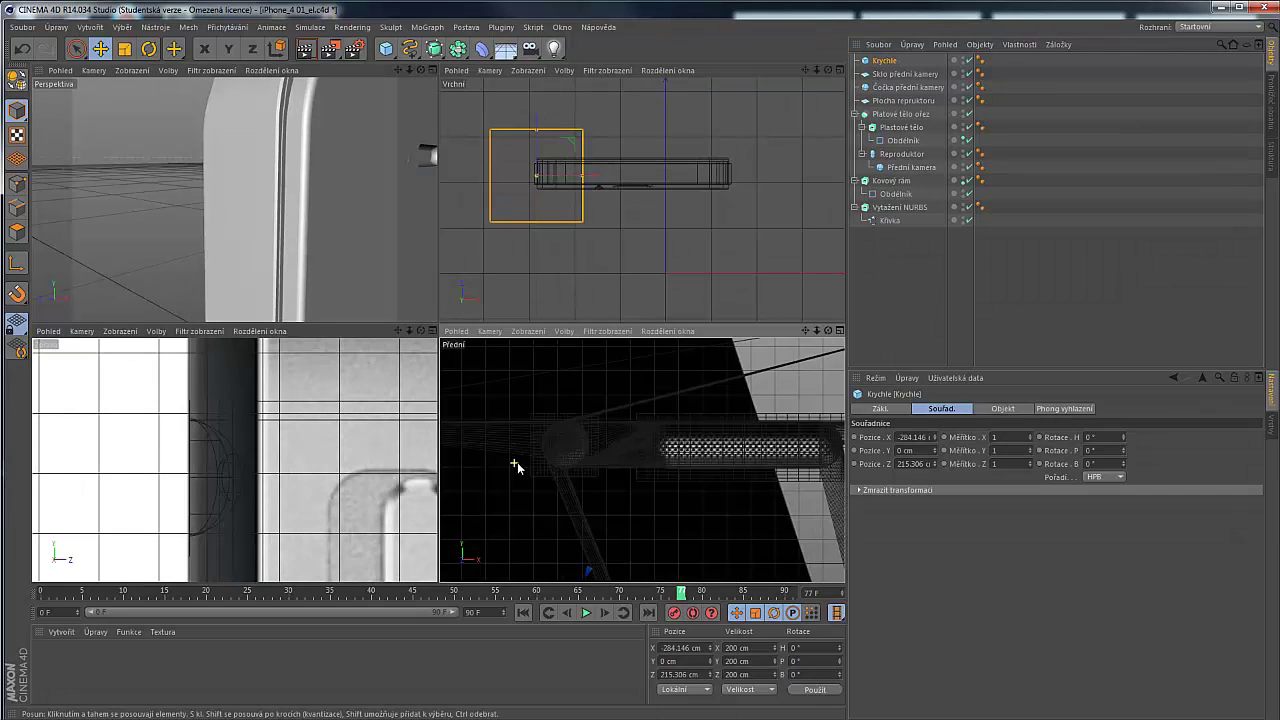
scroll(604, 443, "down", 4)
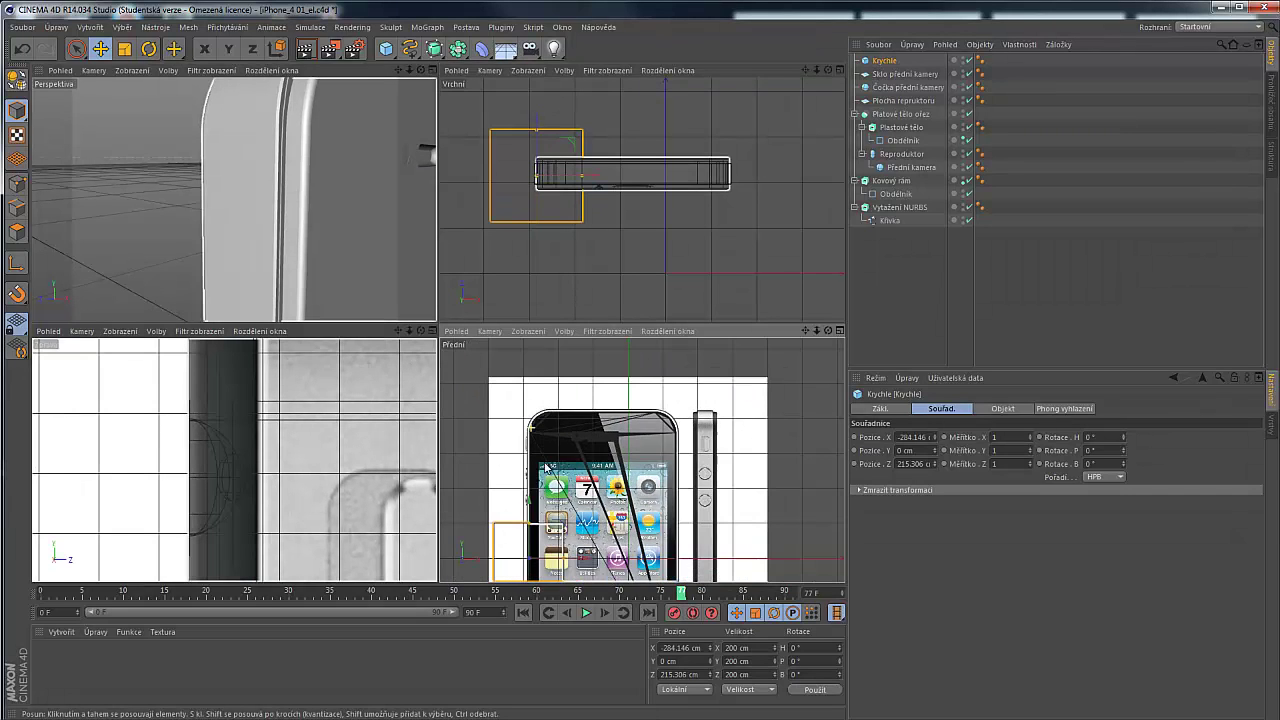
scroll(525, 542, "down", 5)
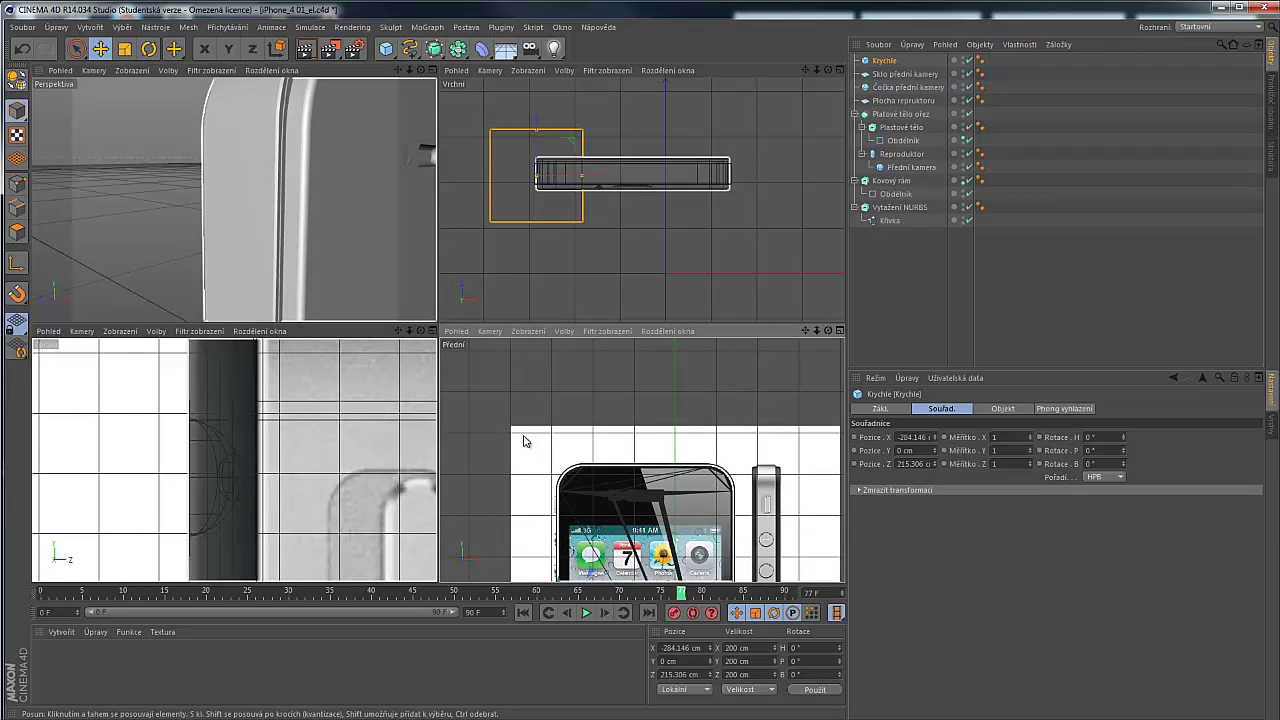
scroll(533, 543, "up", 4)
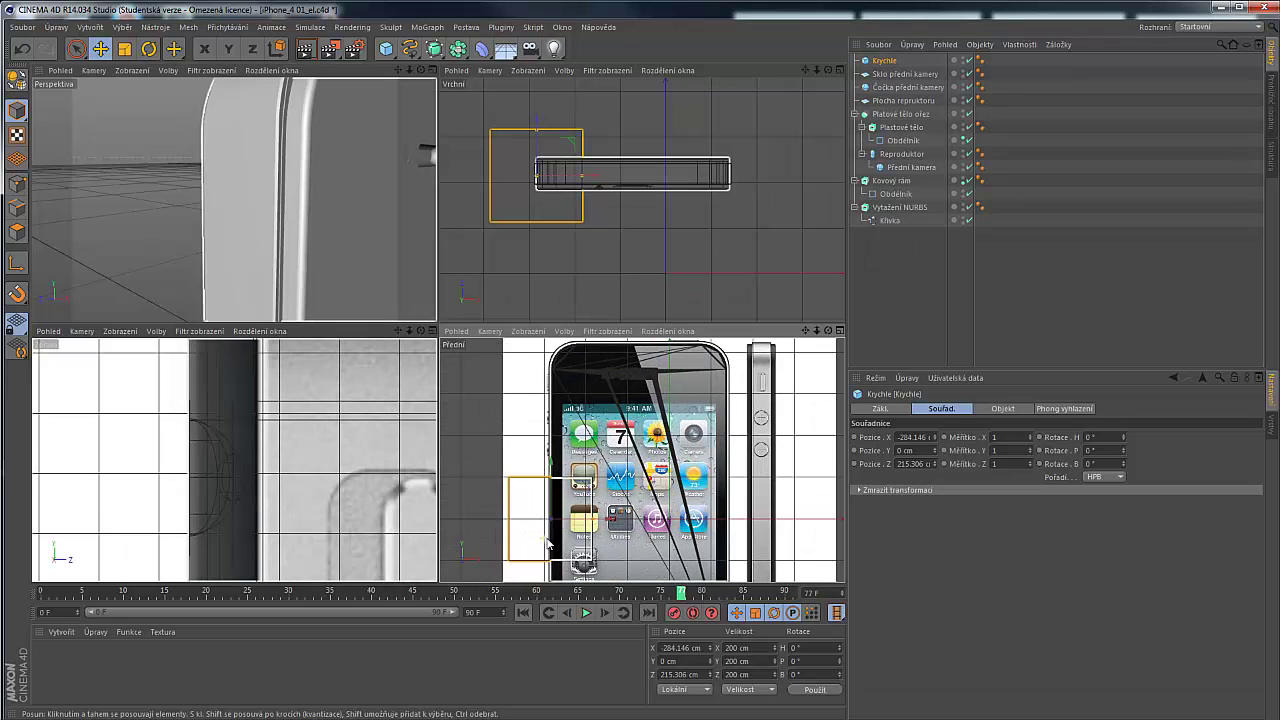
middle_click(530, 500)
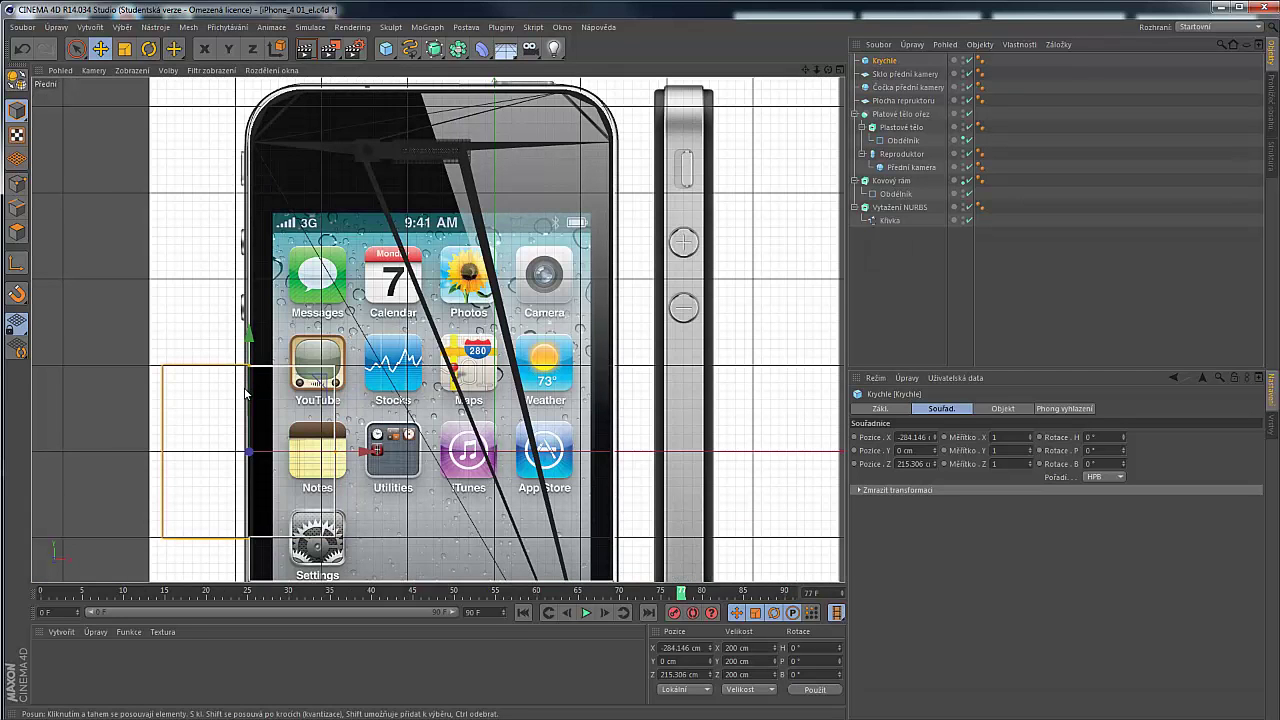
left_click_drag(251, 112, 251, 50)
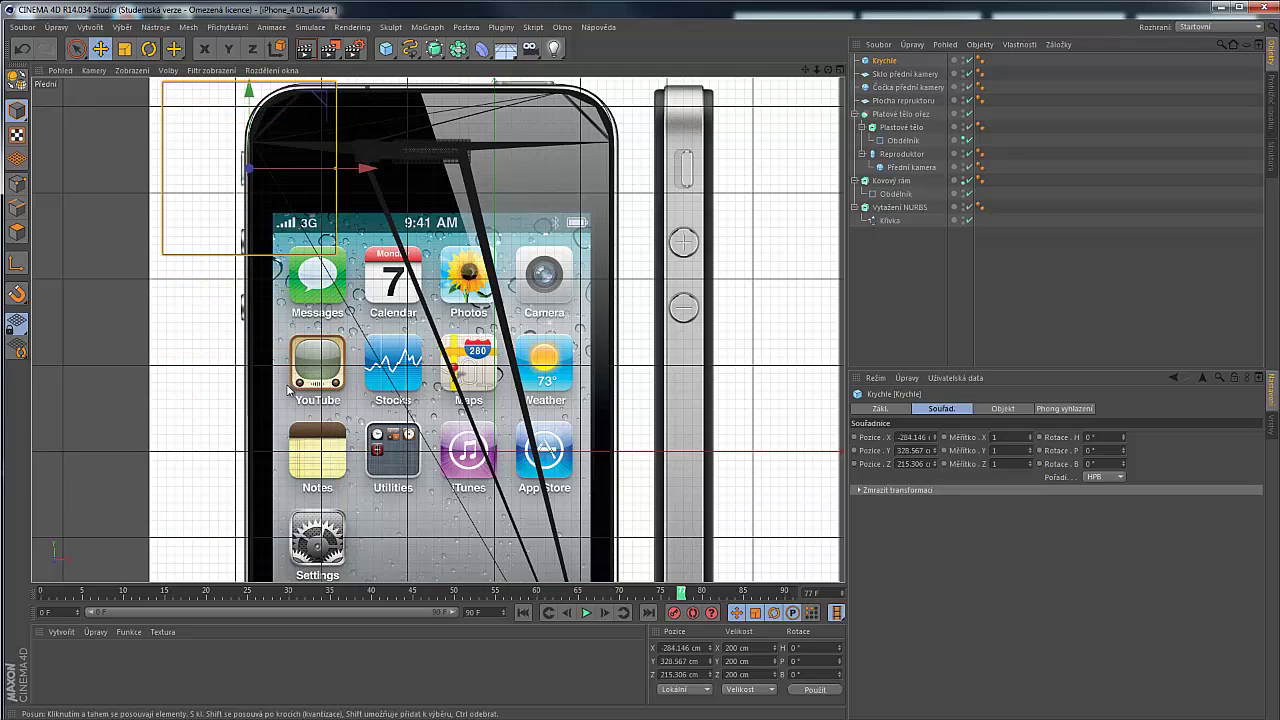
Shrink the cube in the front view to about 63.5 cm wide and 82.92 cm high
scroll(446, 445, "down", 5)
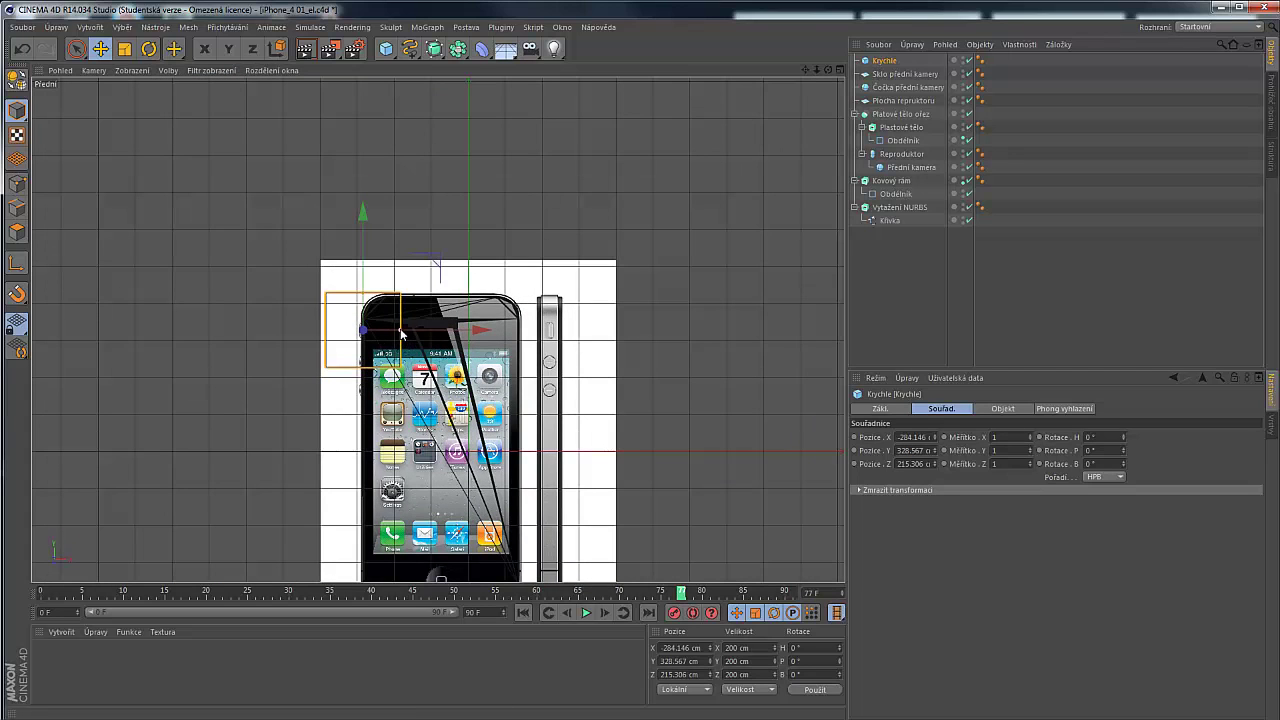
left_click_drag(401, 333, 364, 315)
middle_click(364, 325)
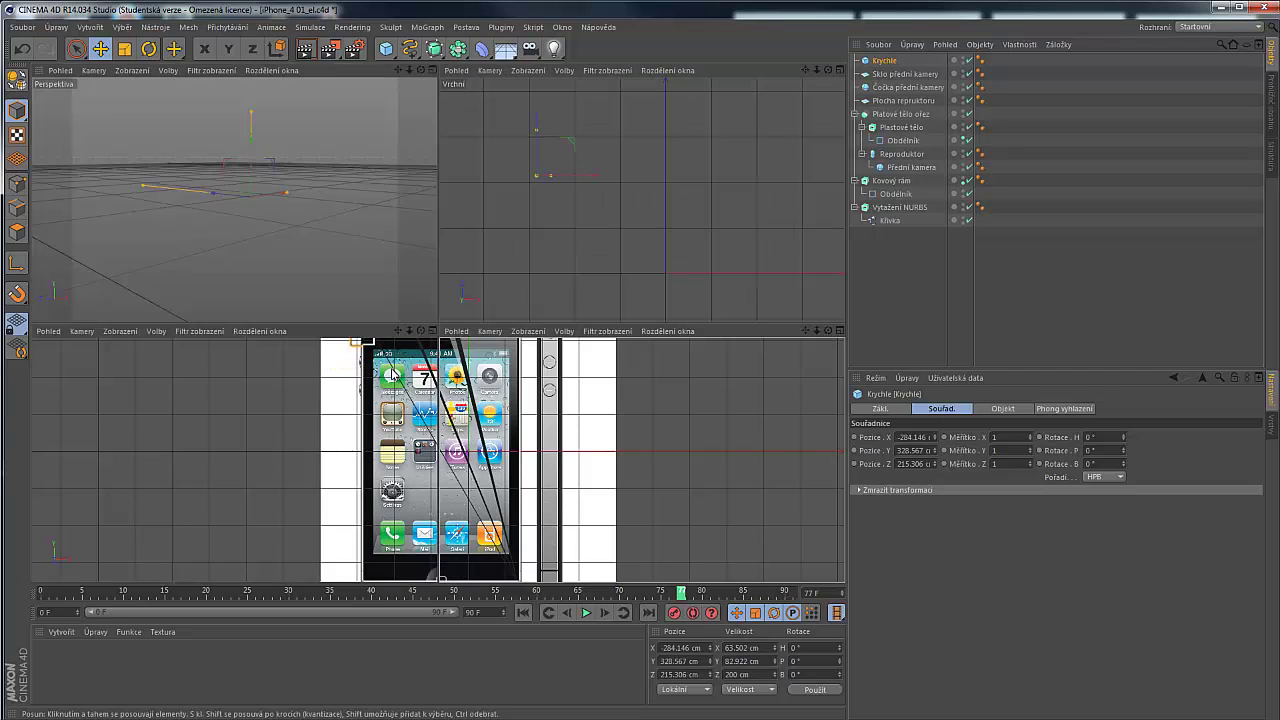
Reduce the cube's depth to about 22.84 cm and center it at about Z 219.19 cm over the mute switch recess
scroll(255, 478, "down", 6)
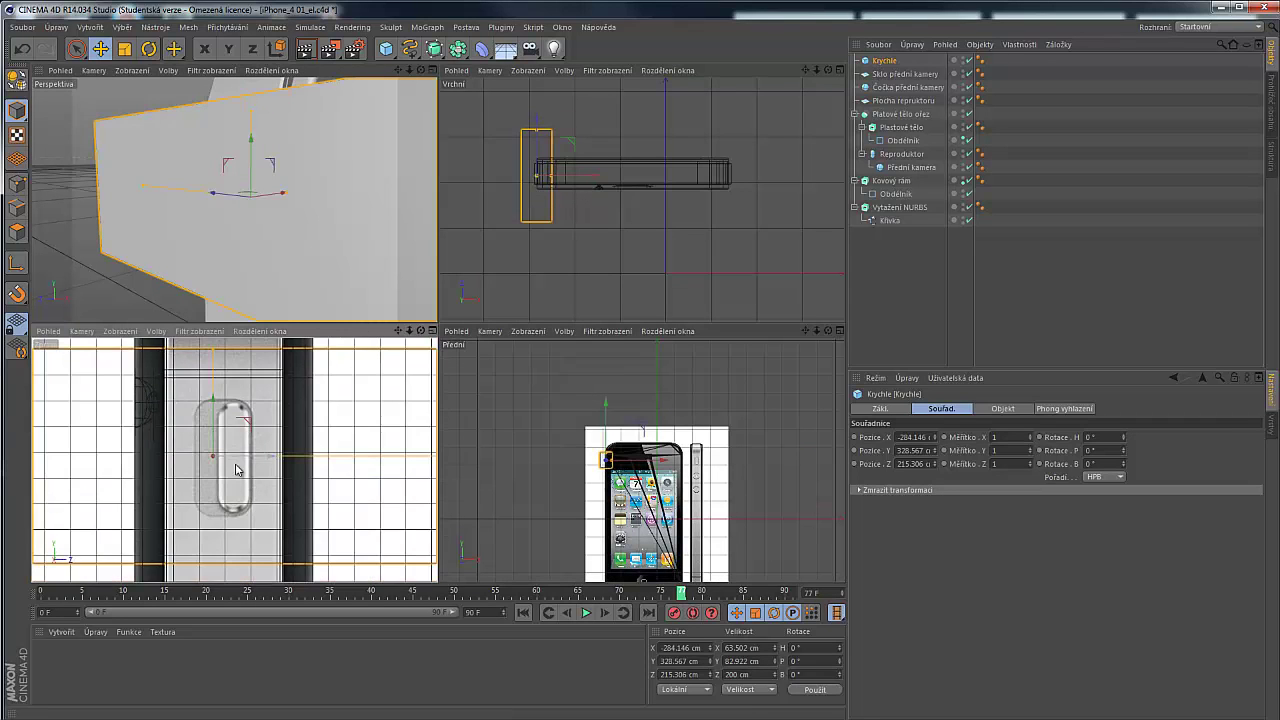
scroll(242, 477, "down", 2)
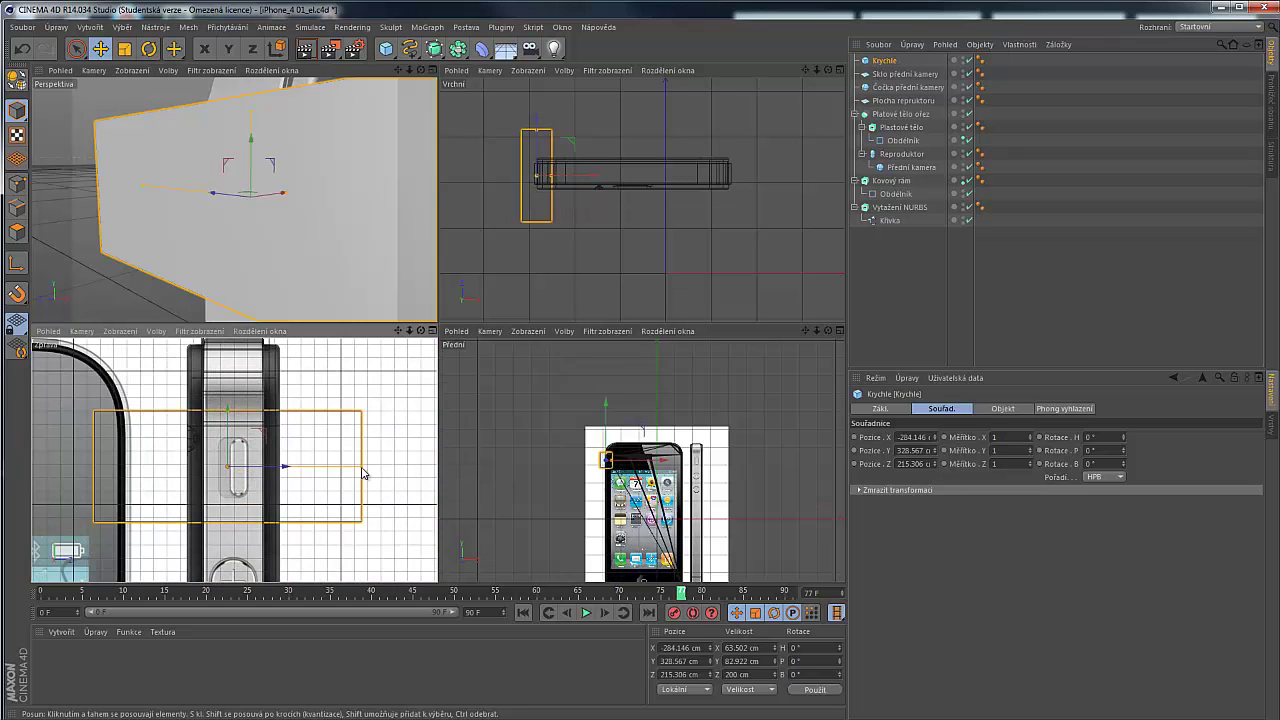
left_click_drag(363, 473, 284, 469)
scroll(245, 492, "up", 1)
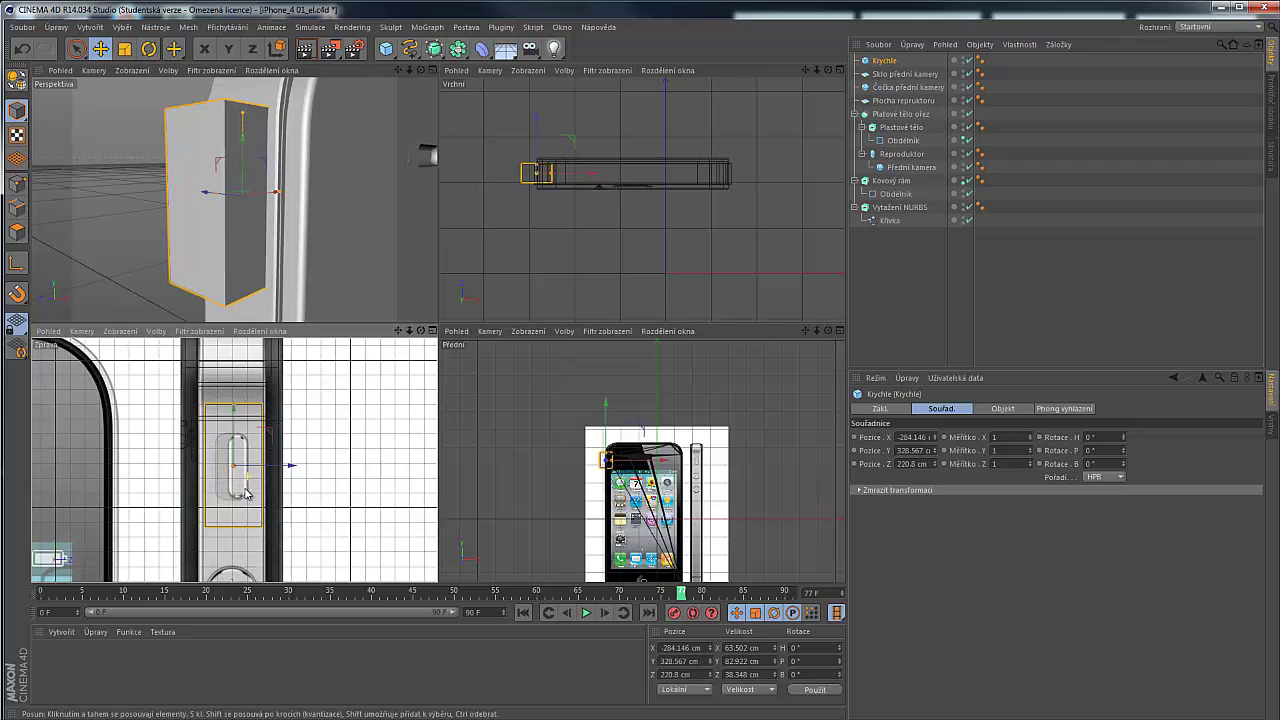
middle_click(245, 492)
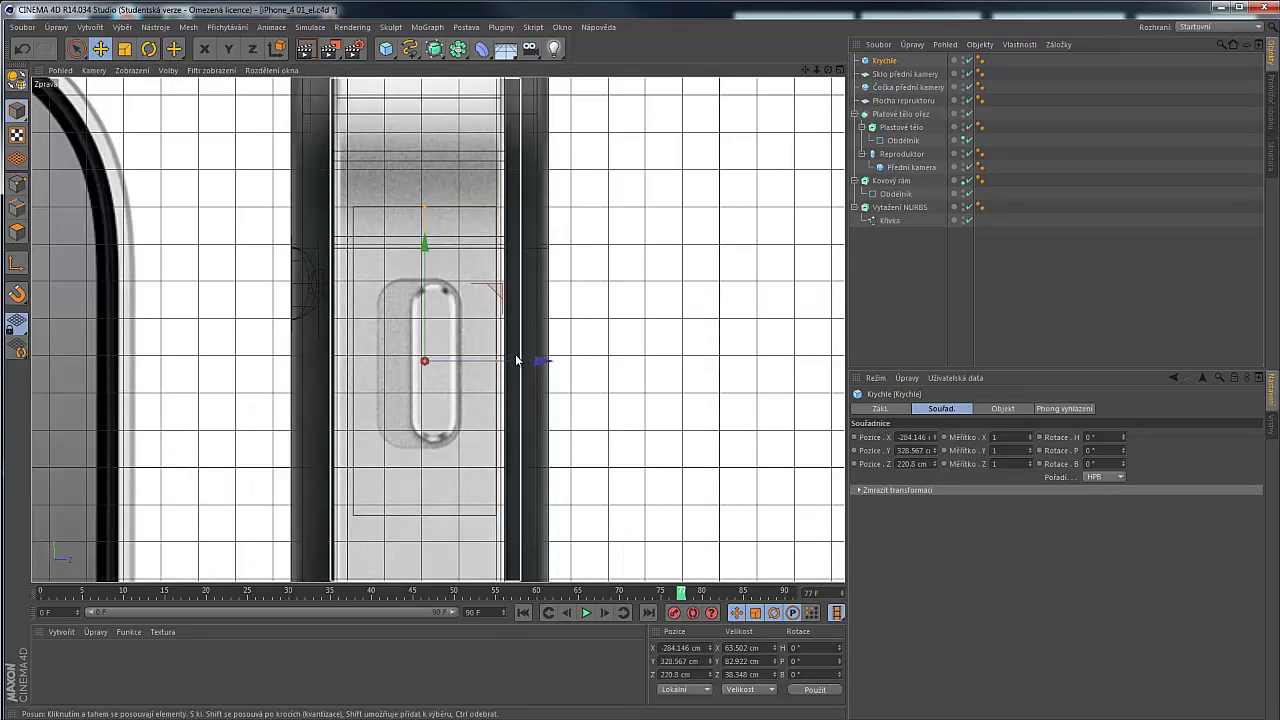
mouse_move(503, 363)
left_mouse_down()
mouse_move(472, 367)
mouse_move(490, 364)
left_mouse_up()
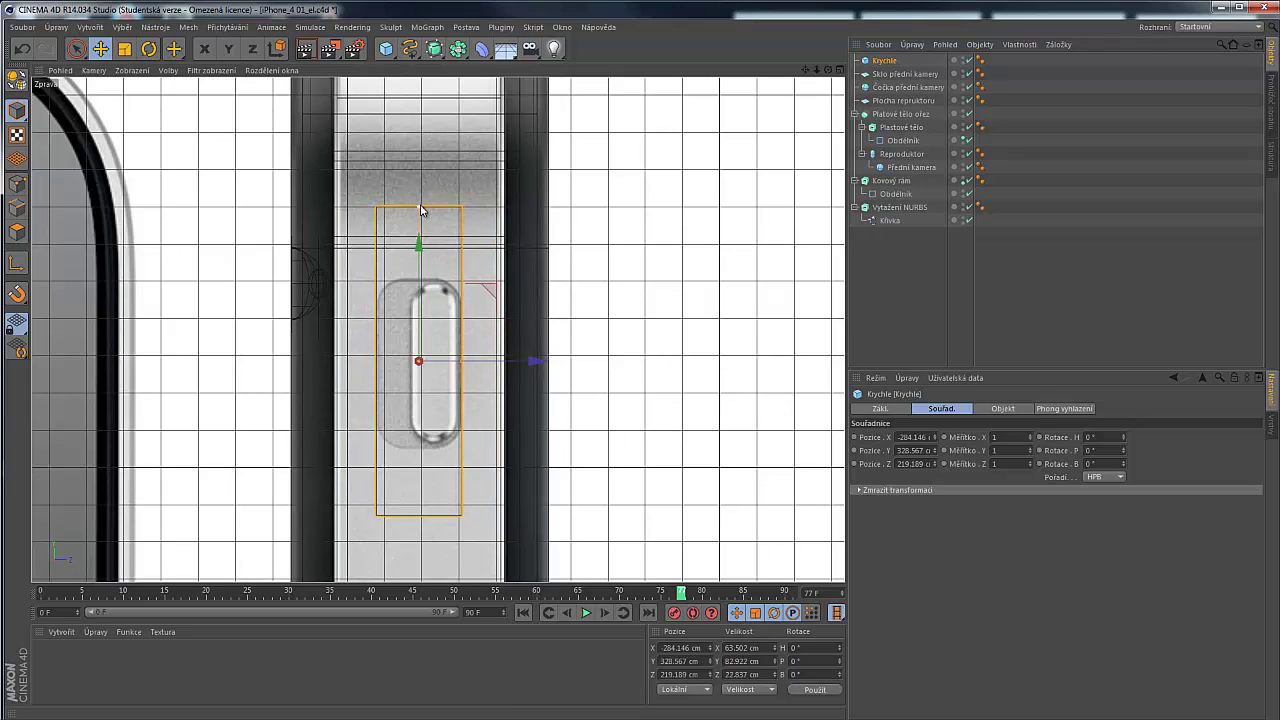
Fit the cube's height to the switch recess at about 45.36 cm, positioned at about Y 327.93 cm
left_click_drag(420, 210, 416, 284)
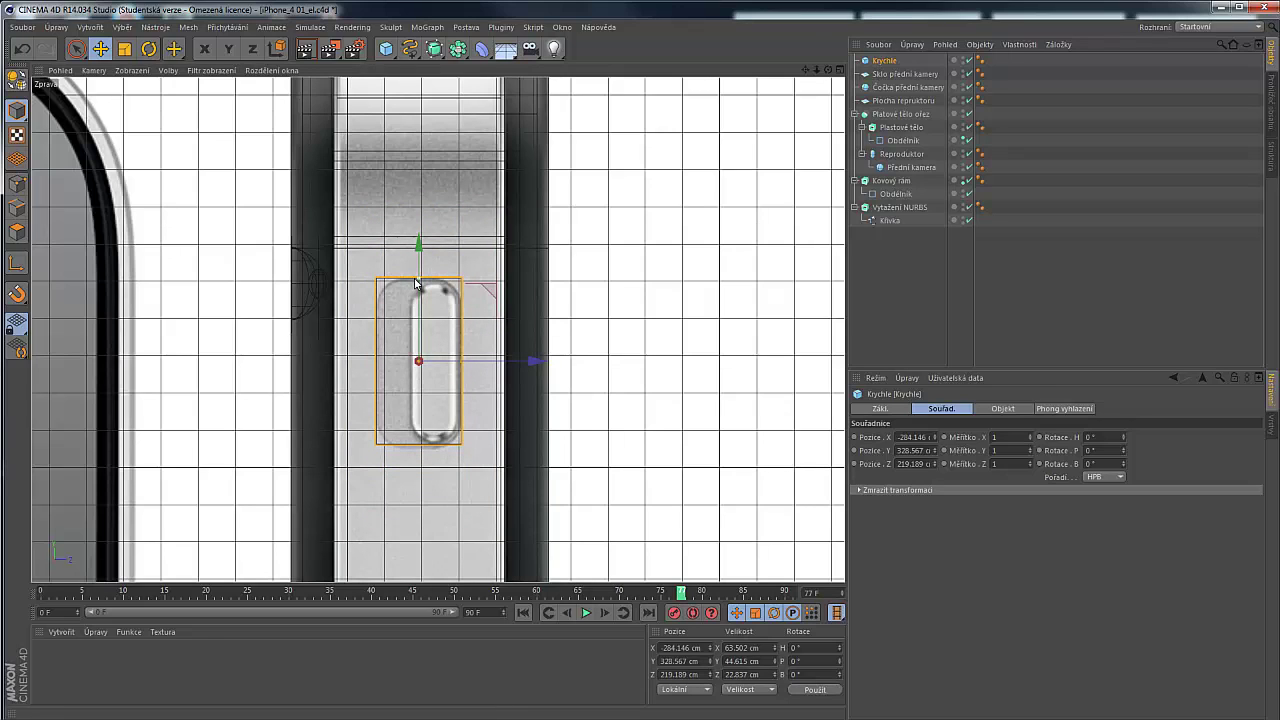
scroll(400, 328, "up", 4)
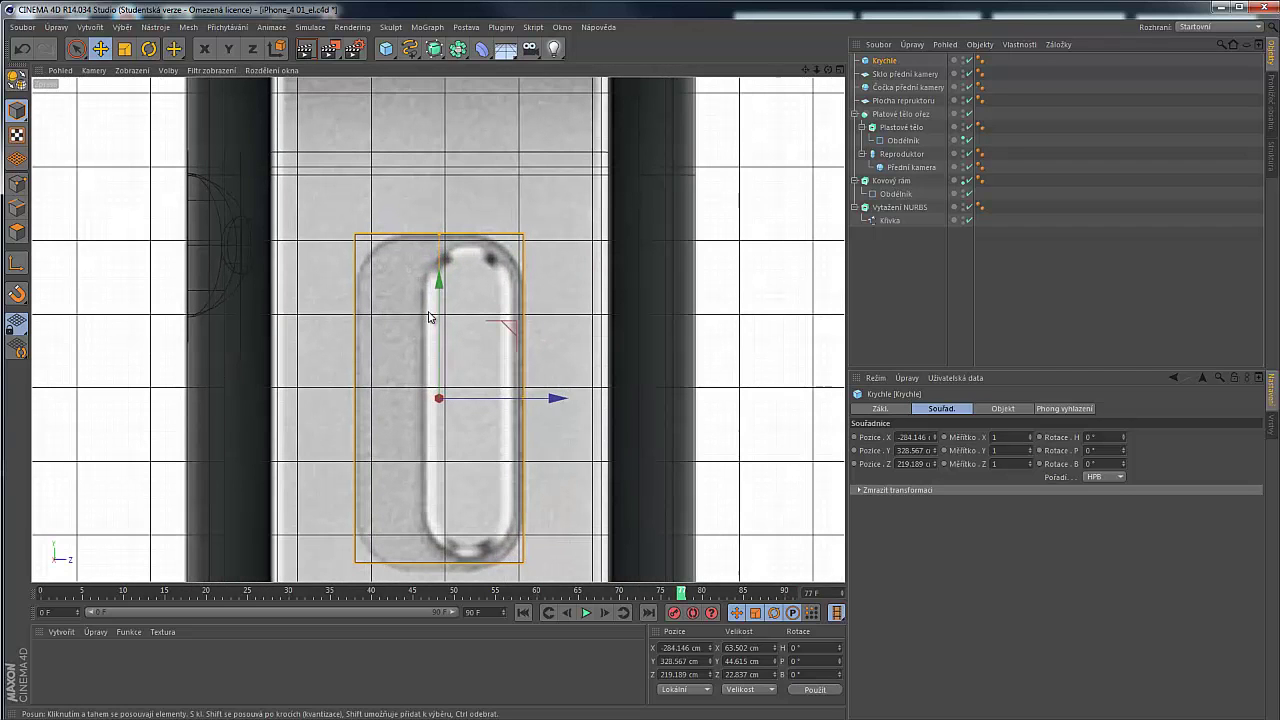
left_click_drag(437, 316, 437, 317)
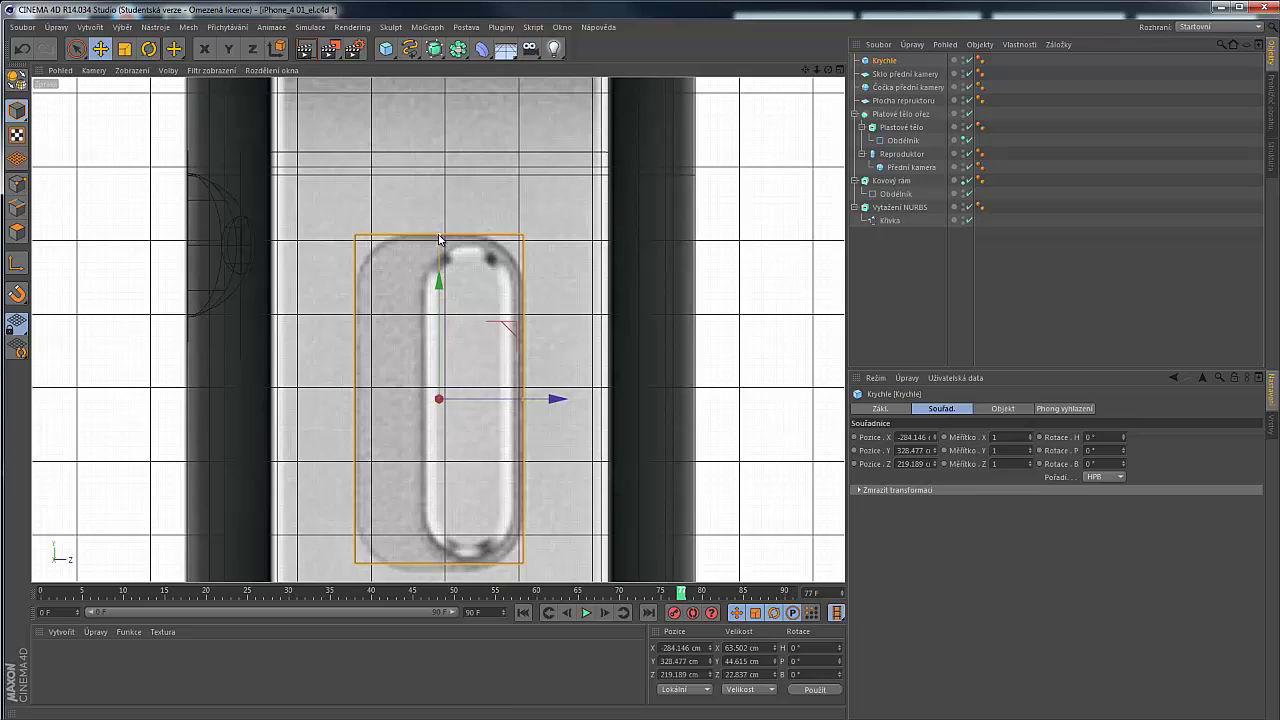
left_click_drag(439, 238, 437, 288)
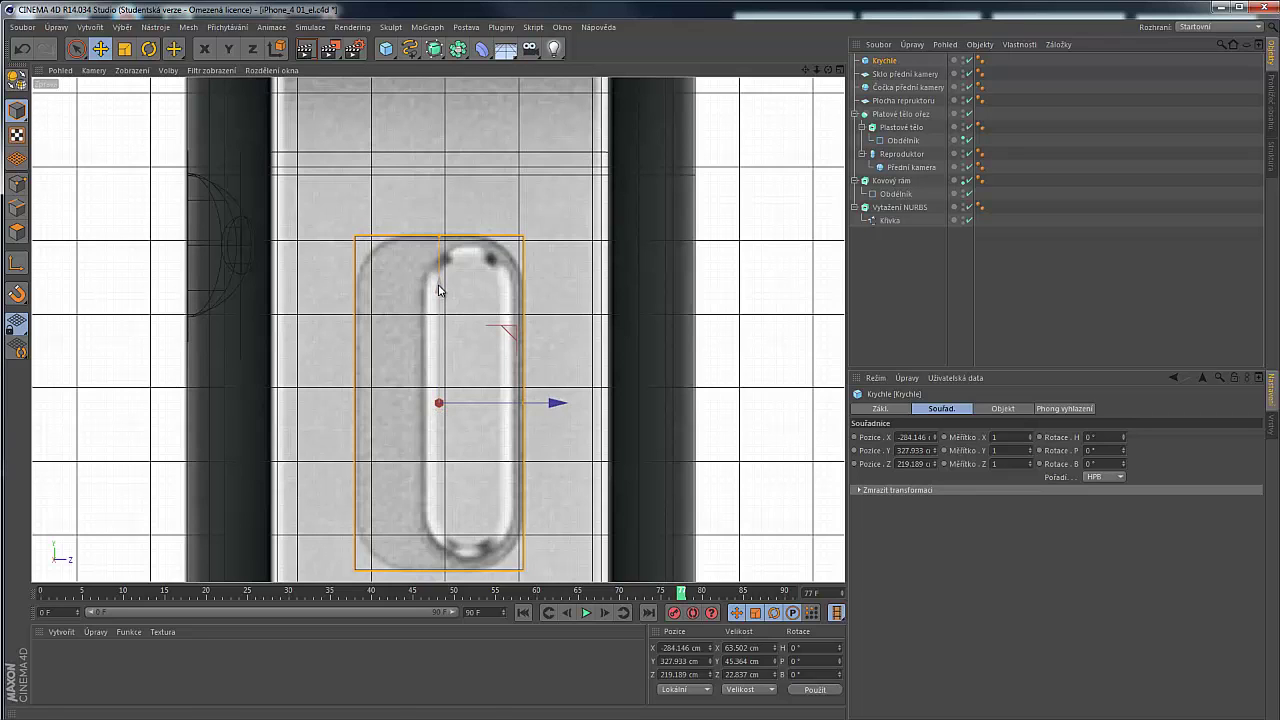
Enable filleting on the mute switch cube with a fillet radius of 7.5 cm
left_click(1003, 410)
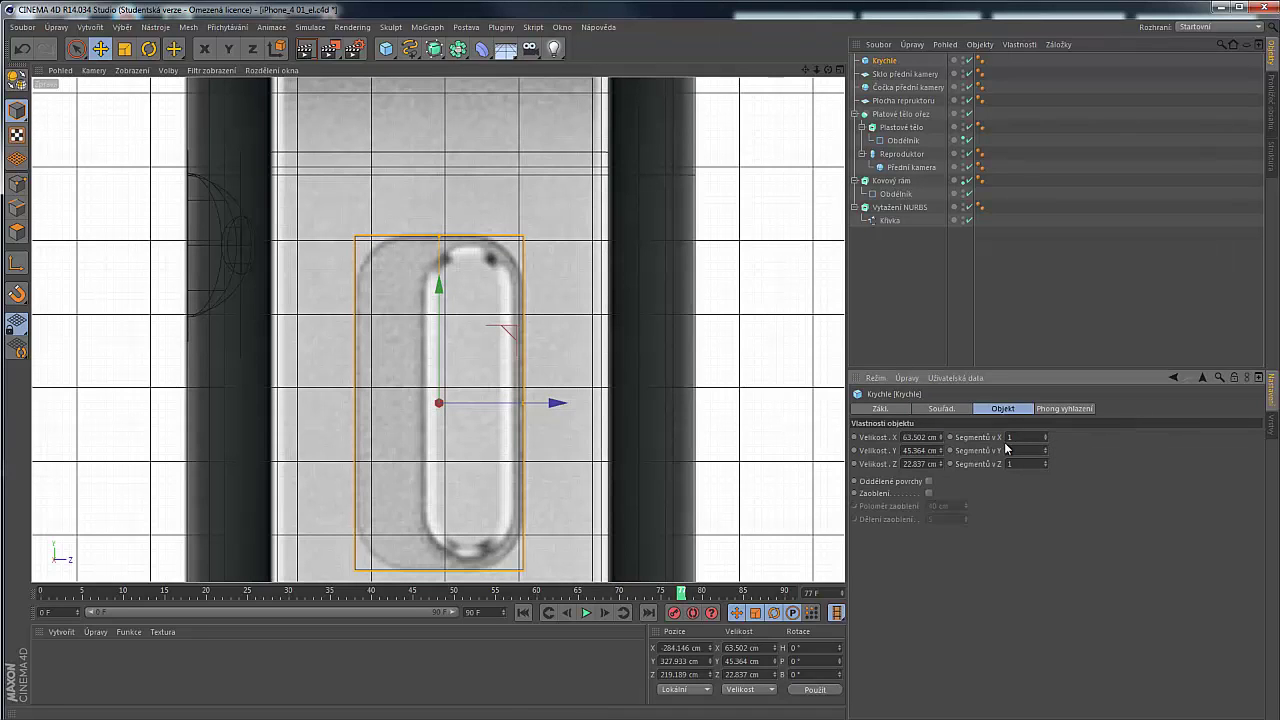
left_click(928, 494)
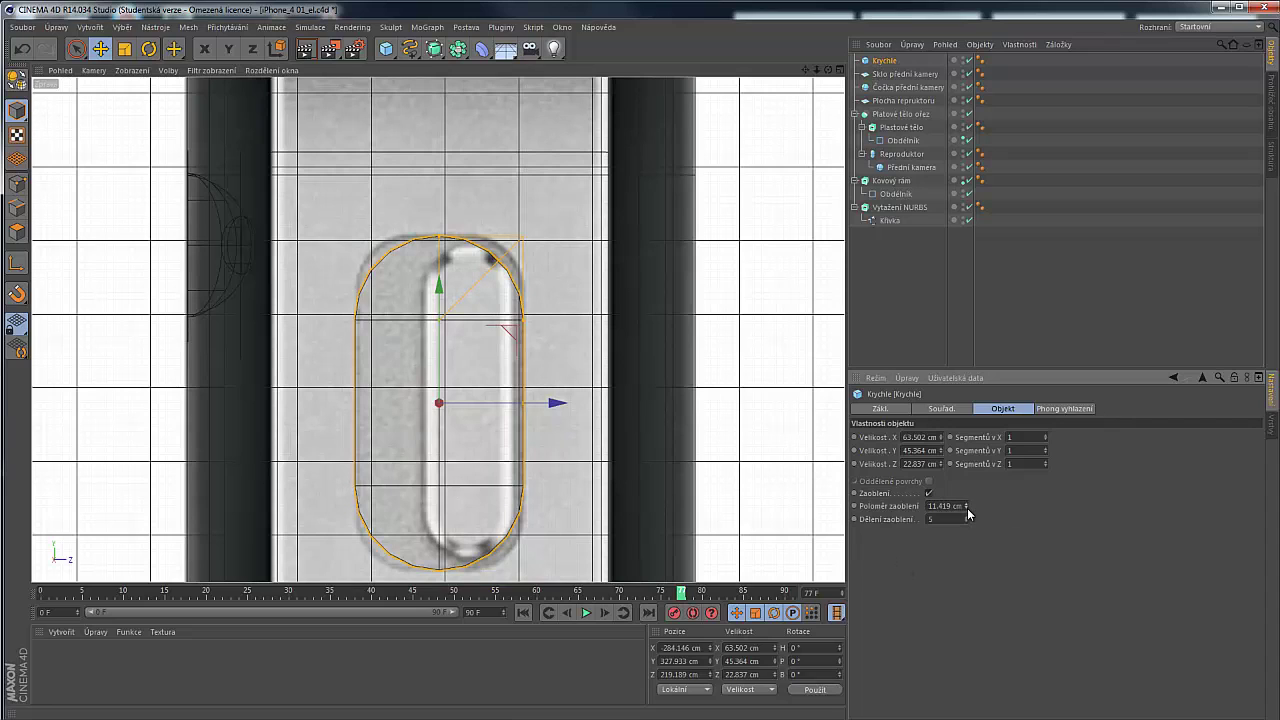
left_click(967, 509)
left_click(967, 509)
left_click(967, 509)
left_click(967, 509)
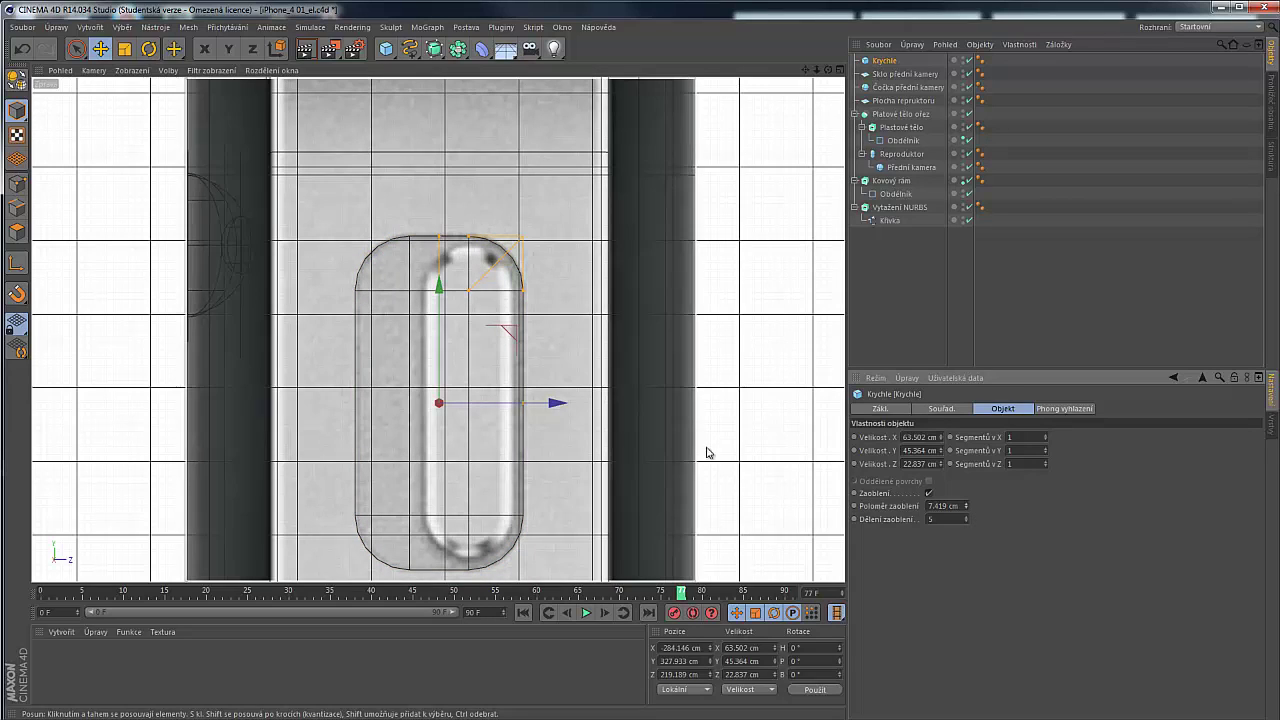
double_click(946, 506)
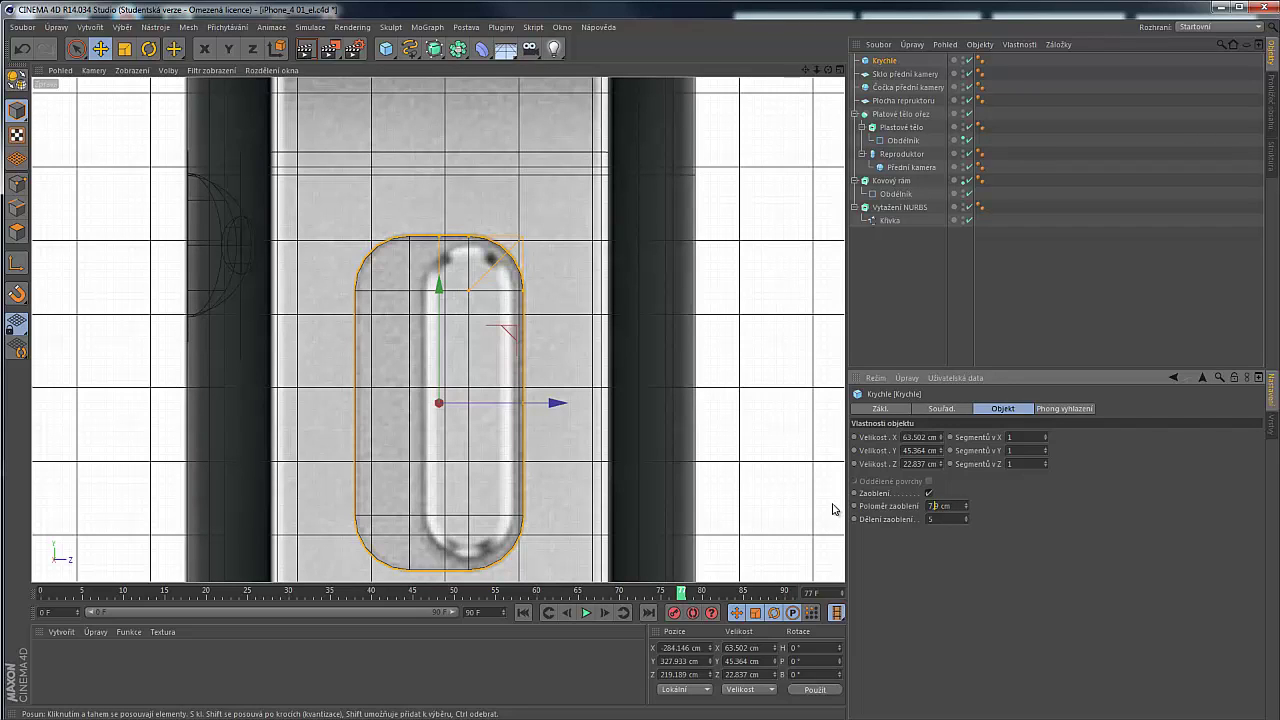
key("Return")
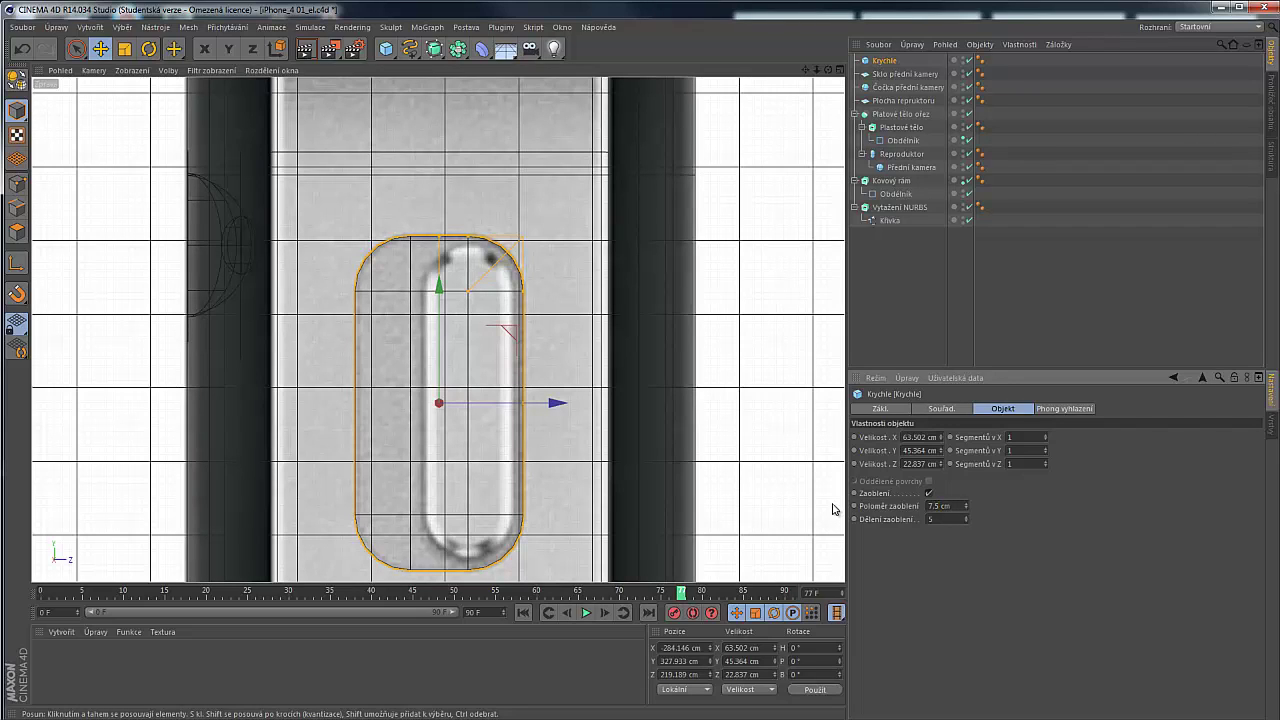
Set the cube's fillet subdivision to 30 to smooth its rounded corners, and return to the four-view layout
left_click(966, 516)
scroll(577, 263, "up", 8)
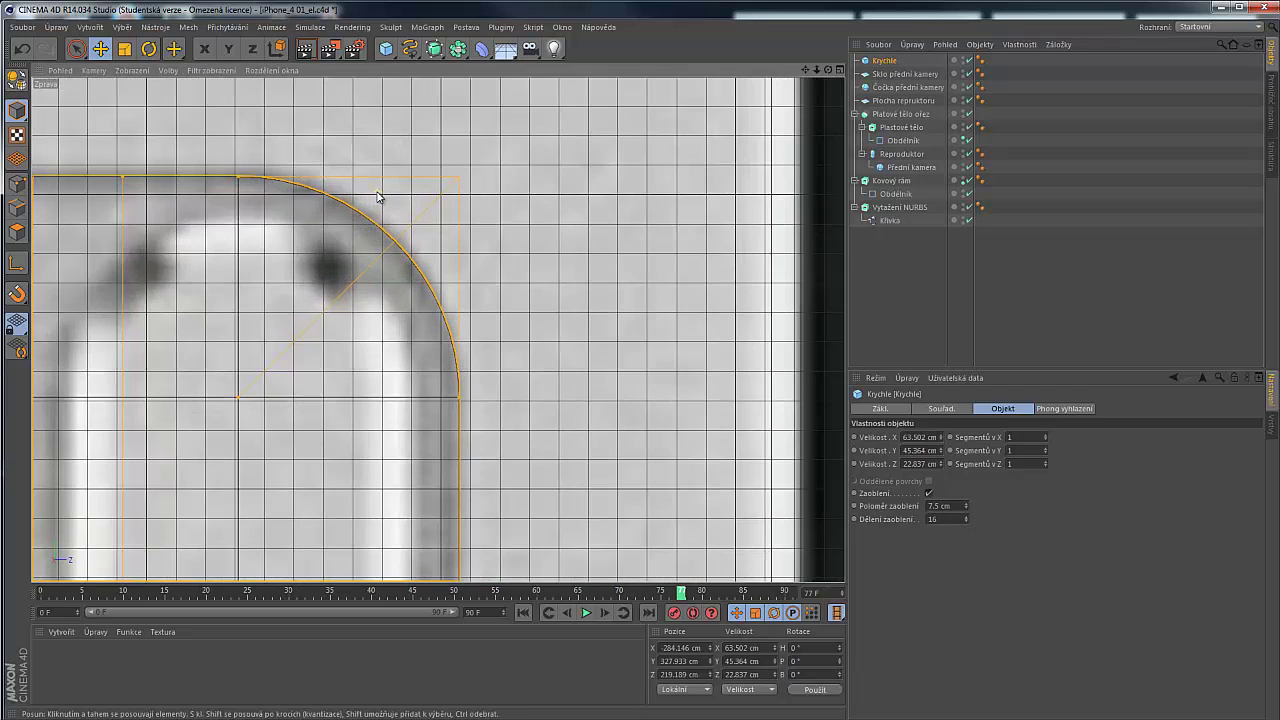
left_click(966, 516)
left_click(966, 516)
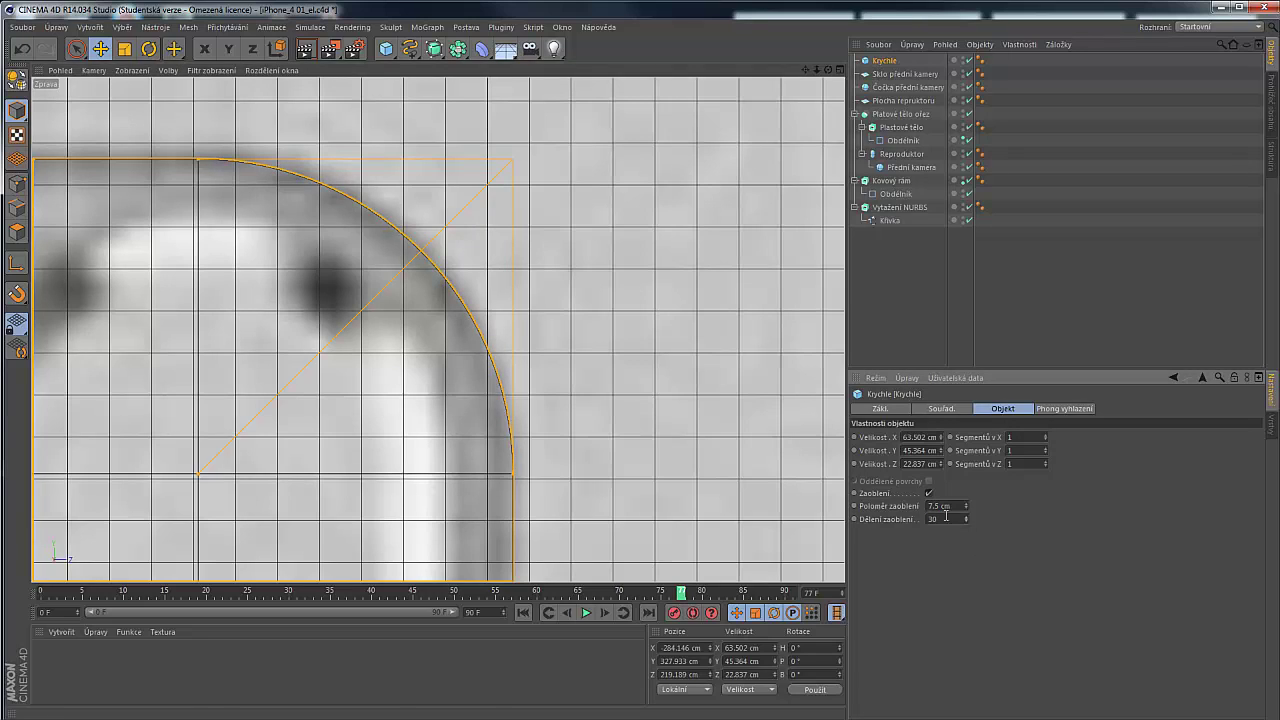
scroll(646, 431, "down", 3)
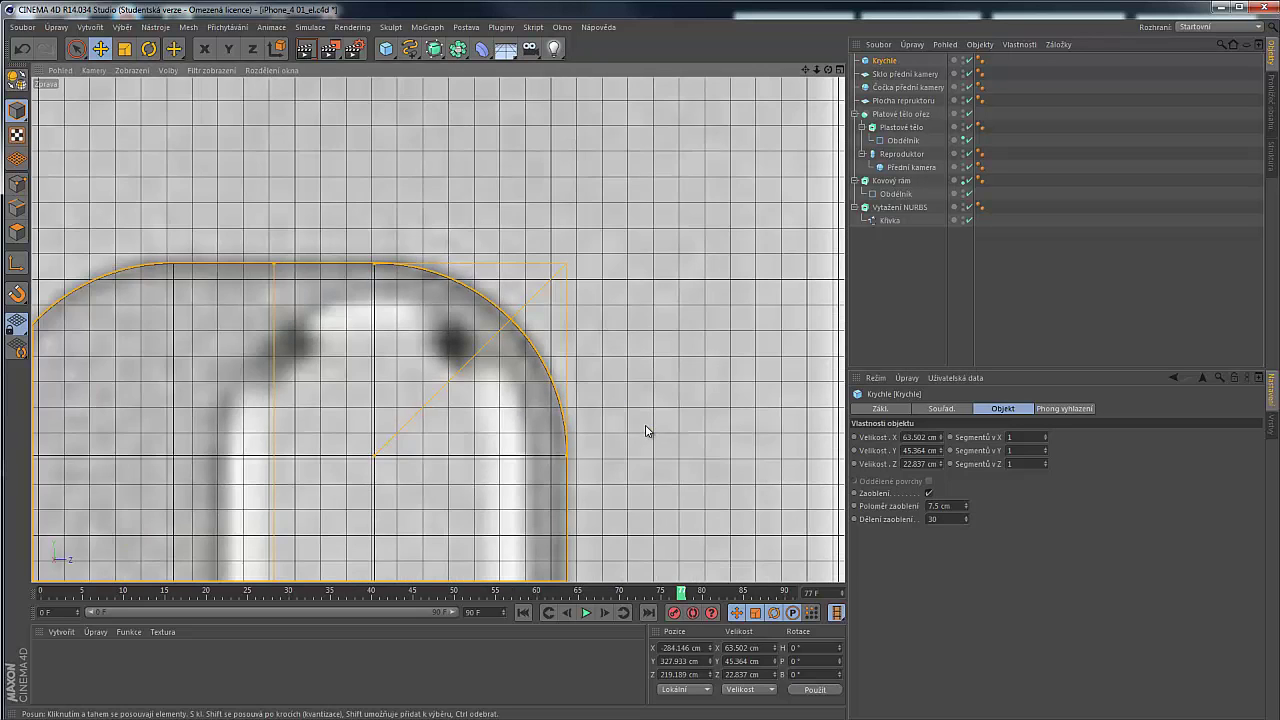
scroll(466, 286, "down", 8)
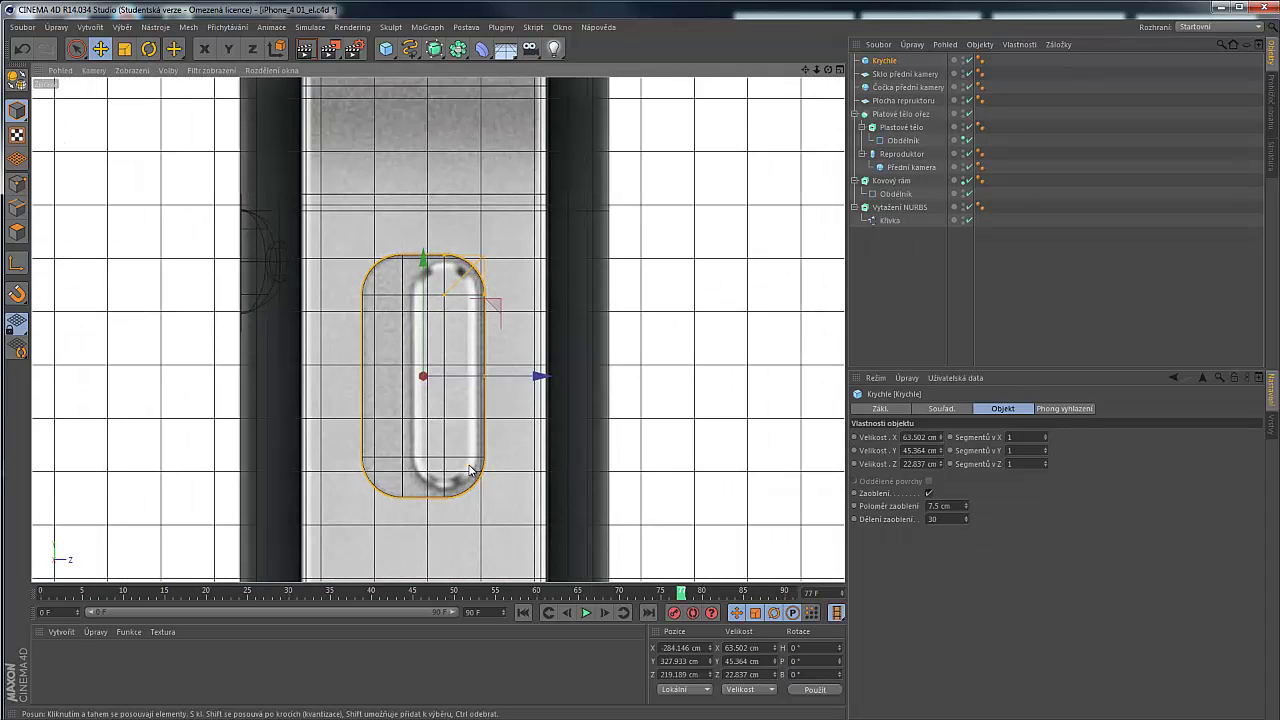
middle_click(541, 409)
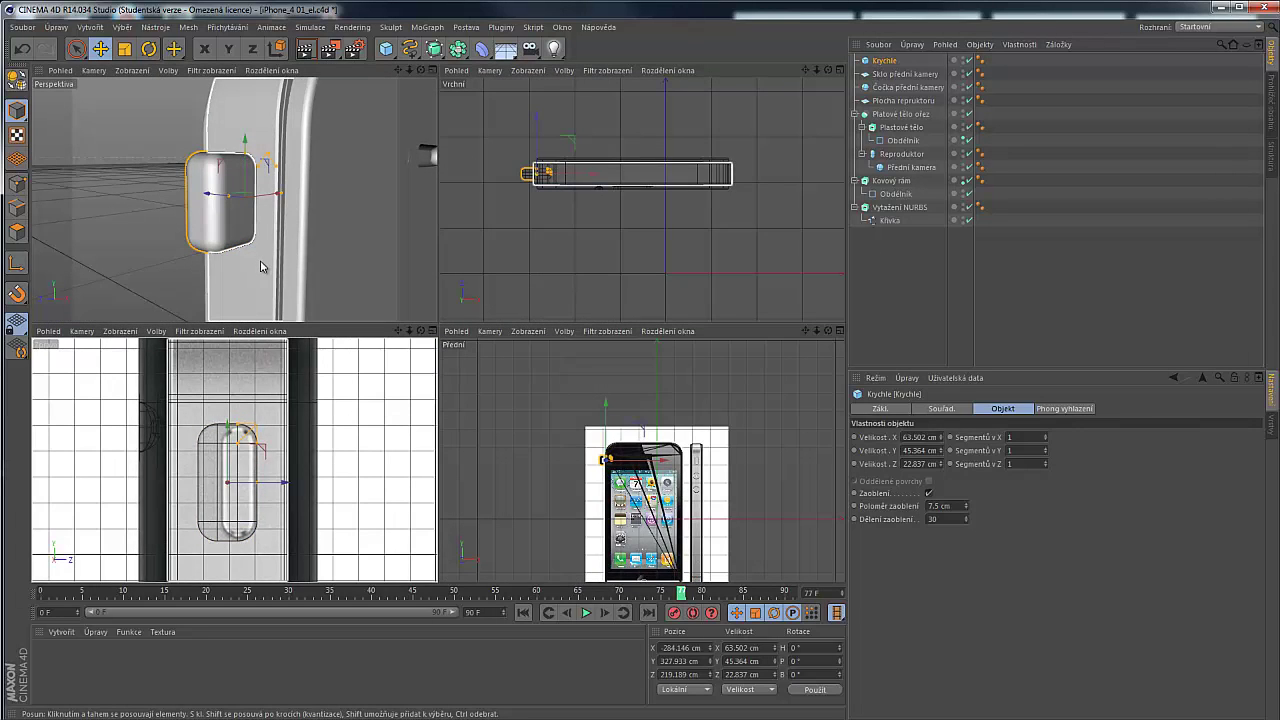
Add a Boolean object subtracting B from A and name it "Kovový rám ořez"
left_click(908, 267)
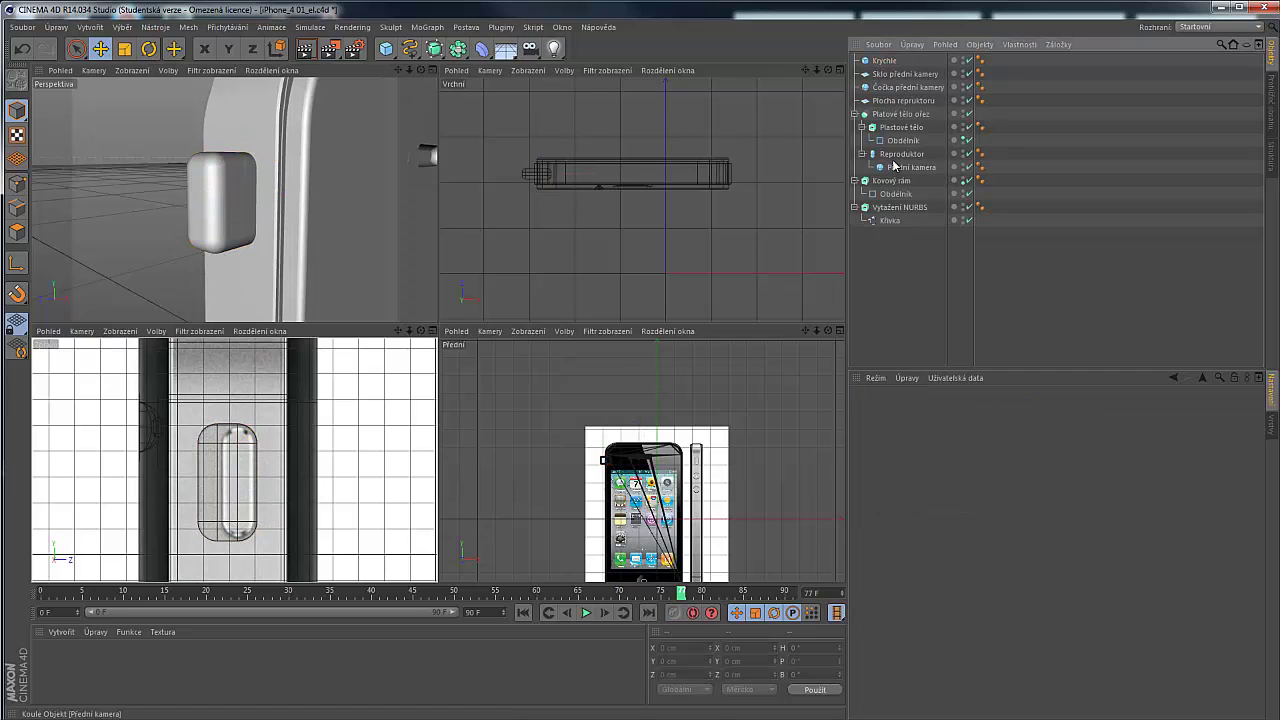
left_click_drag(450, 53, 763, 66)
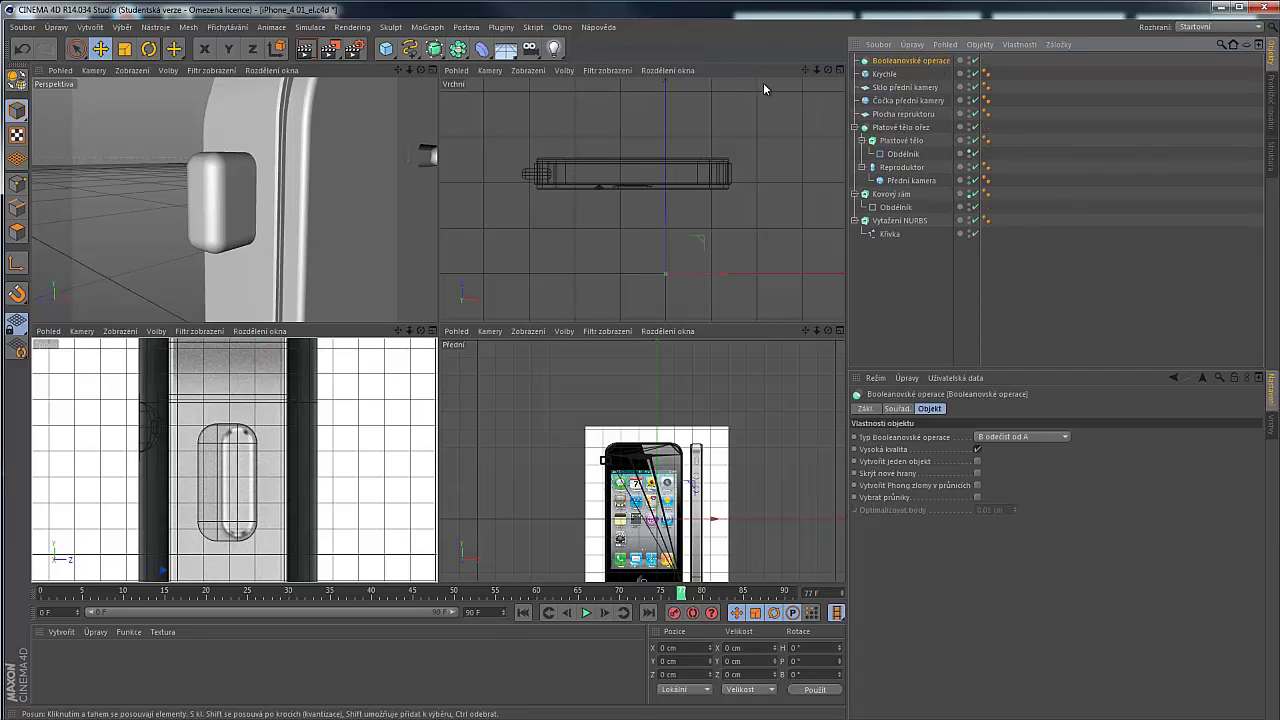
double_click(914, 63)
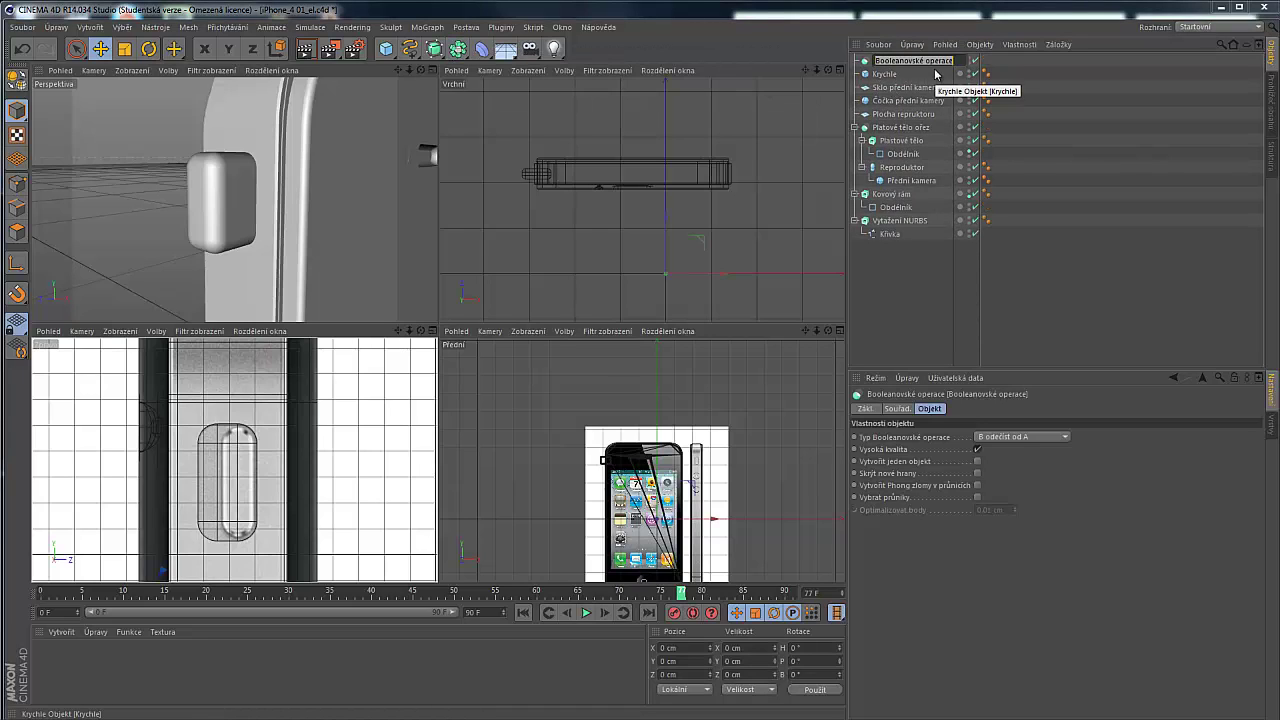
type("Kovov")
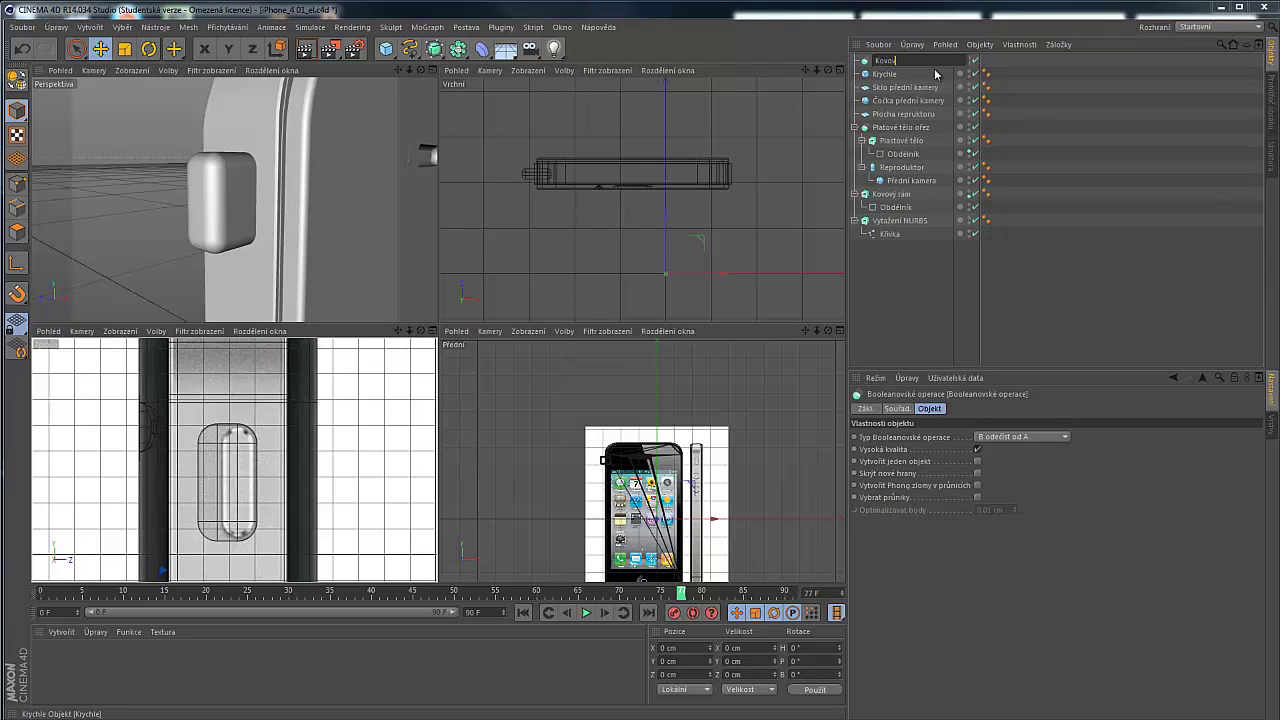
type("ý rám ořez")
key("Return")
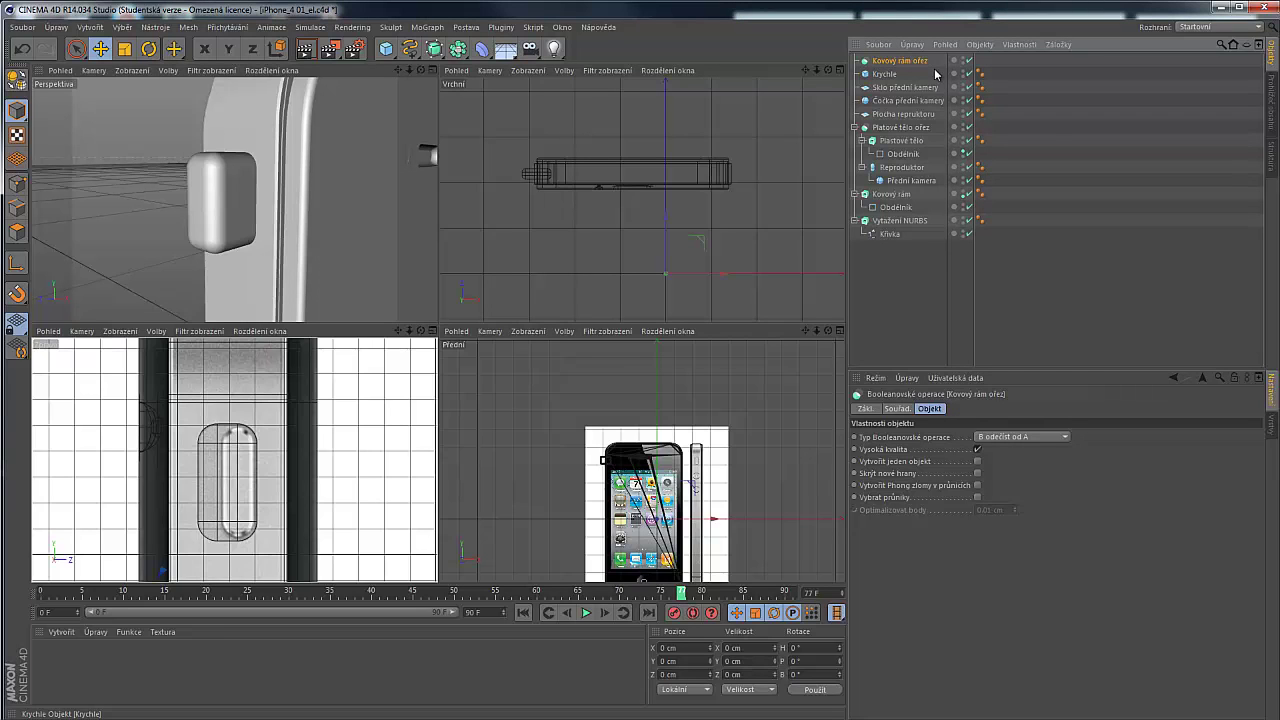
Nest Kovový rám and the rounded cube under the Boolean, with the frame first and the cube subtracted from it
left_click_drag(897, 195, 906, 62)
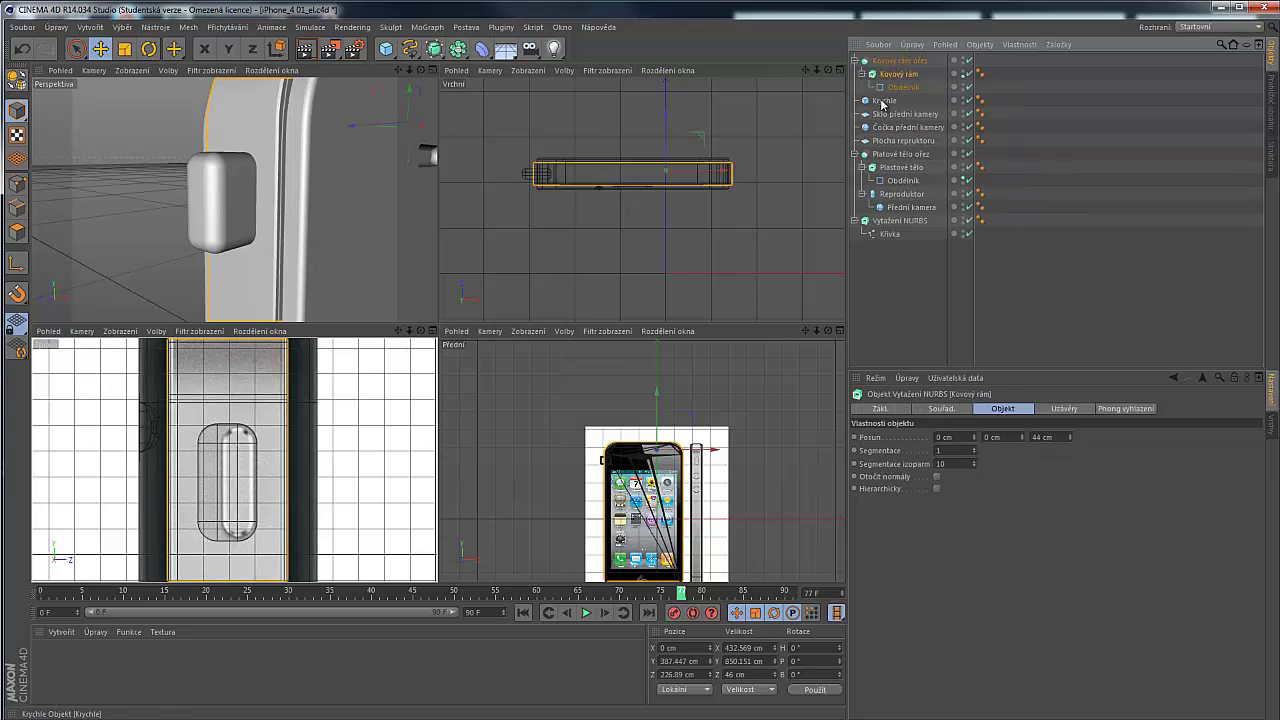
left_click_drag(881, 104, 892, 67)
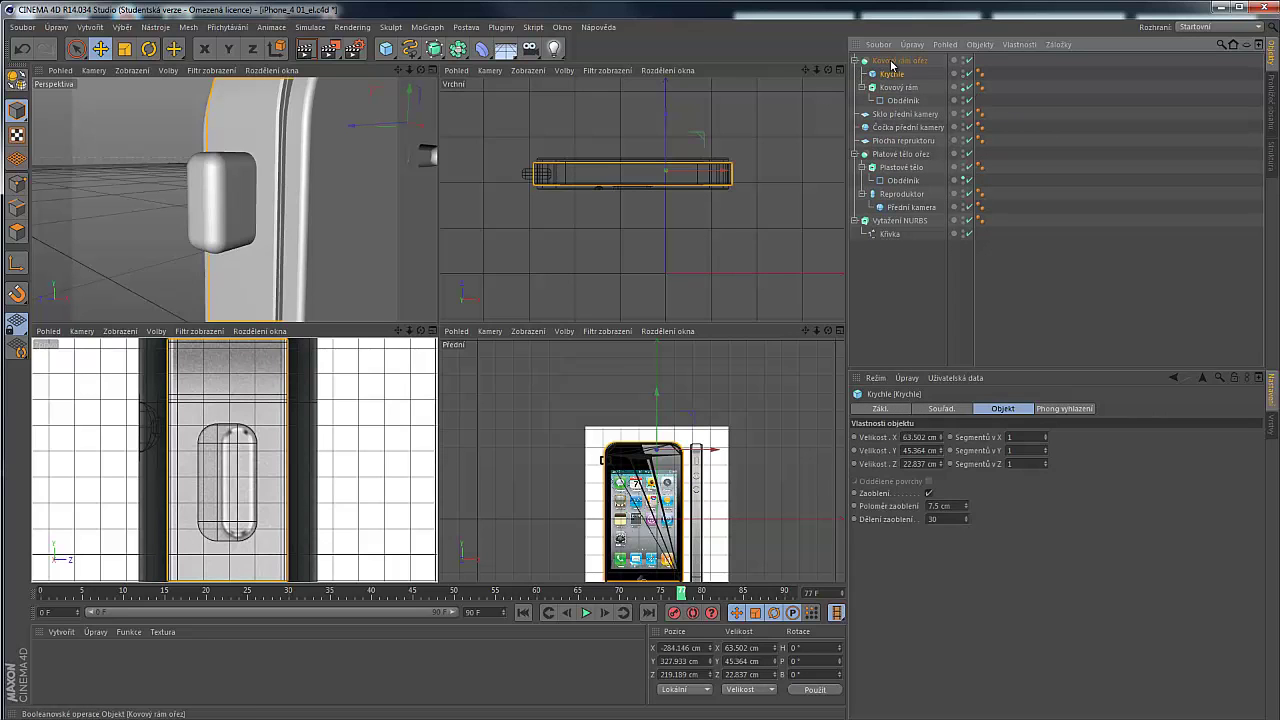
key("ctrl+z")
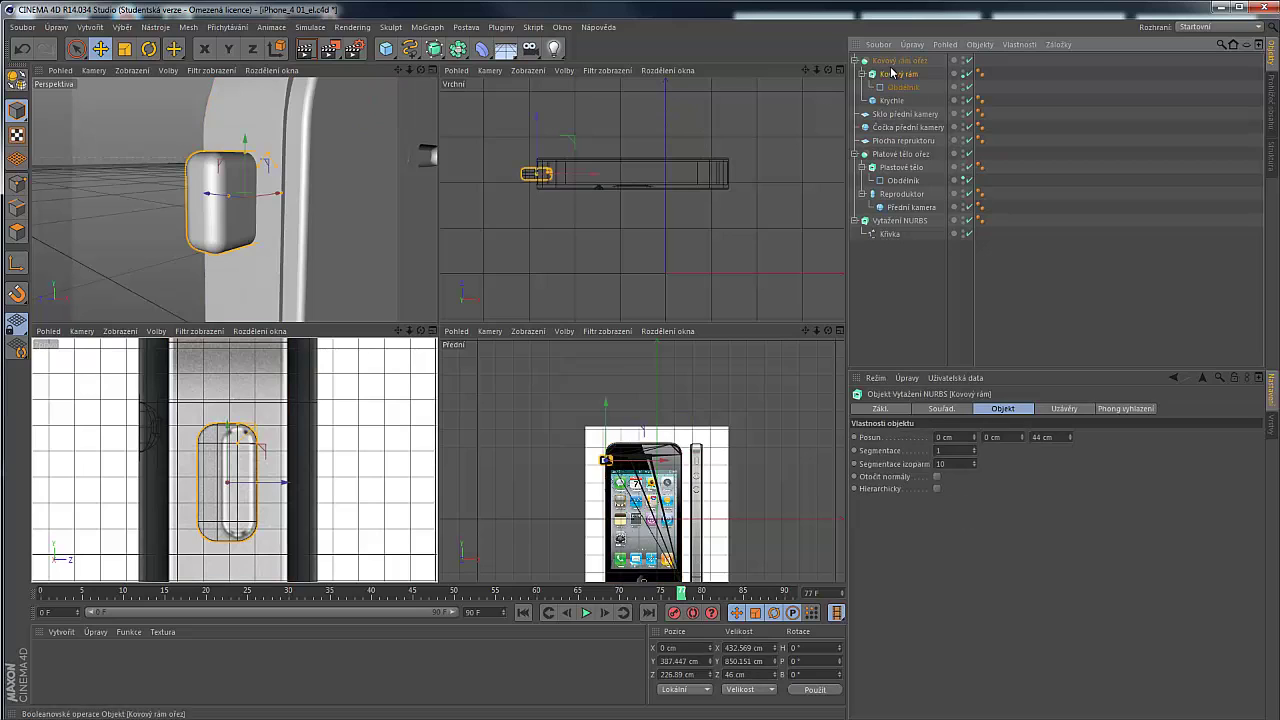
left_click(889, 101)
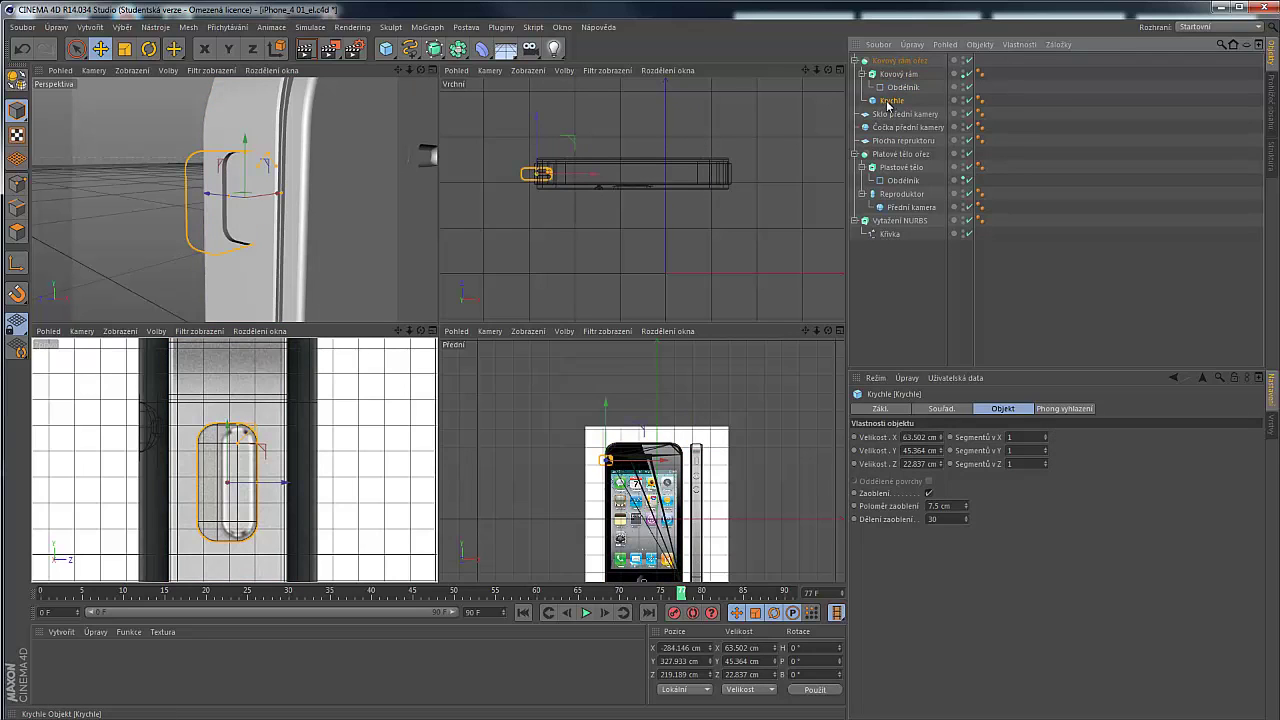
Rename the cube inside the Boolean as "Kolíbka pro tlačítko vyzvánění"
double_click(890, 101)
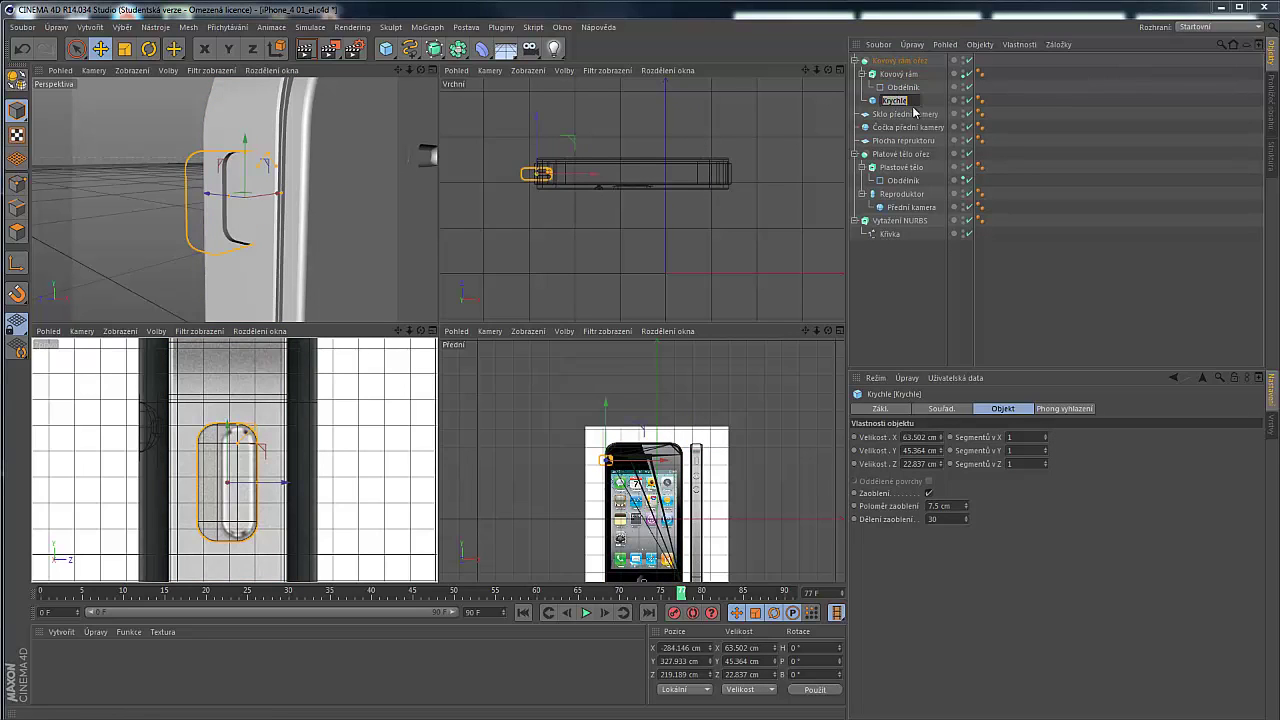
key("BackSpace")
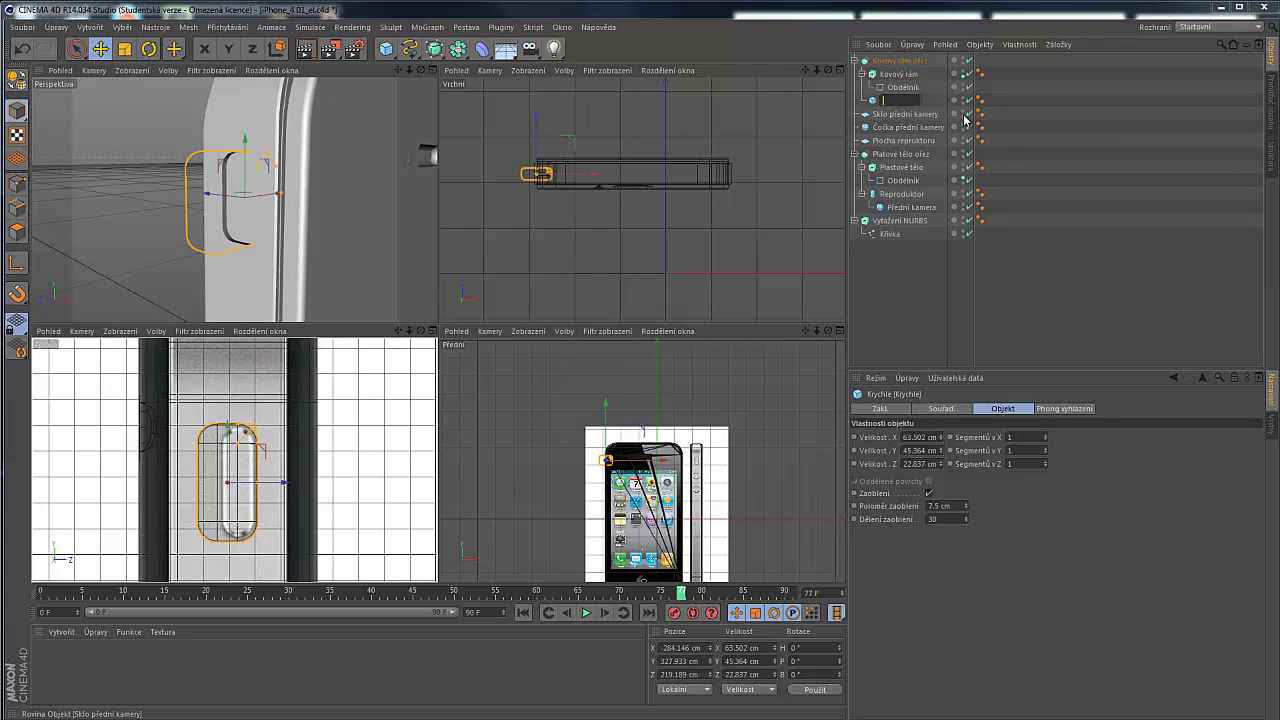
type("Kolík")
key("Return")
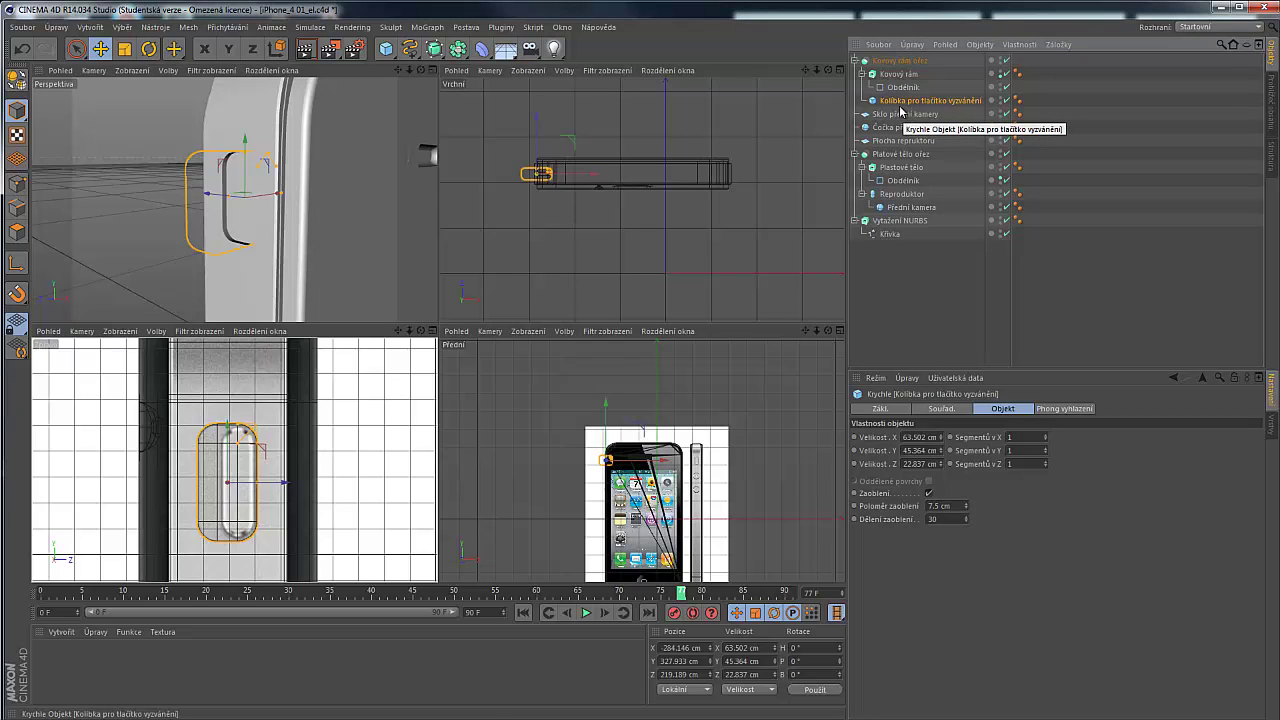
Reduce the cutting cube's X size to about 28.53 cm and move it outward to about X -294.66 cm
scroll(200, 194, "up", 5)
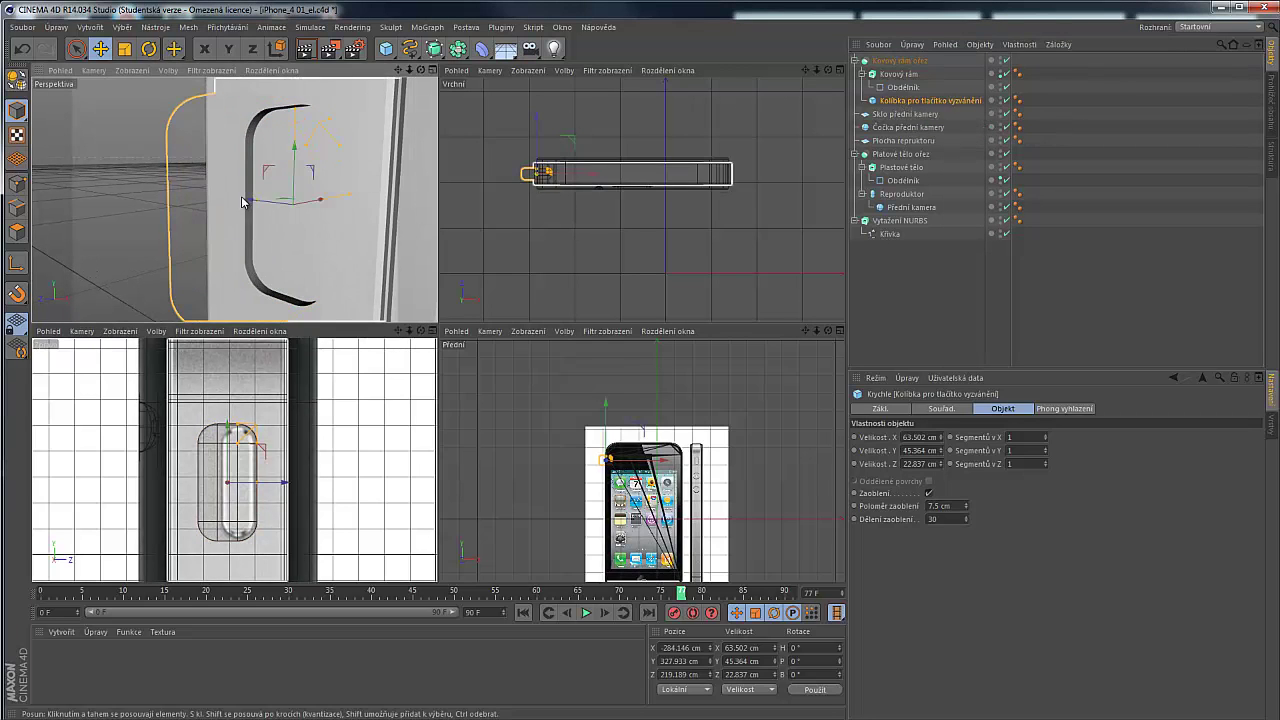
left_click_drag(241, 202, 225, 187, "alt")
left_click_drag(321, 205, 252, 206)
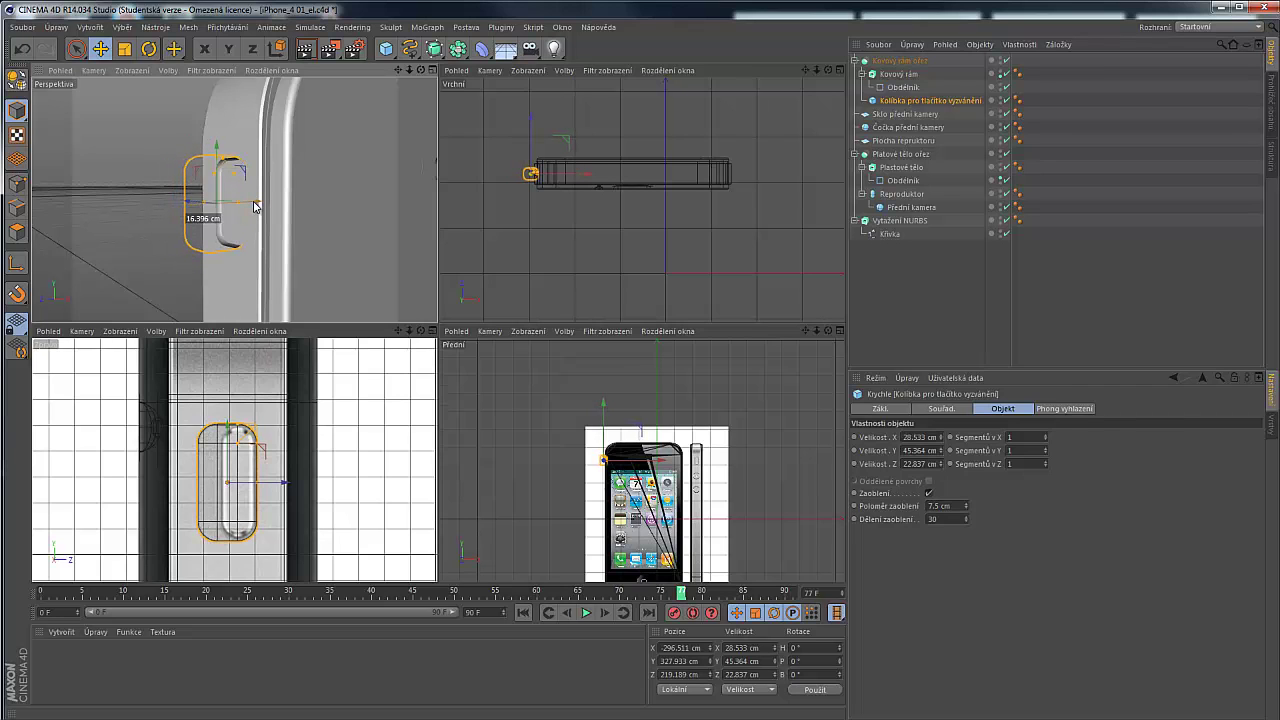
scroll(246, 206, "up", 5)
mouse_move(341, 210)
left_mouse_down("alt")
mouse_move(380, 205)
mouse_move(195, 211)
mouse_move(337, 209)
mouse_move(245, 211)
left_mouse_up("alt")
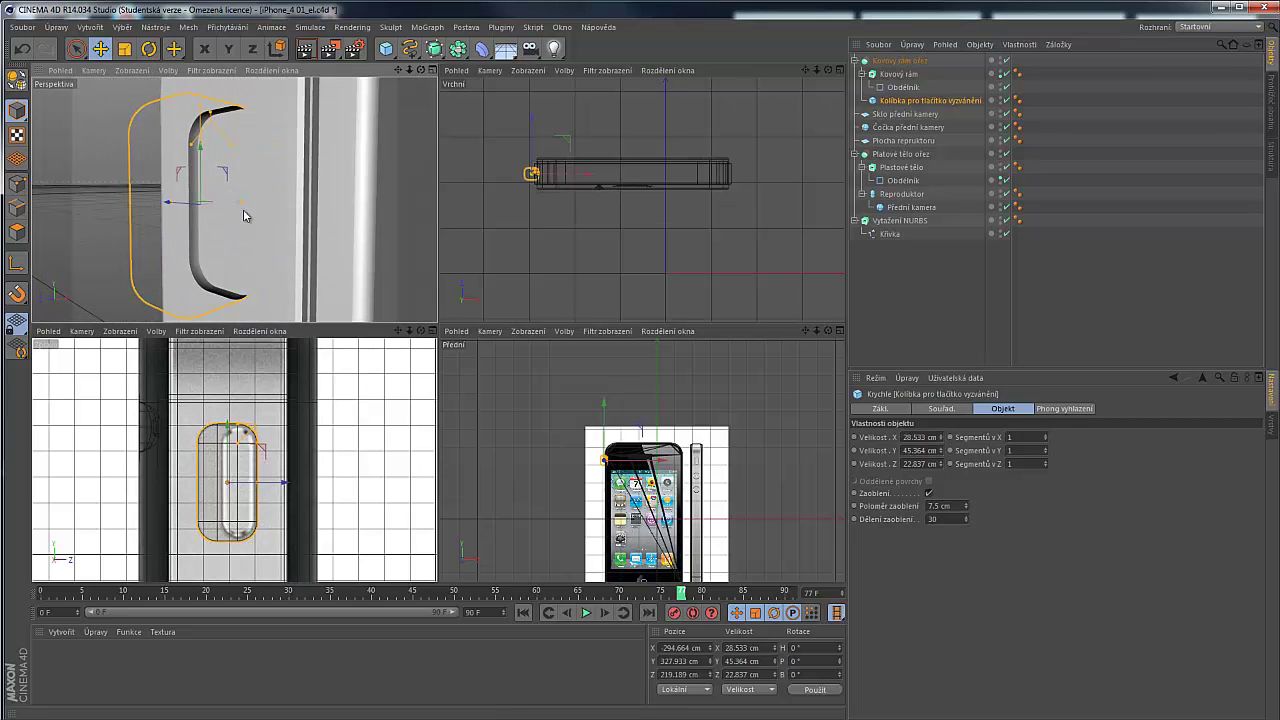
Examine the depth and edges of the mute switch recess in the metal frame from several angles
left_click_drag(367, 165, 211, 200, "alt")
scroll(213, 149, "up", 3)
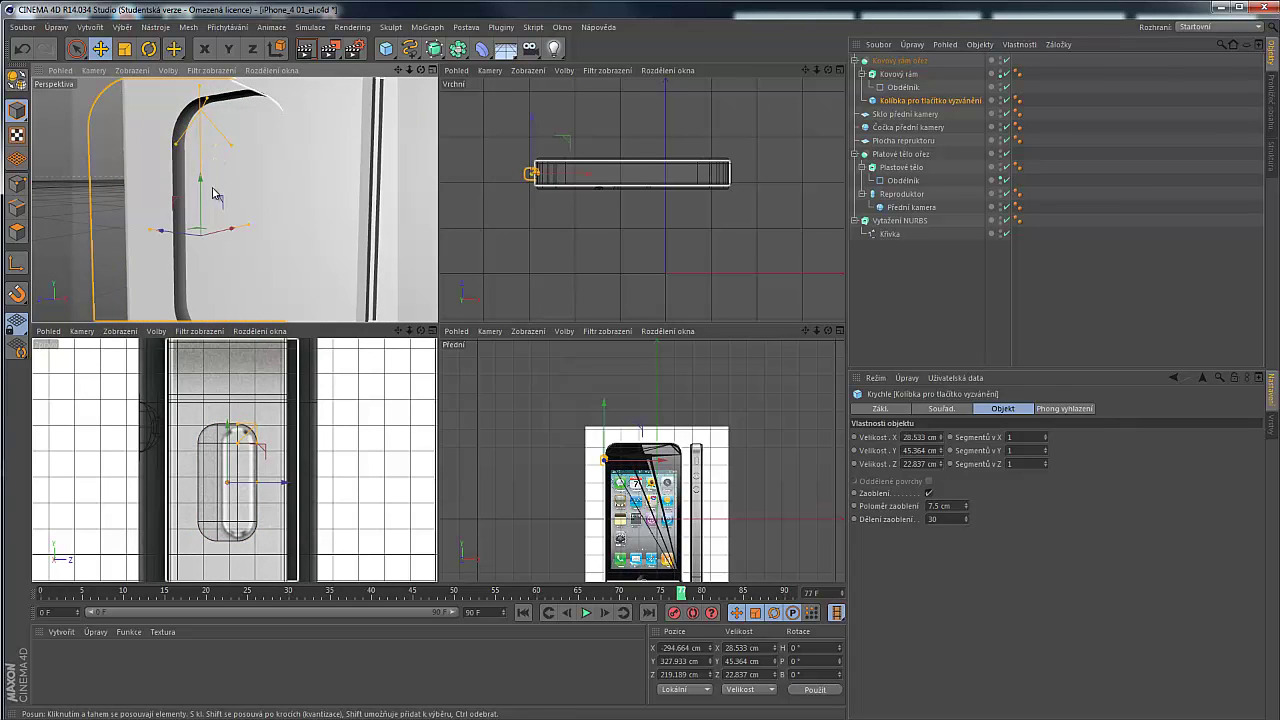
scroll(213, 190, "down", 3)
left_click_drag(251, 192, 228, 177, "alt")
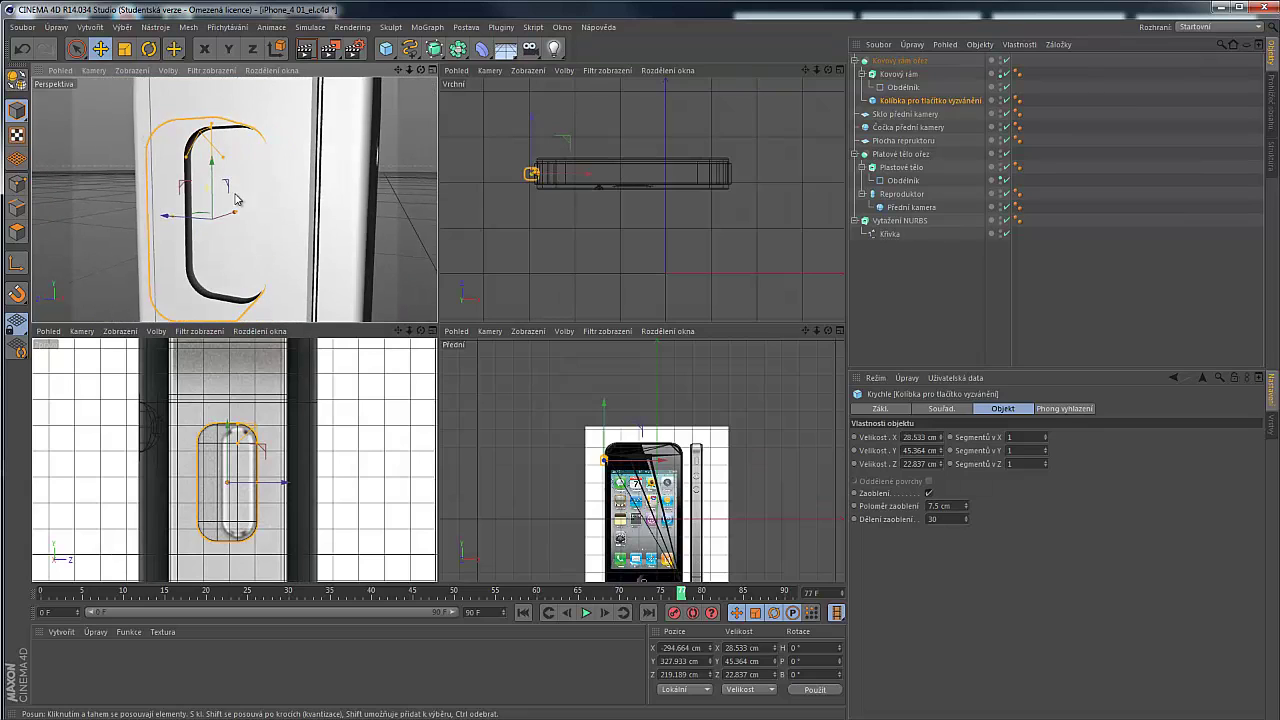
scroll(253, 264, "up", 1)
scroll(253, 264, "up", 3)
left_click_drag(268, 250, 160, 218, "alt")
left_click_drag(196, 274, 200, 200, "alt")
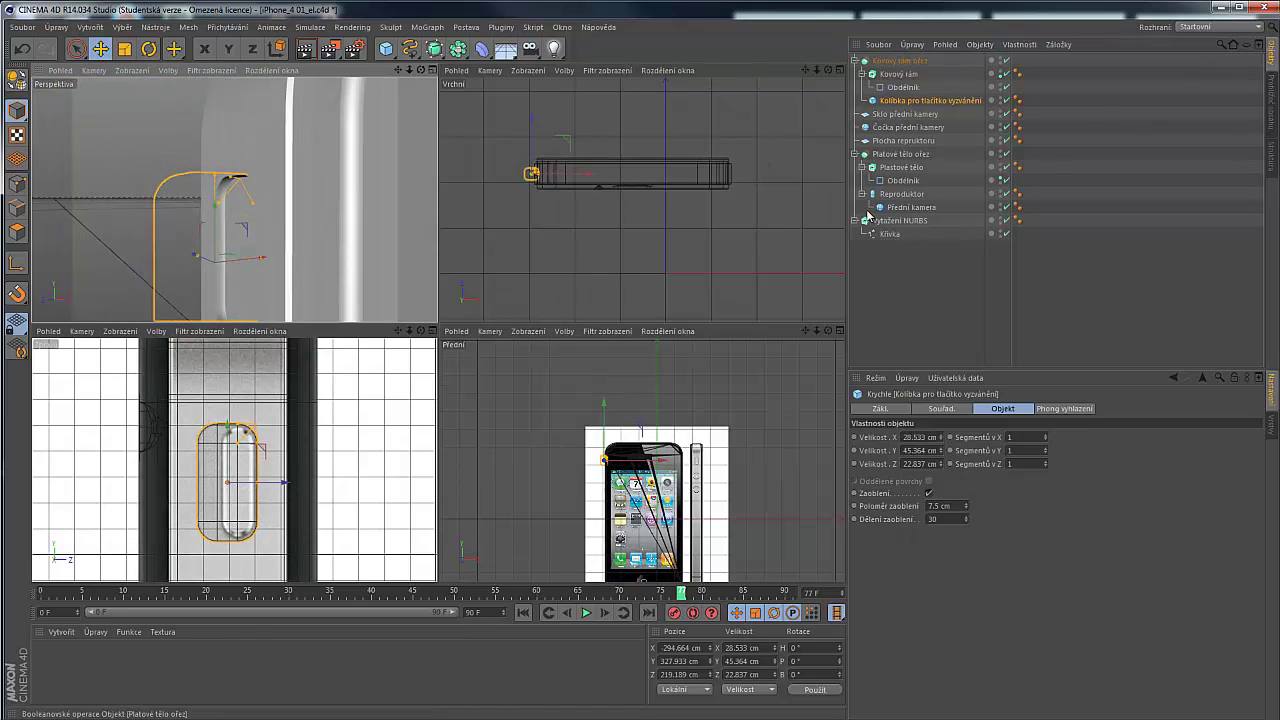
Add a plane object and rotate it to a bank angle of -90° so it stands parallel to the phone's side
left_click(891, 298)
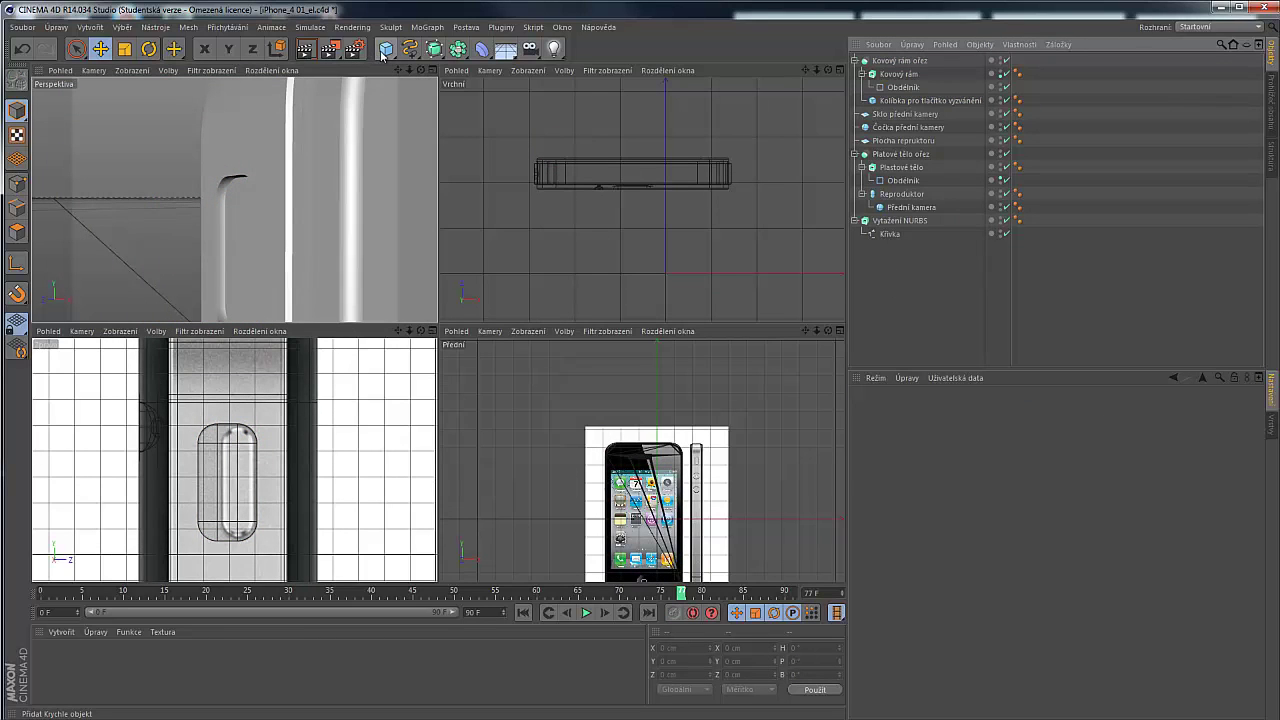
left_click_drag(384, 50, 491, 99)
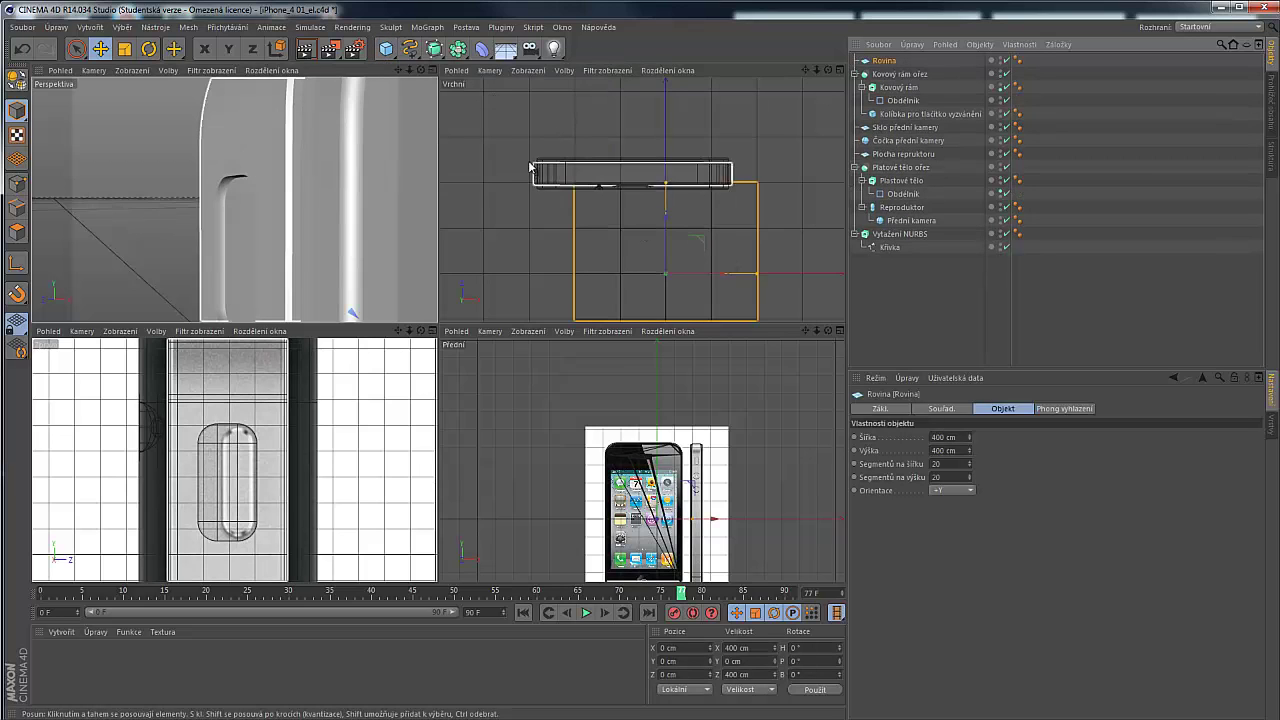
scroll(543, 177, "down", 4)
key("r")
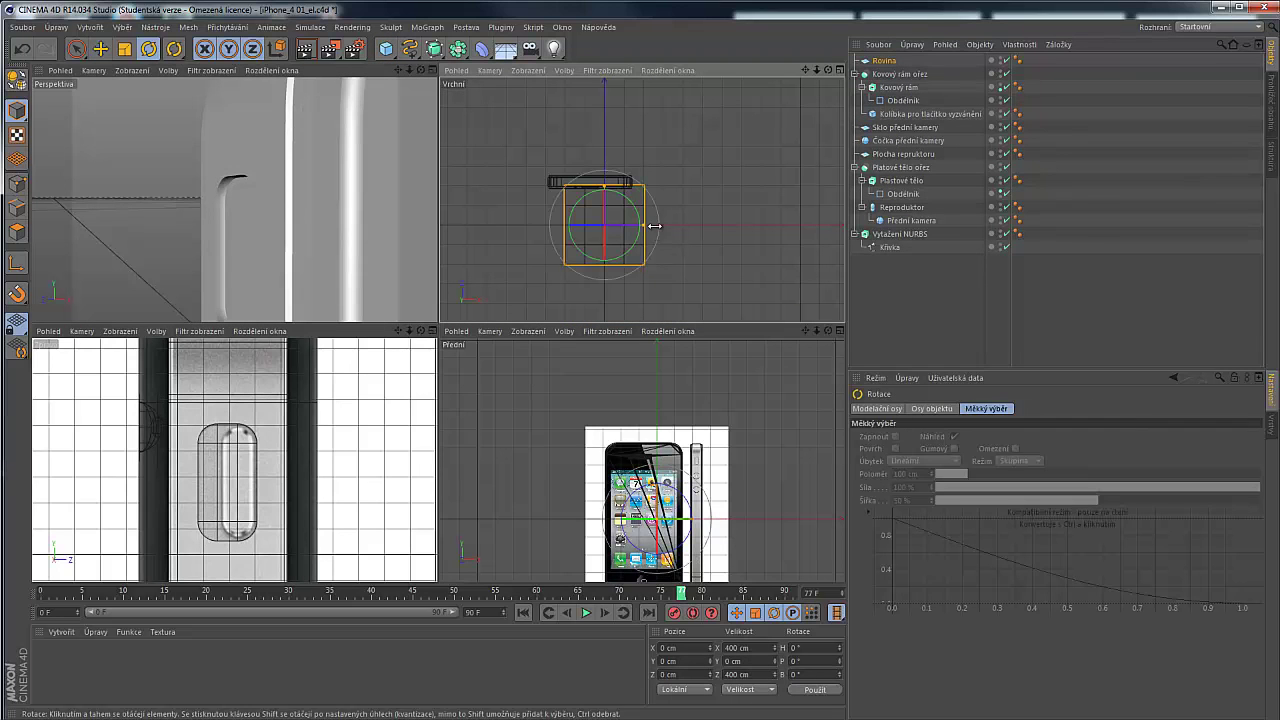
left_click_drag(625, 224, 481, 215)
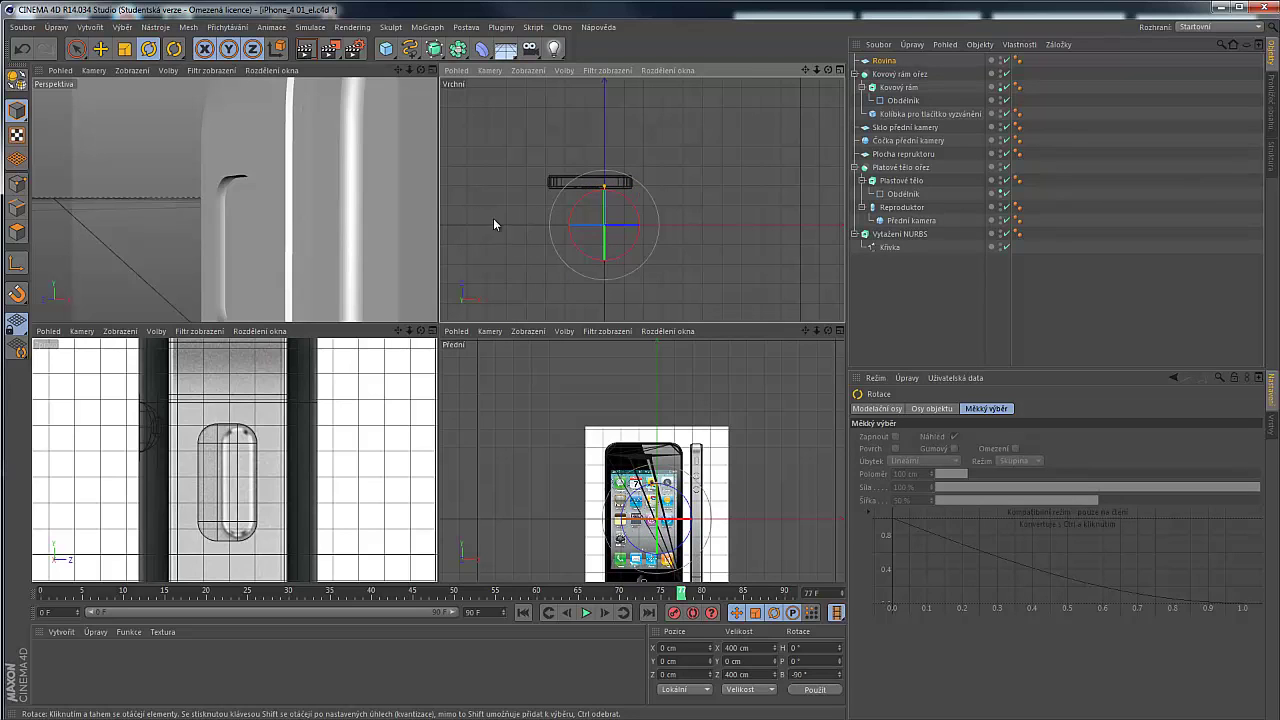
Move the plane to the phone's outer side edge, at about X -272.14 cm and Z 217.71 cm
key("e")
left_click_drag(586, 232, 542, 141)
left_click_drag(508, 186, 520, 186)
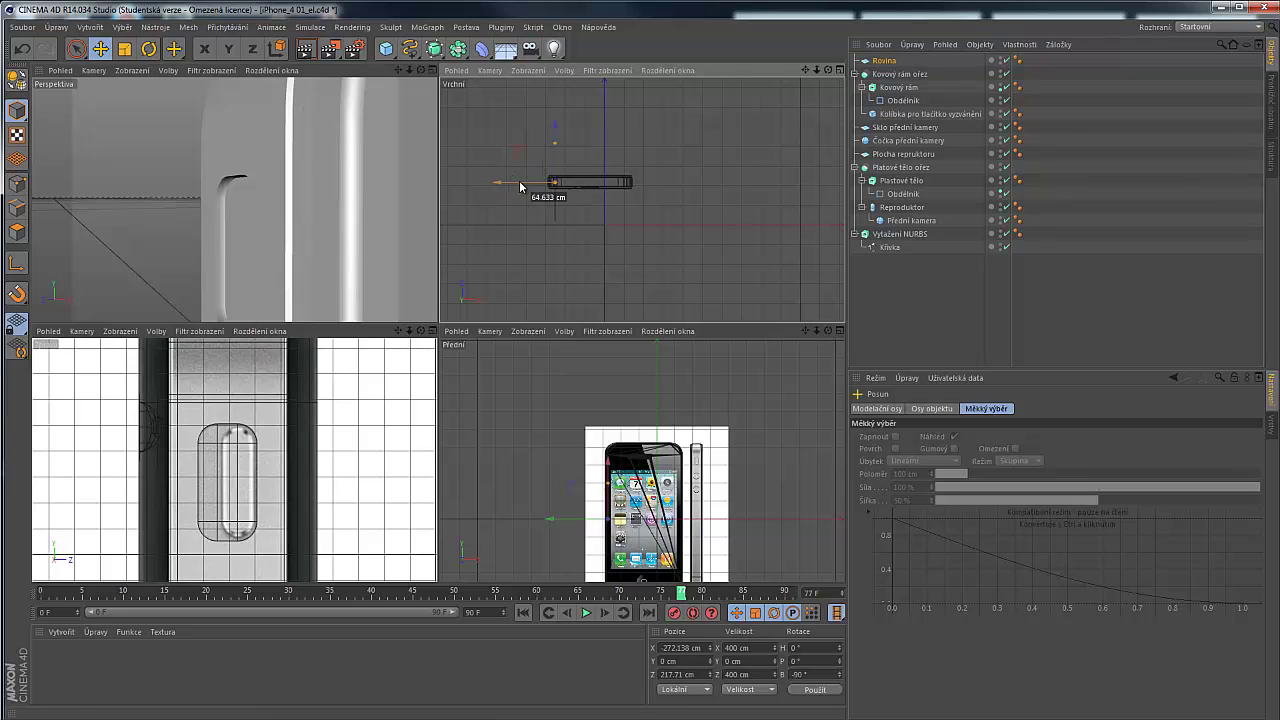
Raise the plane to the mute switch at about Y 327.2 cm and Z 221.32 cm, and shrink it to about 65.68 × 41.14 cm
scroll(228, 462, "down", 5)
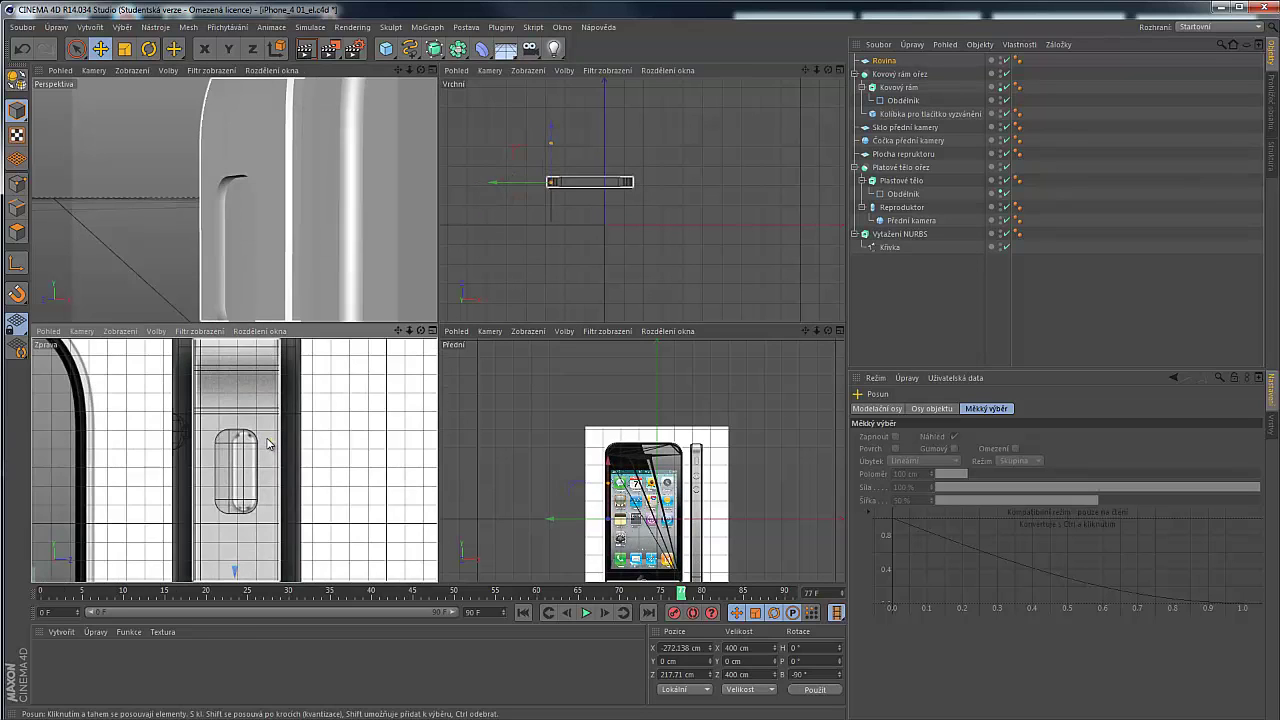
scroll(228, 462, "down", 6)
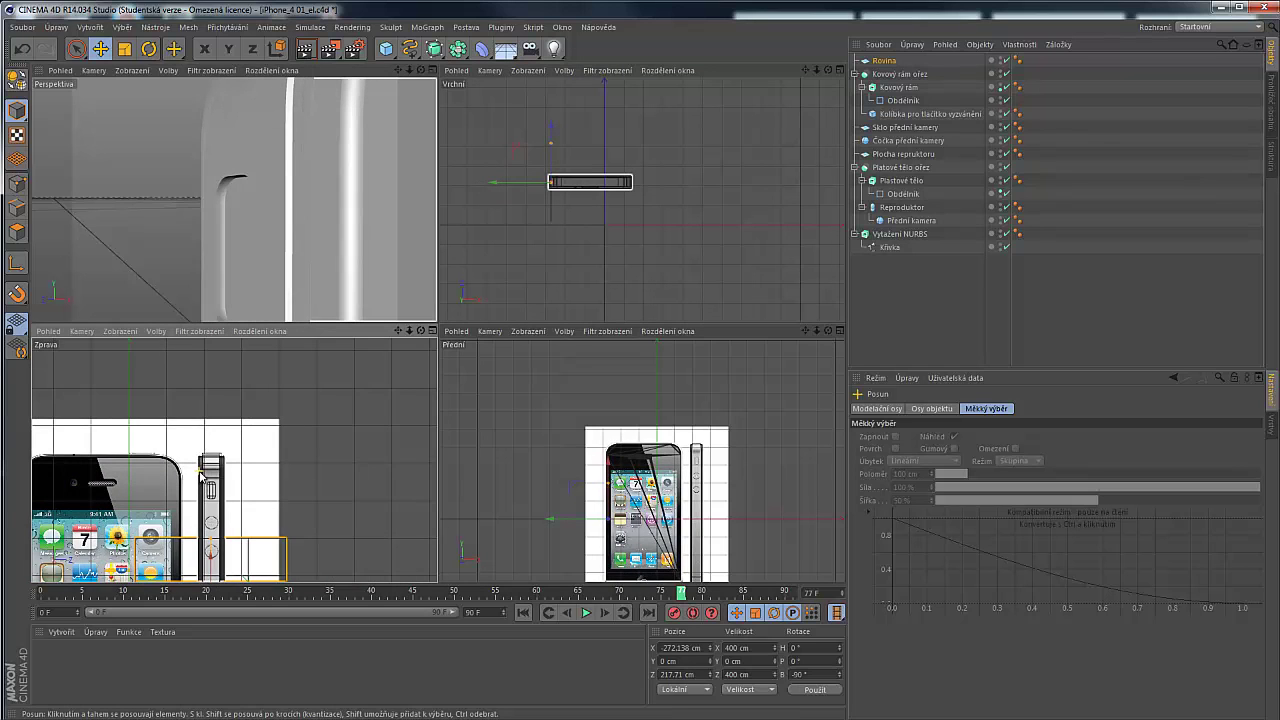
scroll(225, 568, "up", 4)
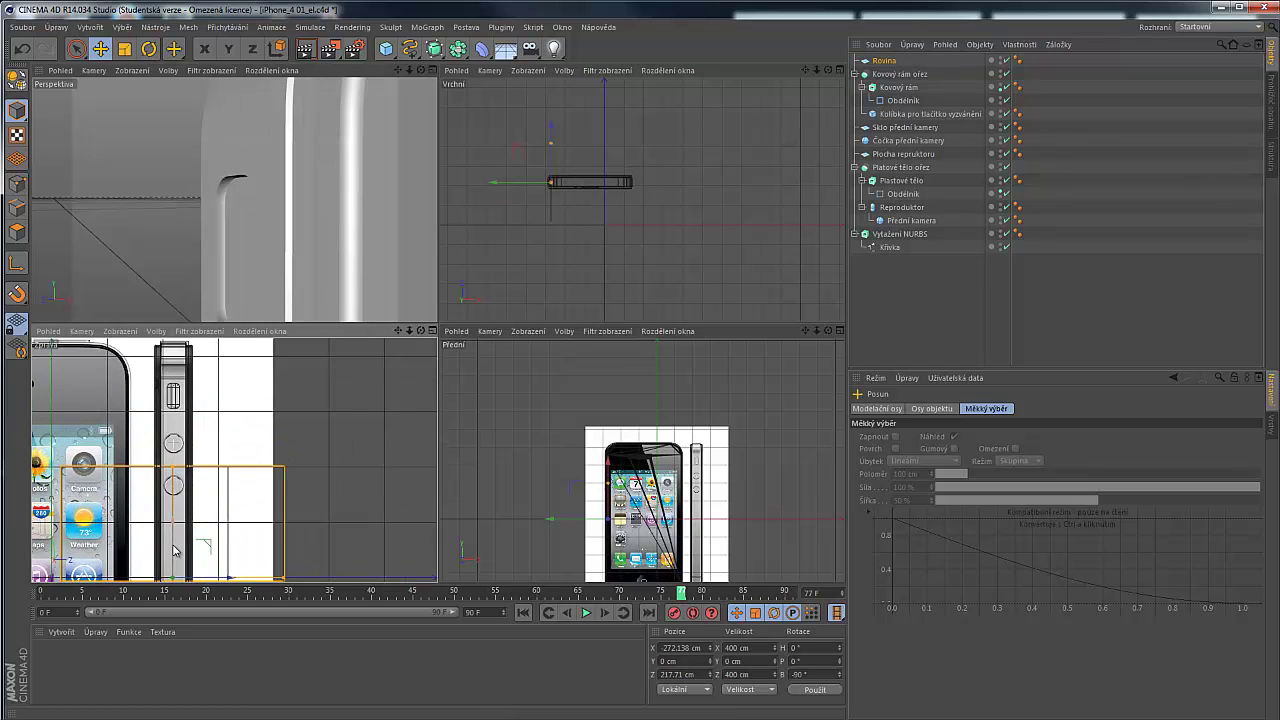
left_click_drag(177, 551, 169, 364)
left_click_drag(221, 397, 186, 401)
scroll(179, 370, "down", 2)
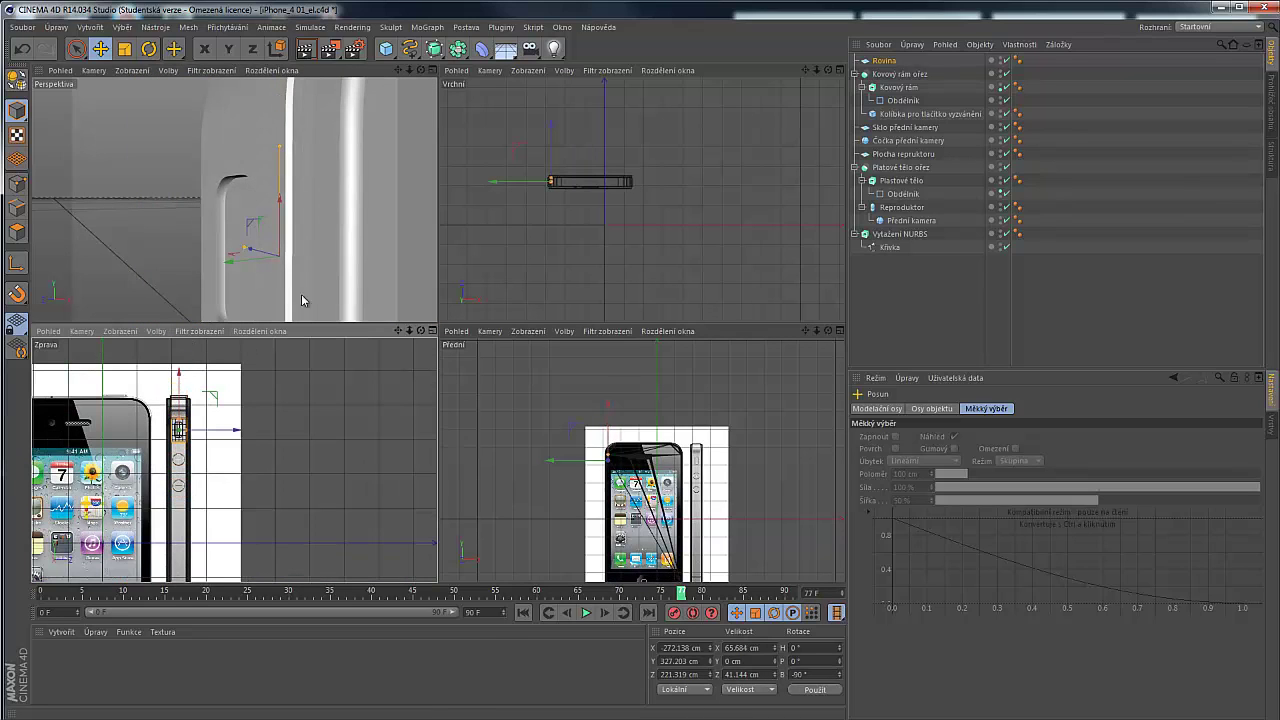
Shift the plane outward along X to about -286.08 cm so it forms the floor of the mute switch recess
left_click_drag(252, 264, 211, 268)
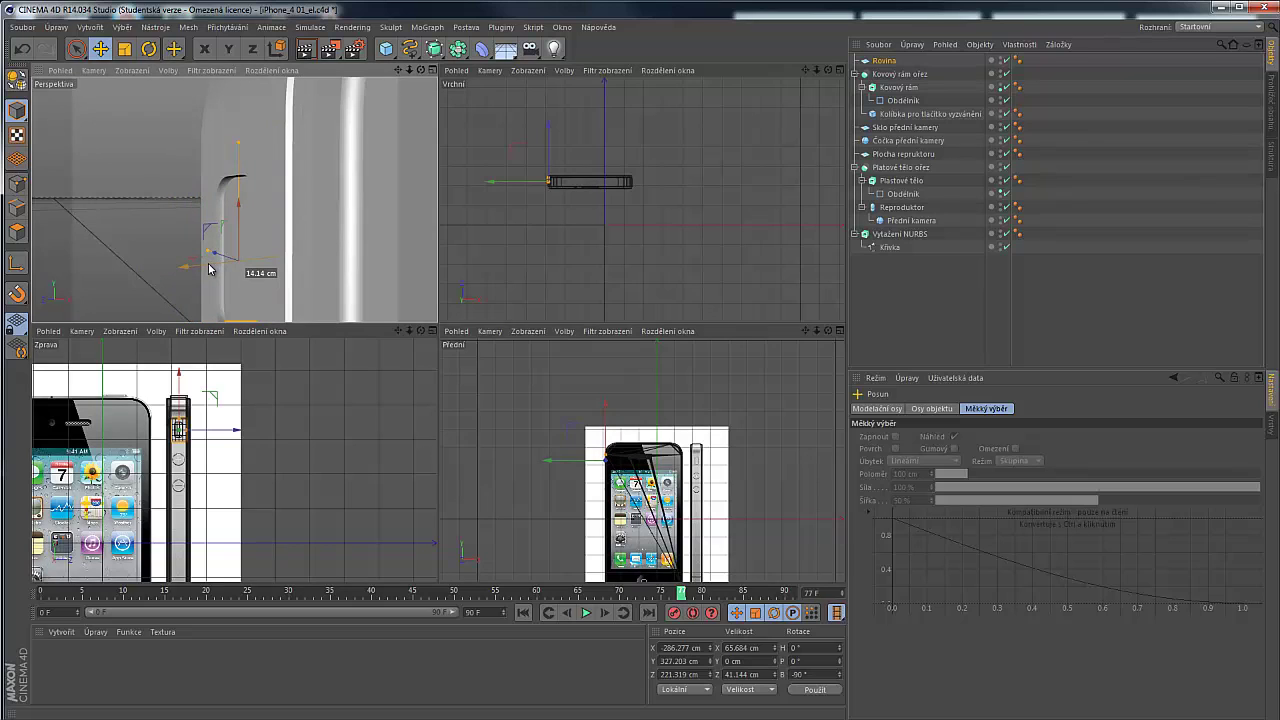
left_click_drag(210, 269, 300, 249)
right_click_drag(300, 249, 258, 218, "alt")
left_click_drag(310, 169, 287, 196, "alt")
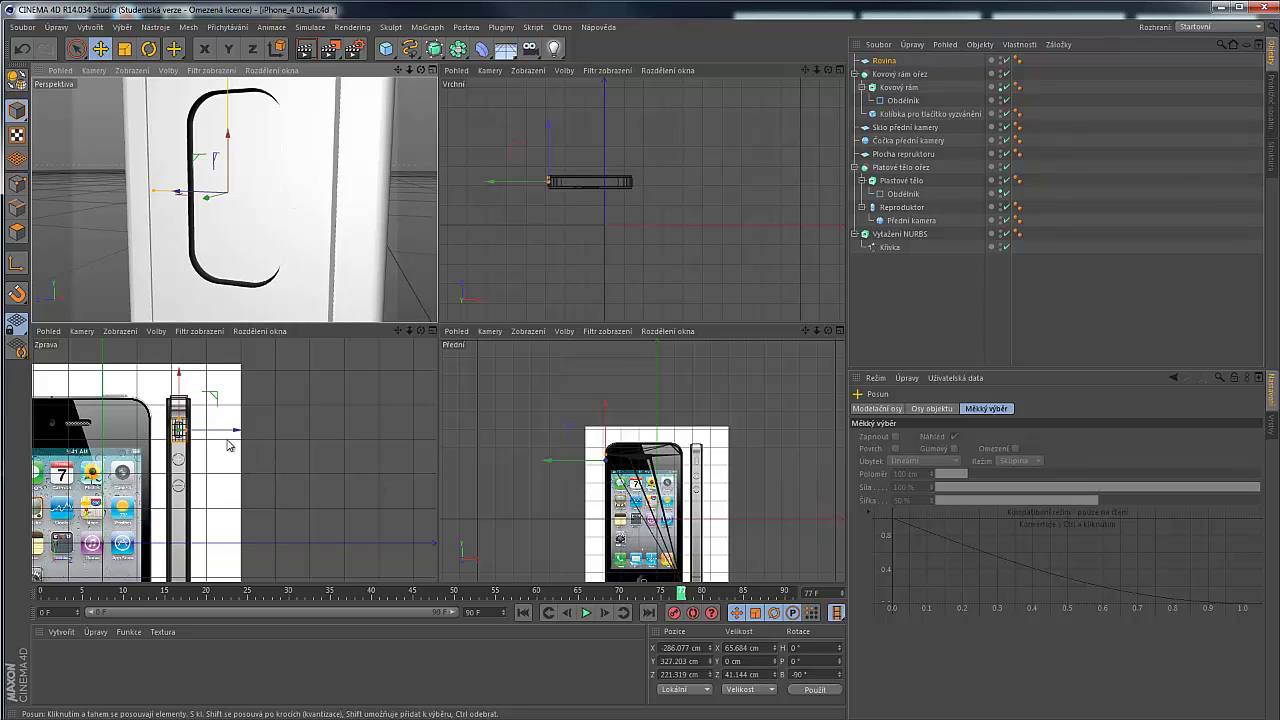
Reduce the plane to about 52.29 × 30.05 cm and center it on the recess at about Z 219.5 cm
scroll(229, 444, "up", 8)
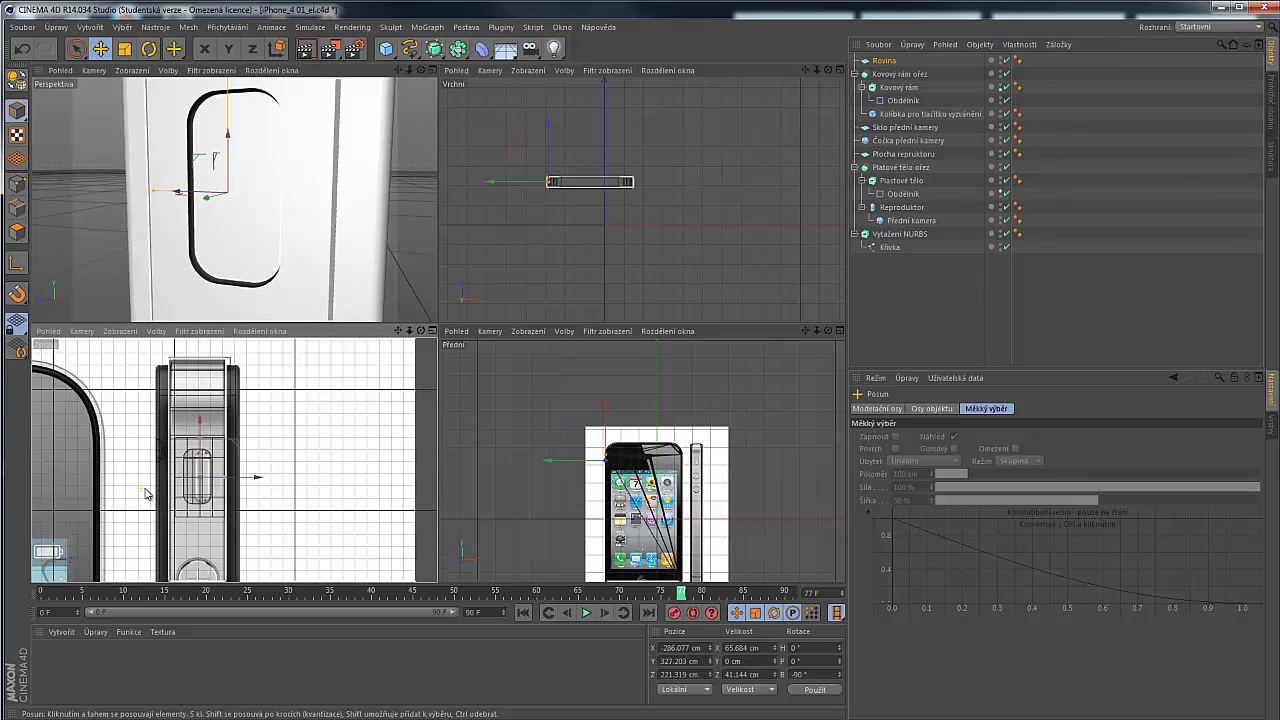
scroll(145, 492, "up", 6)
scroll(325, 450, "up", 1)
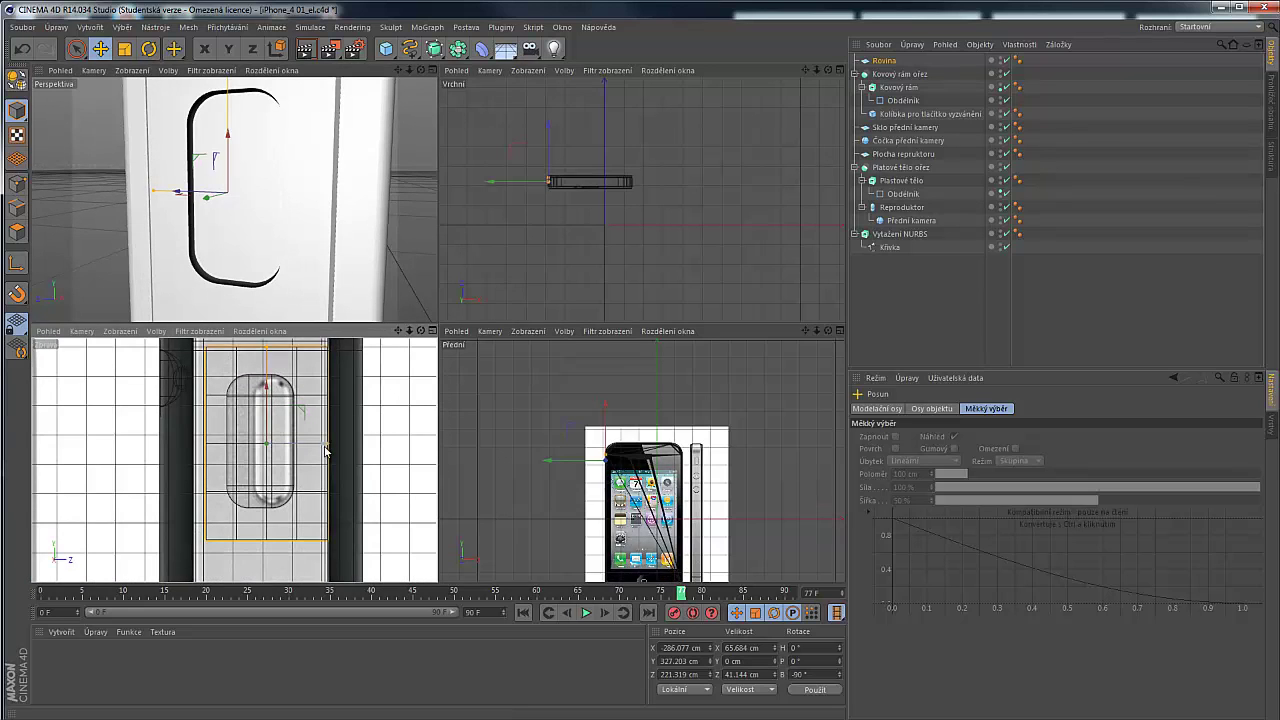
left_click_drag(327, 450, 318, 450)
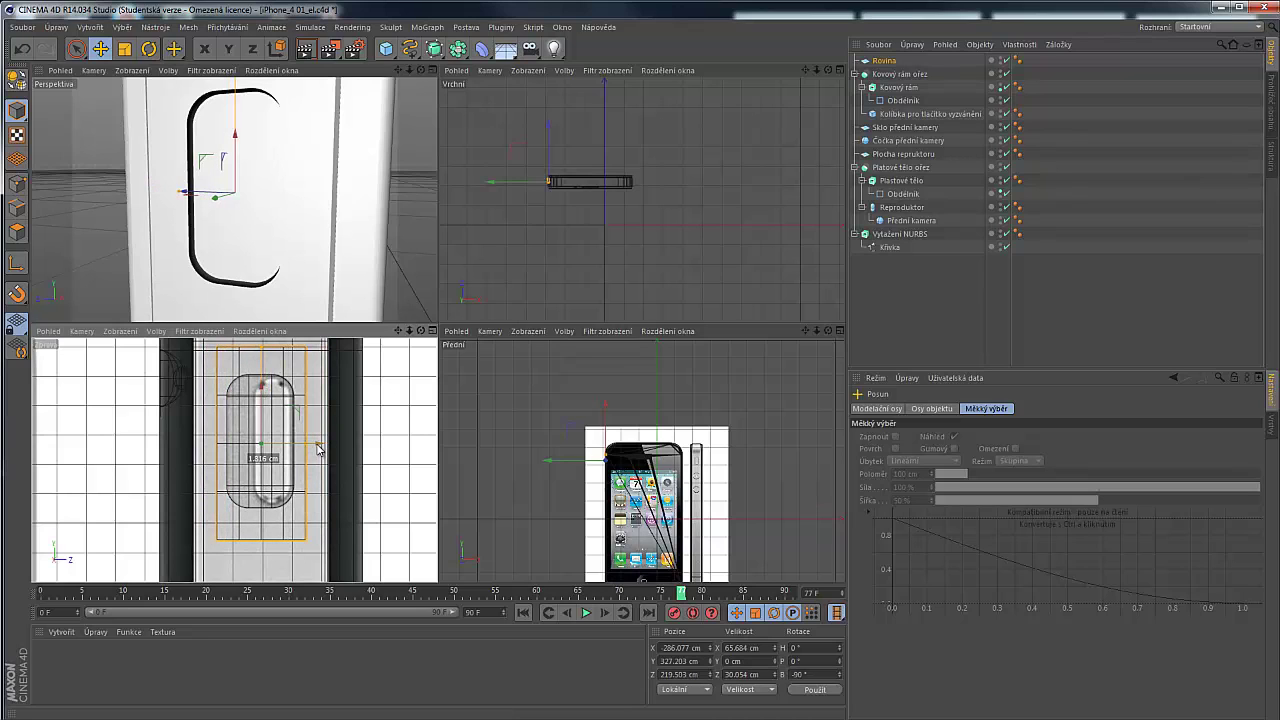
left_click_drag(263, 349, 262, 375)
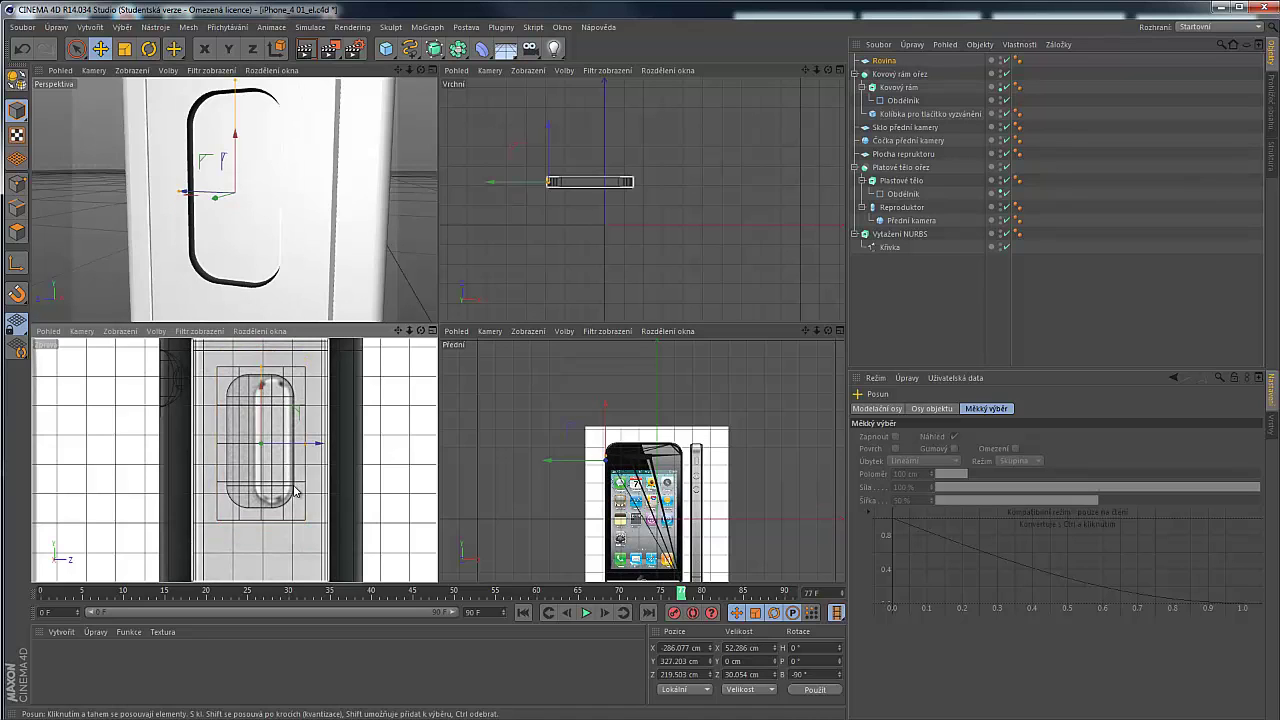
scroll(283, 476, "down", 1)
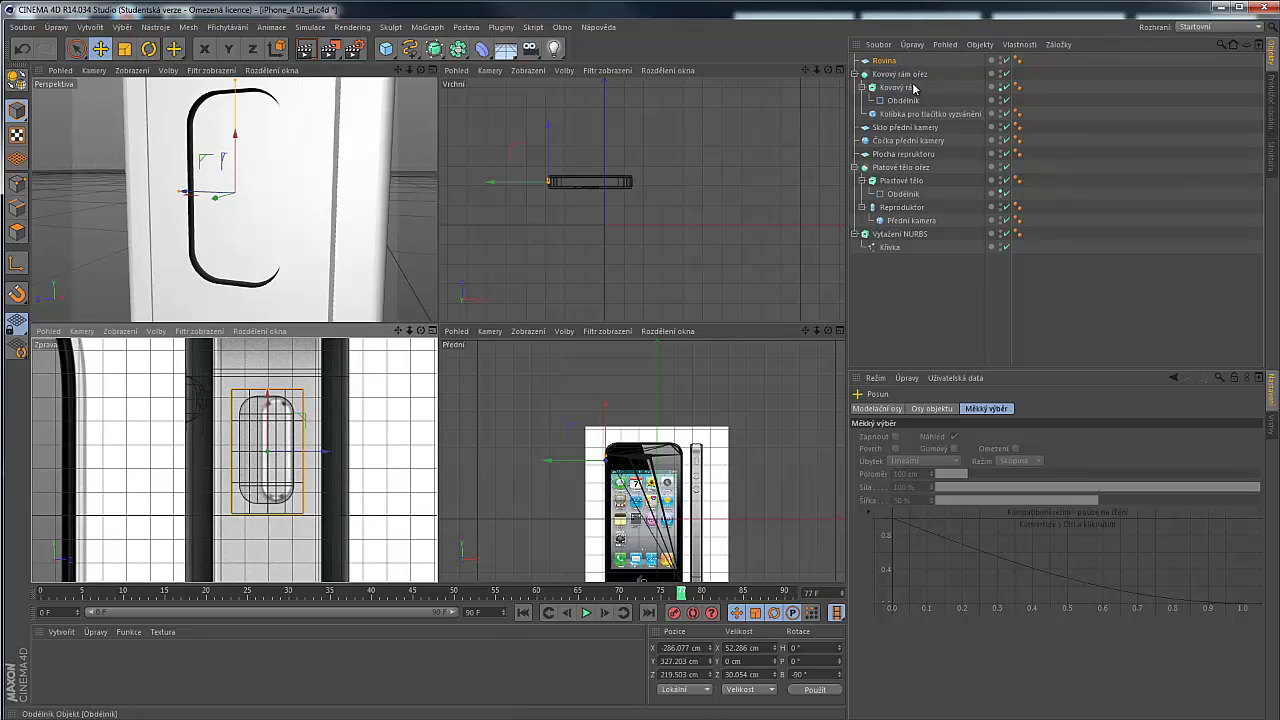
Rename the plane as "Plocha tlačítka vyzvánění" and deselect it
double_click(886, 61)
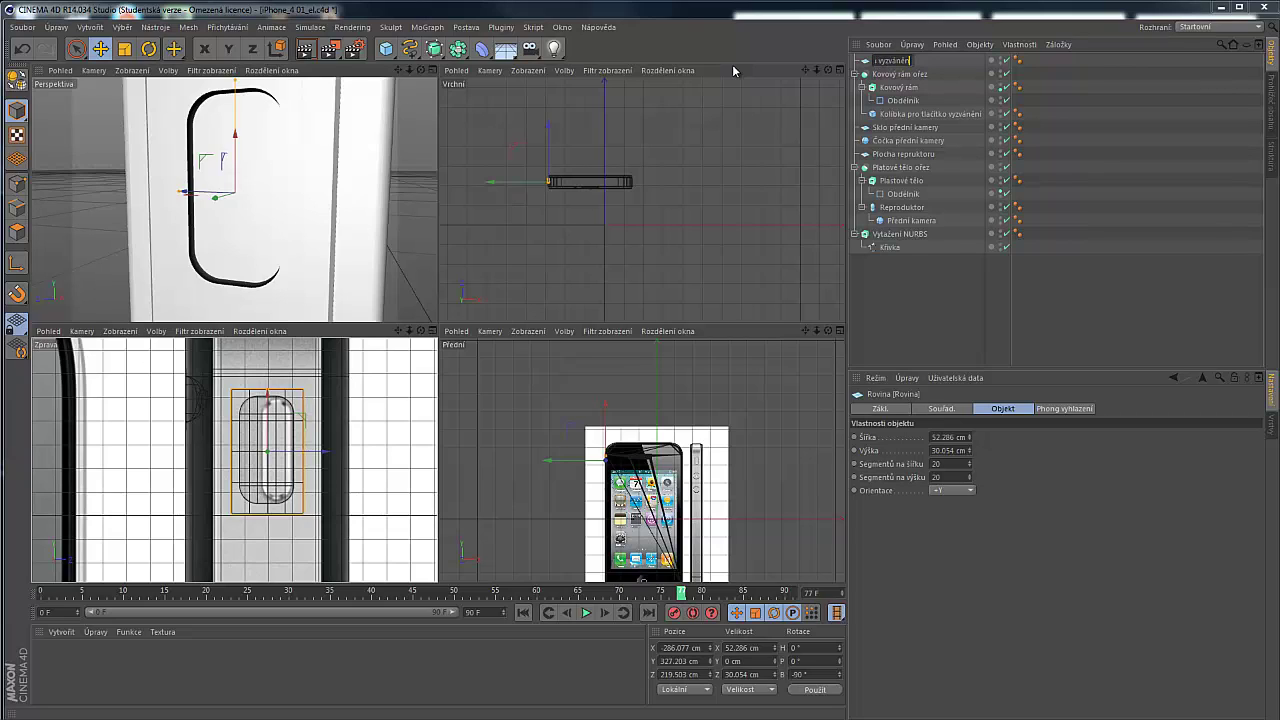
key("Return")
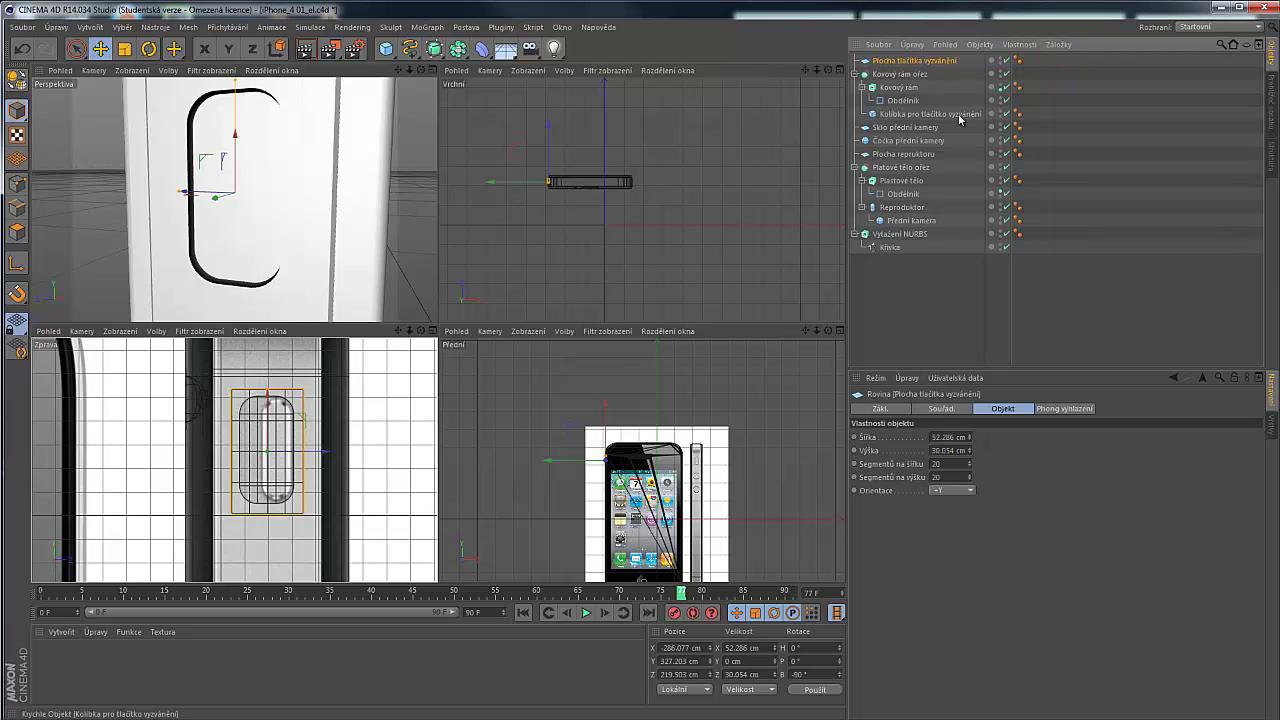
left_click(910, 301)
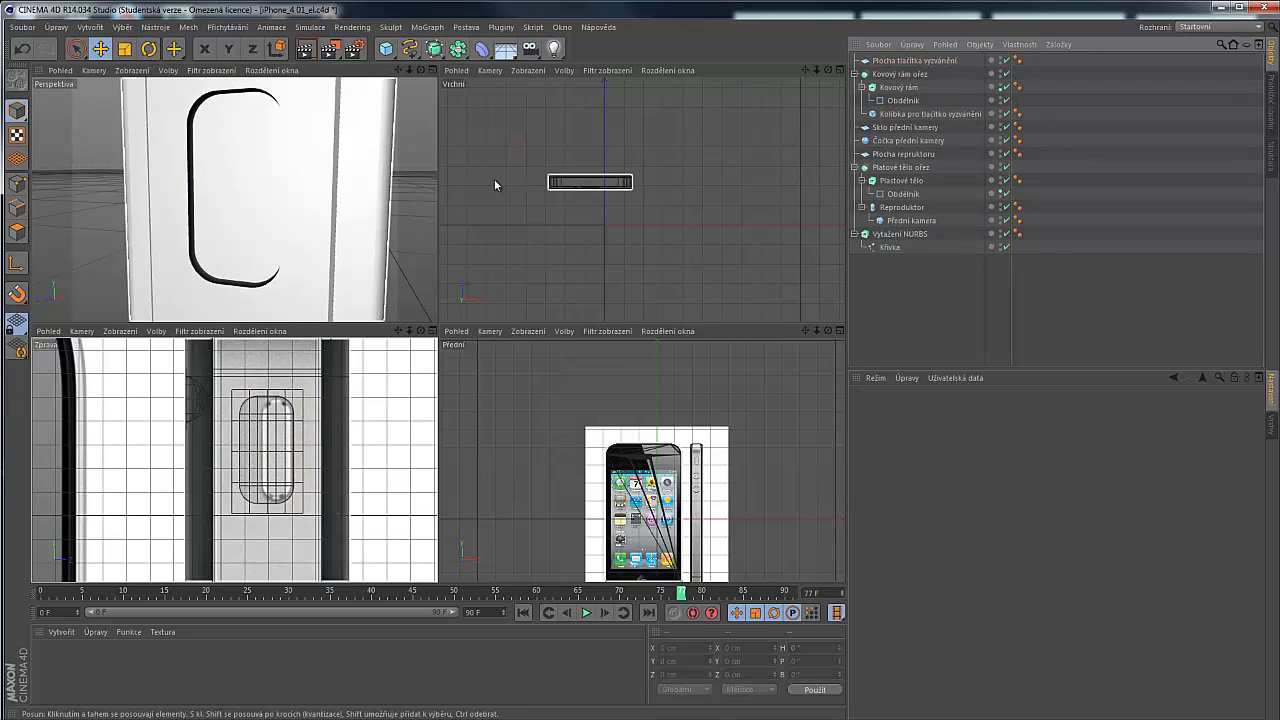
Duplicate the "Kolíbka pro tlačítko vyzvánění" cube as a separate object outside the Boolean
left_click_drag(329, 194, 249, 203, "alt")
scroll(247, 201, "down", 4)
left_click_drag(240, 157, 247, 150, "alt")
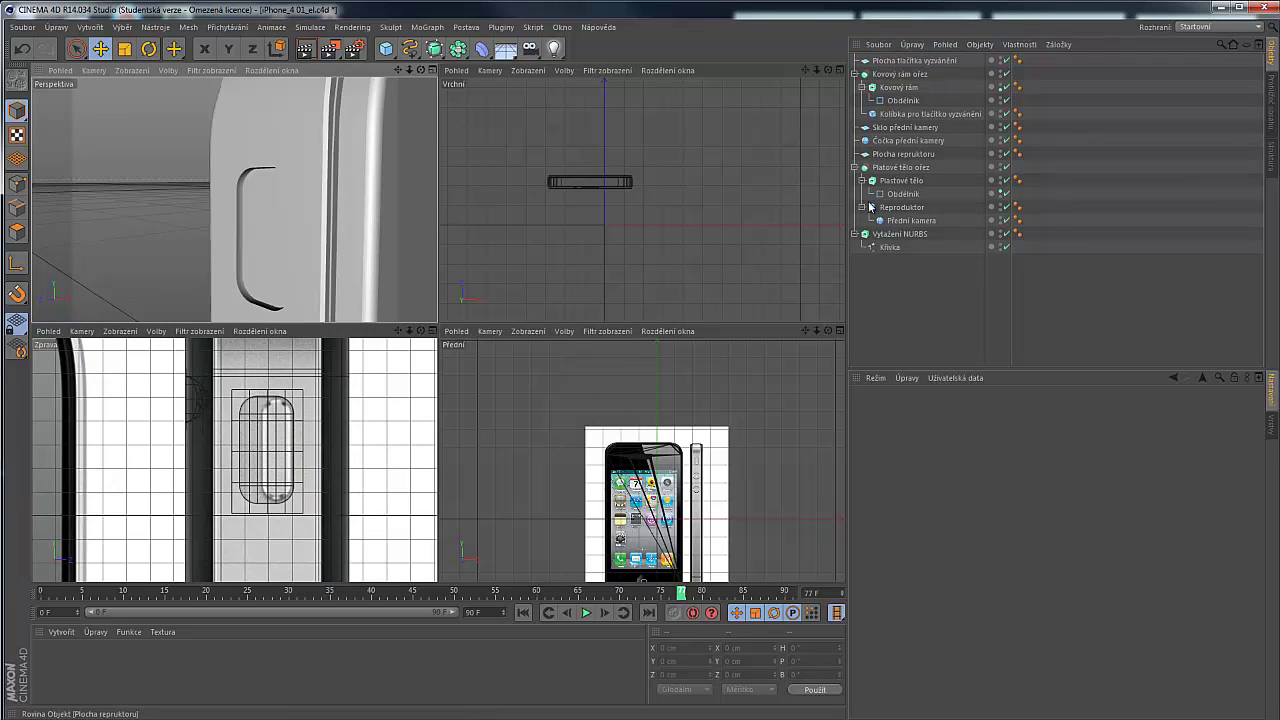
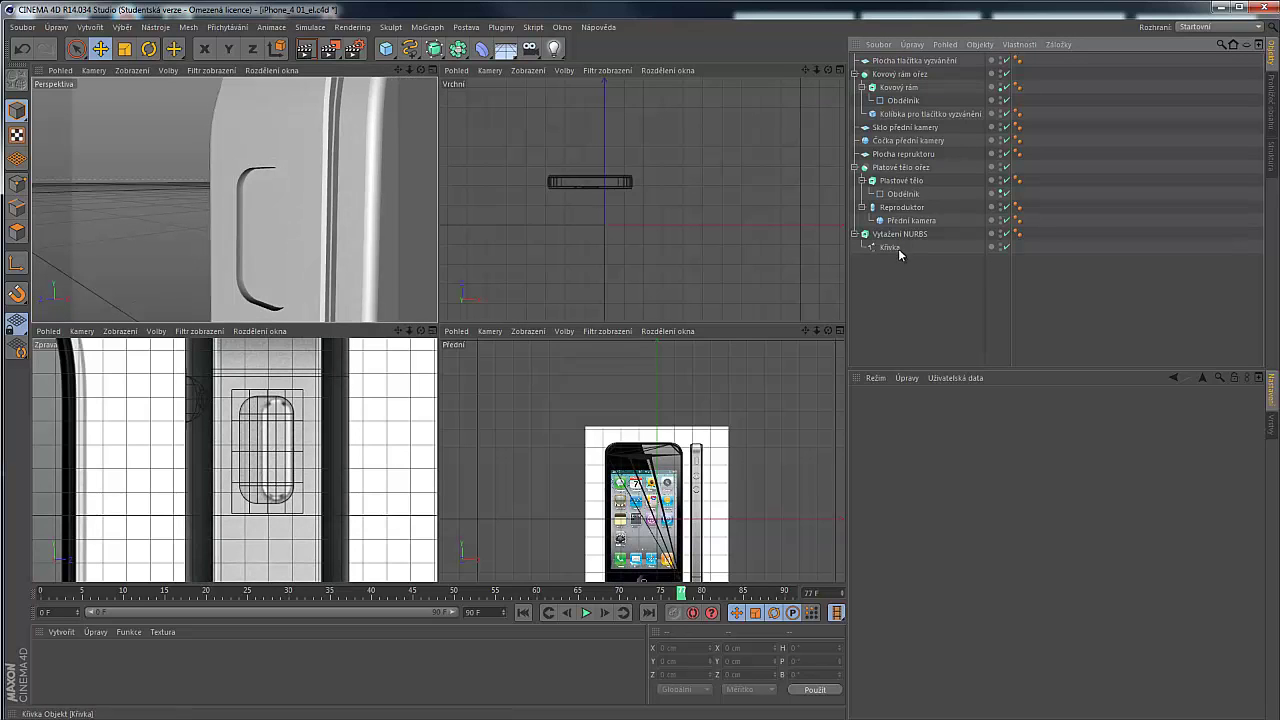
left_click(906, 120)
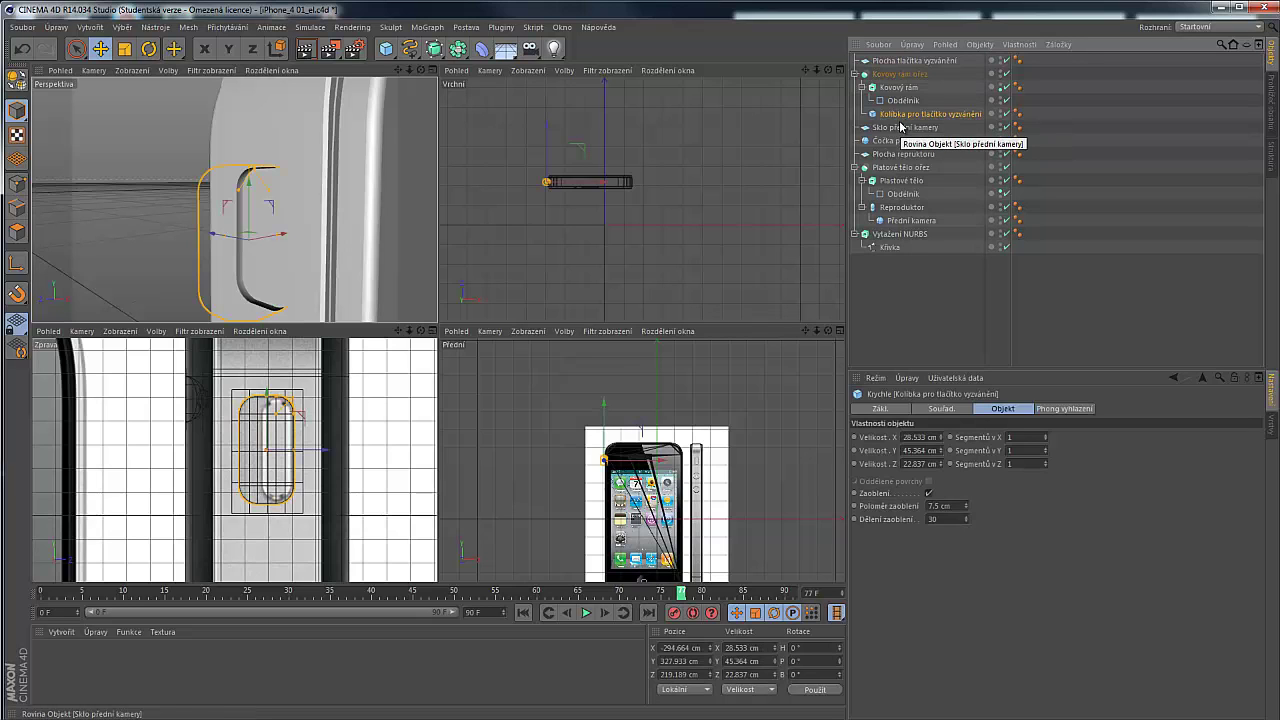
key("ctrl+c")
key("ctrl+v")
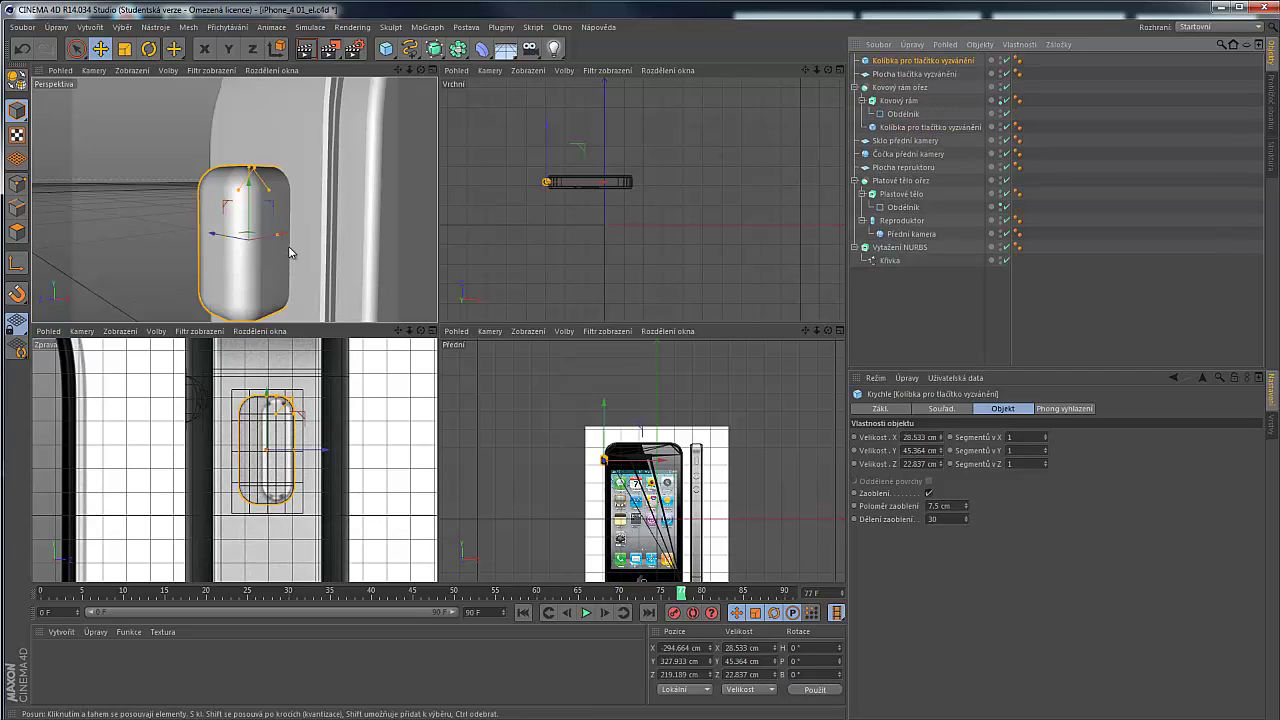
Scale the copied cube uniformly to about 26.25 × 41.74 × 21.01 cm so it sits inside the recess outline
left_click_drag(177, 256, 129, 254, "alt")
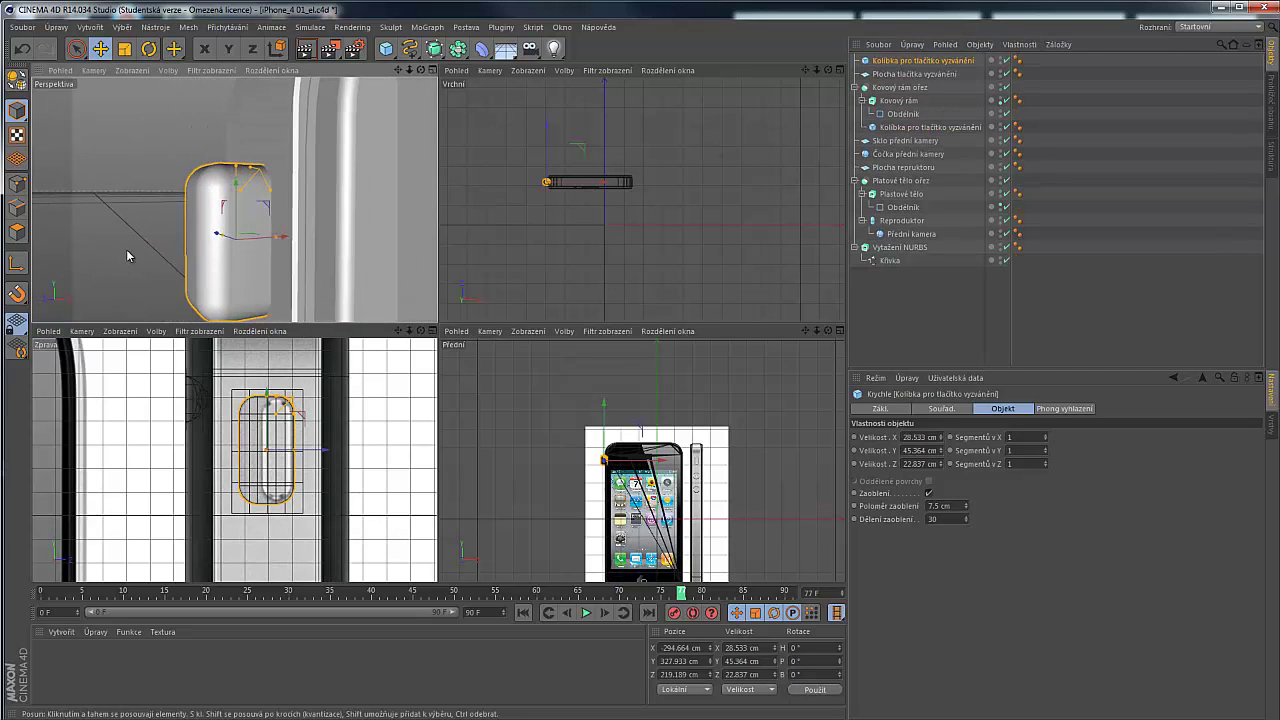
scroll(289, 467, "up", 5)
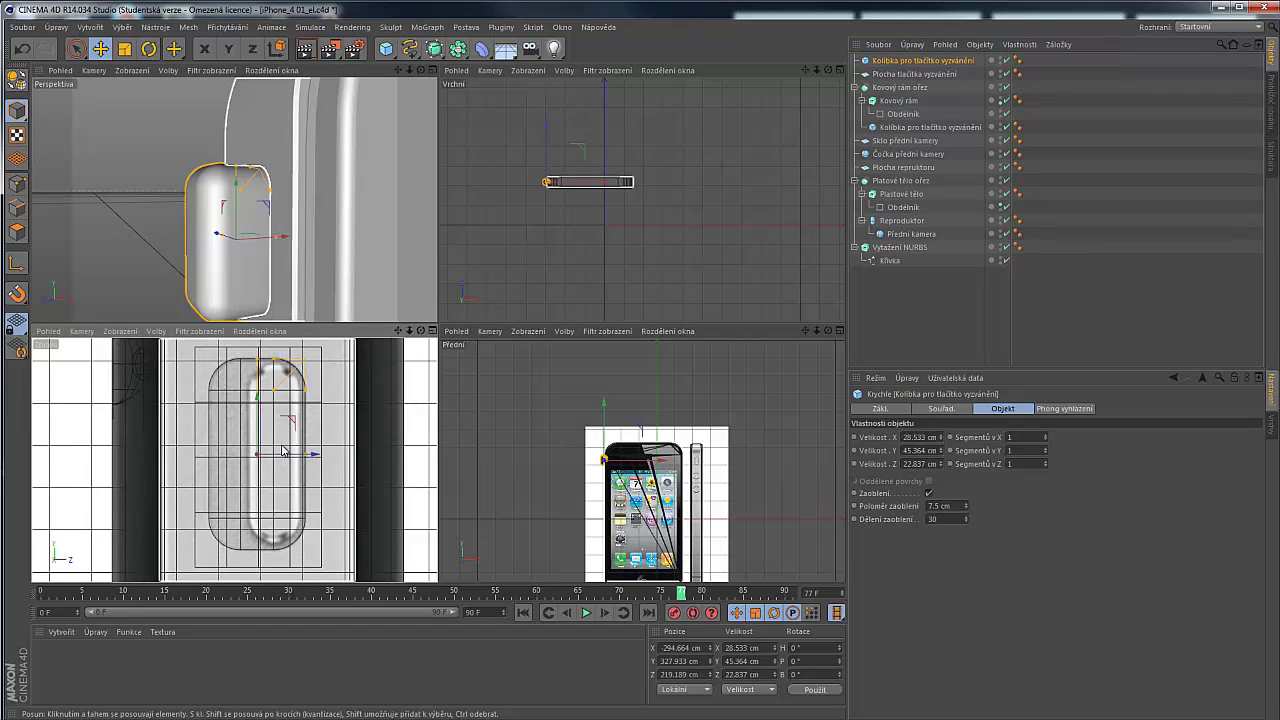
scroll(289, 467, "up", 4)
middle_click(292, 430)
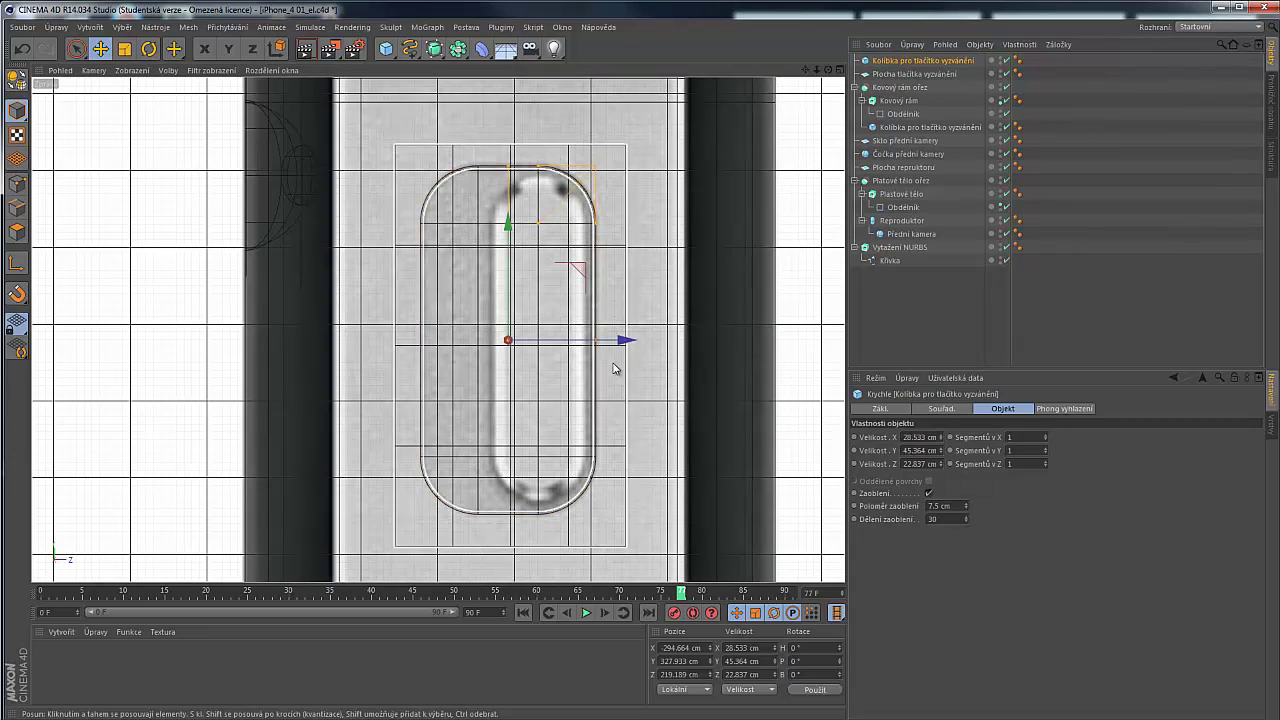
key("t")
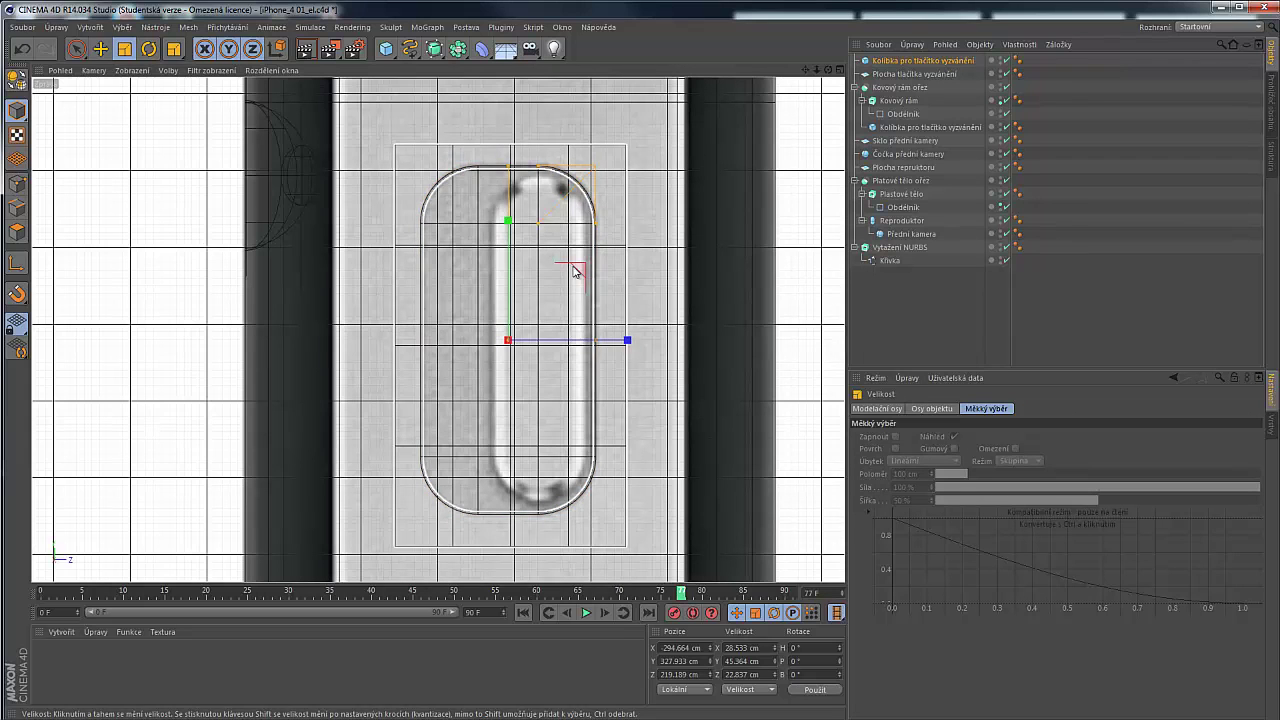
left_click_drag(575, 271, 549, 294)
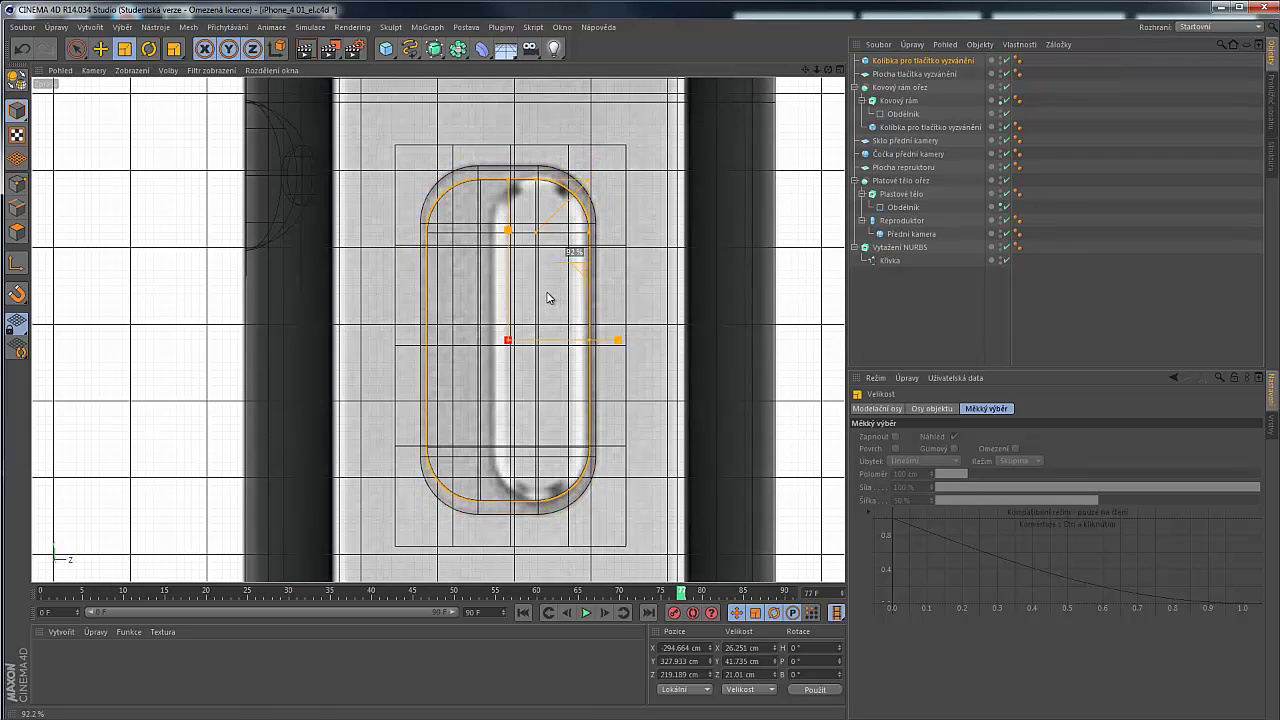
key("e")
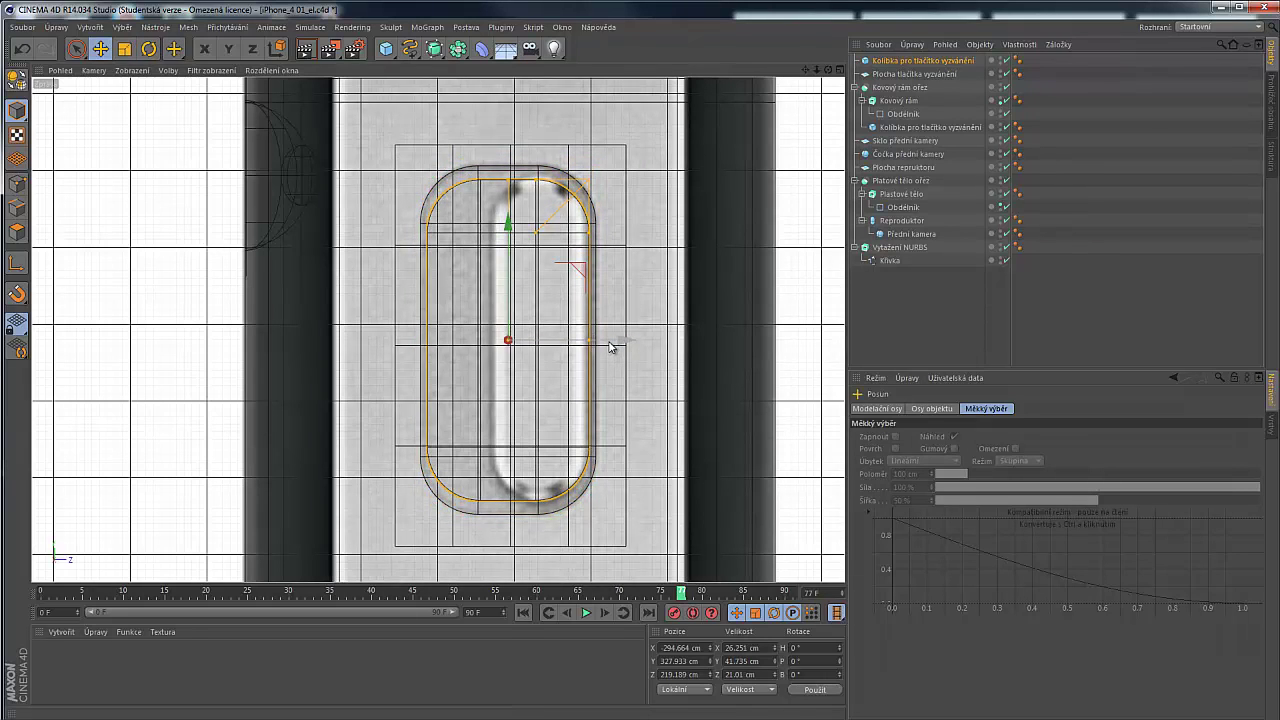
Shift the ringer switch block along Z to about 223.5 cm and narrow its Z size to about 13.25 cm, matching the reference
left_click_drag(614, 349, 650, 331)
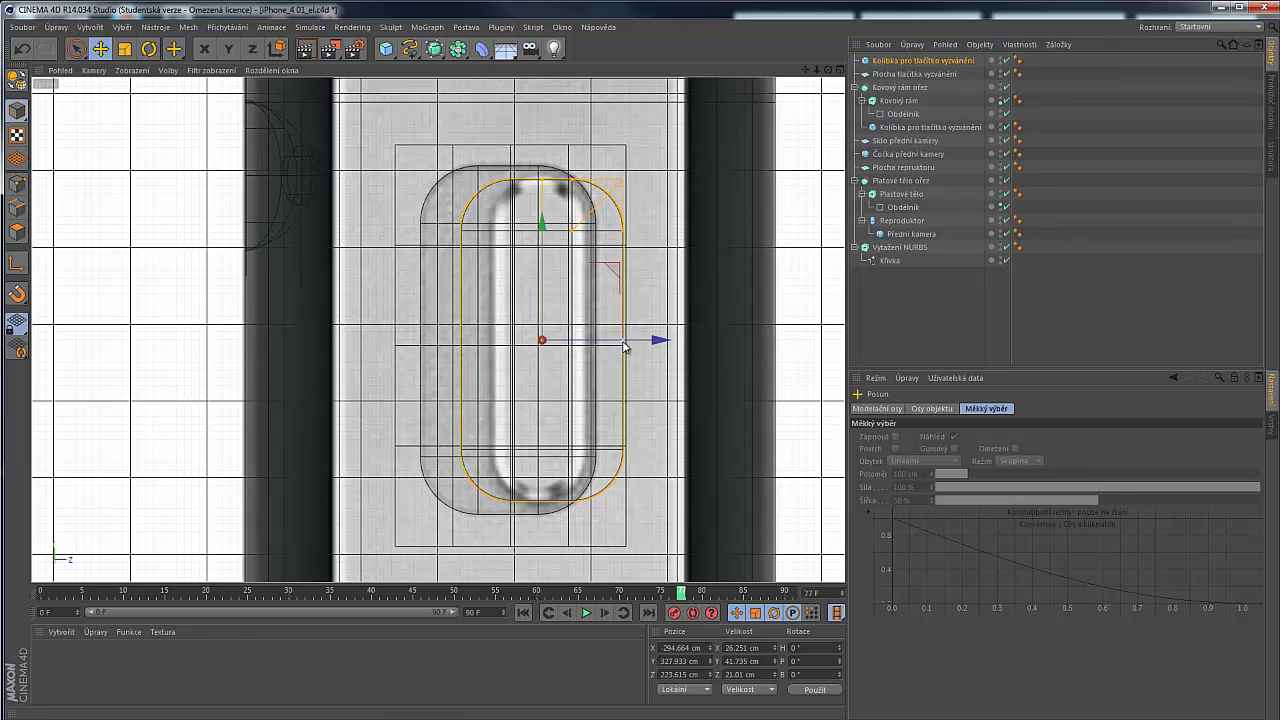
left_click_drag(624, 346, 578, 347)
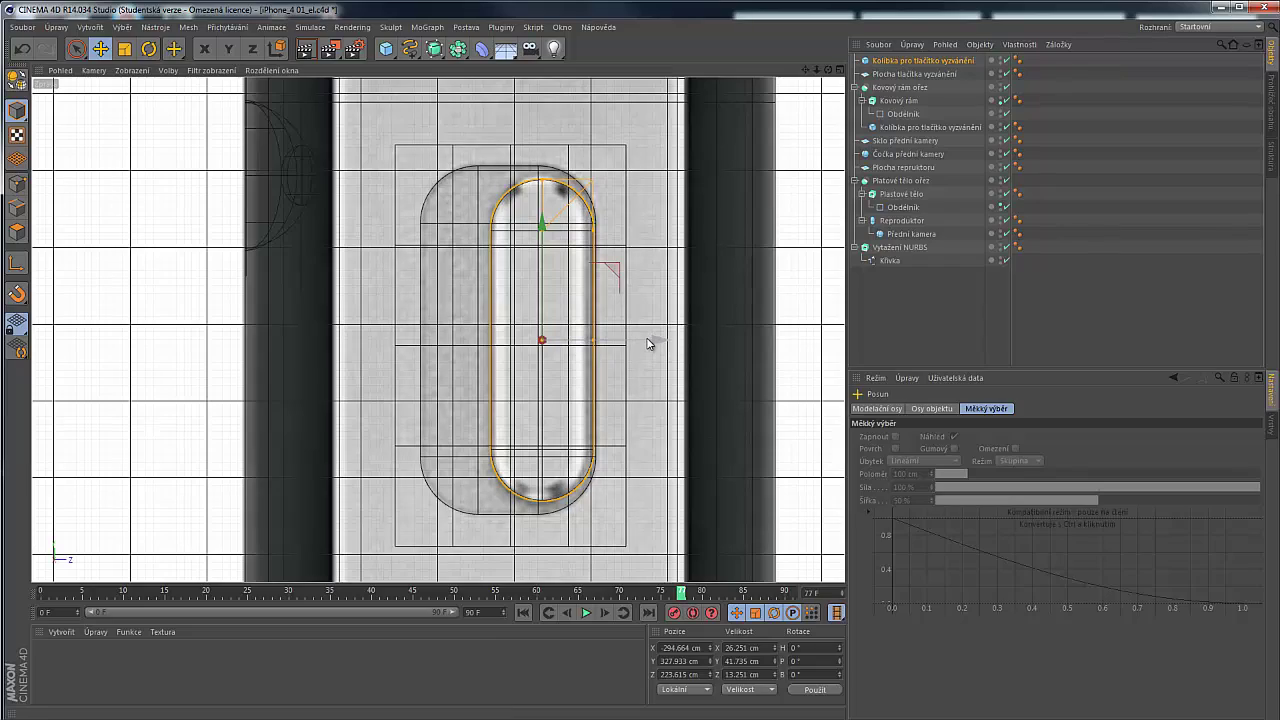
left_click_drag(647, 343, 648, 343)
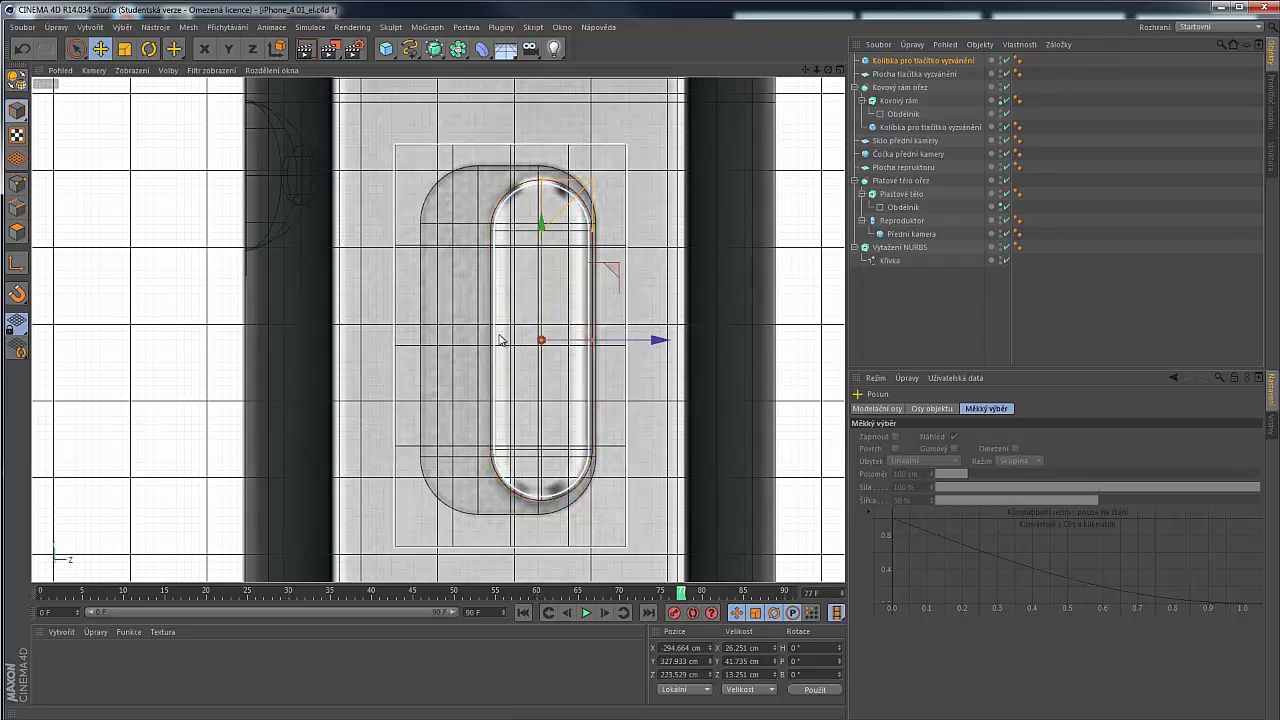
left_click_drag(584, 247, 611, 254, "alt")
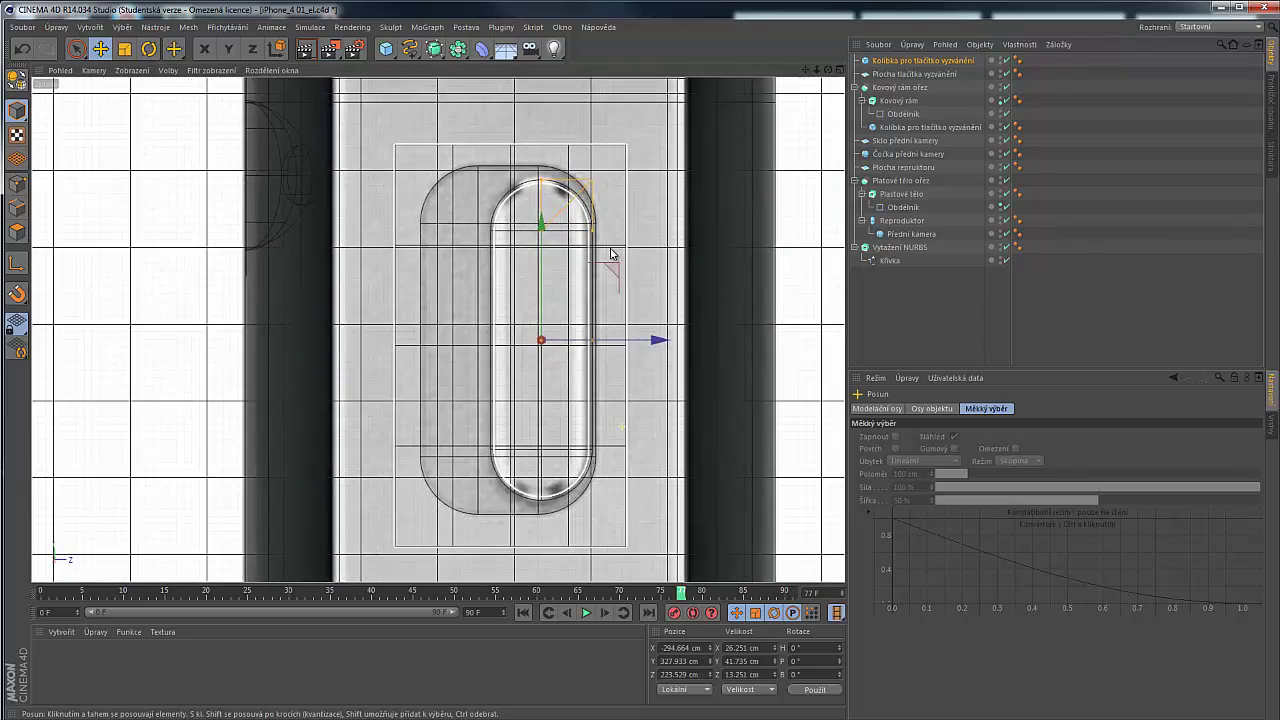
Push the ringer switch block into the phone's side frame to about X -290.4 cm, and deselect it
middle_click(608, 258)
scroll(243, 286, "up", 5)
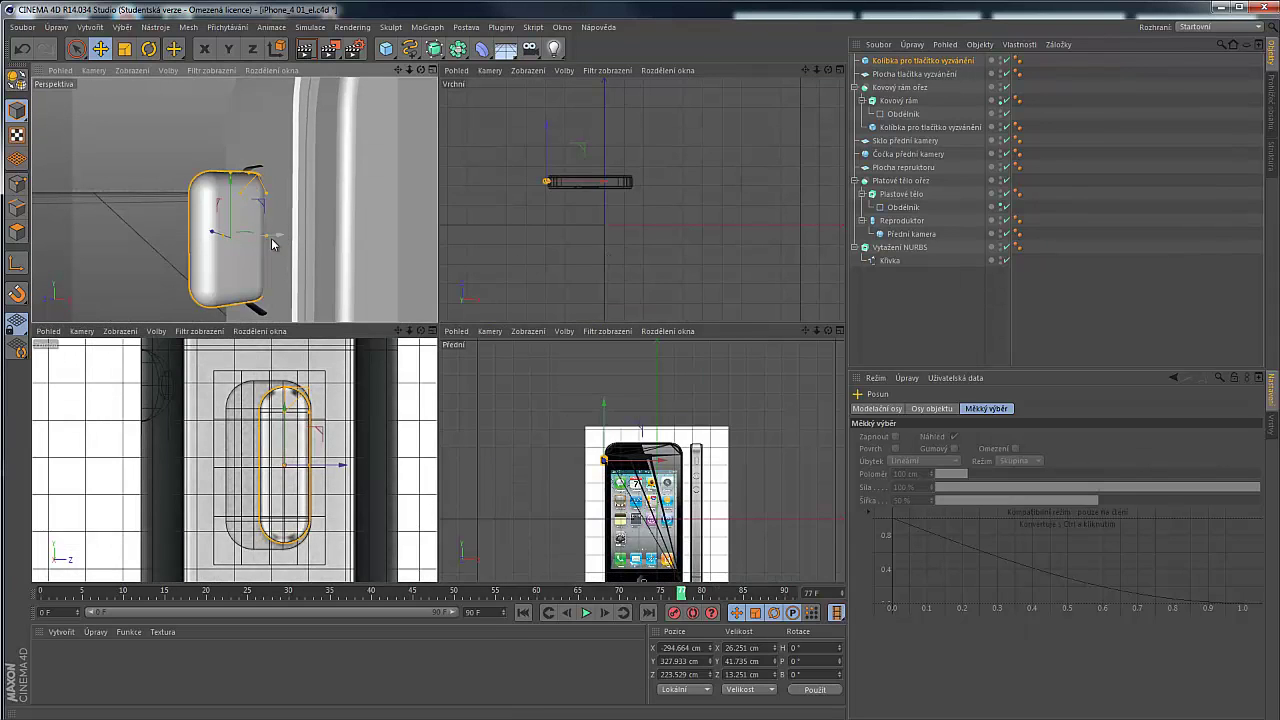
left_click_drag(276, 242, 288, 240)
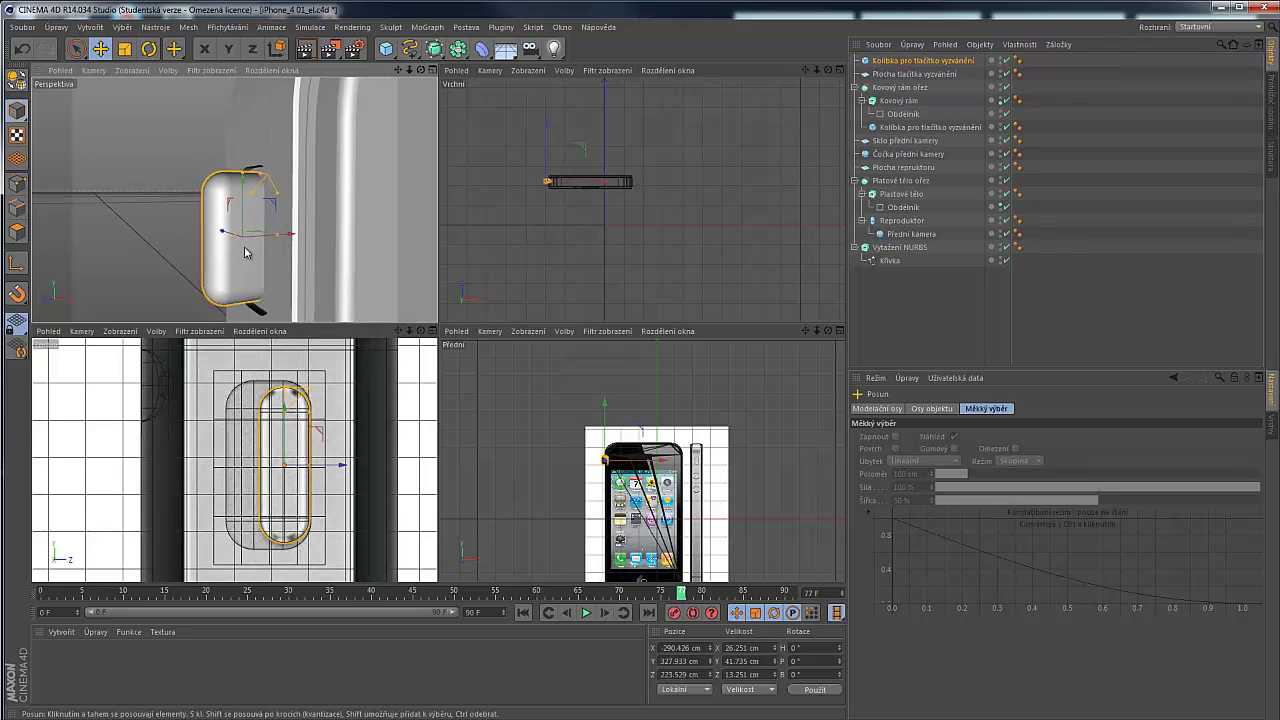
left_click(875, 348)
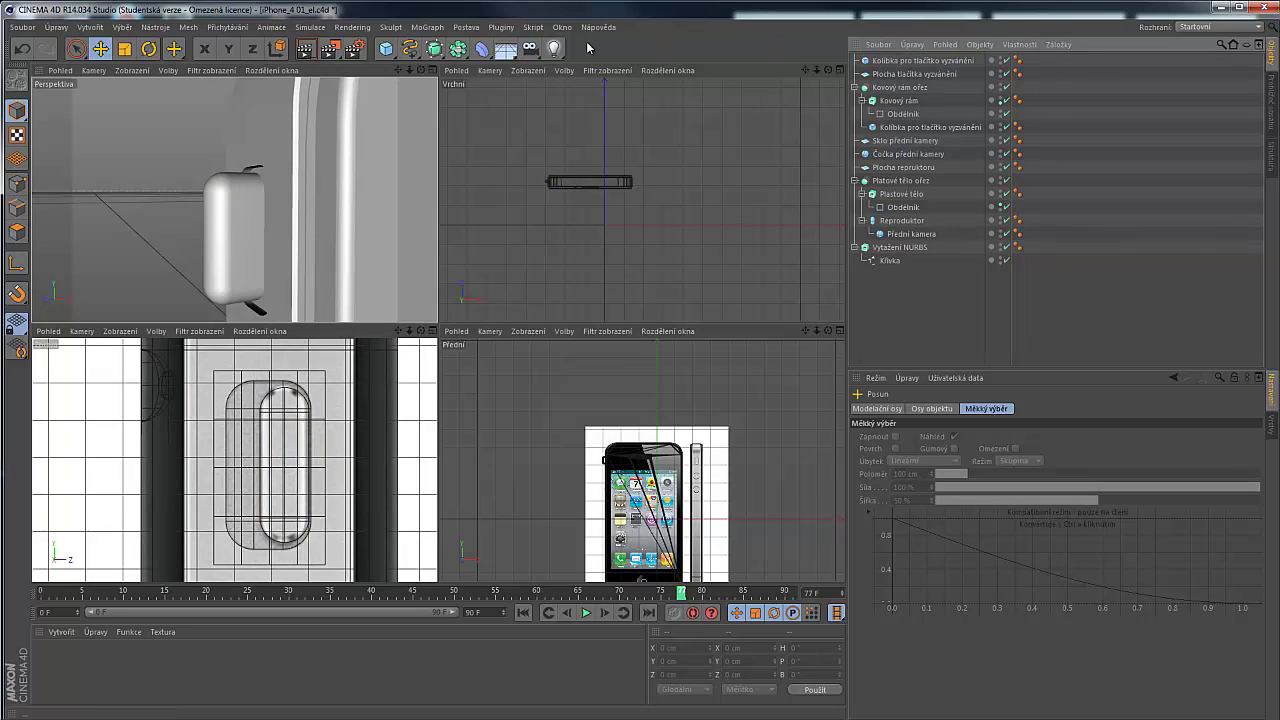
Add a cube and place it beside the ringer switch at about X -394, Y 324, Z 218 cm
left_click_drag(391, 52, 504, 70)
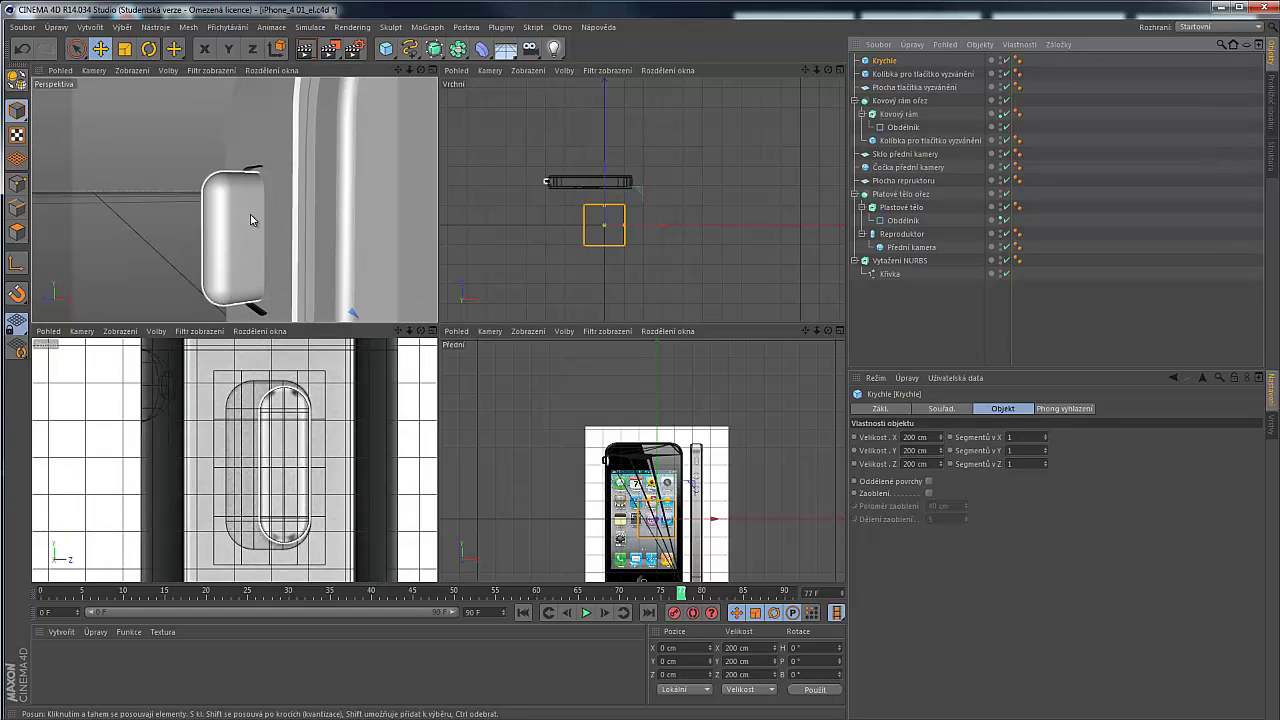
left_click_drag(666, 224, 600, 229)
left_click_drag(541, 185, 540, 143)
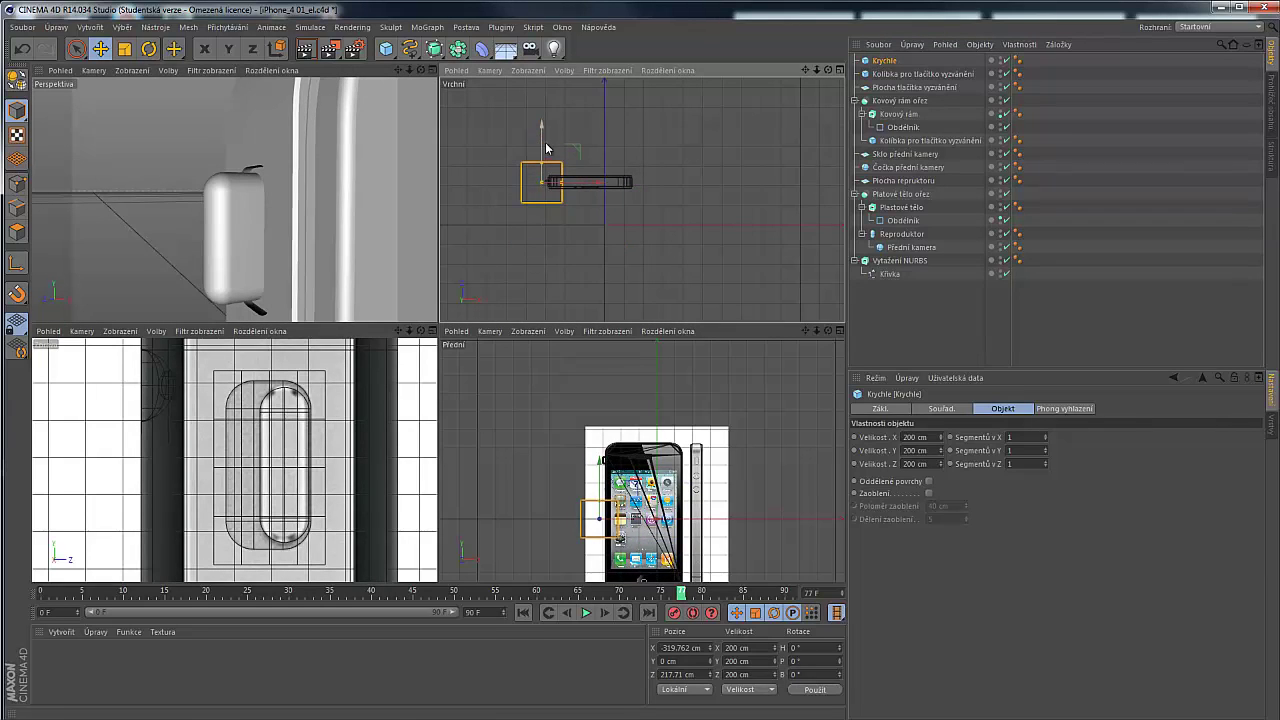
left_click_drag(590, 182, 575, 185)
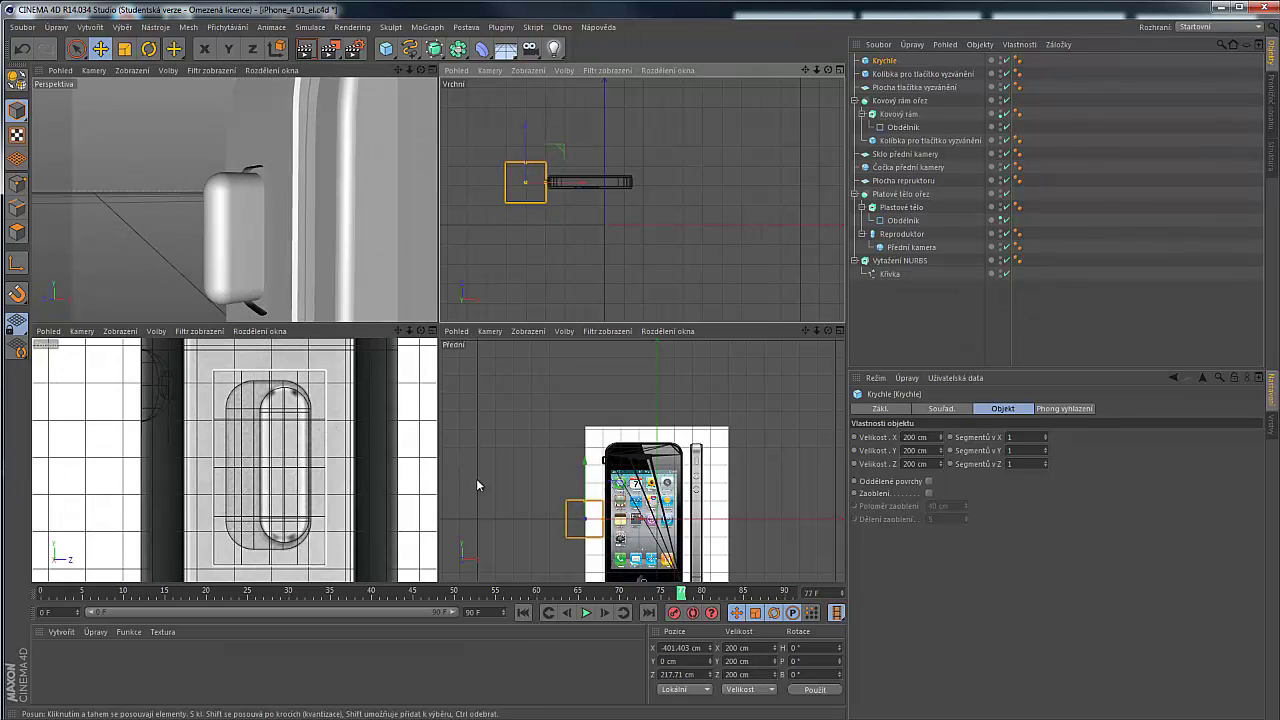
left_click_drag(584, 482, 633, 463)
Shrink the cube to about 54 x 81 x 45 cm around the switch, centred at about X -327 cm
left_click_drag(250, 246, 281, 236, "alt")
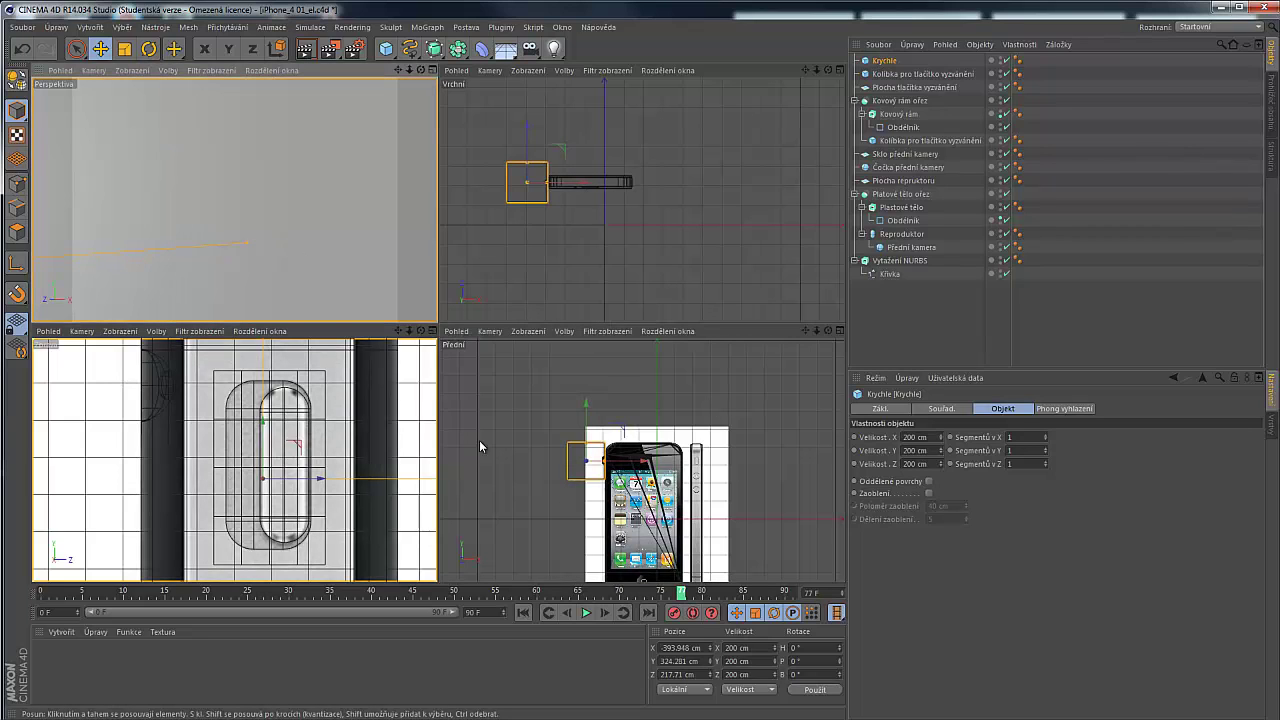
scroll(293, 232, "down", 10)
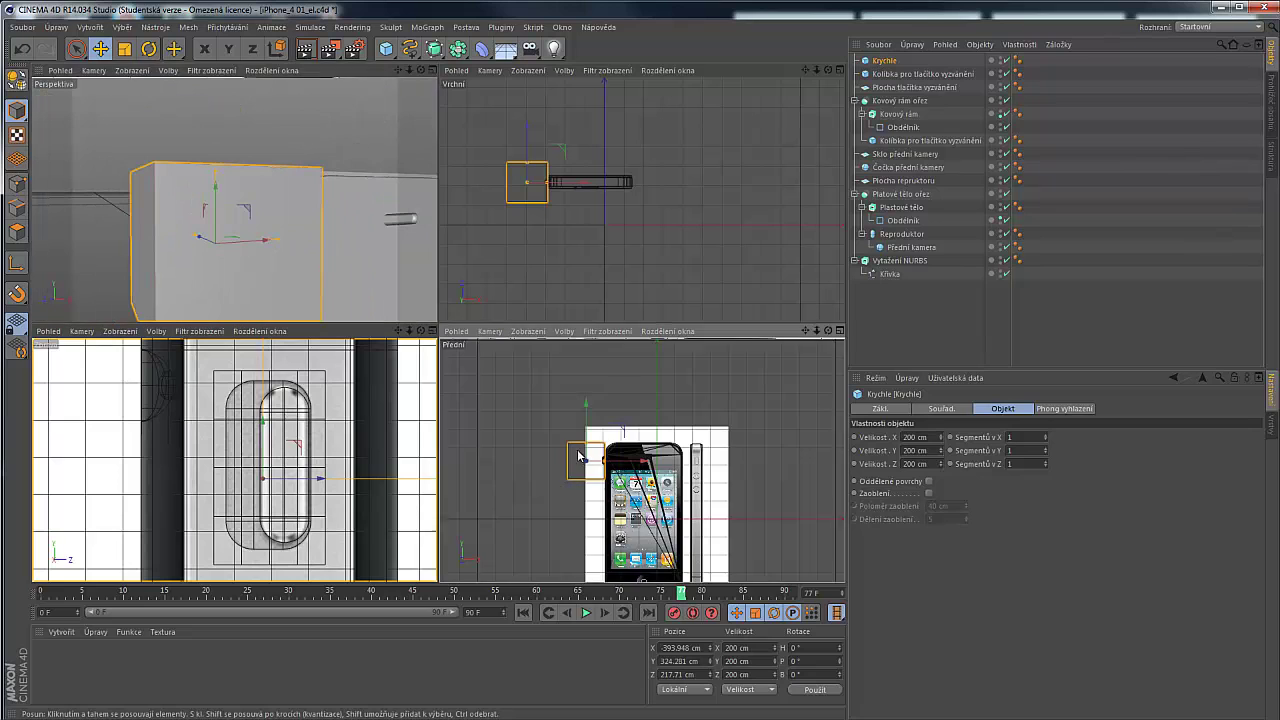
scroll(613, 492, "up", 3)
scroll(618, 470, "up", 3)
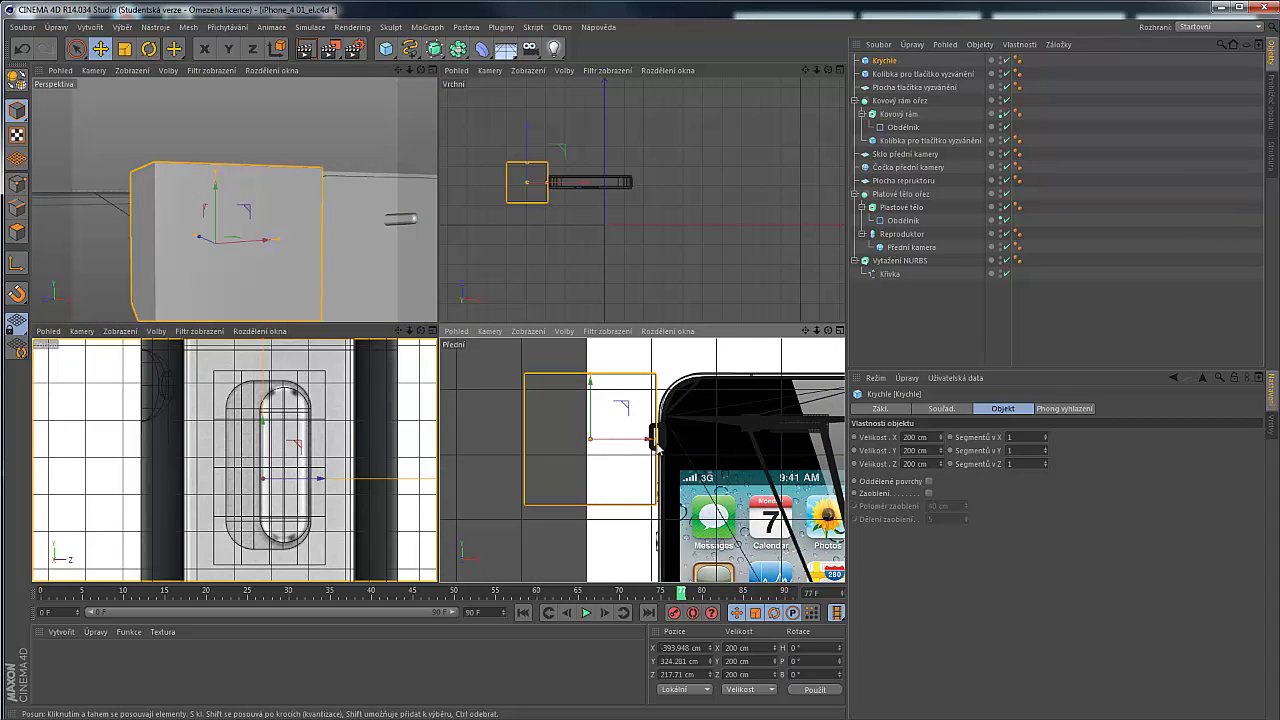
left_click_drag(590, 374, 663, 446)
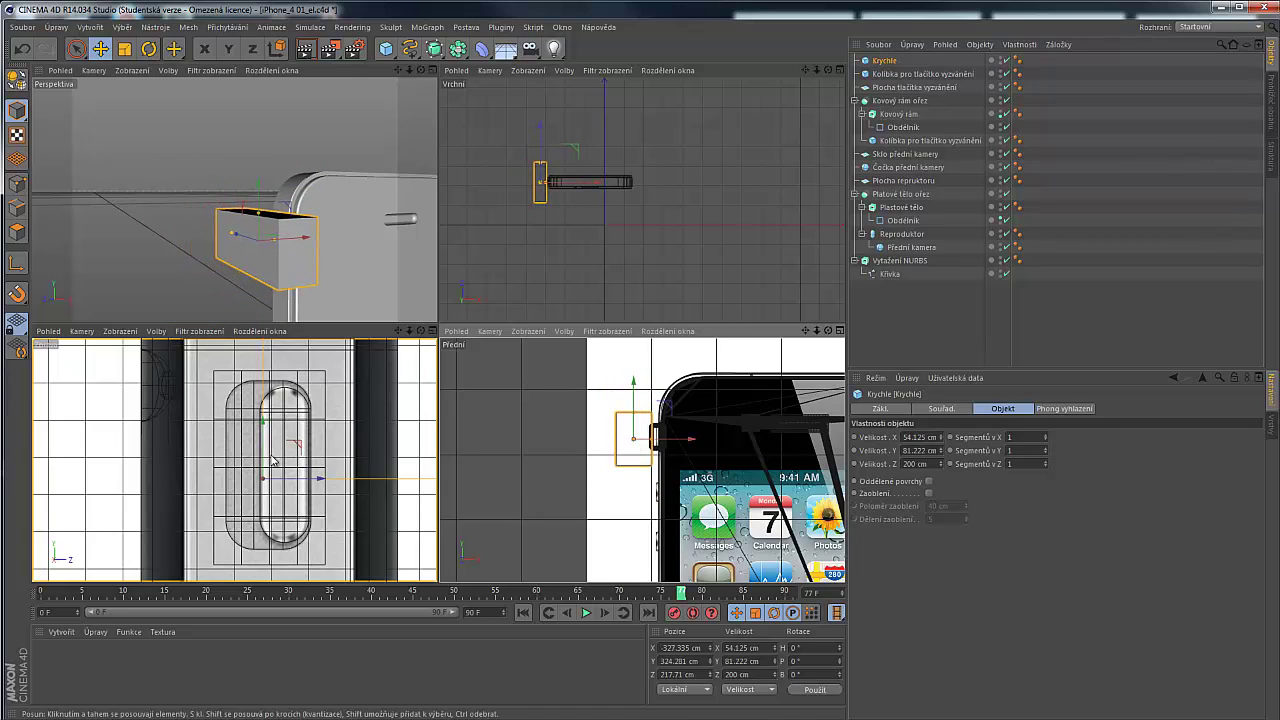
scroll(330, 470, "down", 5)
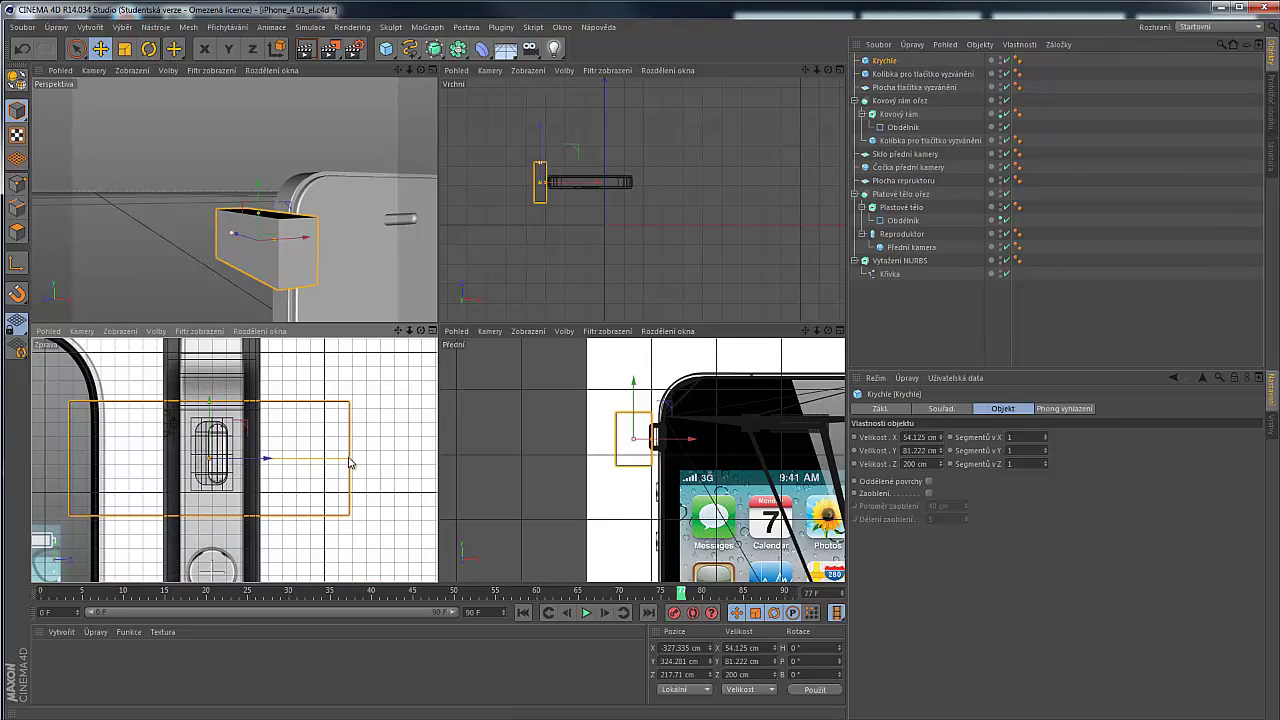
left_click_drag(349, 458, 240, 458)
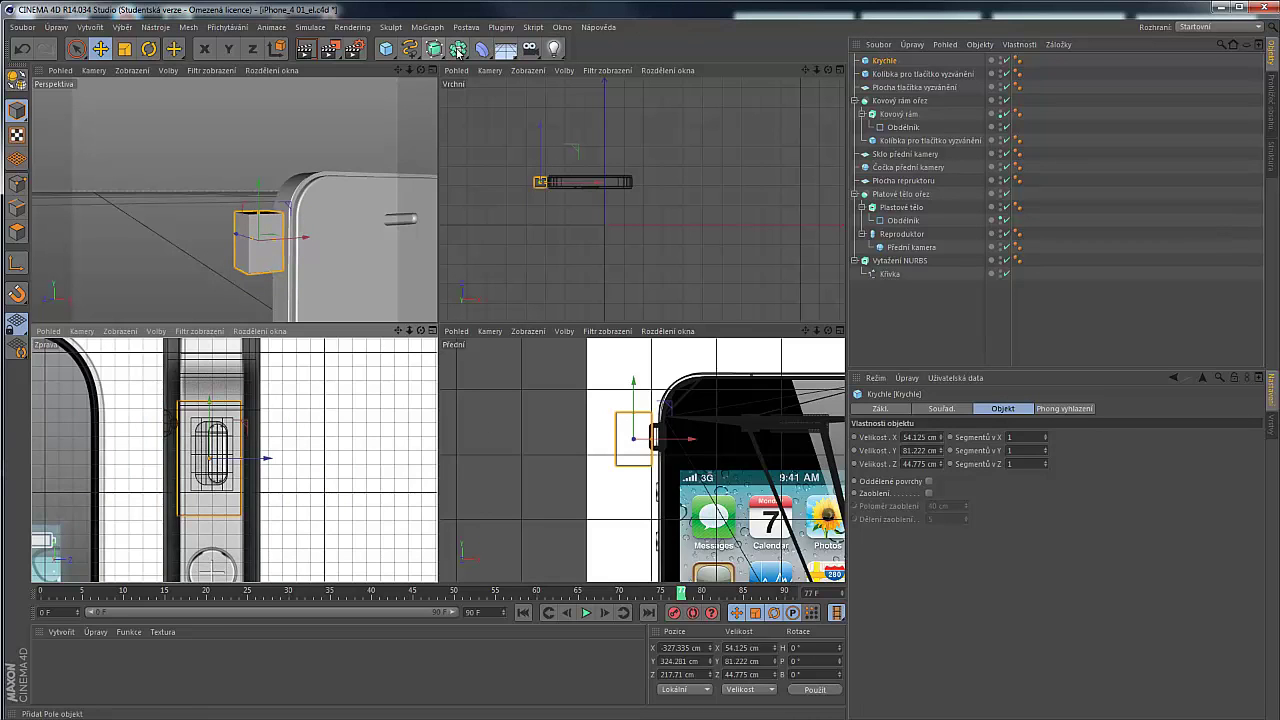
Add a Boolean object that subtracts the new cube from the ringer switch block, with the block as the first child
left_click_drag(458, 52, 788, 70)
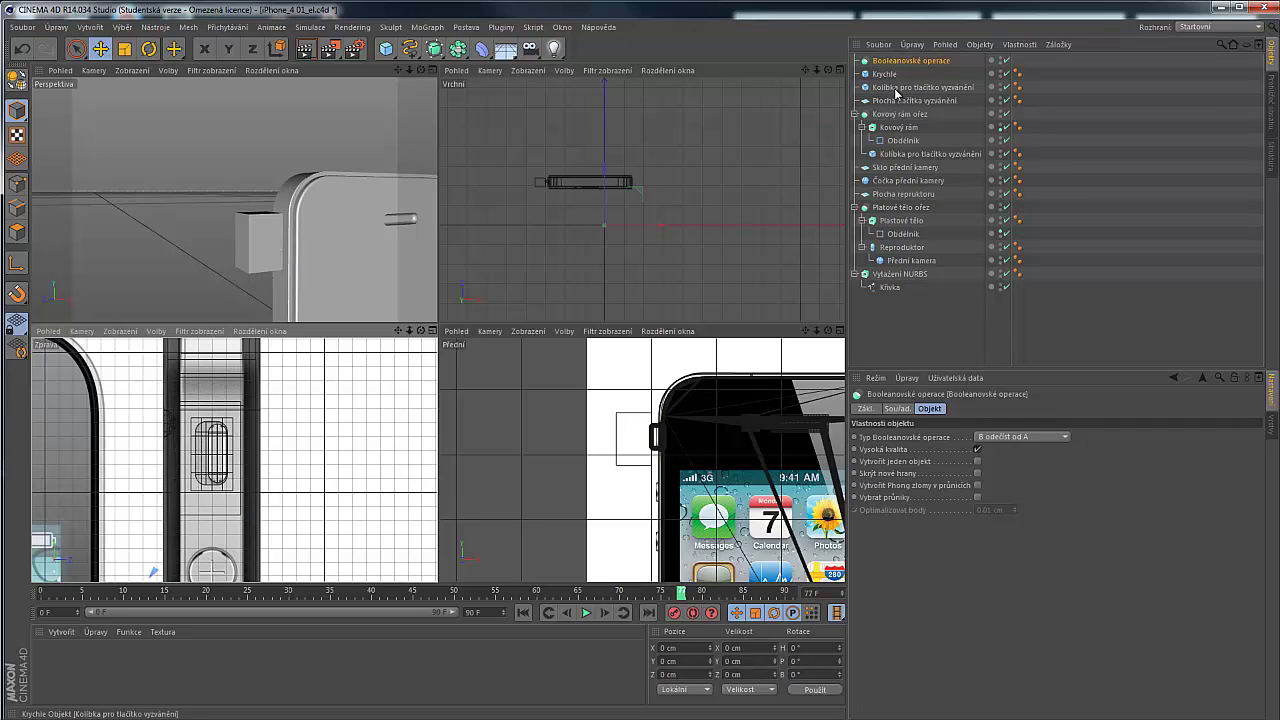
left_click_drag(877, 95, 888, 69)
scroll(260, 240, "up", 3)
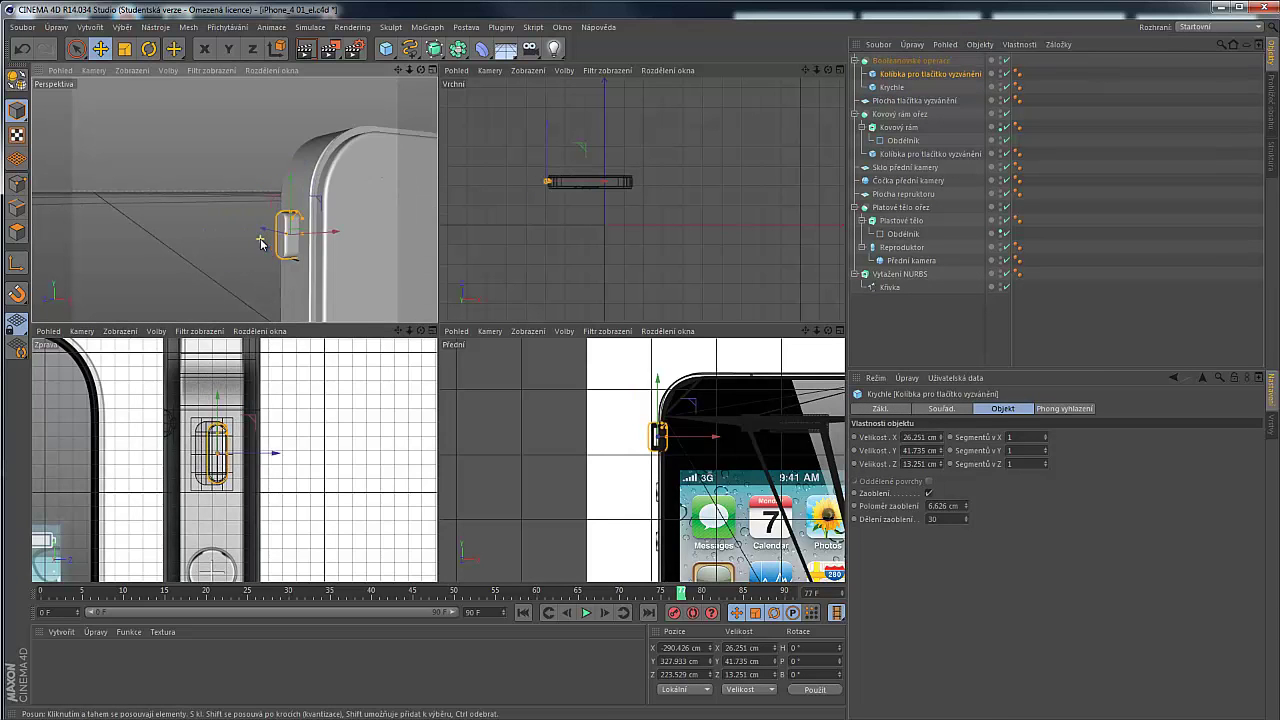
scroll(285, 241, "up", 3)
scroll(287, 244, "up", 3)
mouse_move(290, 246)
left_mouse_down("alt")
mouse_move(334, 237)
mouse_move(291, 271)
mouse_move(168, 241)
mouse_move(420, 240)
mouse_move(274, 227)
left_mouse_up("alt")
scroll(302, 141, "up", 5)
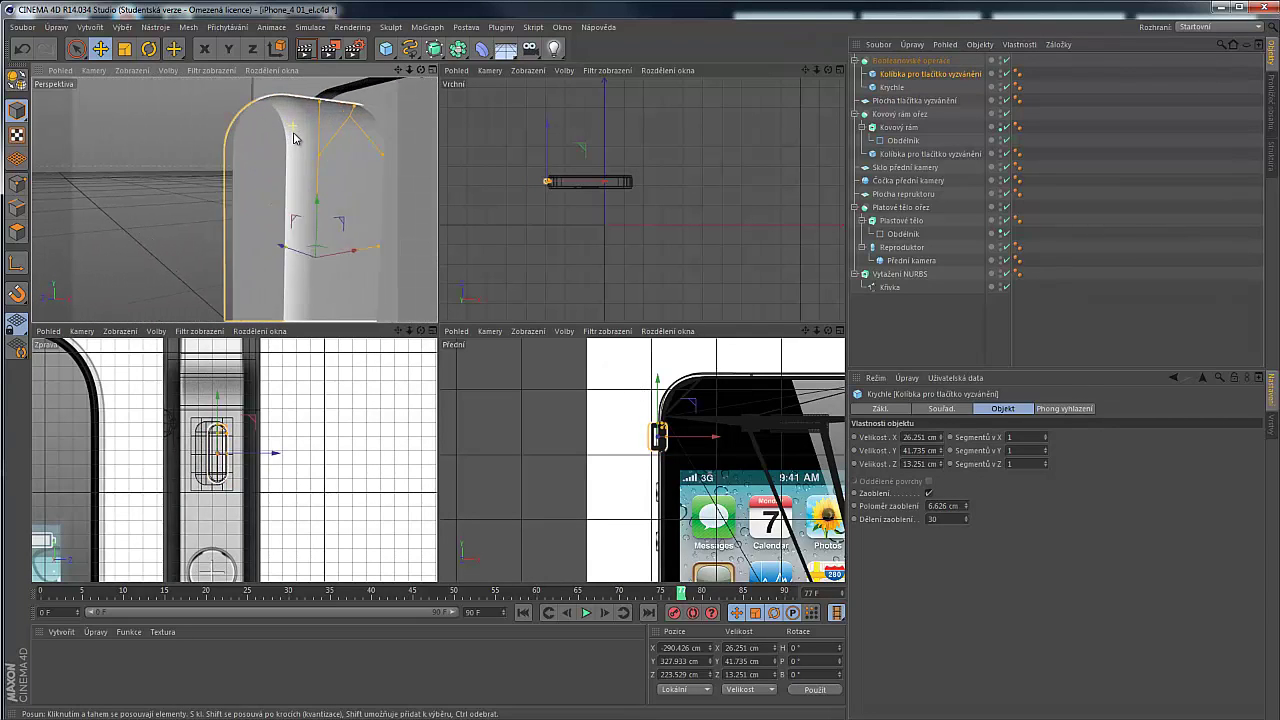
mouse_move(302, 141)
left_mouse_down("alt")
mouse_move(329, 126)
mouse_move(211, 120)
mouse_move(309, 135)
mouse_move(293, 152)
left_mouse_up("alt")
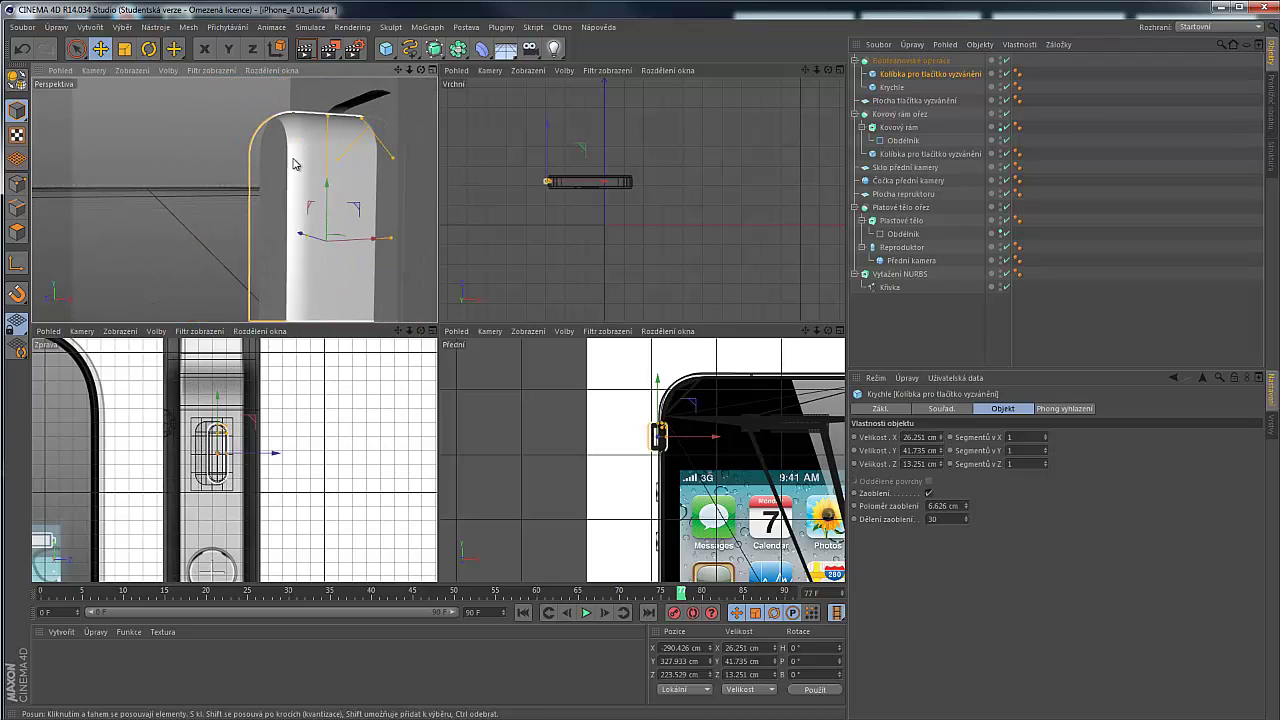
Try a fillet subdivision of 1 on the ringer switch block, and restore it to 30
left_click(896, 86)
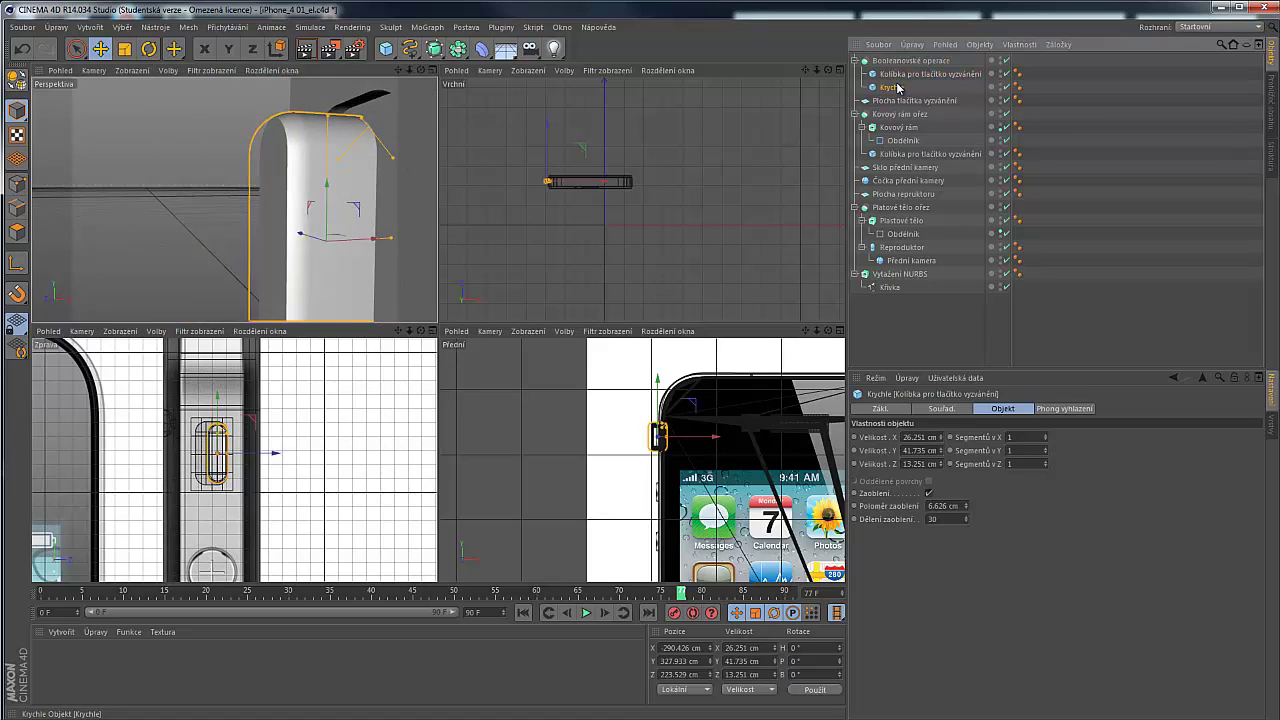
left_click(897, 76)
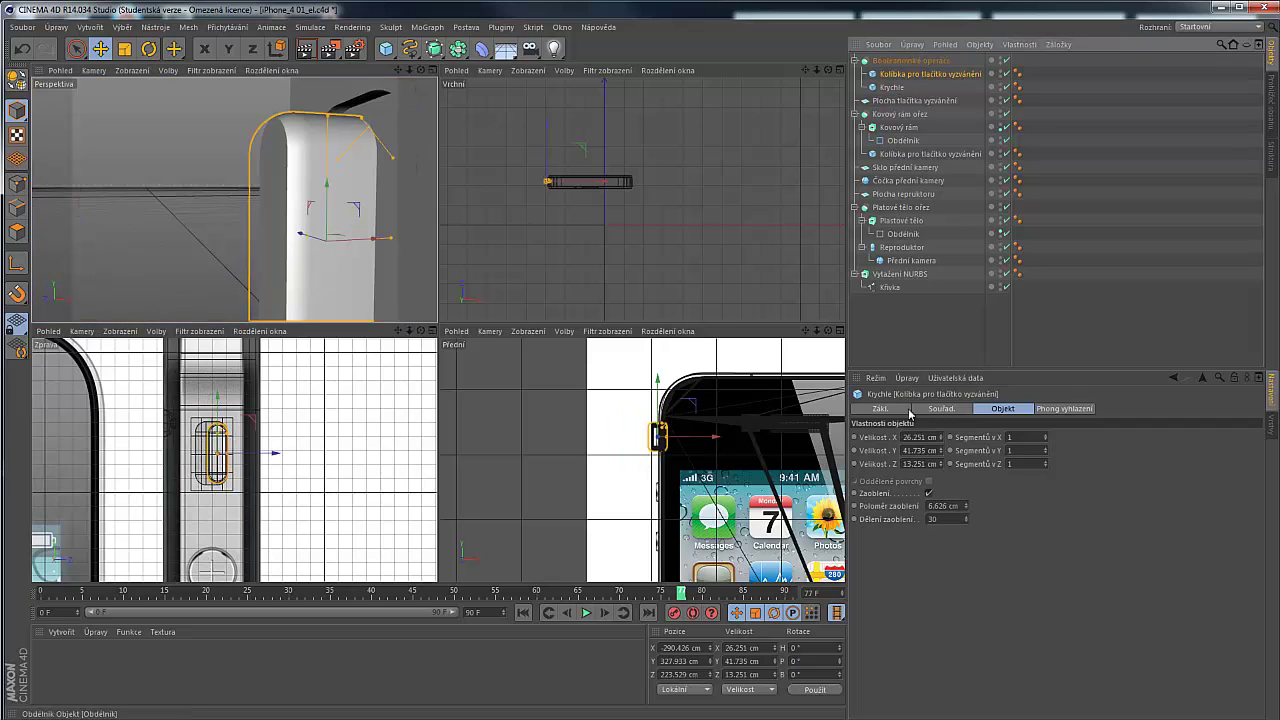
left_click(966, 521)
type("1")
key("Return")
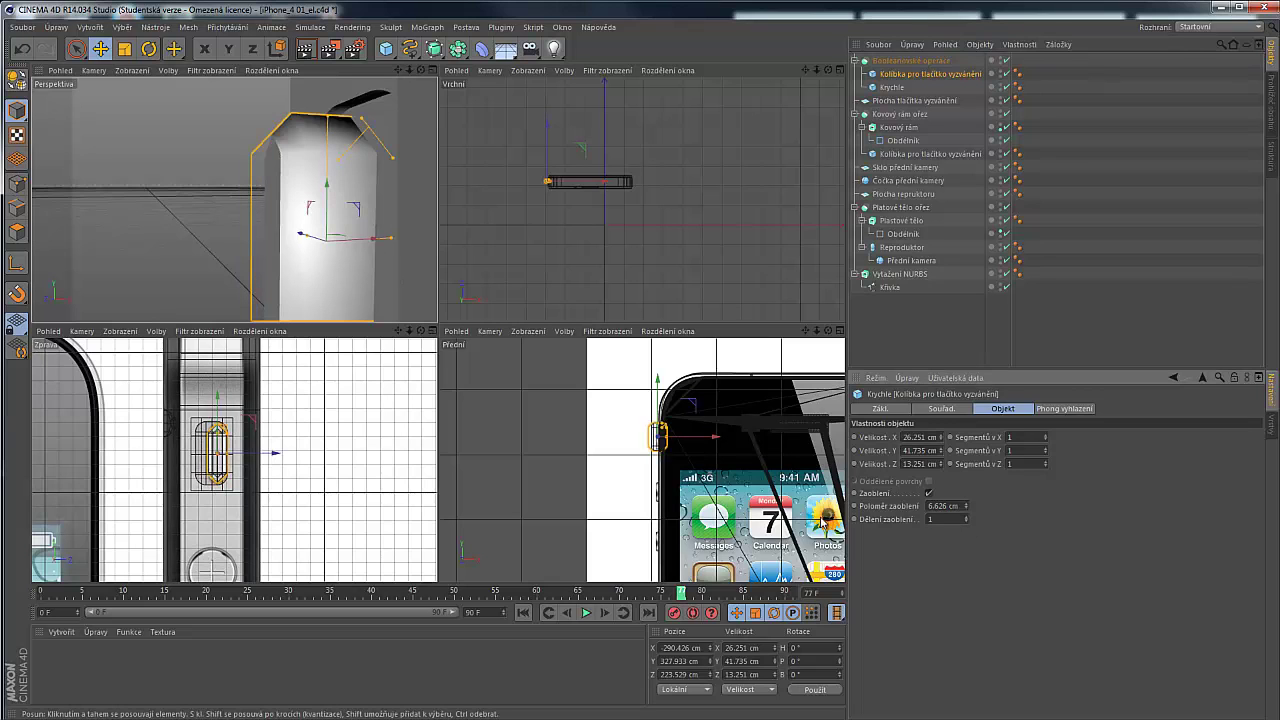
left_click_drag(434, 222, 396, 232, "alt")
left_click(950, 520)
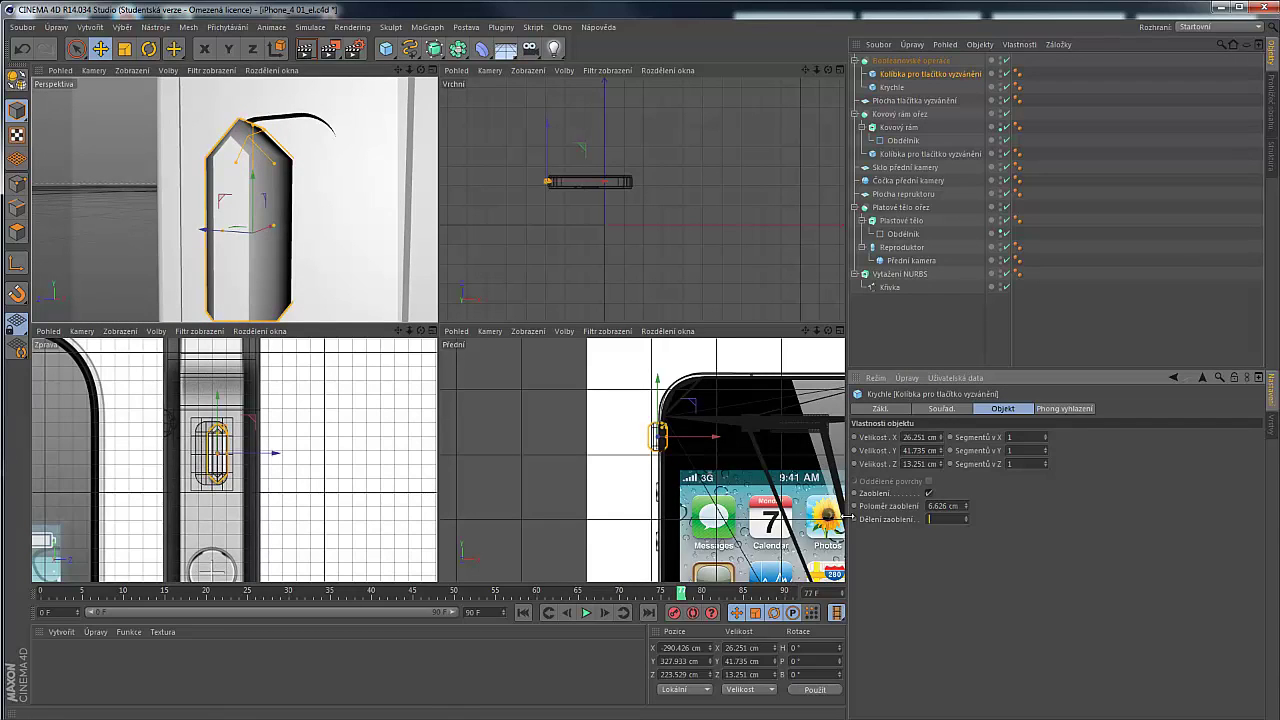
key("Return")
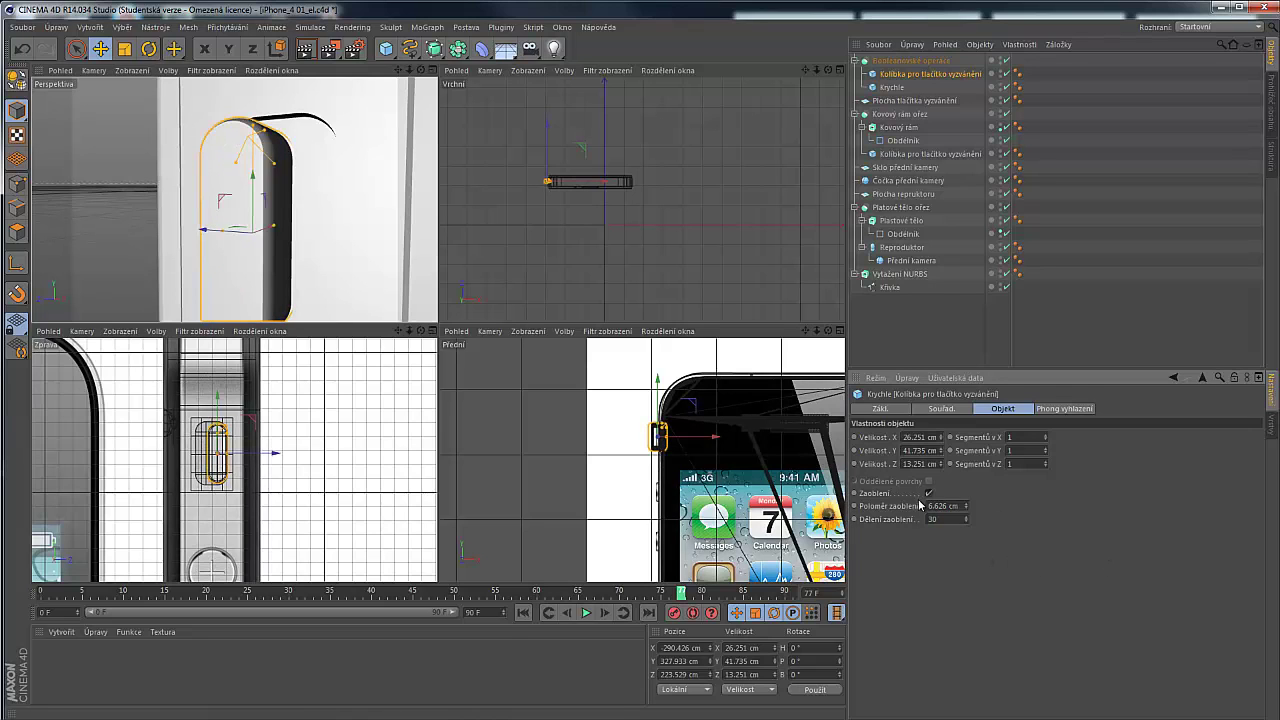
Move the Boolean's cutting cube toward the frame to about X -321.5 cm to trim more off the switch
left_click_drag(391, 264, 251, 272, "alt")
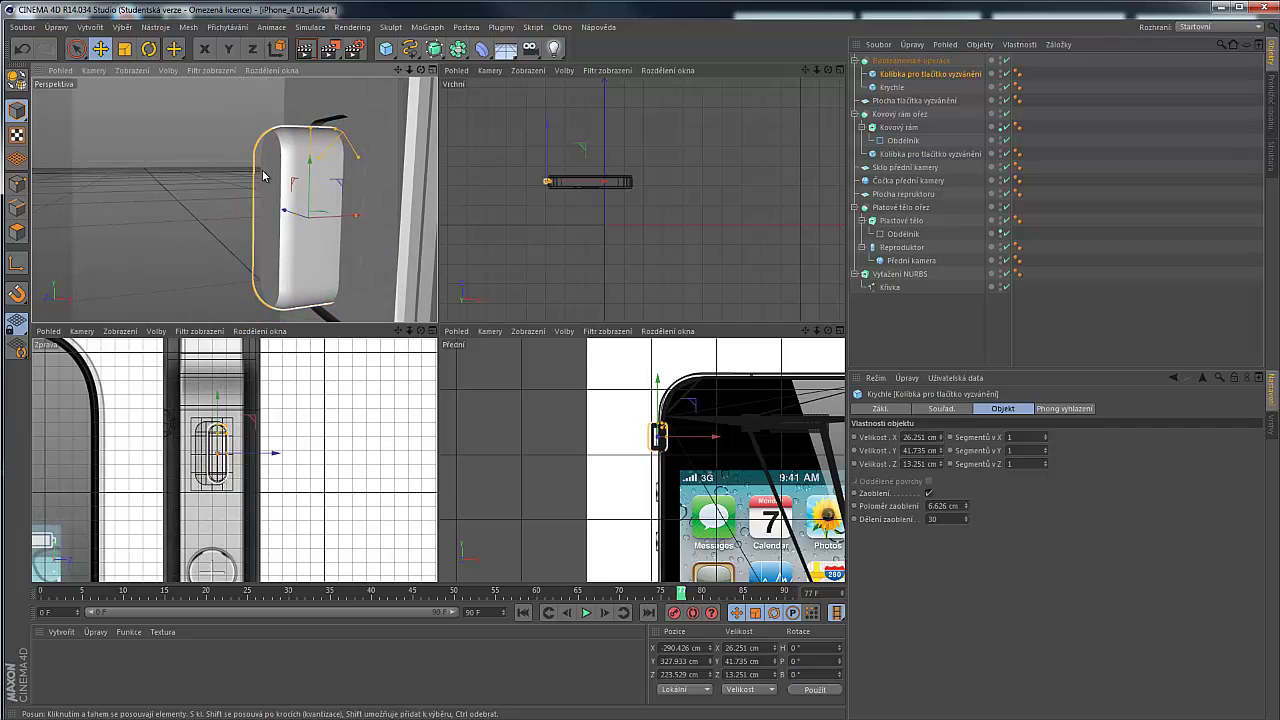
left_click_drag(250, 171, 240, 234, "alt")
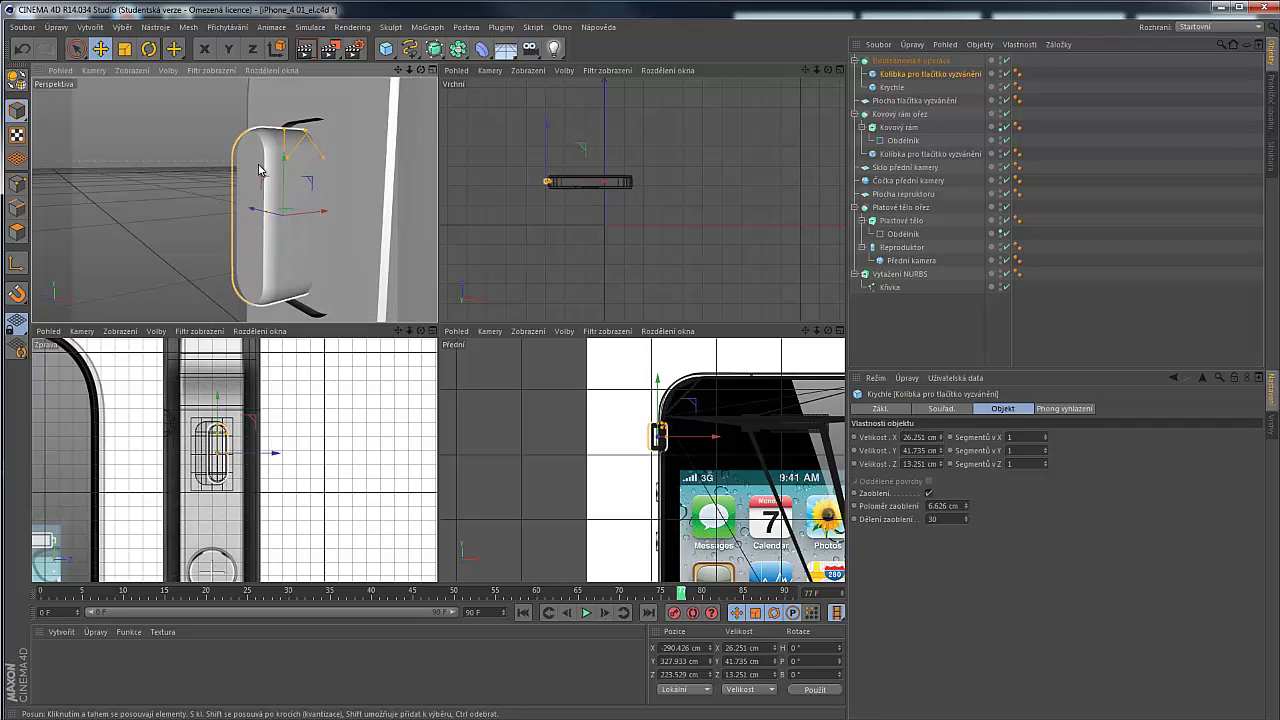
left_click(901, 87)
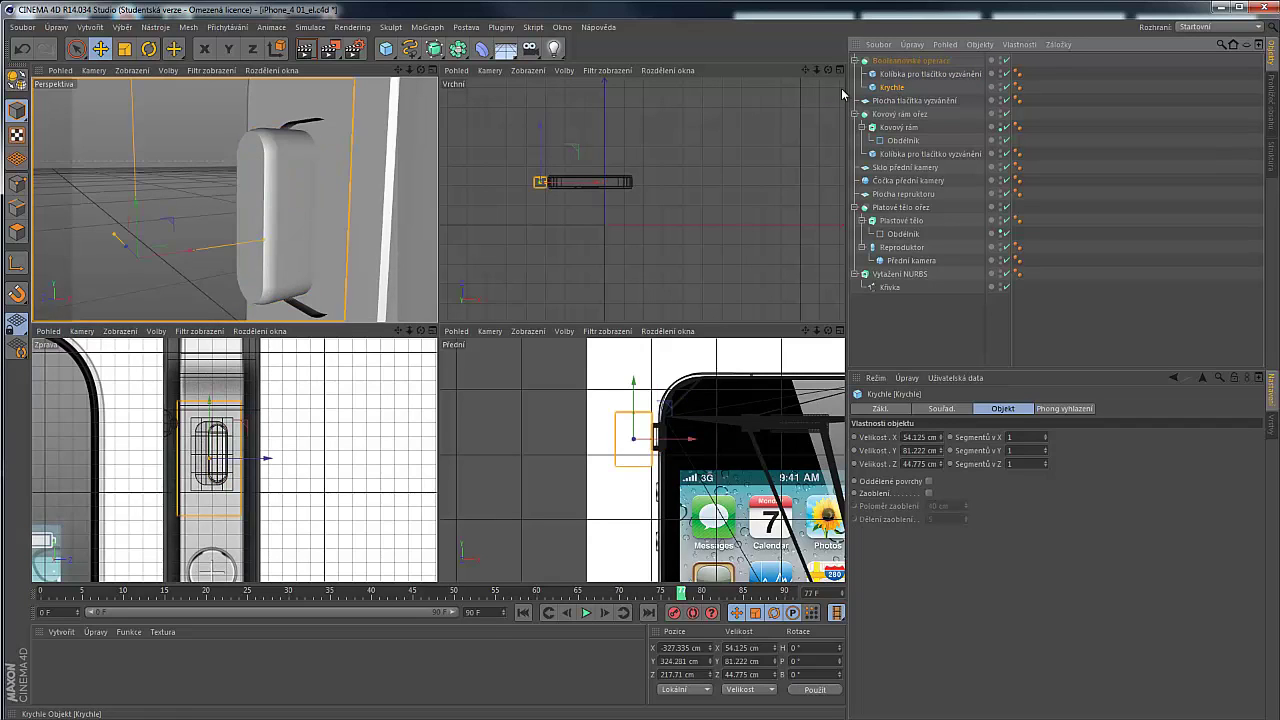
left_click_drag(179, 259, 210, 251)
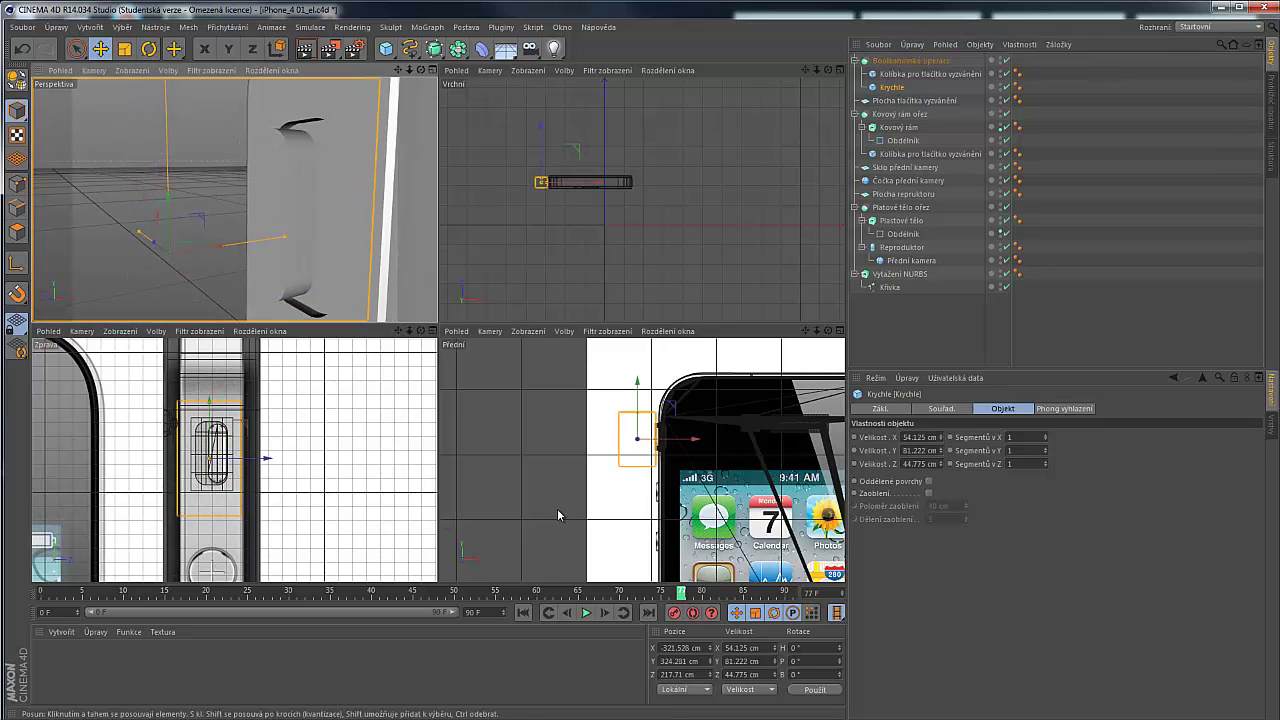
Fine-tune the cutting cube to about X -320.9 cm against the reference switch's outer face, and deselect it
scroll(650, 441, "up", 1)
scroll(670, 441, "up", 5)
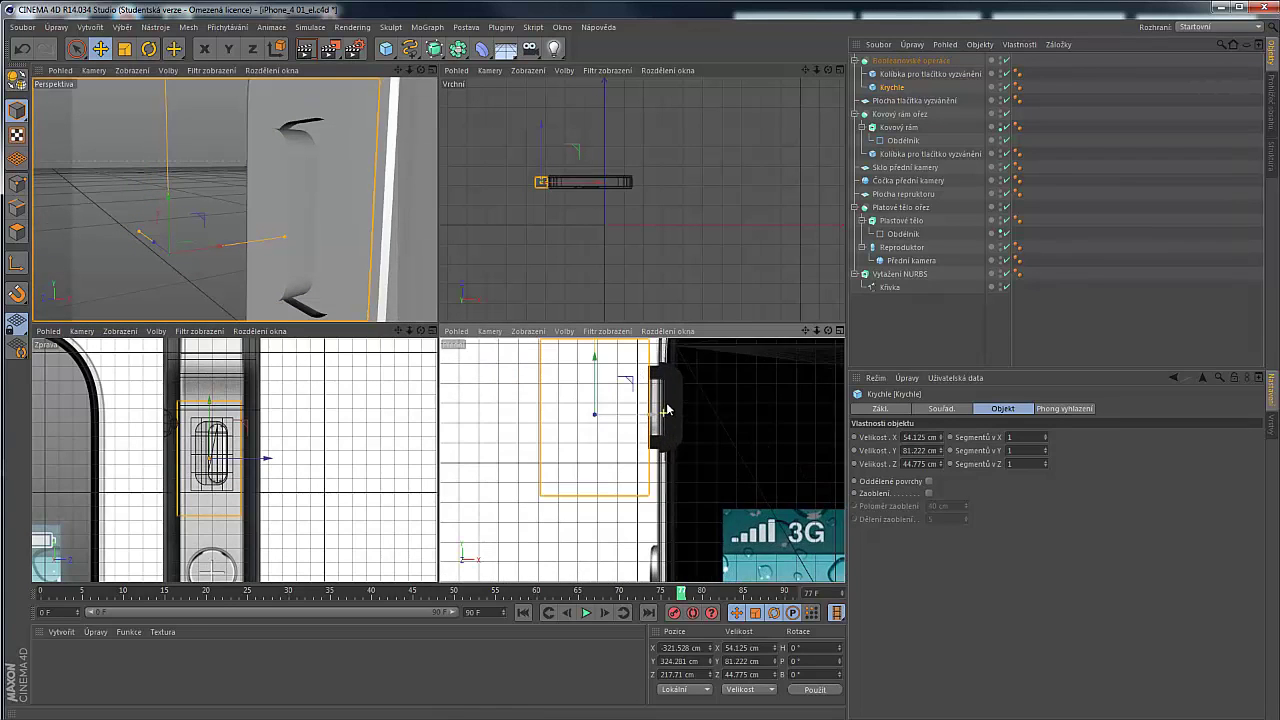
middle_click(672, 413)
scroll(451, 365, "down", 6)
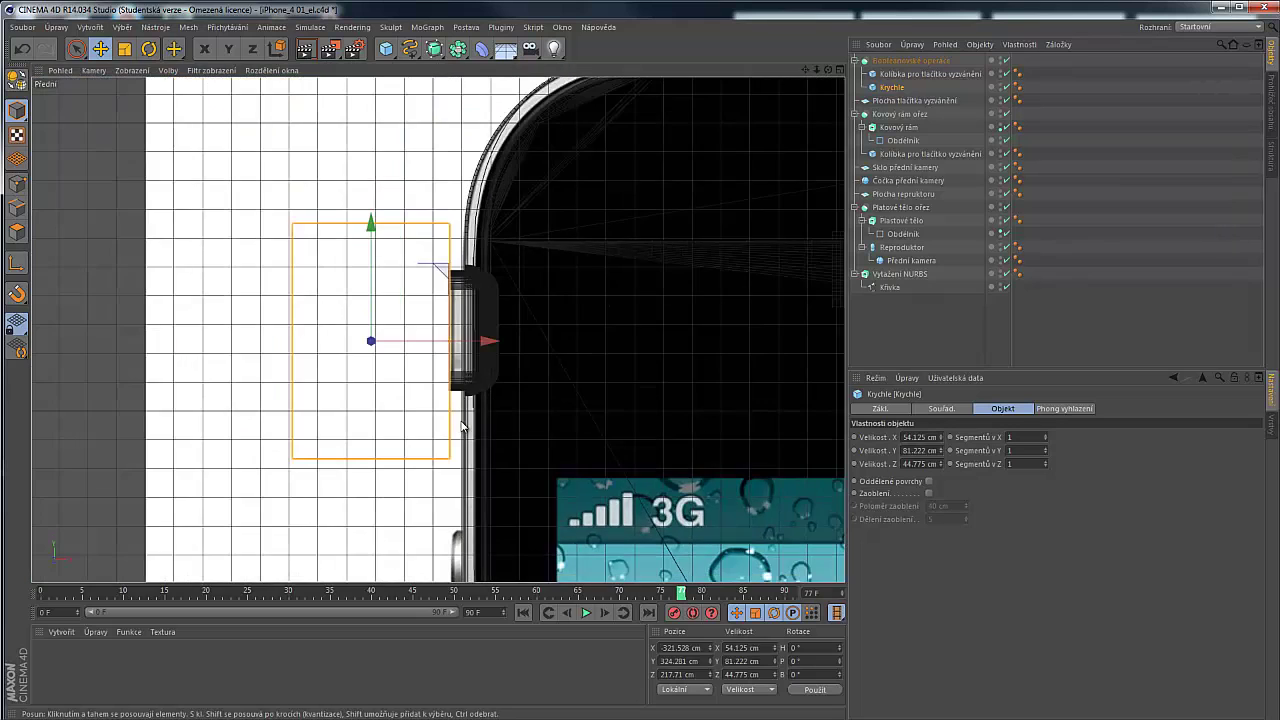
scroll(447, 383, "up", 3)
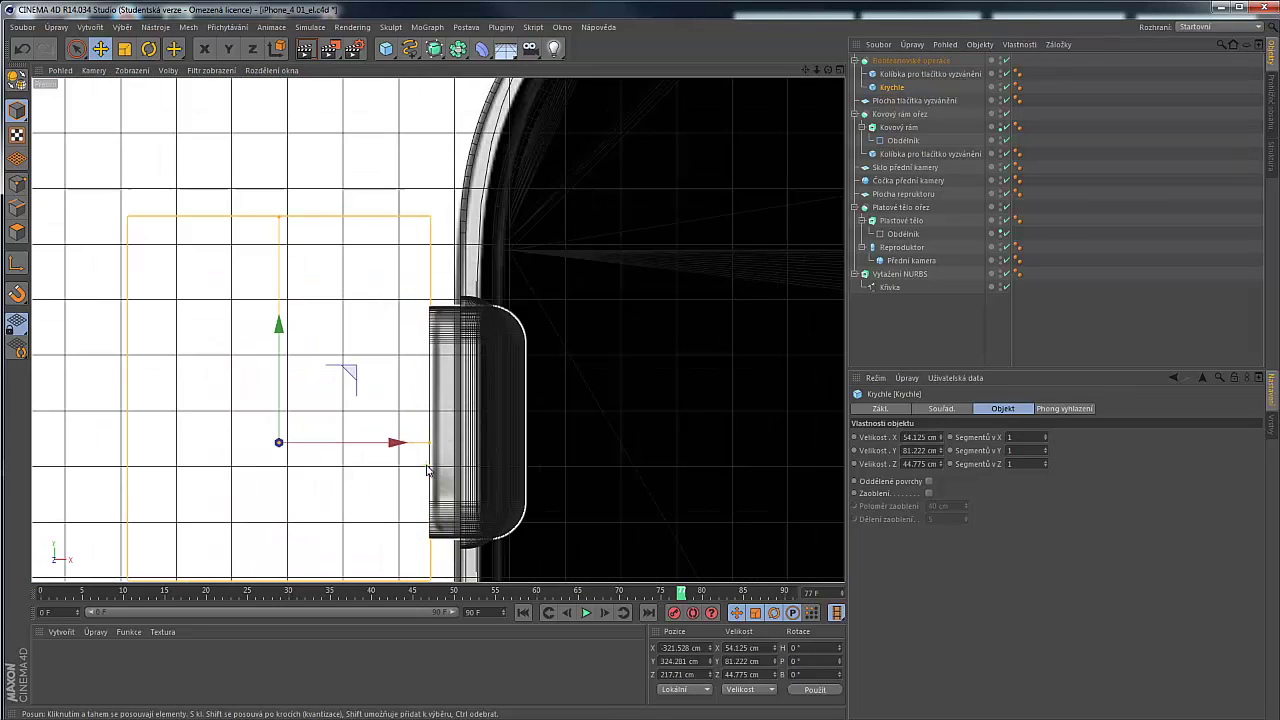
left_click_drag(386, 446, 389, 449)
middle_click(443, 435)
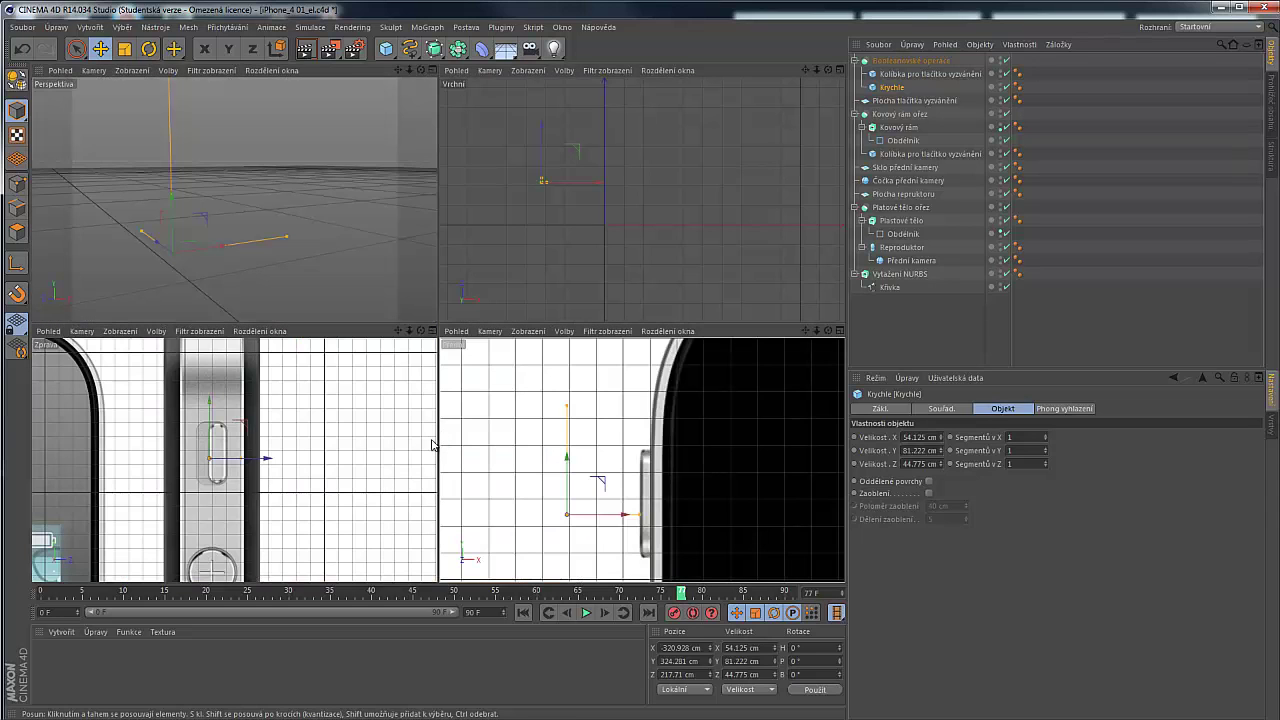
scroll(263, 223, "down", 4)
scroll(283, 209, "up", 2)
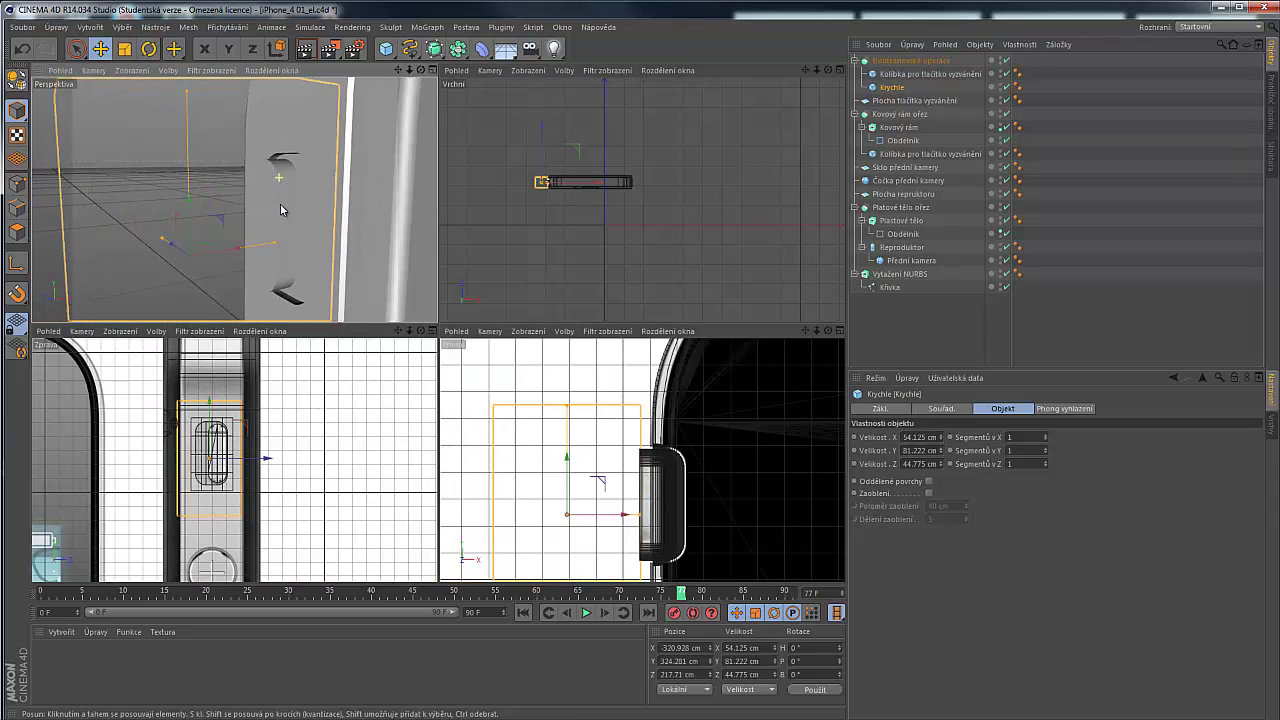
mouse_move(313, 238)
left_mouse_down("alt")
mouse_move(220, 239)
mouse_move(314, 223)
mouse_move(307, 198)
left_mouse_up("alt")
scroll(244, 243, "up", 2)
left_click(244, 243)
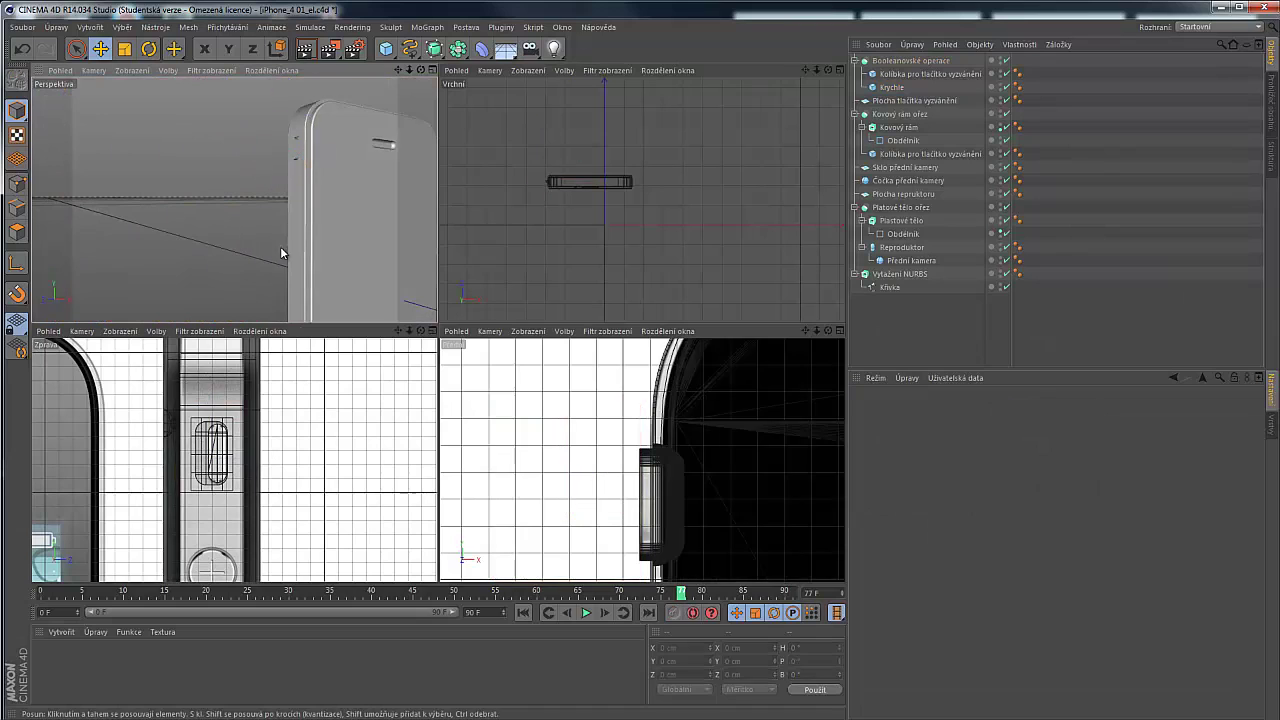
Render a close-up perspective preview of the trimmed ringer switch on the frame's side, and inspect it from another angle
scroll(304, 122, "up", 2)
scroll(297, 149, "up", 5)
left_click_drag(283, 166, 366, 168, "alt")
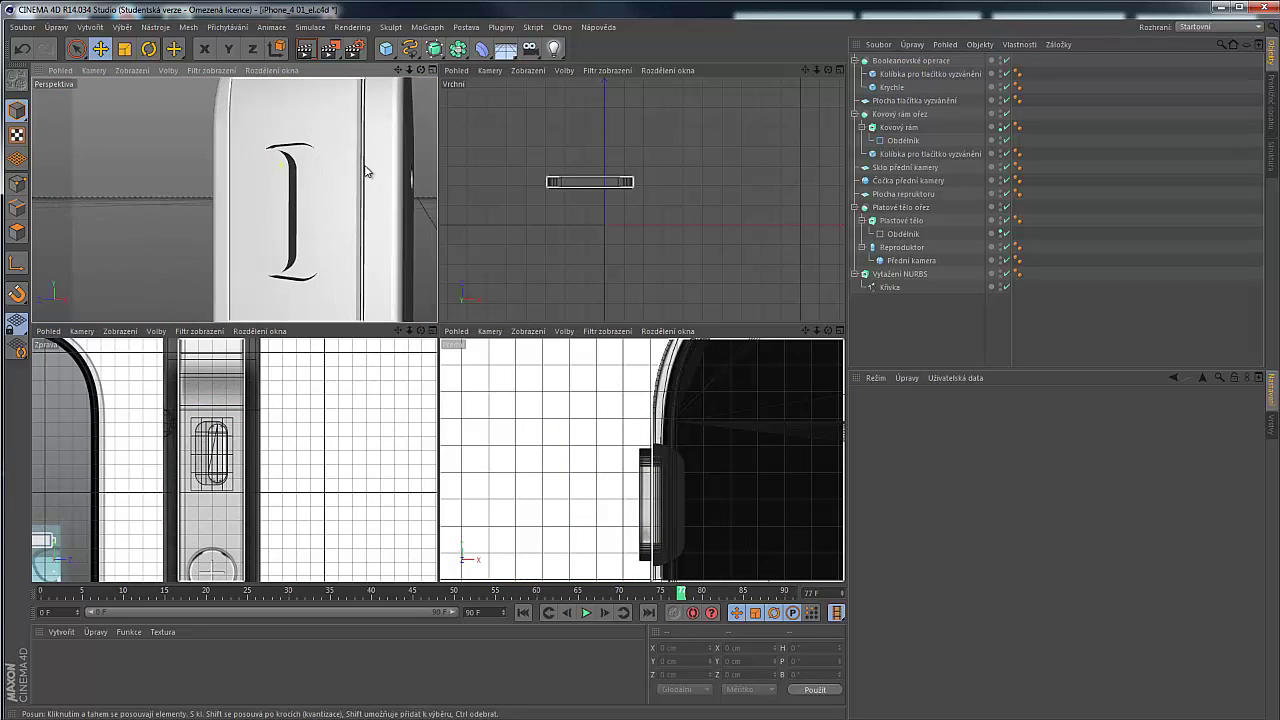
left_click(304, 50)
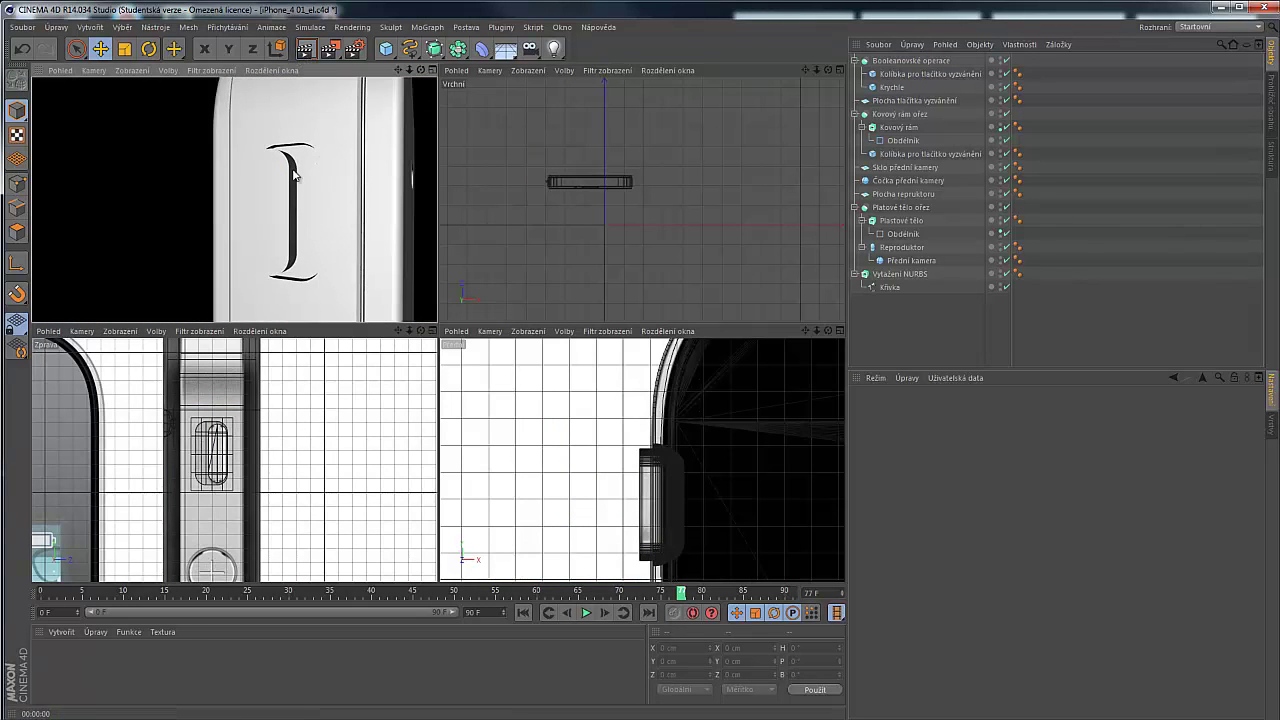
mouse_move(341, 231)
left_mouse_down("alt")
mouse_move(149, 194)
mouse_move(149, 205)
mouse_move(266, 231)
mouse_move(256, 242)
mouse_move(234, 197)
left_mouse_up("alt")
scroll(149, 205, "down", 1)
scroll(150, 288, "up", 4)
scroll(191, 161, "up", 2)
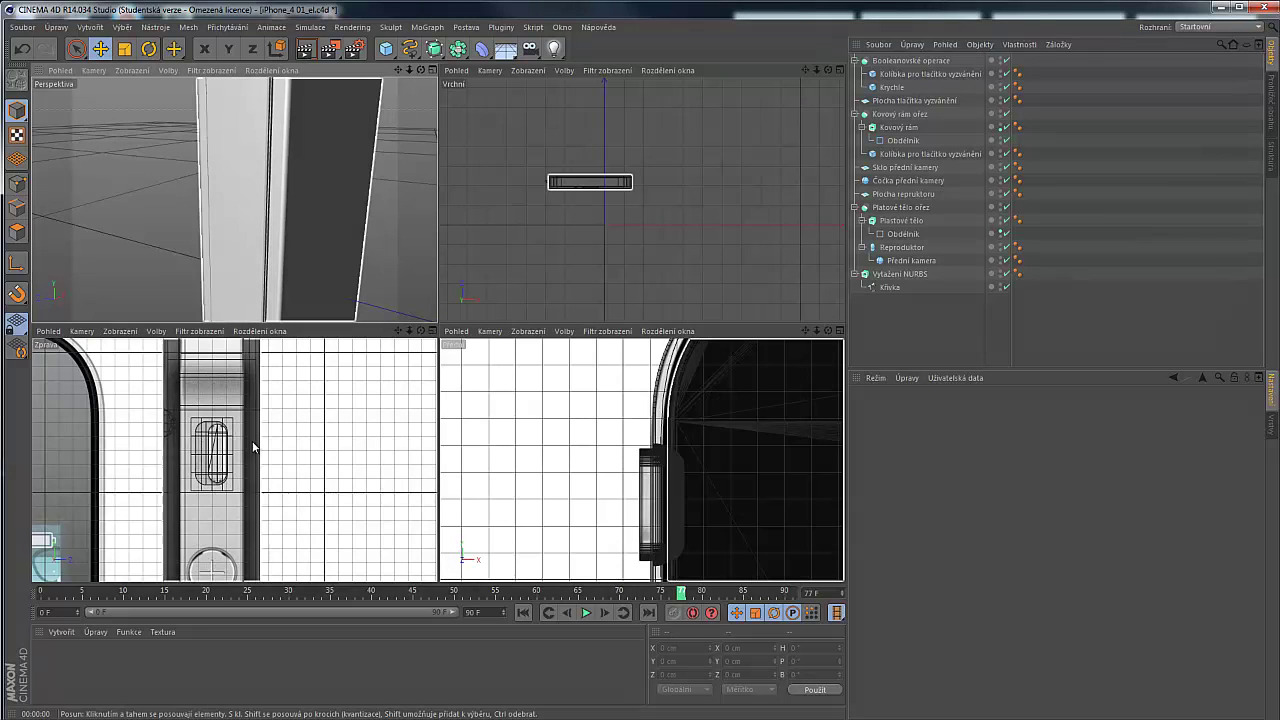
Add a cylinder primitive to serve as the base for the phone's round volume button
scroll(178, 428, "down", 5)
scroll(170, 522, "up", 1)
scroll(171, 519, "up", 5)
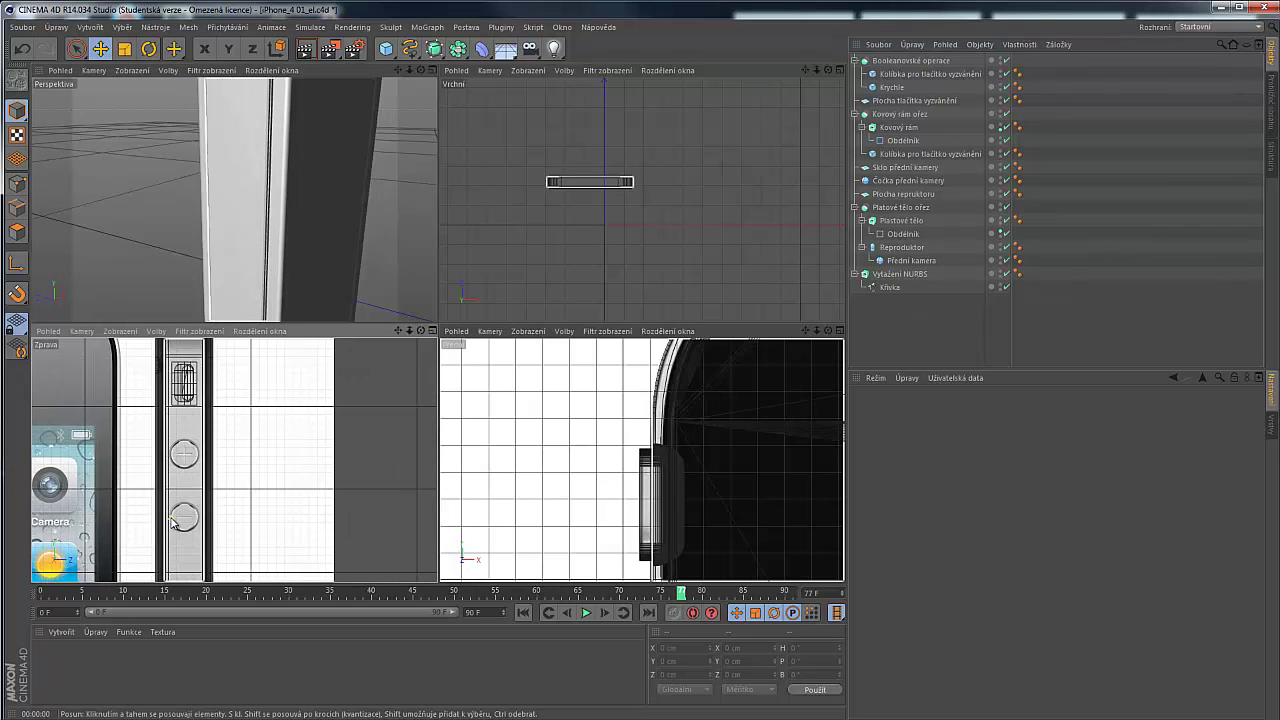
scroll(600, 440, "down", 1)
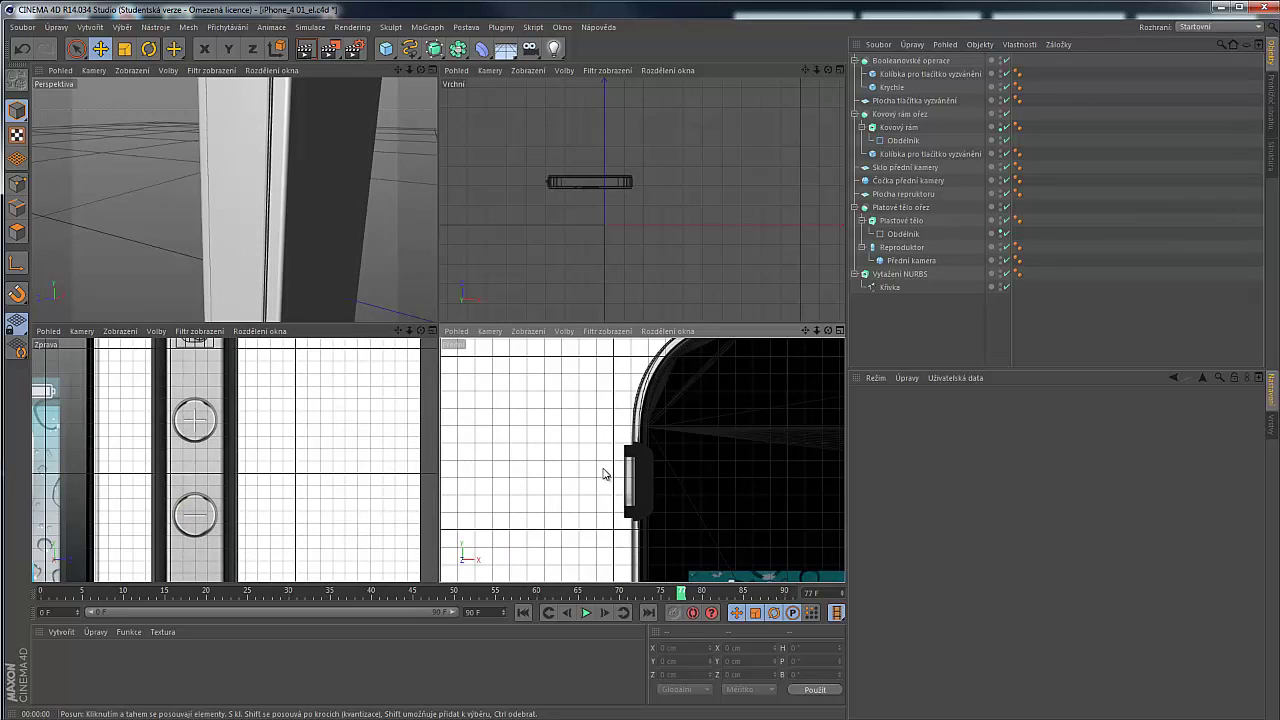
middle_click_drag(594, 484, 643, 391, "alt")
middle_click_drag(634, 514, 603, 524, "alt")
scroll(604, 522, "down", 1)
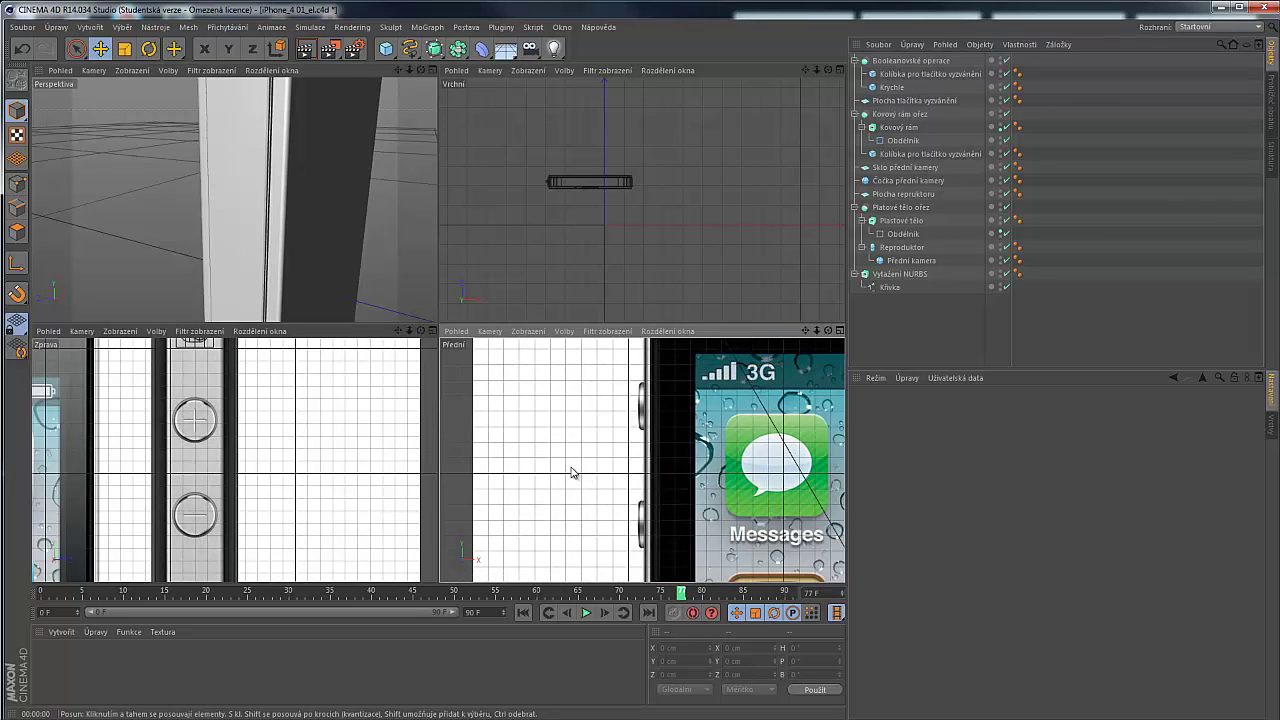
left_click(386, 48)
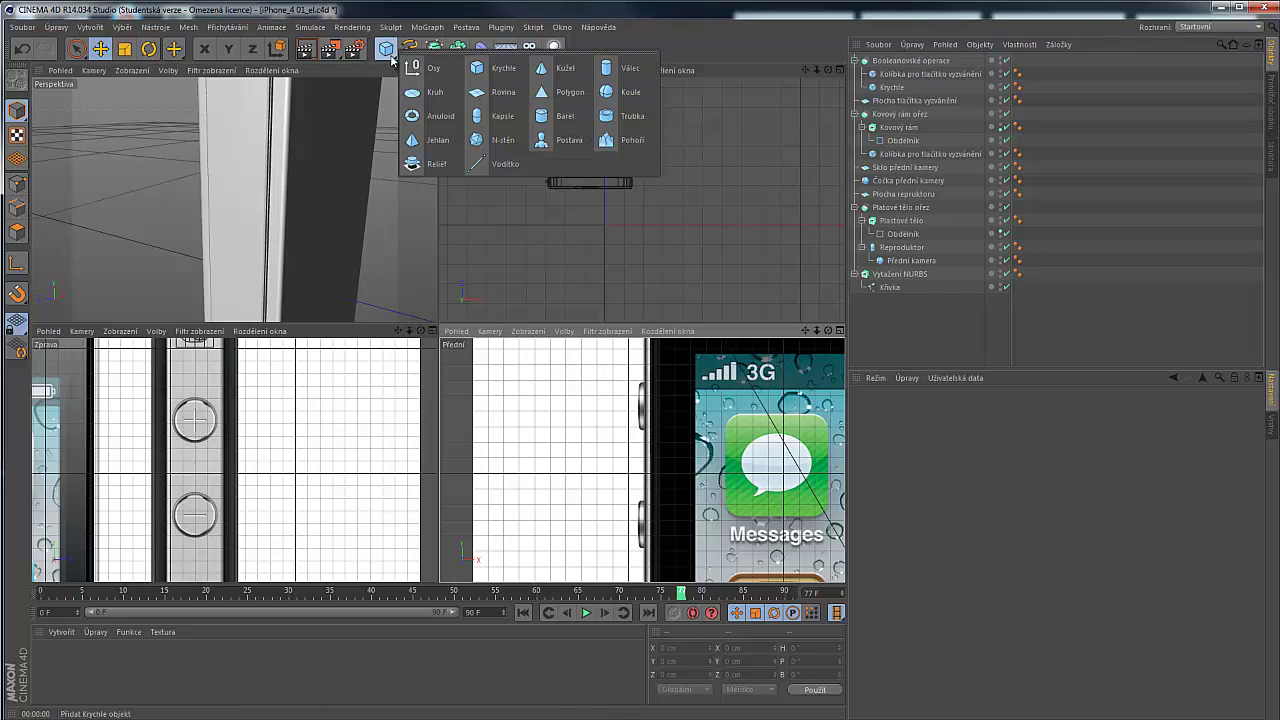
left_click(629, 70)
Rename the ringer switch's Boolean object as "Tlačítko vyzvánění"
left_click(934, 76)
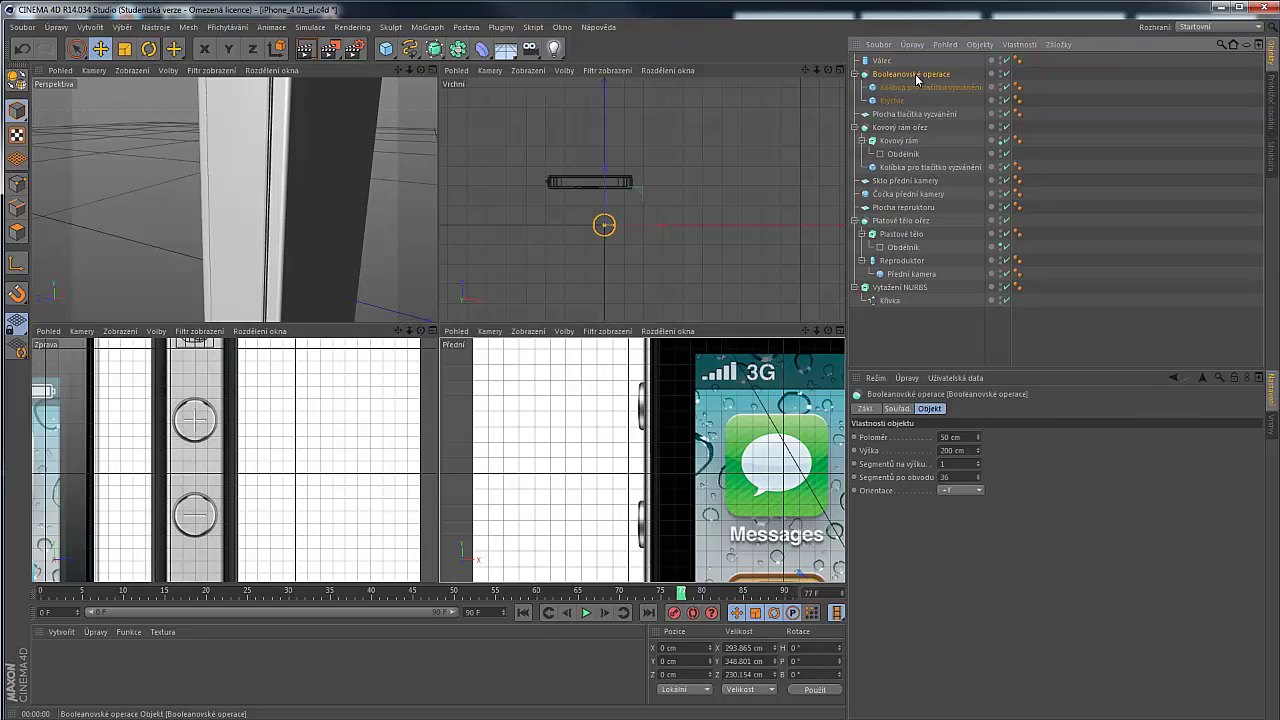
double_click(933, 74)
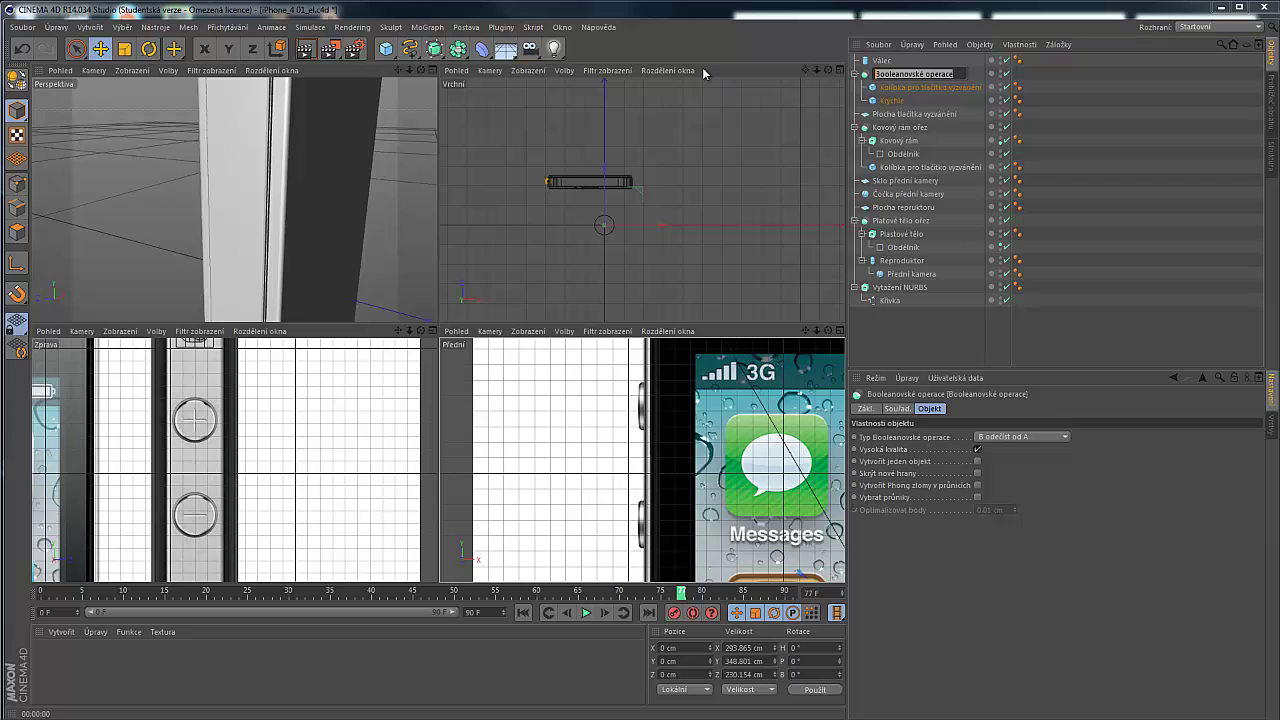
type("Ta")
type("a49tko na vyzv8n2n9")
key("Return")
left_click(952, 71)
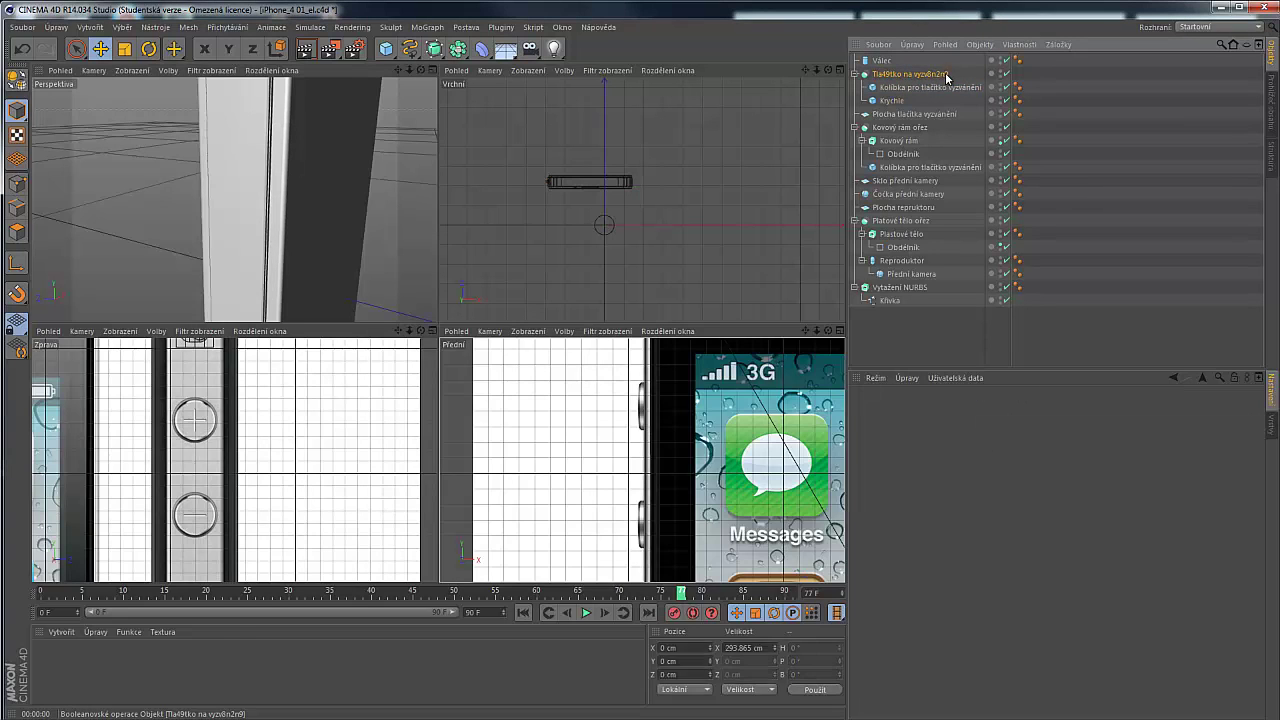
double_click(955, 72)
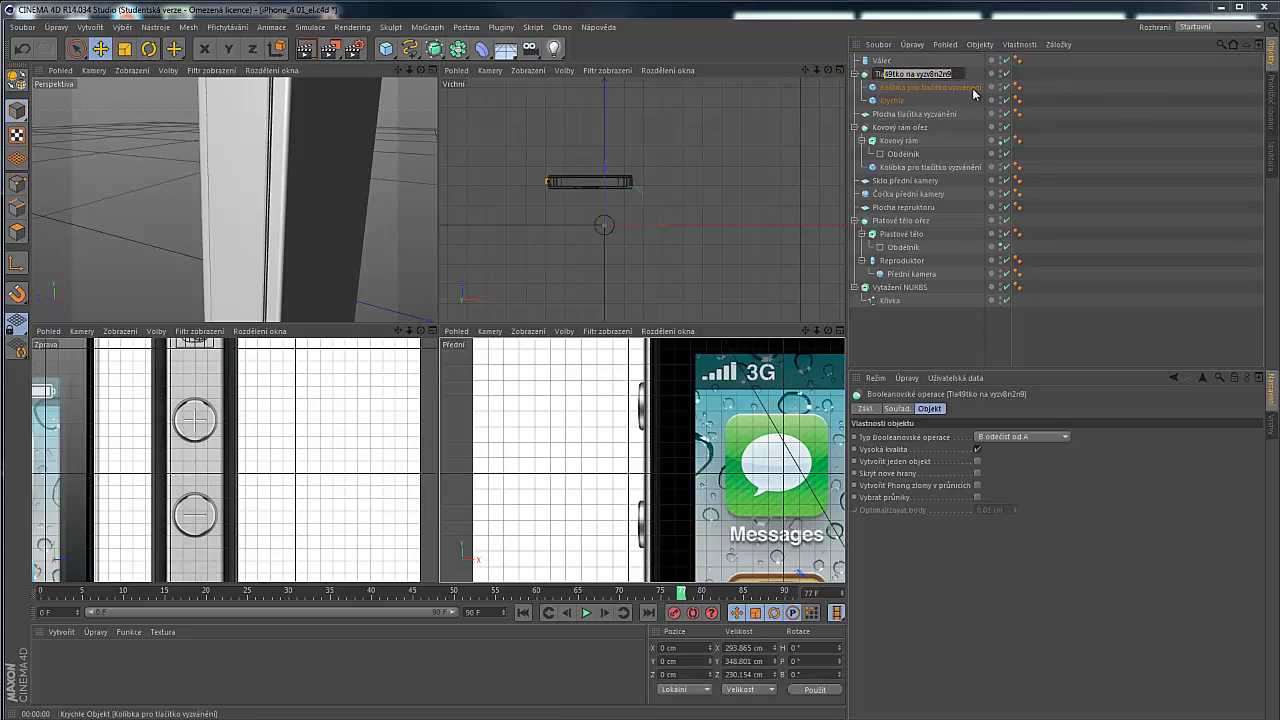
type("ačítko vyzvánění")
key("Return")
Rotate the cylinder to a bank of -90° and move it beside the phone's button side, to about X -381 cm, Z 221 cm
left_click(886, 62)
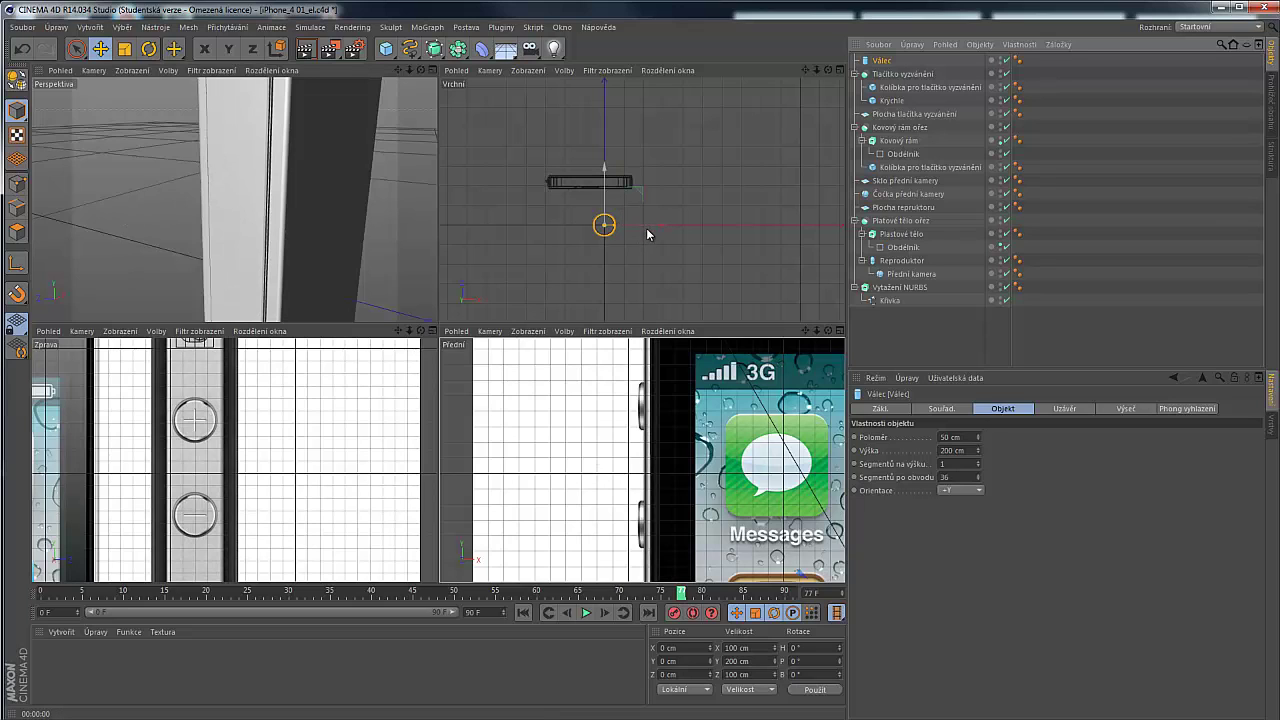
key("r")
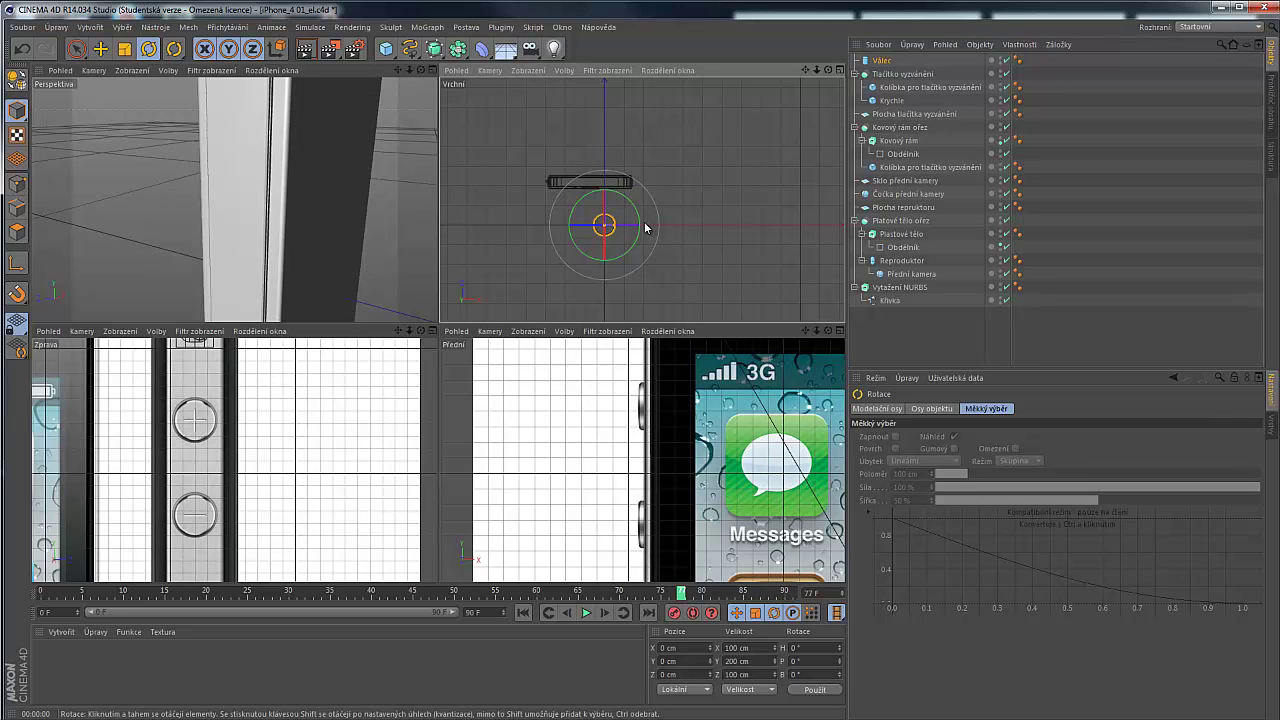
left_click_drag(631, 224, 488, 231)
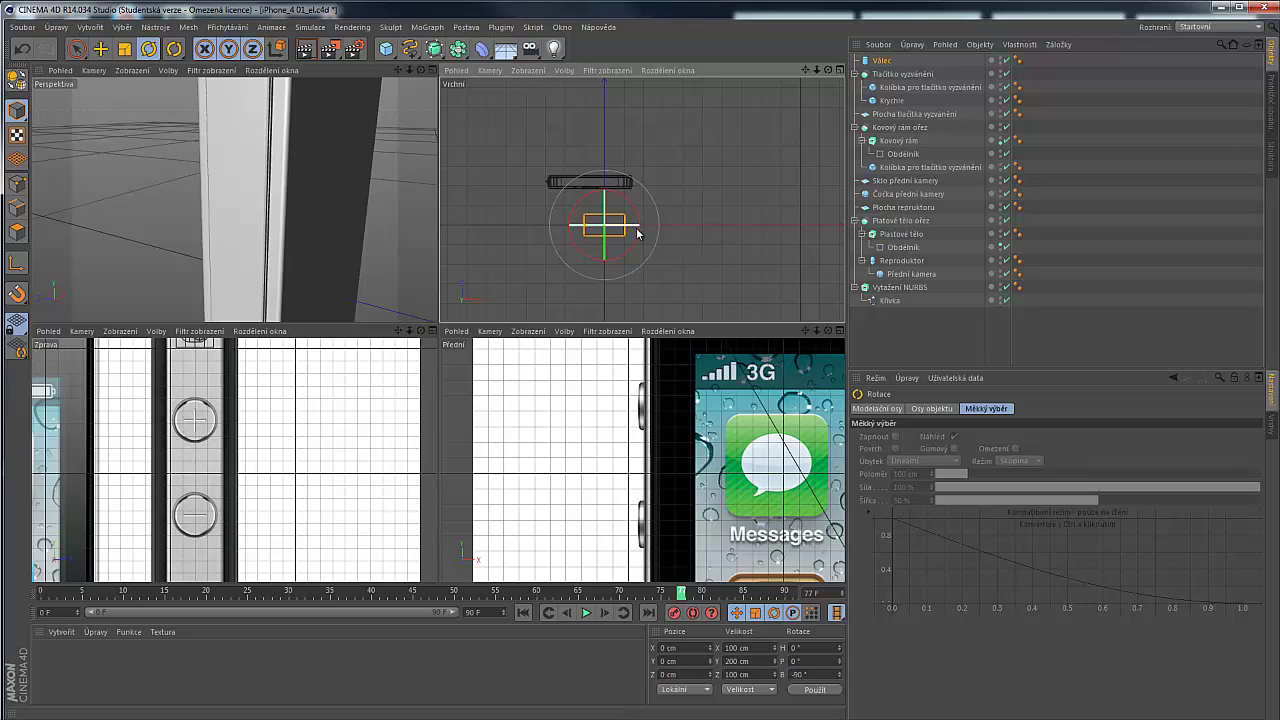
key("e")
left_click_drag(630, 226, 534, 160)
Raise the cylinder to the height of the plus volume button in the reference, about Y 242.6 cm
scroll(193, 416, "up", 4)
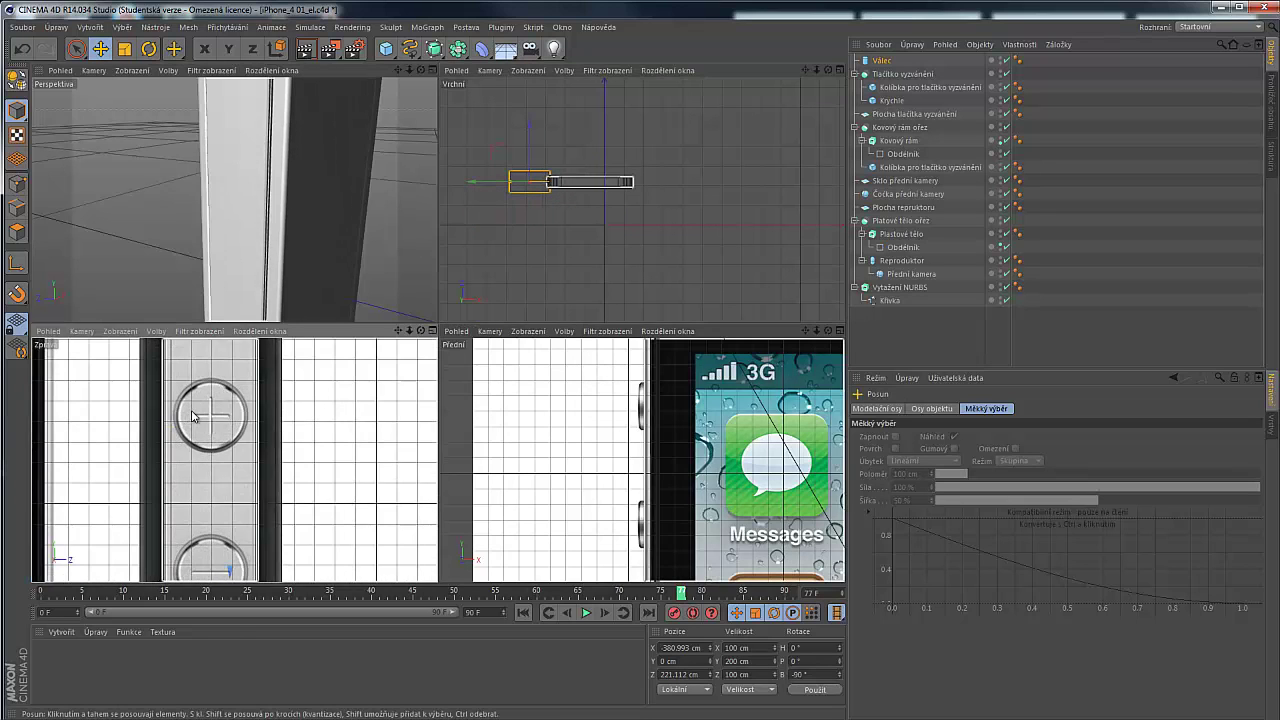
middle_click(193, 416)
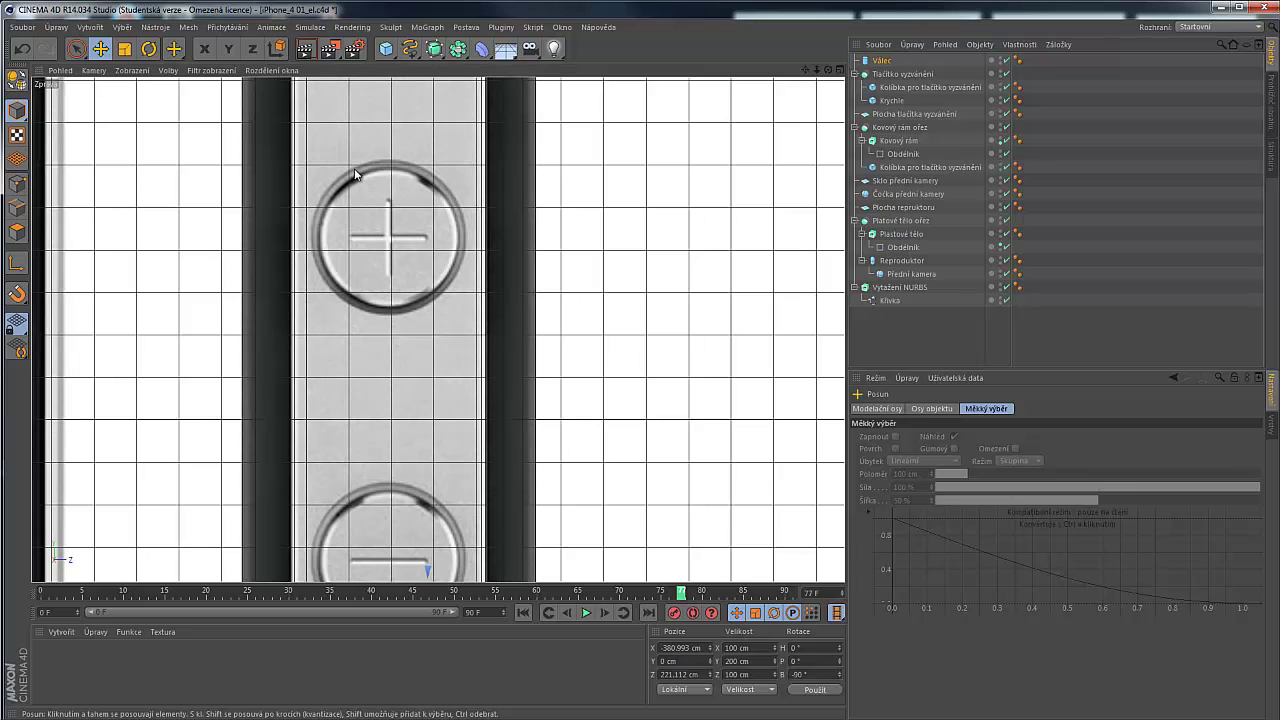
middle_click(382, 214)
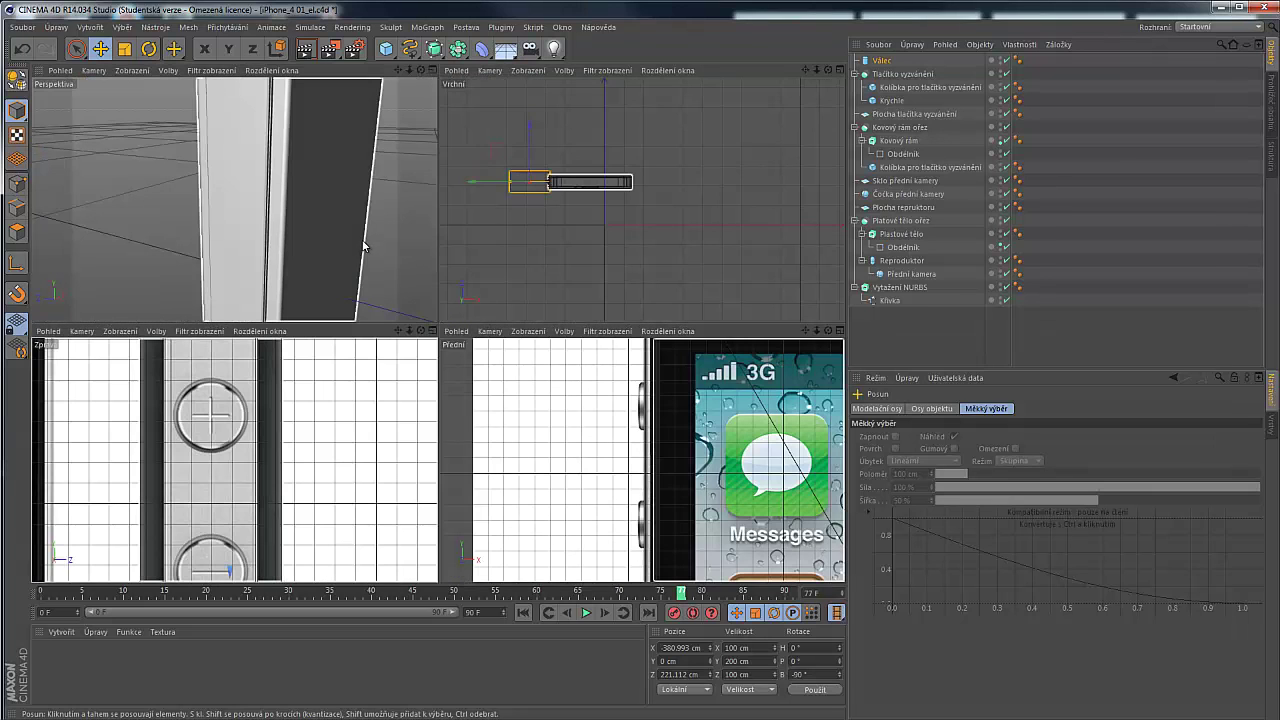
scroll(295, 200, "down", 3)
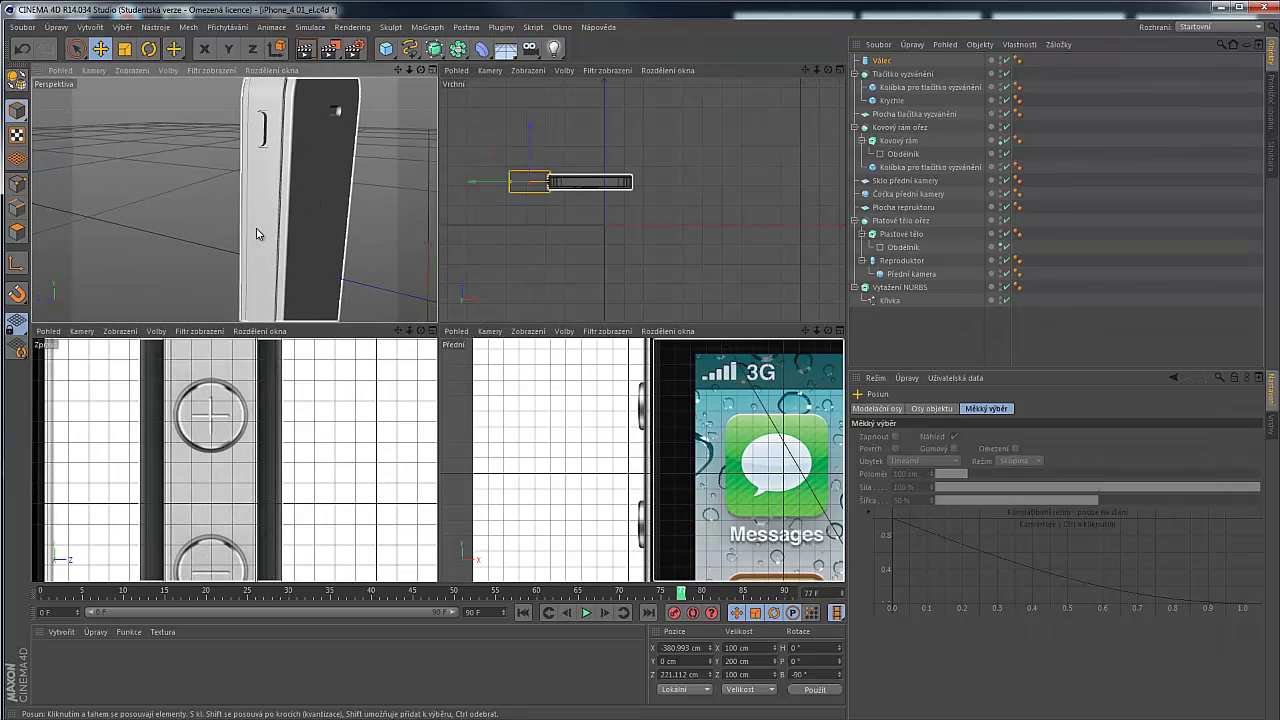
left_click_drag(256, 231, 263, 240, "alt")
scroll(638, 490, "down", 5)
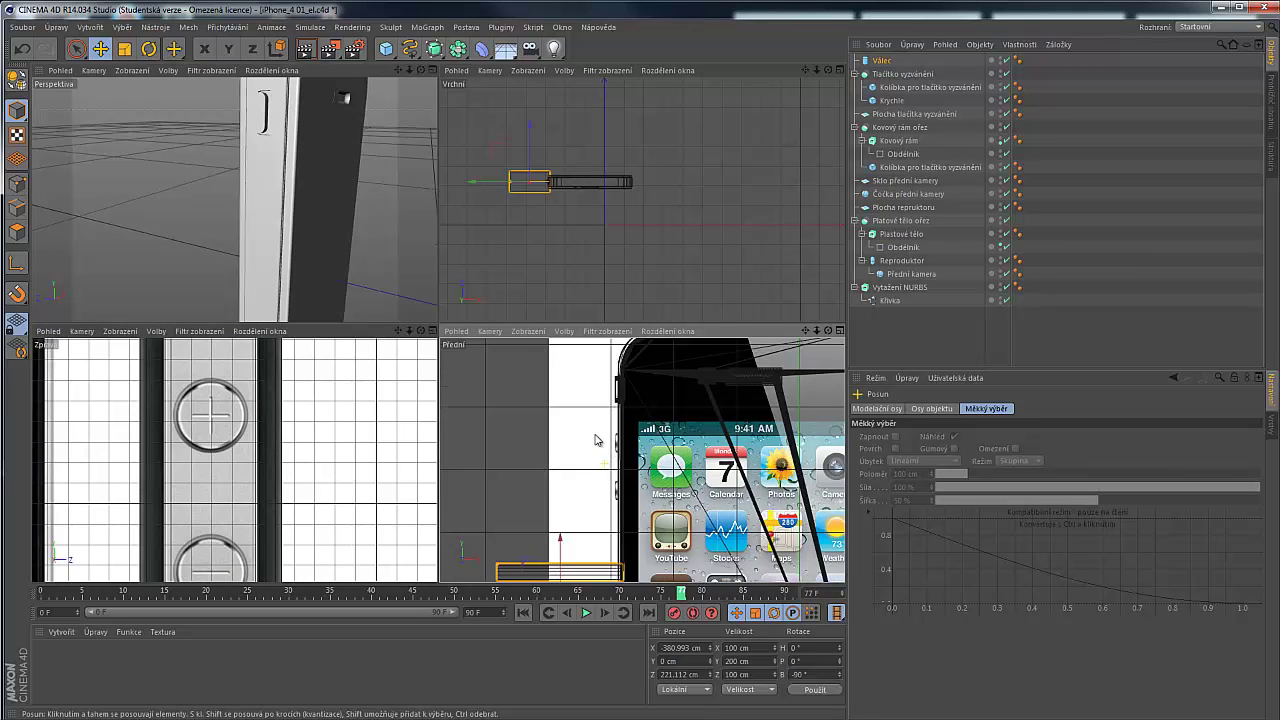
left_click_drag(565, 484, 562, 435)
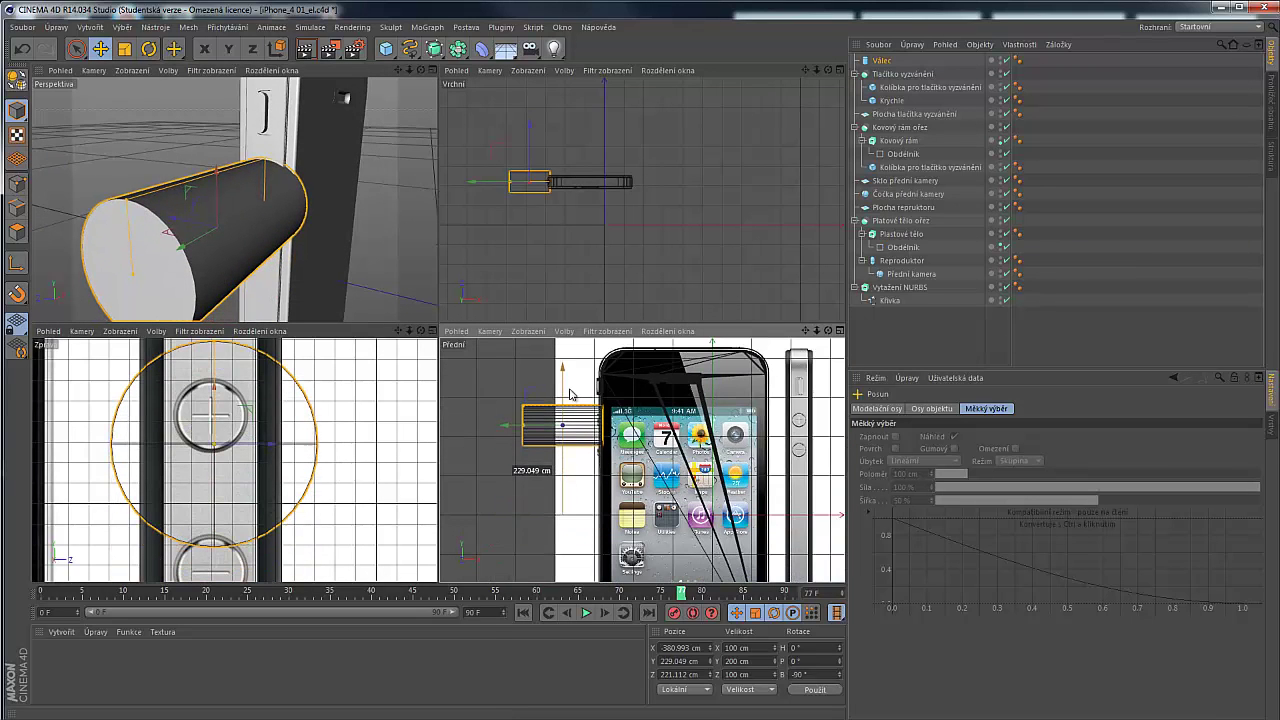
scroll(600, 425, "up", 5)
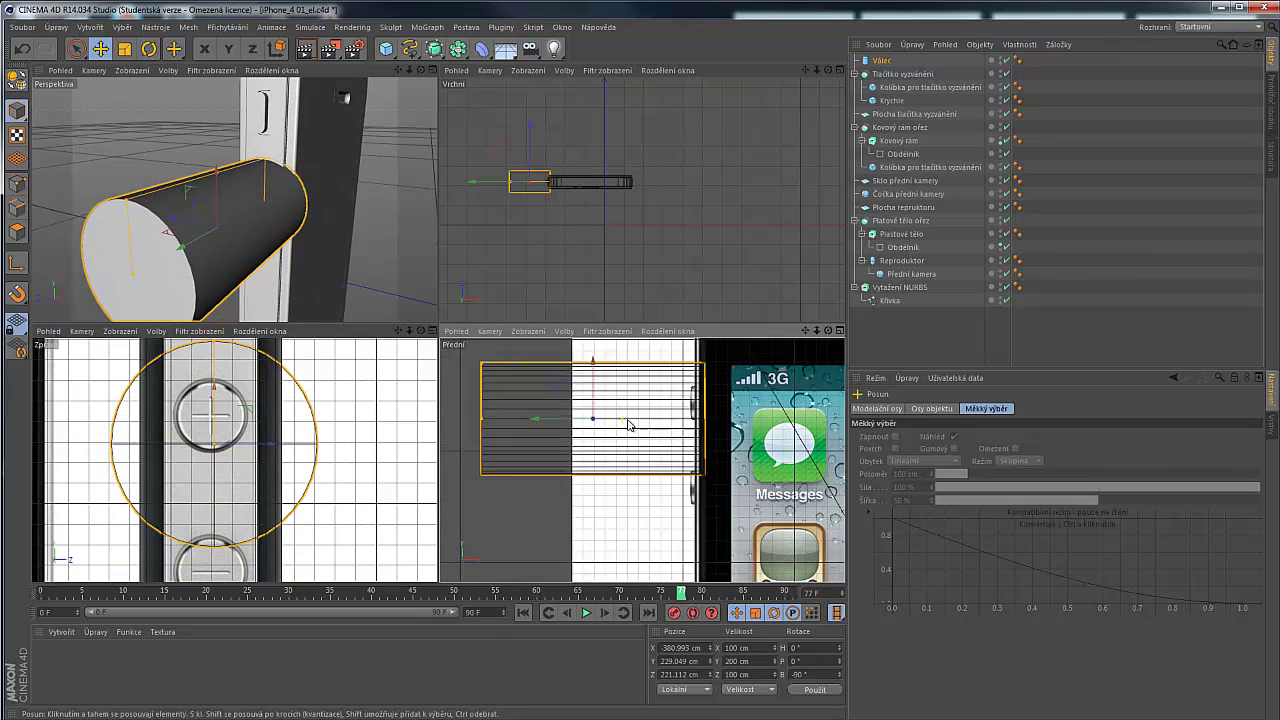
left_click_drag(597, 380, 594, 362)
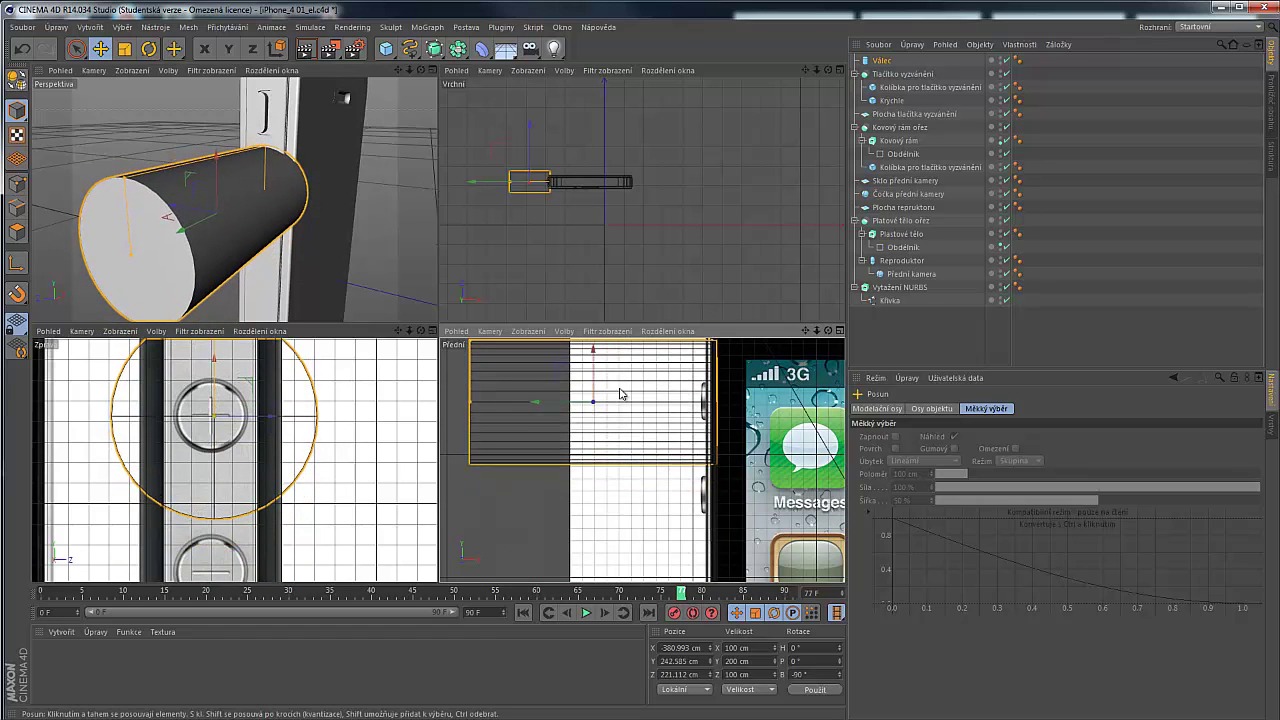
Shorten the cylinder to about 99.4 cm, and scale it uniformly down to about 32.8 cm in diameter to match the plus button
scroll(658, 433, "down", 2)
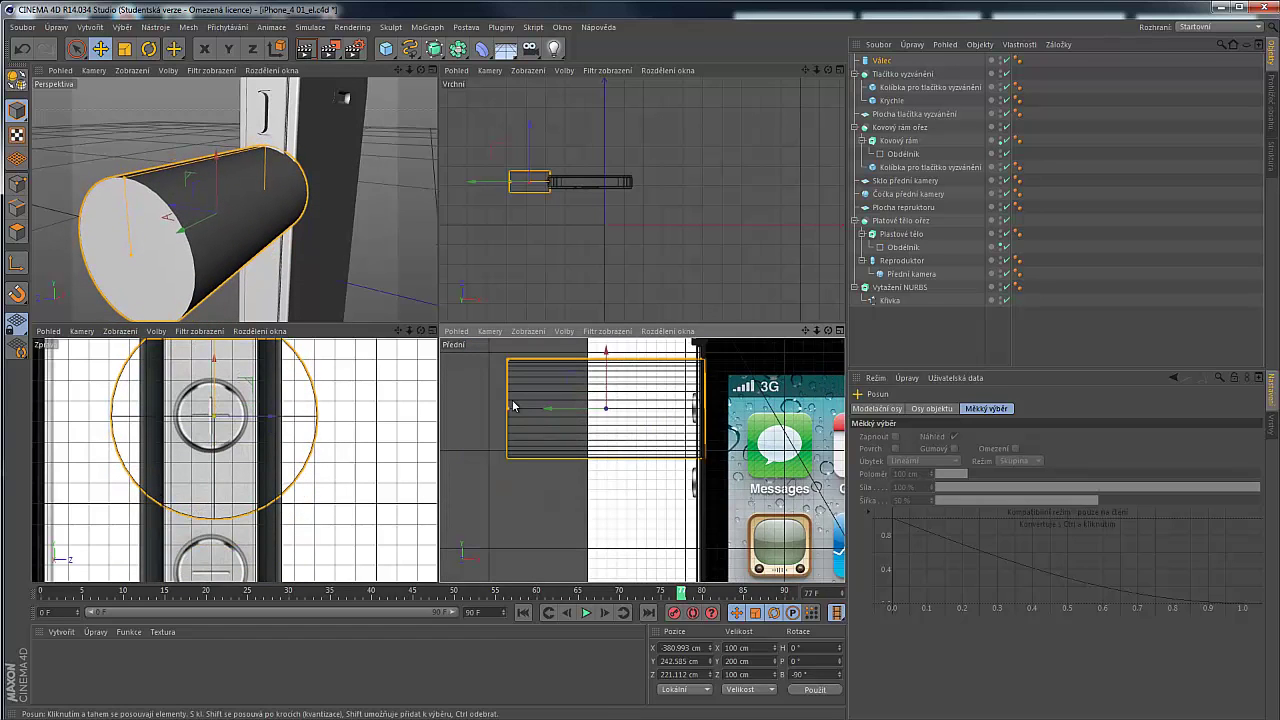
left_click_drag(513, 406, 624, 394)
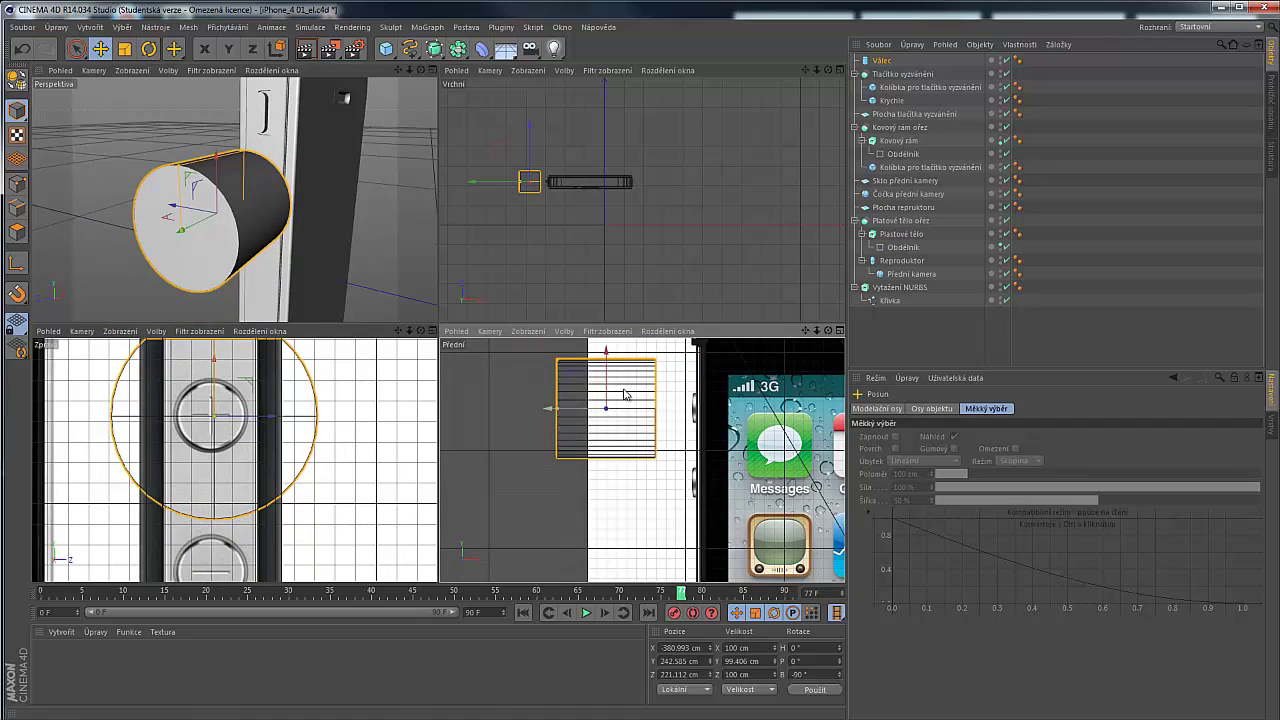
scroll(623, 365, "up", 1)
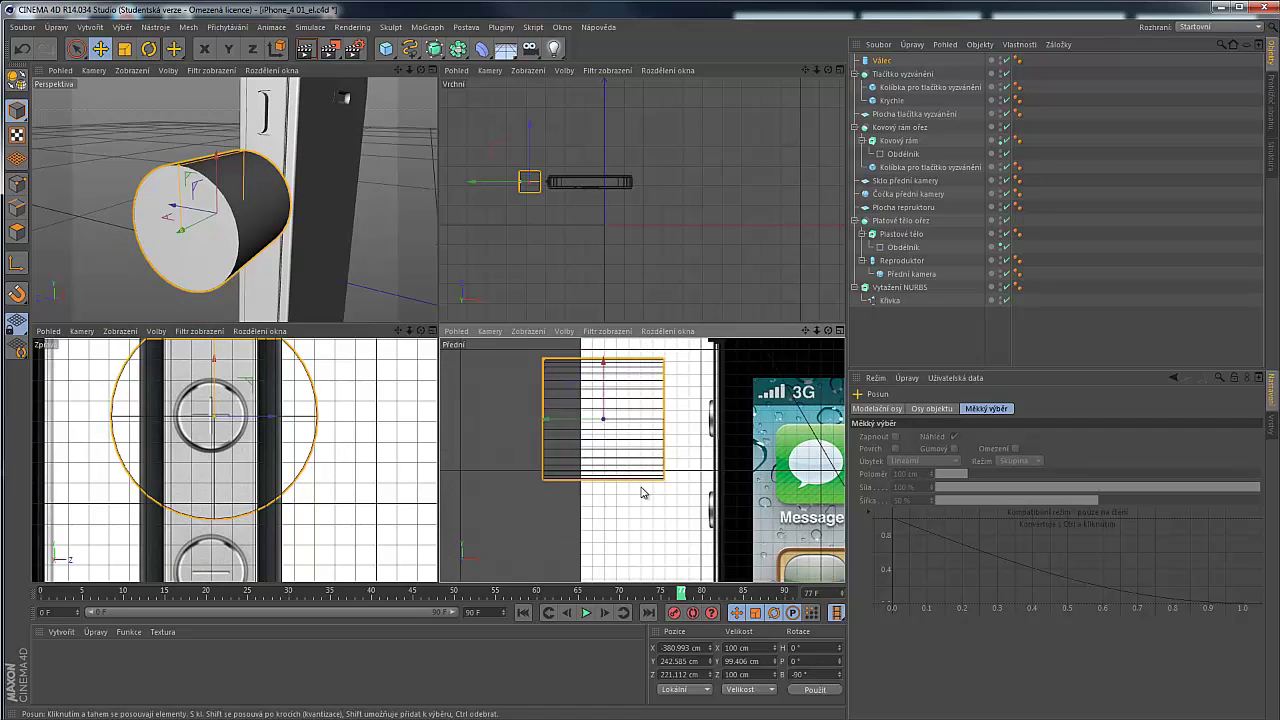
key("t")
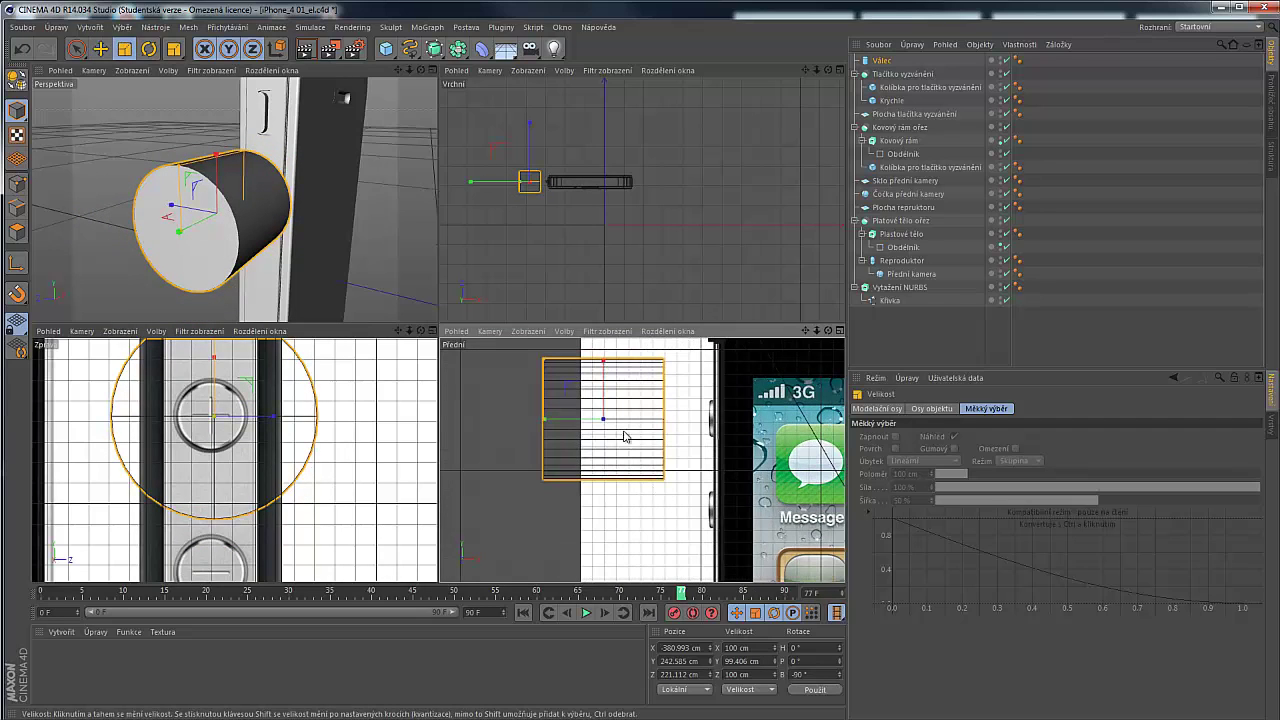
mouse_move(571, 380)
left_mouse_down()
mouse_move(592, 420)
mouse_move(557, 377)
left_mouse_up()
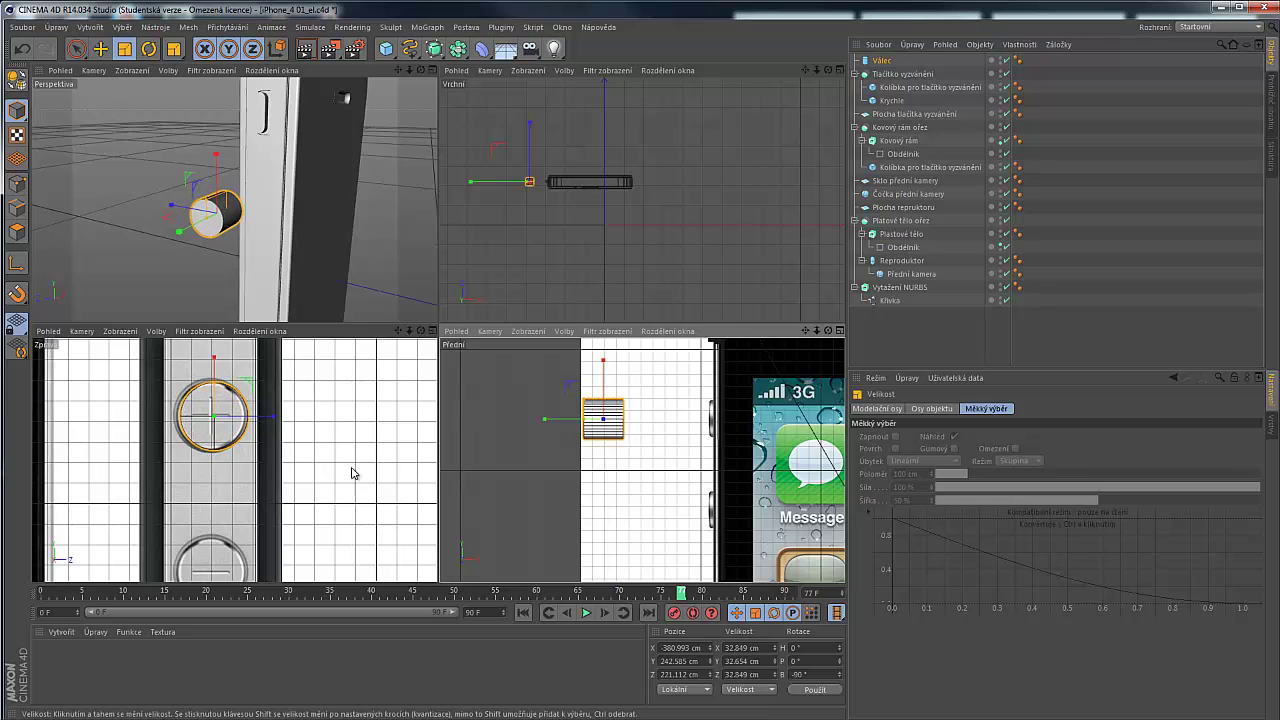
Centre the cylinder on the plus button at about Y 242.9 cm, Z 219.5 cm, and enlarge it to about 36.6 cm in diameter
key("e")
left_click_drag(271, 418, 268, 418)
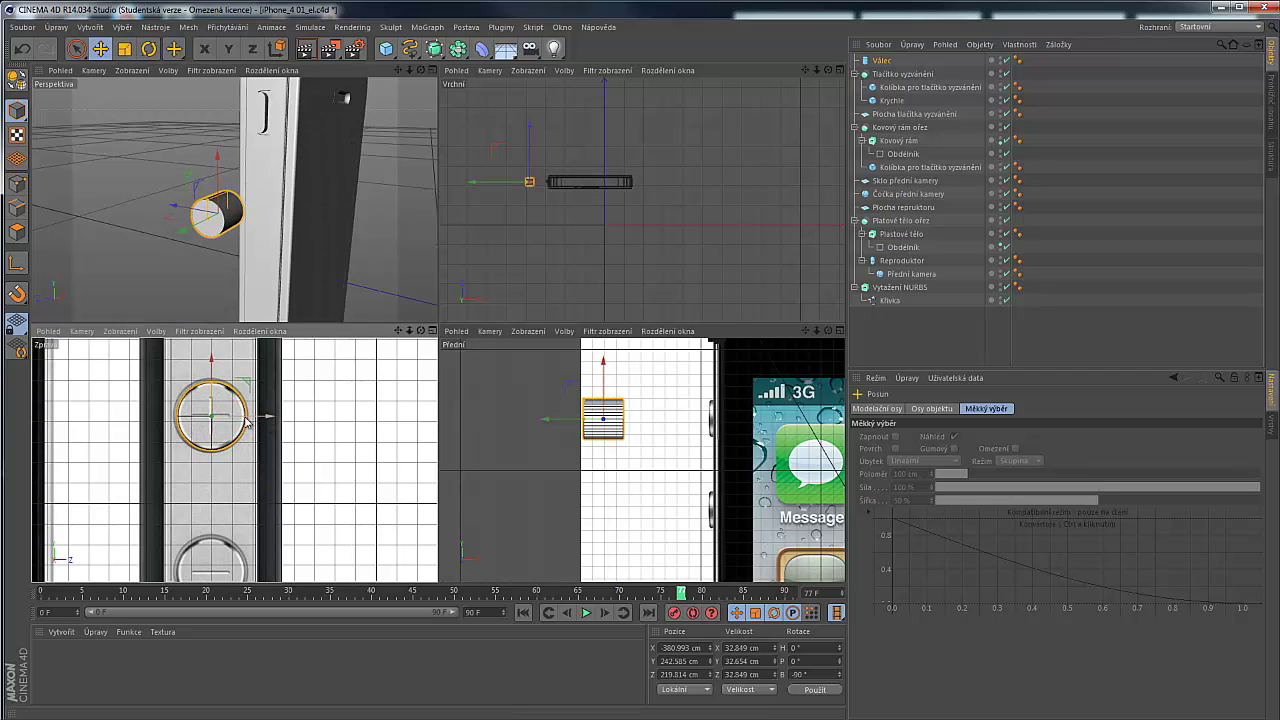
middle_click(216, 412)
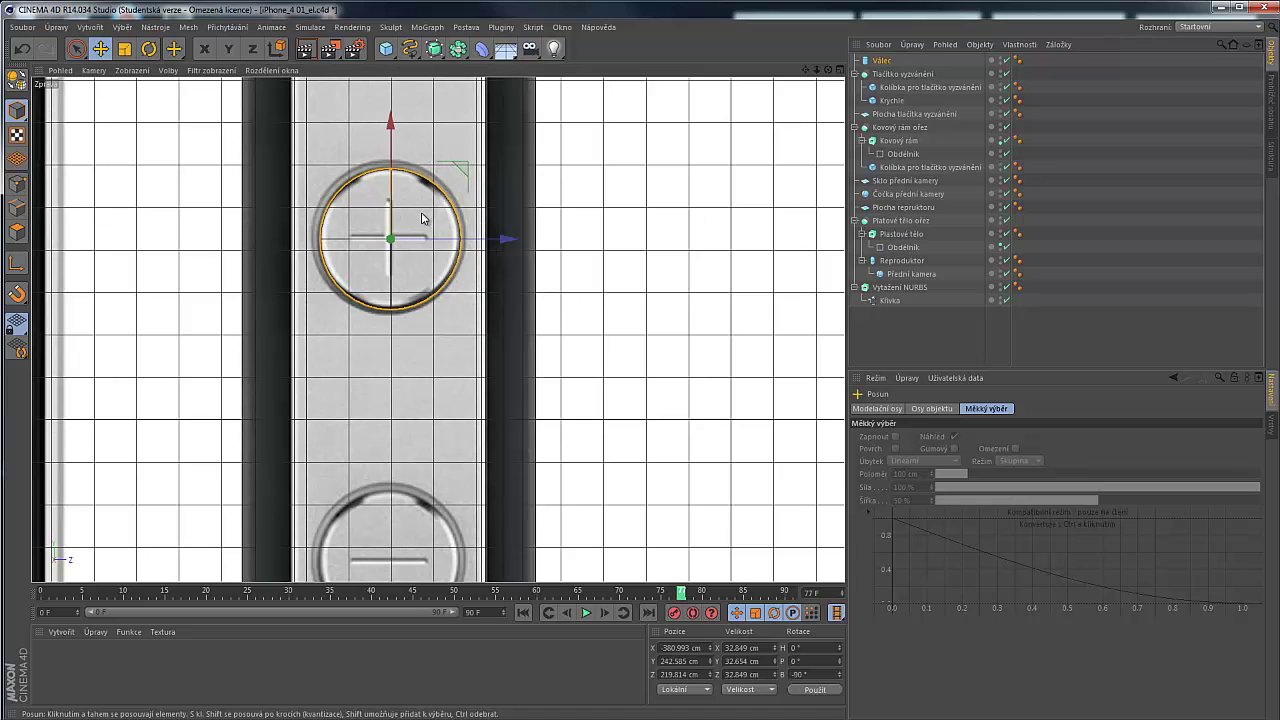
key("t")
mouse_move(475, 192)
left_mouse_down()
mouse_move(486, 166)
mouse_move(552, 163)
mouse_move(534, 177)
mouse_move(466, 172)
left_mouse_up()
key("e")
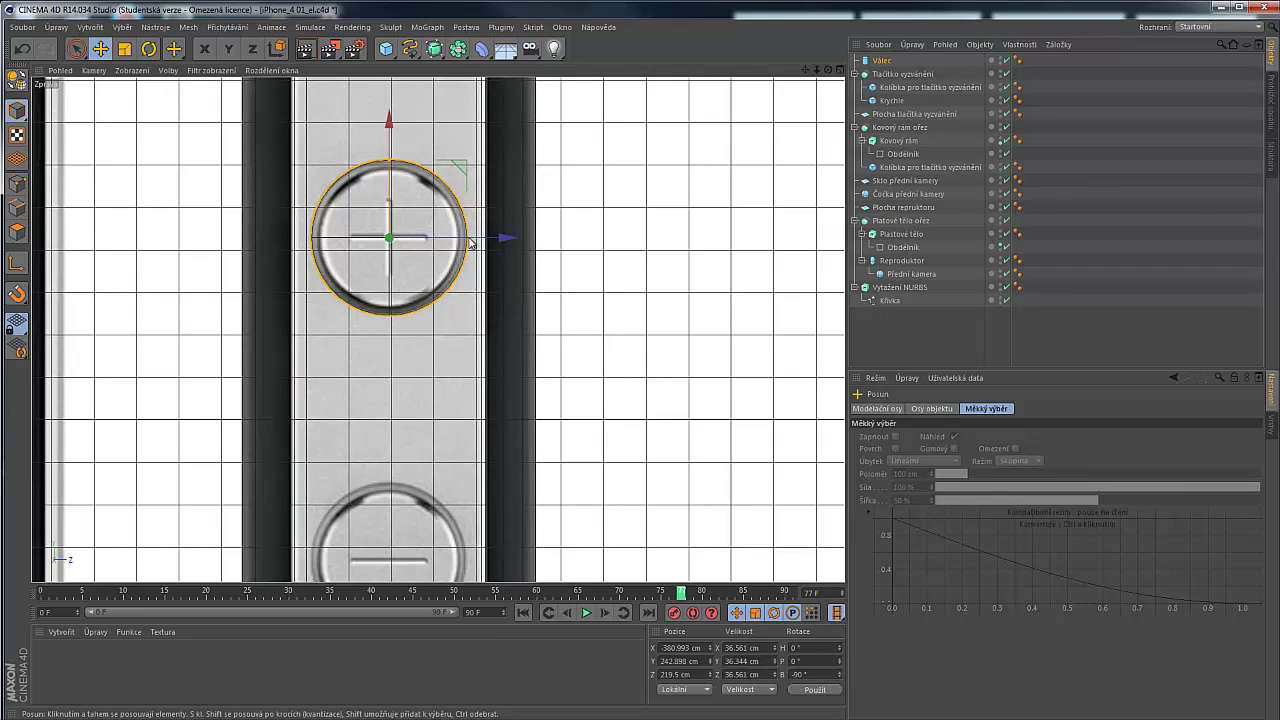
scroll(348, 190, "up", 2)
scroll(348, 190, "up", 2)
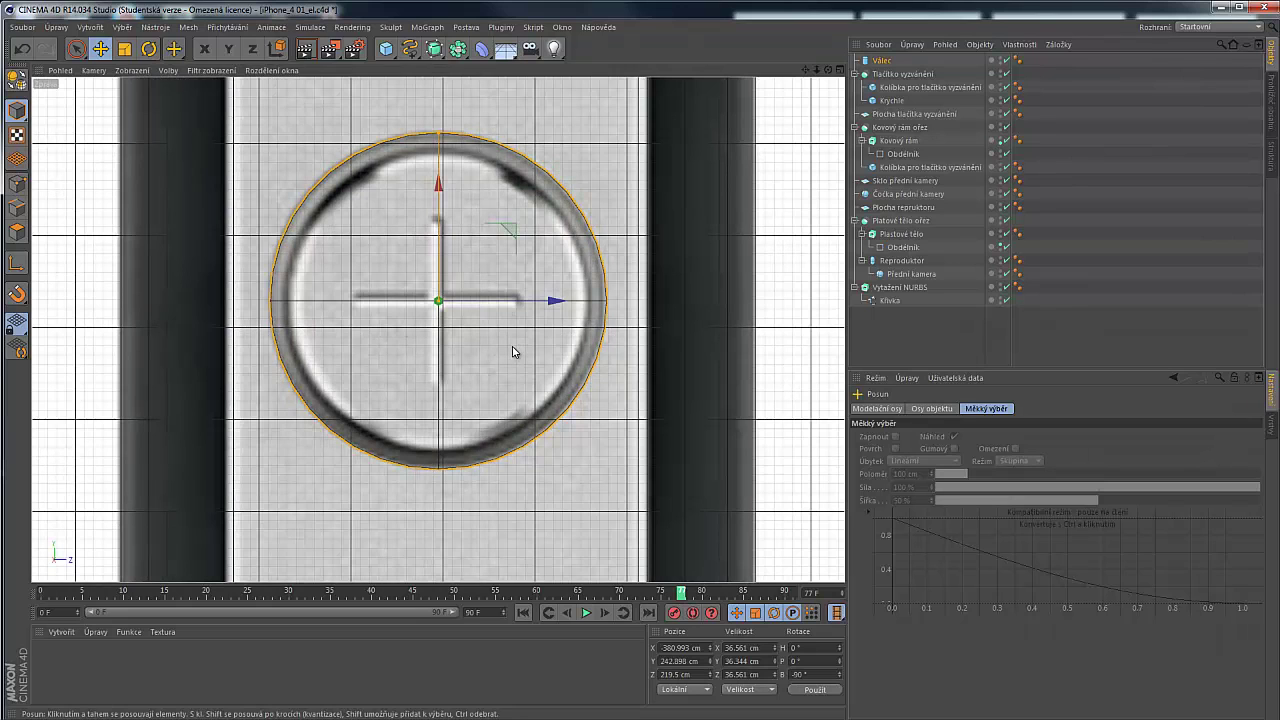
Move the cylinder toward the frame to about X -312 cm, close to the reference plus button
middle_click(415, 245)
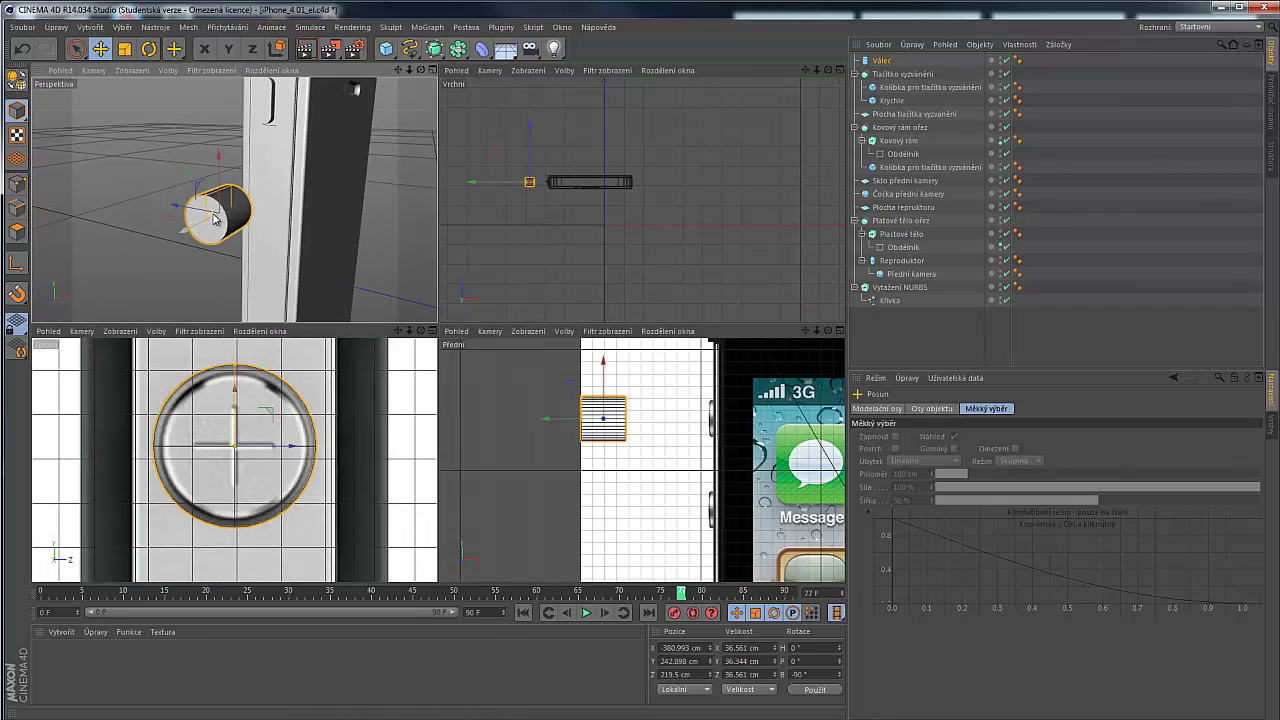
mouse_move(214, 219)
left_mouse_down()
mouse_move(240, 200)
mouse_move(236, 214)
left_mouse_up()
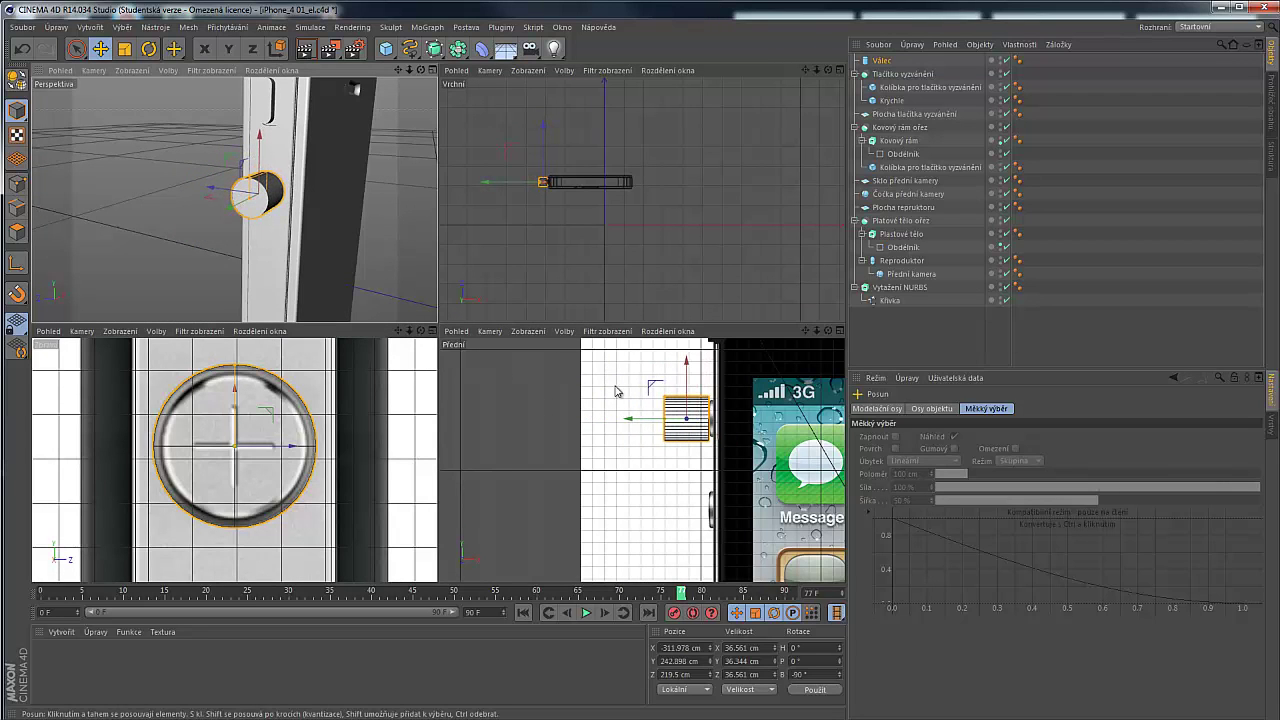
scroll(700, 425, "up", 5)
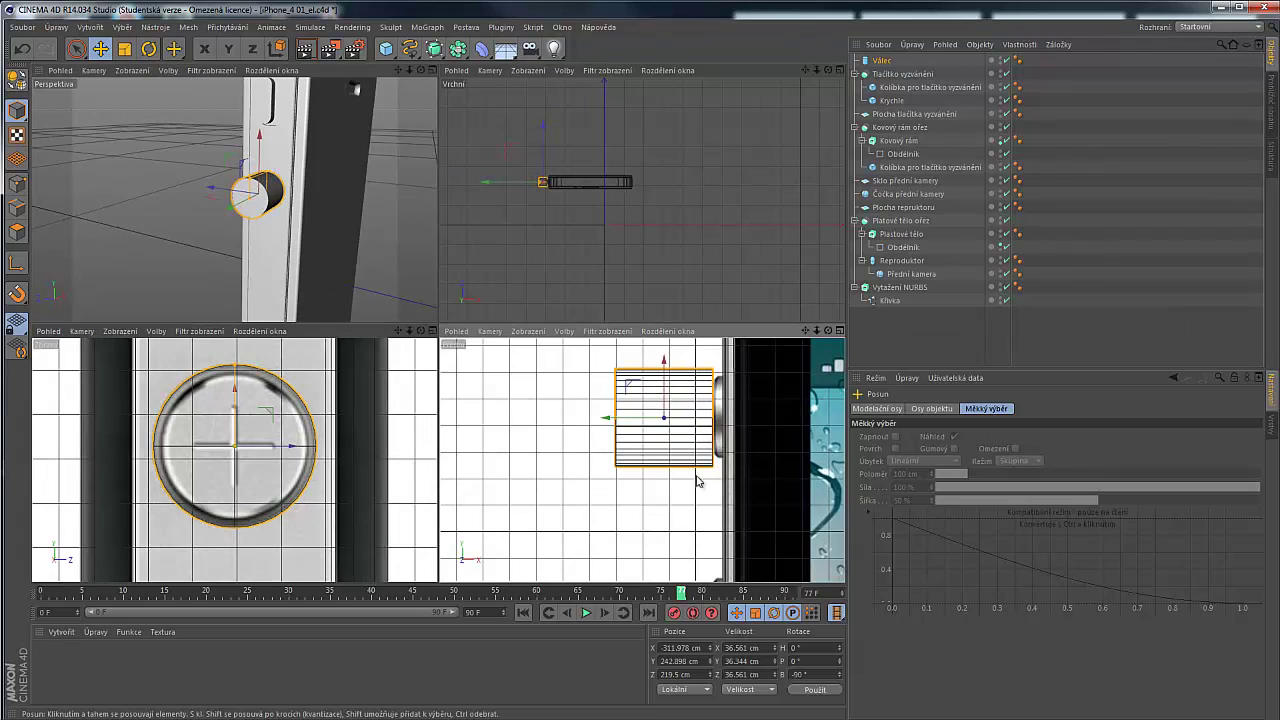
scroll(700, 482, "up", 3)
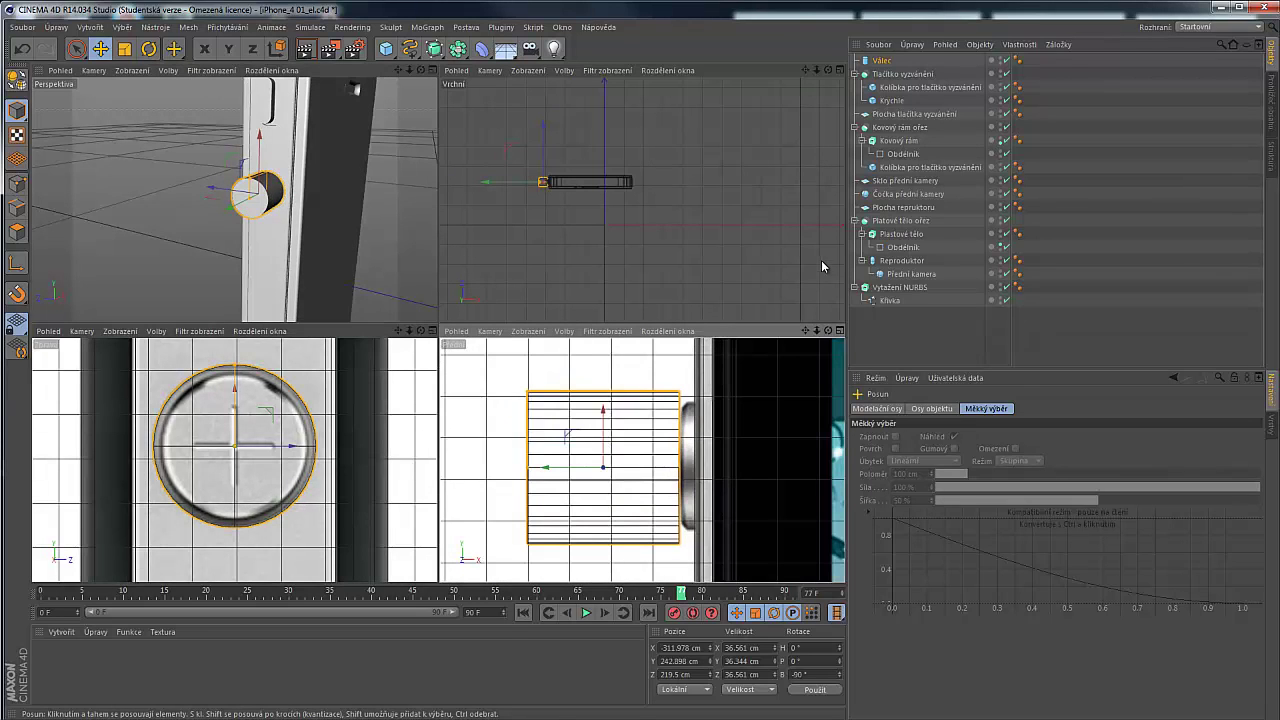
Enable rounded caps on the plus-button cylinder and set the fillet to 1 segment
left_click(888, 61)
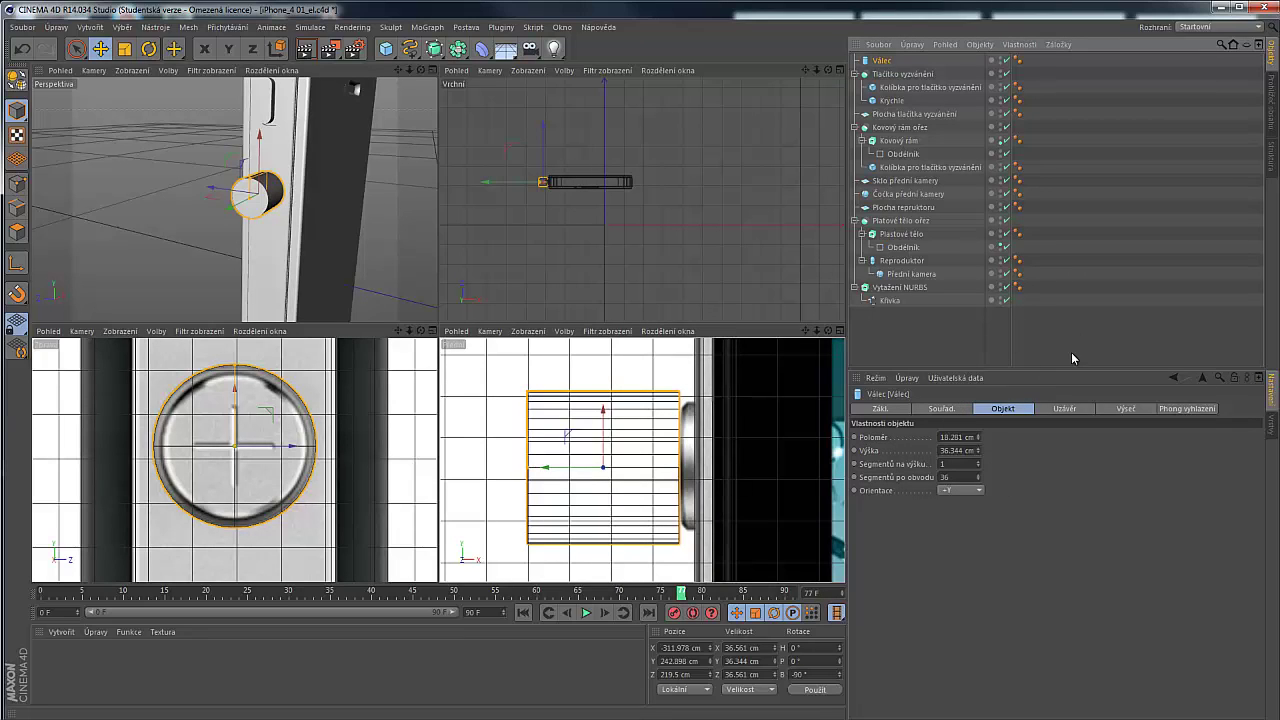
left_click(1064, 409)
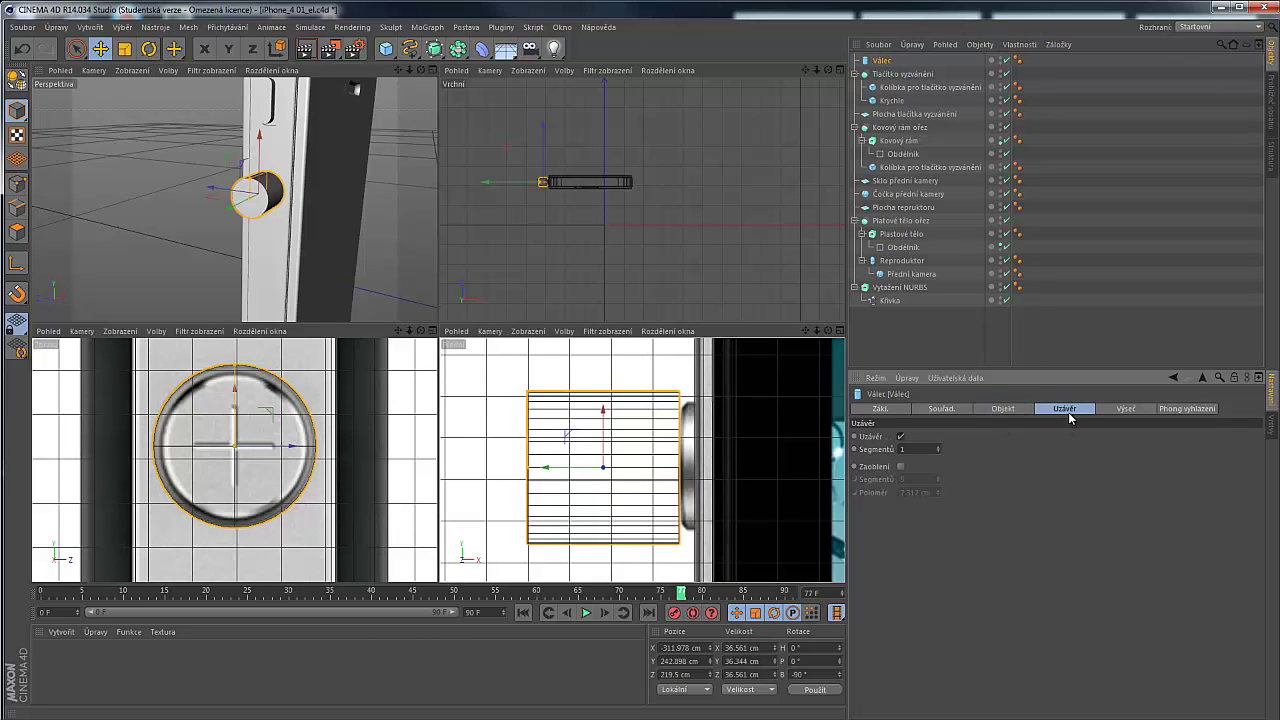
left_click(901, 467)
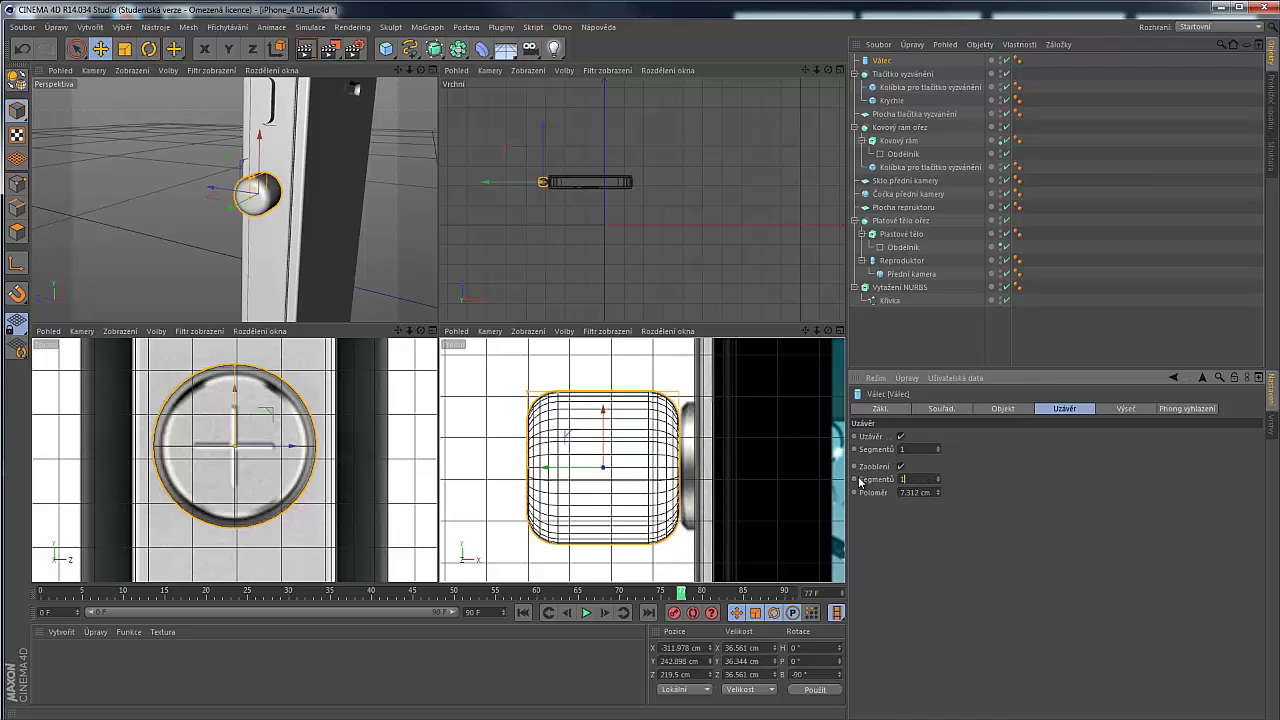
type("1")
key("Return")
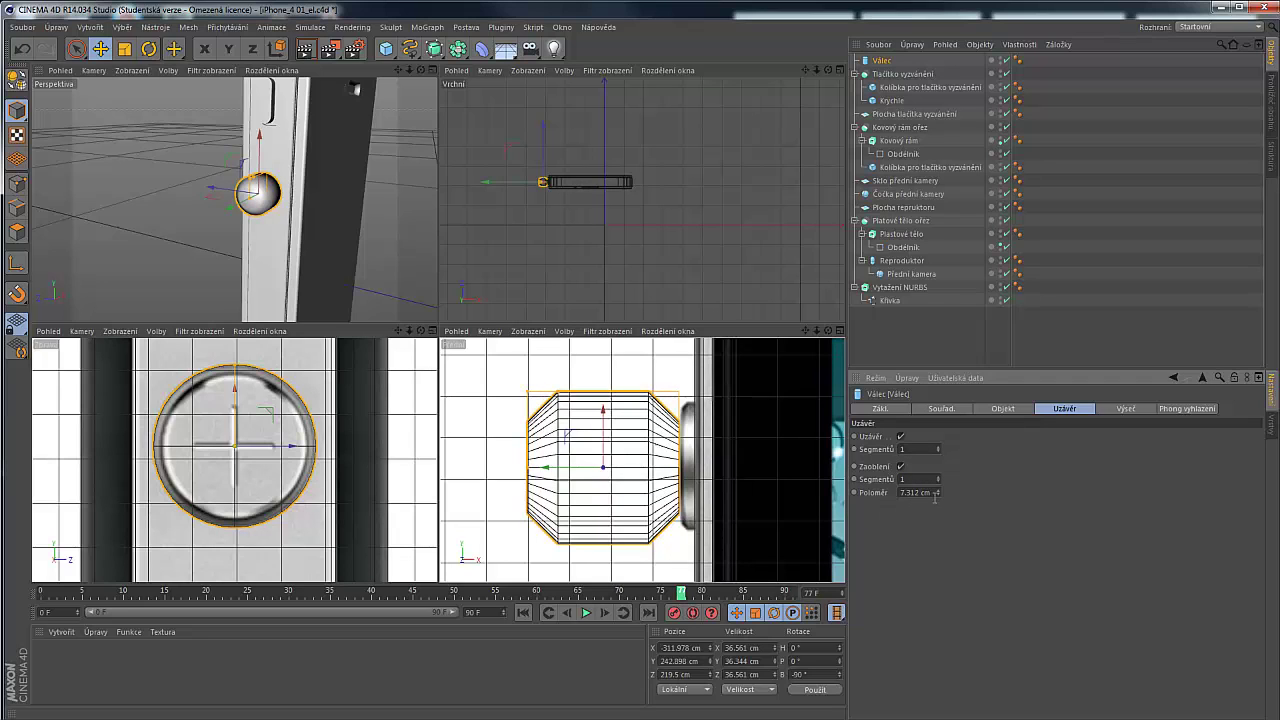
Reduce the cylinder's cap fillet radius in small increments to 2.312 cm, comparing the bevel with the reference button
scroll(763, 422, "up", 3)
middle_click_drag(622, 390, 545, 394, "alt")
scroll(576, 405, "down", 2)
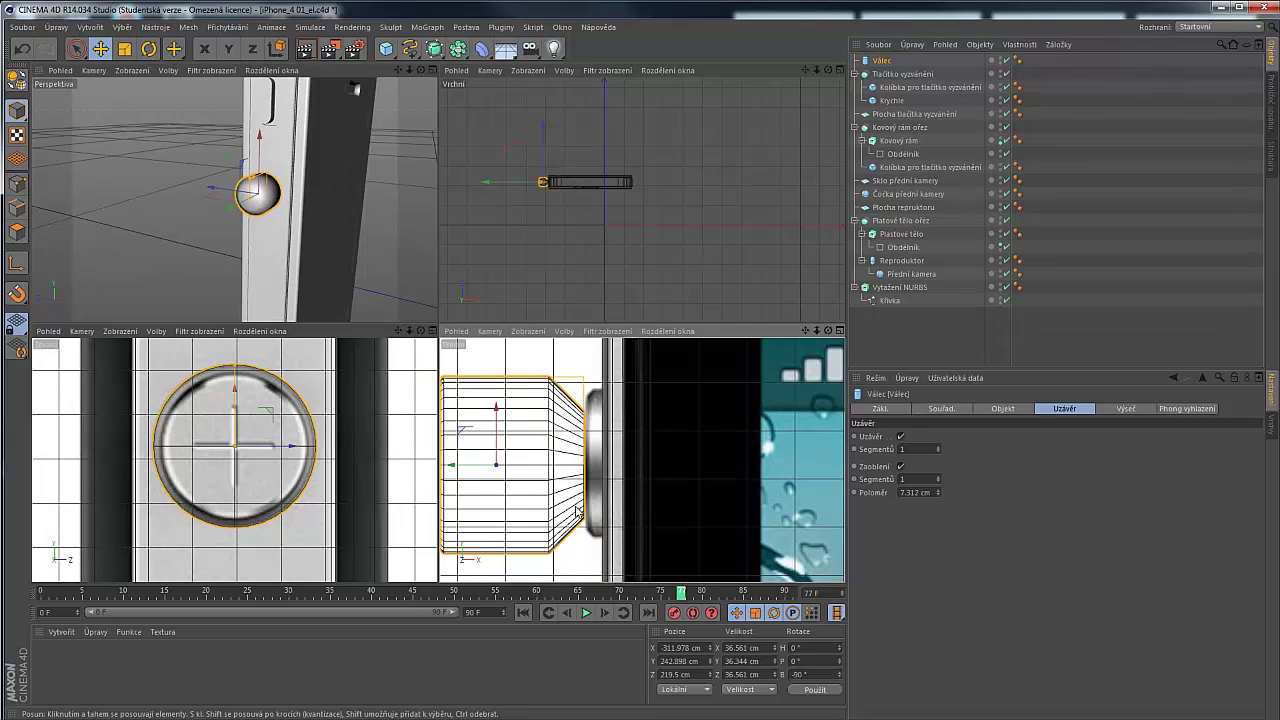
left_click(938, 494)
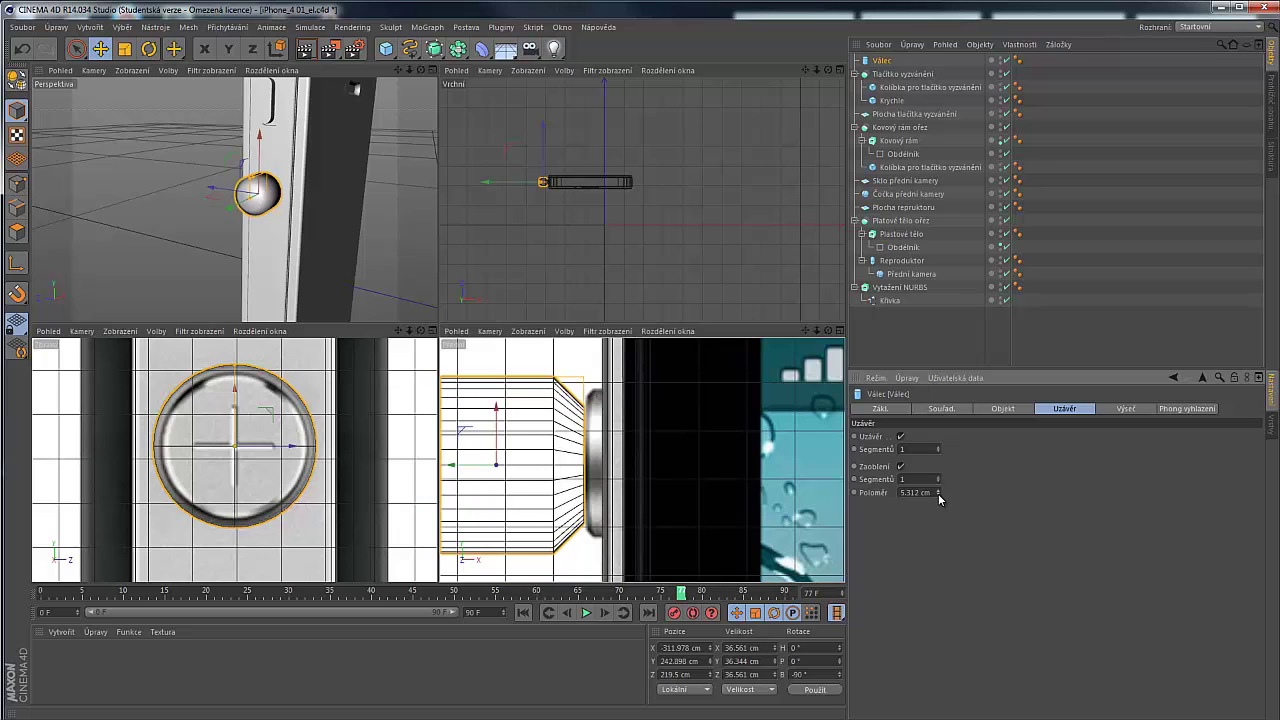
left_click(938, 494)
left_click(938, 494)
left_click(938, 494)
left_click(938, 494)
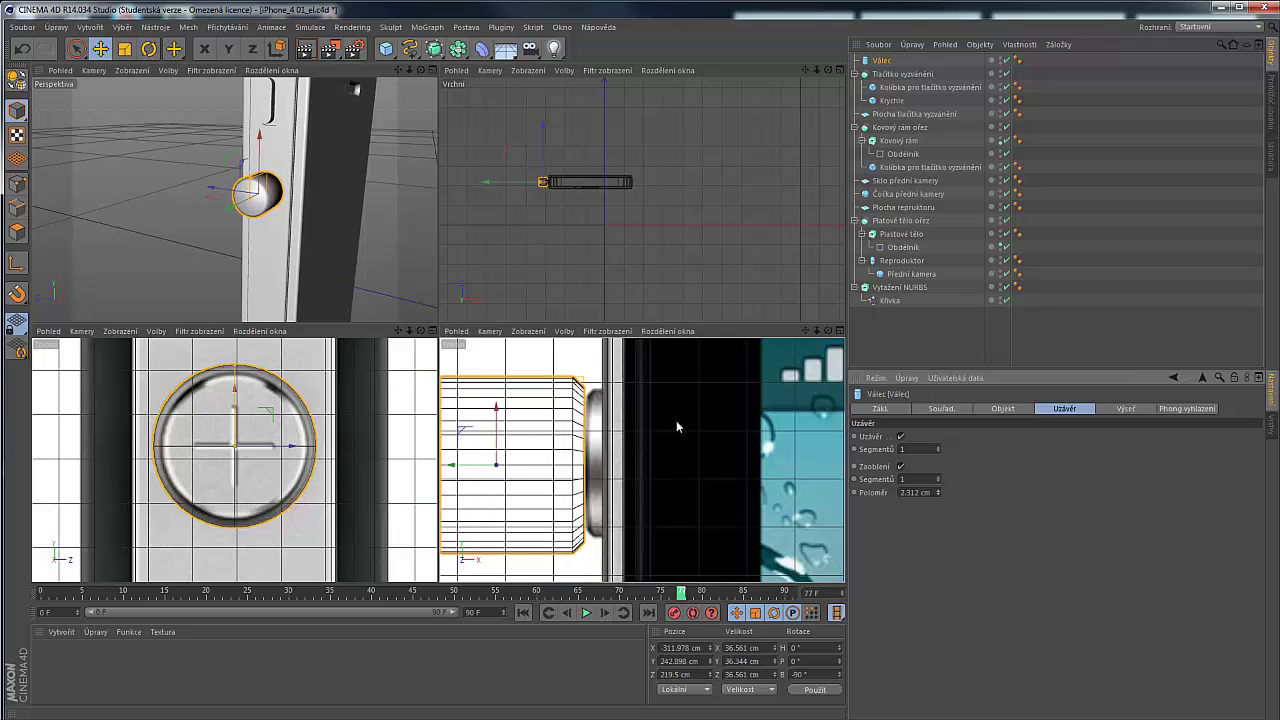
Set the cylinder's cap fillet radius to 2.5 cm
scroll(574, 400, "up", 2)
scroll(600, 400, "up", 3)
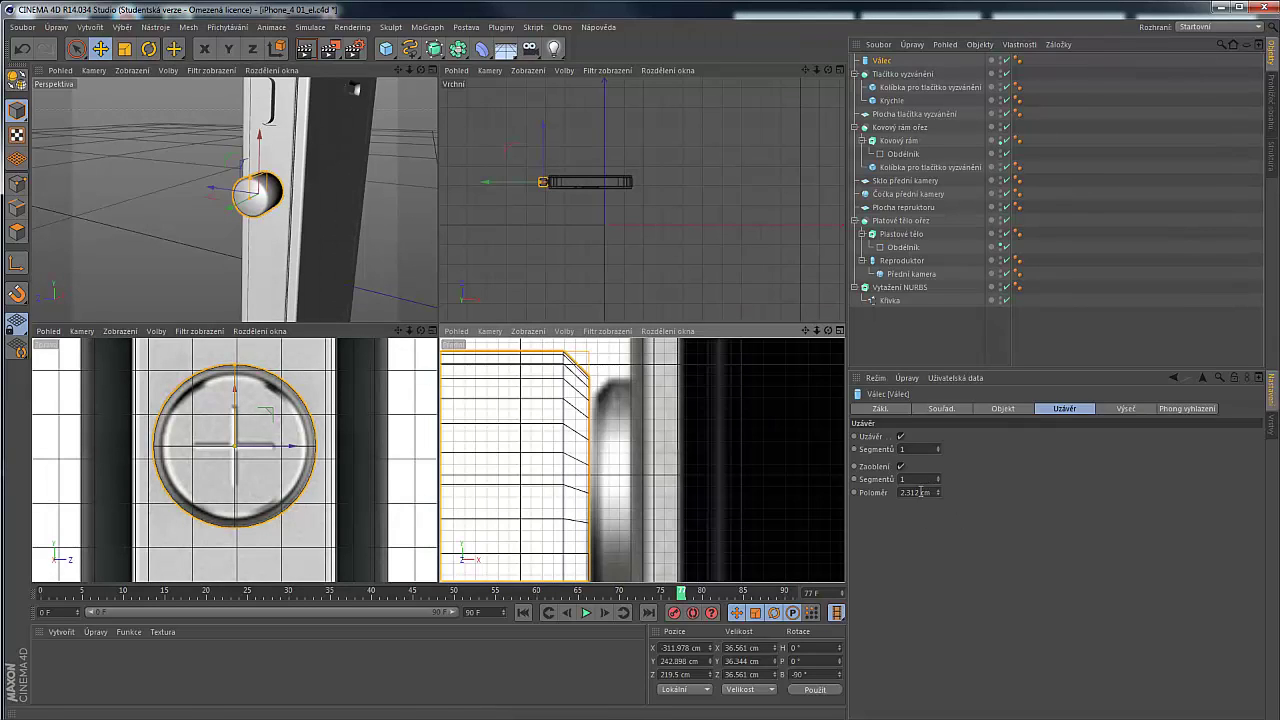
left_click_drag(920, 492, 808, 492)
type("2.5")
key("Return")
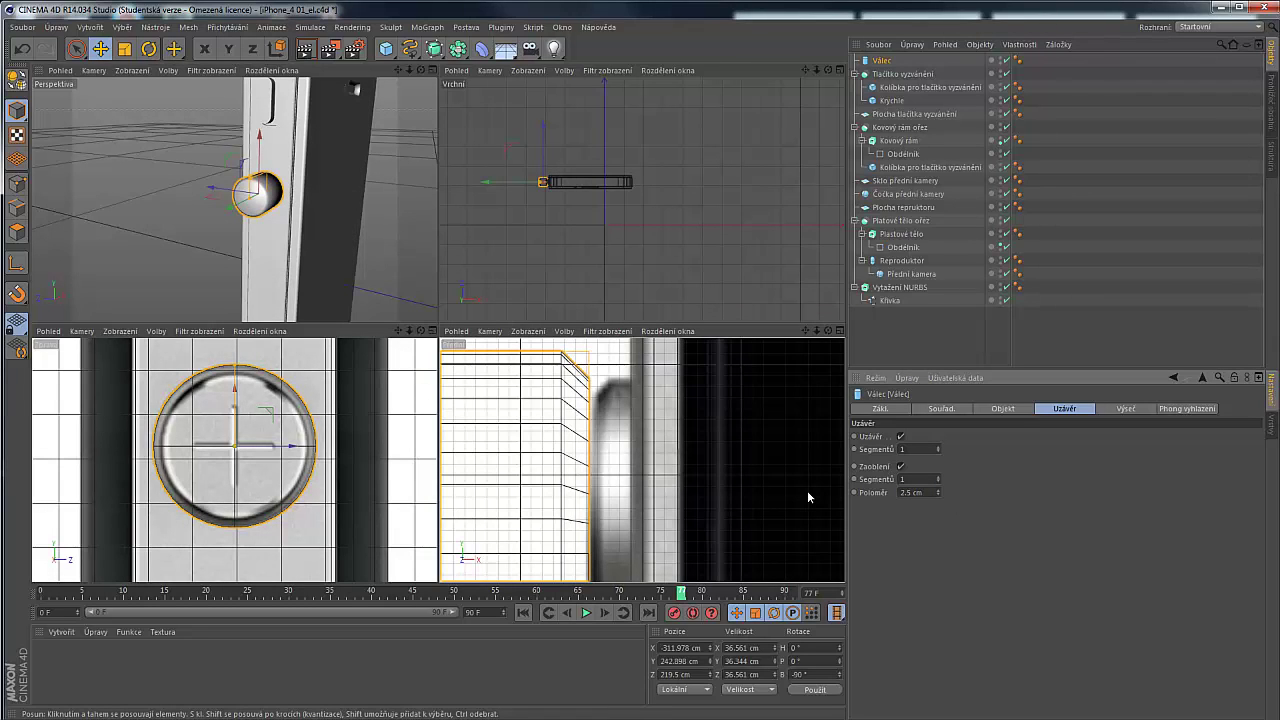
Raise the cylinder slightly to about Y 243.3 cm to align it with the reference plus button
scroll(566, 455, "down", 4)
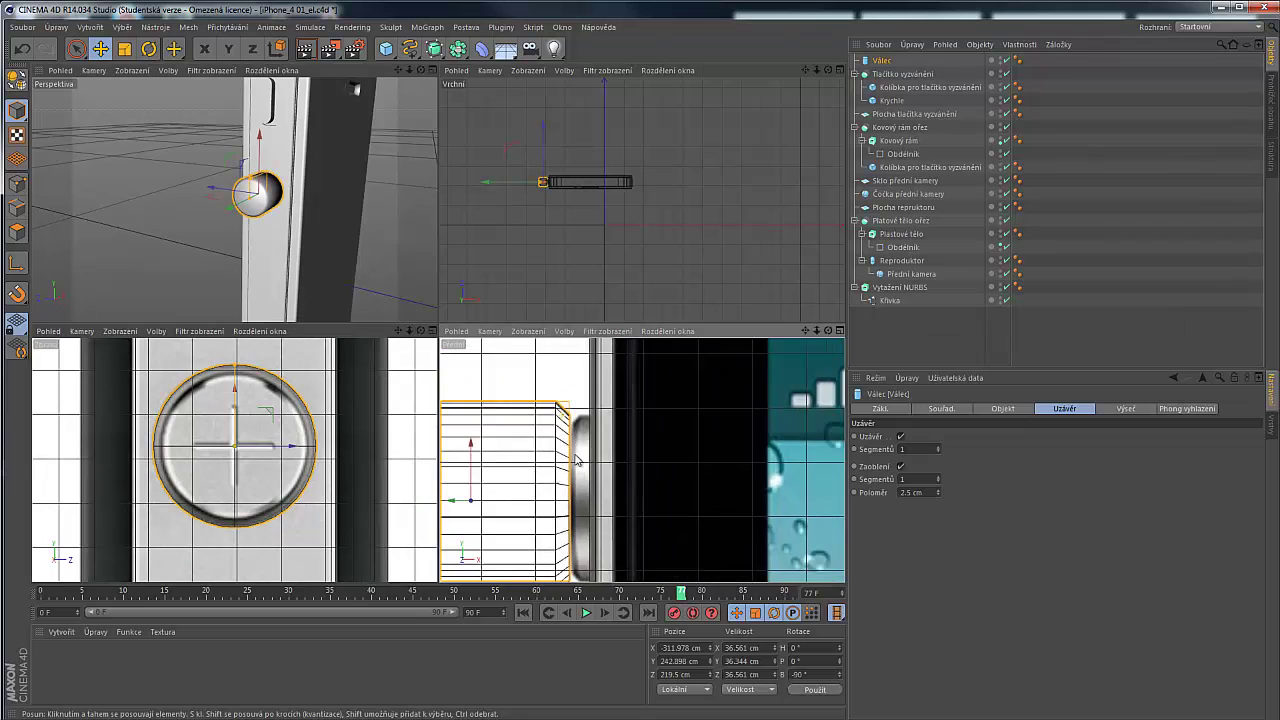
right_click_drag(577, 460, 540, 432, "alt")
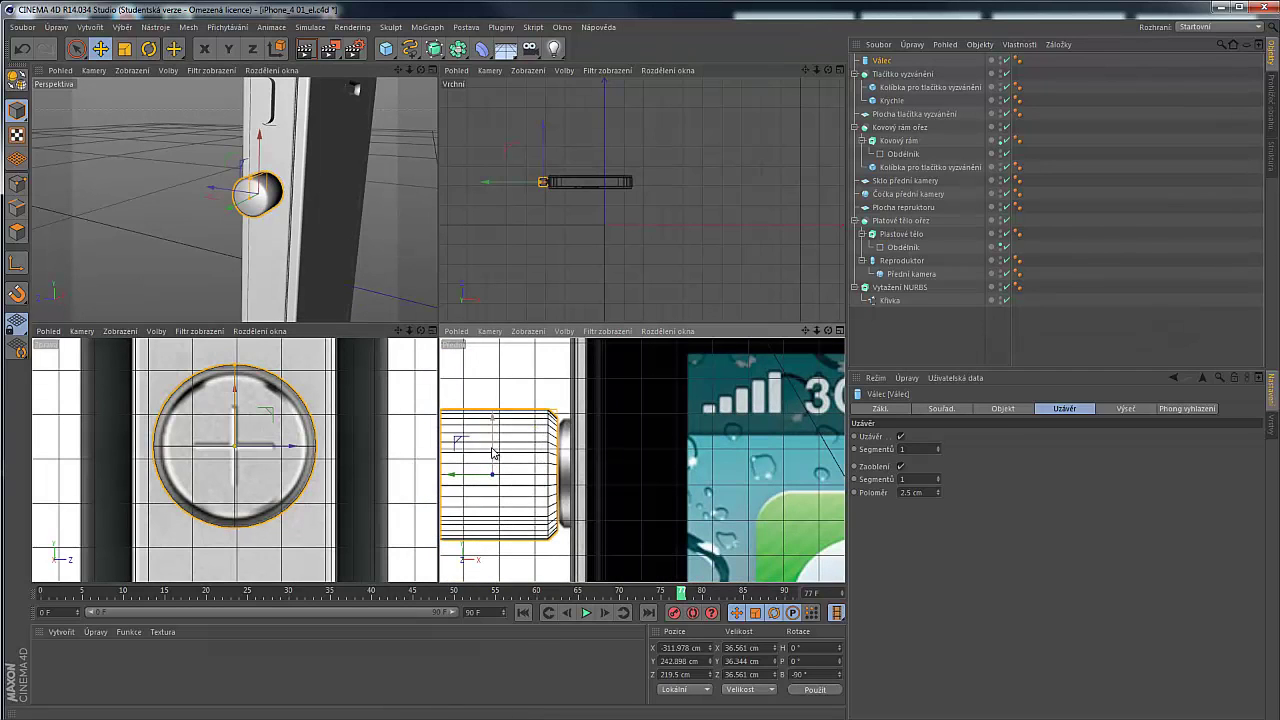
left_click_drag(492, 453, 492, 452)
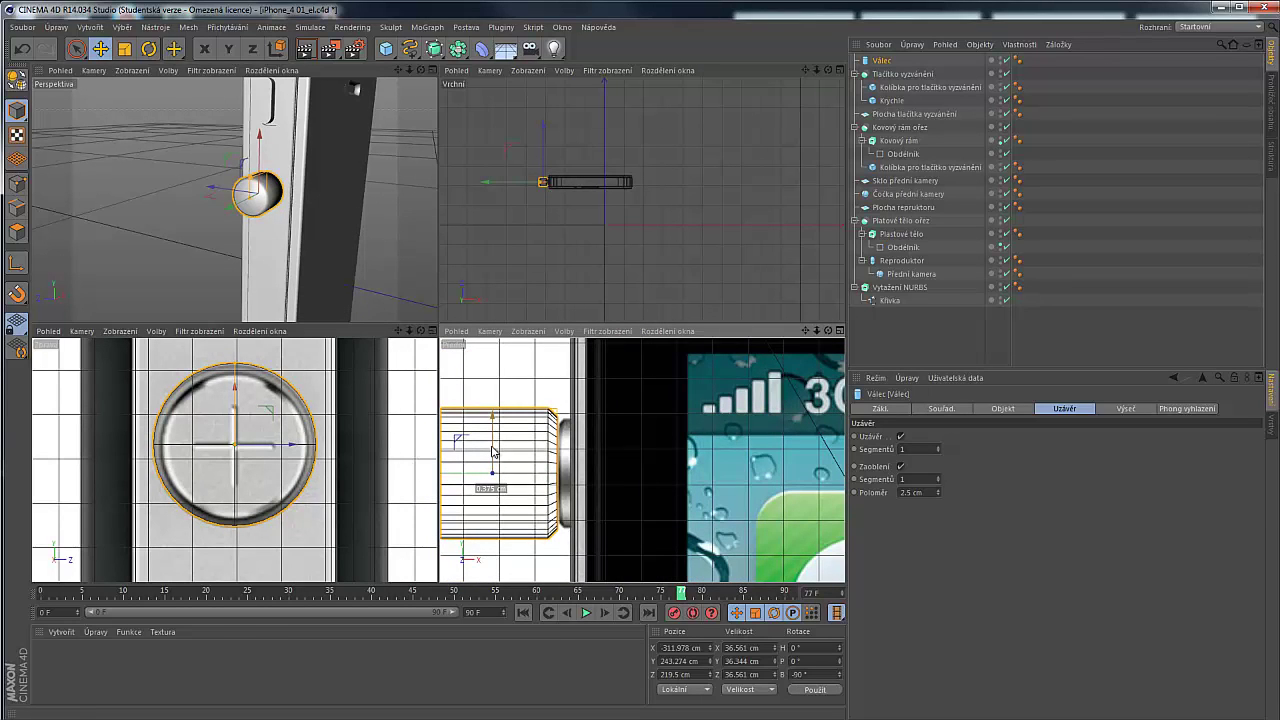
scroll(586, 427, "up", 4)
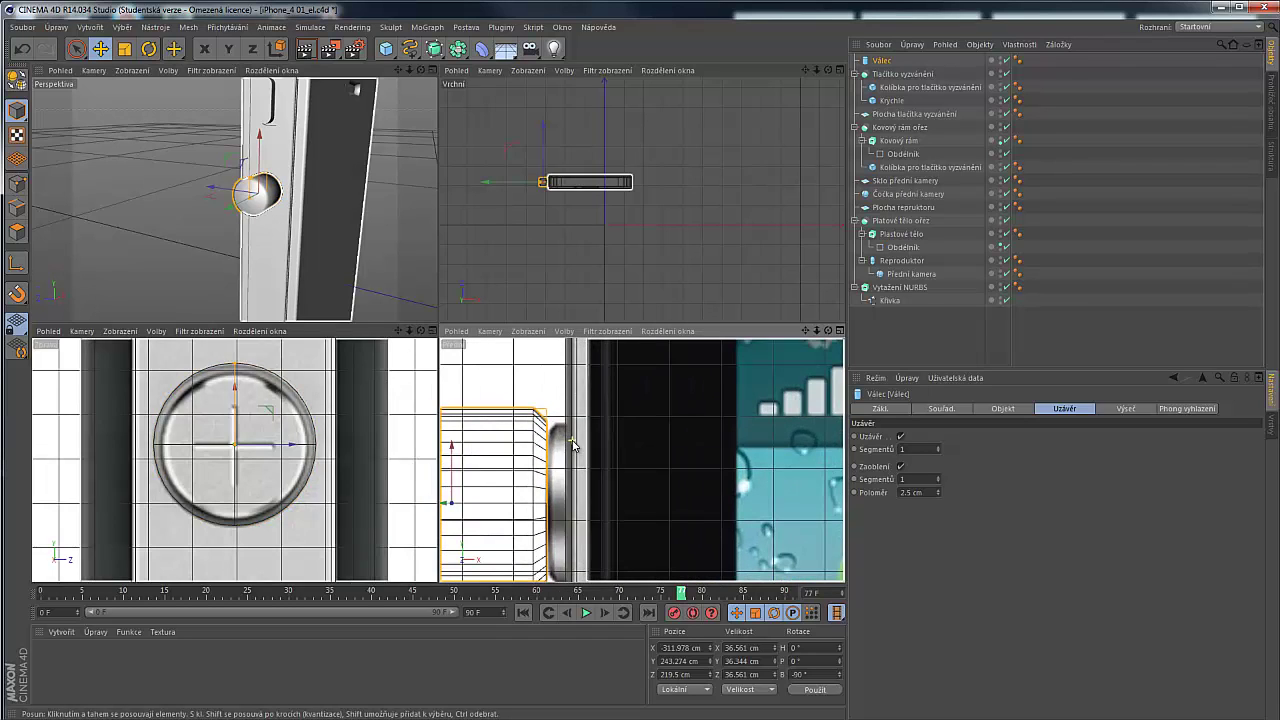
left_click(890, 315)
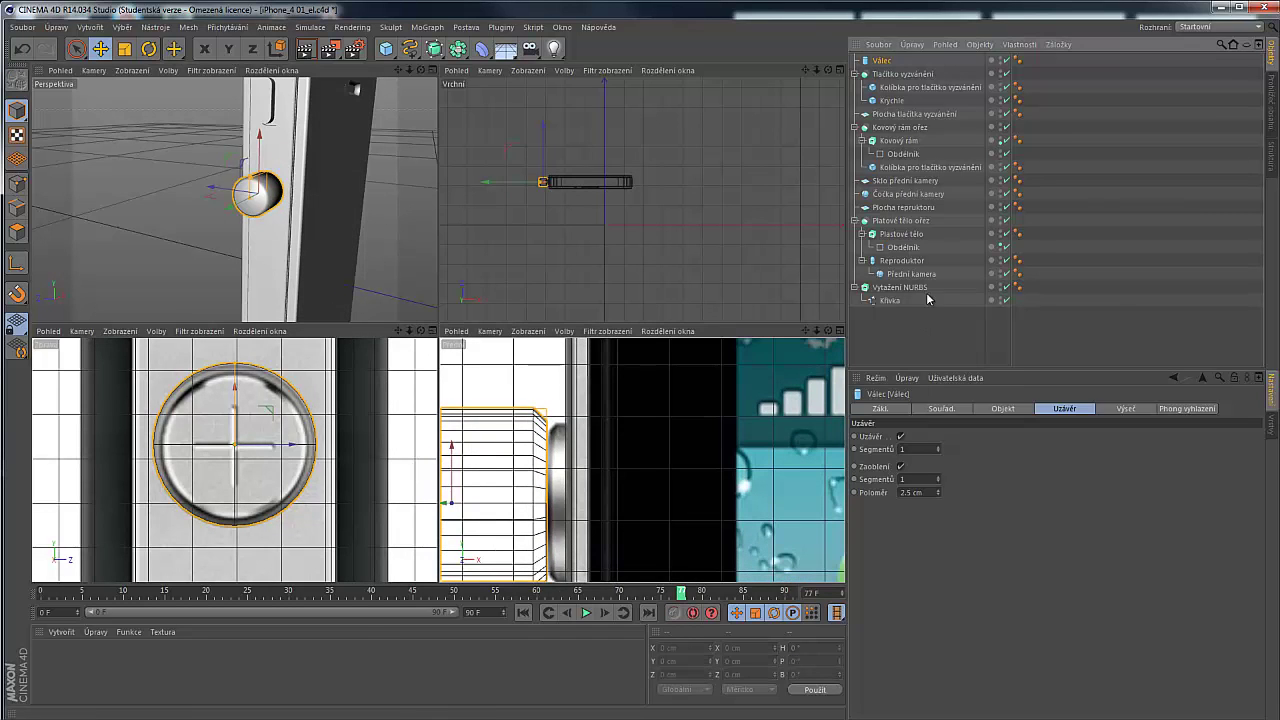
left_click(878, 62)
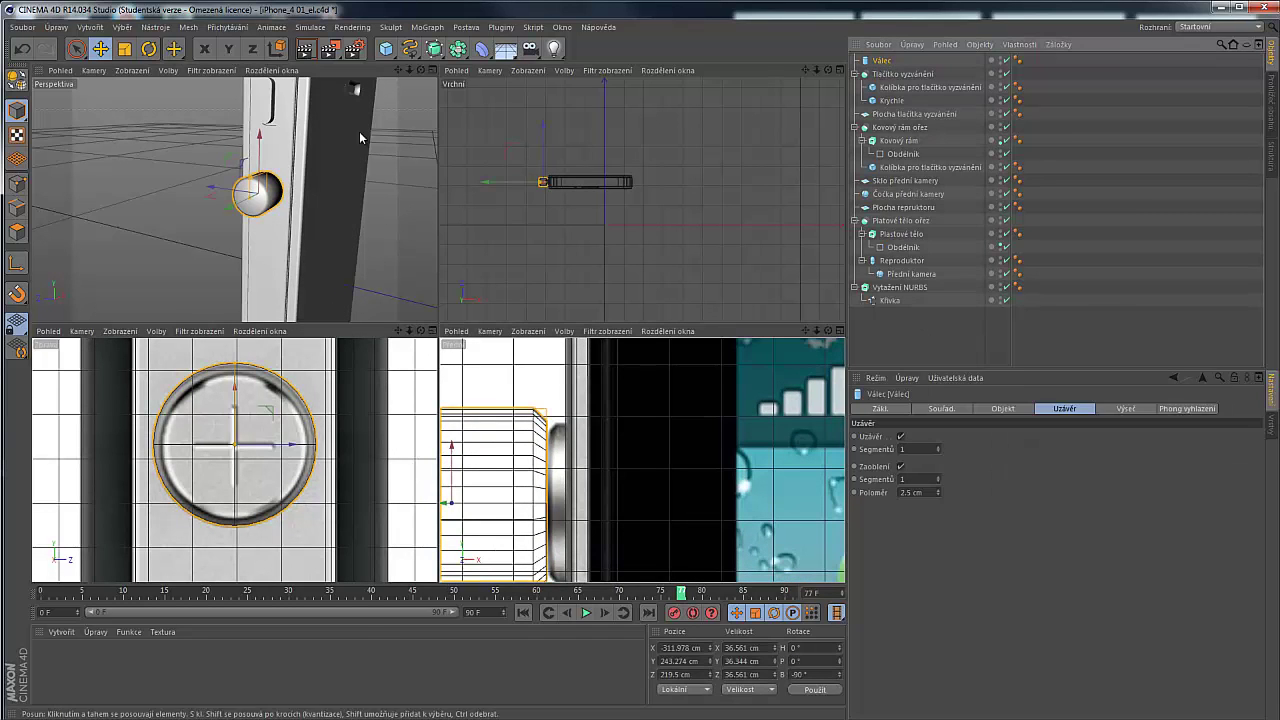
Set the cylinder's Phong shading angle to 40° so the bevelled edge is shaded separately from the cap
scroll(254, 197, "up", 2)
scroll(254, 197, "up", 6)
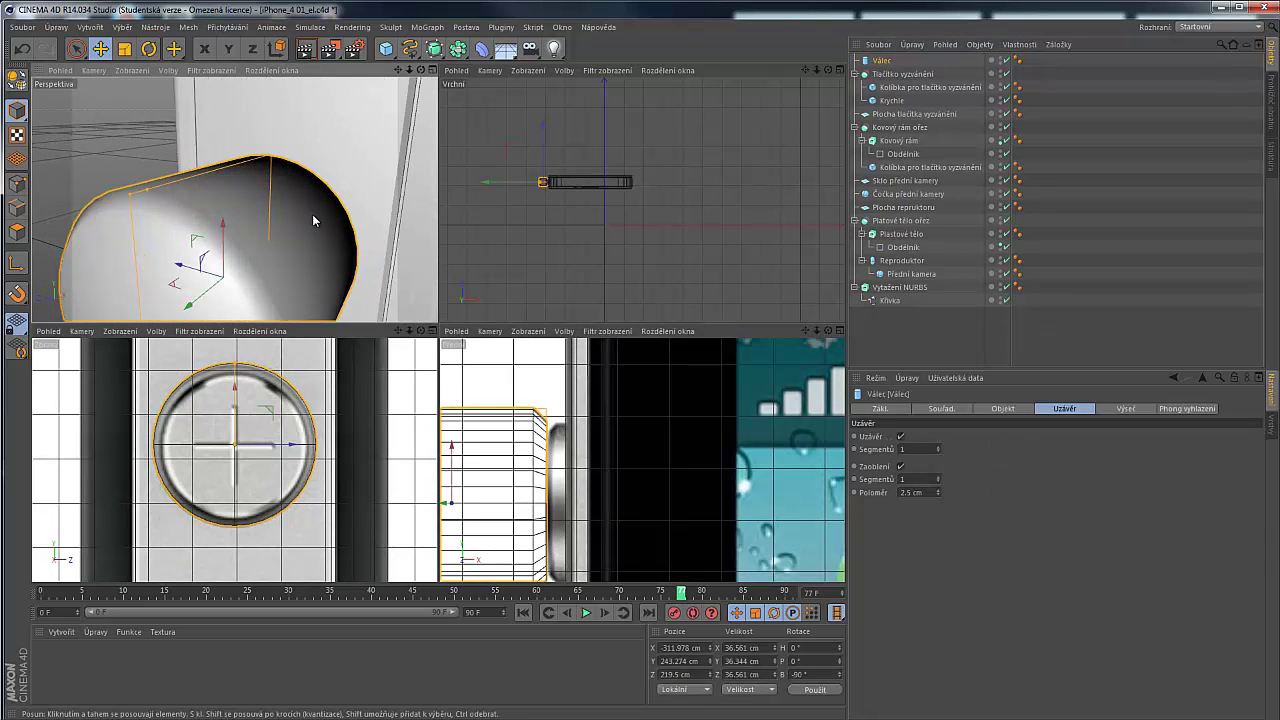
left_click_drag(305, 215, 100, 185, "alt")
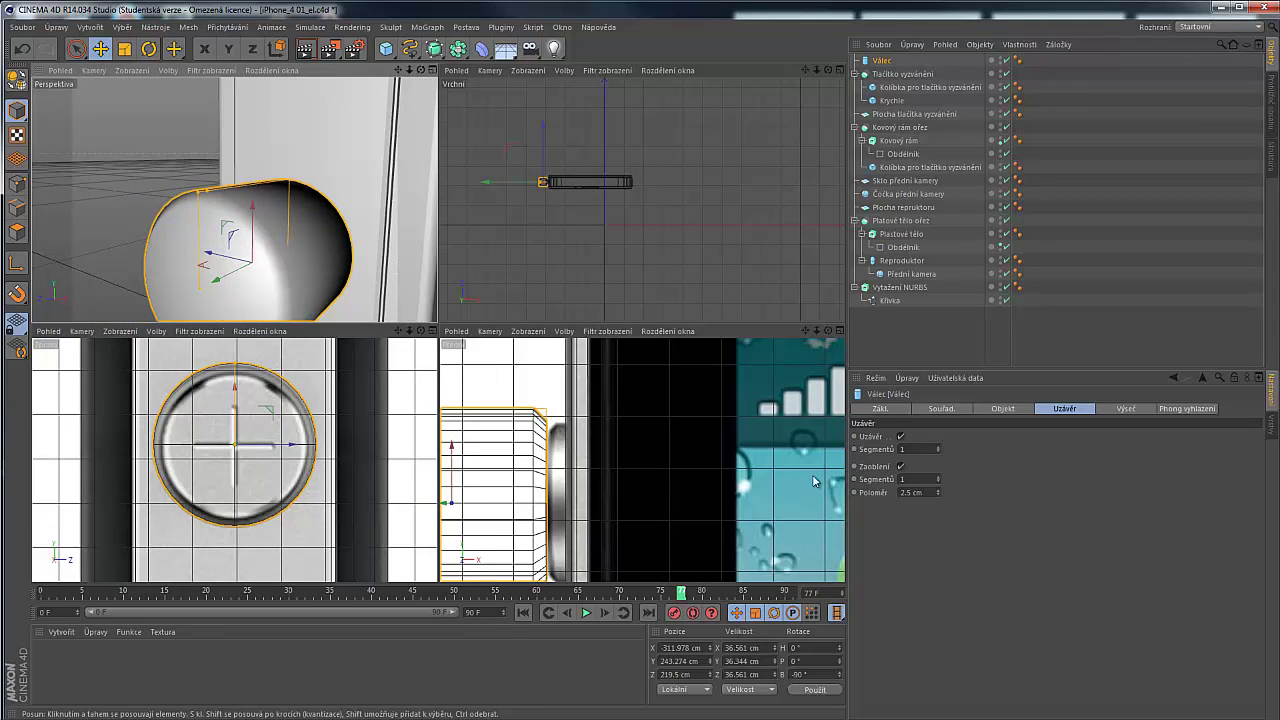
left_click(1184, 409)
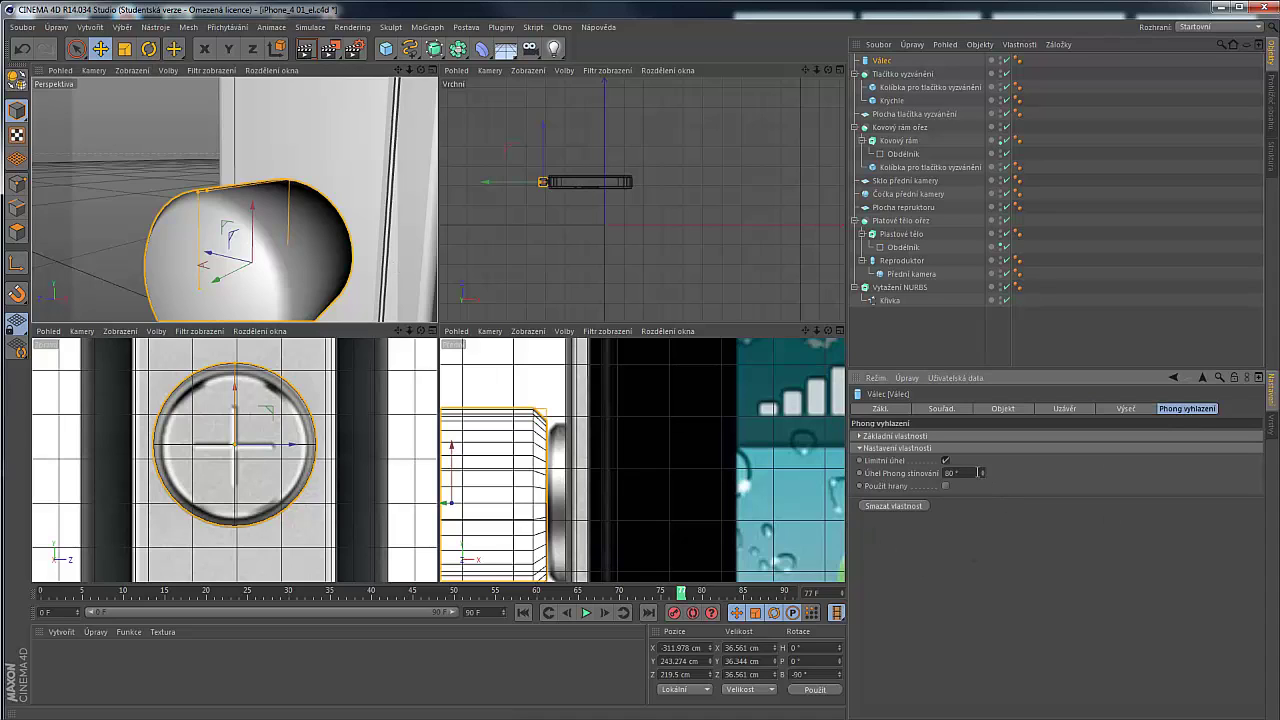
left_click(955, 473)
type("40")
key("Return")
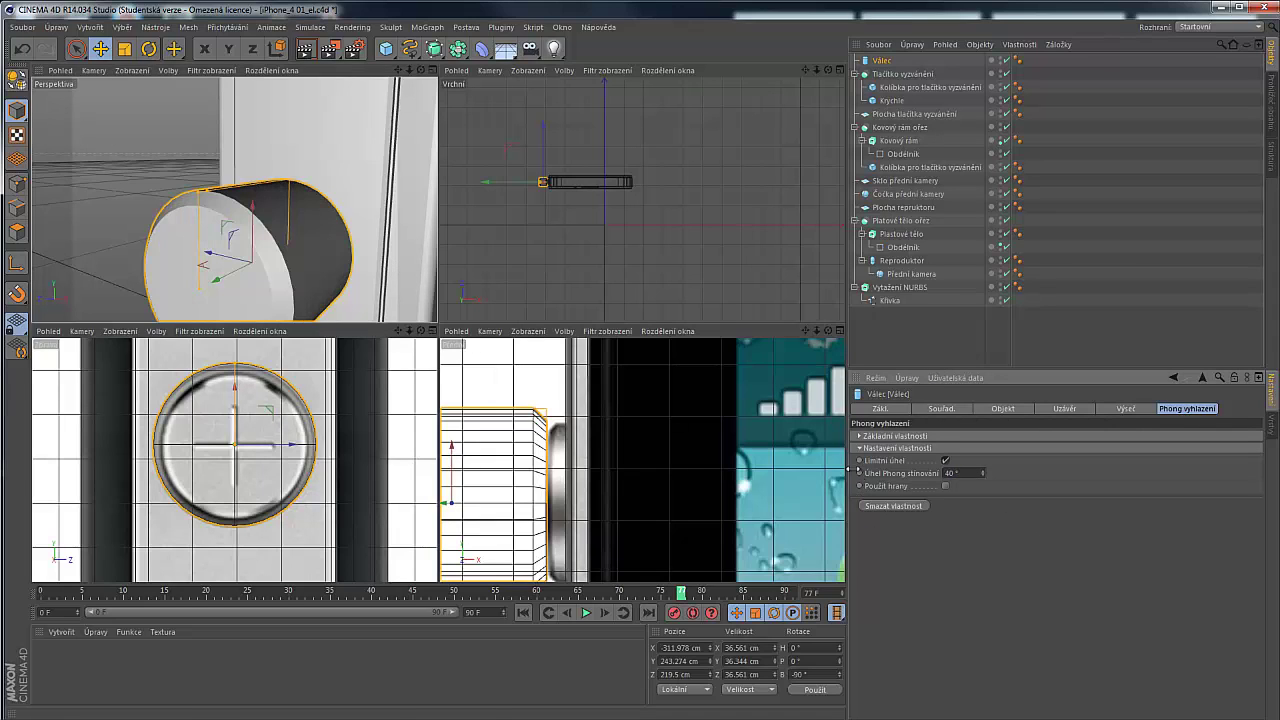
Check the bevel's shading up close, and increase the cylinder's circumference segments to 75
left_click_drag(309, 264, 236, 197, "alt")
scroll(172, 206, "up", 5)
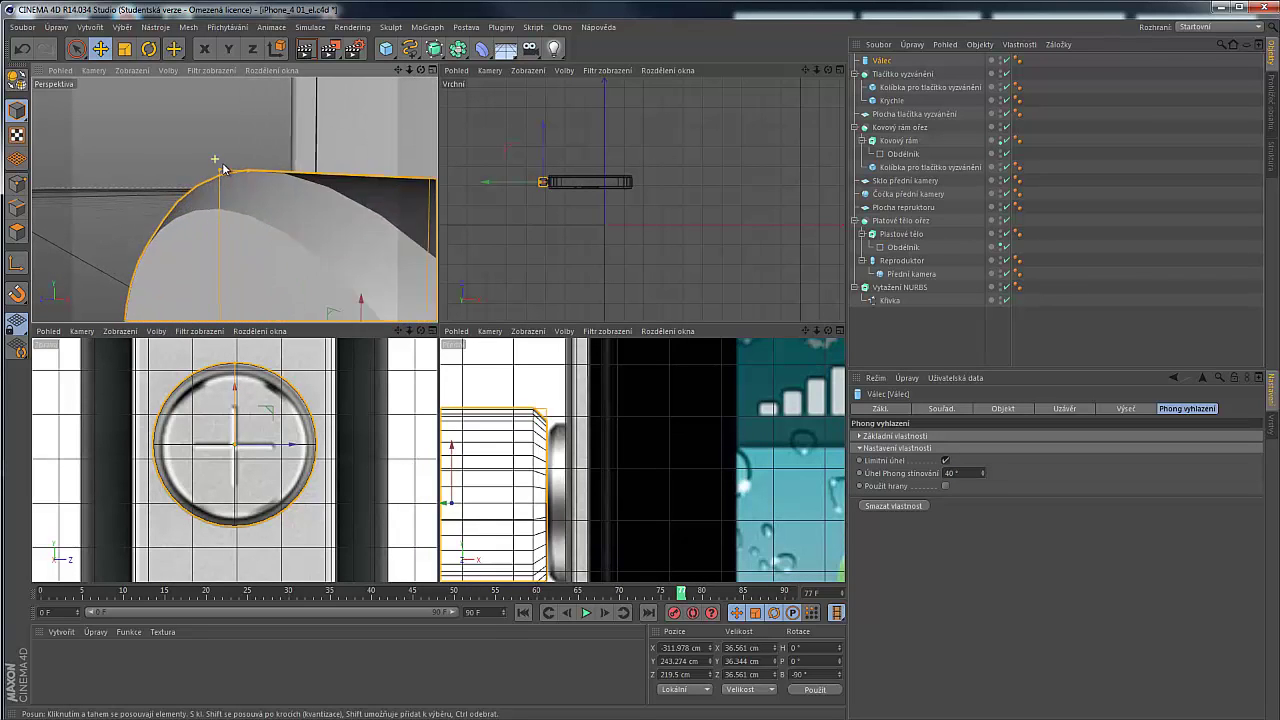
scroll(222, 170, "up", 2)
scroll(173, 215, "up", 2)
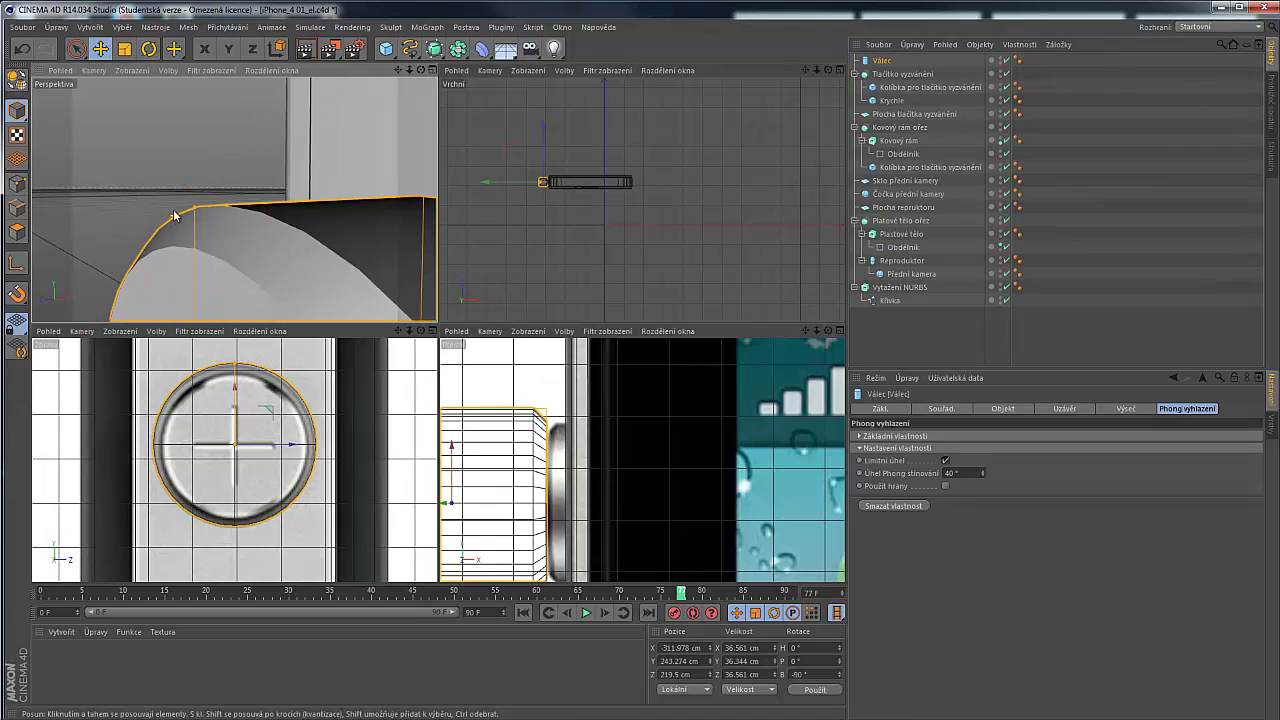
mouse_move(316, 238)
left_mouse_down("alt")
mouse_move(173, 221)
mouse_move(415, 214)
mouse_move(229, 217)
mouse_move(229, 196)
left_mouse_up("alt")
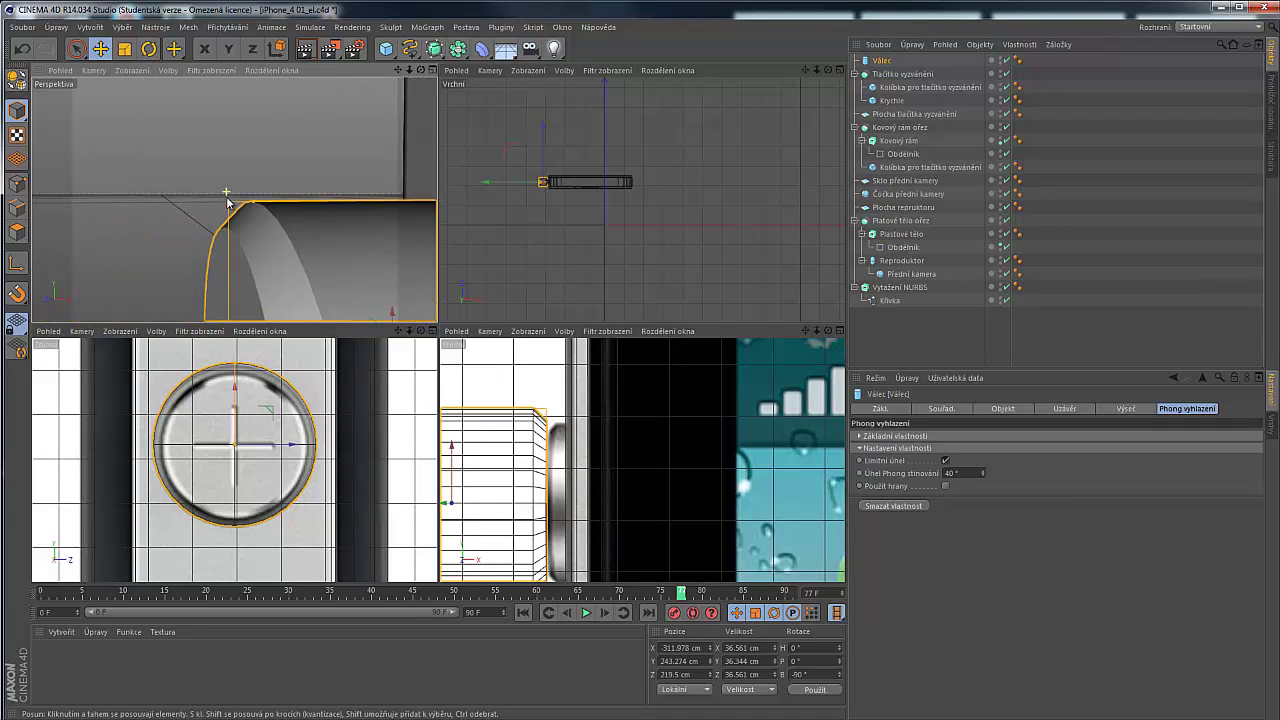
left_click_drag(244, 266, 325, 258, "alt")
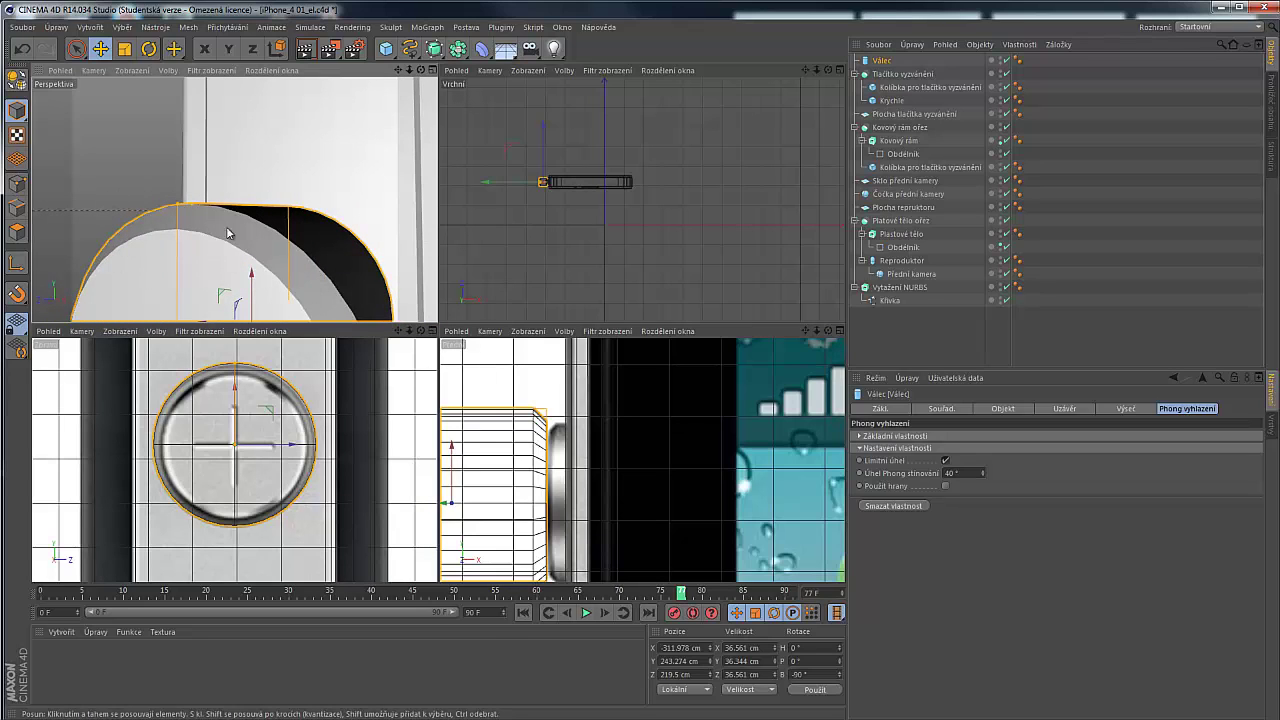
left_click(1028, 409)
left_click(1060, 409)
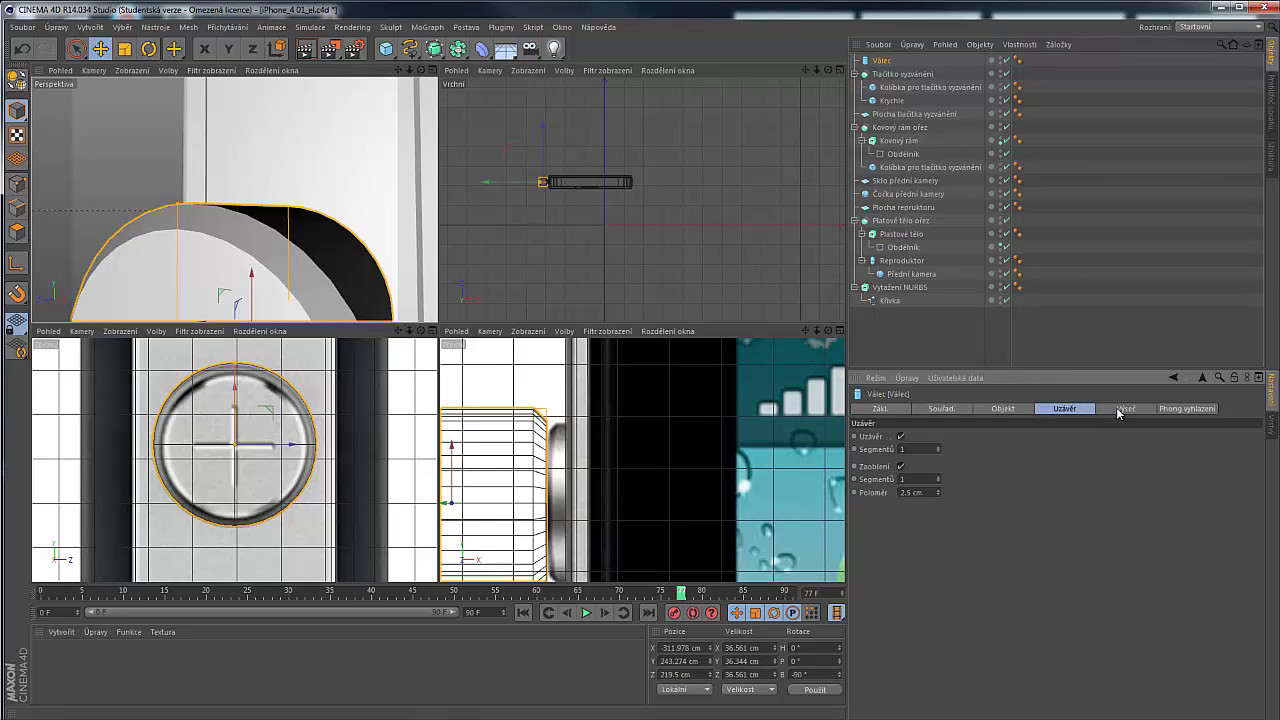
left_click(1119, 410)
left_click(1064, 409)
left_click(997, 409)
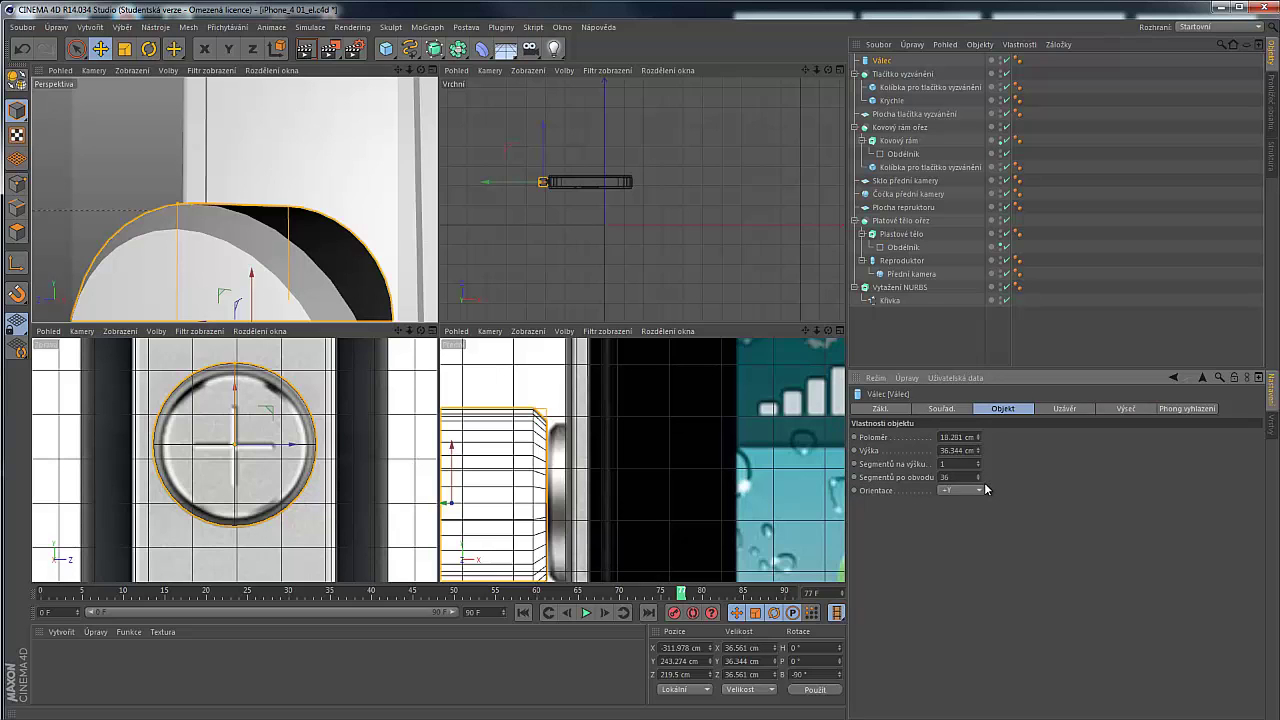
left_click_drag(979, 480, 979, 480)
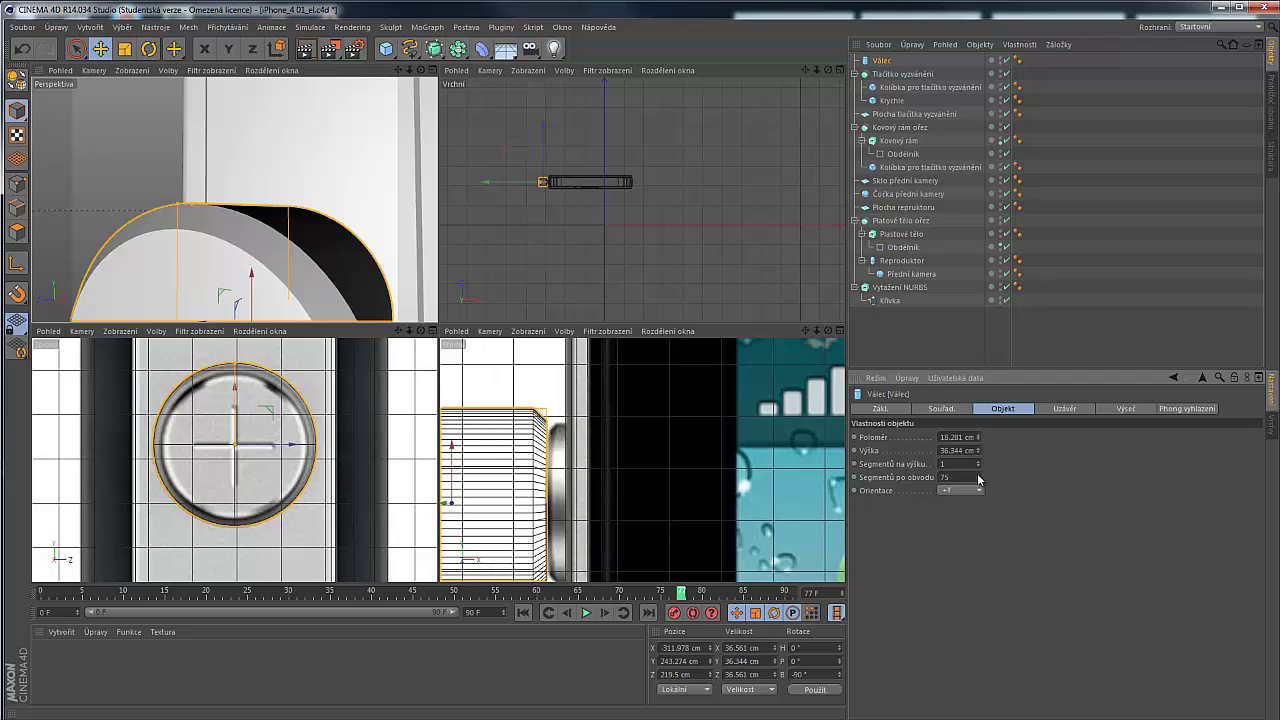
Check the smoothed cylinder, and make it a child of the ringer-switch cutter "Kolíbka pro tlačítko vyzvánění" inside the "Kovový rám ořez" boolean
mouse_move(299, 227)
left_mouse_down("alt")
mouse_move(103, 214)
mouse_move(298, 222)
left_mouse_up("alt")
scroll(180, 170, "down", 5)
scroll(177, 208, "up", 5)
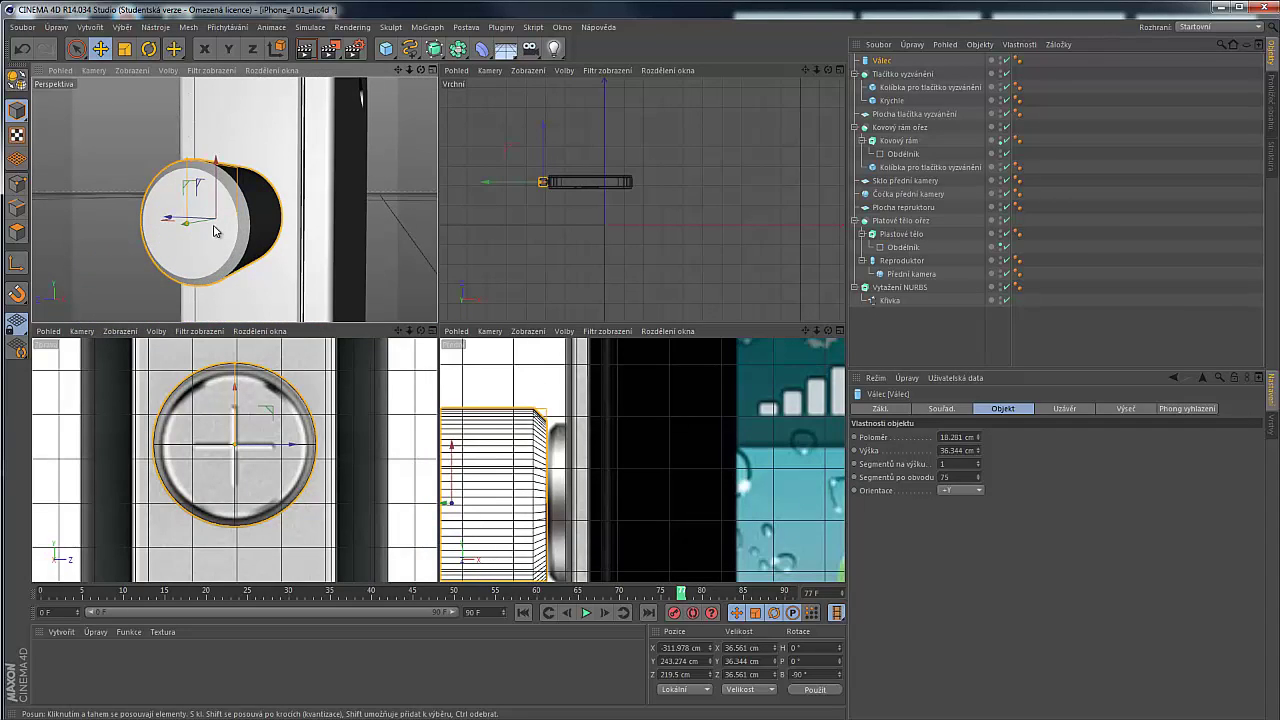
left_click_drag(214, 229, 541, 229, "alt")
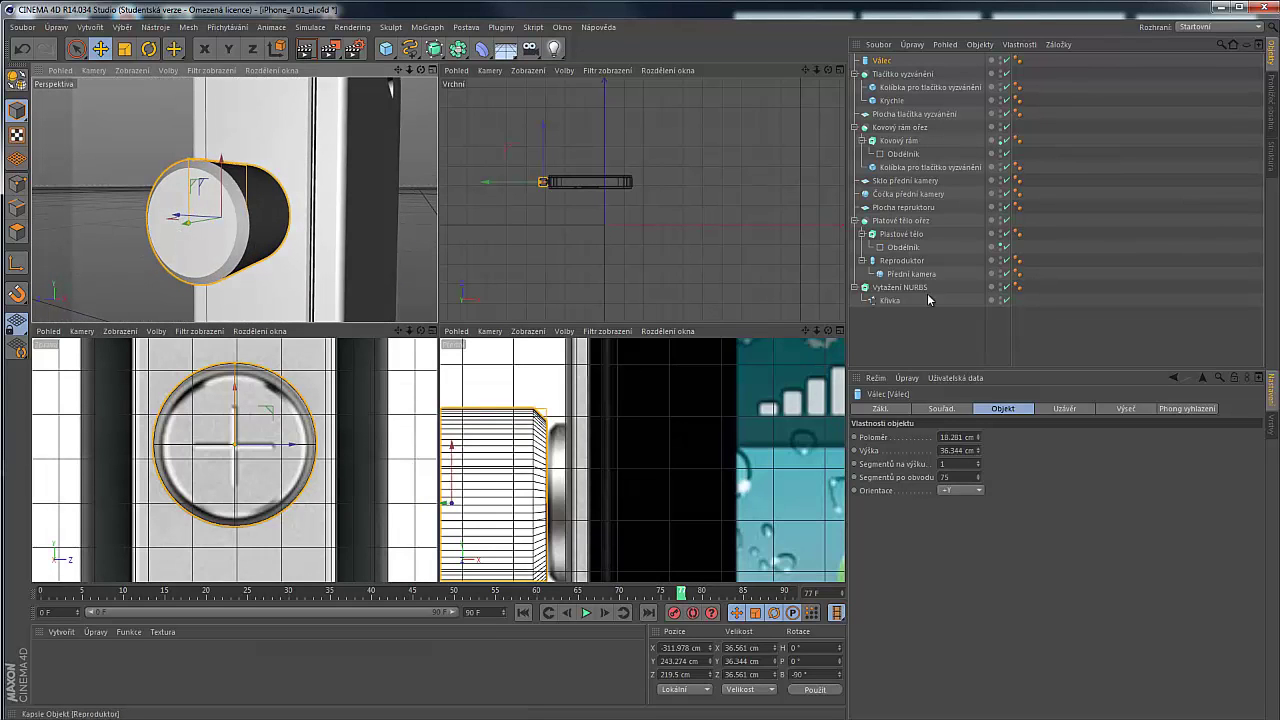
left_click(929, 337)
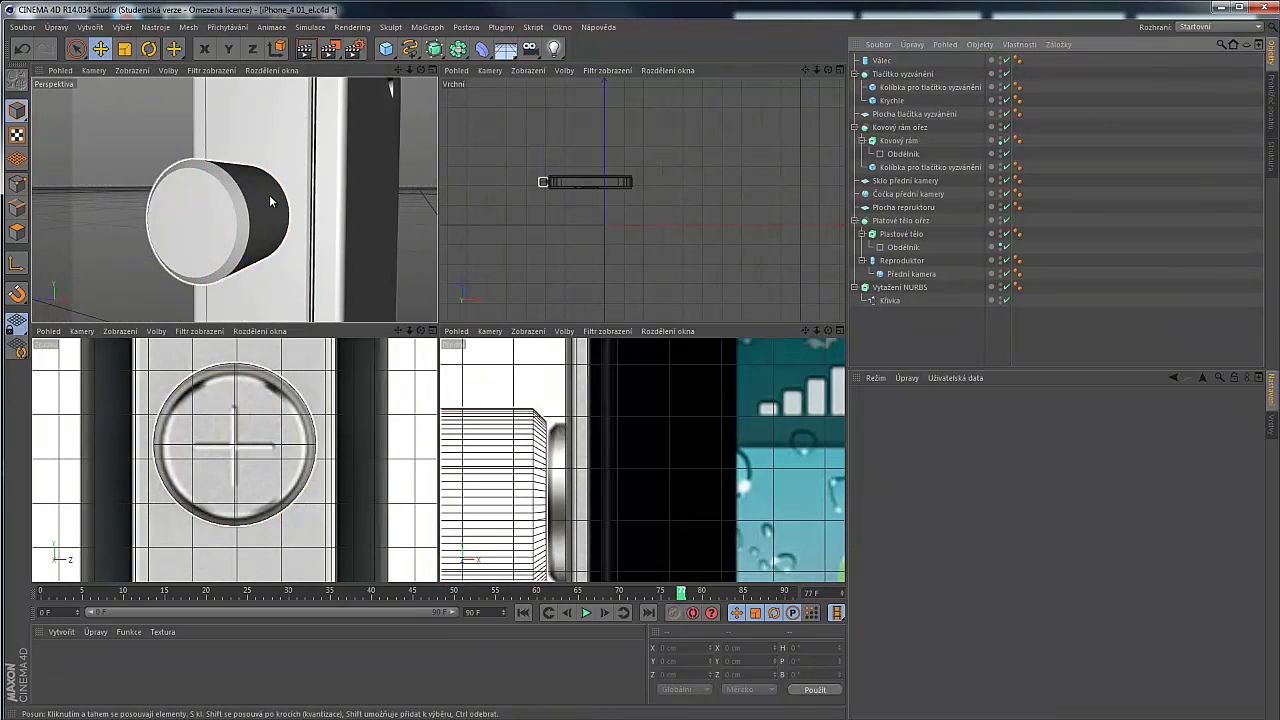
left_click_drag(250, 195, 280, 203, "alt")
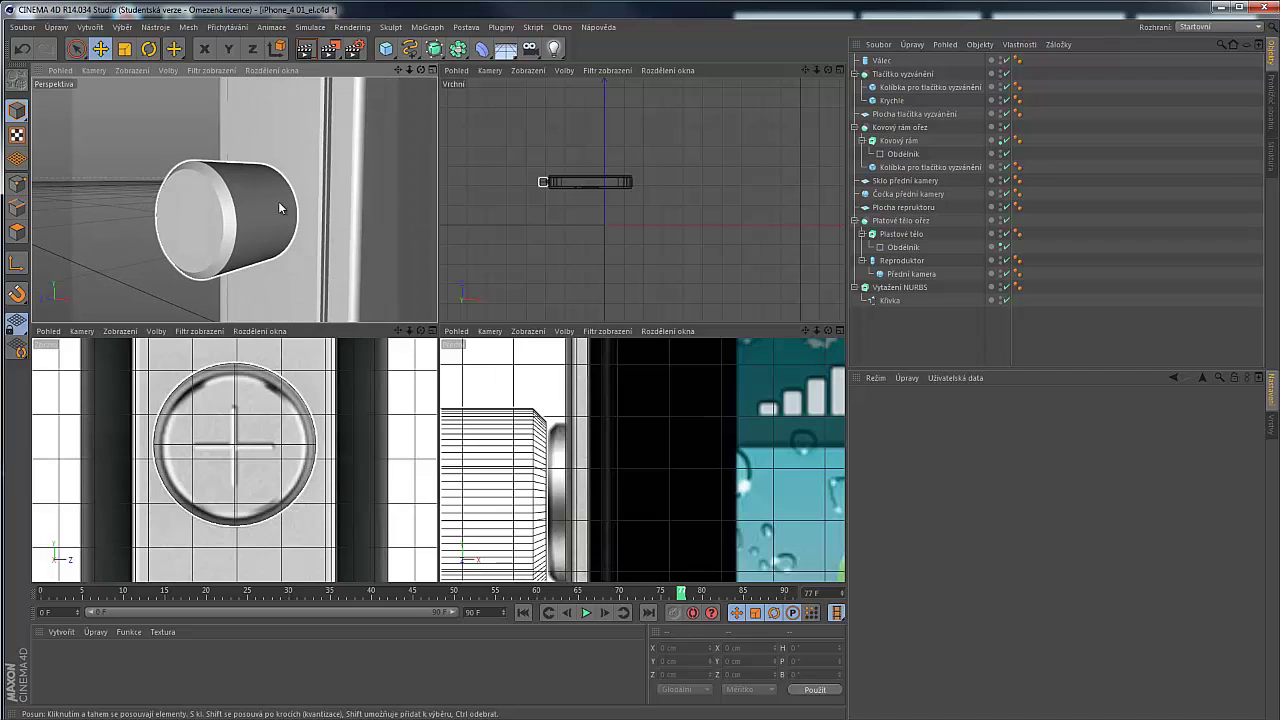
left_click(877, 60)
left_click(878, 61)
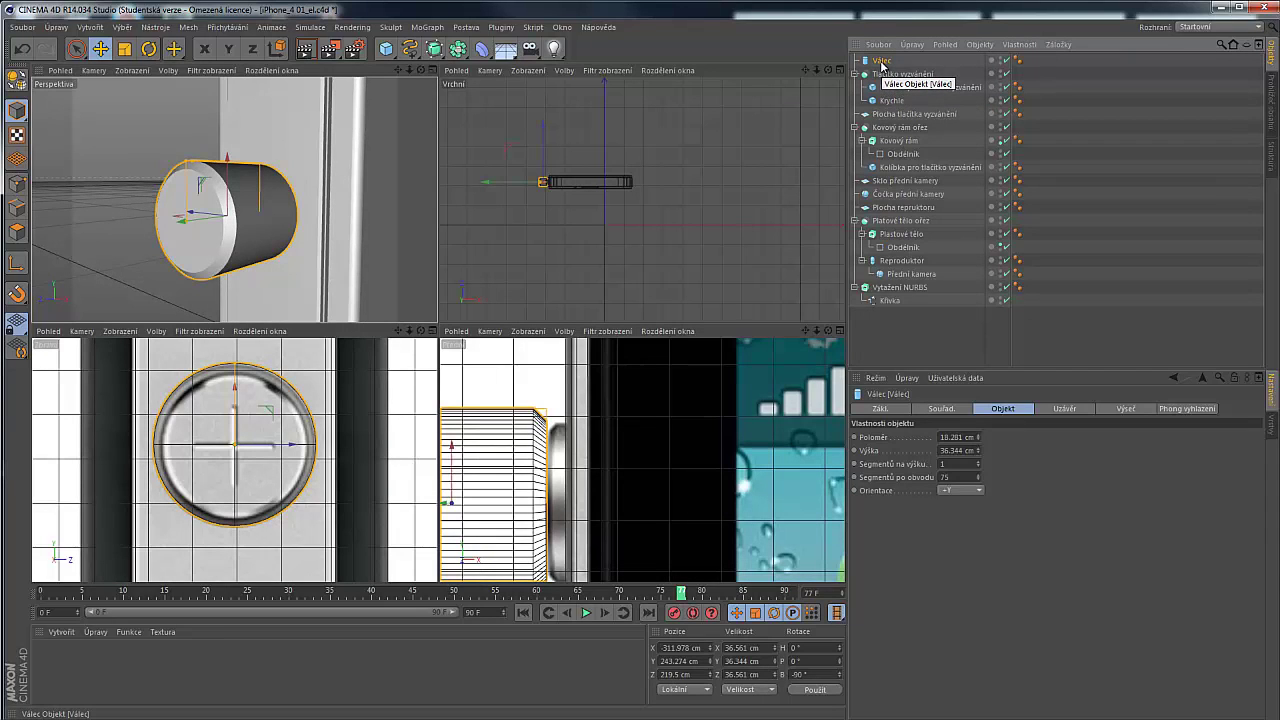
left_click_drag(884, 68, 910, 168)
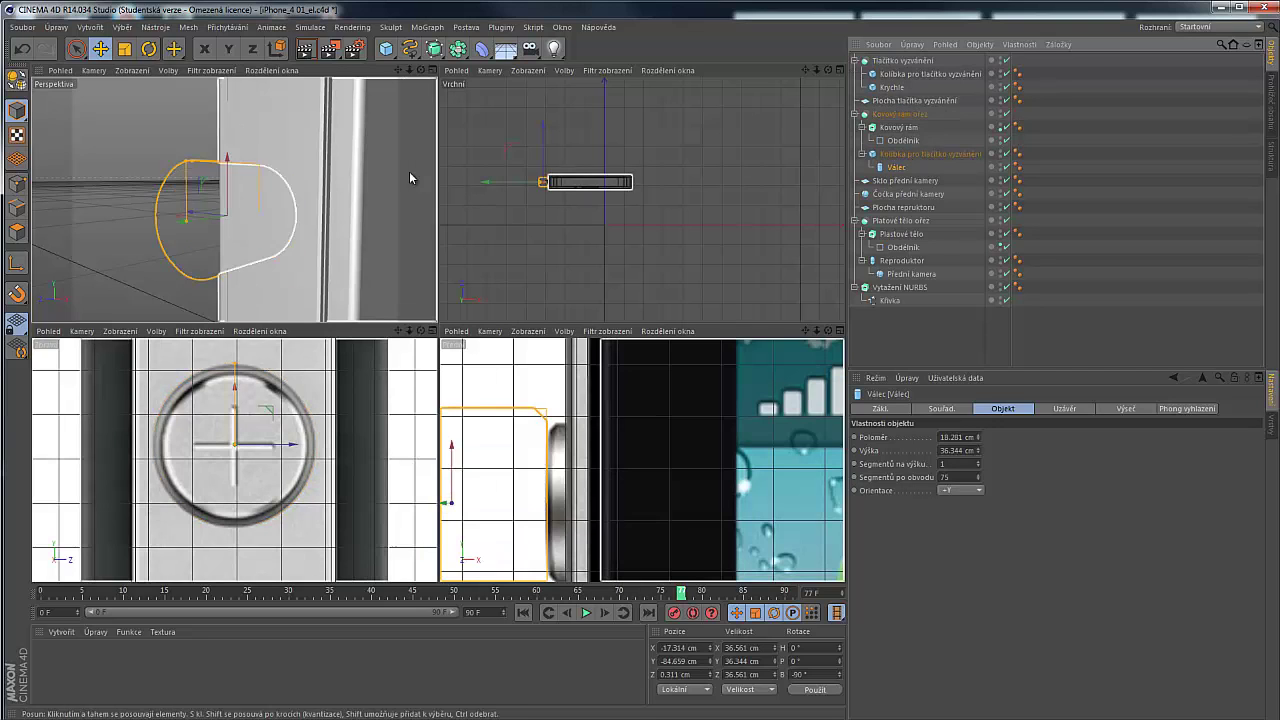
Push the cutting cylinder into the metal frame to about local X -9.9 cm, making a shallow bevelled round recess for the plus button
left_click_drag(196, 222, 218, 222)
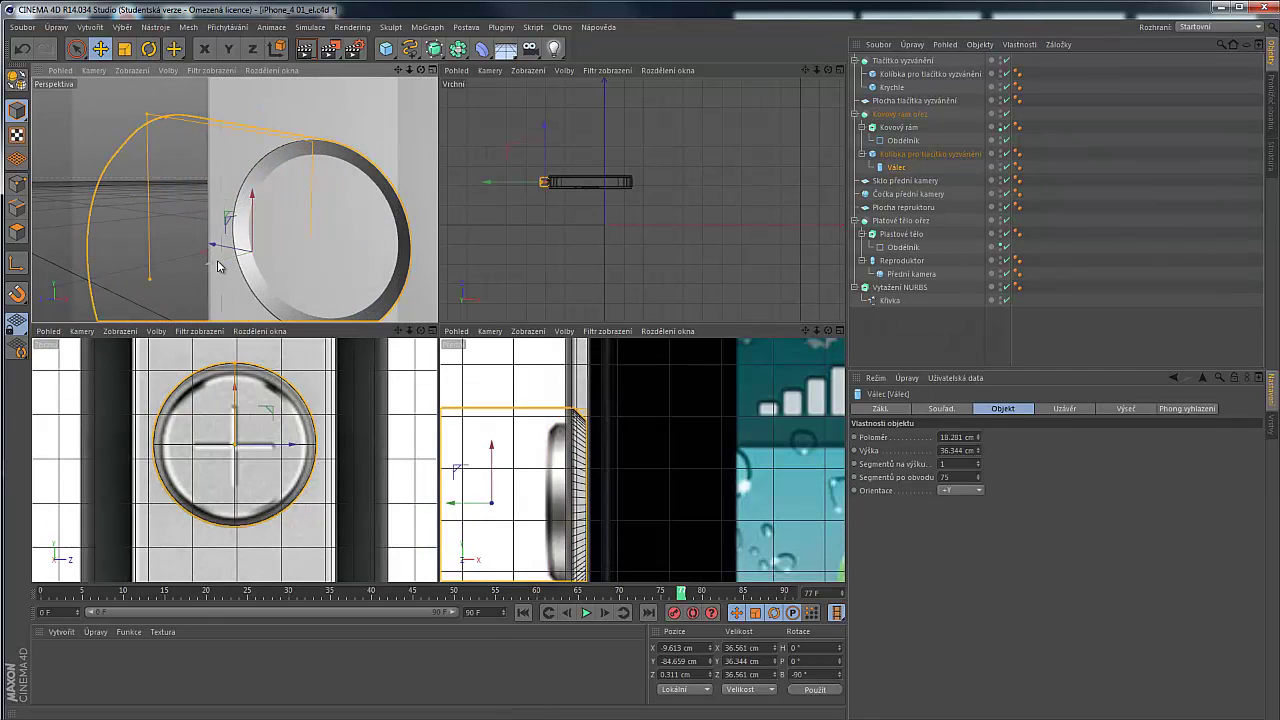
left_click_drag(218, 266, 217, 264)
left_click_drag(309, 227, 348, 257, "alt")
left_click_drag(288, 207, 339, 176, "alt")
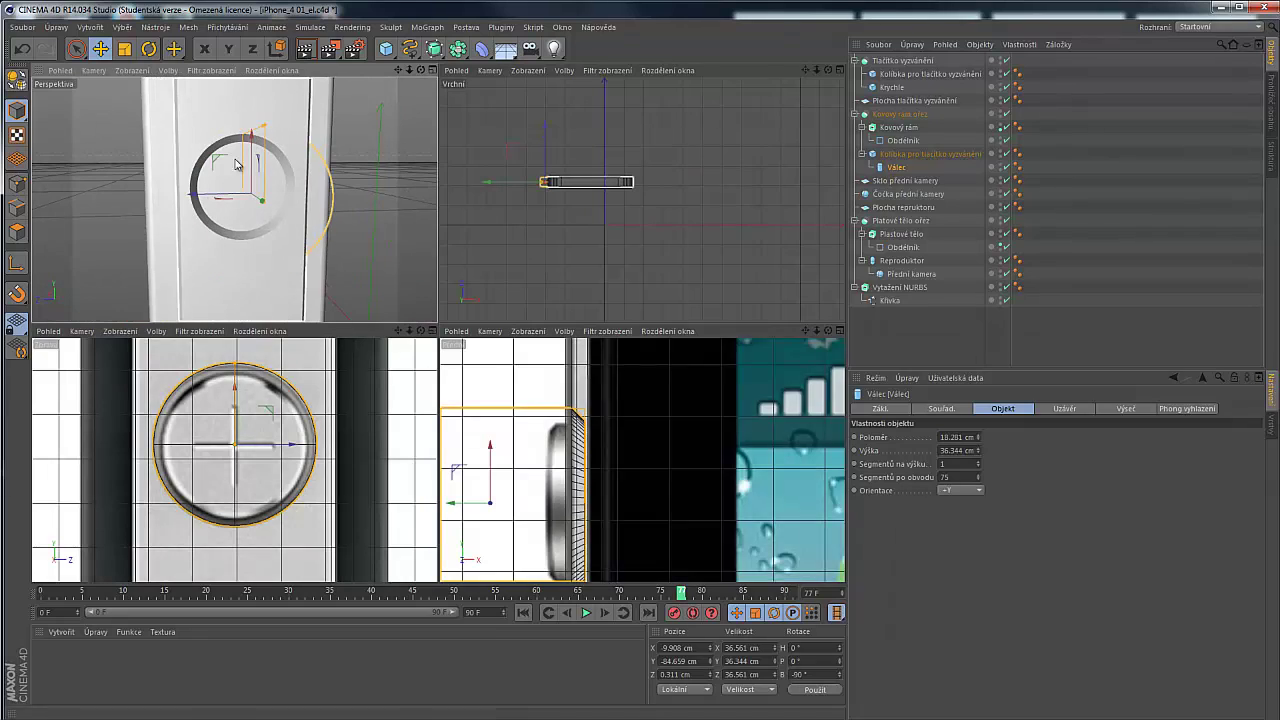
scroll(260, 178, "up", 3)
left_click_drag(255, 178, 306, 172)
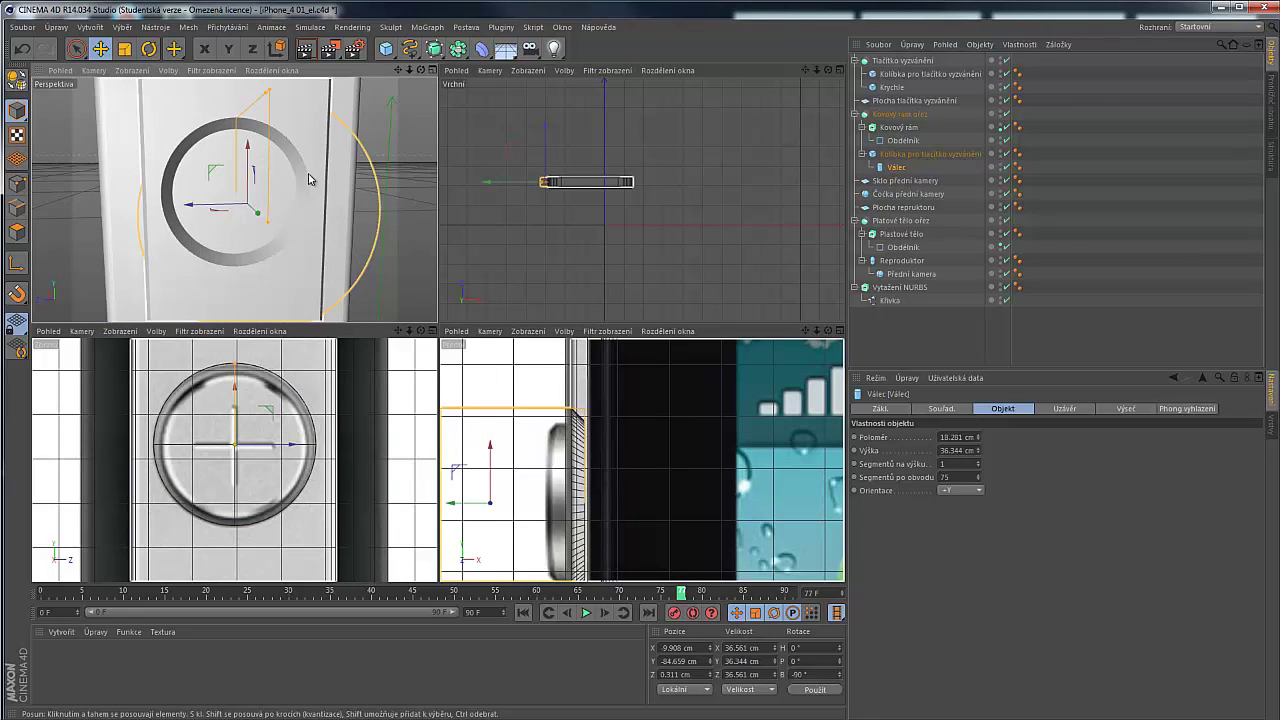
Duplicate the recess-cutting cylinder outside the boolean and scale the copy uniformly to a radius of about 16.2 cm, matching the button in the reference photo
left_click(964, 334)
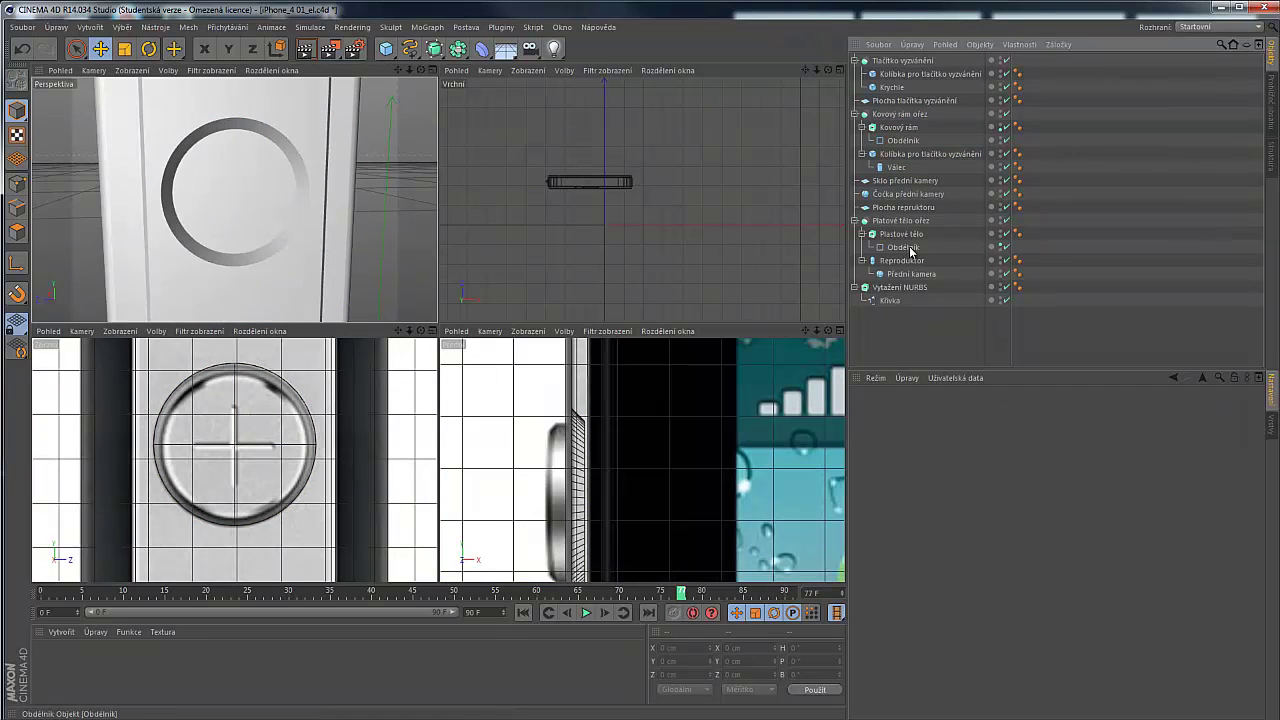
left_click(895, 169)
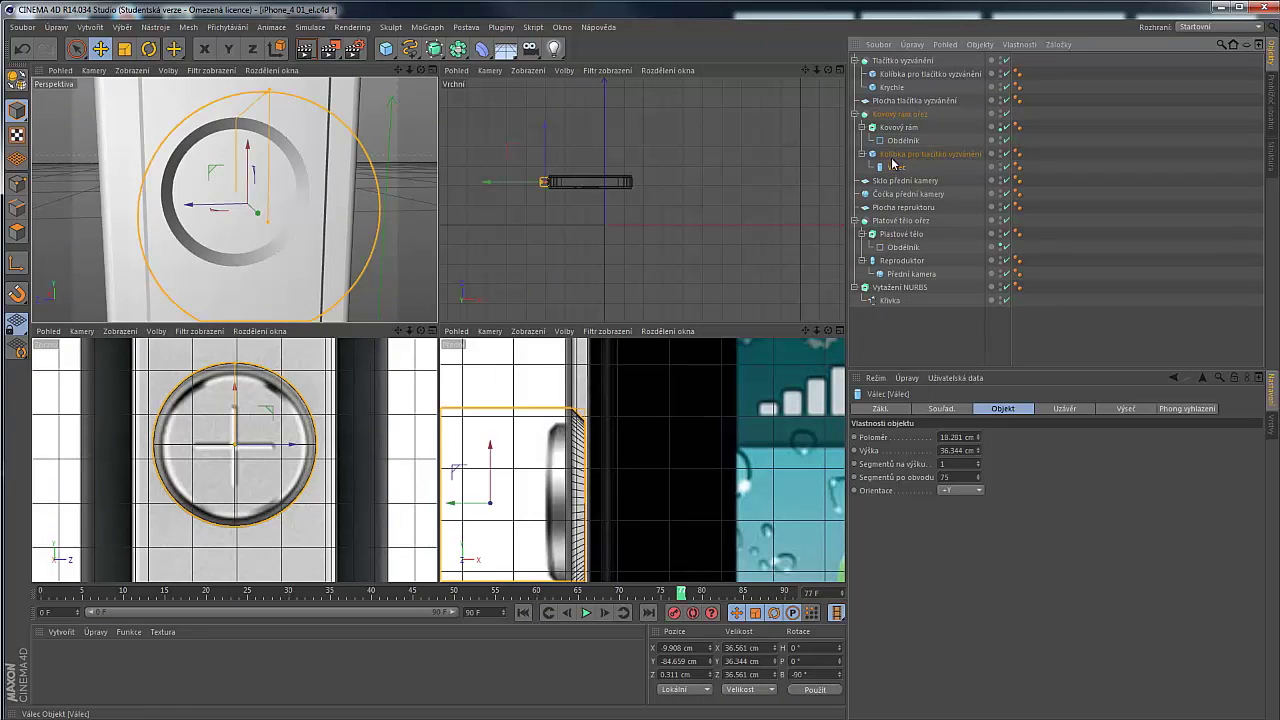
key("ctrl+c")
key("ctrl+v")
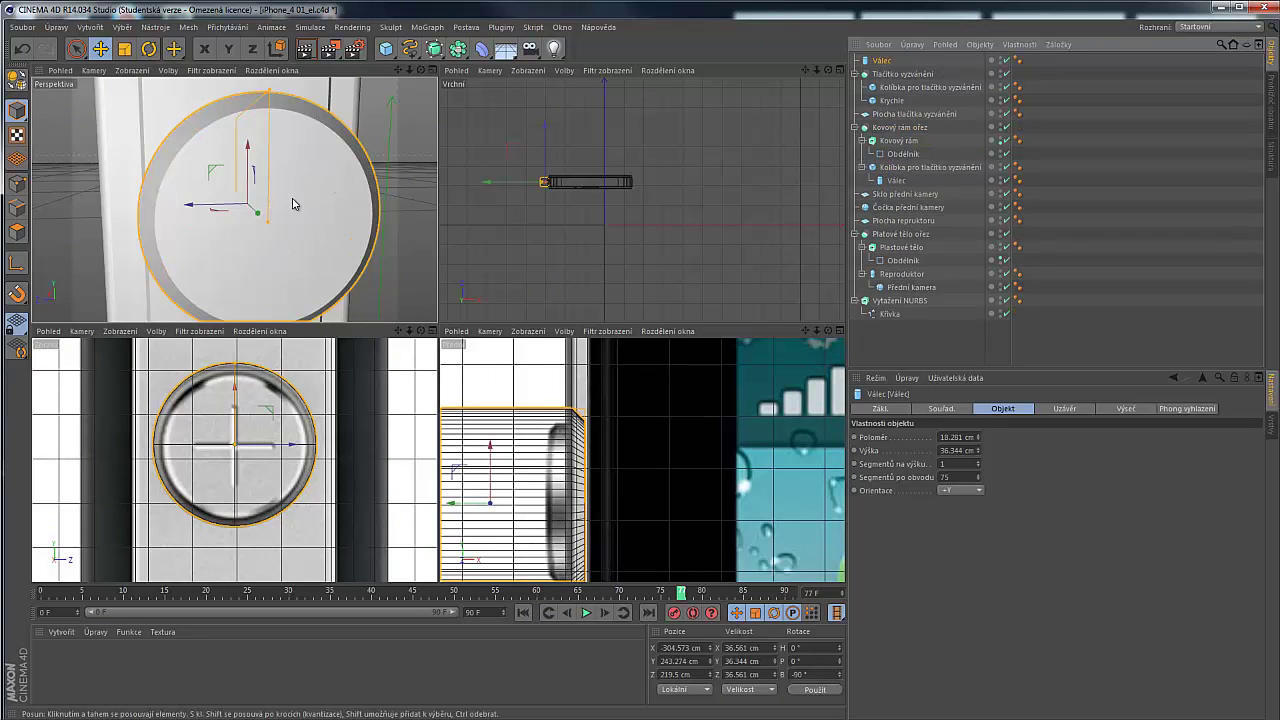
key("t")
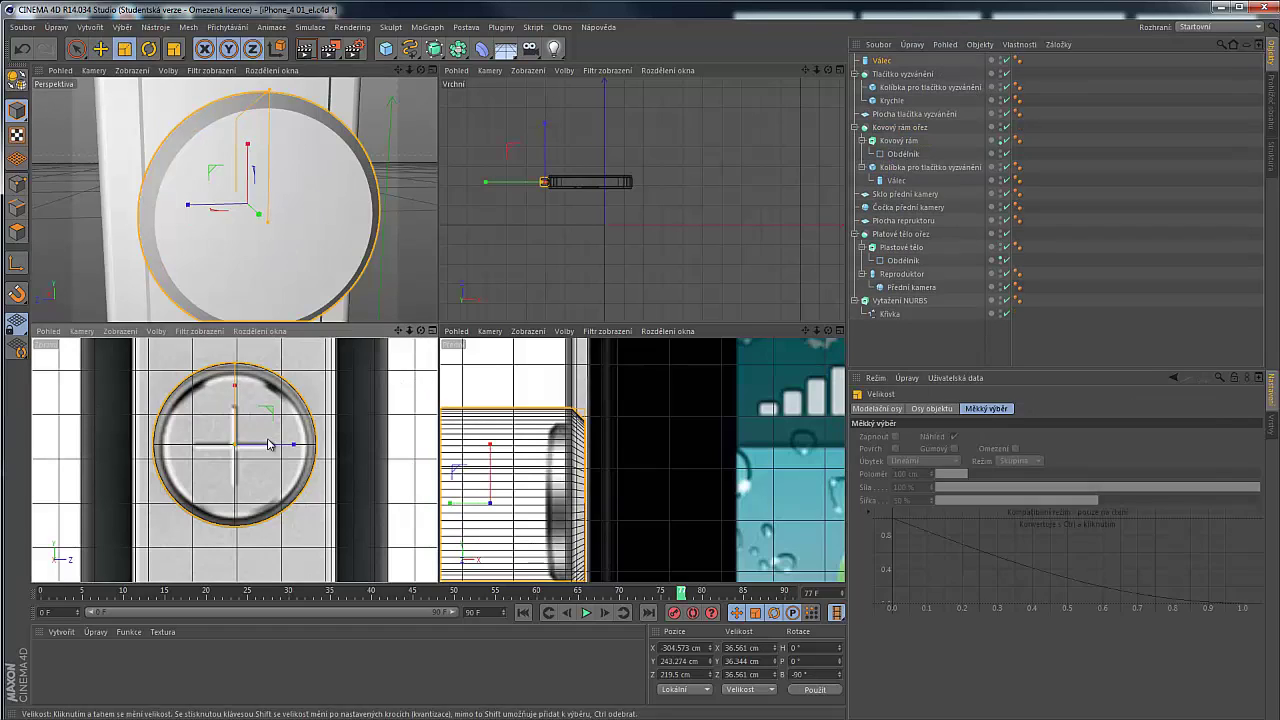
left_click_drag(266, 415, 192, 433)
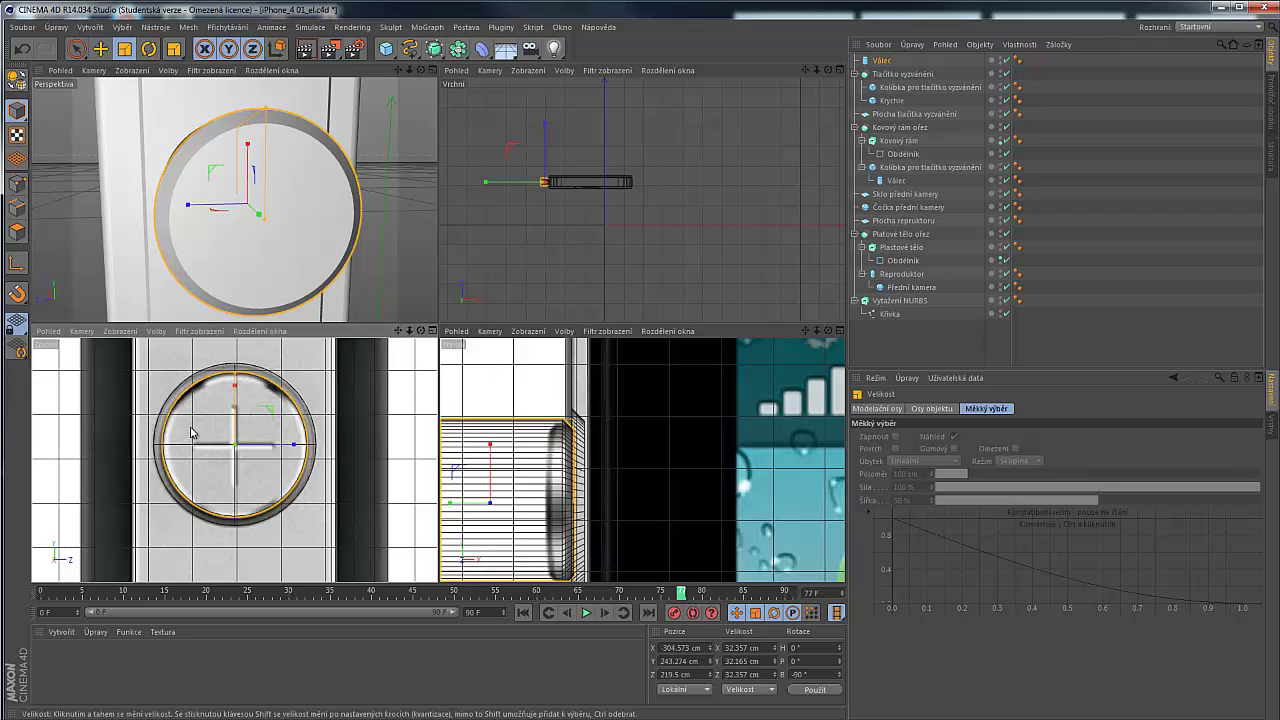
Rename the duplicated cylinder as "Tlačítko plus"
left_click(882, 61)
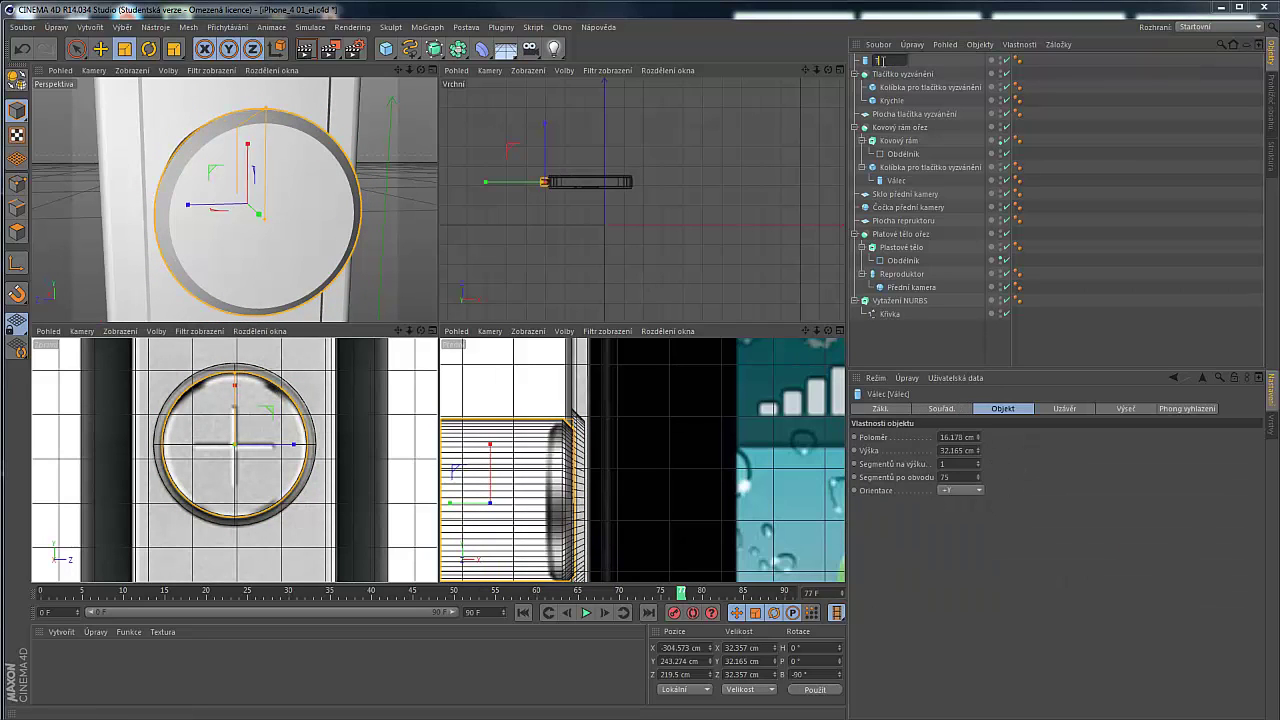
type("Tlačítko plus")
key("Return")
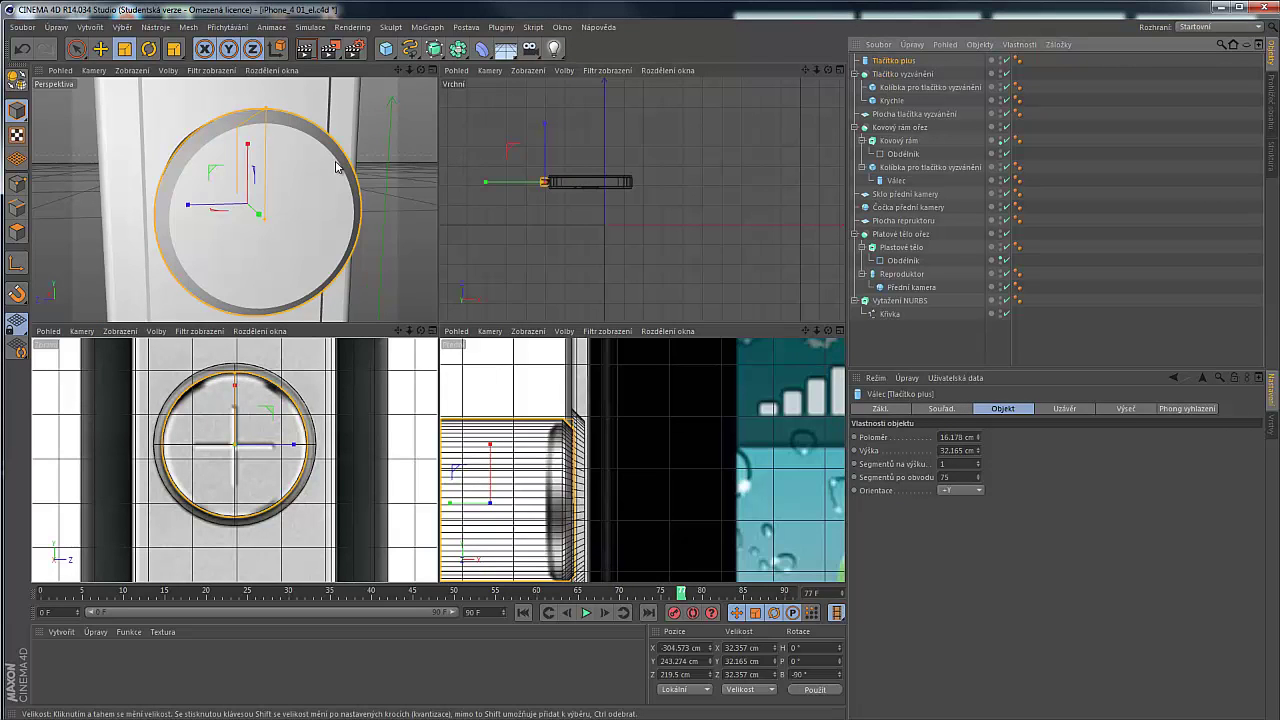
Shorten the "Tlačítko plus" cylinder to a height of about 10 cm and place it at about X -288.5 cm, partly inside the recess
key("e")
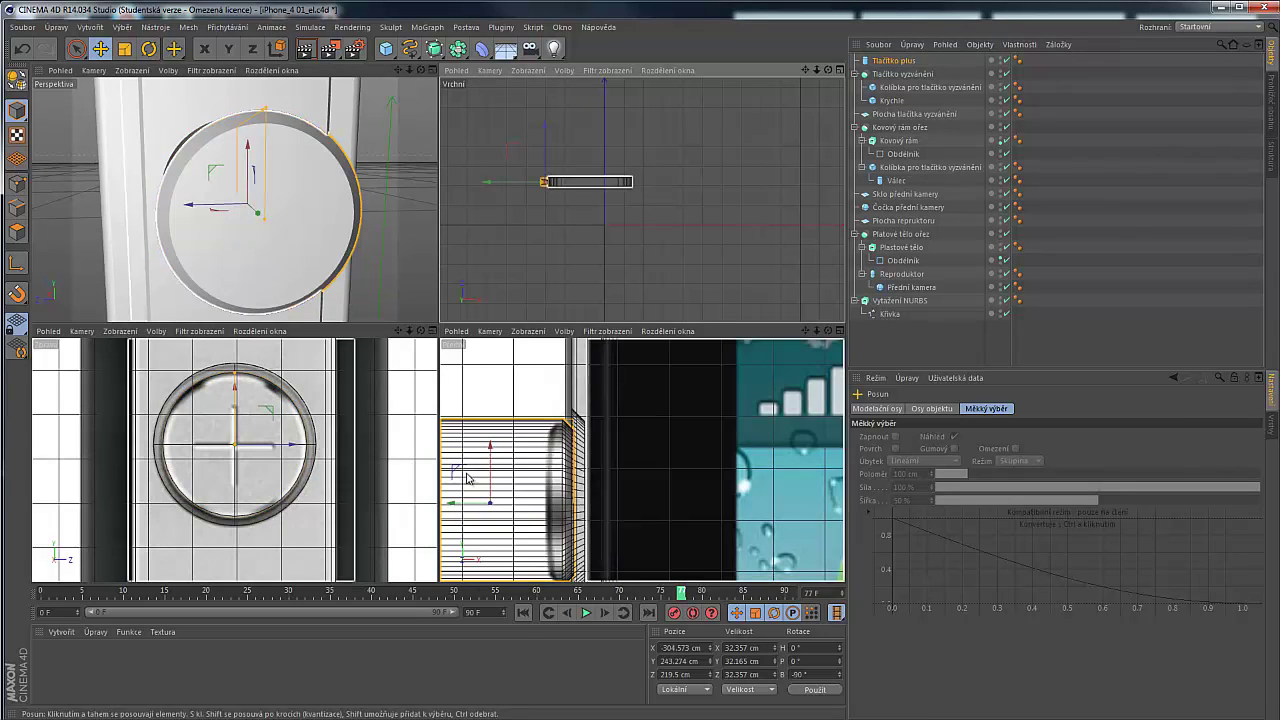
scroll(567, 528, "down", 5)
middle_click_drag(628, 551, 537, 551, "alt")
scroll(537, 551, "up", 4)
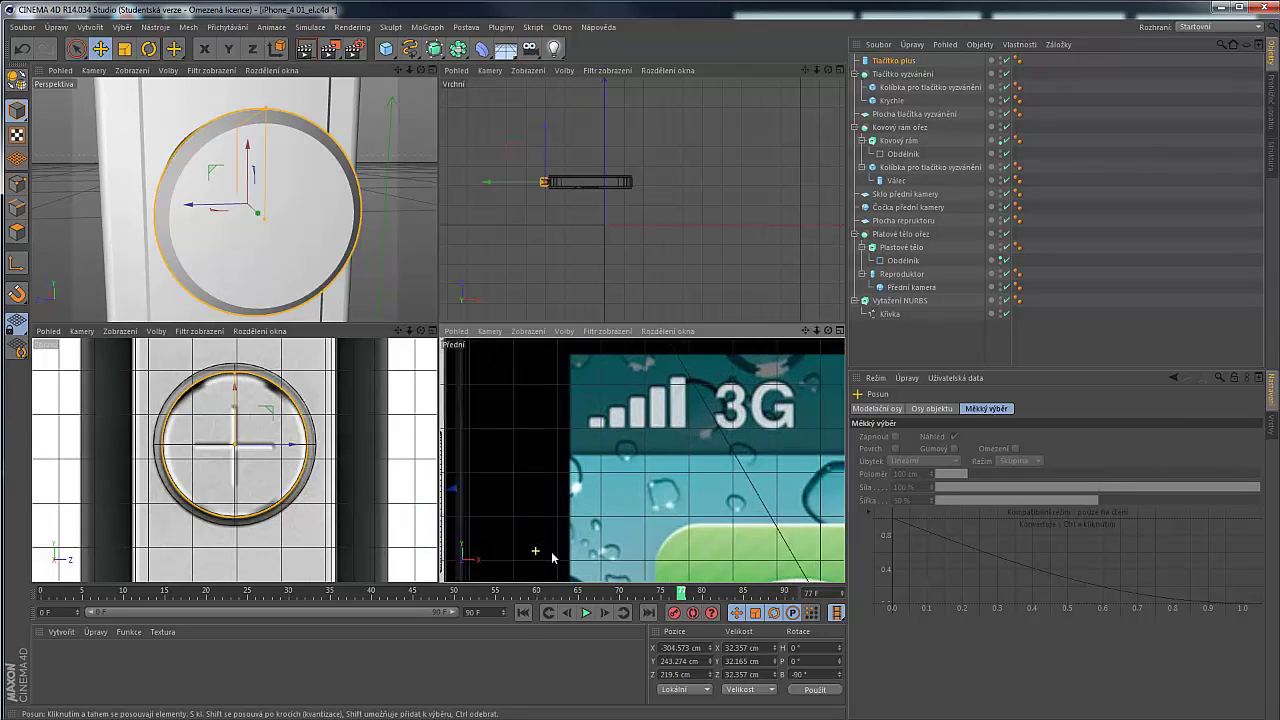
scroll(552, 557, "up", 8)
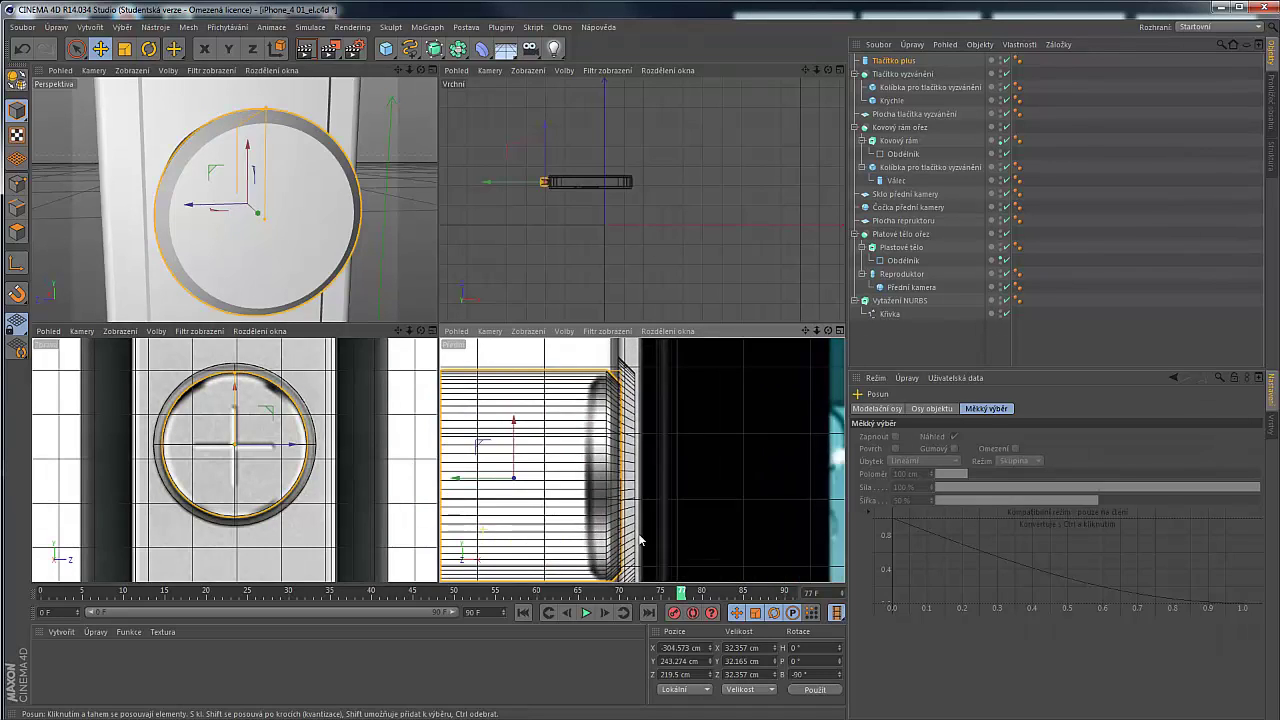
scroll(640, 540, "down", 5)
scroll(620, 530, "up", 2)
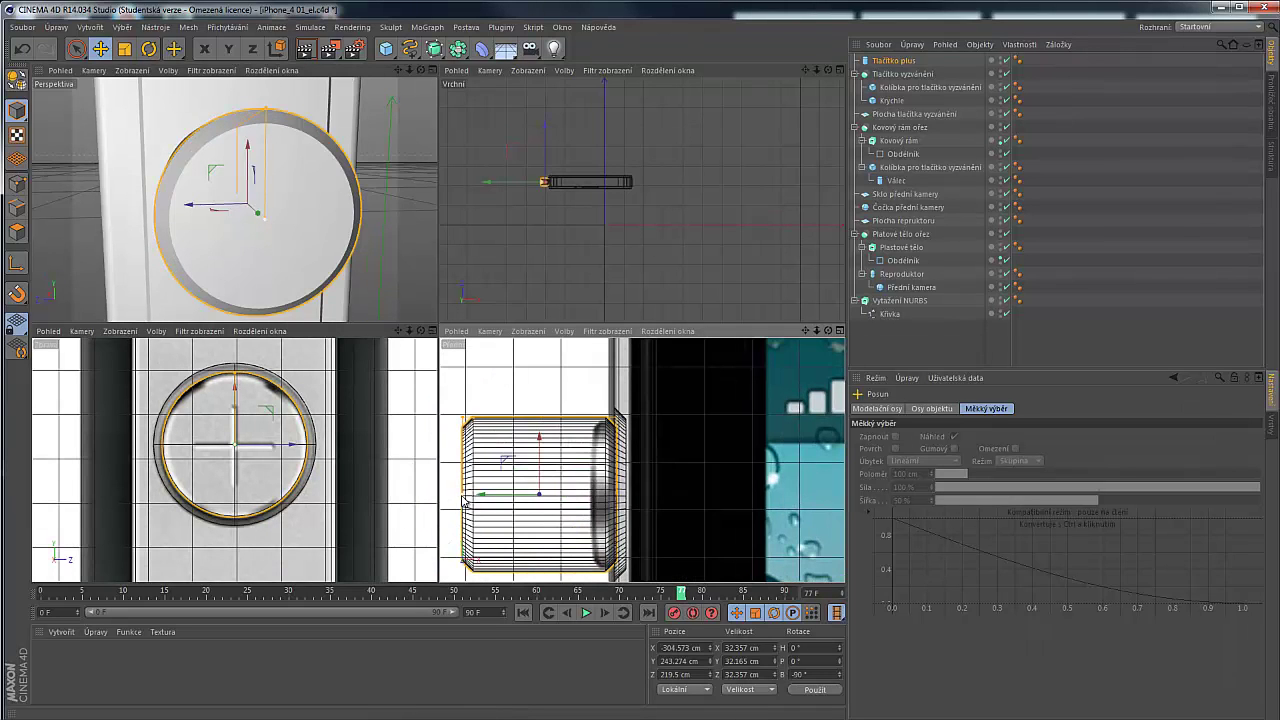
left_click_drag(463, 500, 590, 507)
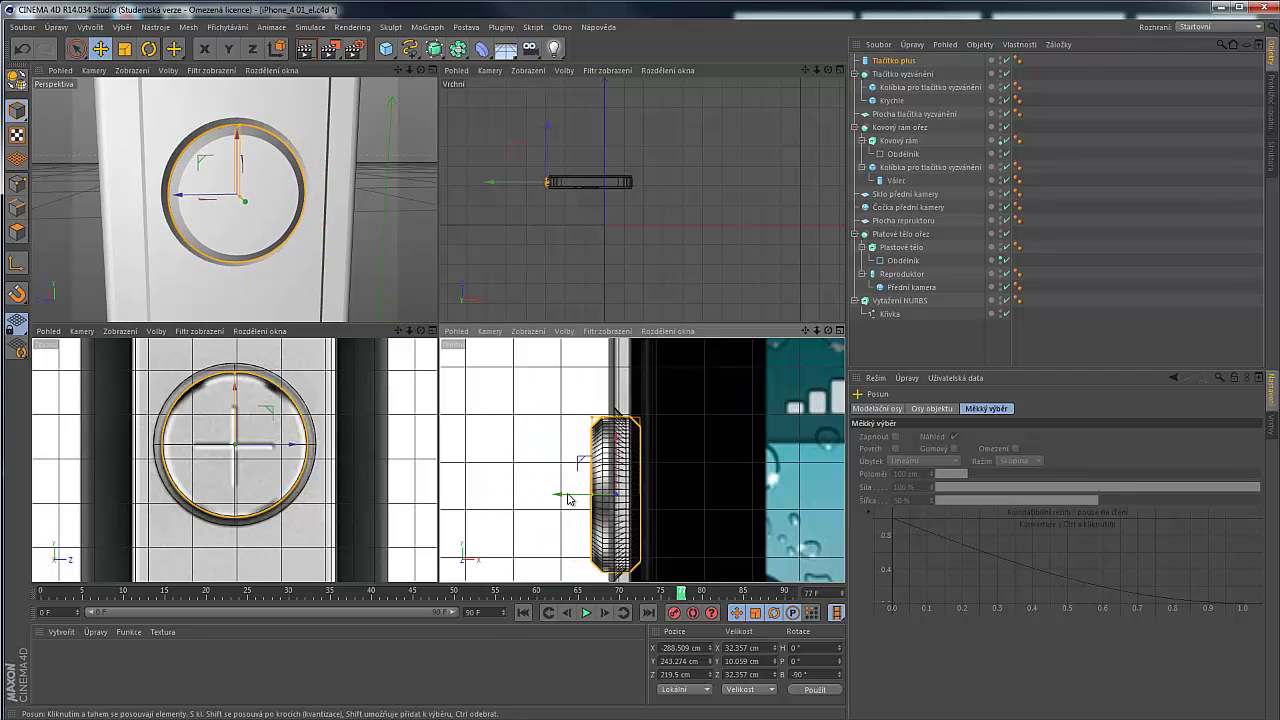
Examine how the plus button sits in its recess, up close from the front and from an angle
scroll(237, 151, "up", 2)
left_click_drag(260, 150, 104, 156, "alt")
scroll(247, 396, "up", 1)
scroll(250, 396, "up", 4)
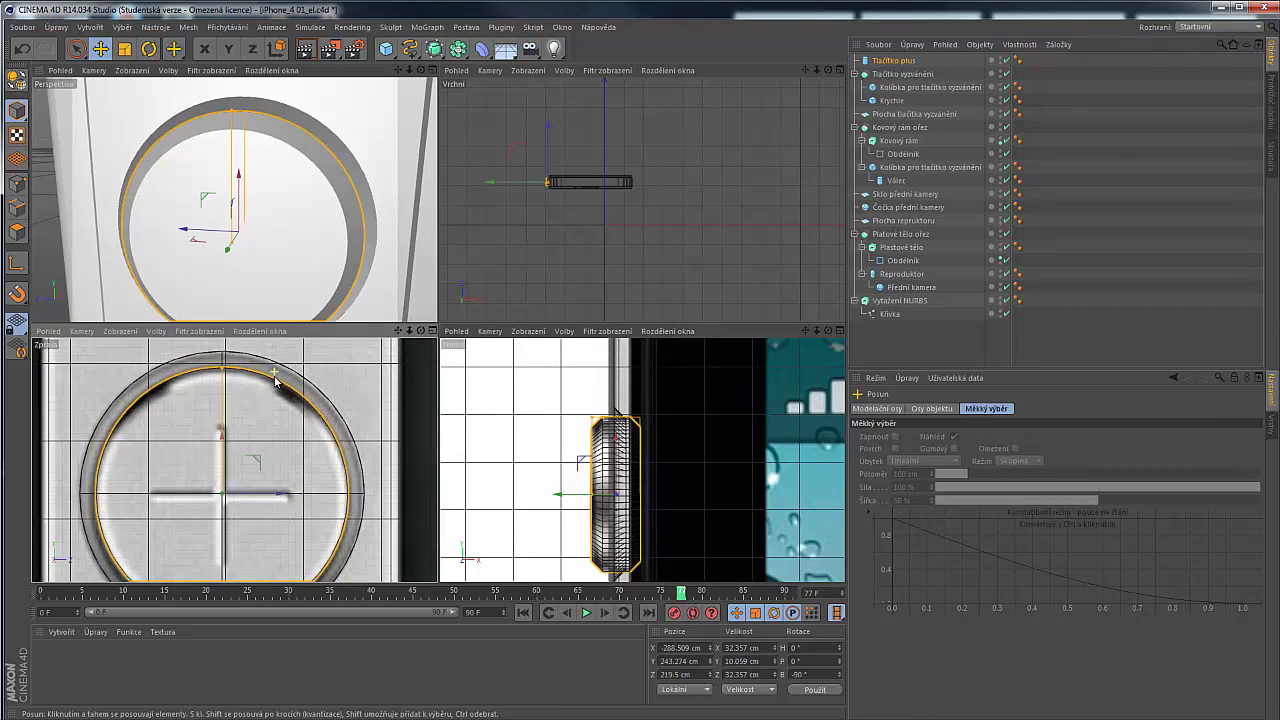
scroll(266, 408, "down", 4)
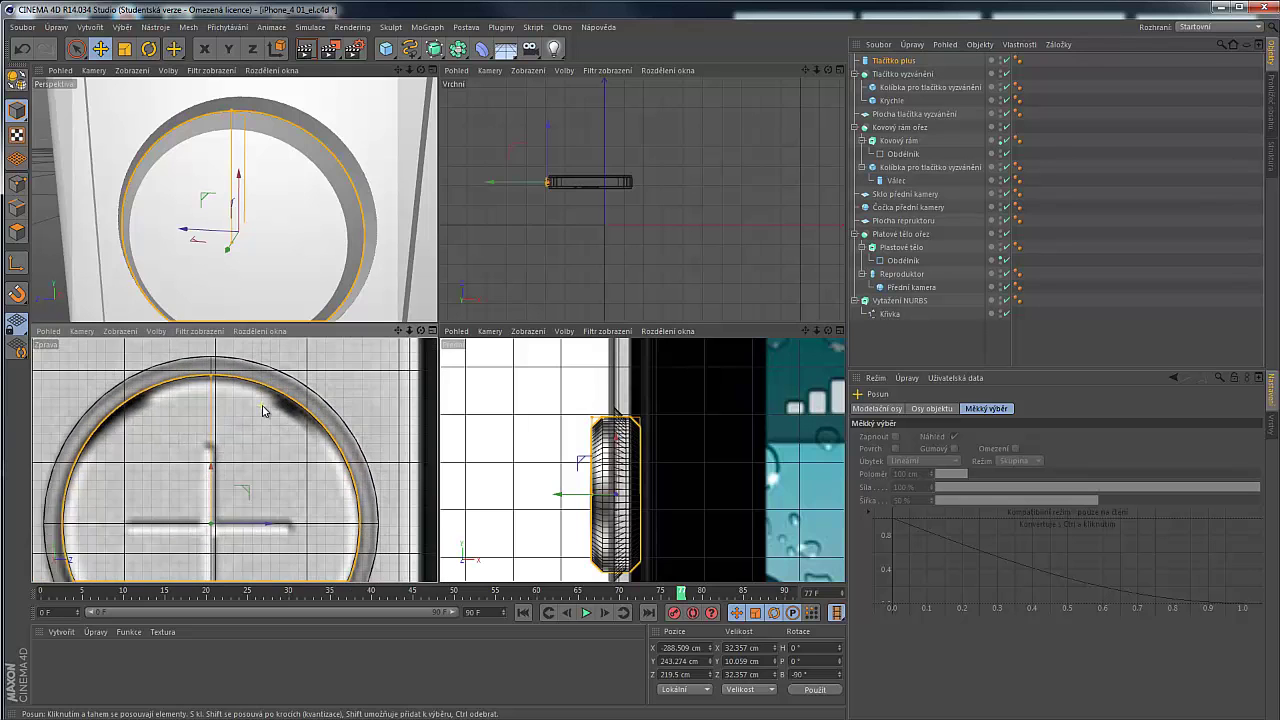
scroll(179, 142, "down", 4)
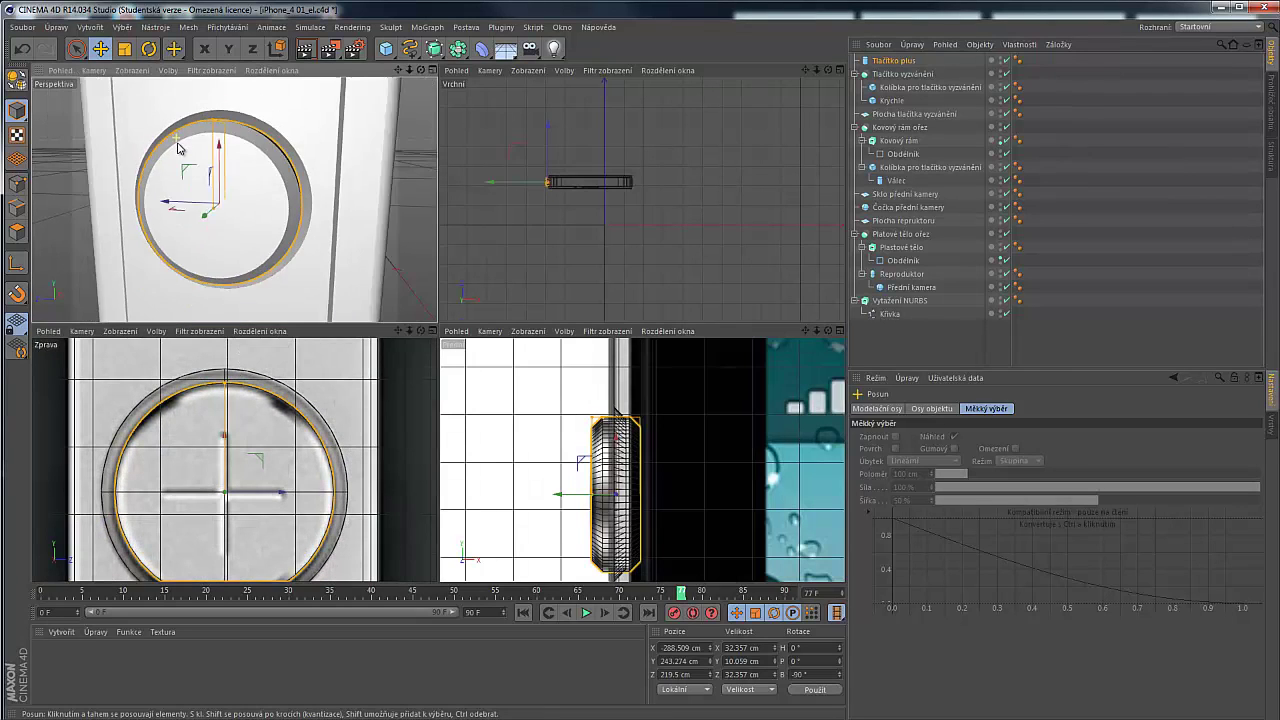
left_click_drag(243, 175, 101, 175, "alt")
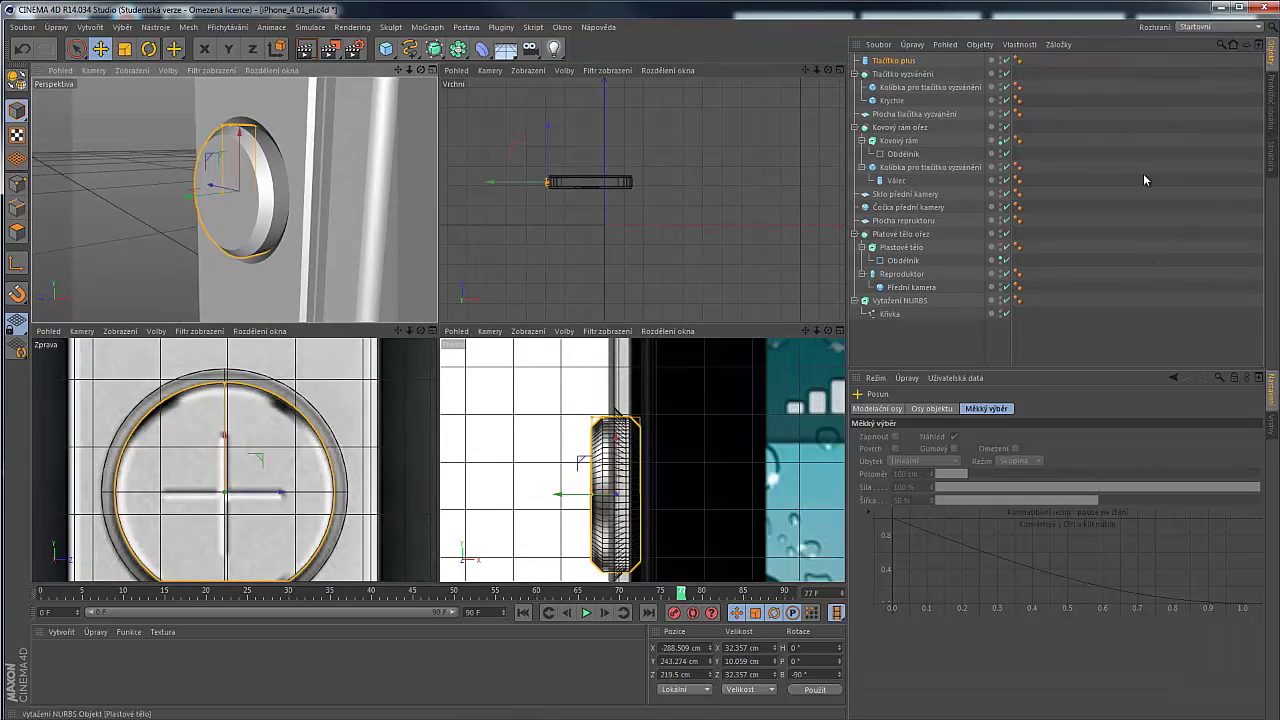
Try a Phong shading angle of 80° on the plus button, inspect its shading, and return the angle to 40°
left_click(906, 63)
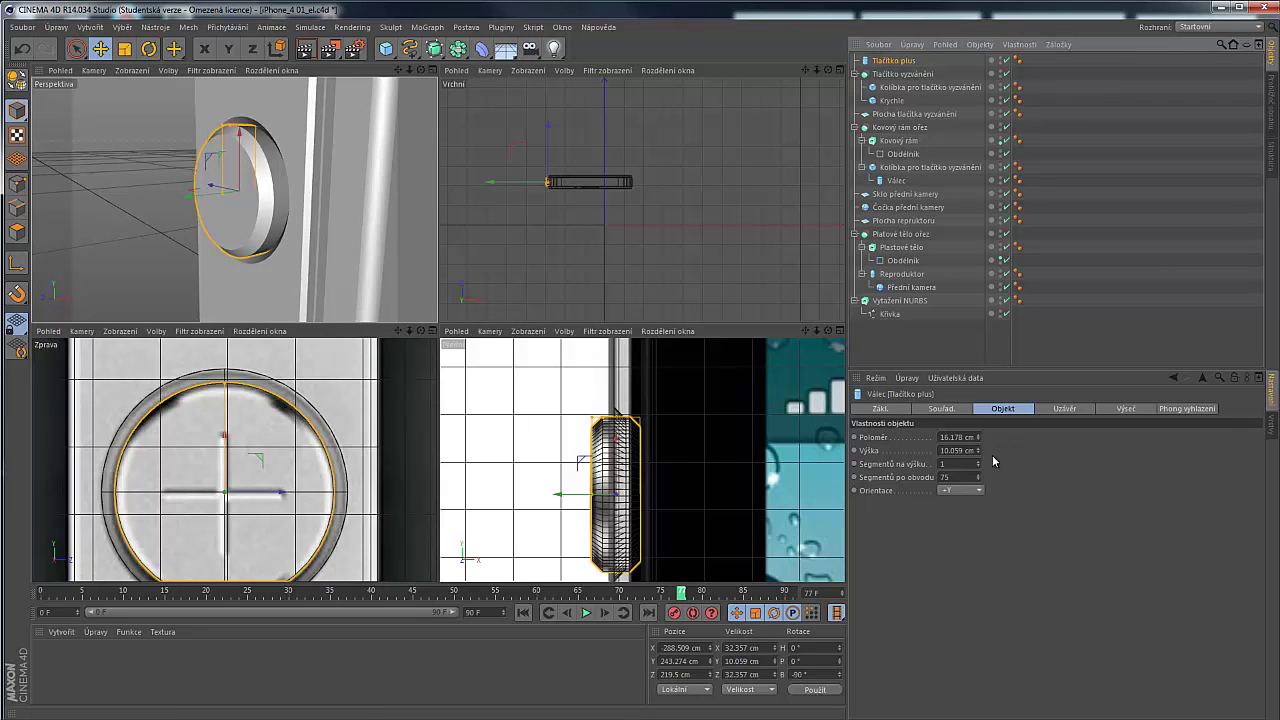
left_click(1063, 409)
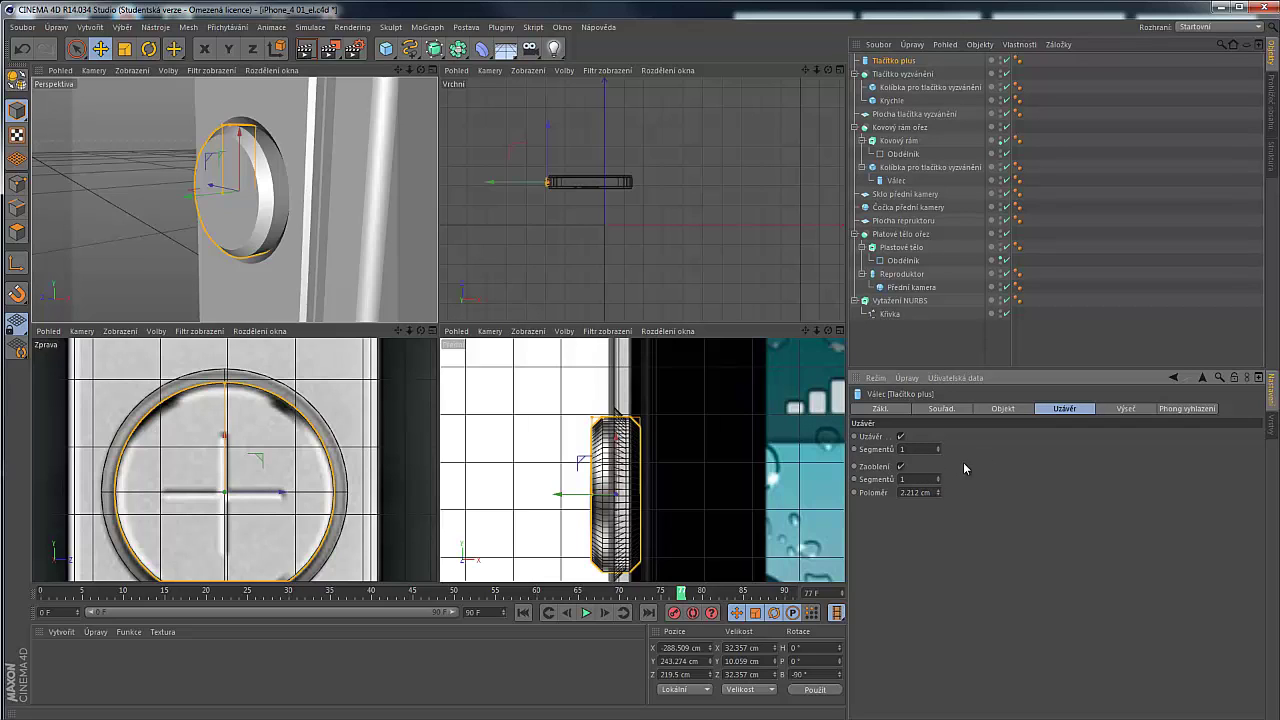
left_click(1162, 409)
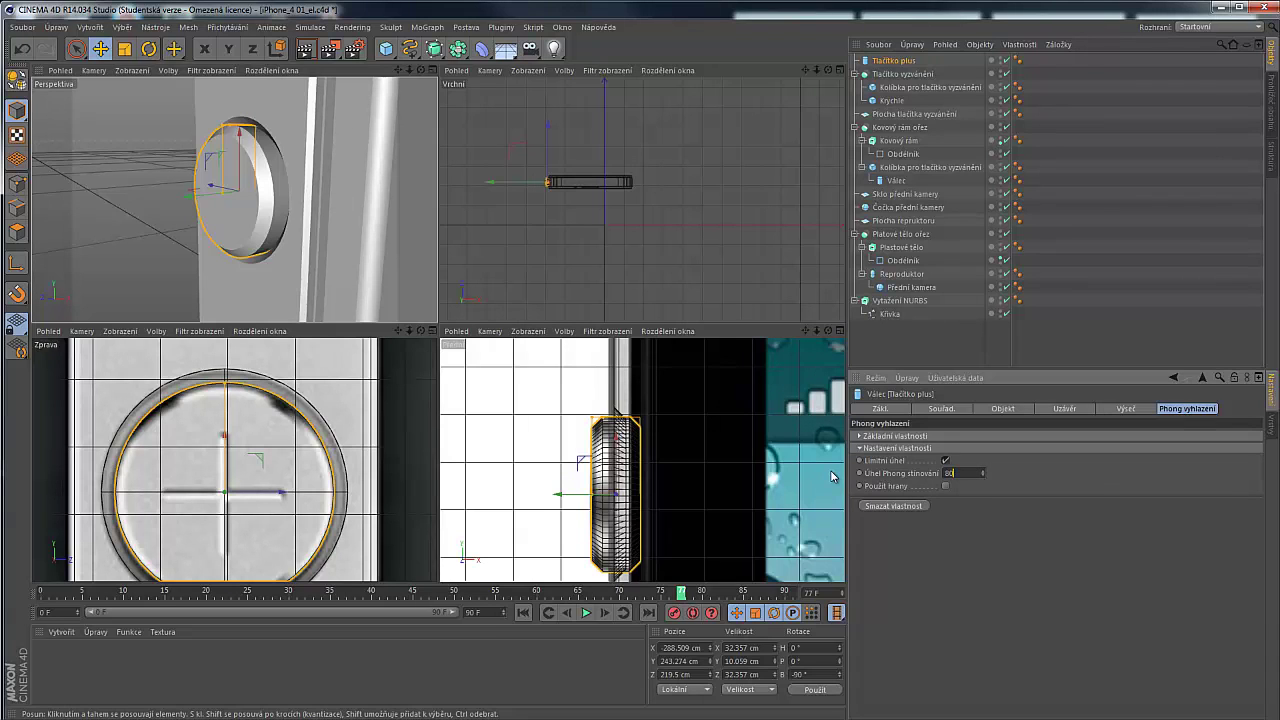
key("Return")
scroll(265, 178, "up", 5)
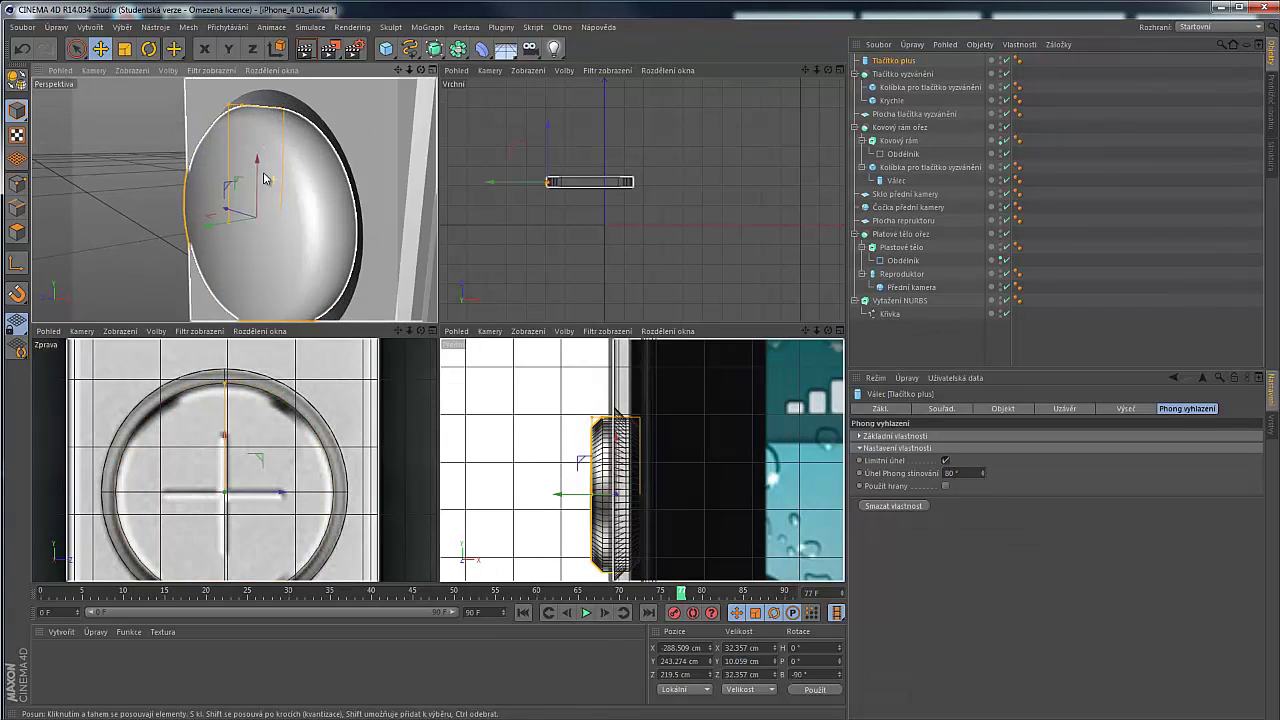
left_click_drag(265, 178, 637, 392, "alt")
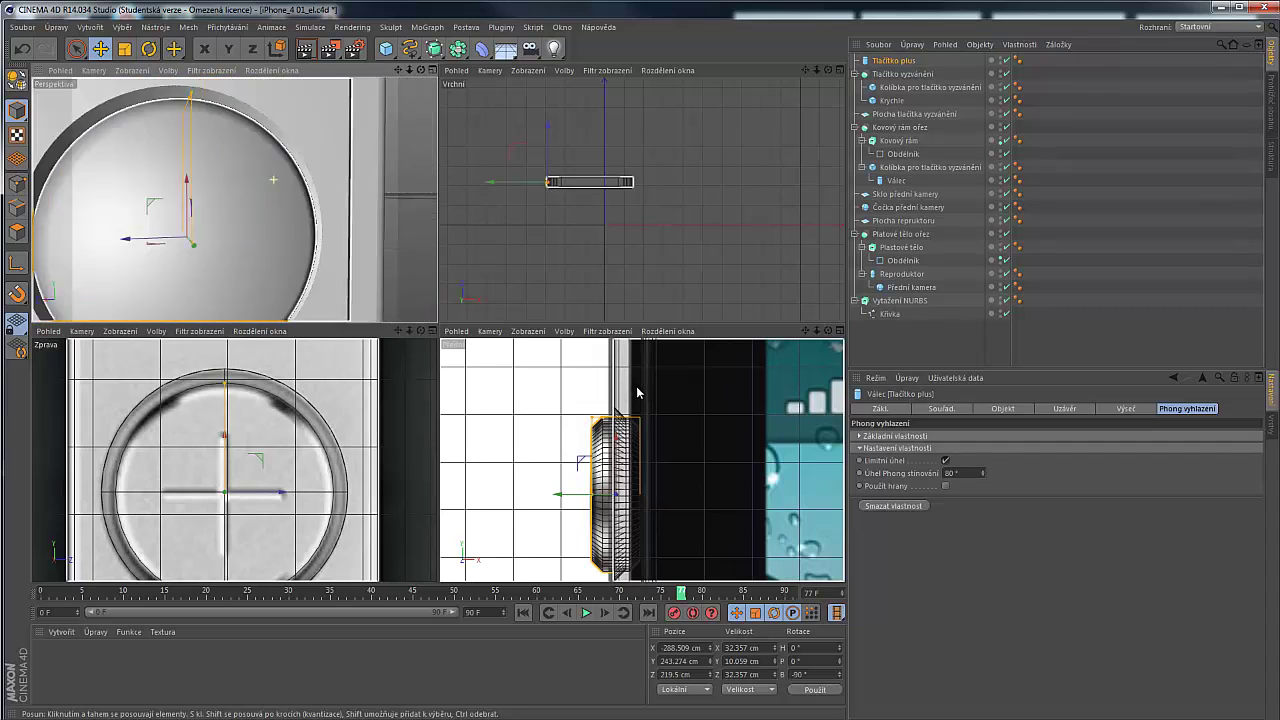
scroll(401, 160, "down", 1)
scroll(245, 168, "down", 4)
left_click_drag(275, 190, 173, 200, "alt")
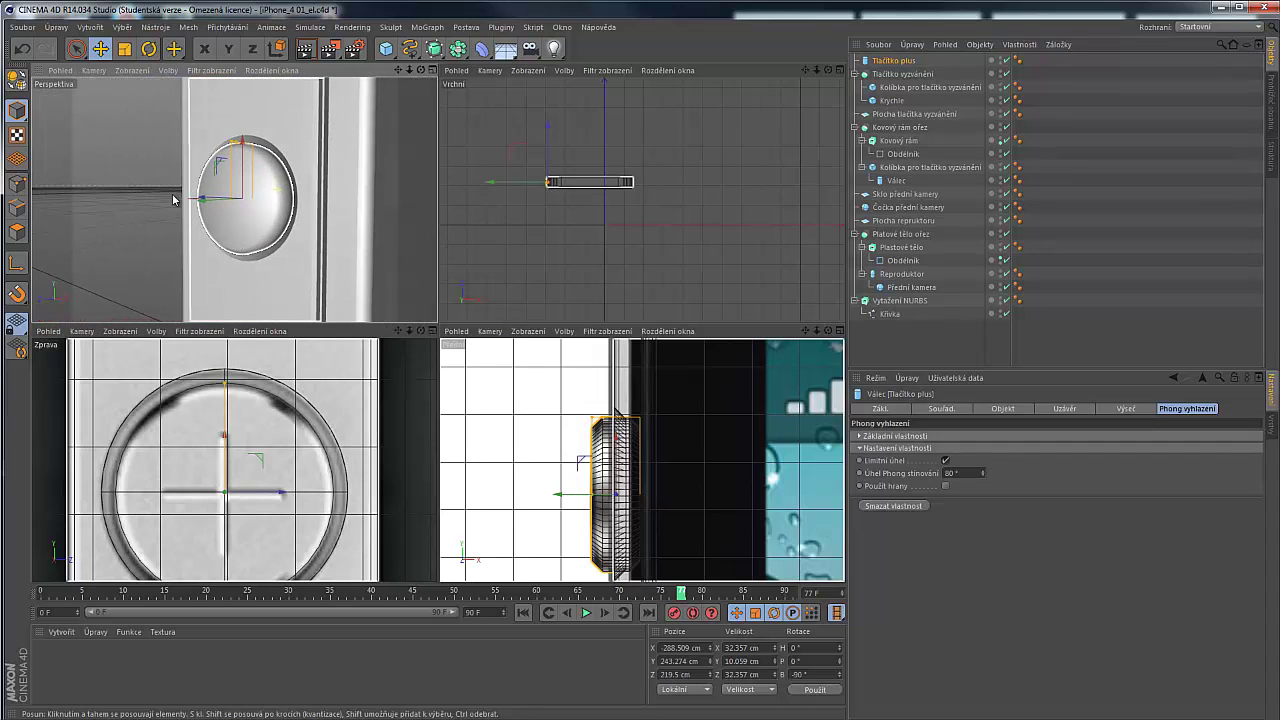
left_click(946, 460)
key("Return")
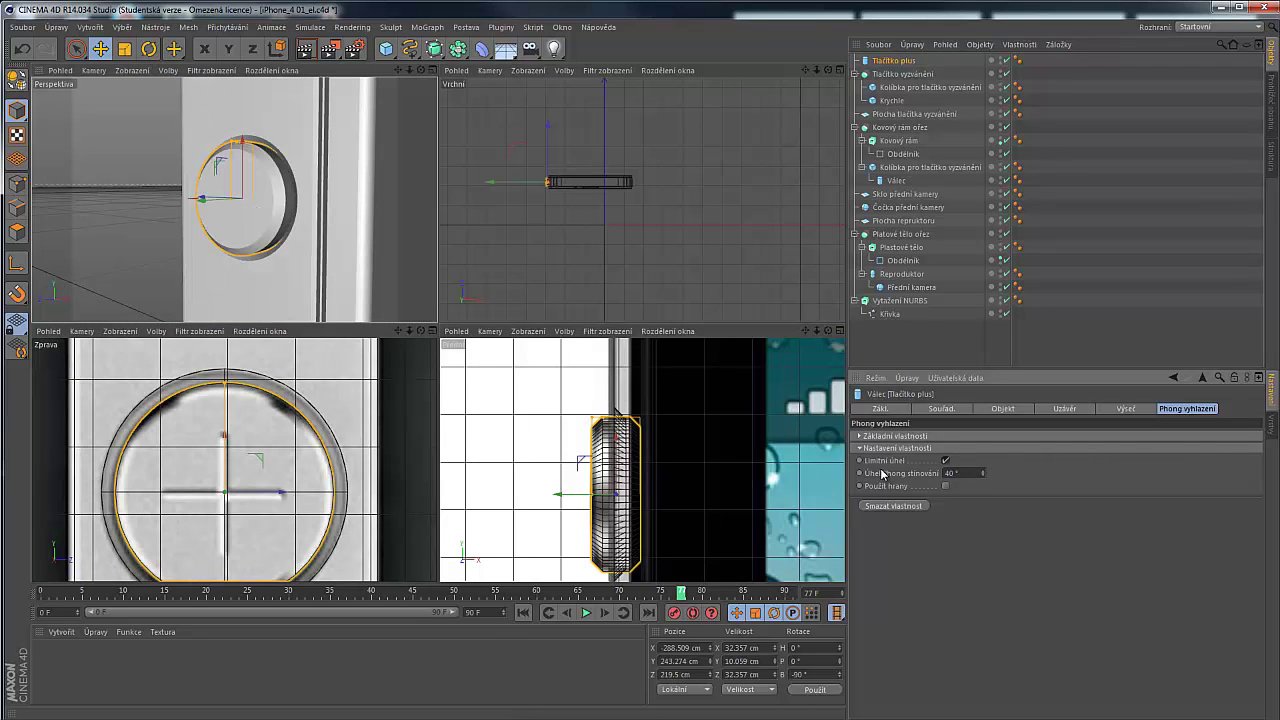
Increase the plus button's cap fillet segments to 3 and check the rounded edge from the side
left_click(1065, 408)
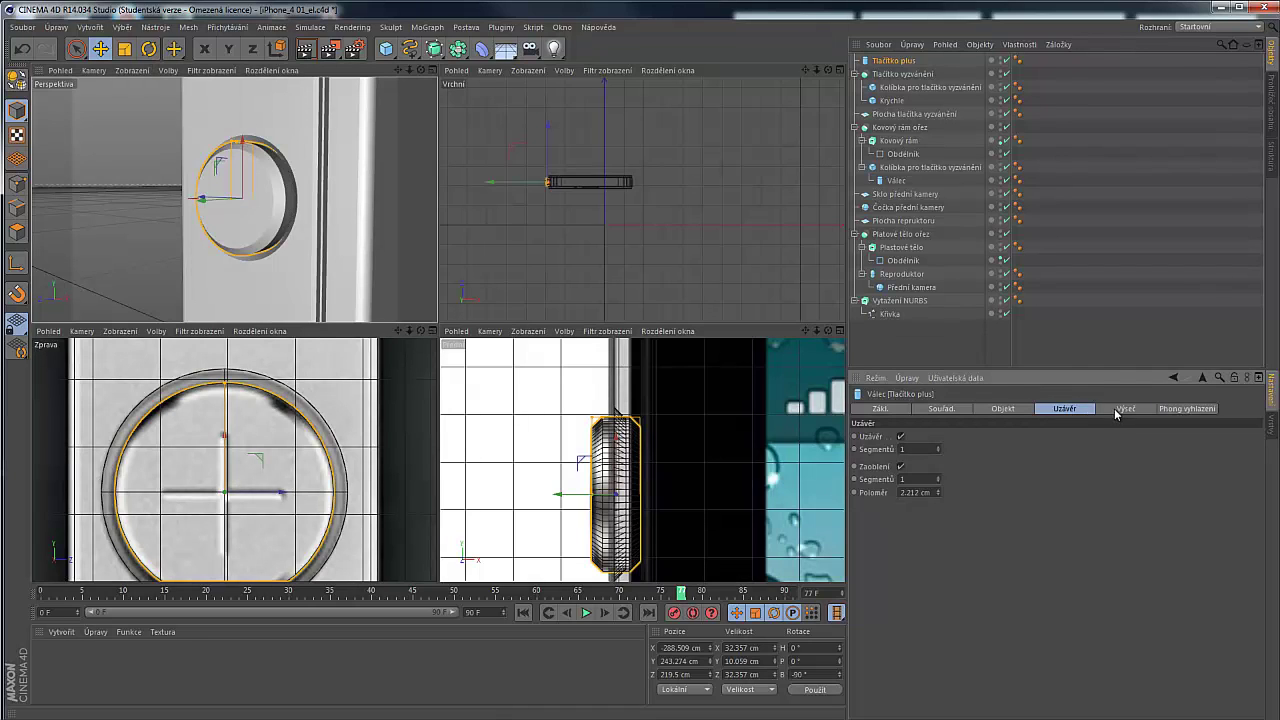
left_click(939, 475)
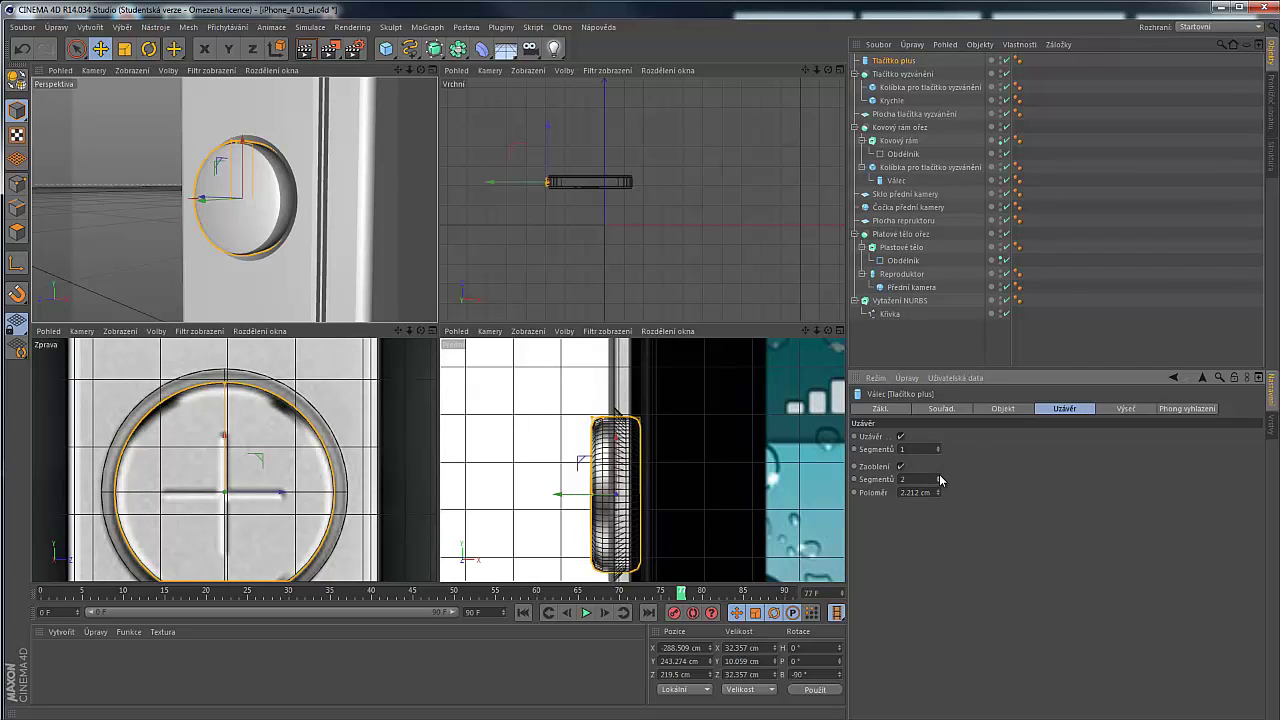
scroll(220, 163, "up", 5)
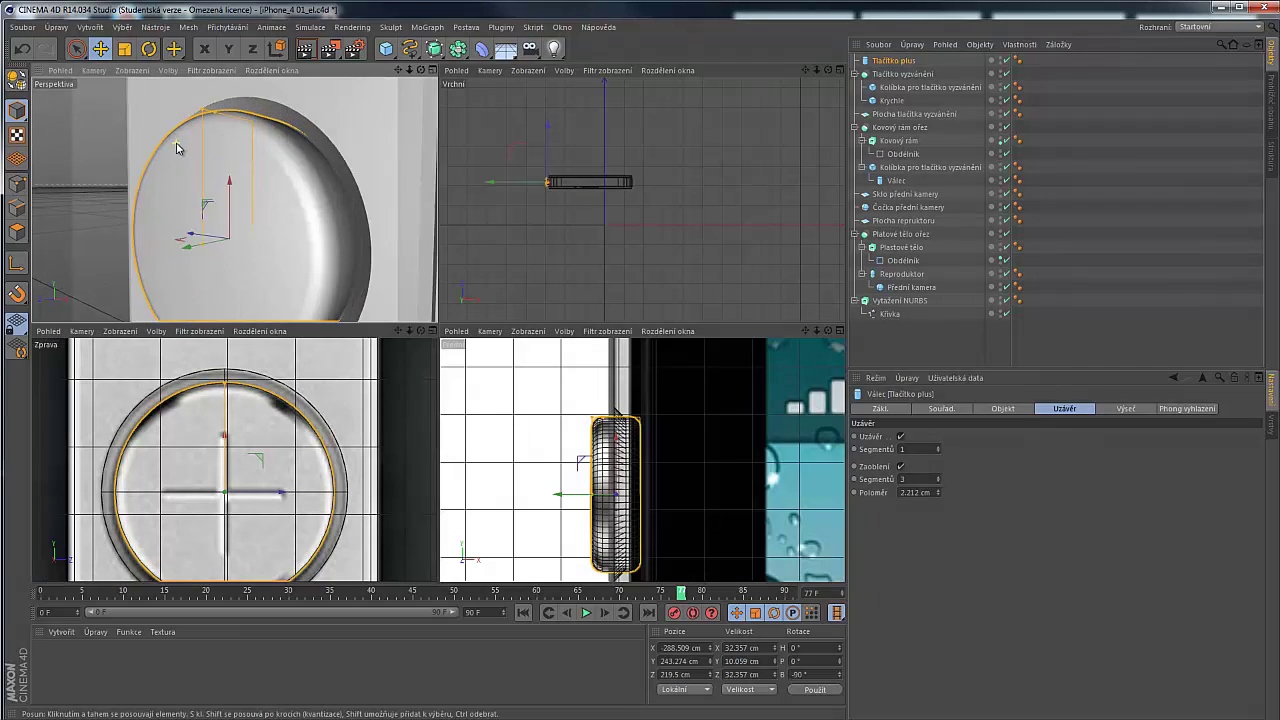
left_click_drag(220, 163, 247, 183, "alt")
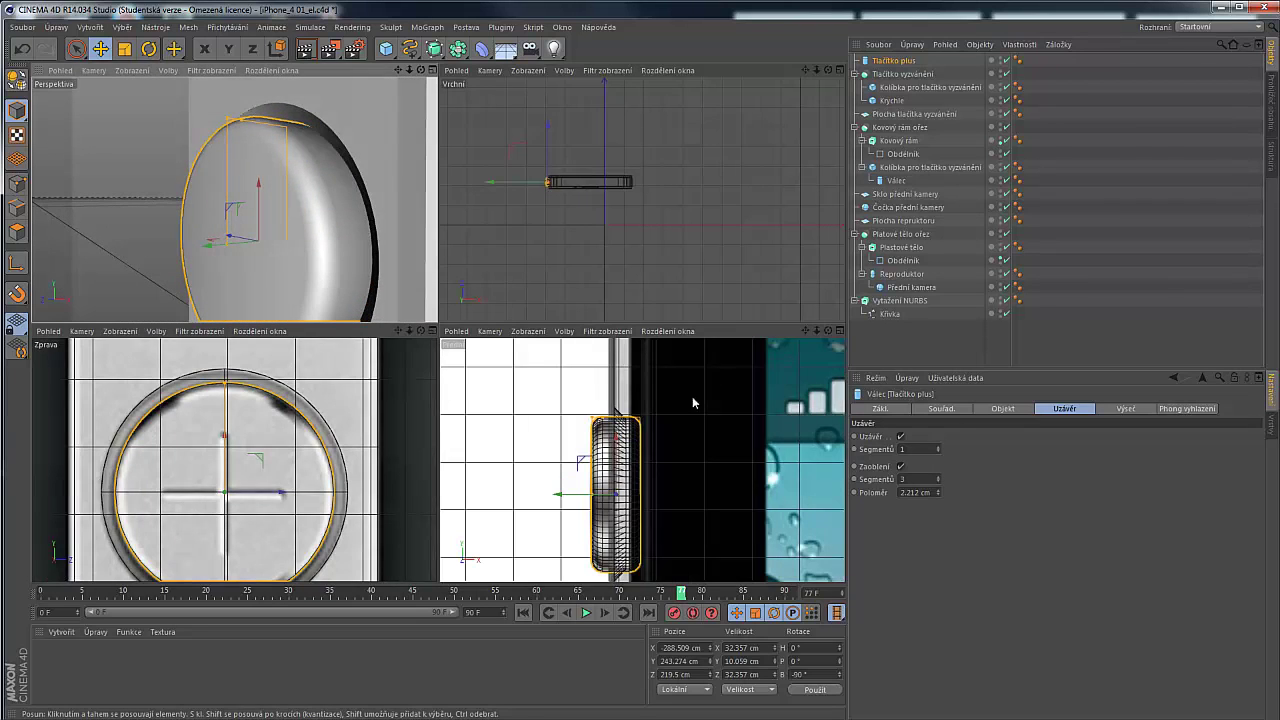
scroll(347, 192, "up", 3)
left_click_drag(339, 175, 129, 192, "alt")
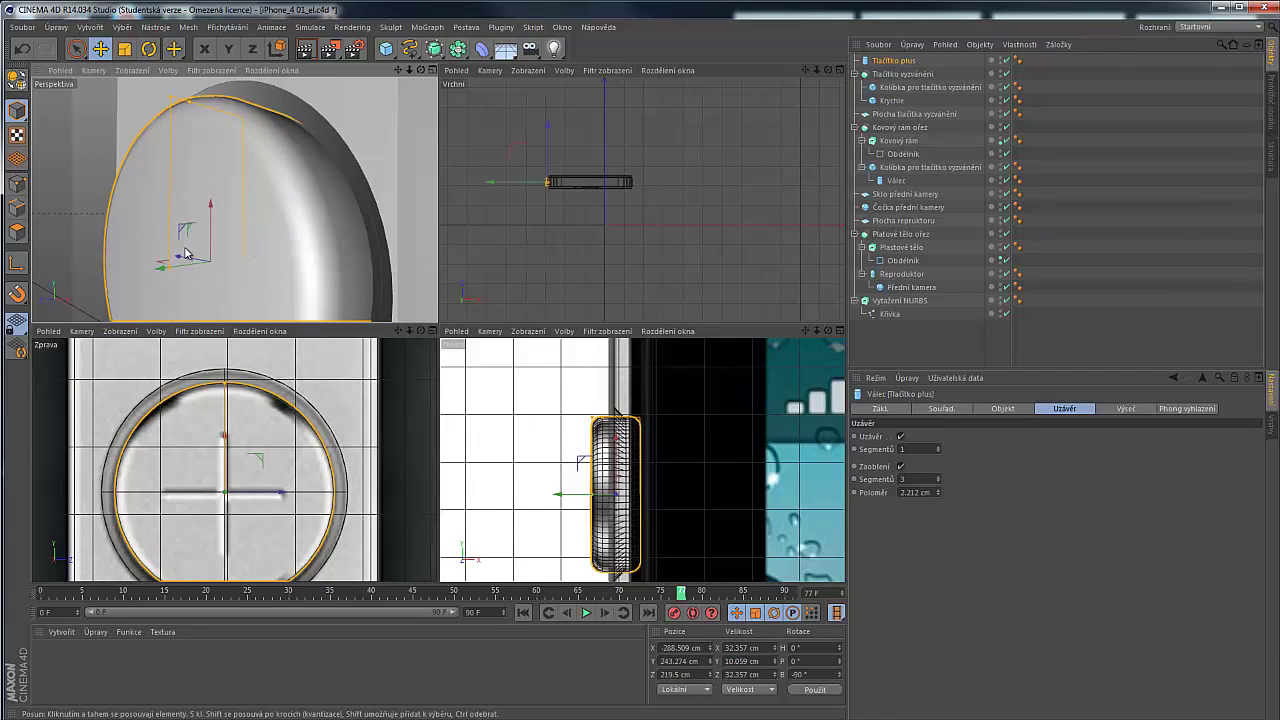
left_click_drag(211, 236, 88, 240, "alt")
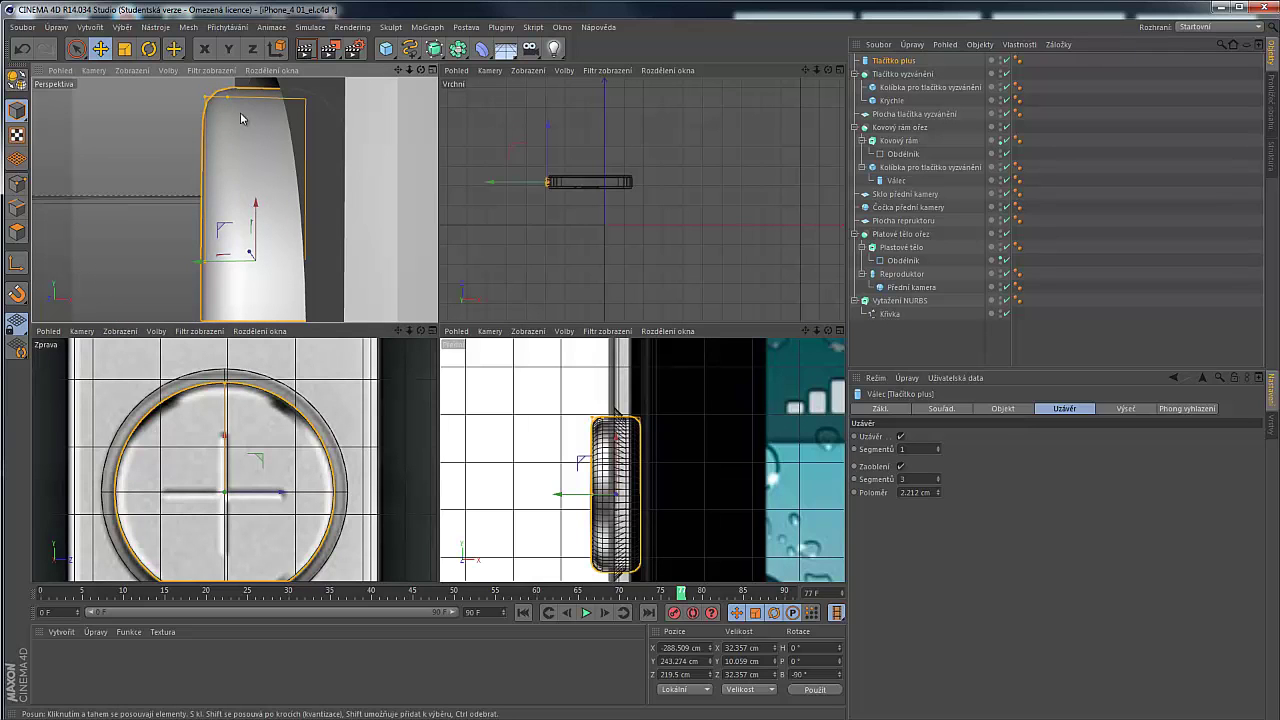
scroll(242, 140, "down", 3)
left_click_drag(209, 111, 228, 116, "alt")
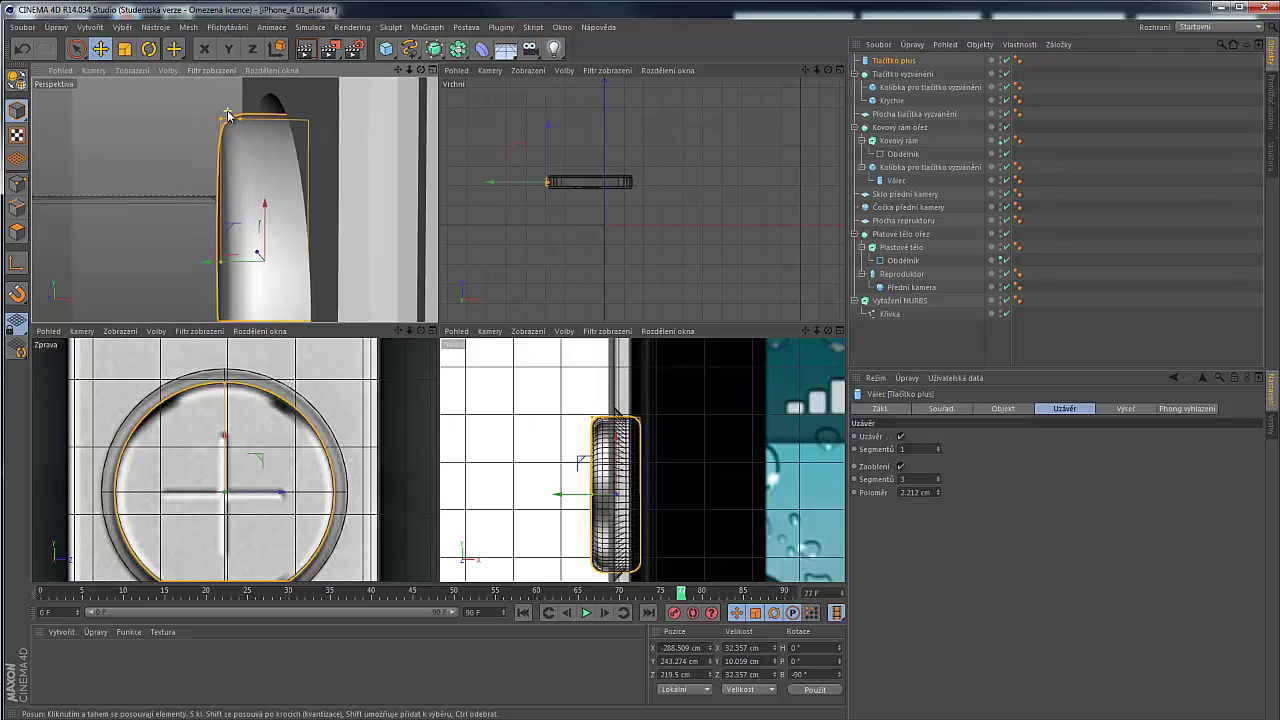
Compare 5 and 4 fillet segments against the reference photo's edge in the front view, and return the fillet to 3 segments
scroll(590, 400, "up", 10)
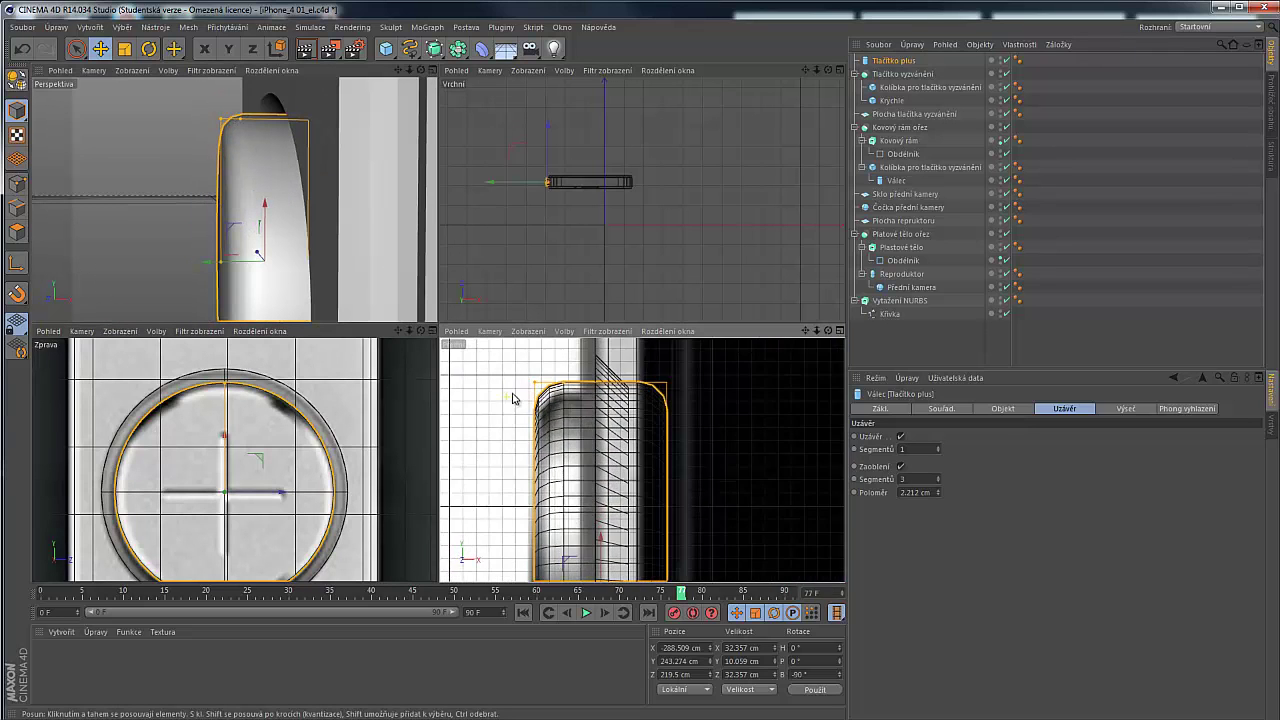
scroll(590, 400, "up", 3)
scroll(634, 411, "up", 2)
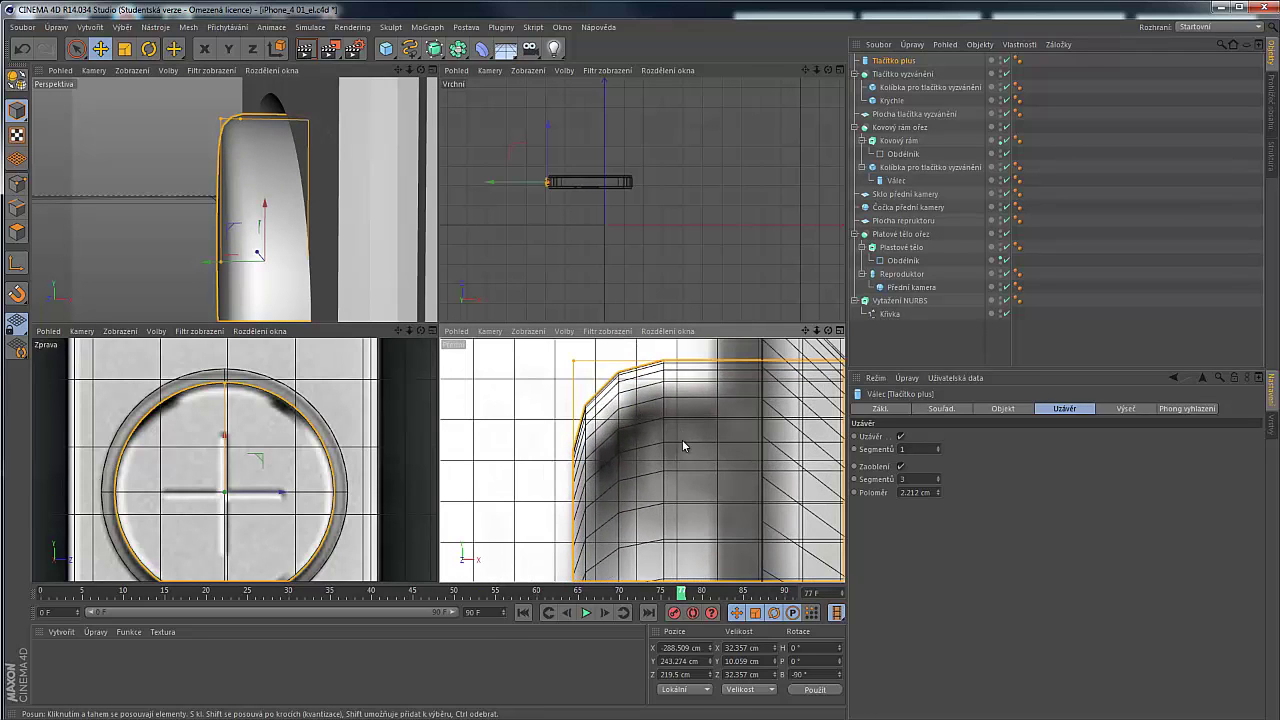
left_click(938, 478)
left_click(938, 478)
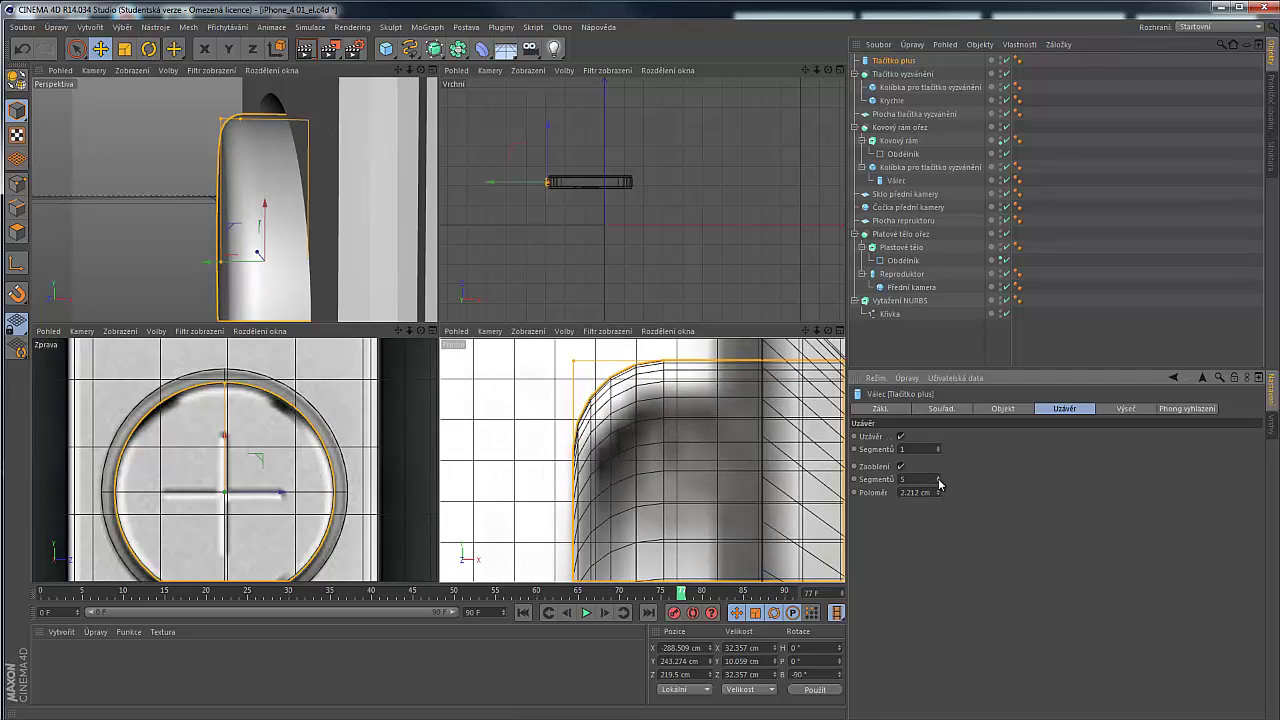
left_click(938, 482)
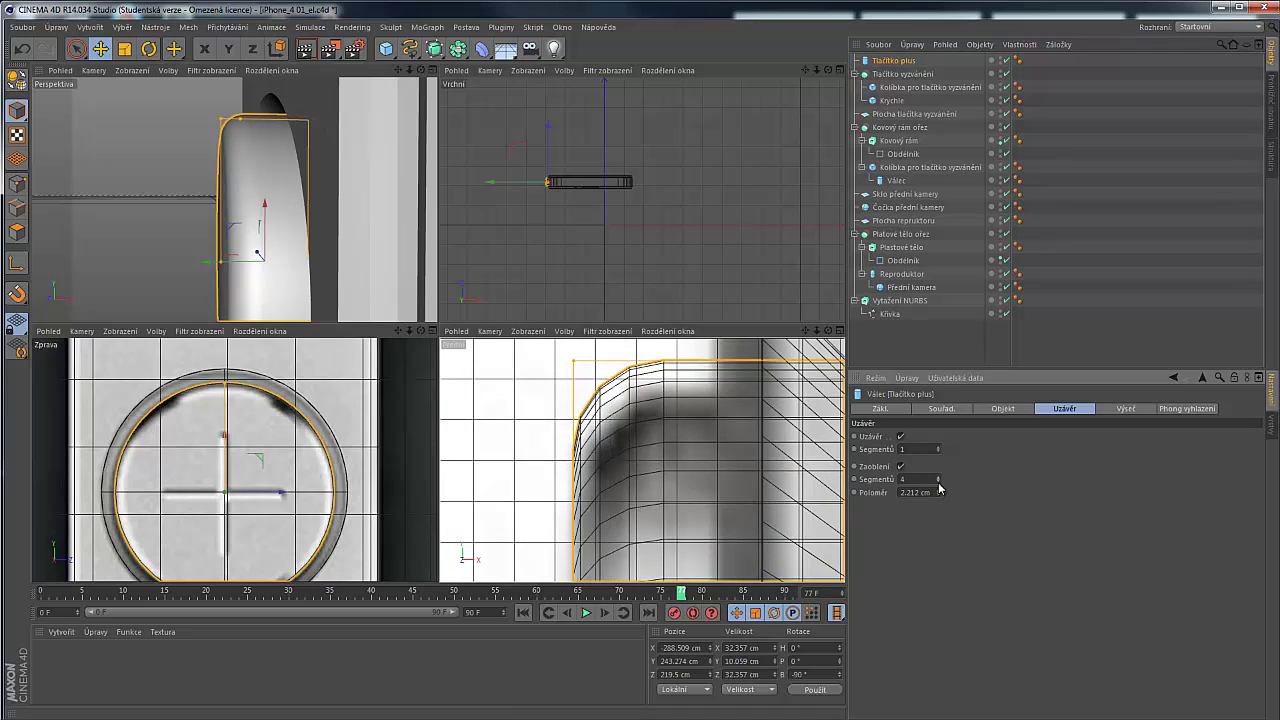
left_click(938, 482)
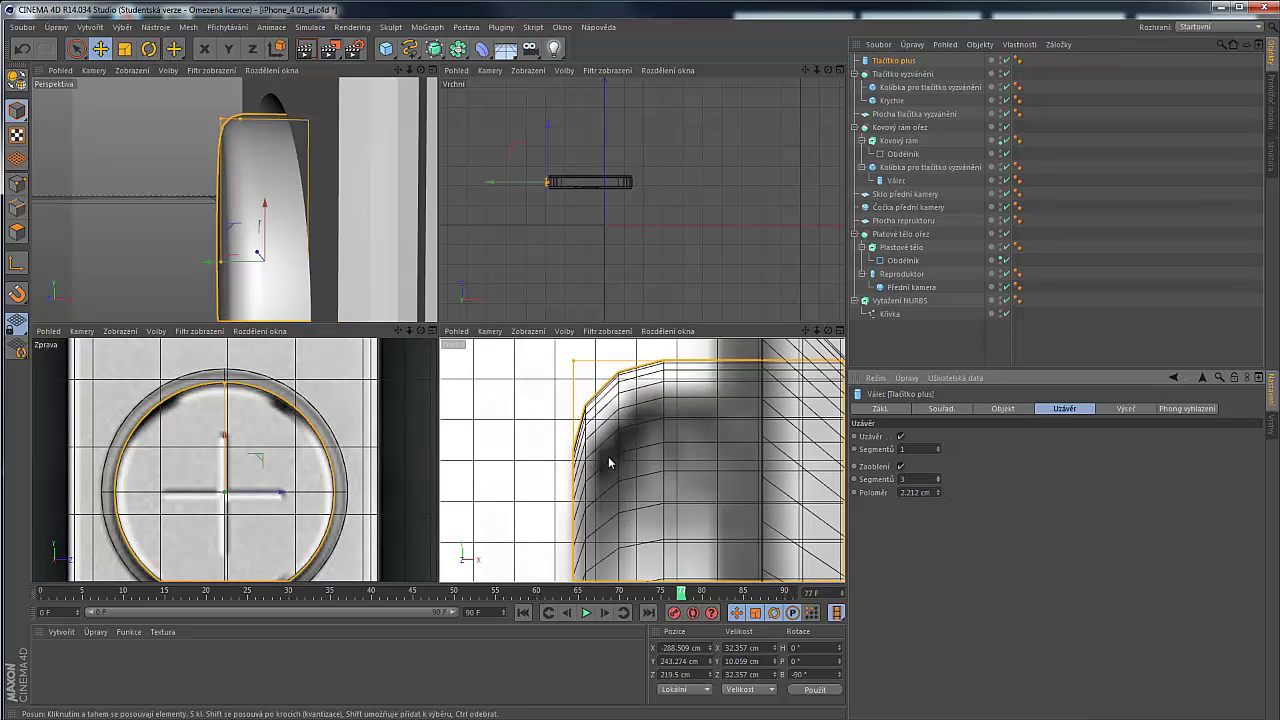
Examine the plus button's rounded edge and its fit in the recess from the front, the side and farther away
left_click_drag(234, 156, 338, 168, "alt")
right_click_drag(245, 163, 203, 186, "alt")
left_click(426, 201)
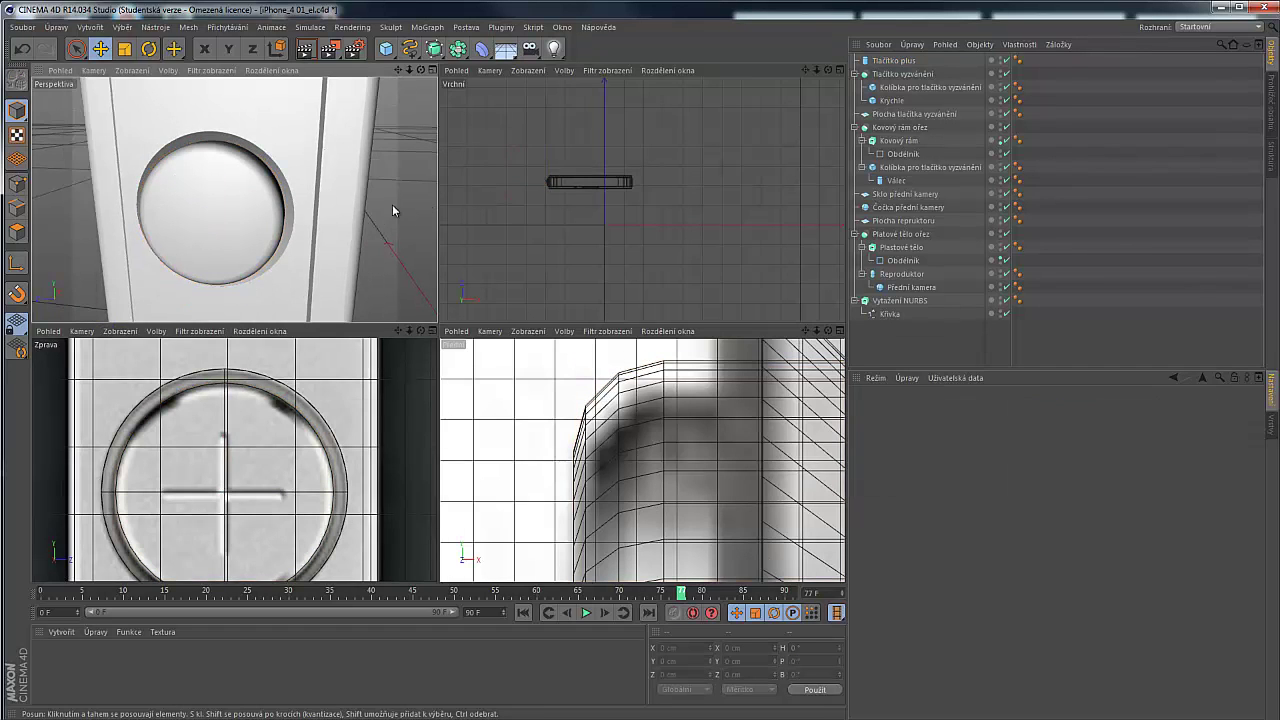
left_click_drag(261, 225, 259, 177, "alt")
left_click(259, 177)
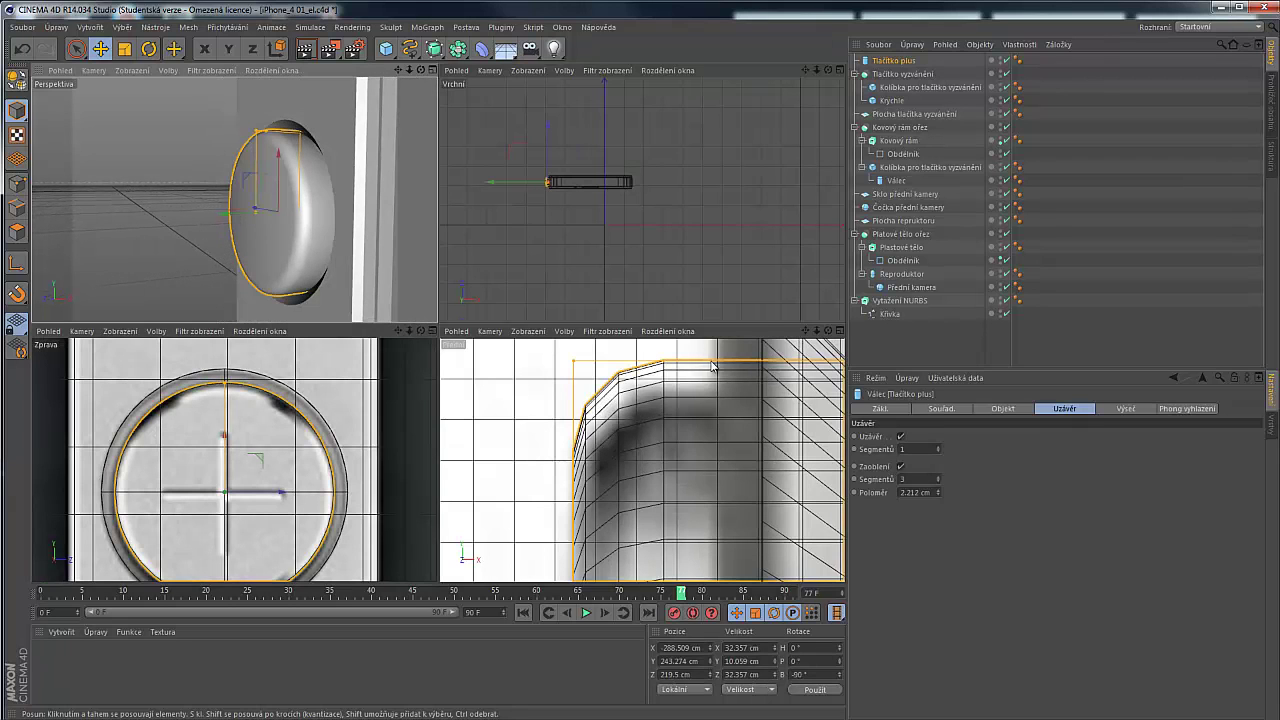
left_click_drag(35, 183, 149, 177, "alt")
left_click(149, 179)
left_click_drag(164, 220, 200, 204, "alt")
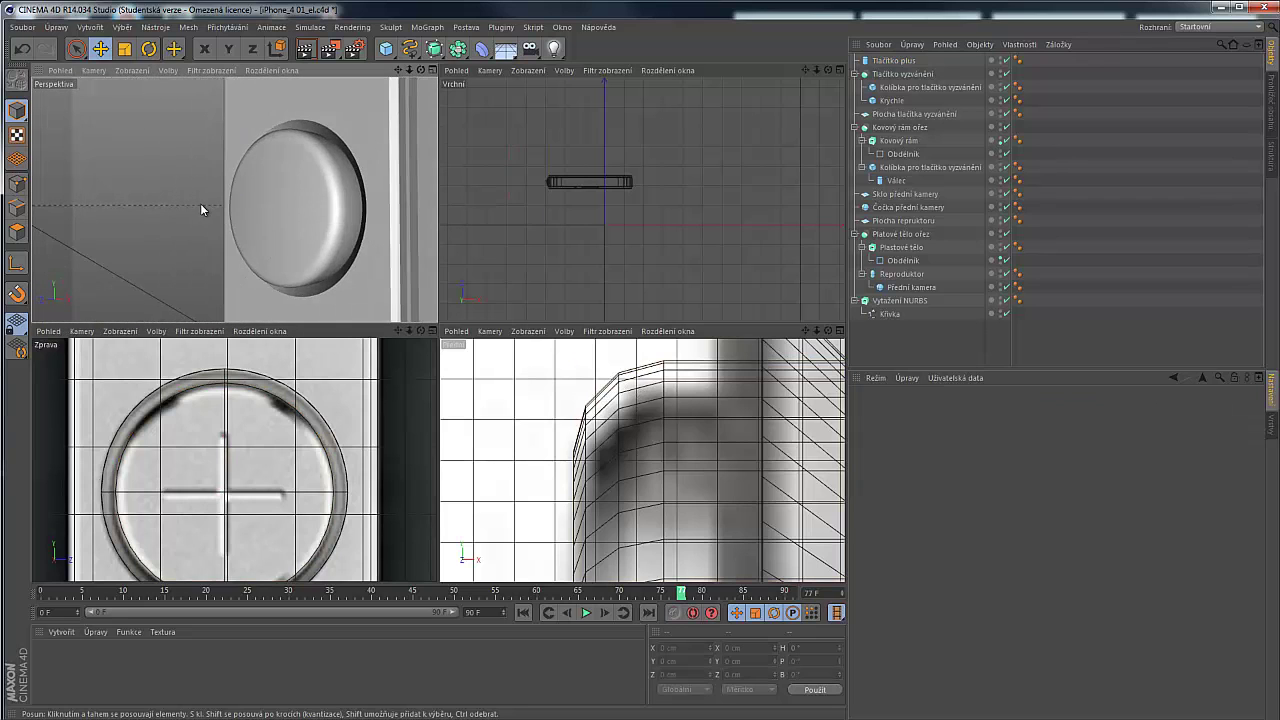
scroll(194, 203, "down", 5)
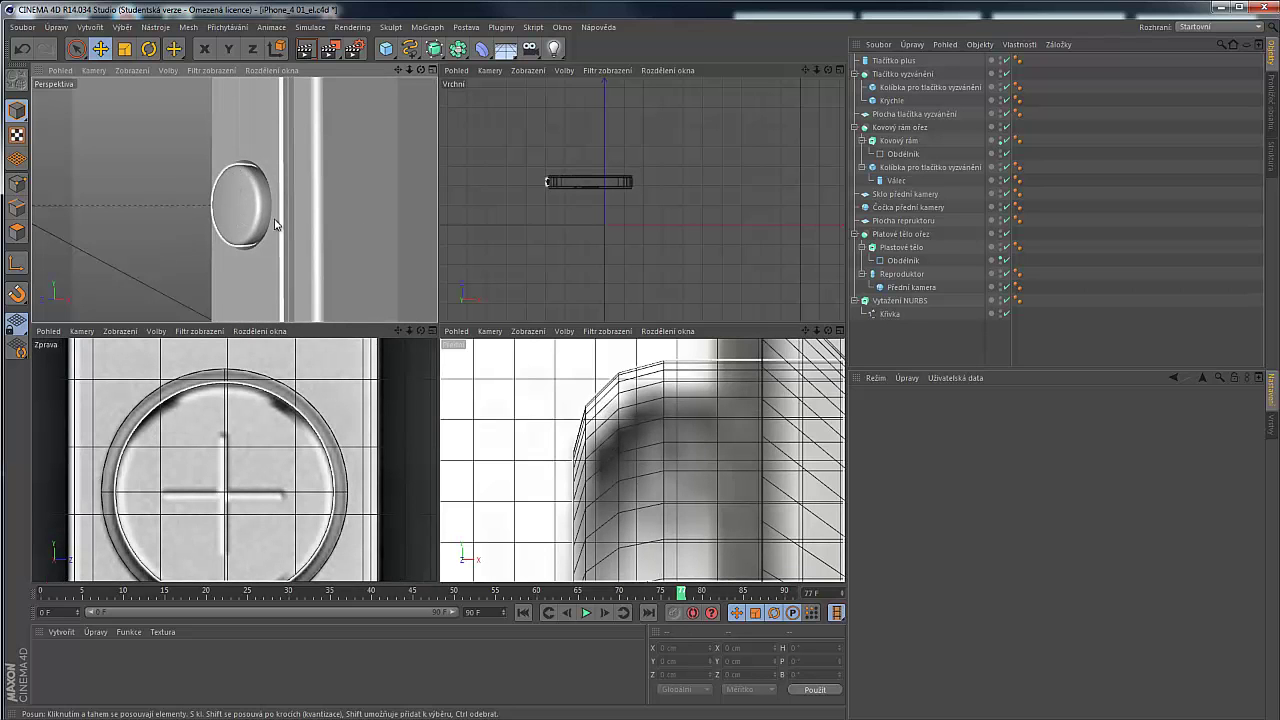
scroll(220, 477, "down", 2)
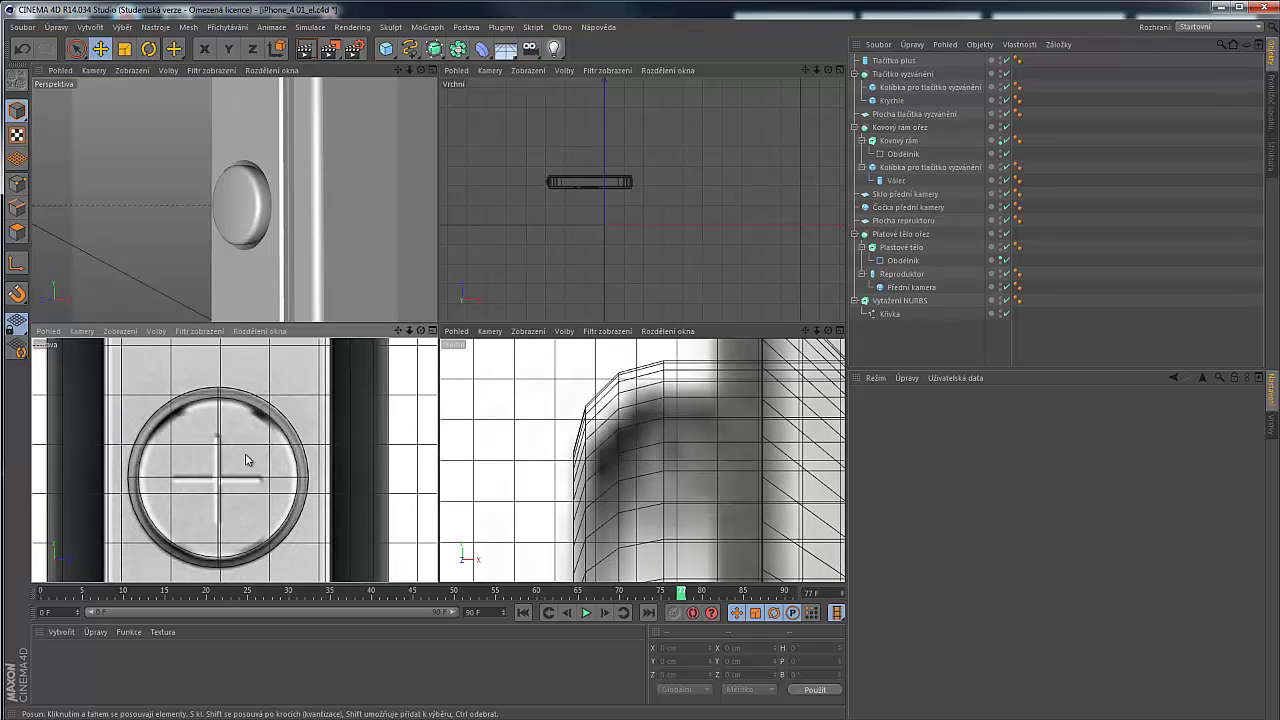
Scale the plus button down uniformly to about 31.39 cm in diameter and 9.76 cm thick
left_click(631, 412)
scroll(436, 410, "down", 2)
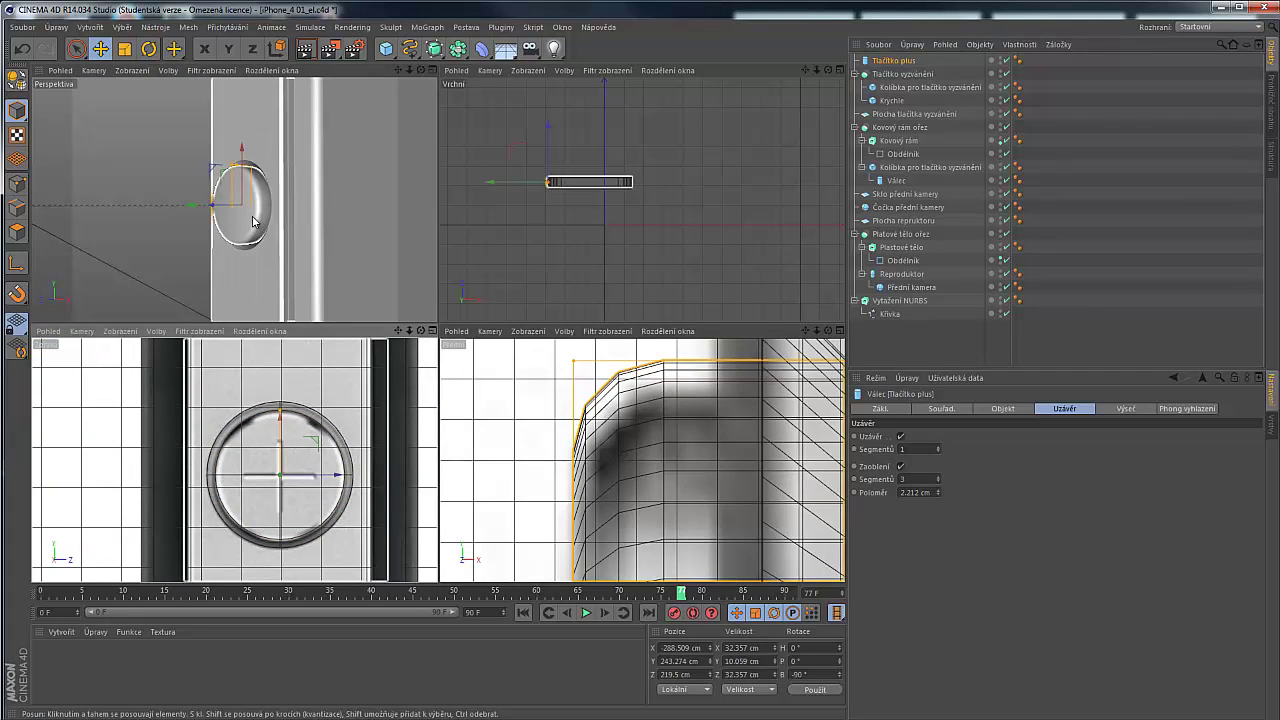
scroll(241, 206, "down", 4)
scroll(620, 437, "down", 4)
scroll(517, 388, "down", 8)
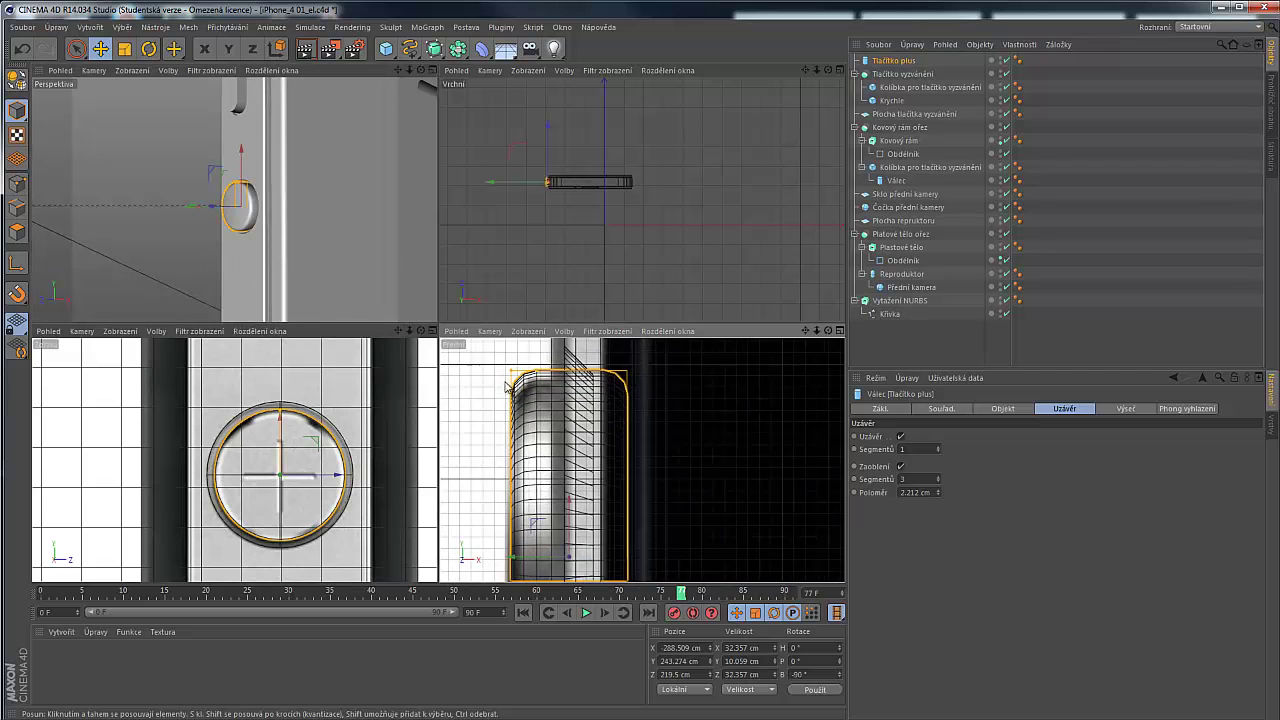
scroll(503, 390, "up", 4)
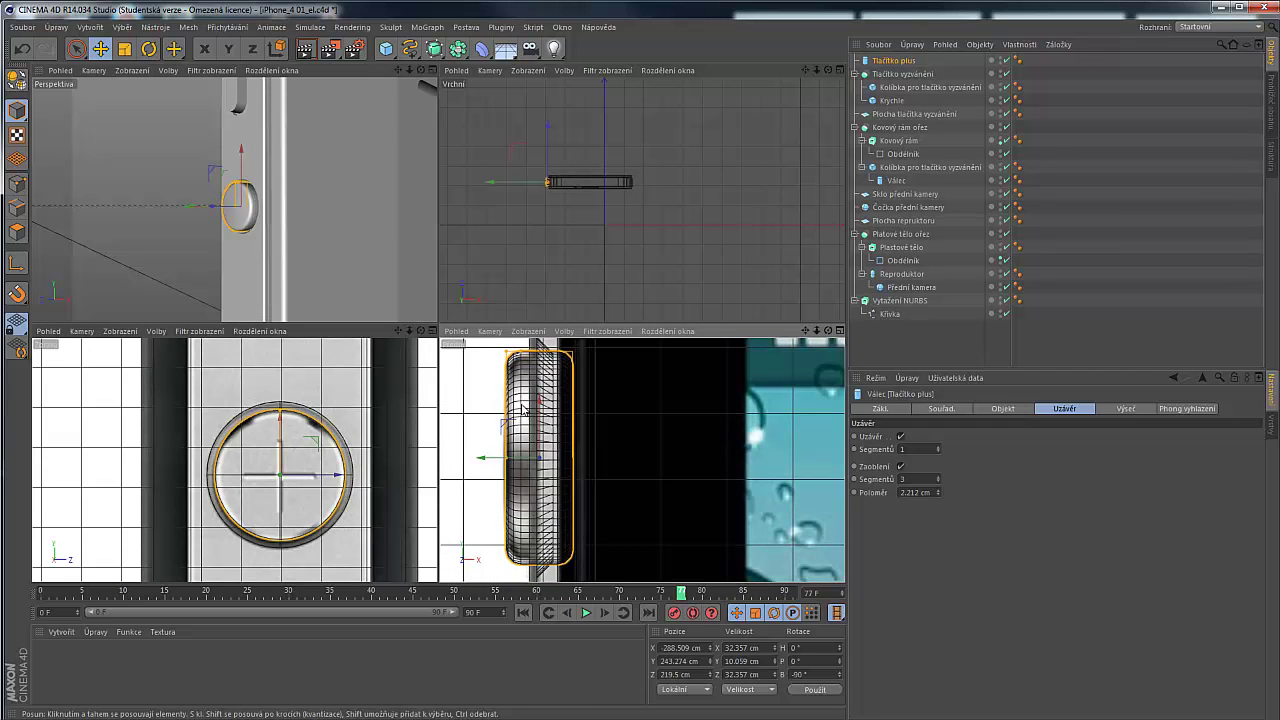
key("t")
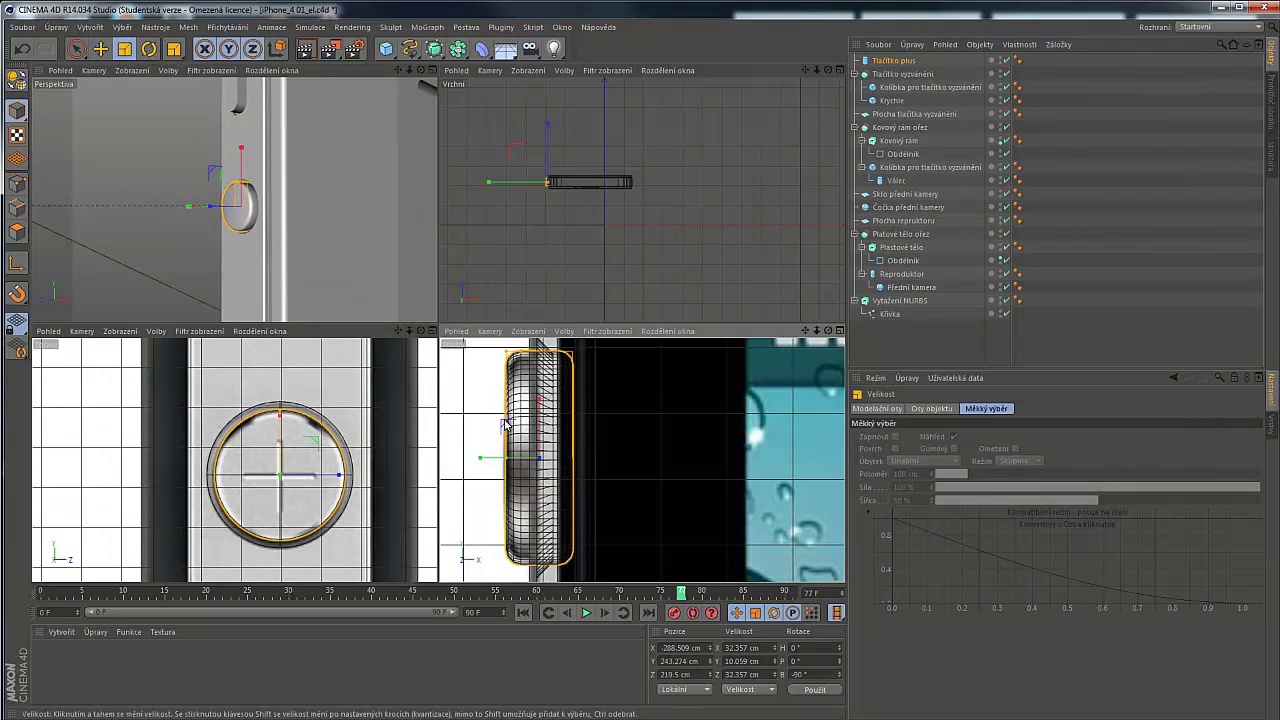
left_click_drag(508, 424, 490, 427)
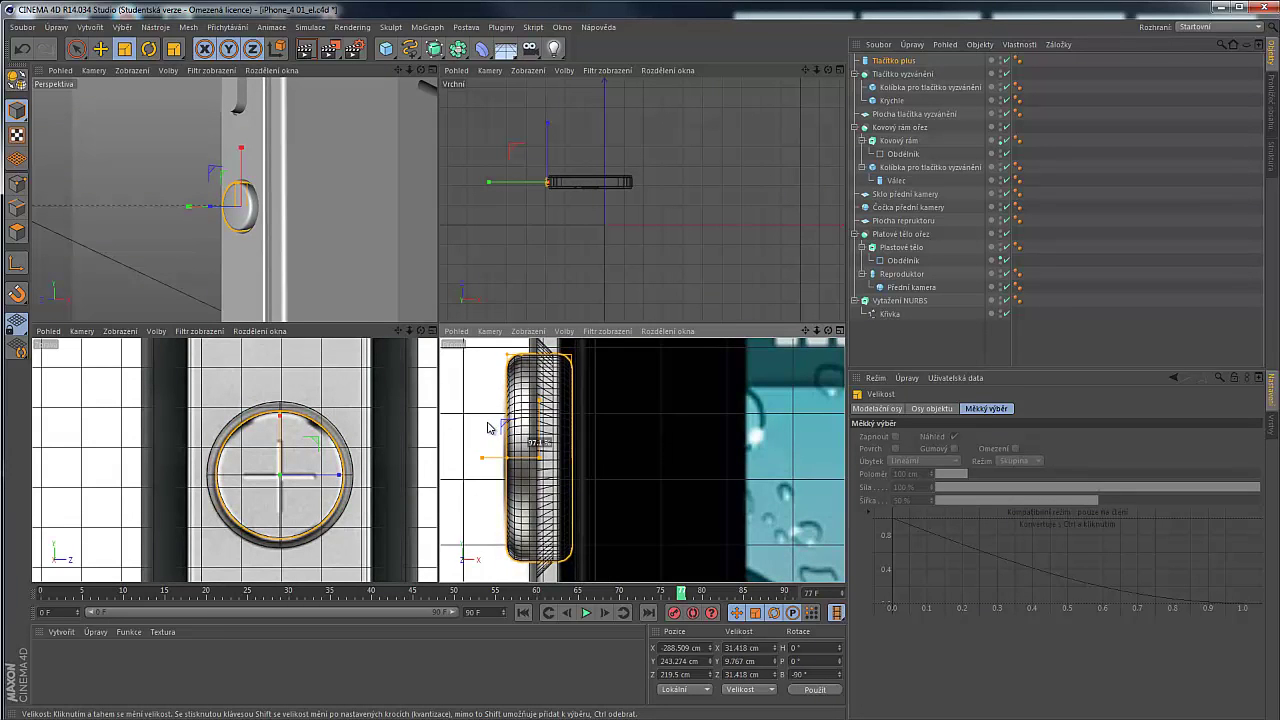
key("e")
Check the resized plus button in its recess against the reference and from several angles along the phone's side
scroll(461, 432, "up", 3)
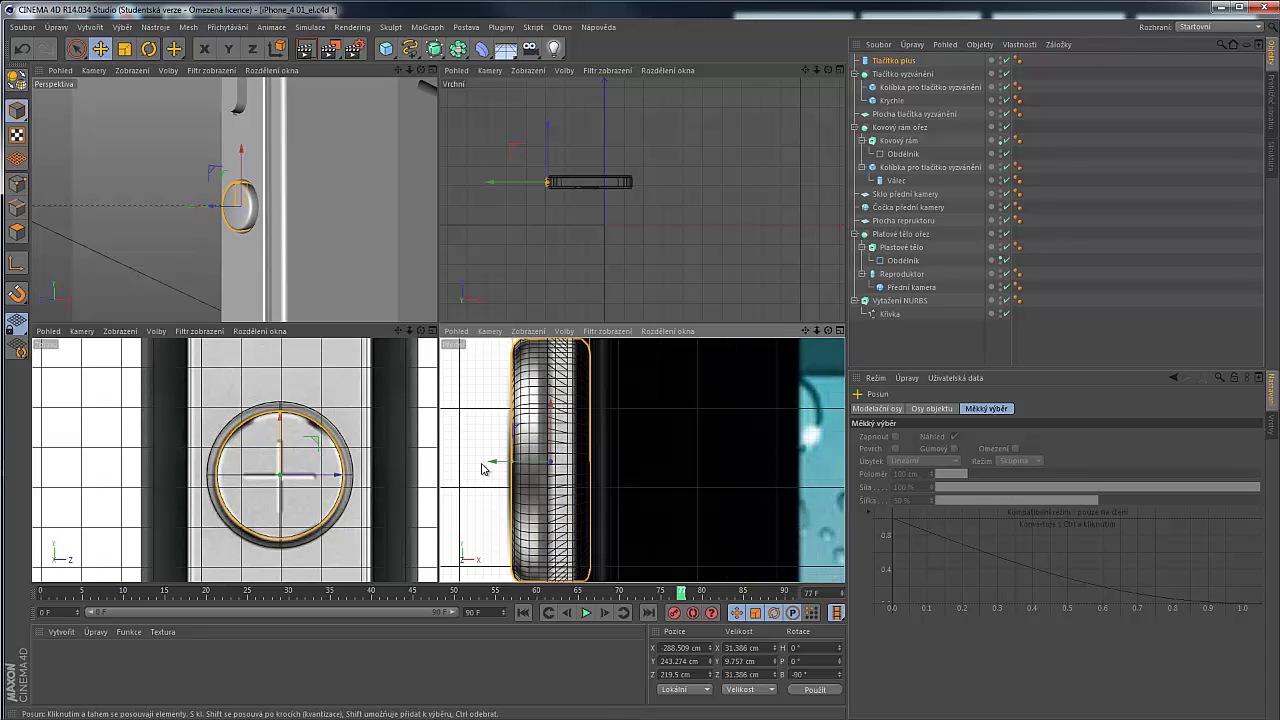
scroll(482, 467, "down", 2)
scroll(218, 205, "up", 6)
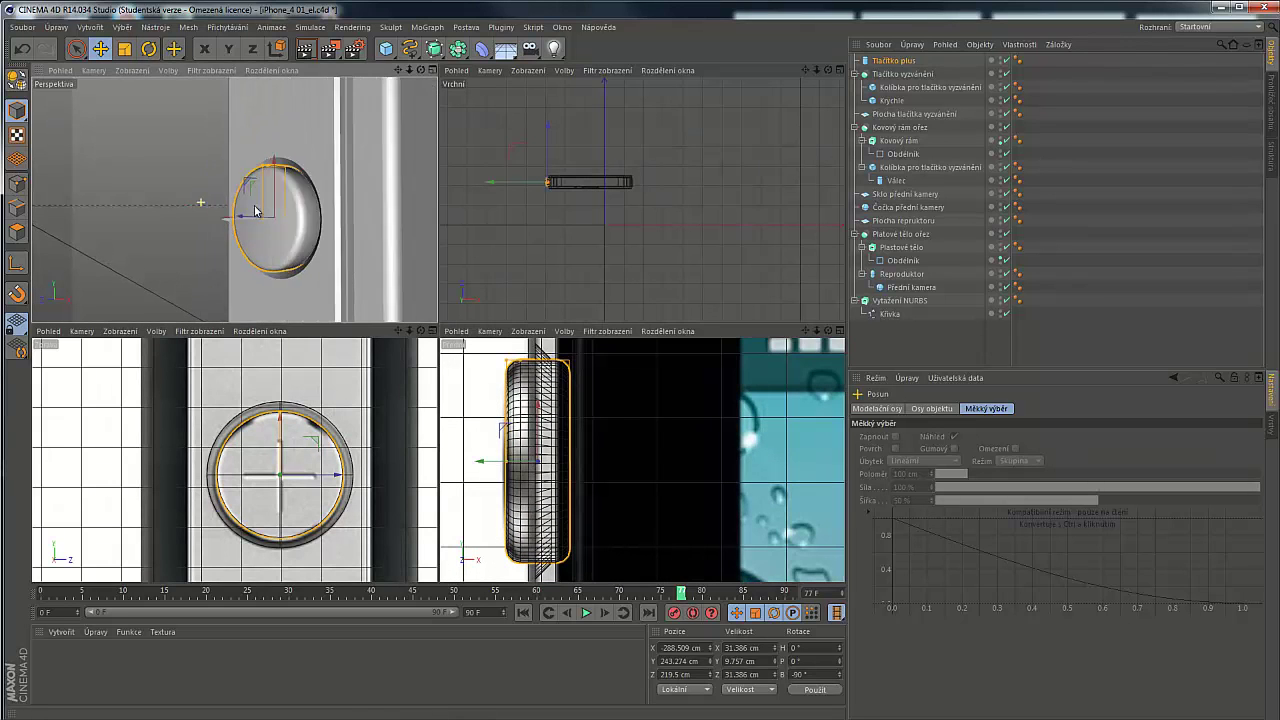
scroll(270, 217, "down", 3)
left_click_drag(270, 217, 125, 233, "alt")
left_click(221, 234)
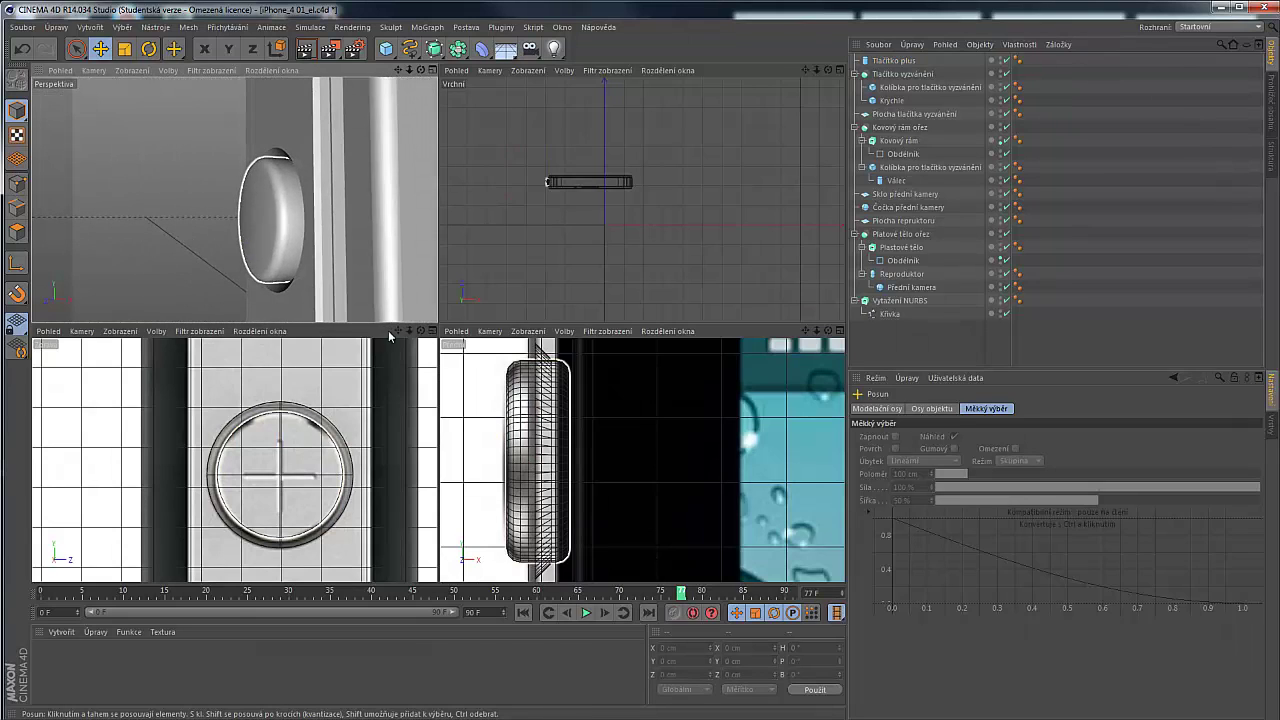
scroll(580, 446, "down", 4)
scroll(570, 445, "down", 4)
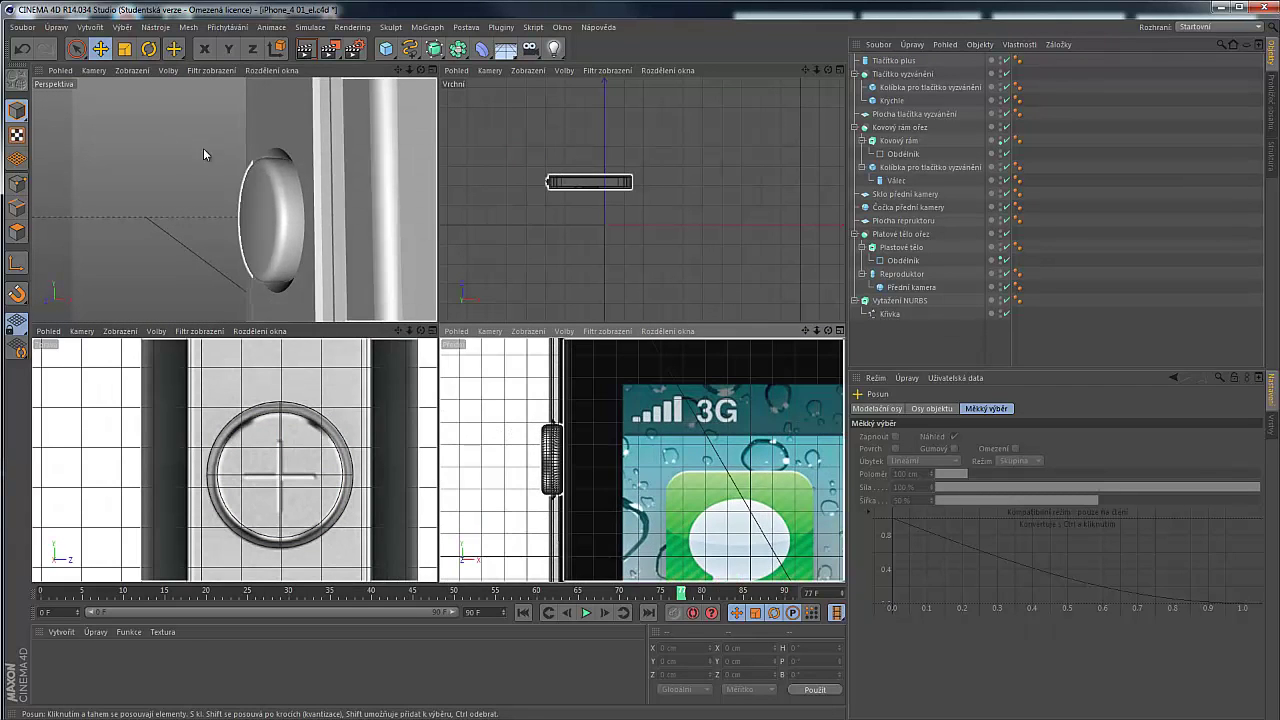
left_click_drag(203, 148, 172, 131, "alt")
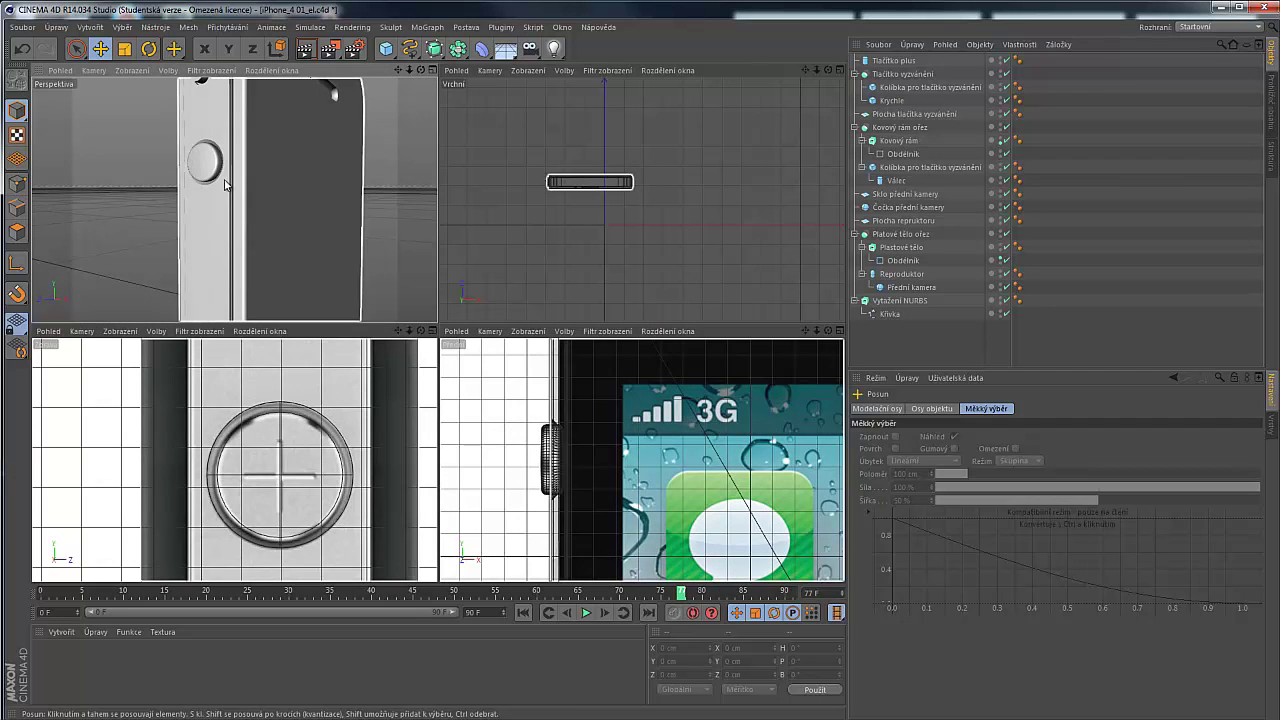
Duplicate the cylinder that cuts the plus button's recess and nest the copy beside it under the ringer switch cutter
left_click(894, 61)
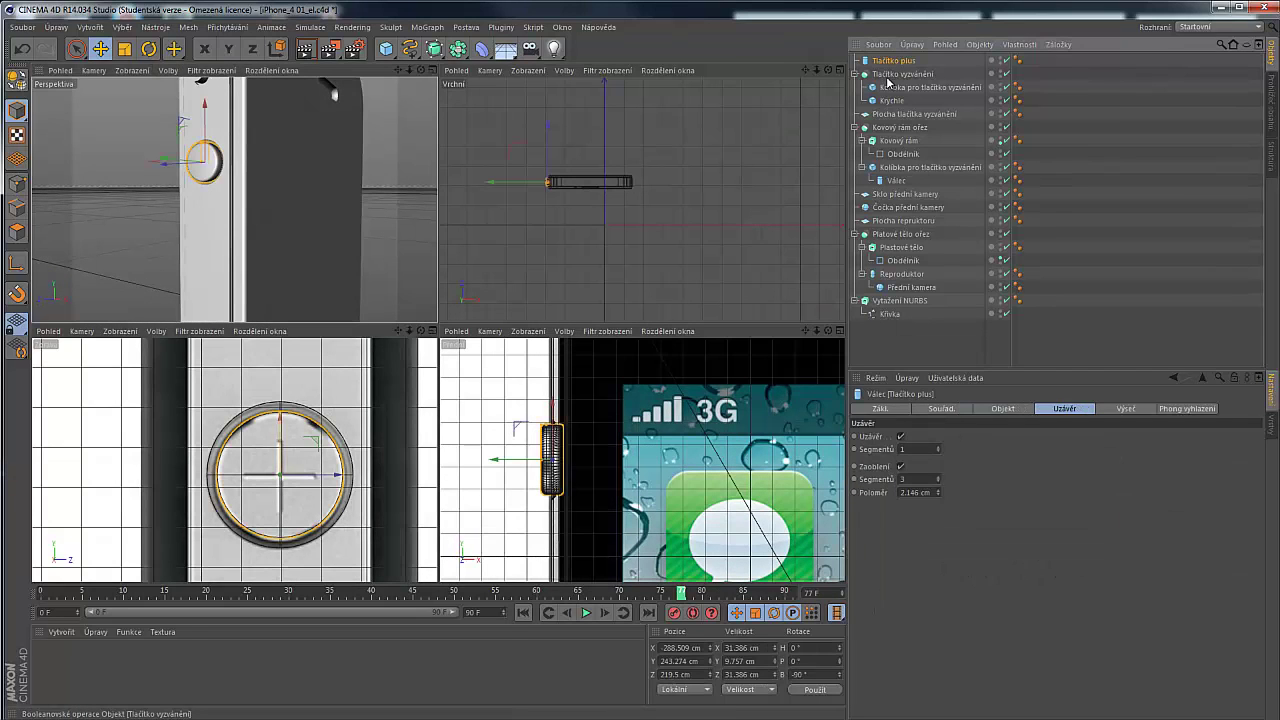
scroll(192, 418, "down", 12)
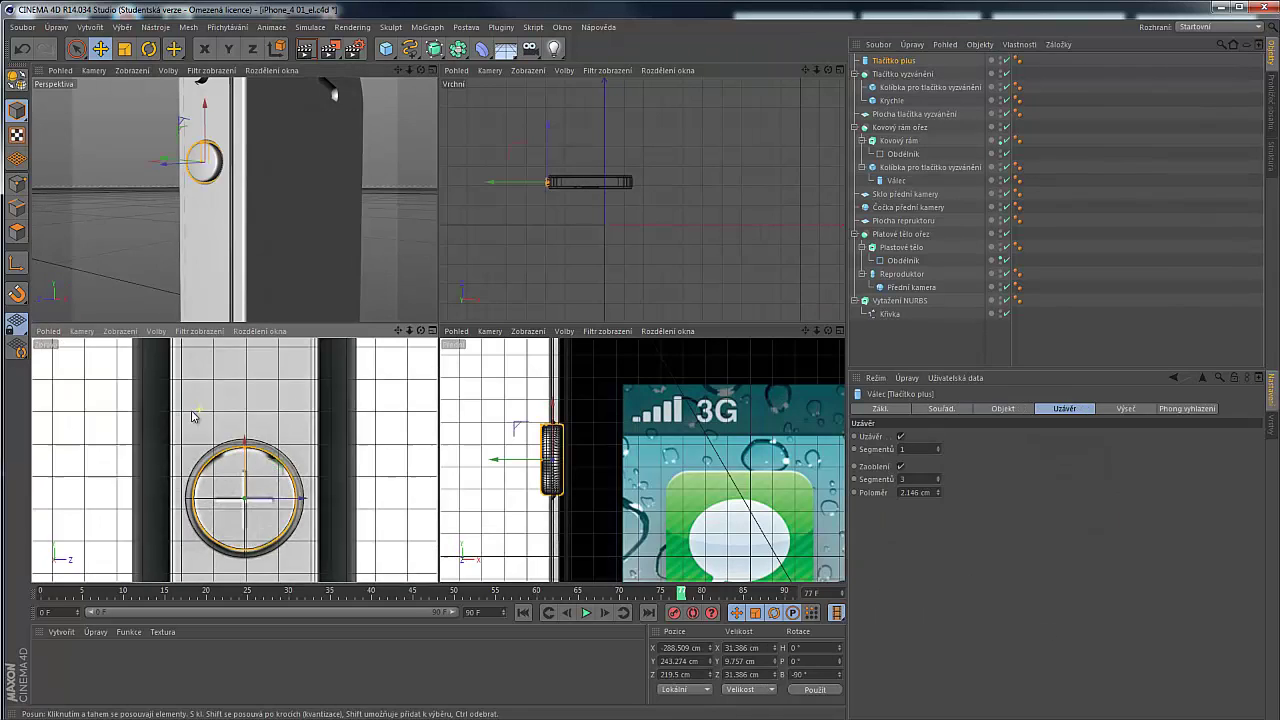
scroll(197, 567, "up", 1)
scroll(197, 567, "up", 2)
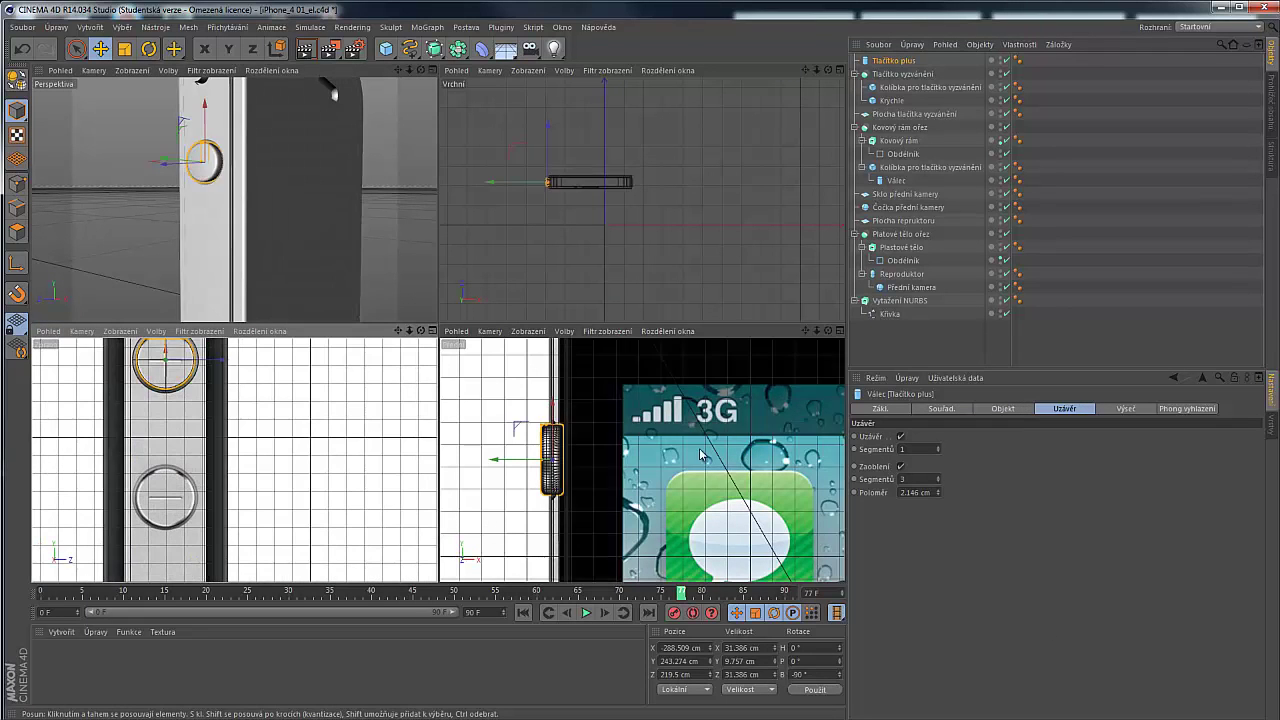
left_click(896, 180)
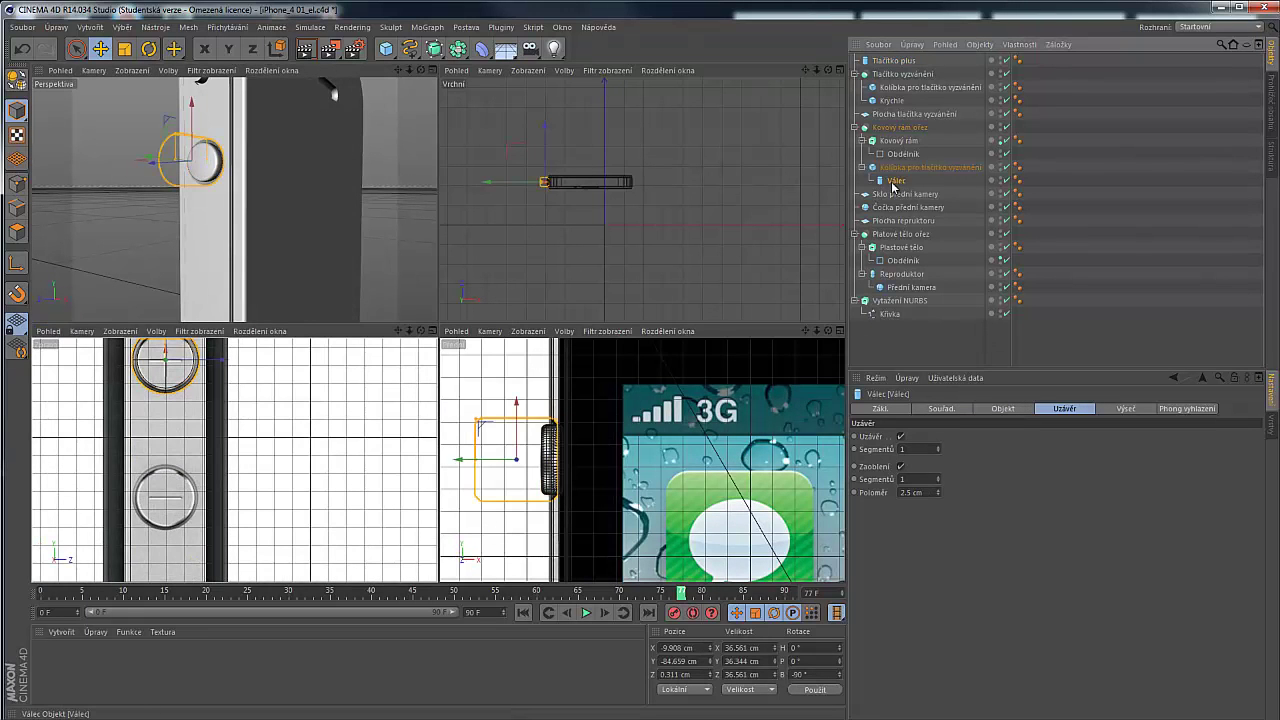
key("ctrl+c")
key("ctrl+v")
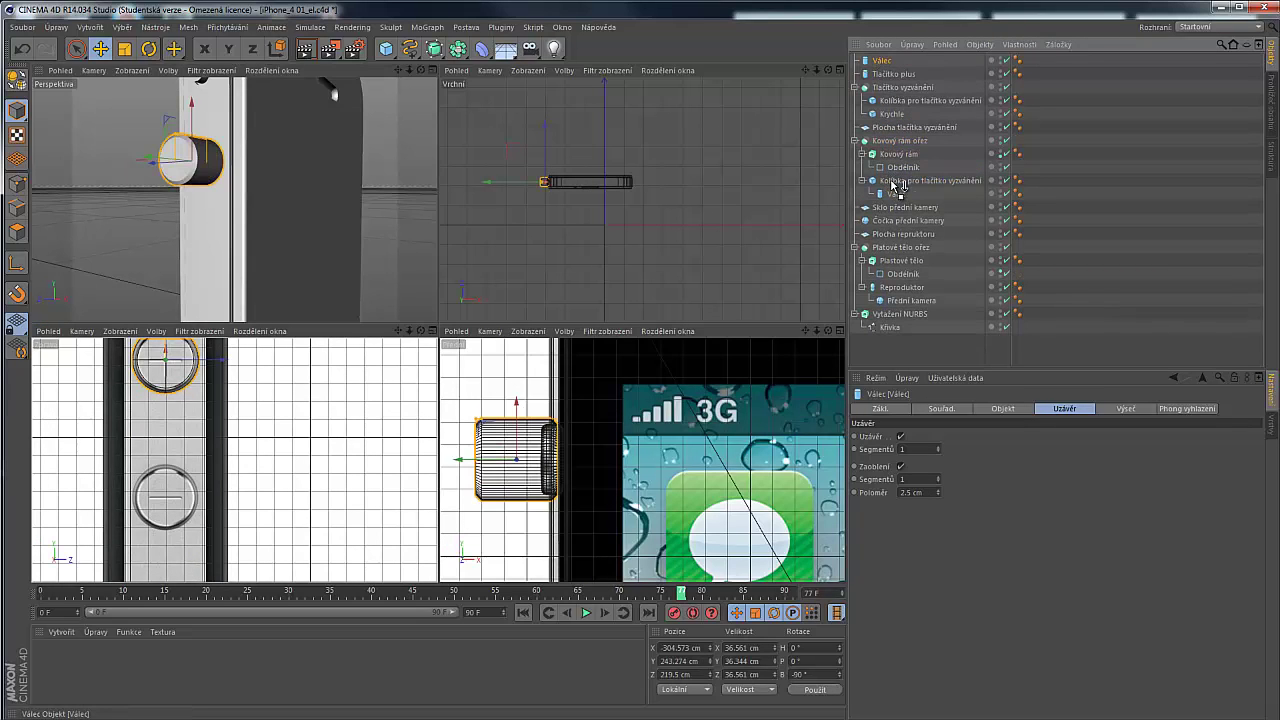
left_click_drag(893, 185, 900, 185)
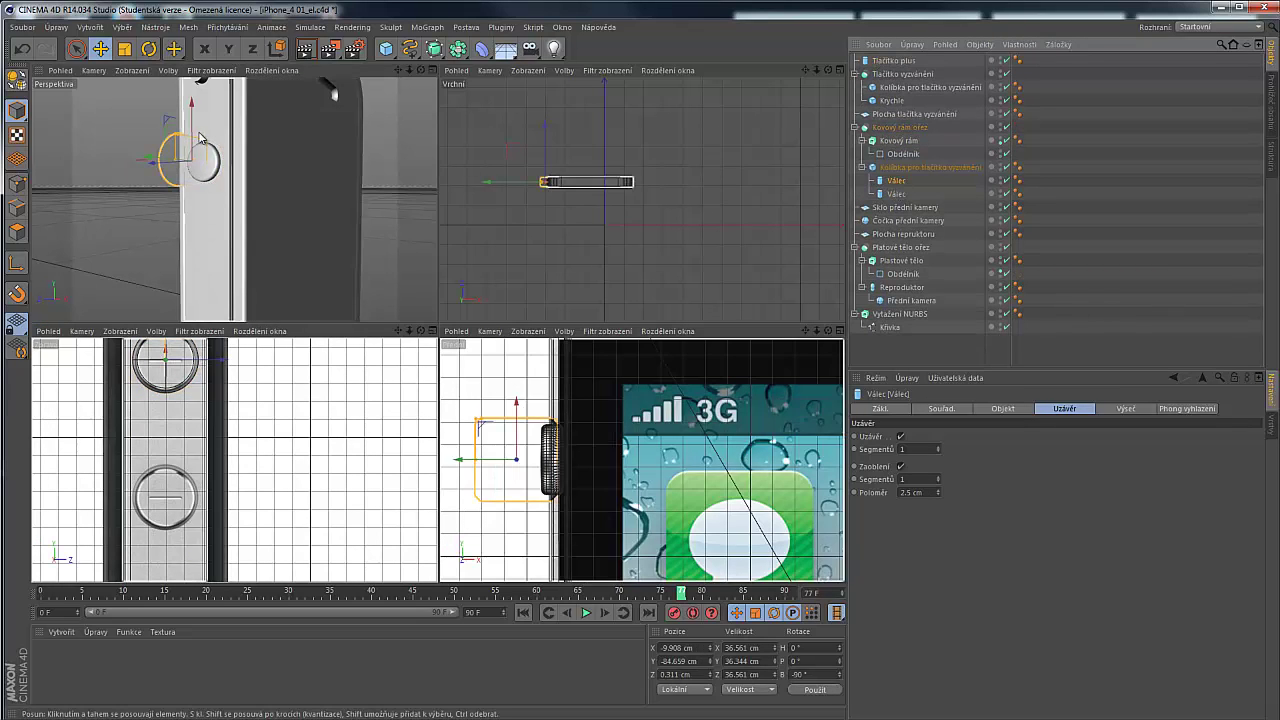
Move the copied recess cylinder down onto the reference photo's minus button, to a local Y position of about -160.97 cm
left_click_drag(190, 196, 186, 226)
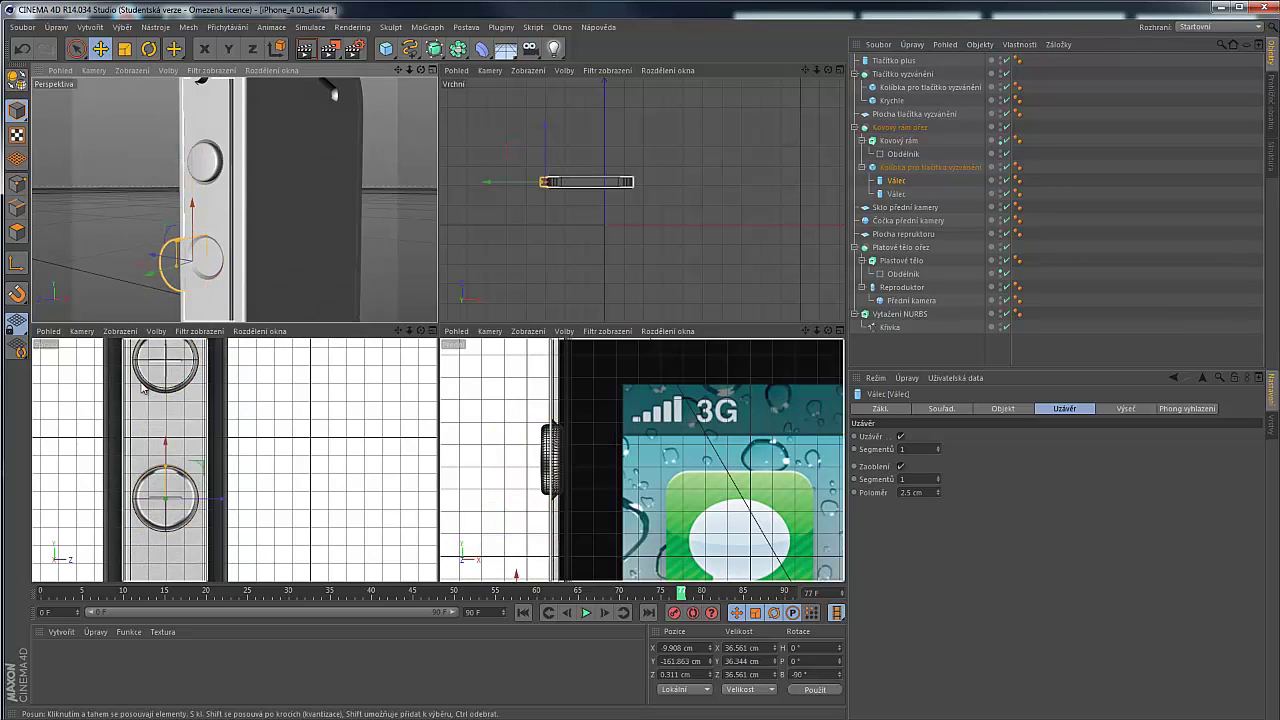
scroll(168, 458, "up", 8)
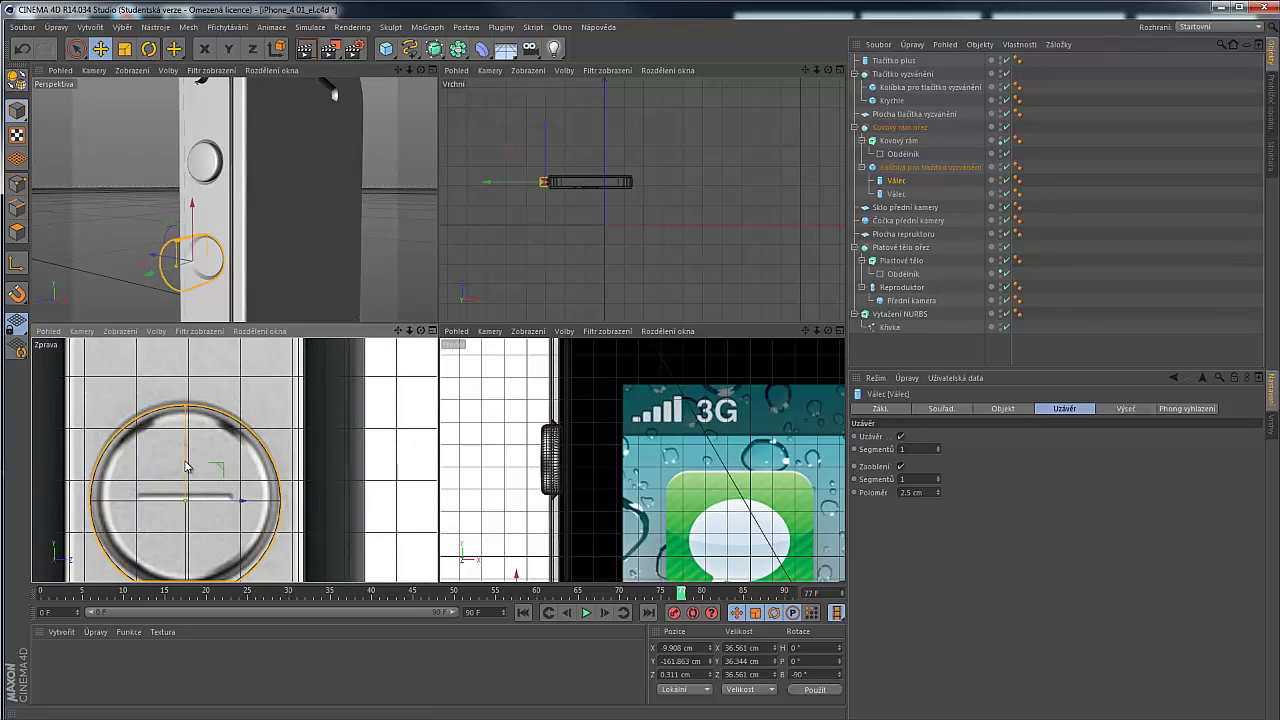
left_click_drag(185, 463, 185, 462)
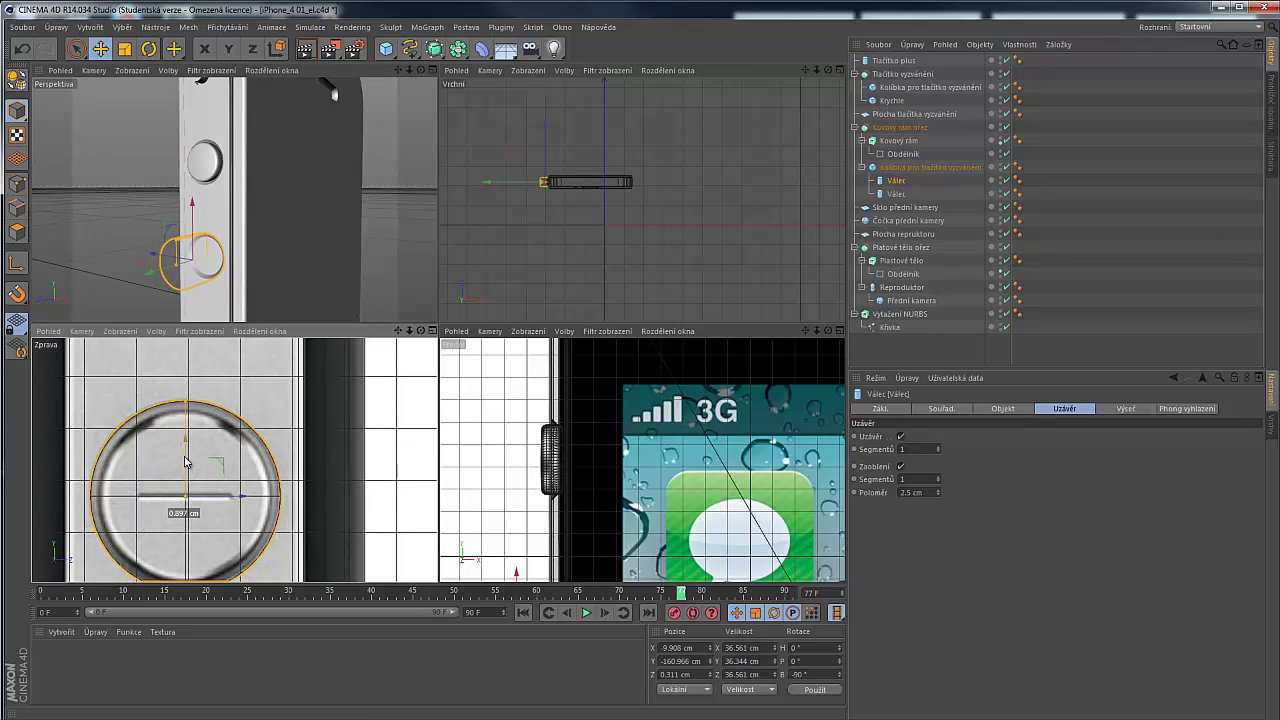
scroll(185, 462, "down", 2)
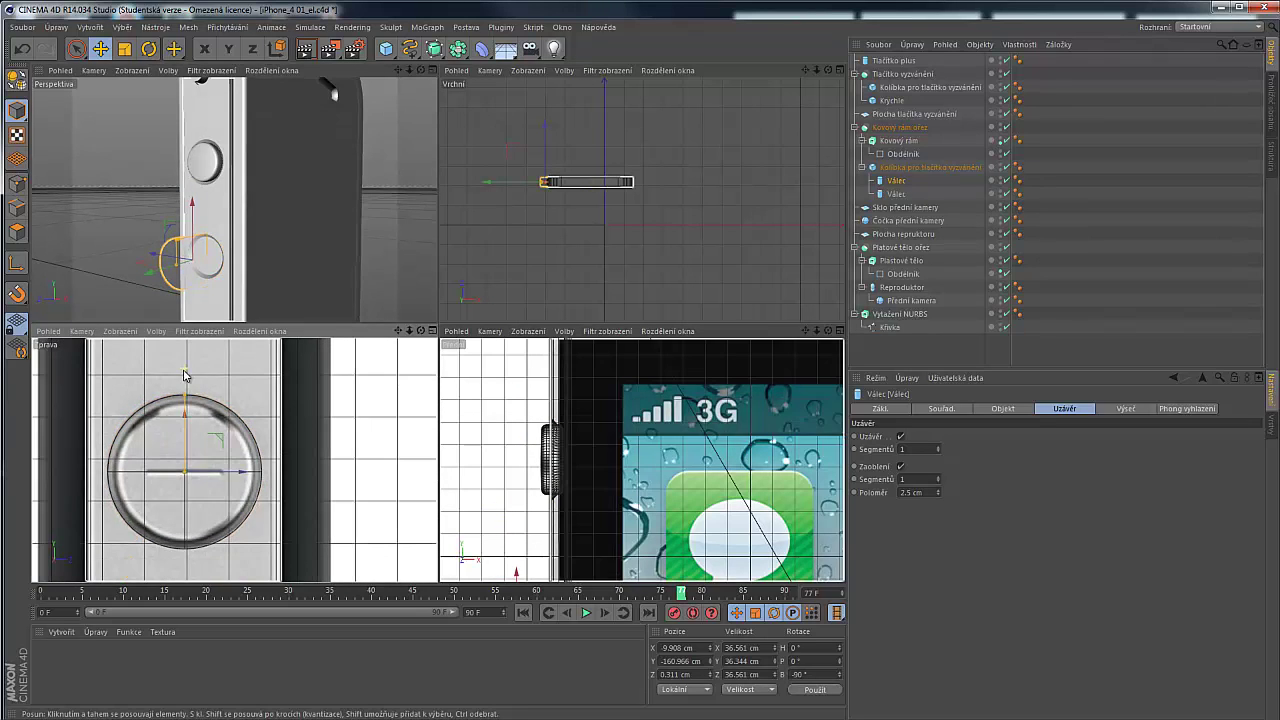
Duplicate the plus button and move the copy down into the minus recess, to a Y position of about 166.8 cm
left_click(889, 62)
key("ctrl+c")
key("ctrl+v")
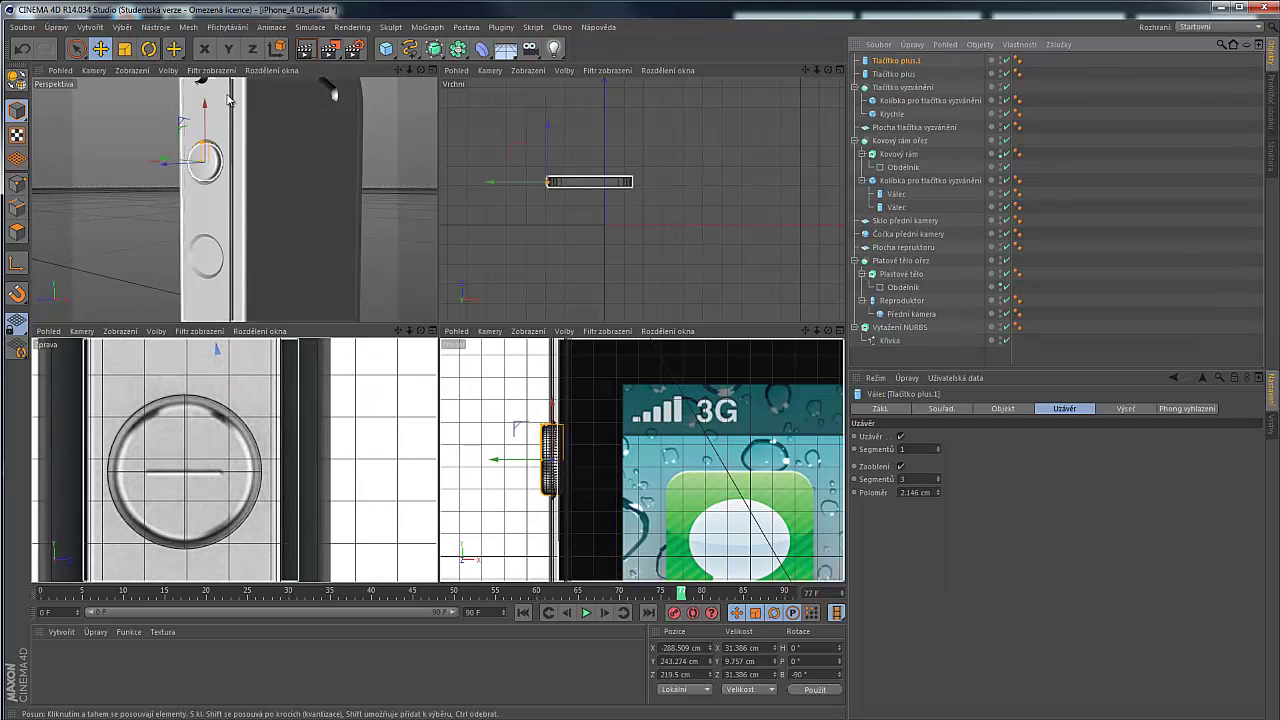
left_click_drag(204, 122, 211, 217)
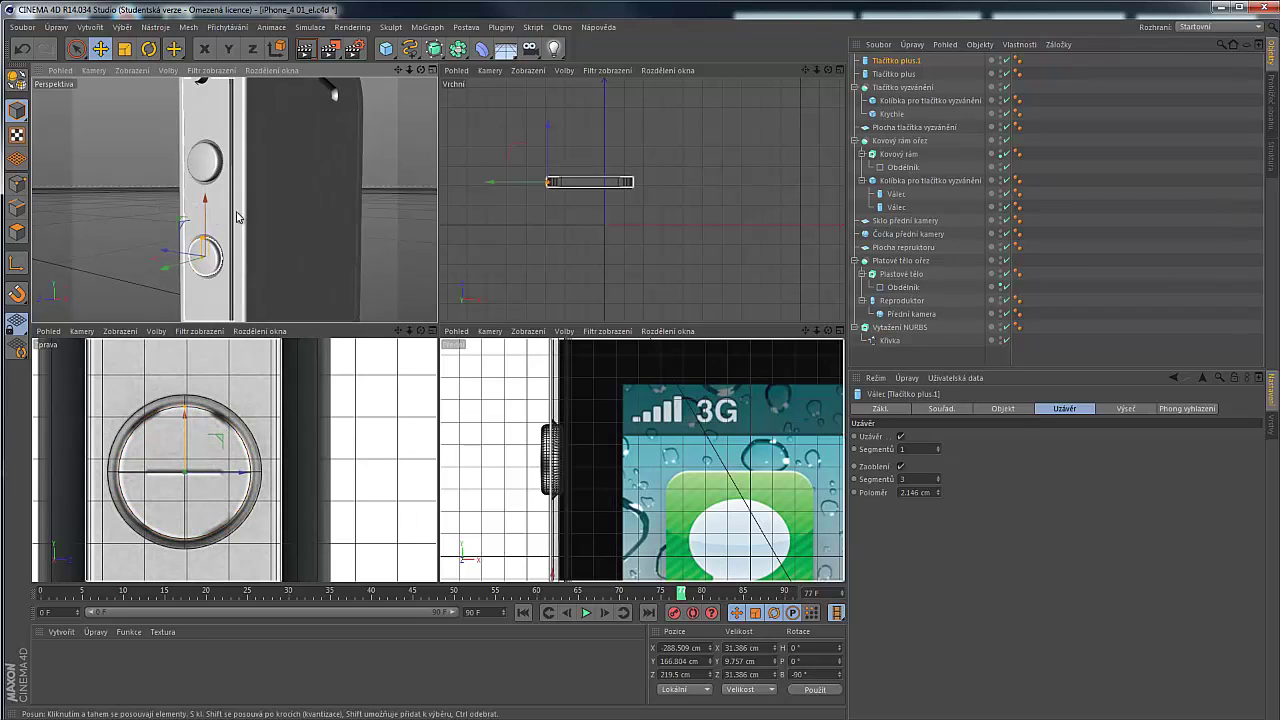
Rename the copied button as Tlačítko minus and deselect it
double_click(884, 61)
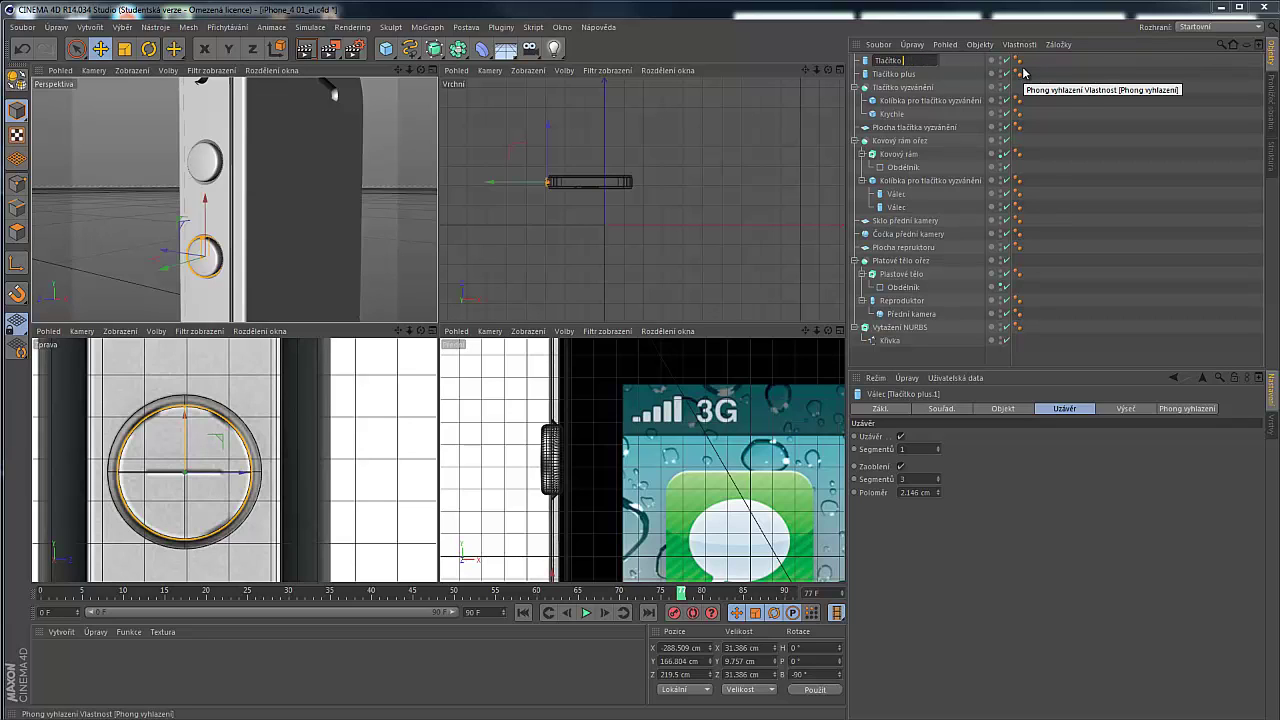
type("minus")
key("Return")
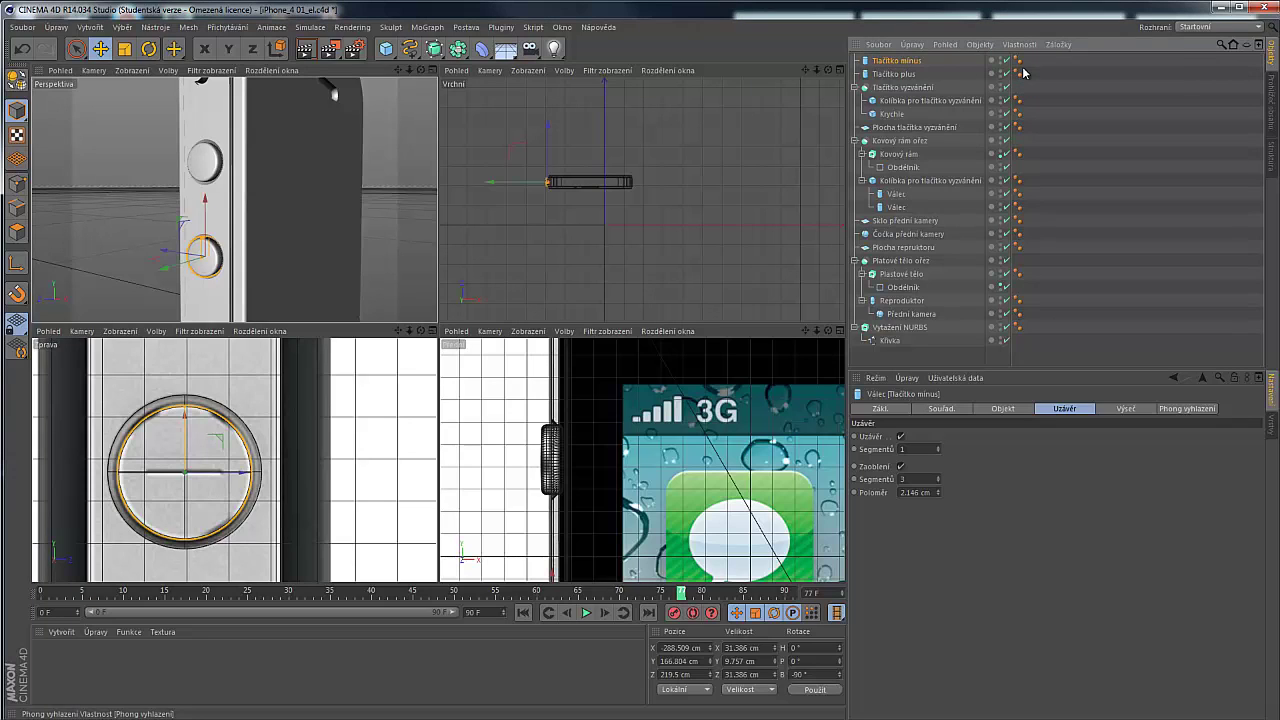
left_click(293, 225)
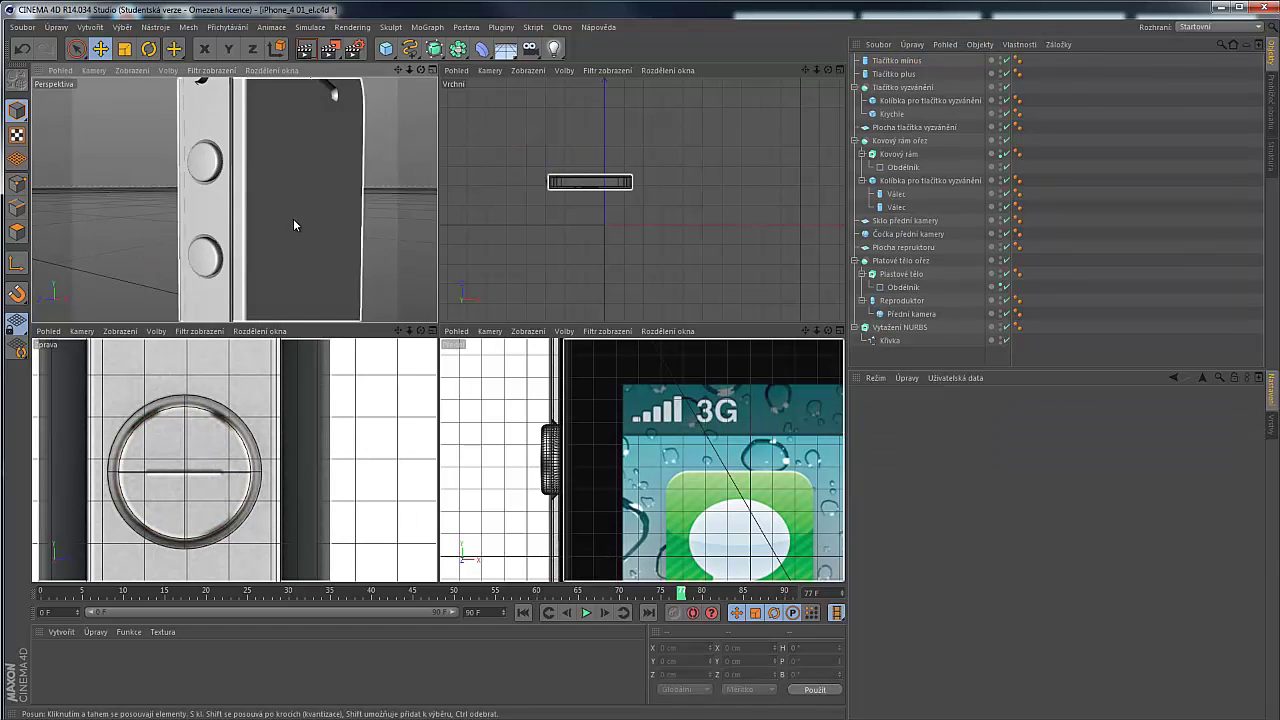
Inspect both volume buttons up close, from the front and from an angle, and in a view of the whole phone
left_click_drag(293, 220, 320, 209, "alt")
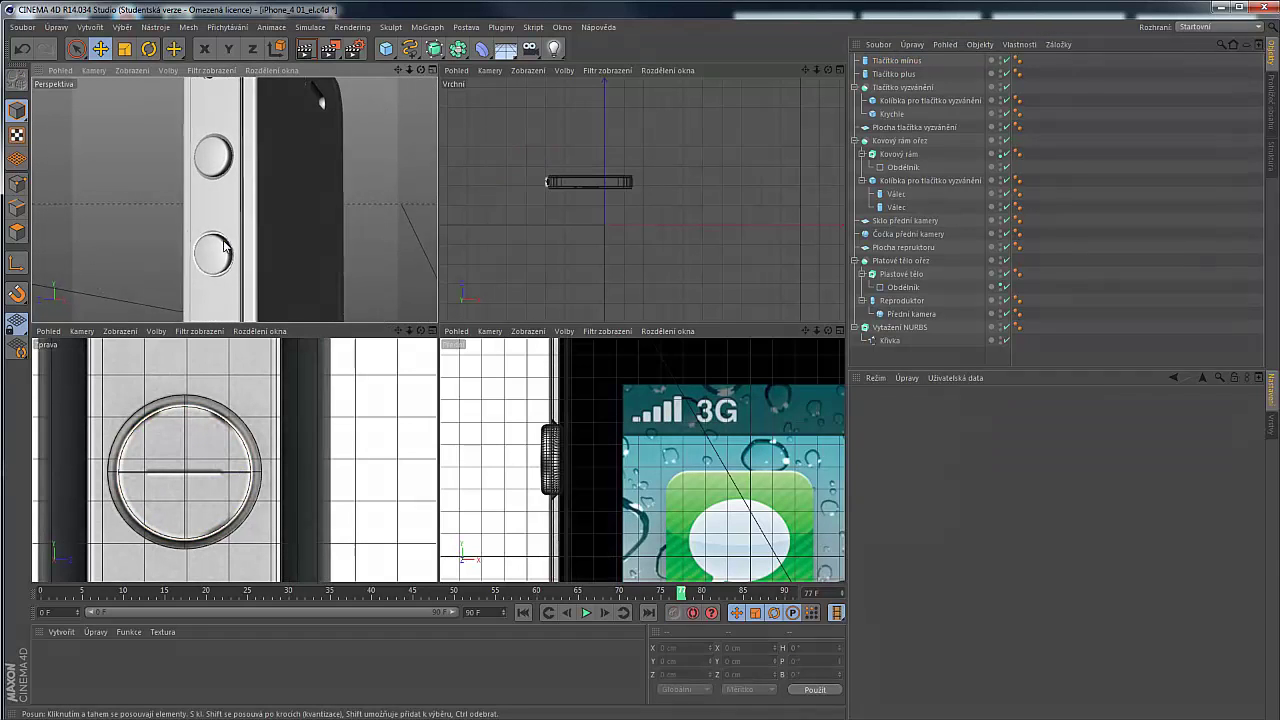
left_click_drag(224, 245, 209, 166, "alt")
scroll(216, 162, "up", 3)
scroll(201, 194, "up", 3)
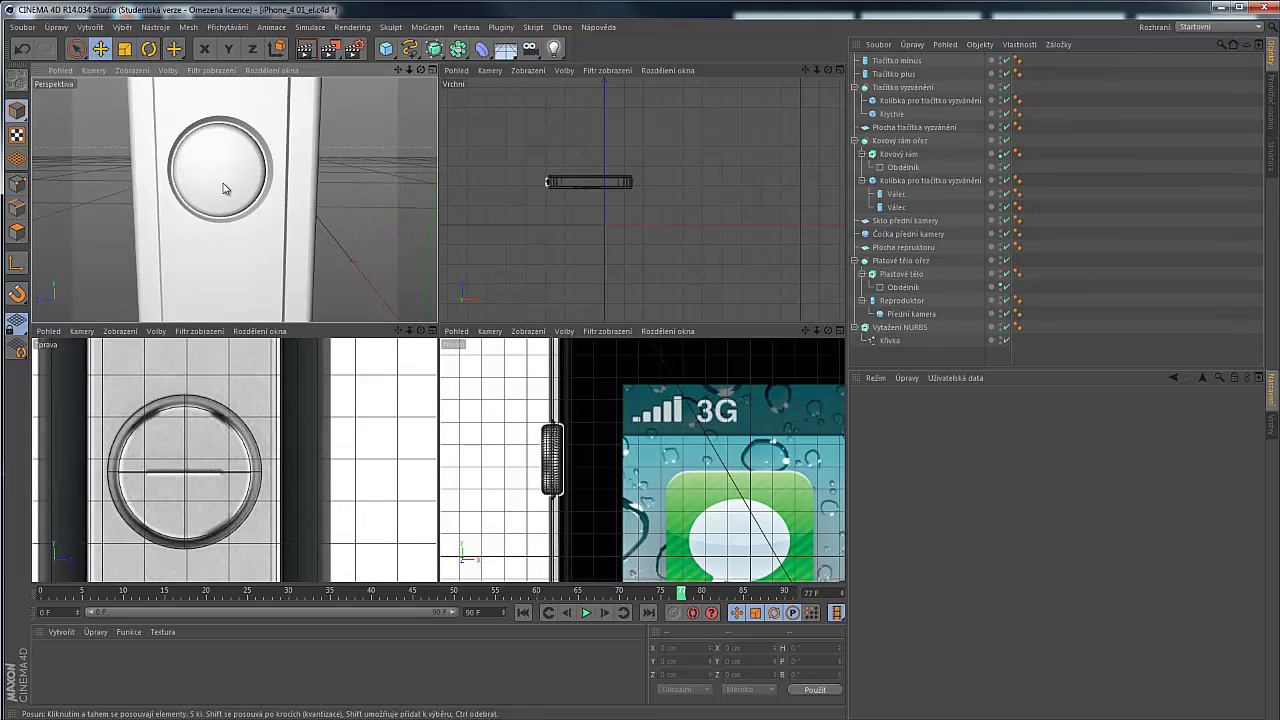
left_click_drag(305, 156, 162, 175, "alt")
scroll(310, 160, "down", 5)
scroll(171, 175, "down", 5)
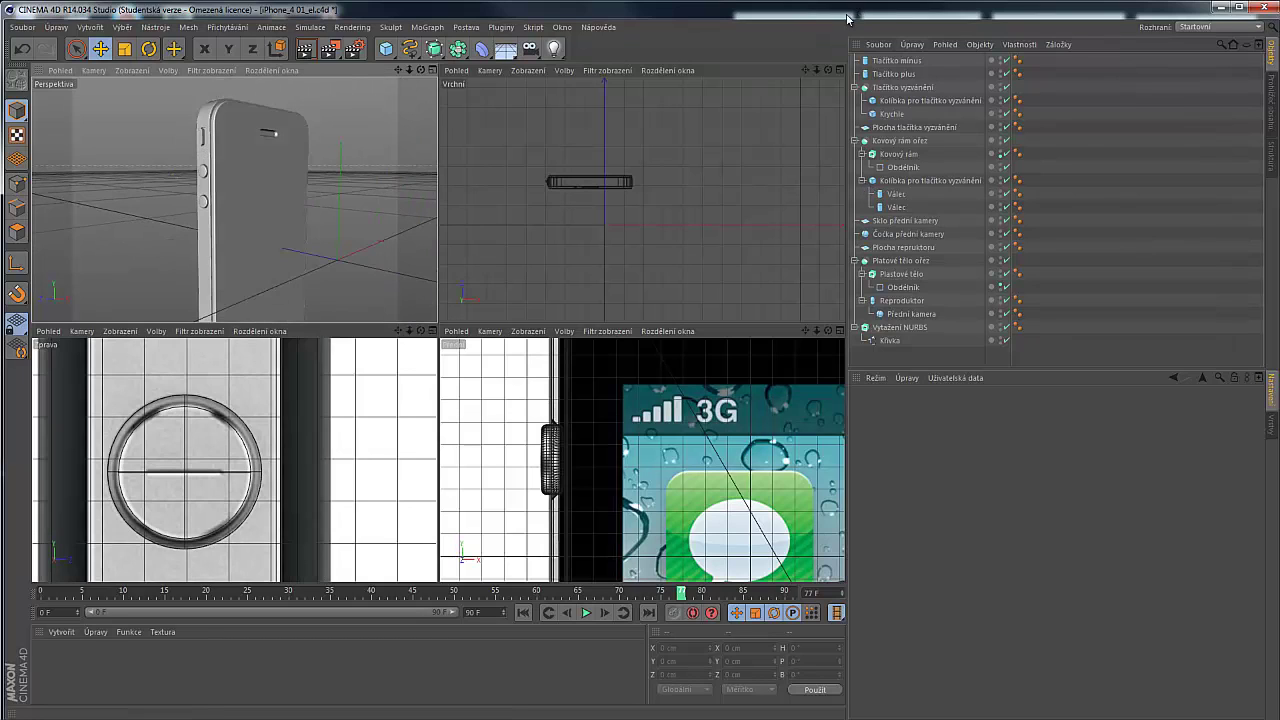
Add a cube and shrink it to about 61.8 × 21.3 × 35.9 cm, placing it within the phone's thickness
left_click(385, 51)
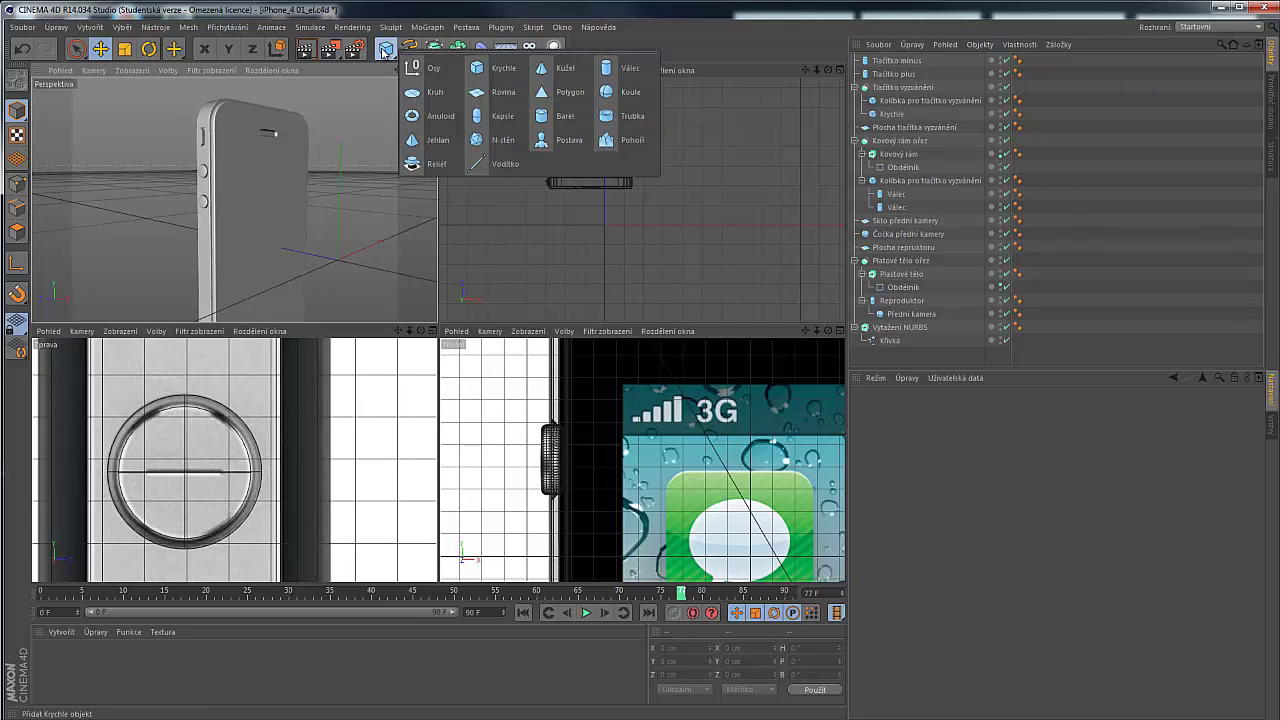
left_click(498, 74)
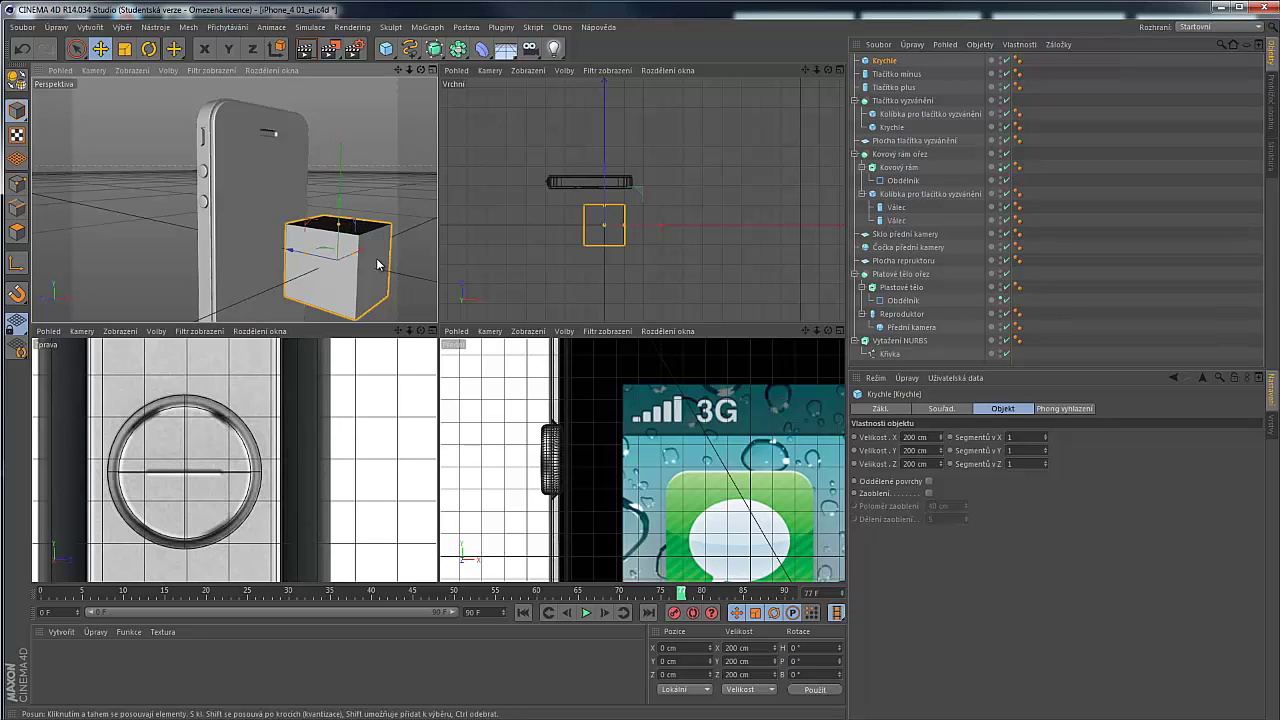
left_click_drag(377, 264, 278, 311, "alt")
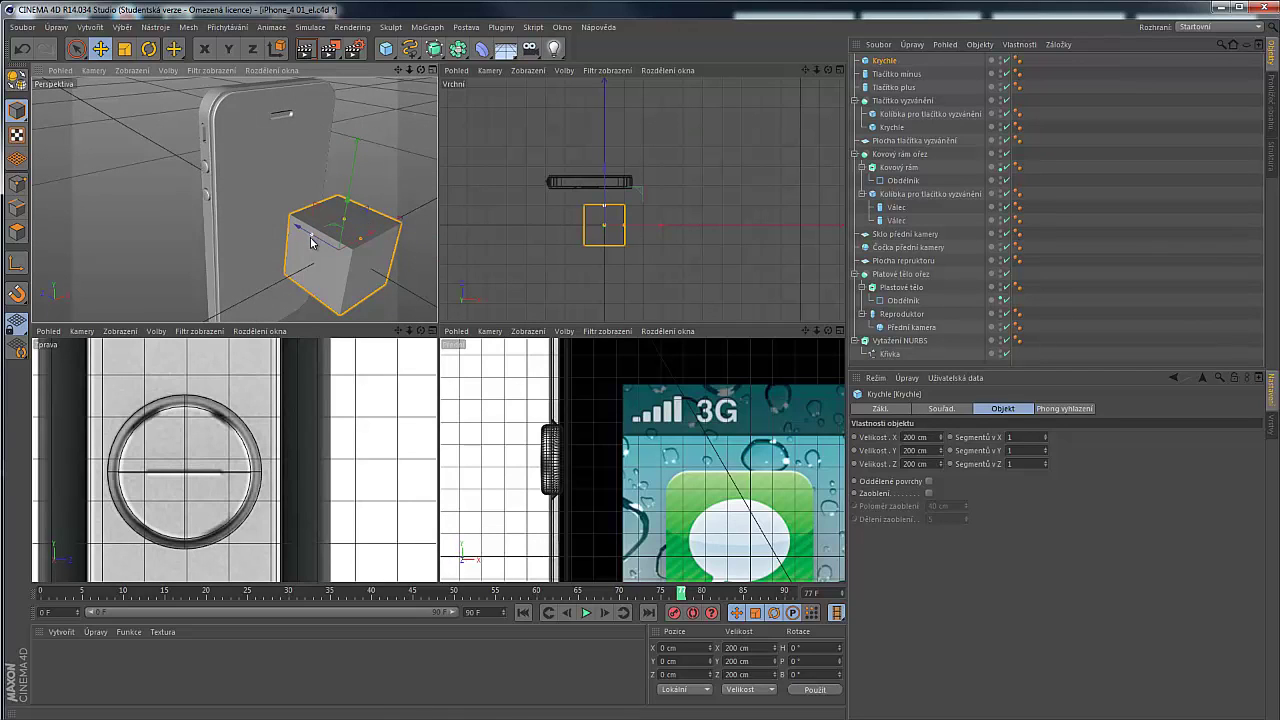
left_click_drag(358, 242, 339, 230)
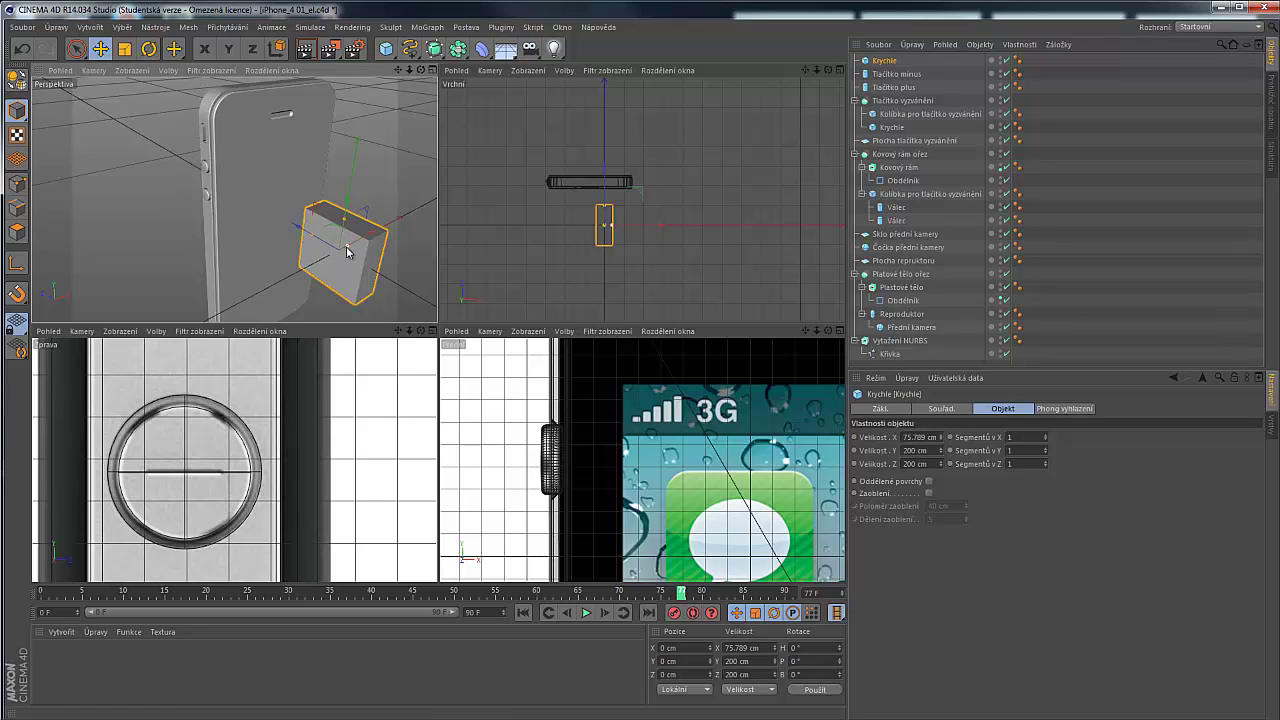
left_click_drag(346, 242, 206, 230)
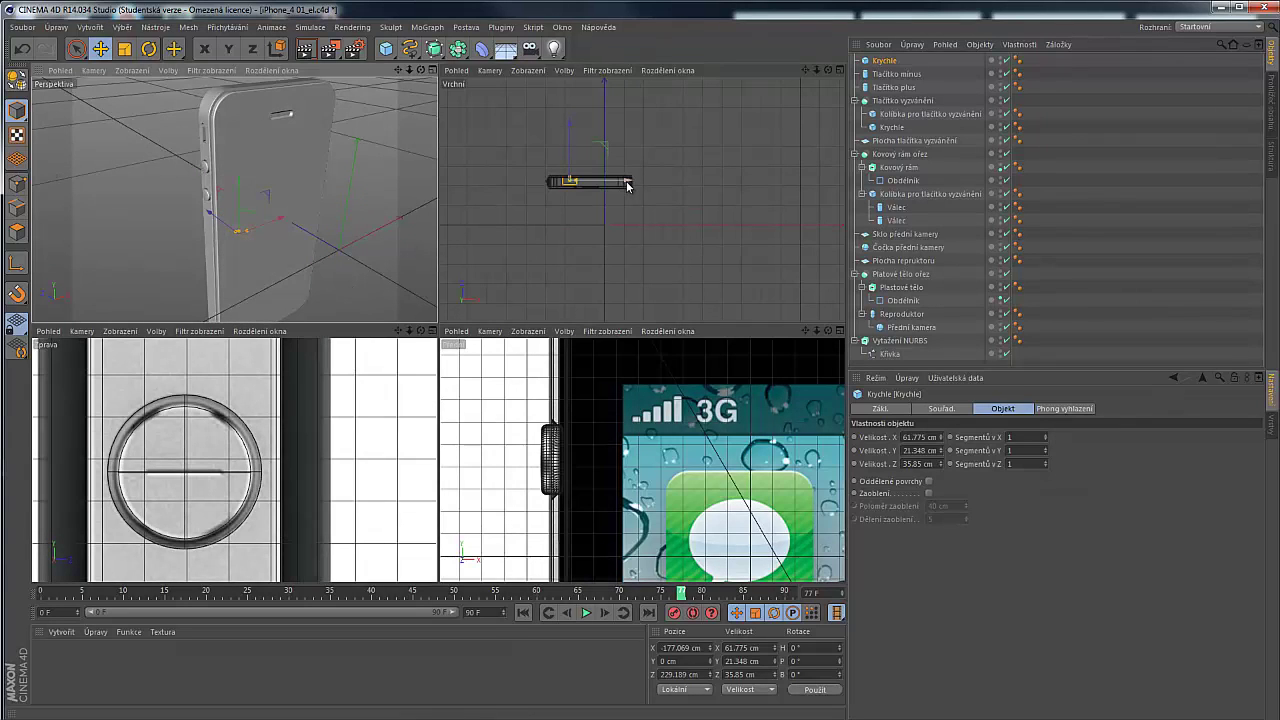
Move the small cube to the phone's side at the minus button, to about X -299.5 cm and Y 166.8 cm
left_click_drag(628, 186, 599, 182)
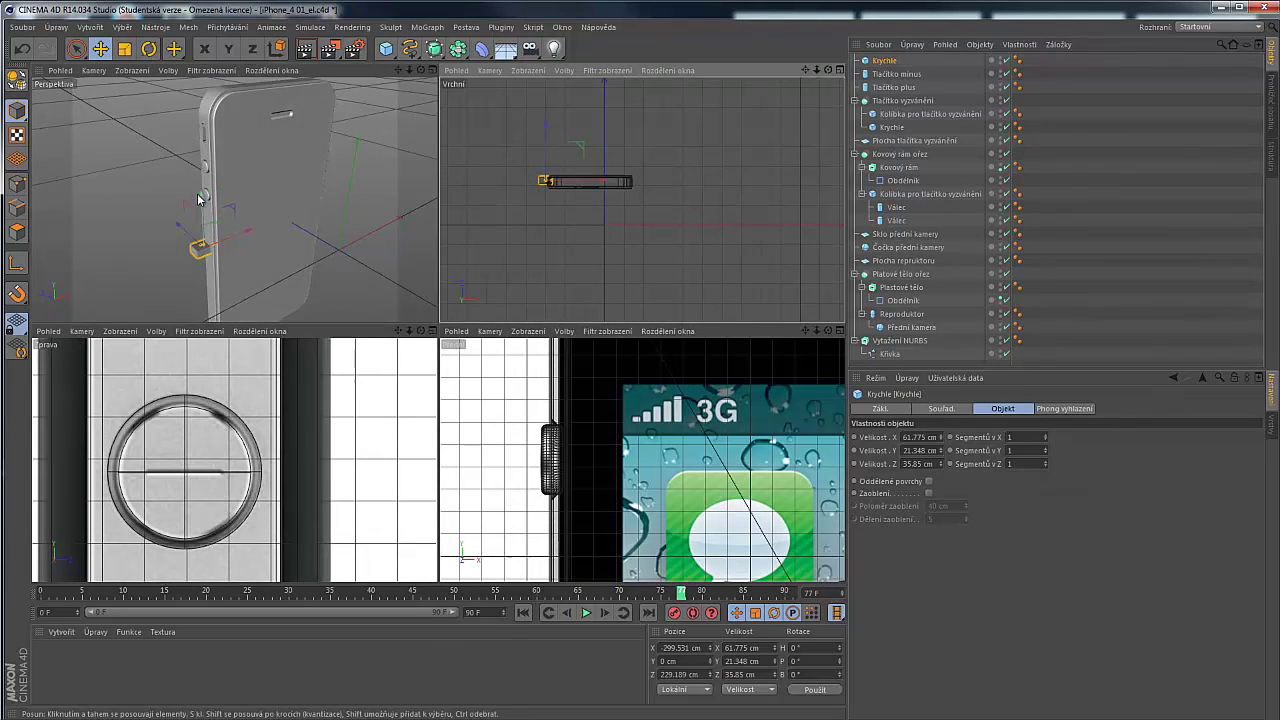
left_click_drag(206, 218, 203, 161)
scroll(188, 520, "up", 2)
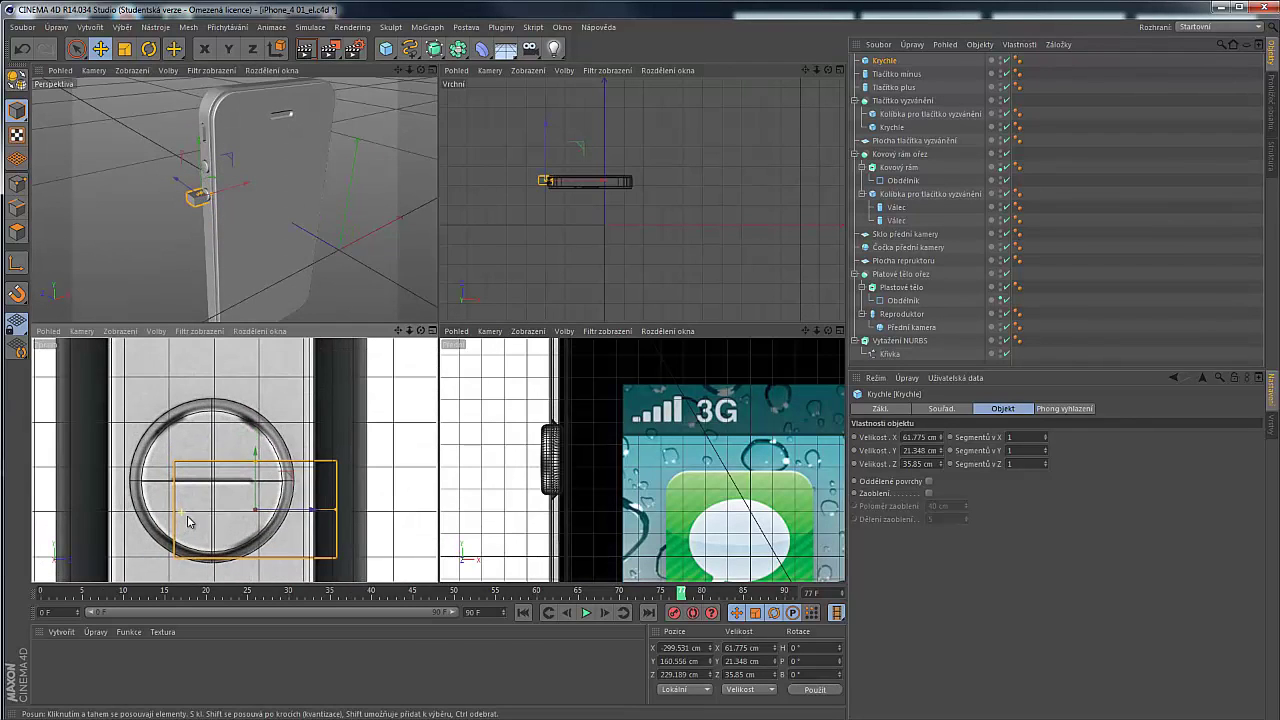
left_click_drag(258, 482, 256, 455)
Centre the cube on the minus button and reduce it to a bar about 1.84 cm high and 19.9 cm wide
left_click_drag(308, 490, 254, 487)
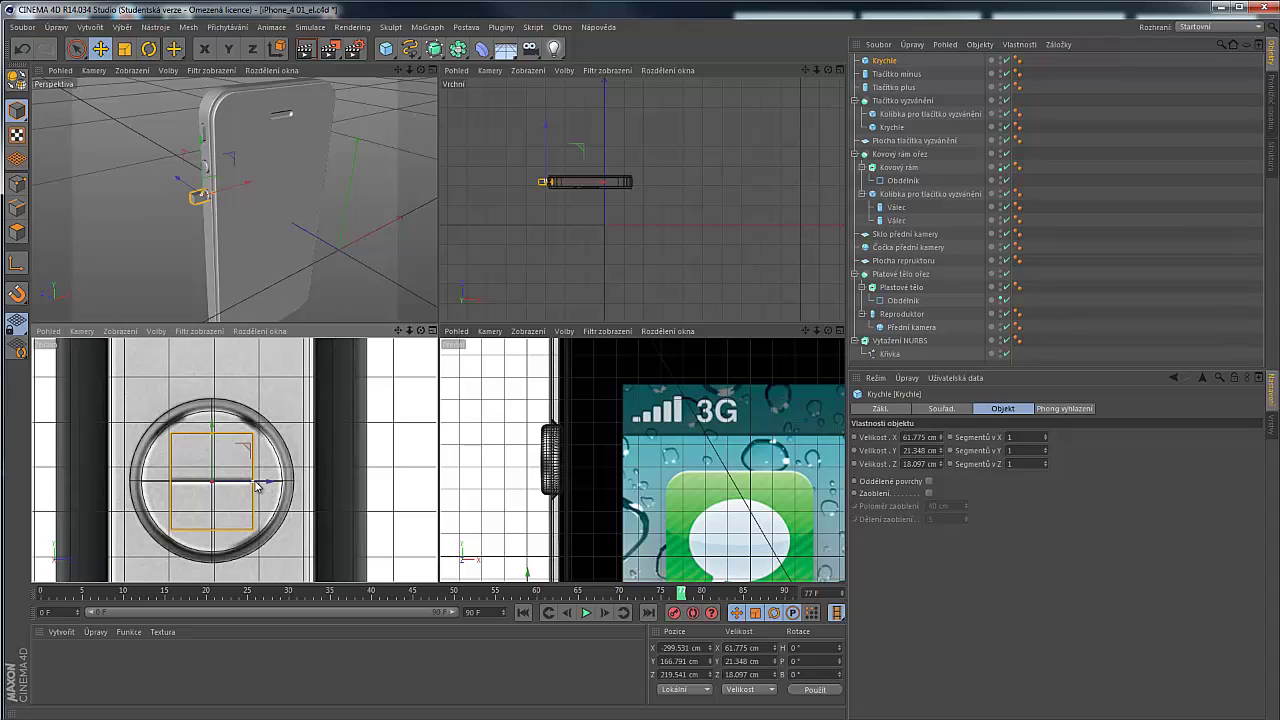
left_click_drag(257, 486, 261, 487)
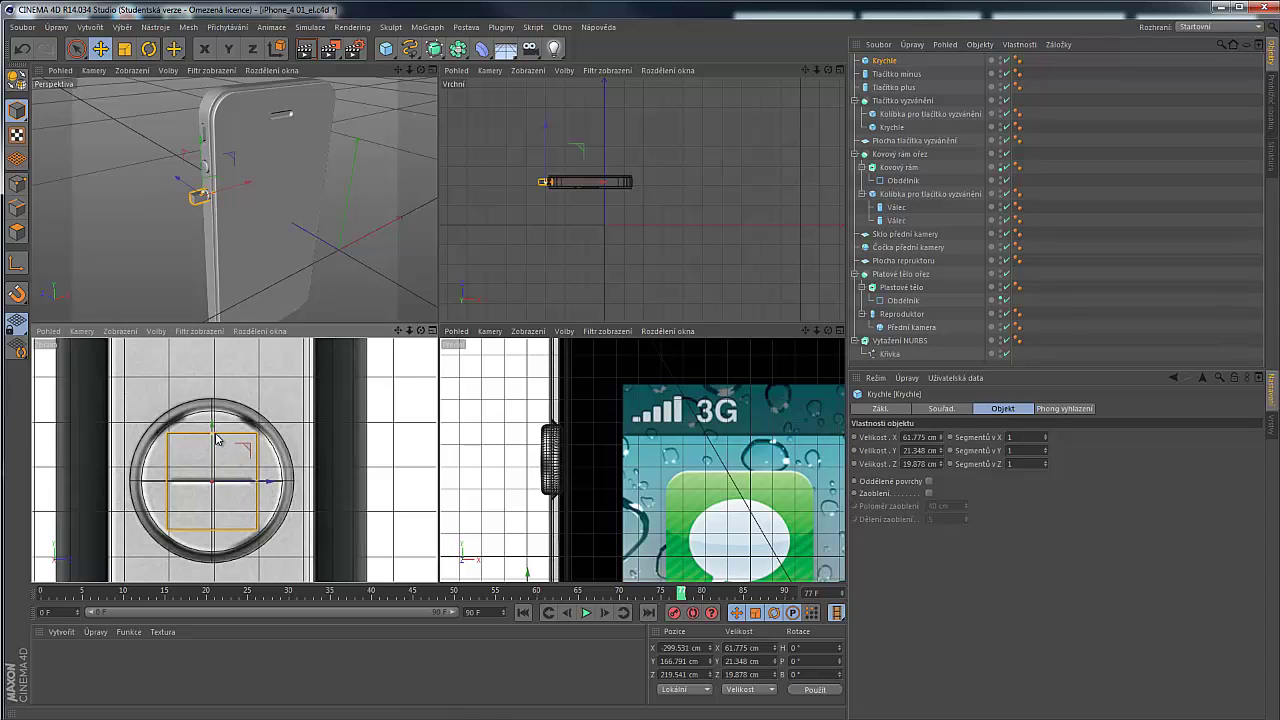
left_click_drag(214, 434, 213, 482)
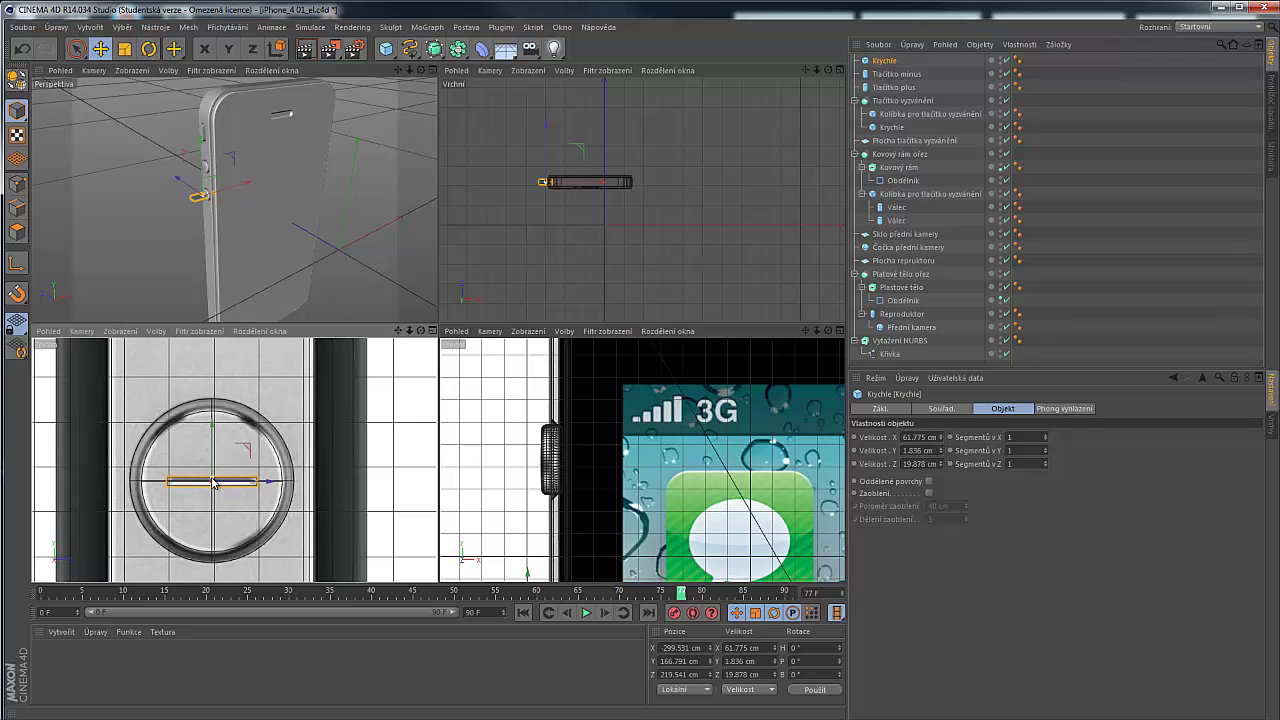
Fit the bar precisely over the photo's minus mark: Z size about 18.48 cm, position about Y 166.94 cm and Z 219.34 cm
scroll(199, 491, "up", 5)
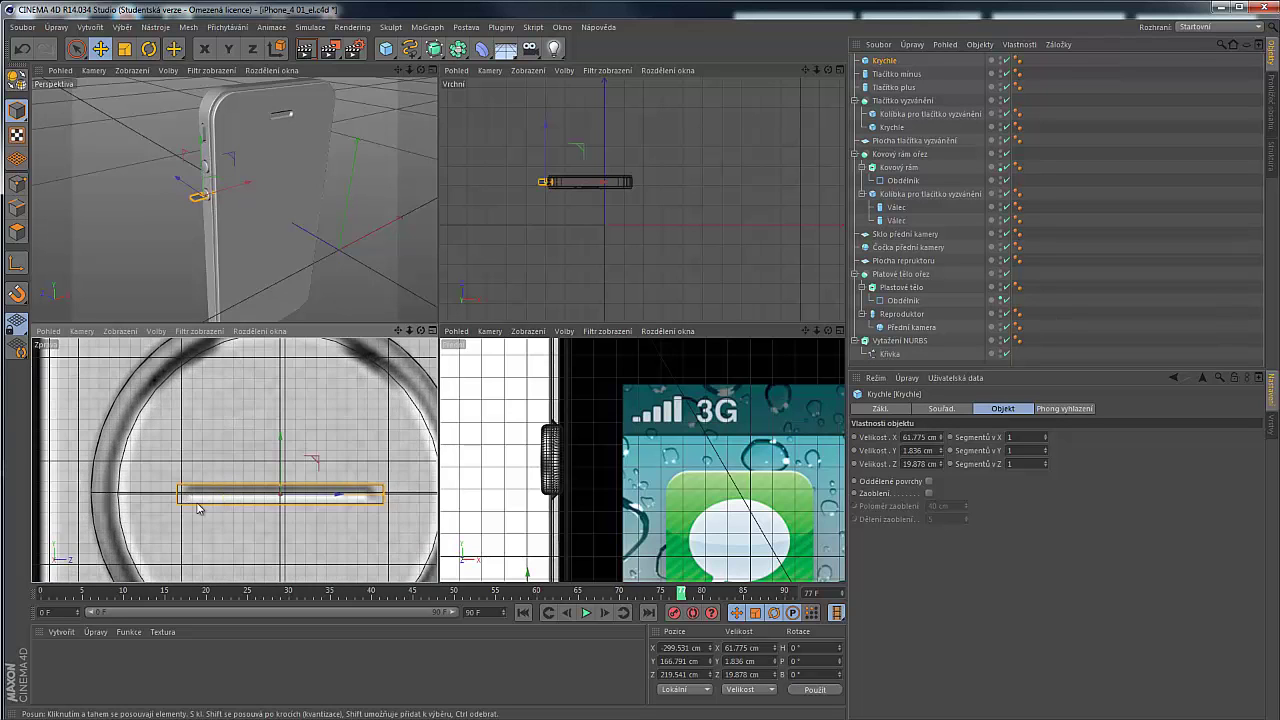
mouse_move(338, 484)
left_mouse_down("alt")
mouse_move(264, 439)
mouse_move(337, 474)
left_mouse_up("alt")
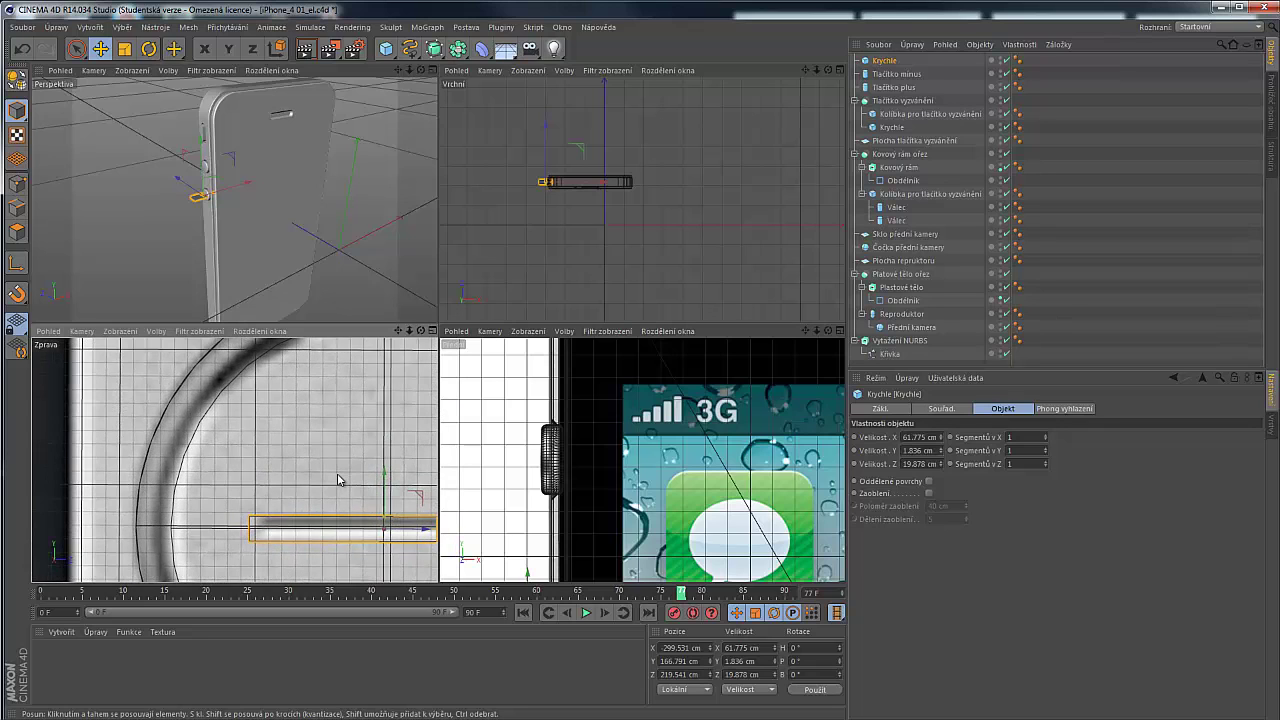
middle_click_drag(337, 474, 214, 390, "alt")
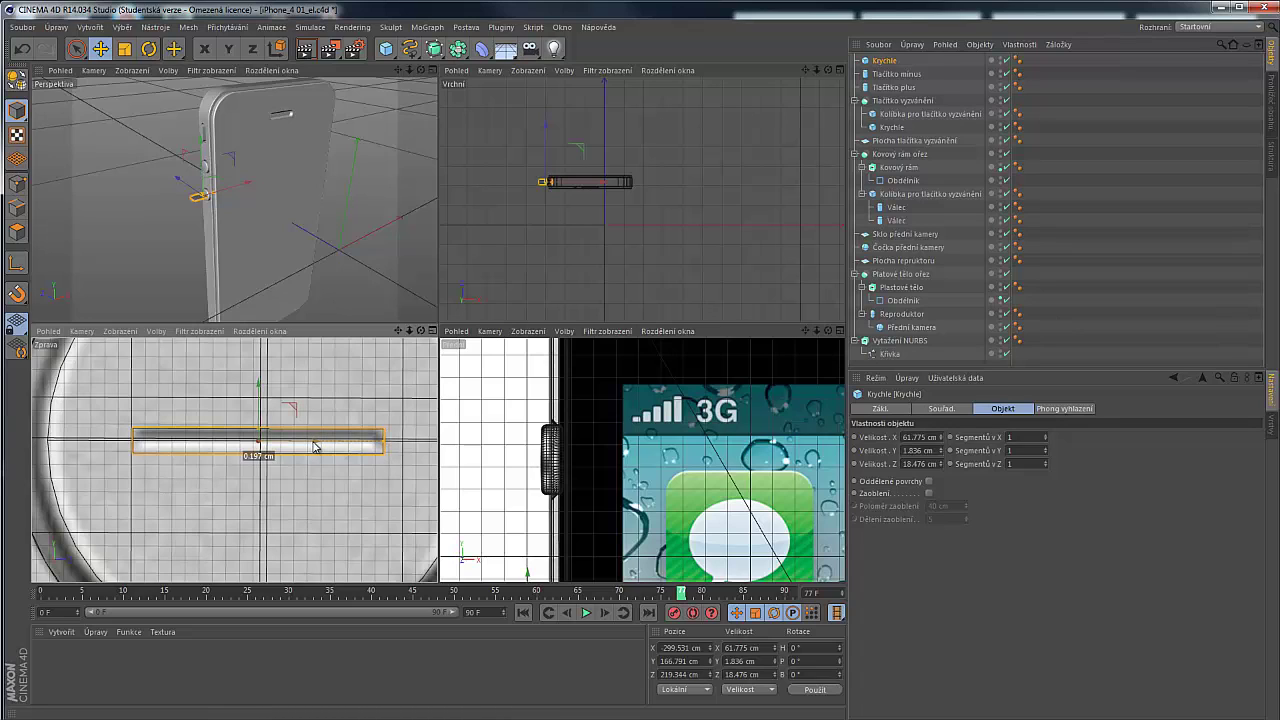
left_click_drag(313, 446, 310, 447)
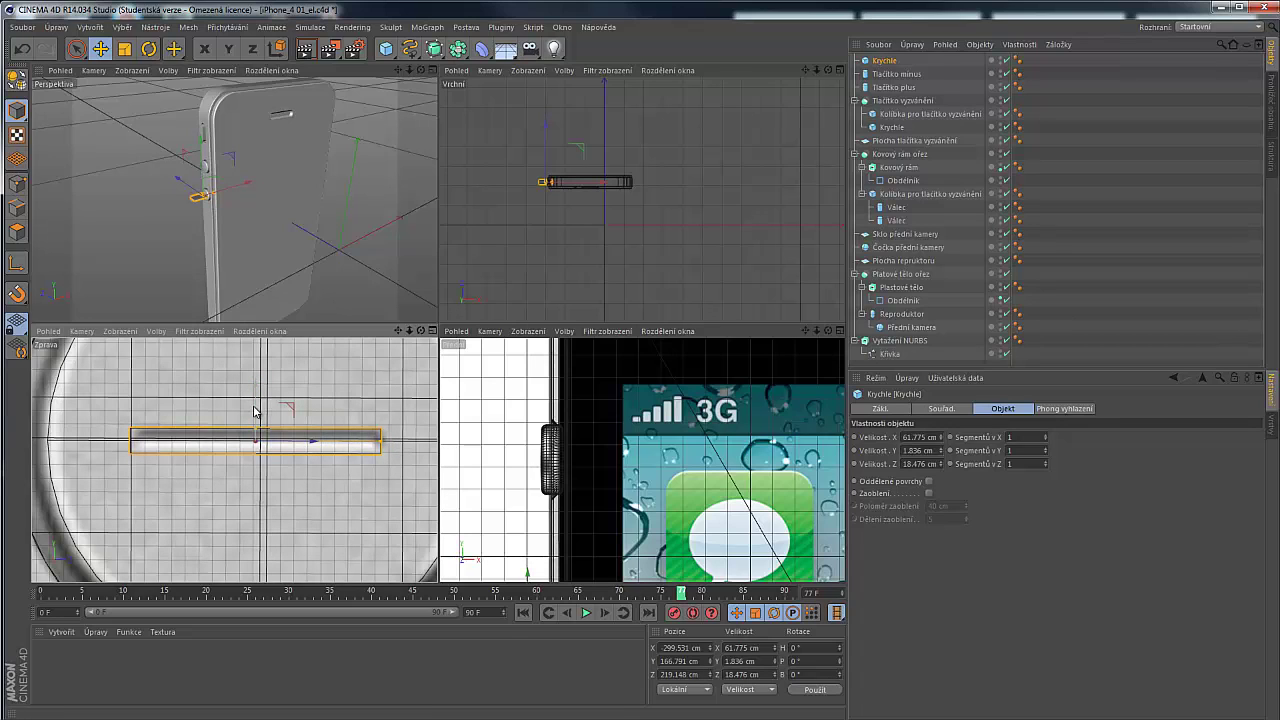
left_click_drag(256, 414, 254, 408)
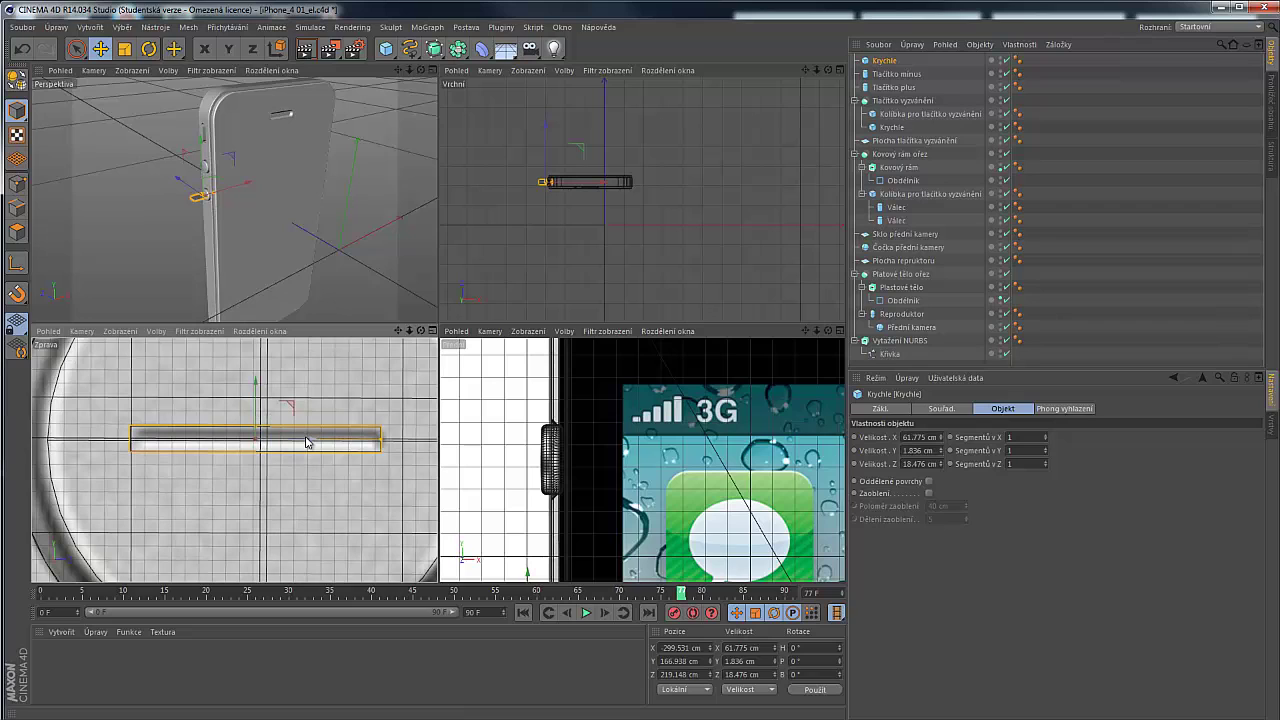
left_click_drag(309, 443, 310, 443)
scroll(310, 445, "up", 1)
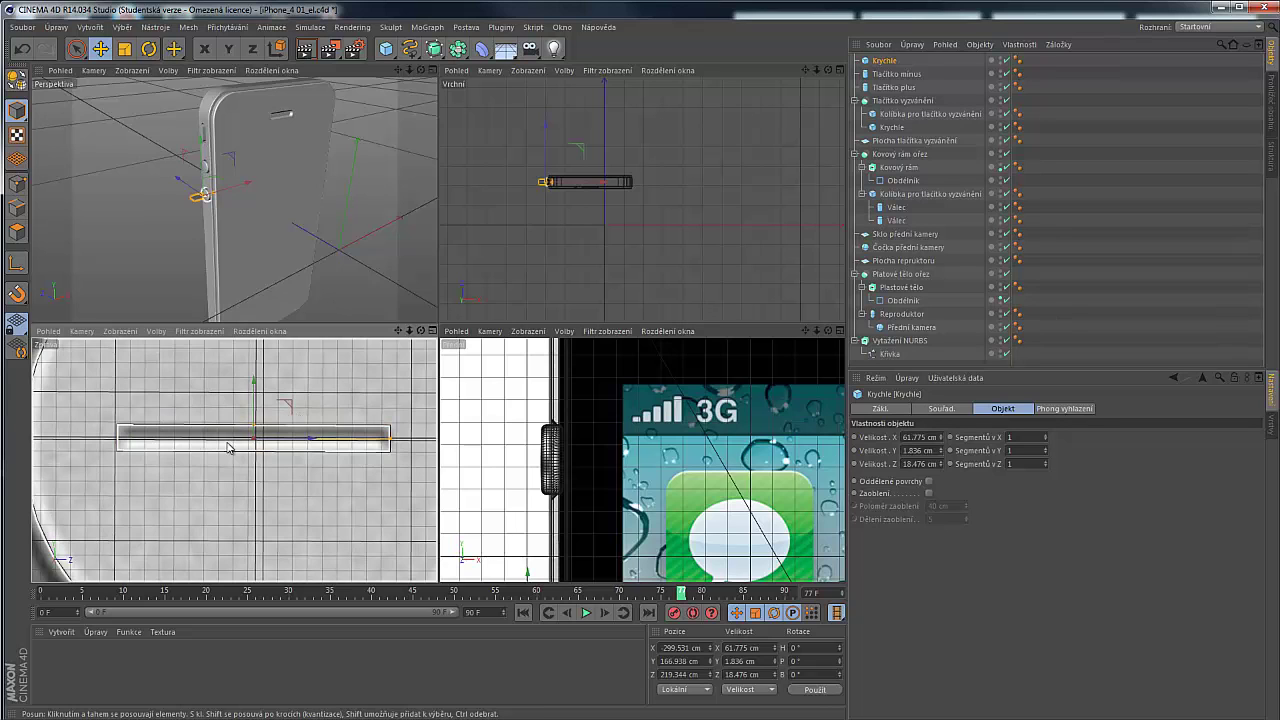
Duplicate the minus bar and move the copy up to the plus button, to a Y position of about 243.15 cm
scroll(211, 229, "up", 4)
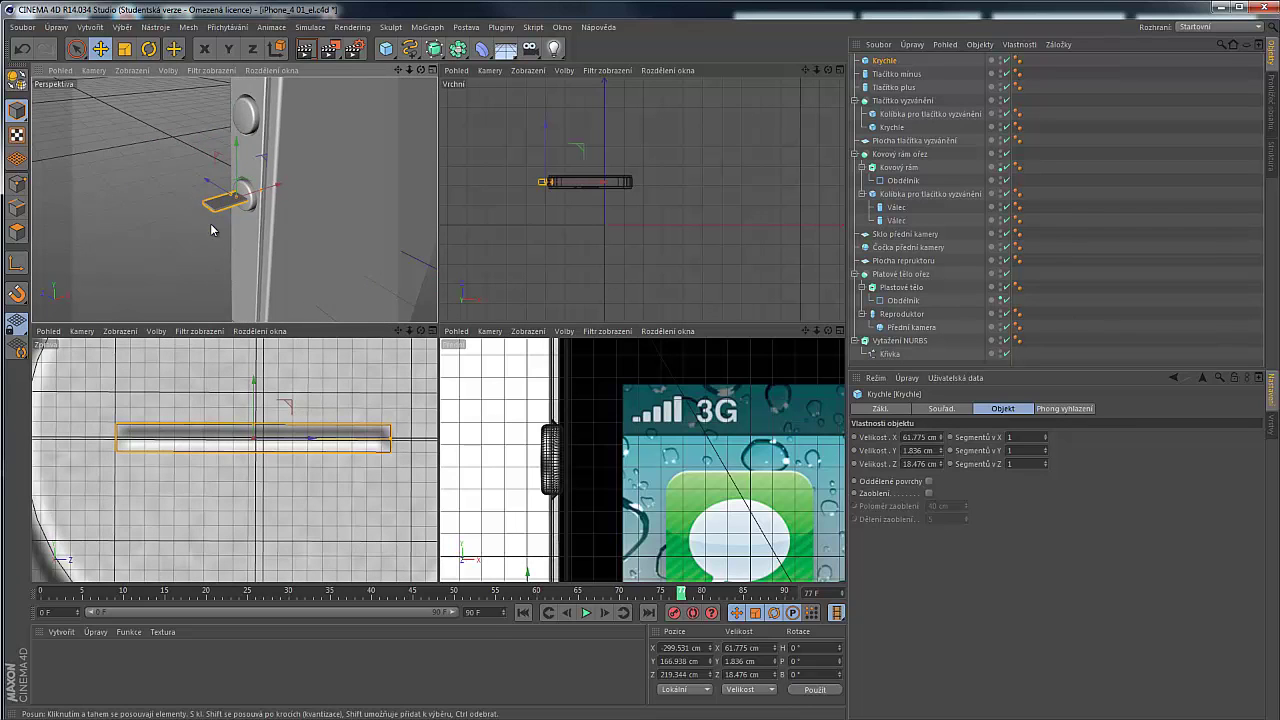
scroll(211, 229, "up", 5)
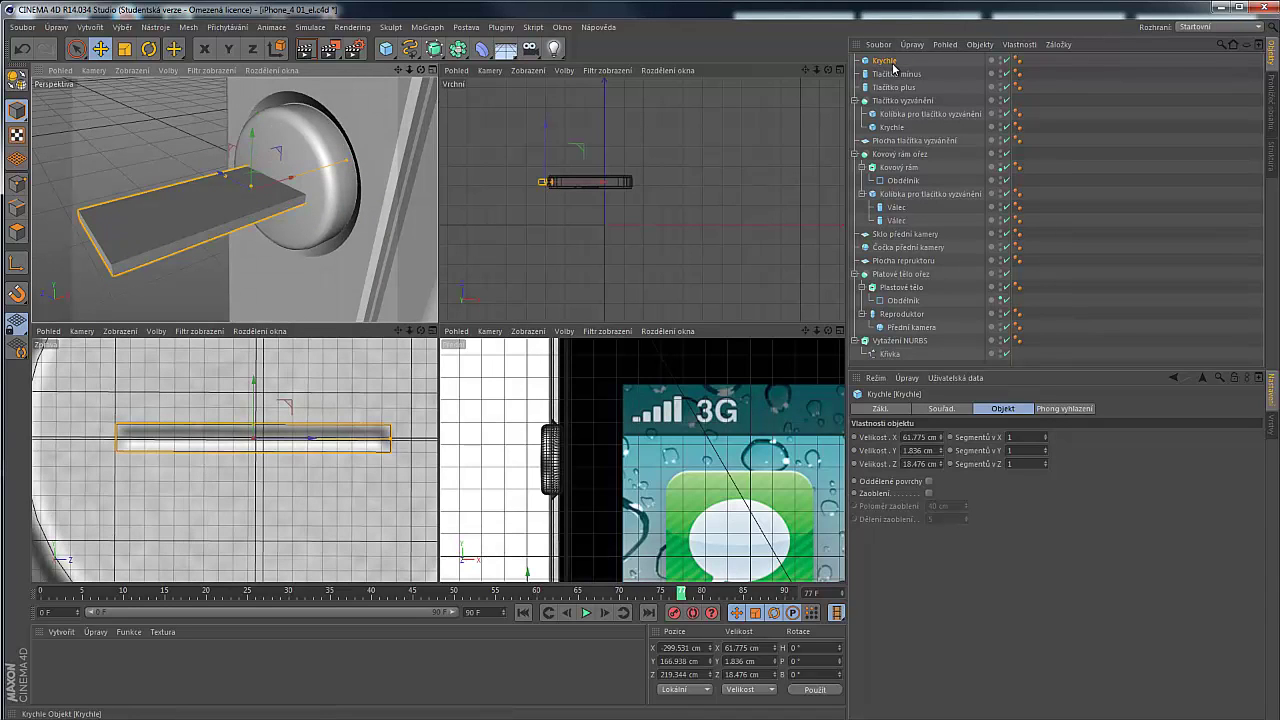
key("ctrl+c")
key("ctrl+v")
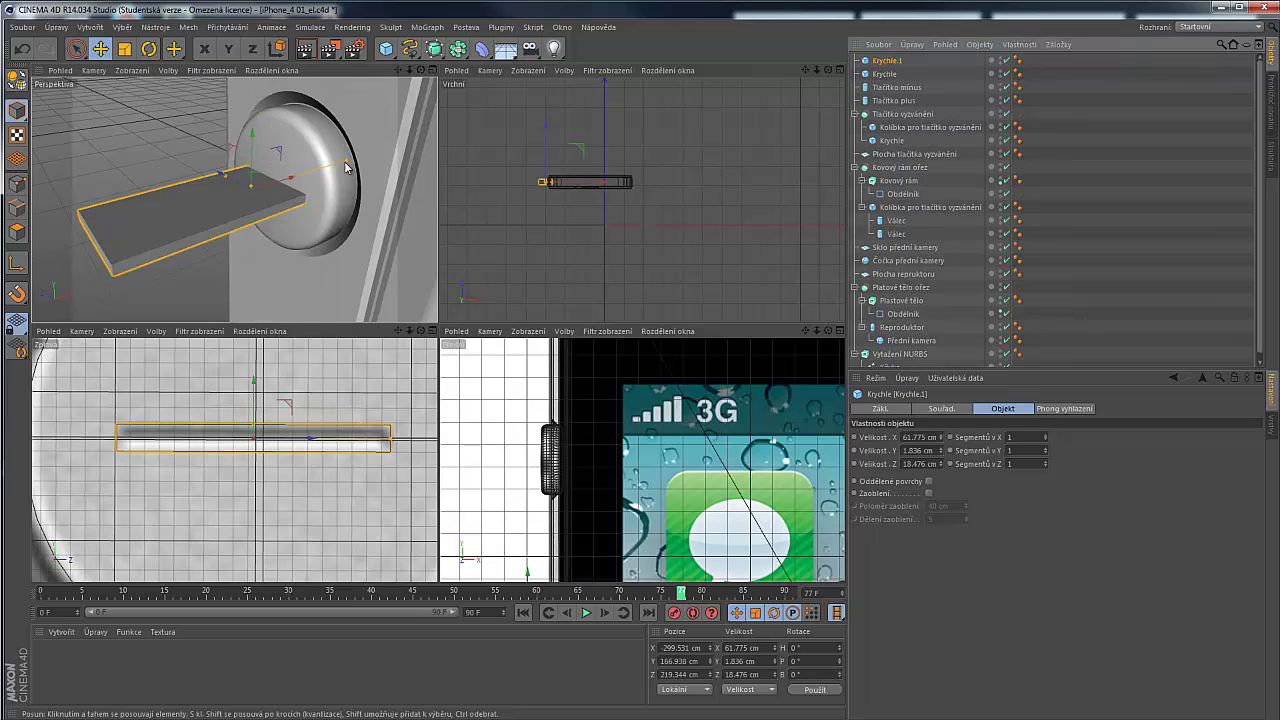
scroll(248, 245, "down", 4)
scroll(248, 245, "down", 3)
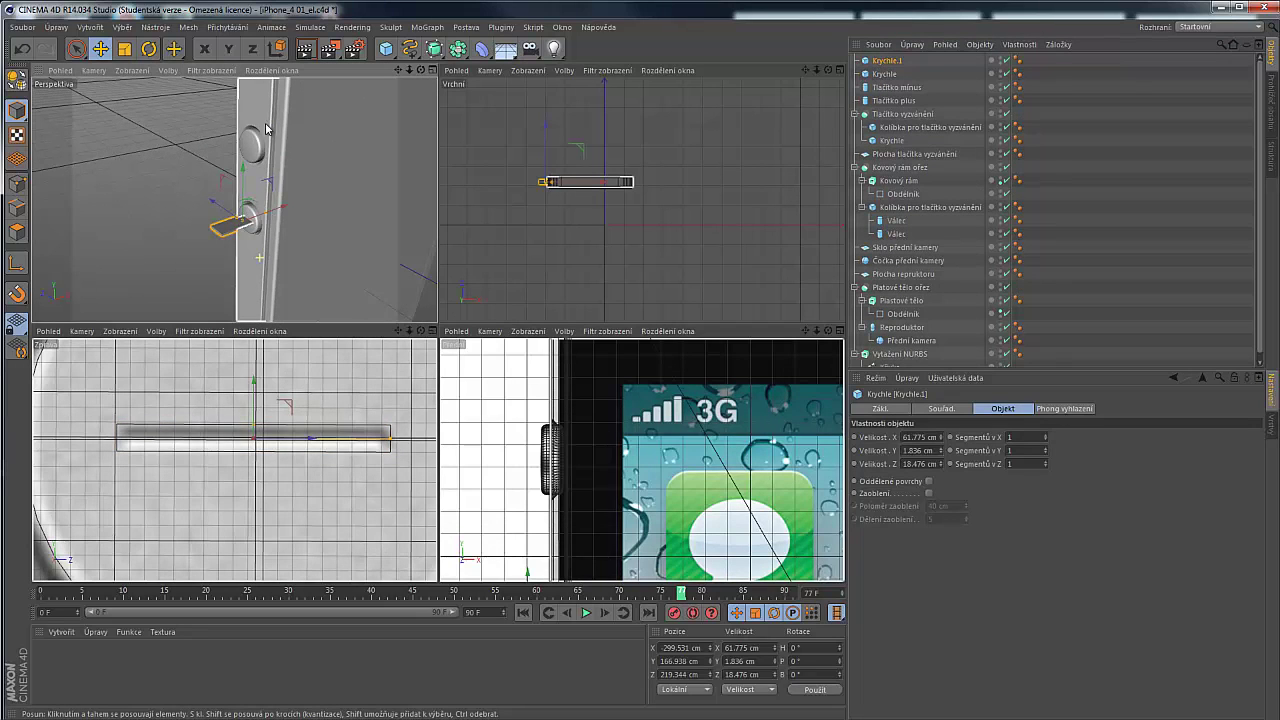
left_click_drag(248, 165, 245, 115)
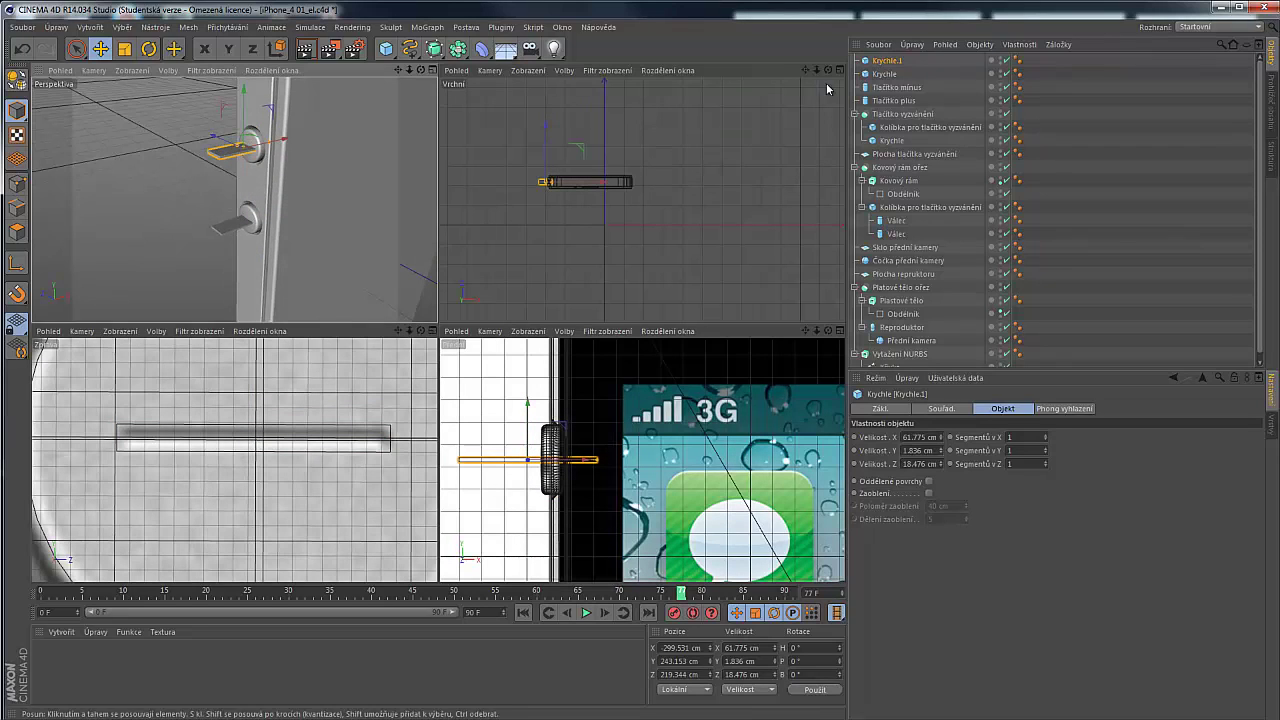
Give the copied bar 9 segments in Z, convert it to an editable object and switch to polygon mode
left_click(891, 65)
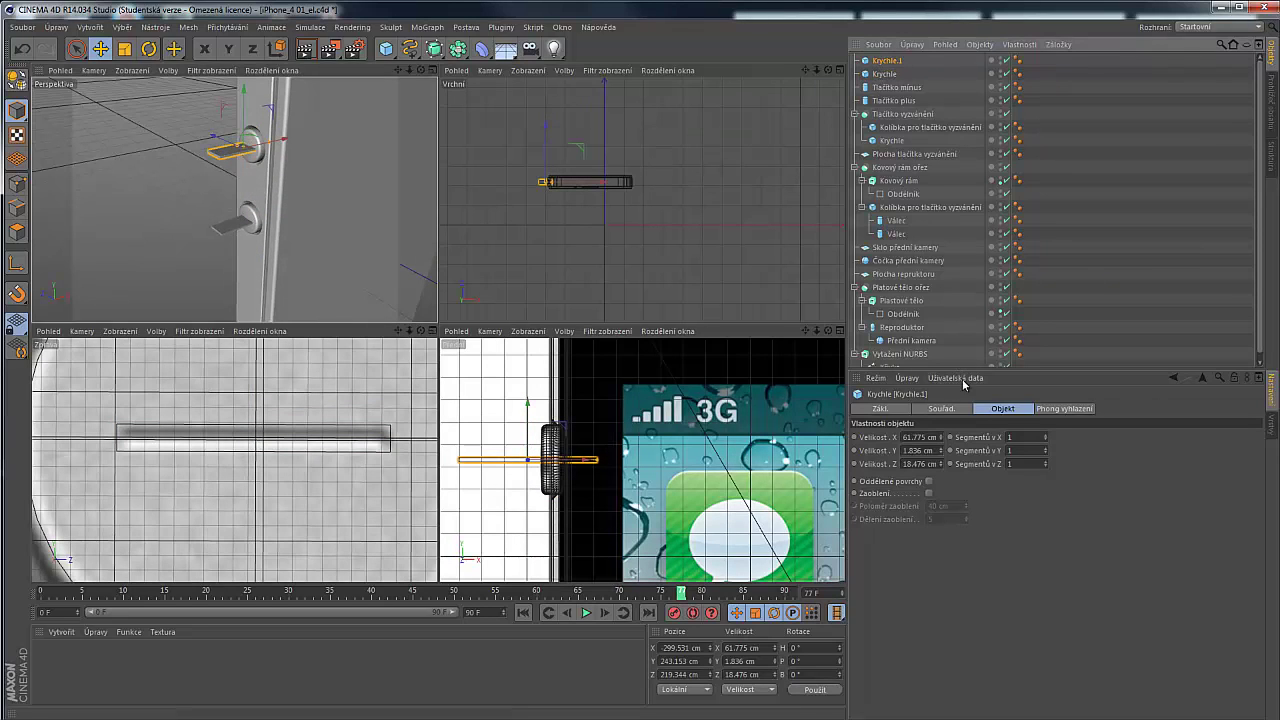
scroll(183, 101, "up", 6)
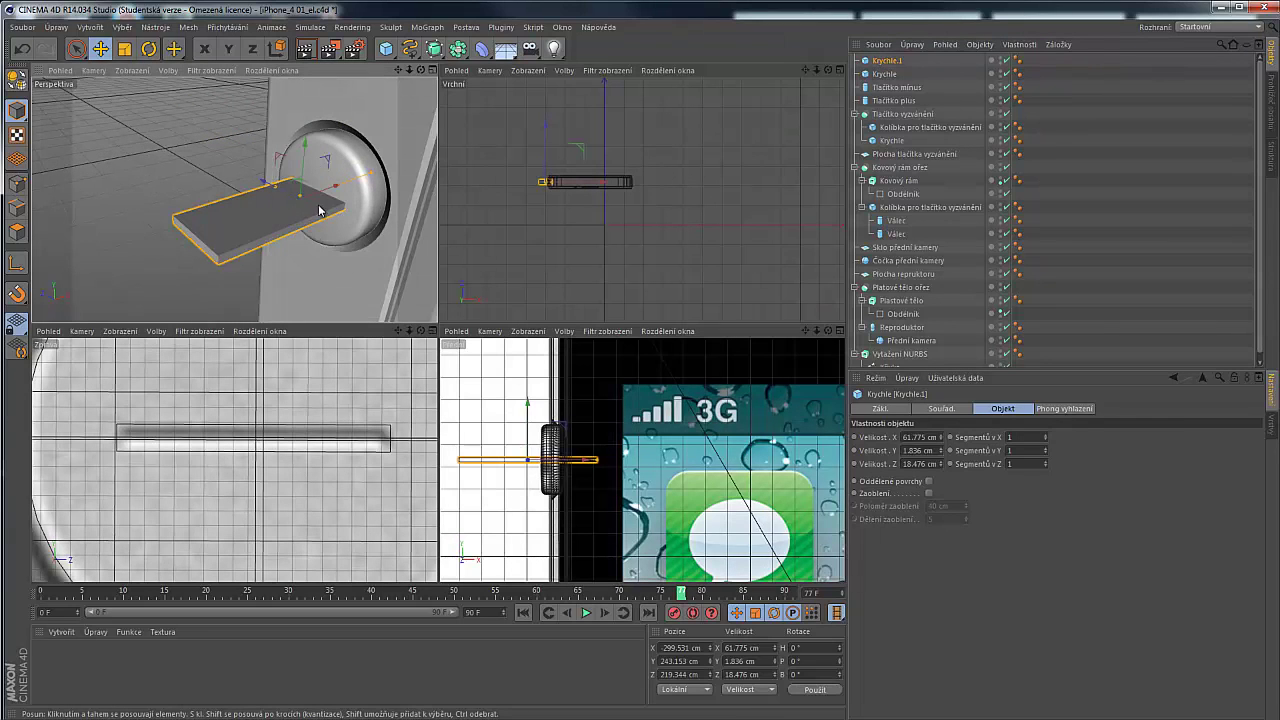
left_click(1031, 464)
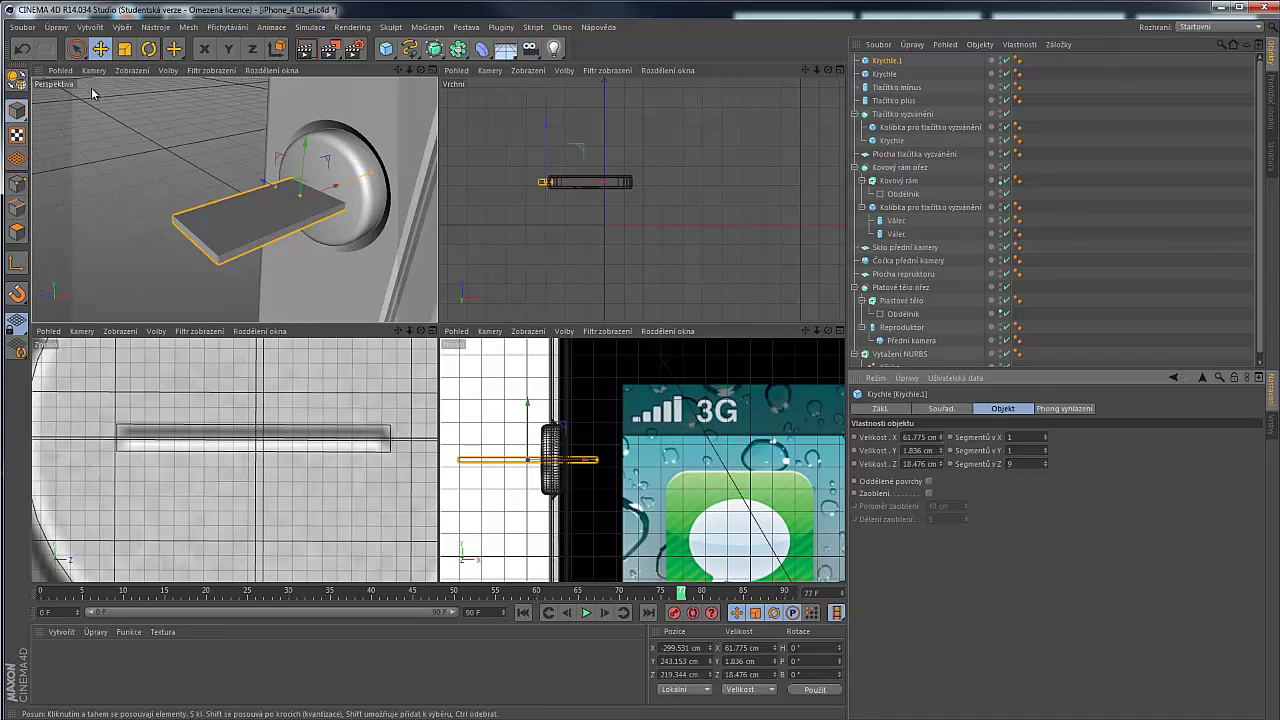
left_click(16, 84)
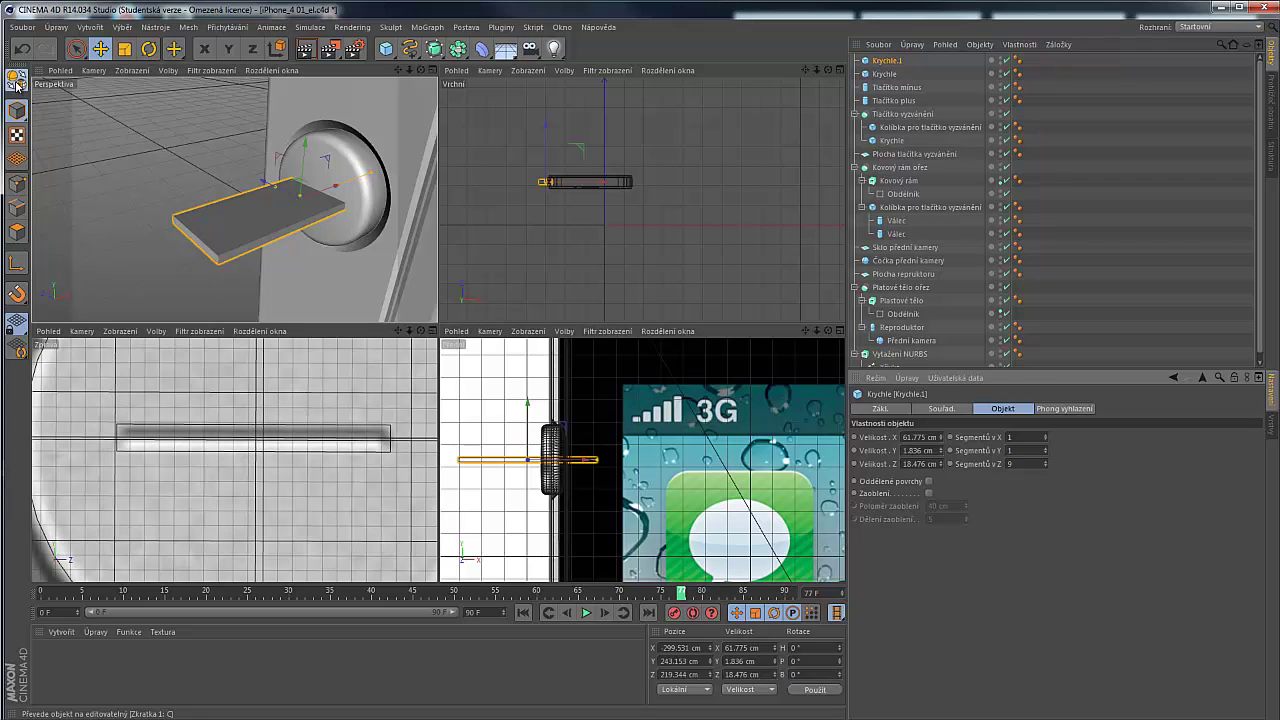
left_click(17, 231)
Select the middle polygon strips on the upper and lower faces of the plus bar and activate Extrude
left_click_drag(231, 217, 332, 198, "alt")
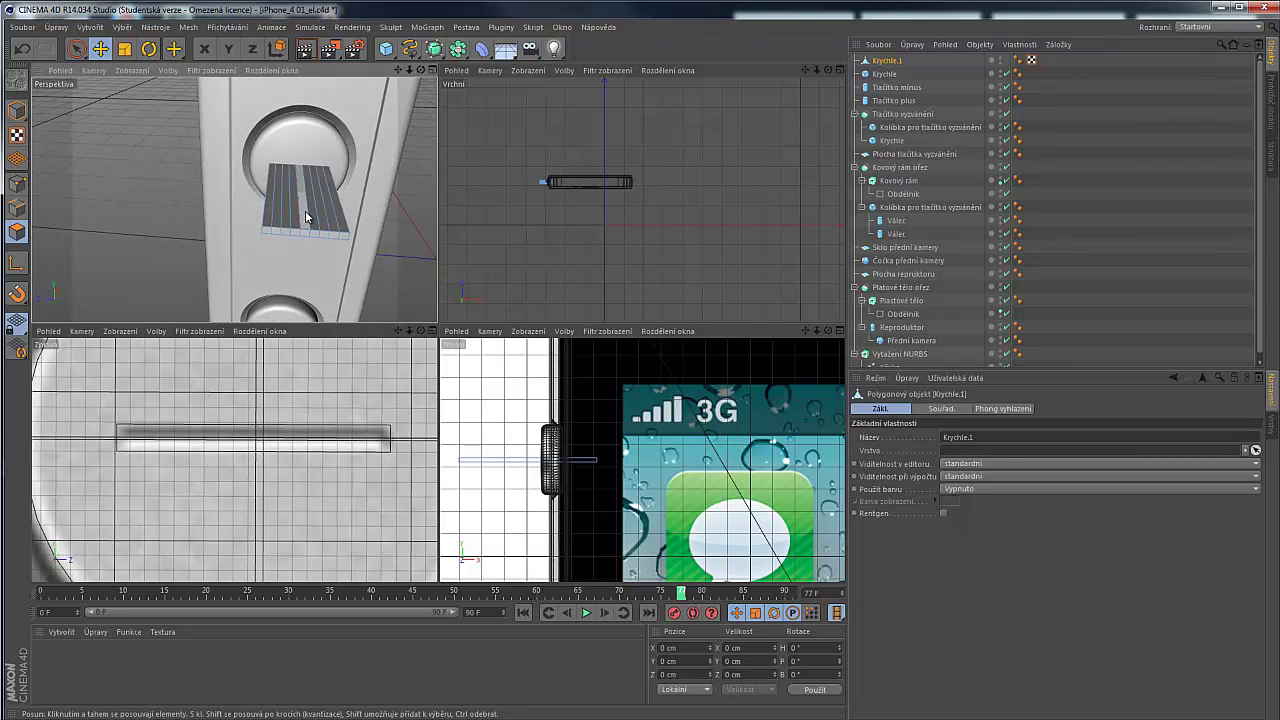
scroll(305, 210, "up", 5)
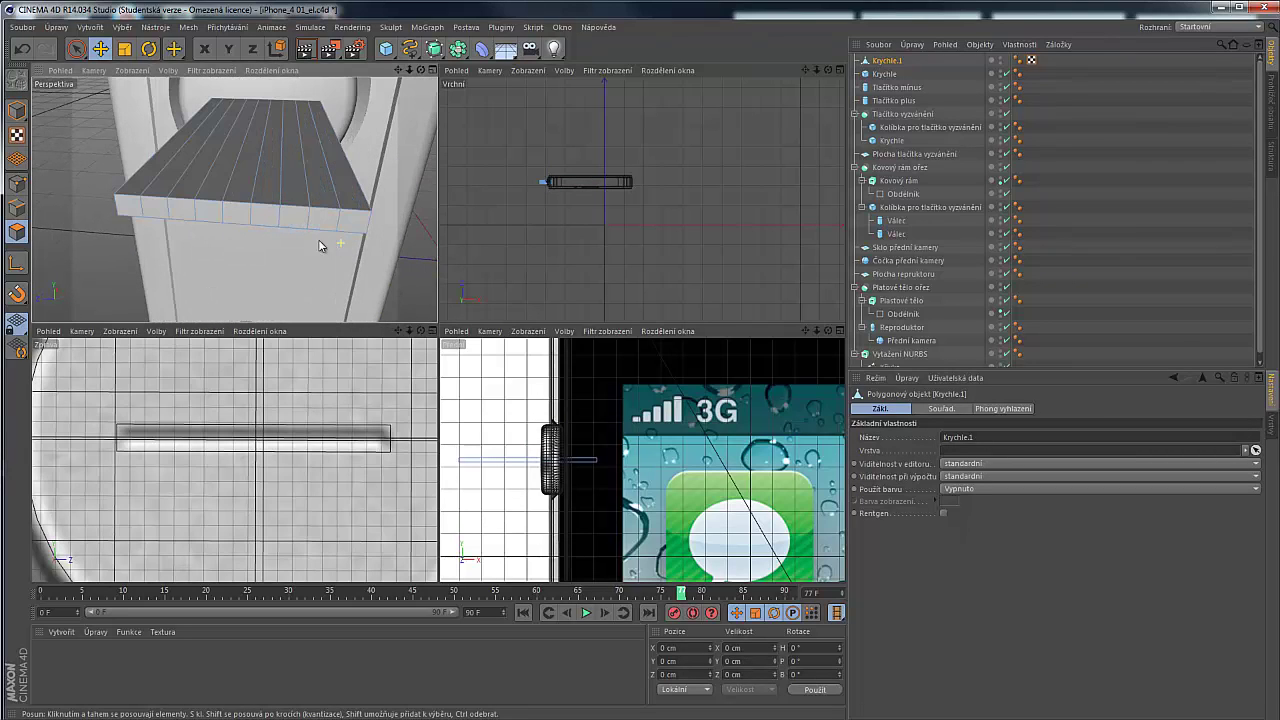
left_click(241, 180)
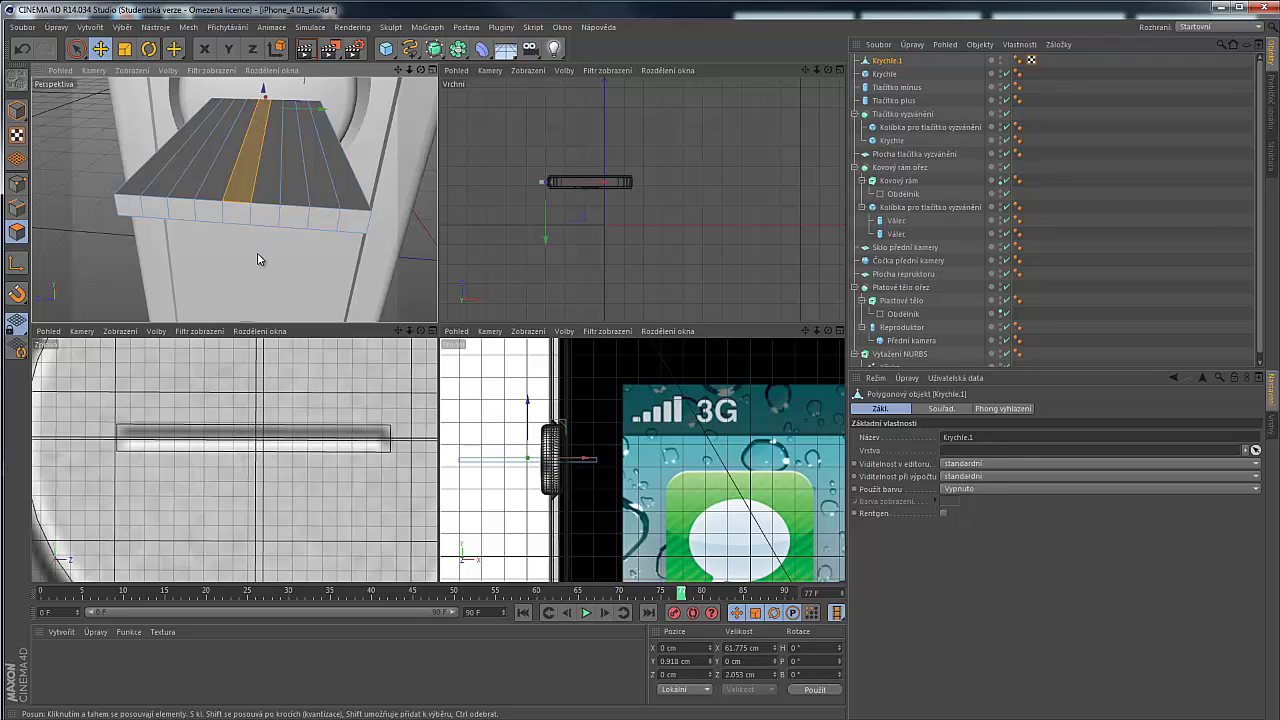
left_click_drag(260, 262, 249, 197, "alt")
left_click_drag(263, 262, 334, 249, "alt")
key("d")
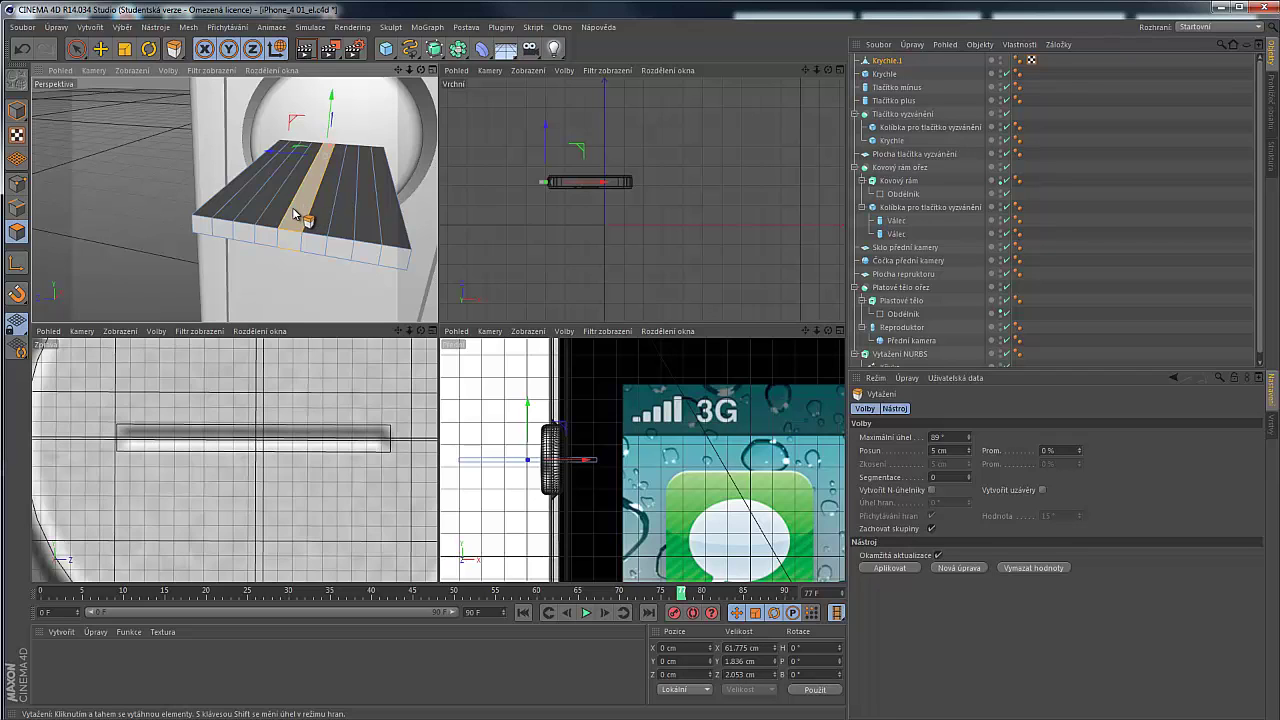
Try to extrude the selected middle strips by 8.95 cm and compare the cross with the photo's plus mark
left_click_drag(294, 209, 439, 325)
scroll(237, 508, "down", 6)
scroll(240, 512, "down", 6)
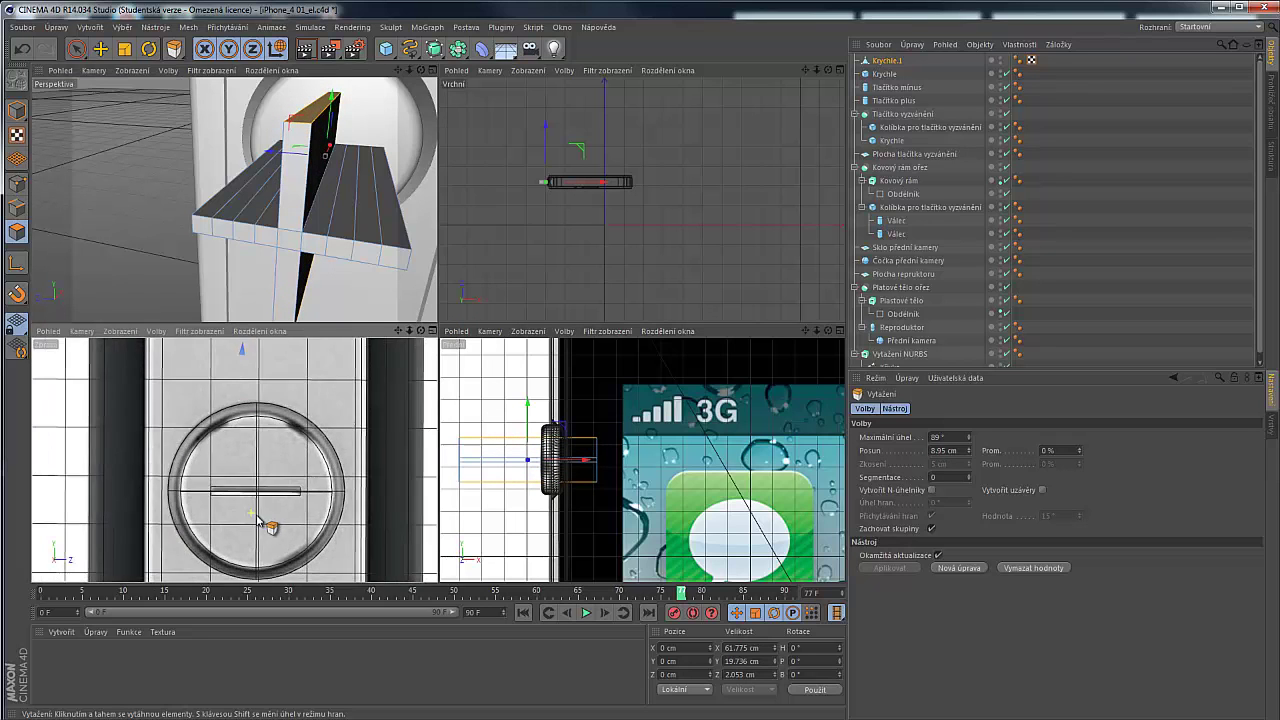
scroll(260, 395, "up", 8)
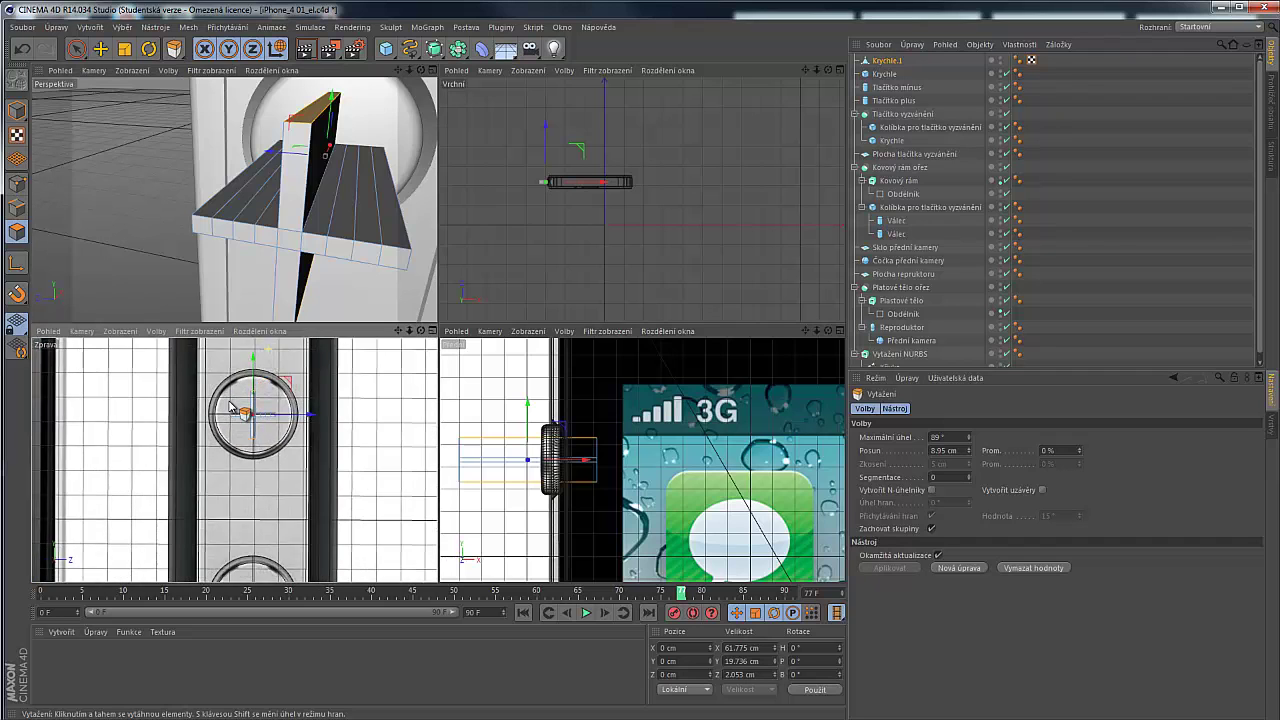
scroll(365, 450, "up", 4)
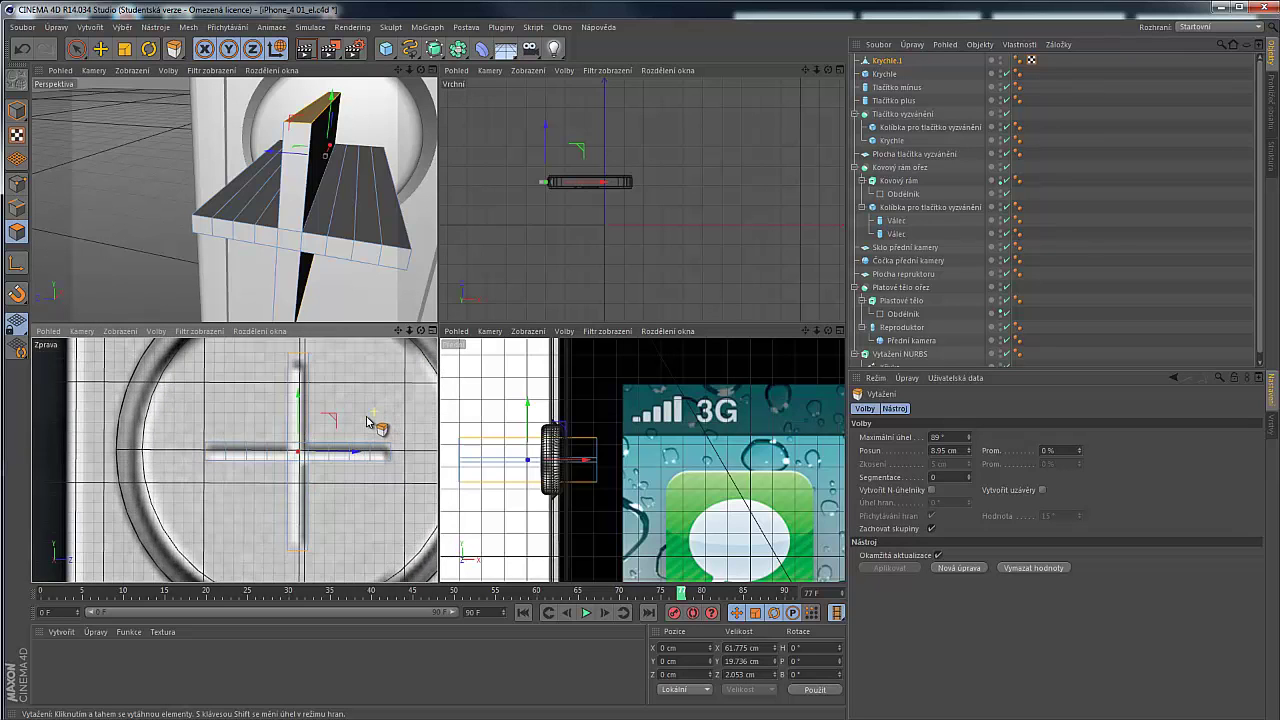
key("ctrl+z")
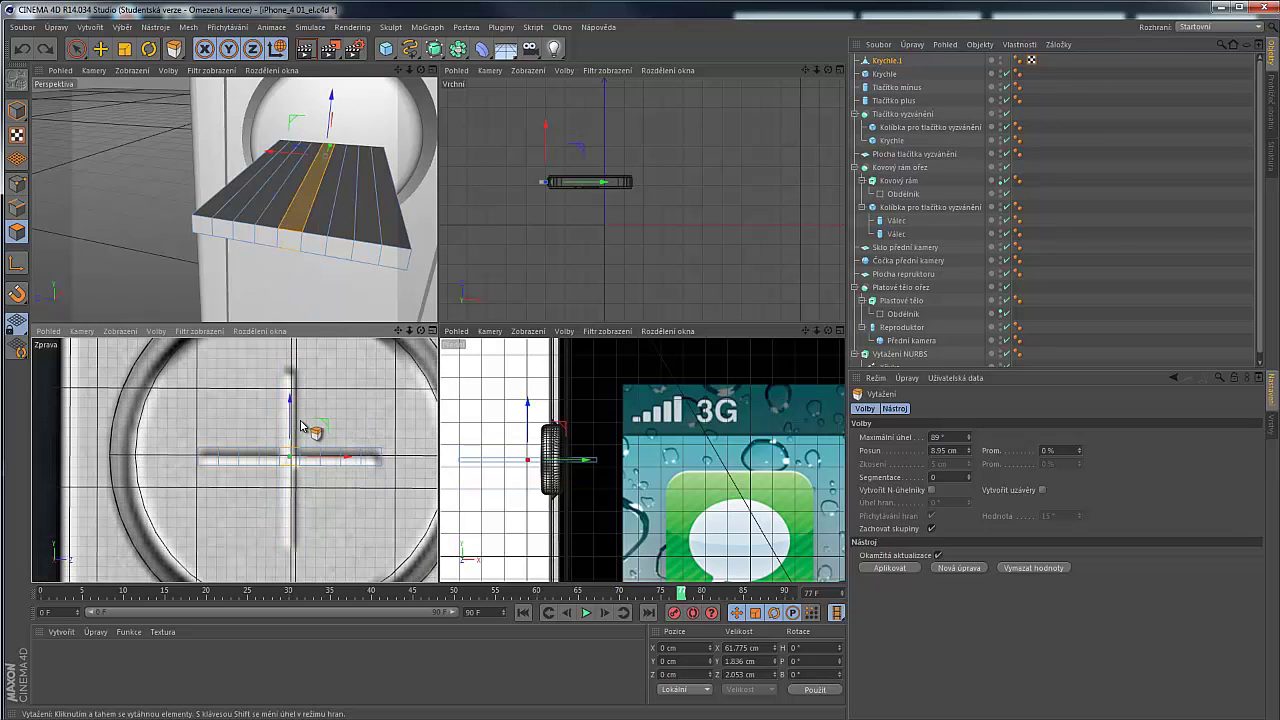
Extrude the middle strips by about 8.02 cm to form the plus shape, and clear the polygon selection
left_click_drag(302, 189, 440, 324)
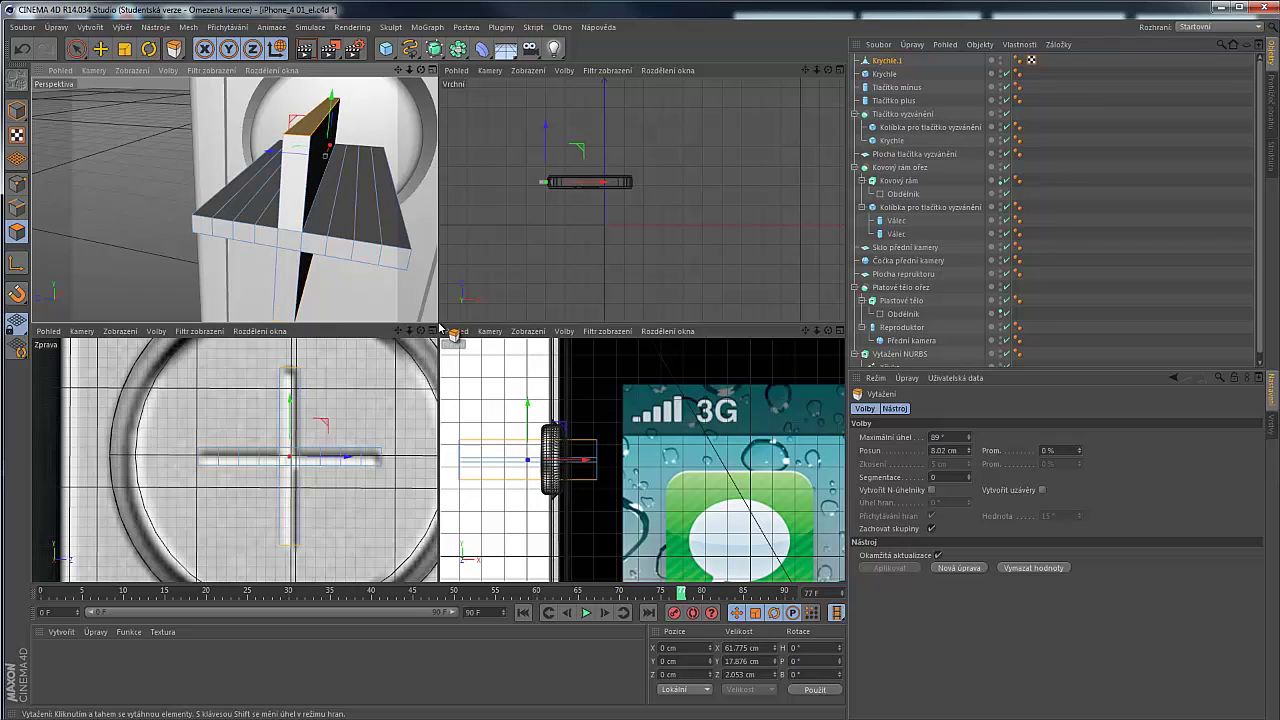
key("e")
left_click(137, 252)
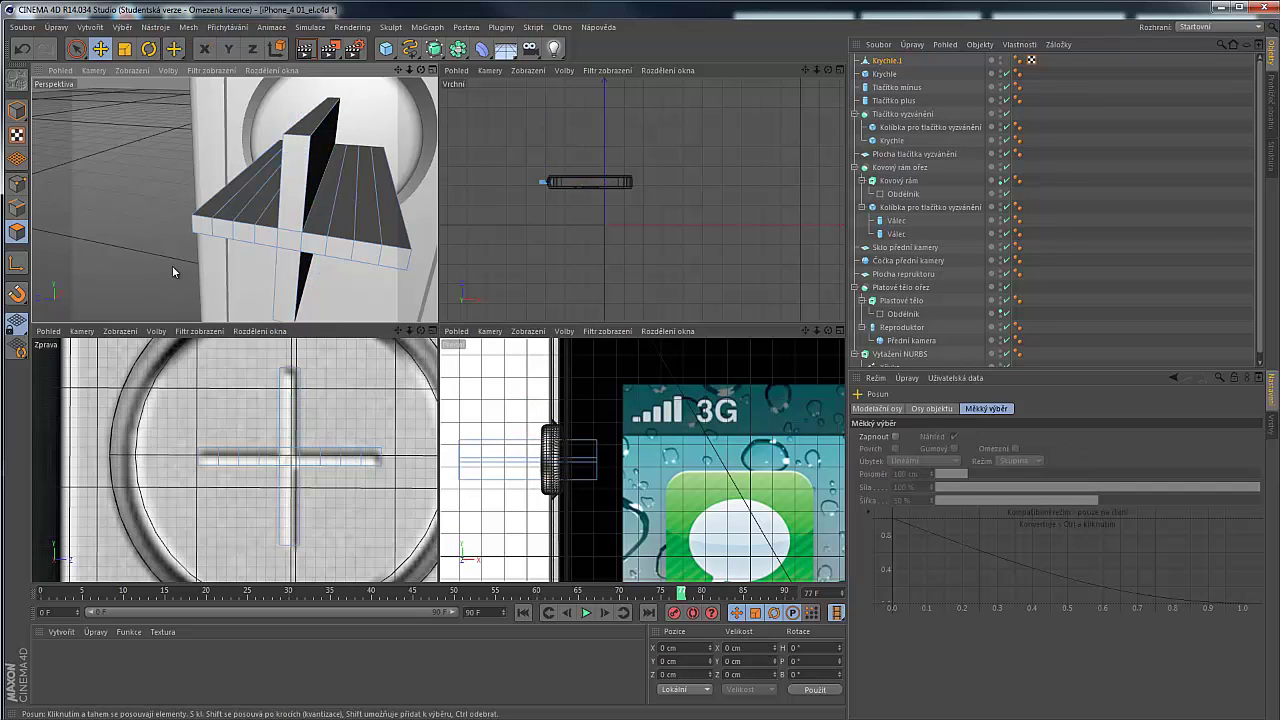
Inspect the extruded plus shape from several angles, checking how it sits in front of the upper volume button
left_click_drag(173, 267, 330, 216, "alt")
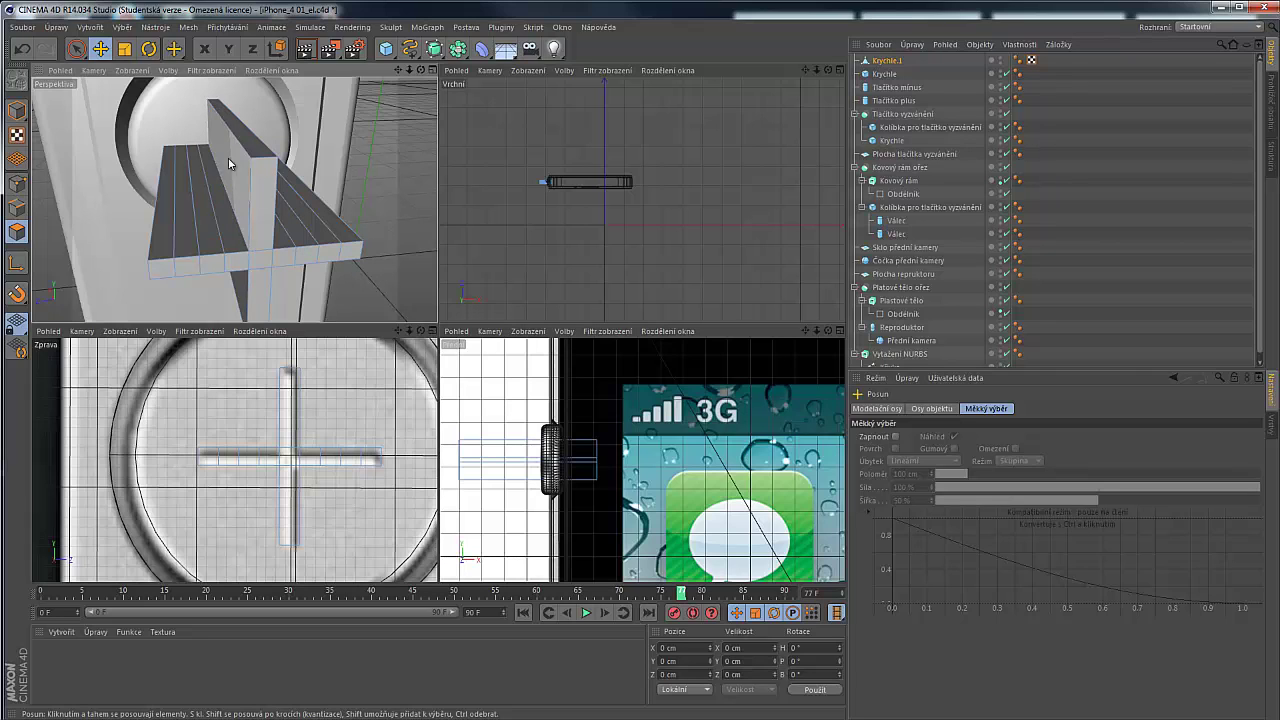
left_click_drag(229, 257, 288, 165, "alt")
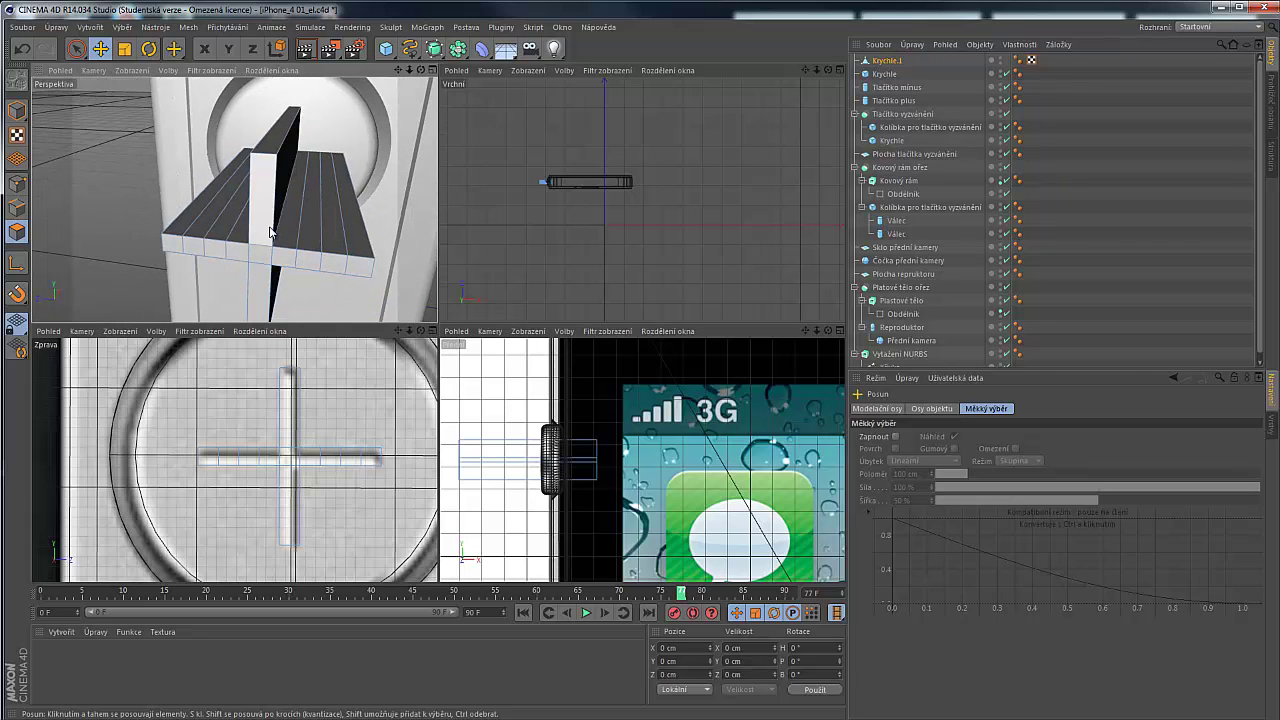
left_click_drag(277, 236, 222, 318, "alt")
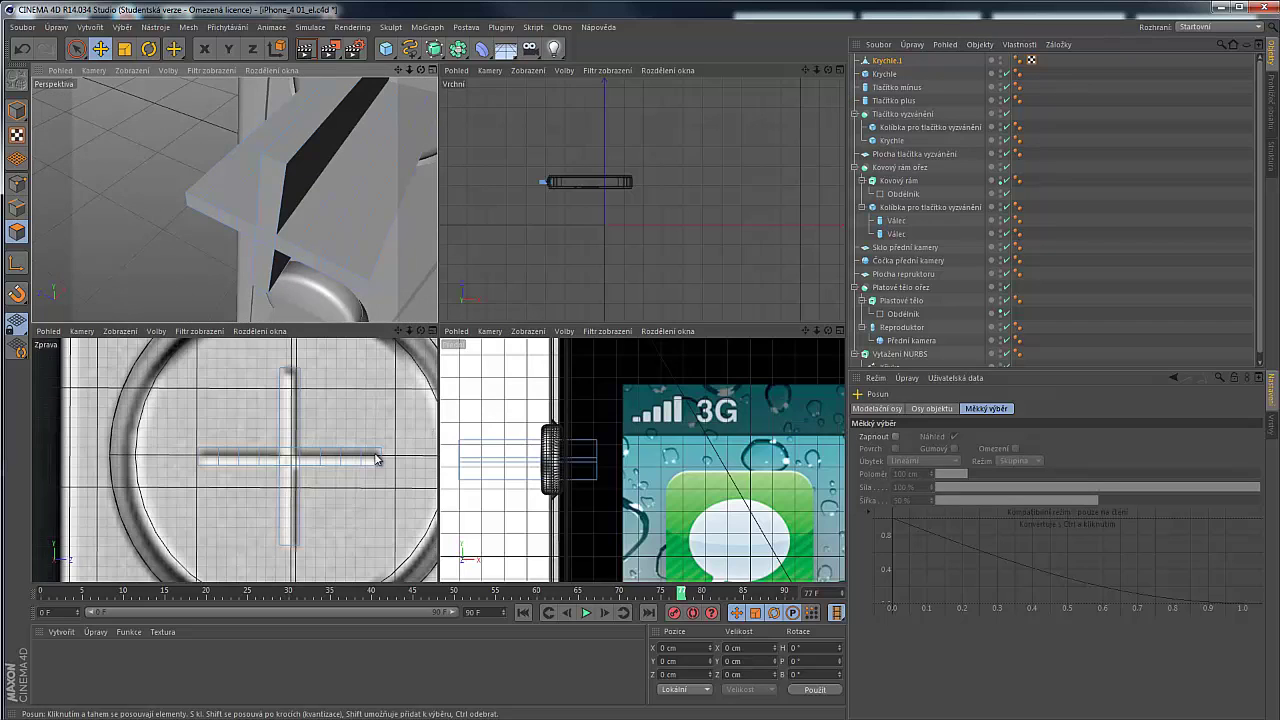
double_click(888, 60)
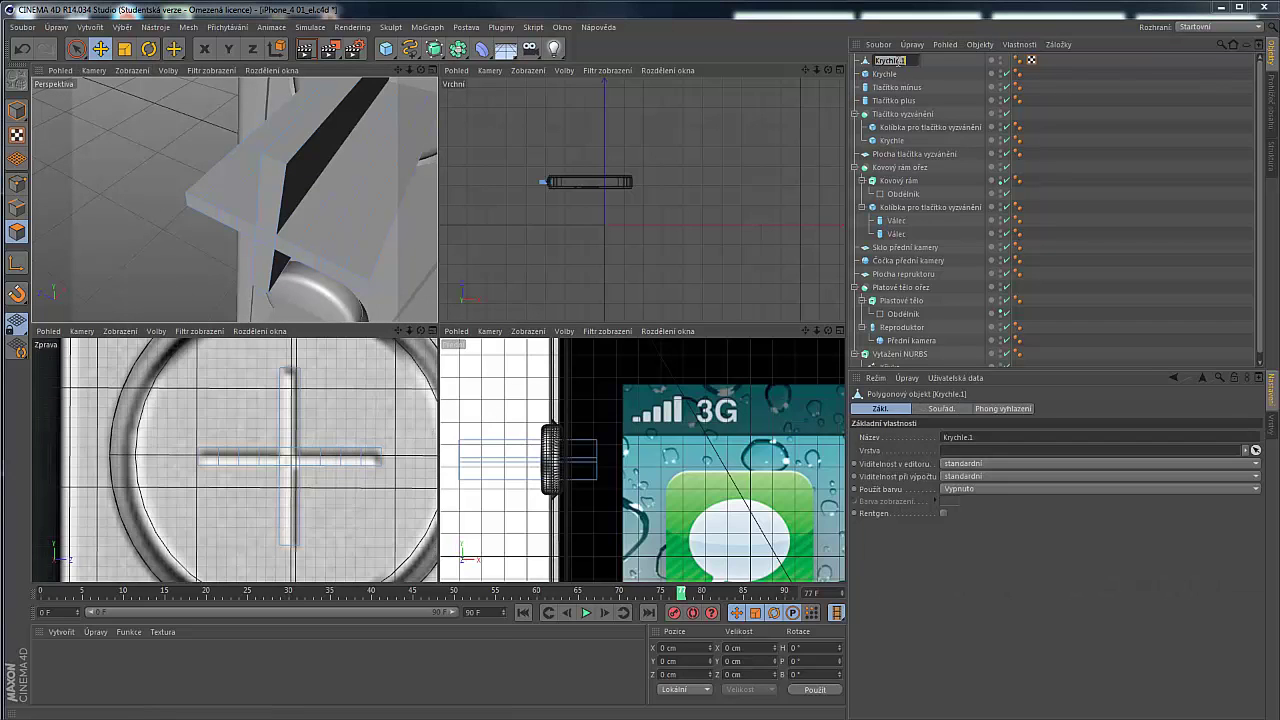
left_click(893, 77)
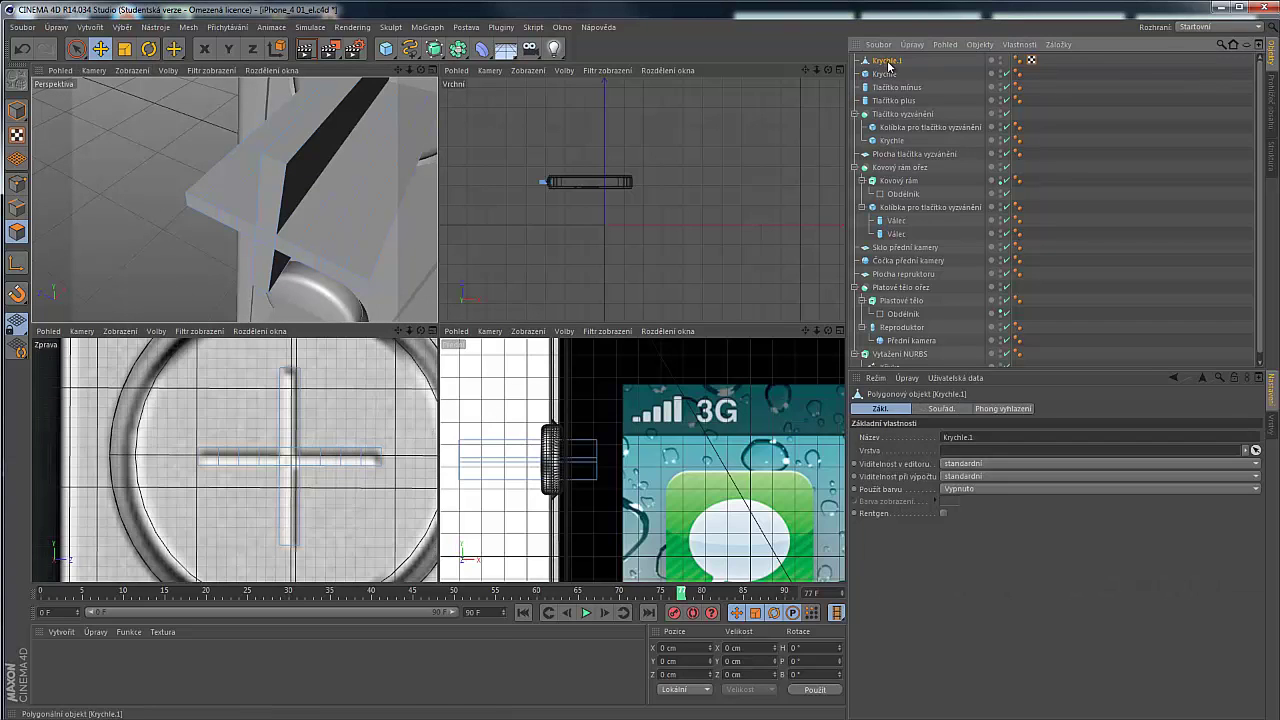
left_click_drag(351, 201, 291, 143, "alt")
scroll(275, 150, "down", 6)
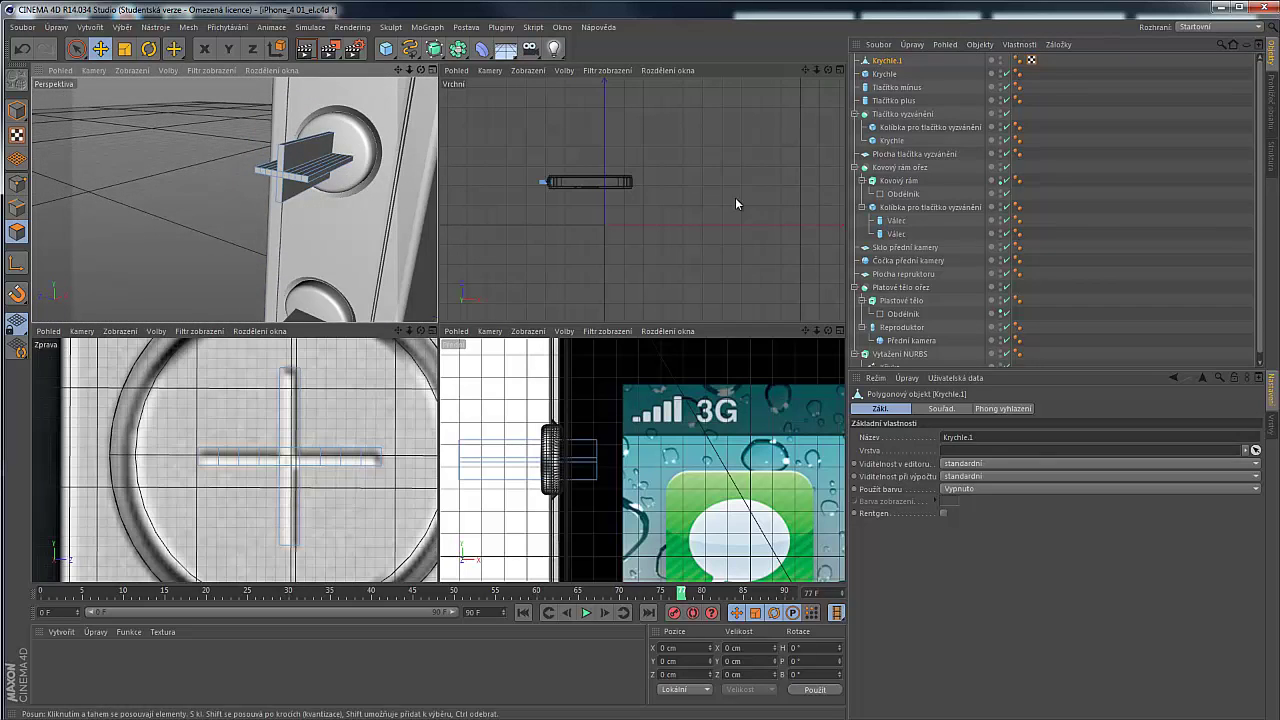
left_click_drag(397, 178, 777, 190, "alt")
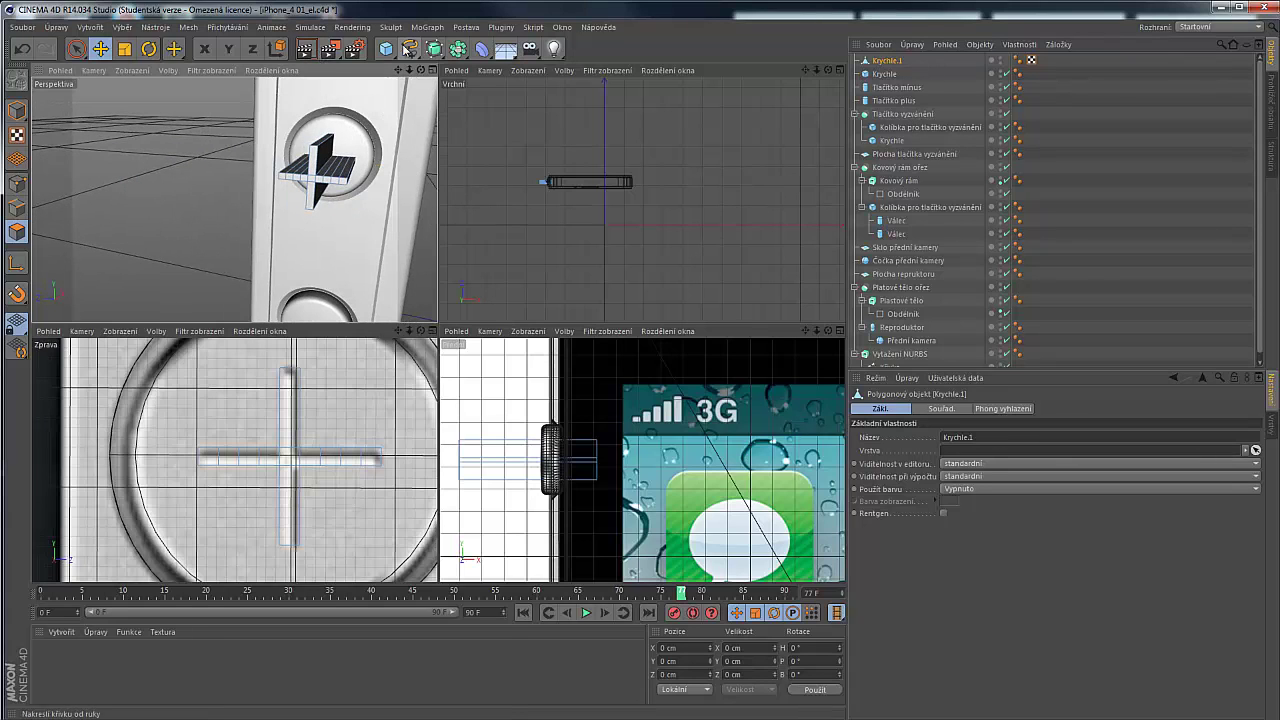
Add a Boolean object and rename it Tlačítko mínus ořez, reusing the minus button's name
left_click_drag(457, 52, 757, 60)
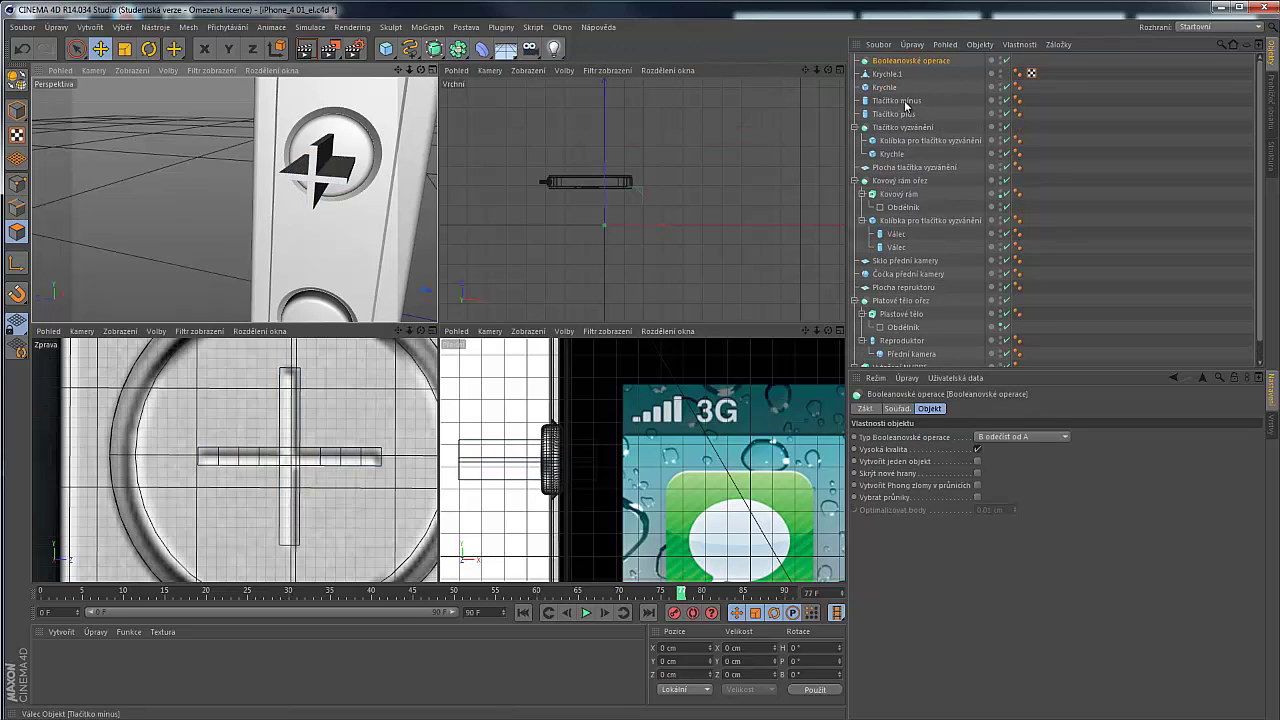
double_click(903, 61)
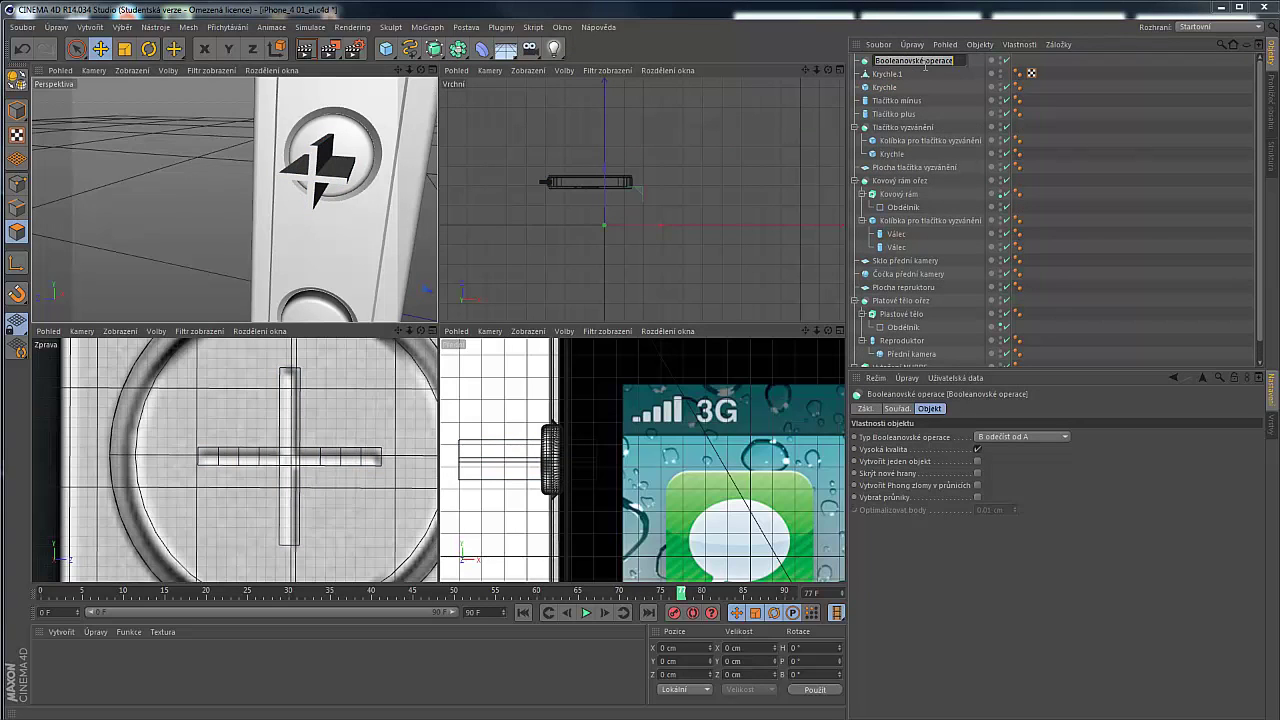
double_click(898, 100)
key("ctrl+c")
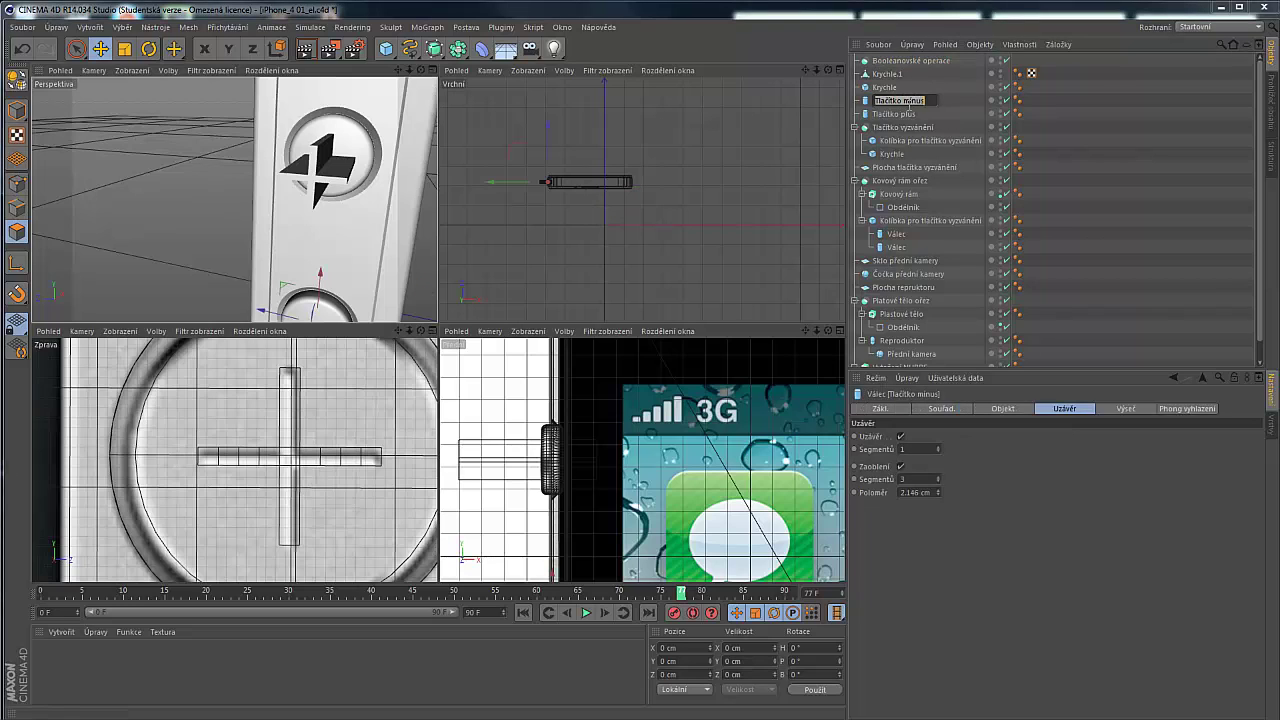
double_click(914, 61)
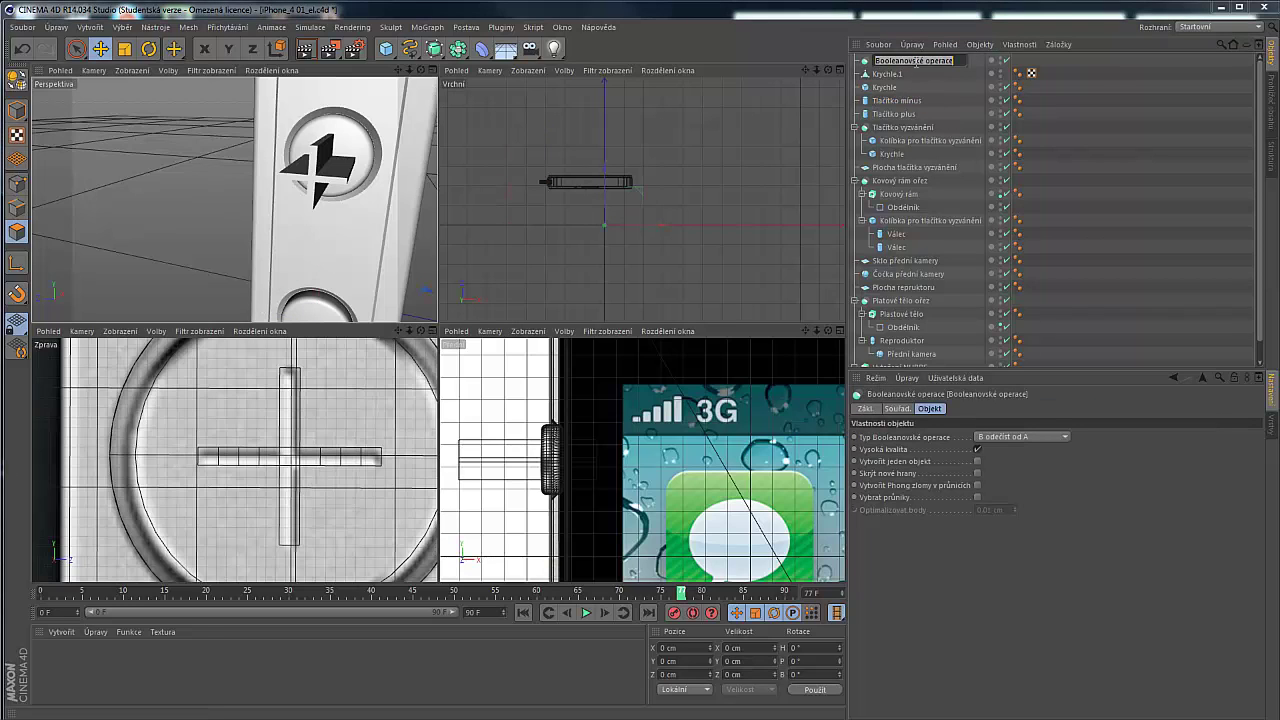
key("ctrl+v")
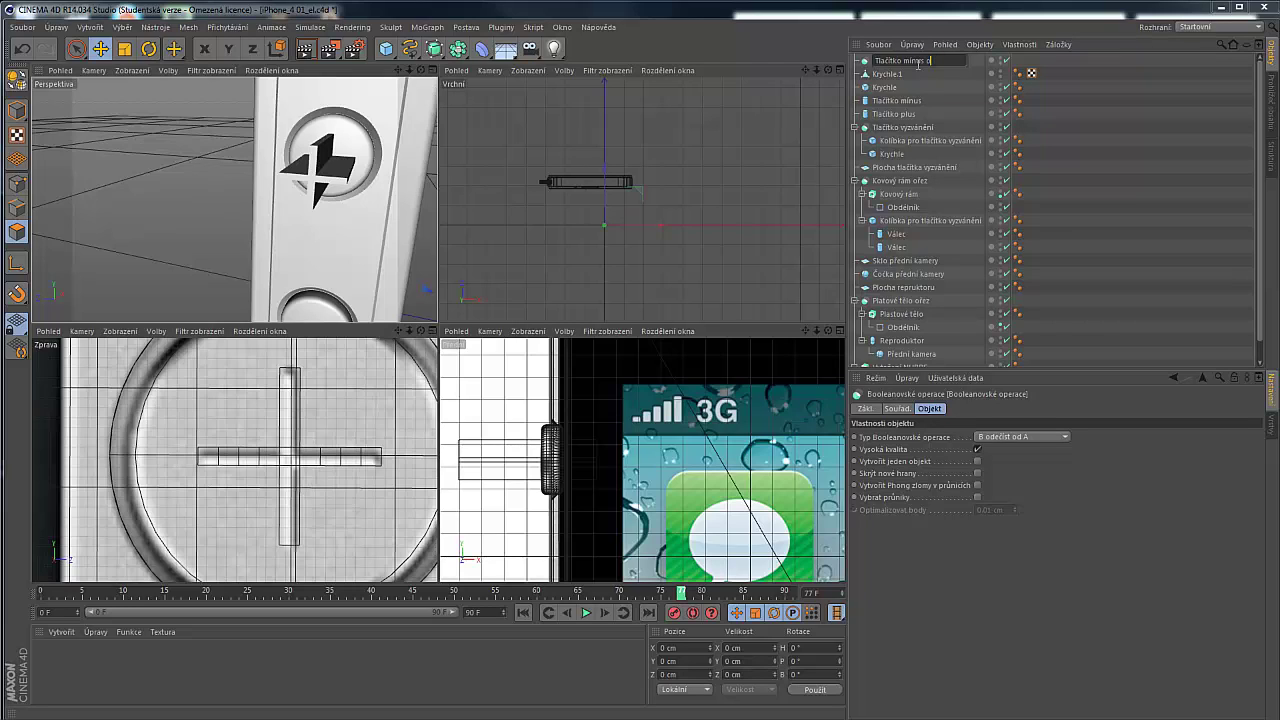
key("Return")
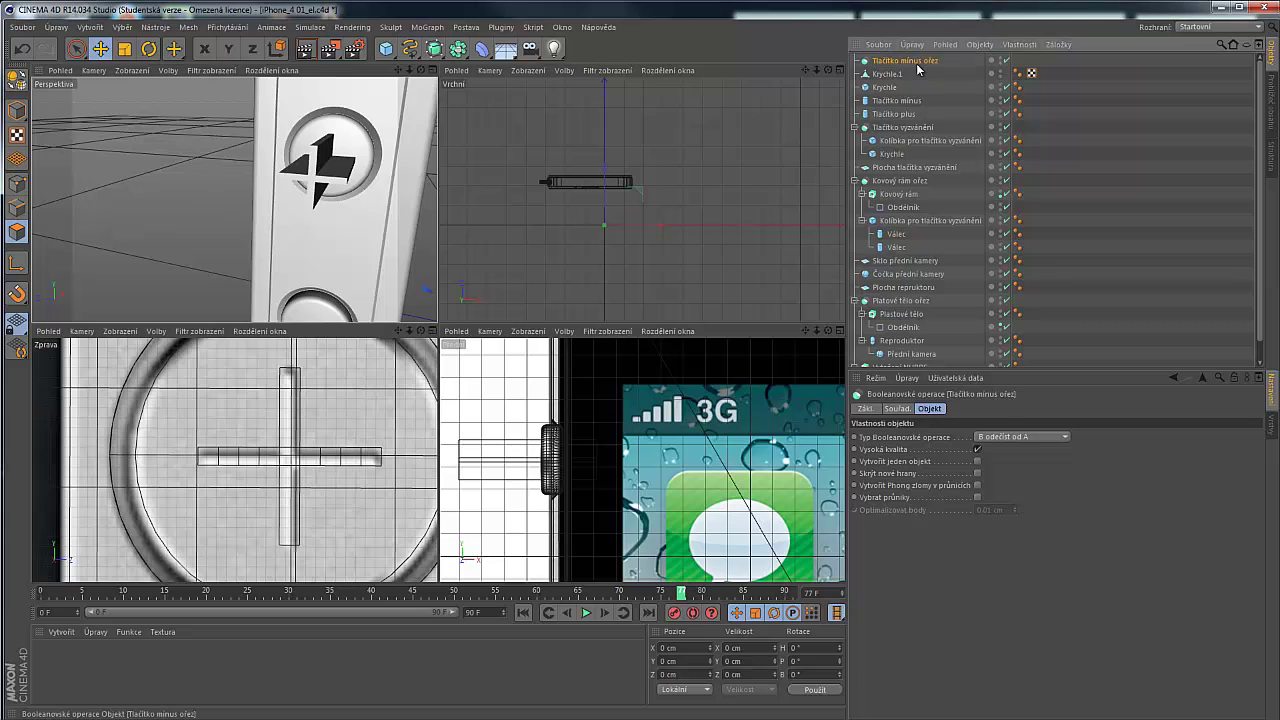
Nest the Tlačítko mínus cylinder and the Krychle bar in the minus Boolean, with the cylinder first so the bar is subtracted
left_click_drag(895, 101, 903, 61)
left_click_drag(310, 225, 237, 303, "alt")
scroll(275, 298, "up", 5)
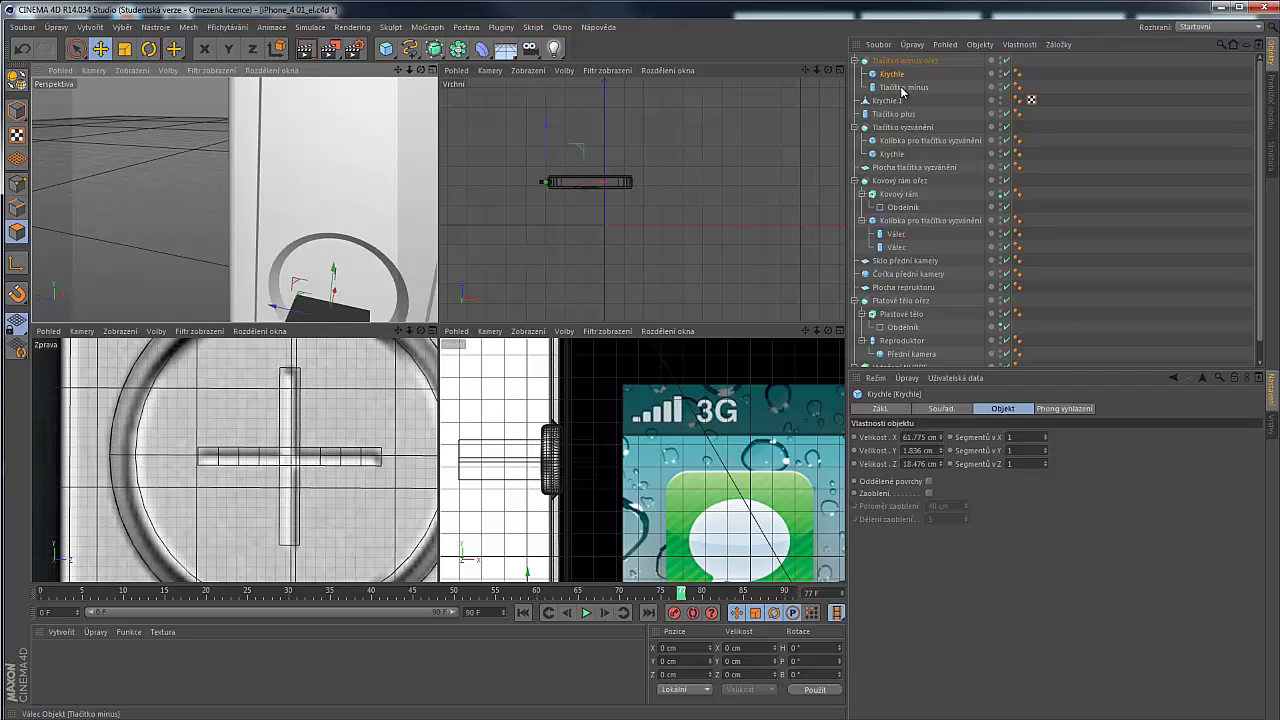
left_click_drag(903, 87, 899, 70)
left_click_drag(297, 251, 294, 312, "alt")
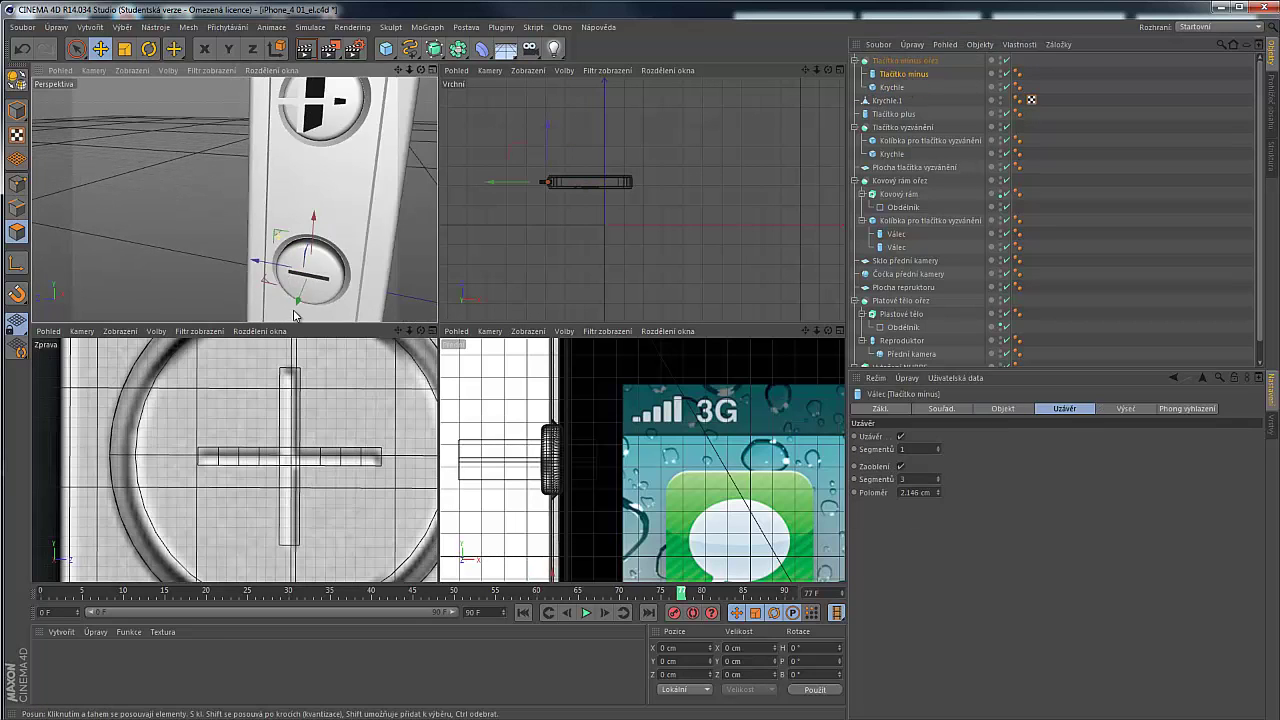
Move the Krychle cutting bar outward along X to make the minus recess shallower, and check the engraved button
scroll(328, 268, "up", 6)
left_click_drag(332, 255, 251, 215, "alt")
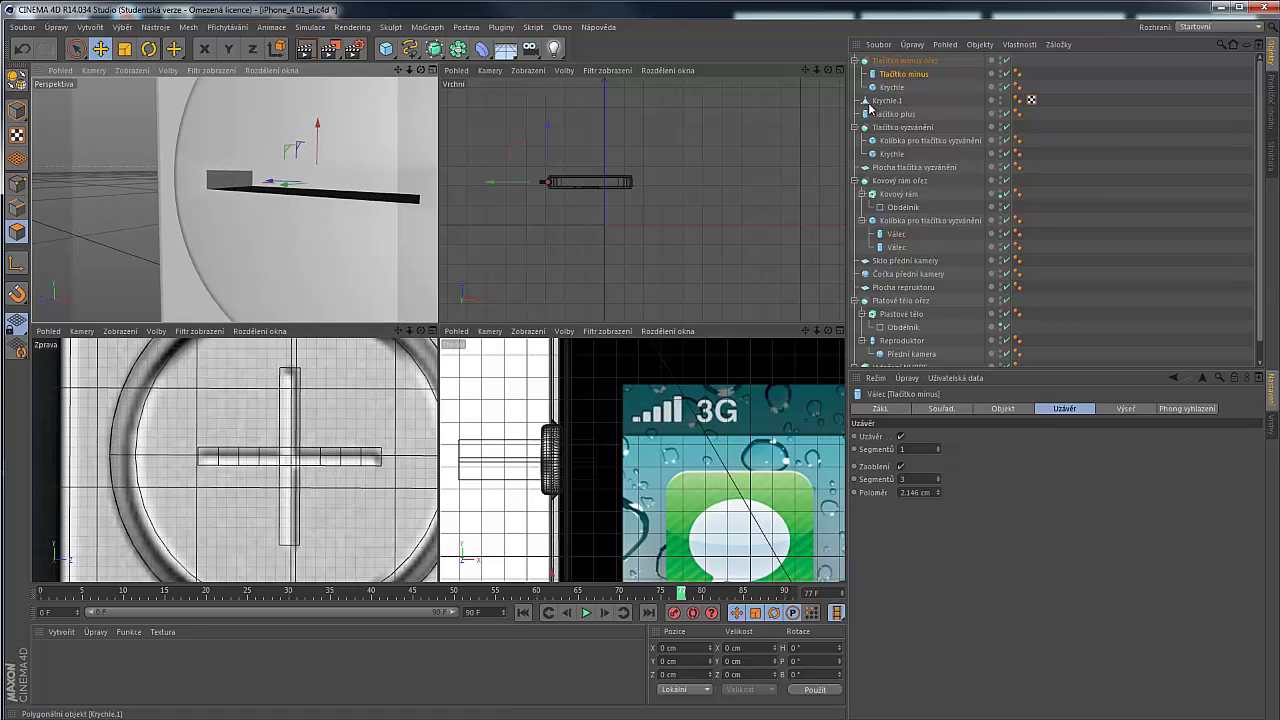
left_click(294, 191)
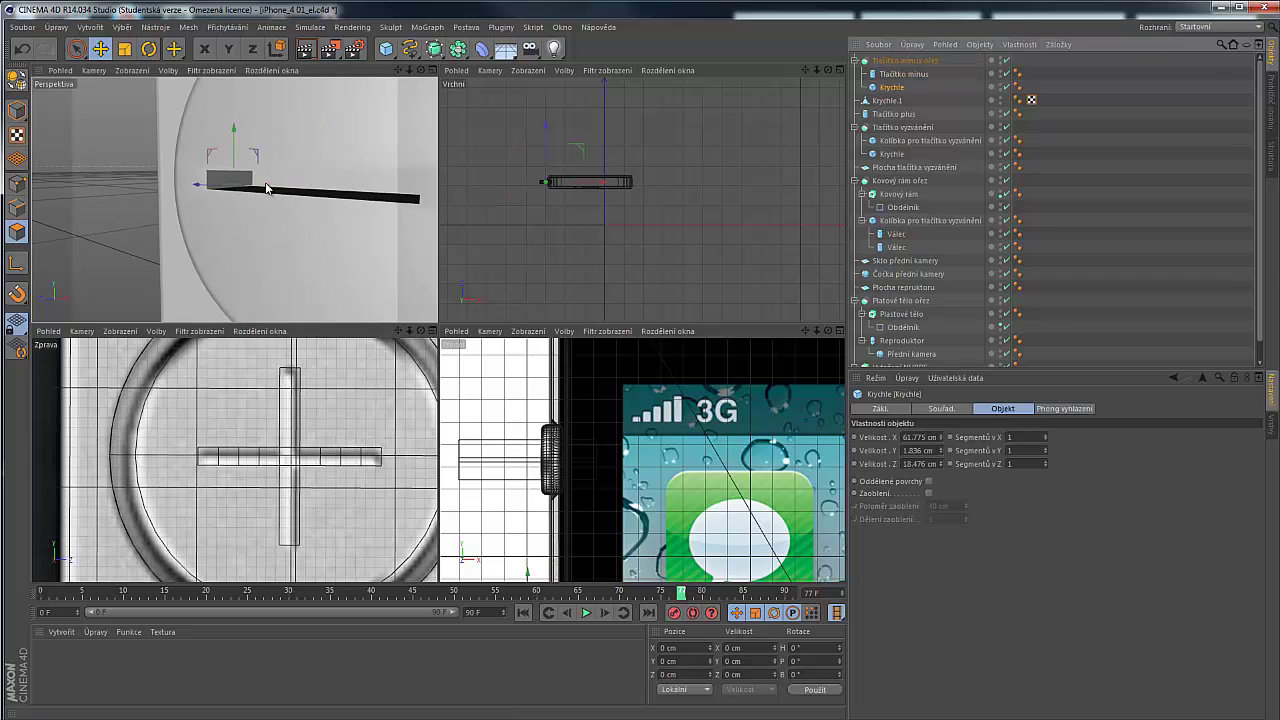
left_click_drag(266, 188, 232, 194)
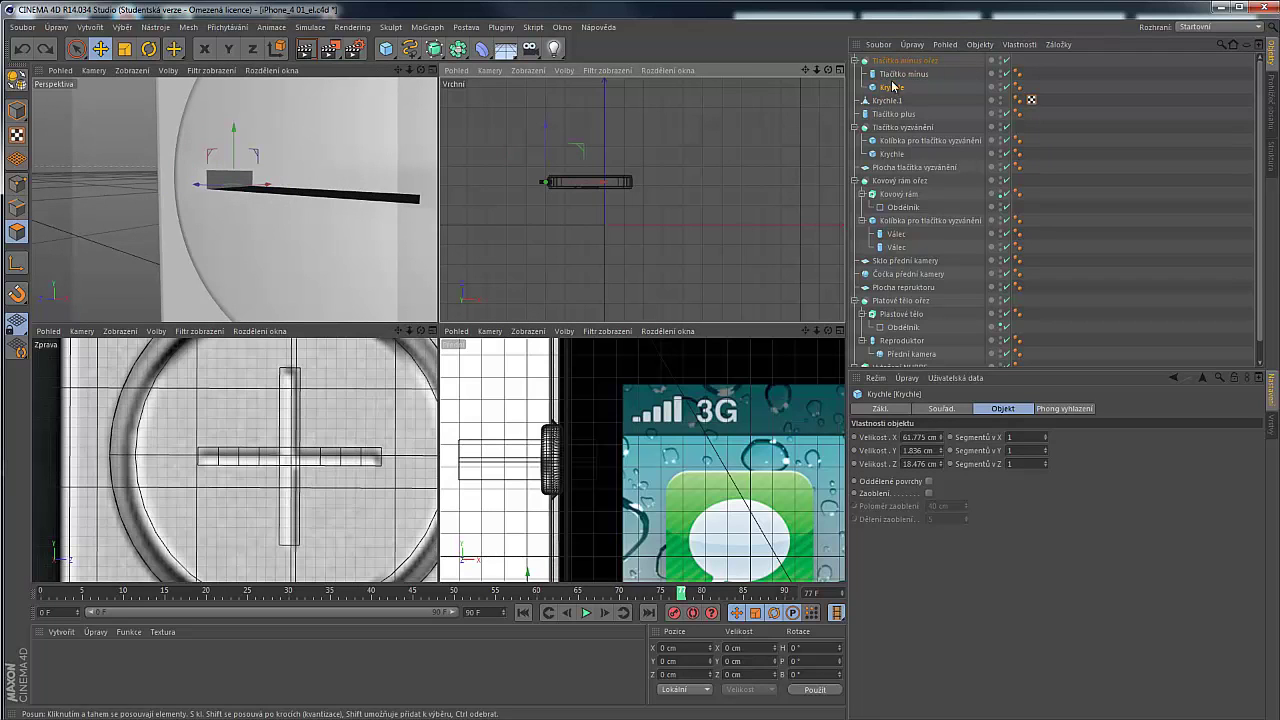
left_click_drag(198, 162, 357, 180, "alt")
scroll(223, 172, "up", 3)
scroll(223, 170, "up", 5)
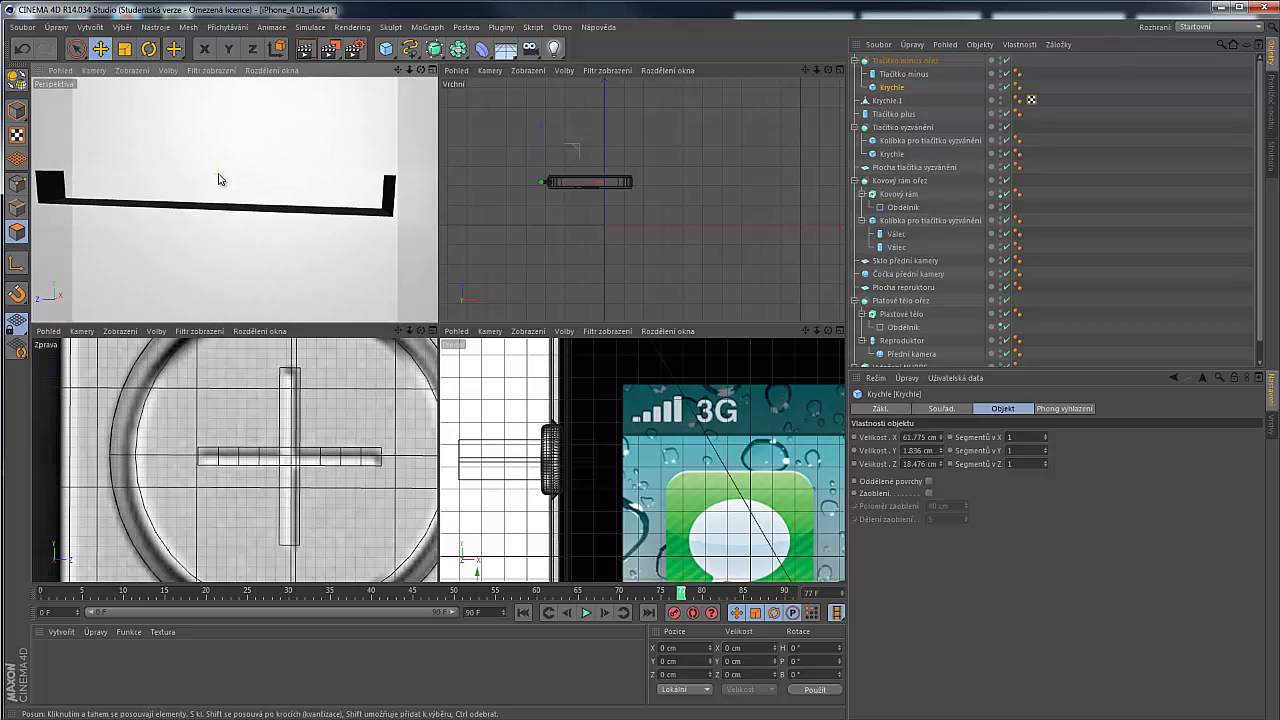
mouse_move(233, 197)
left_mouse_down("alt")
mouse_move(144, 162)
mouse_move(46, 184)
mouse_move(223, 189)
mouse_move(86, 194)
mouse_move(209, 199)
left_mouse_up("alt")
scroll(223, 189, "down", 4)
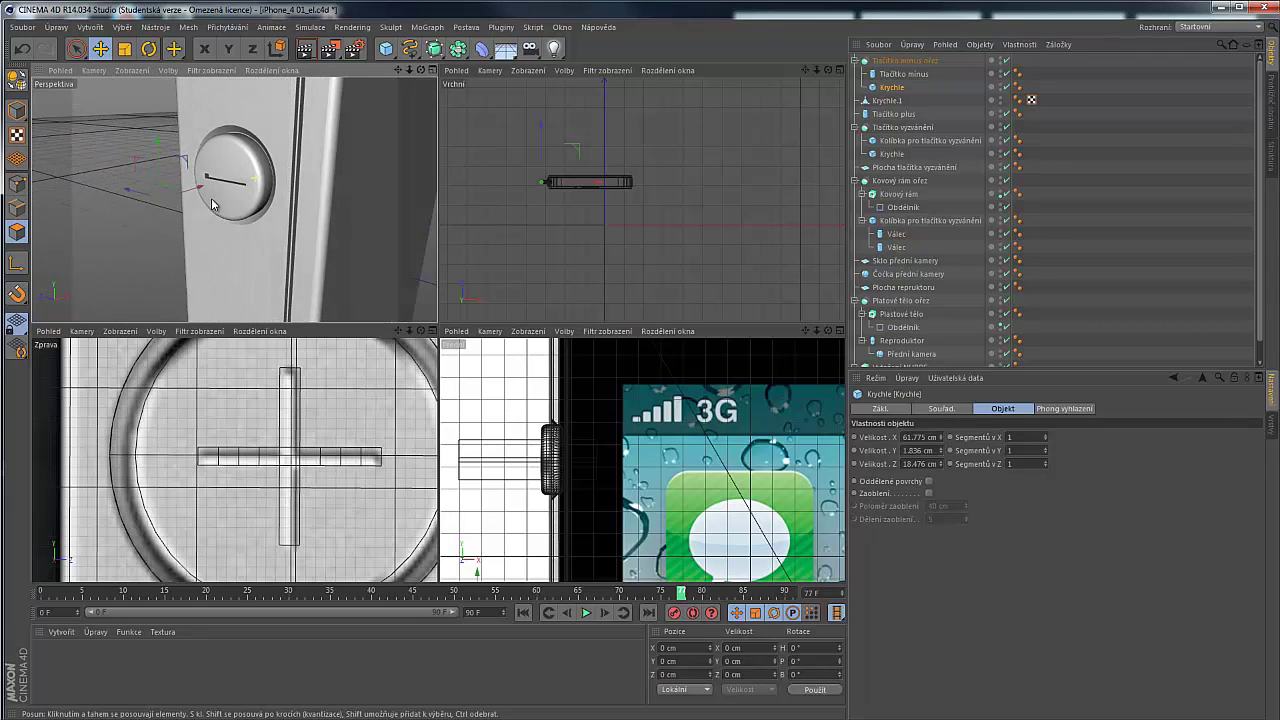
Add a second Boolean object for the plus button and rename it Tlačítko plus ořez
scroll(217, 212, "down", 4)
left_click_drag(230, 80, 205, 105, "alt")
scroll(212, 107, "up", 6)
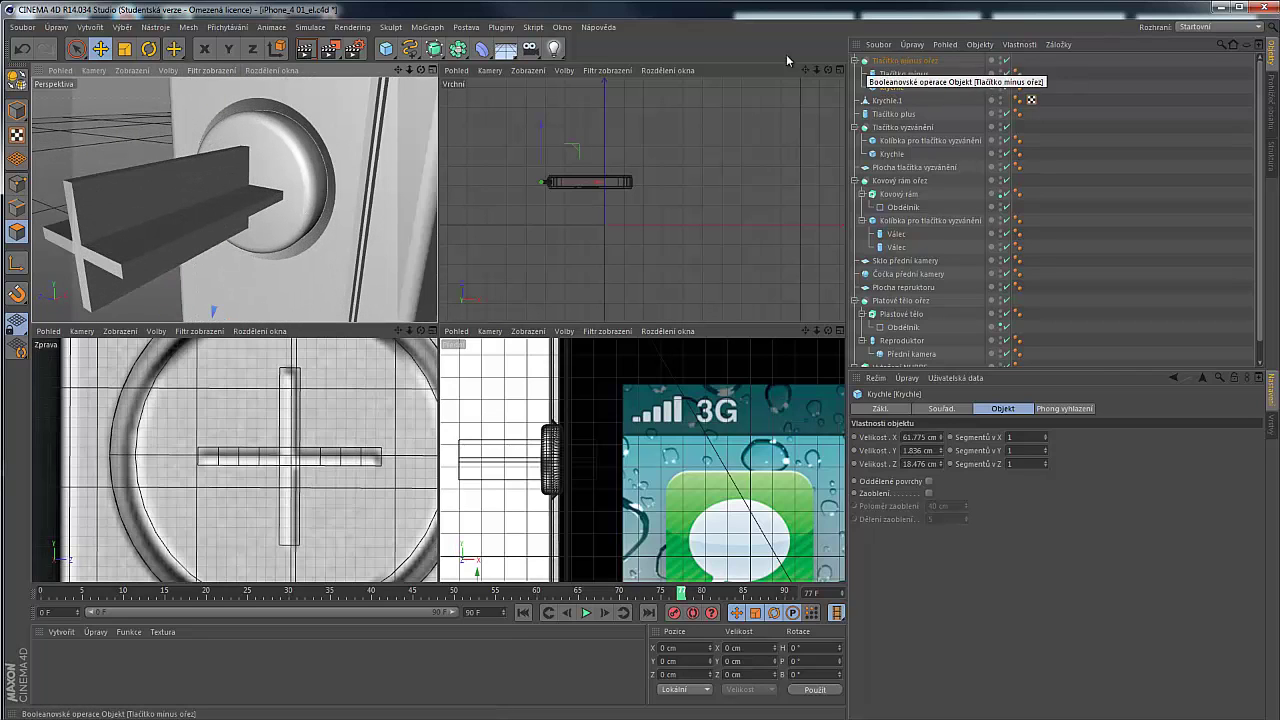
left_click(458, 48)
left_click(752, 72)
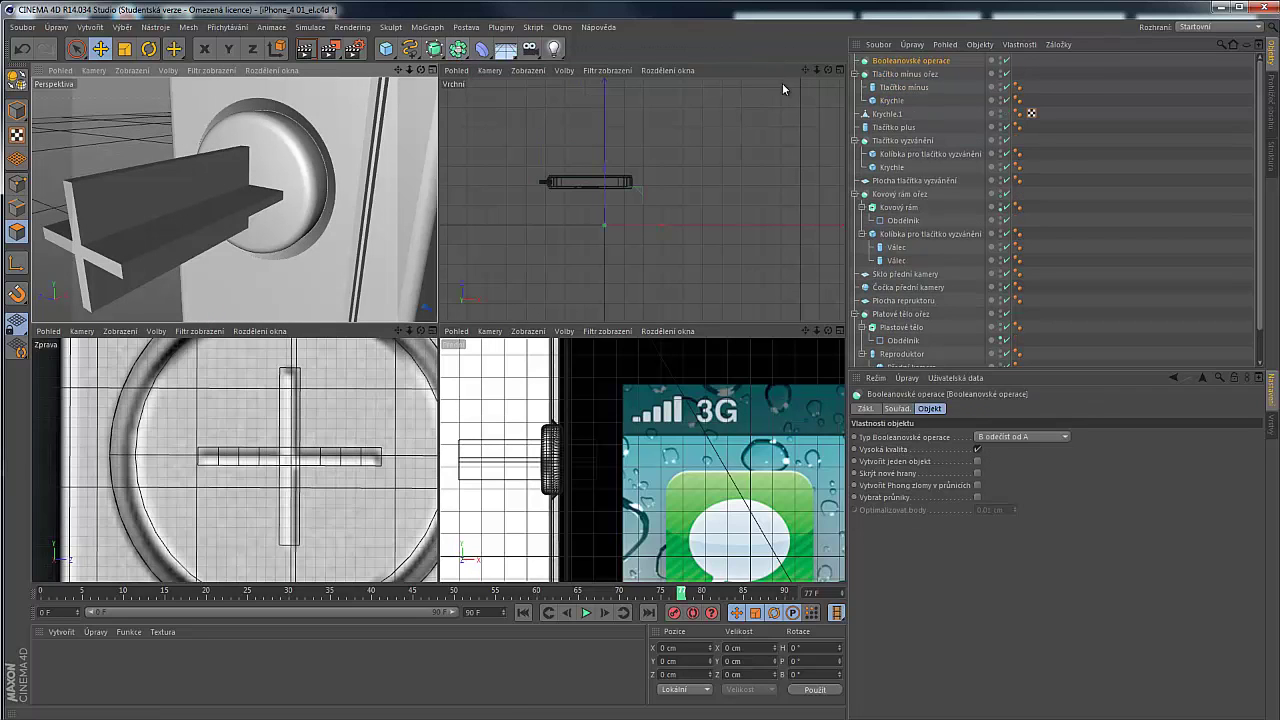
double_click(922, 62)
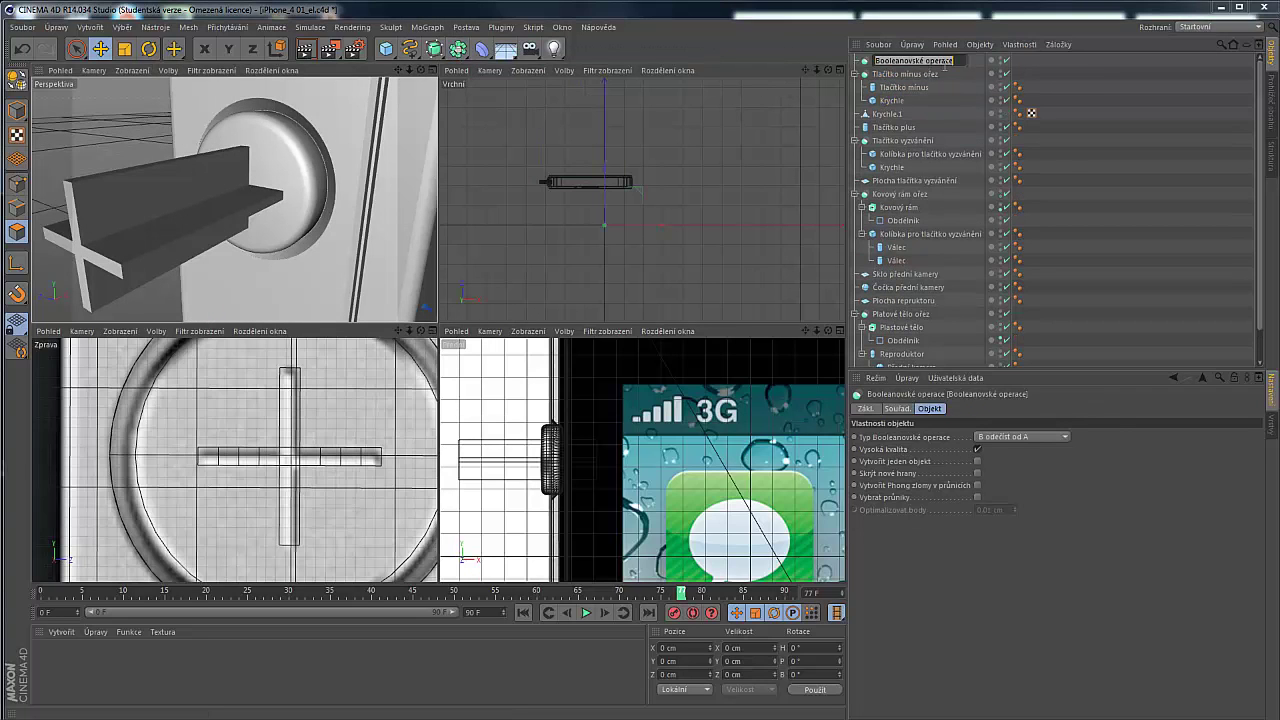
type("T")
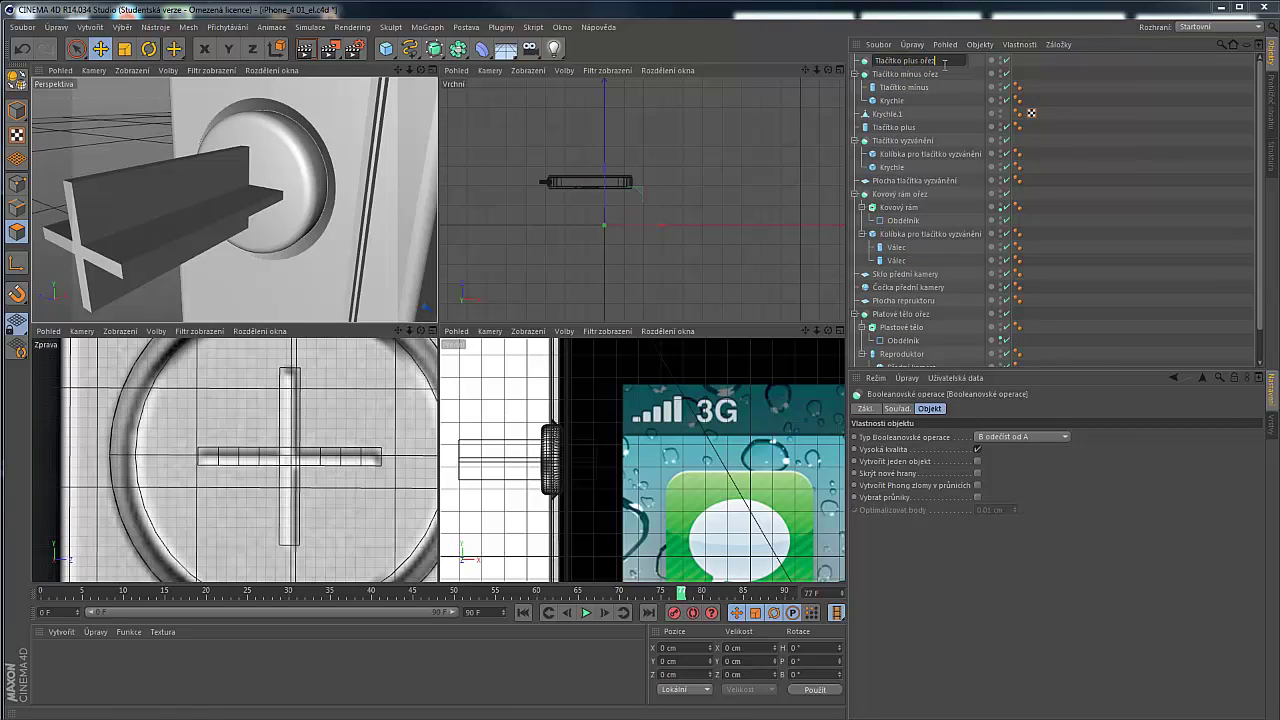
type("lačítko plus ořez")
key("Return")
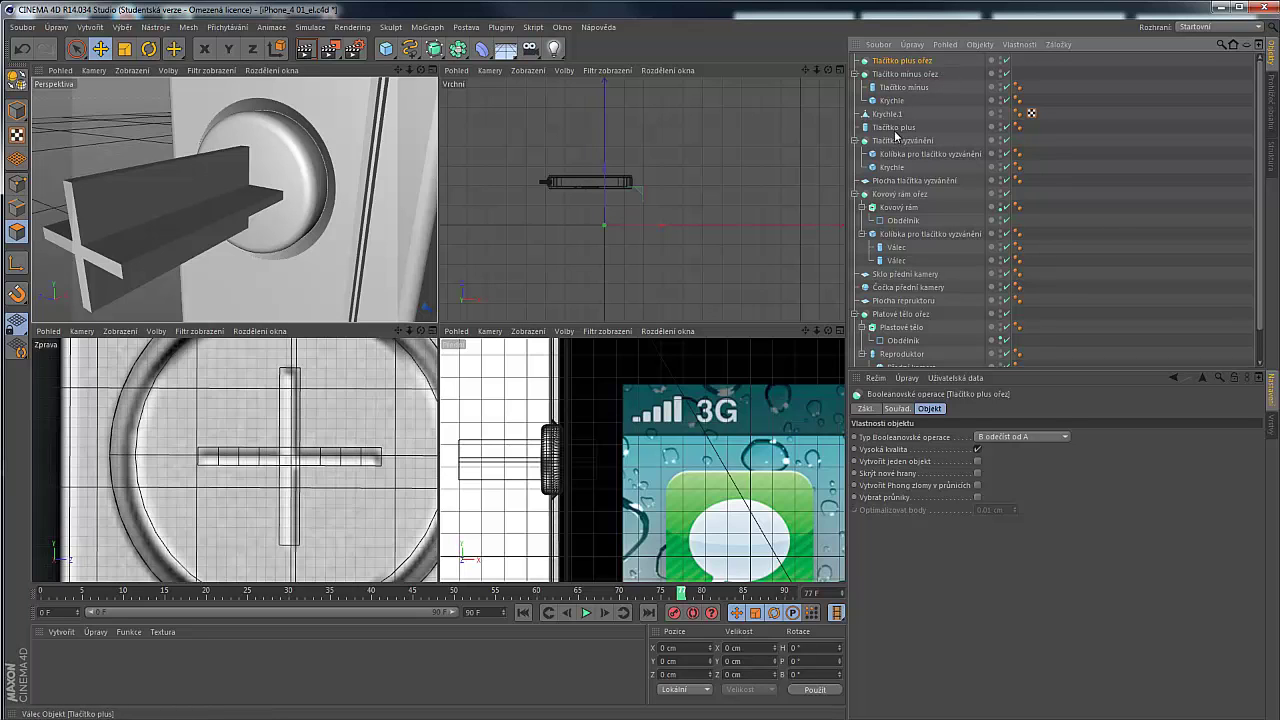
Nest the Tlačítko plus cylinder and the Krychle.1 cross in the plus Boolean, with the cylinder first
left_click_drag(912, 62, 903, 70)
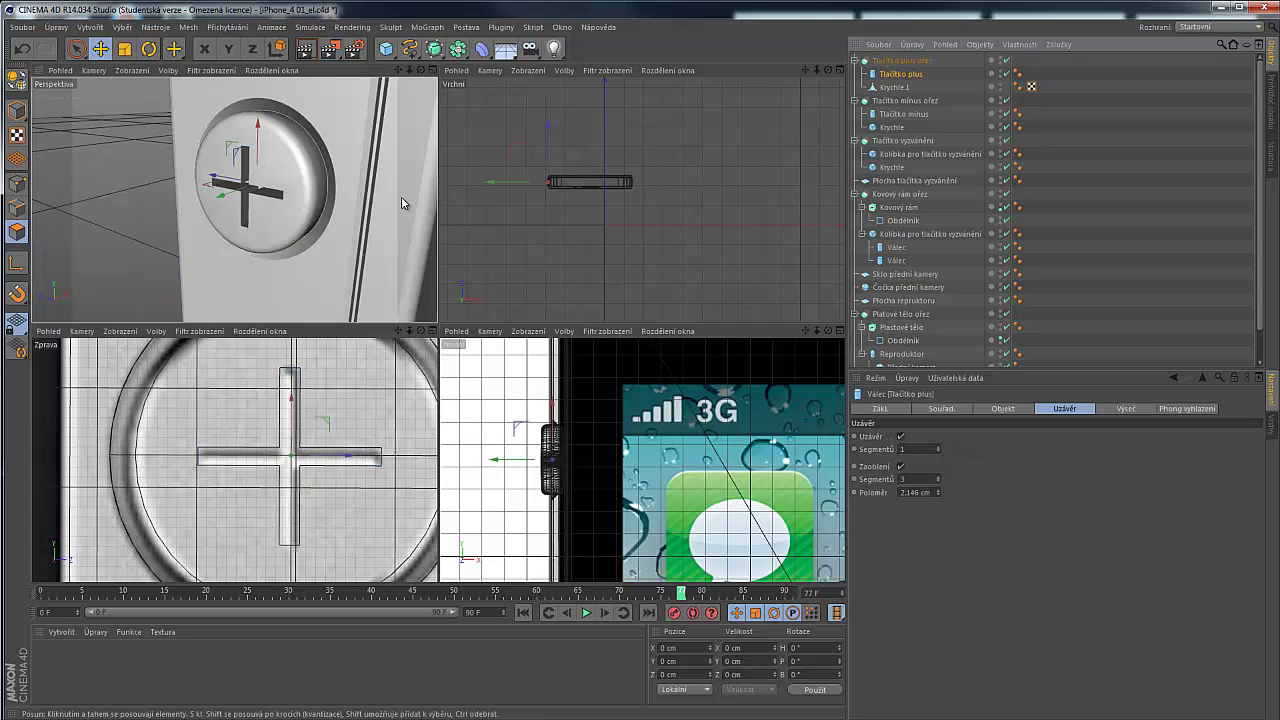
scroll(165, 181, "down", 2)
scroll(150, 175, "up", 3)
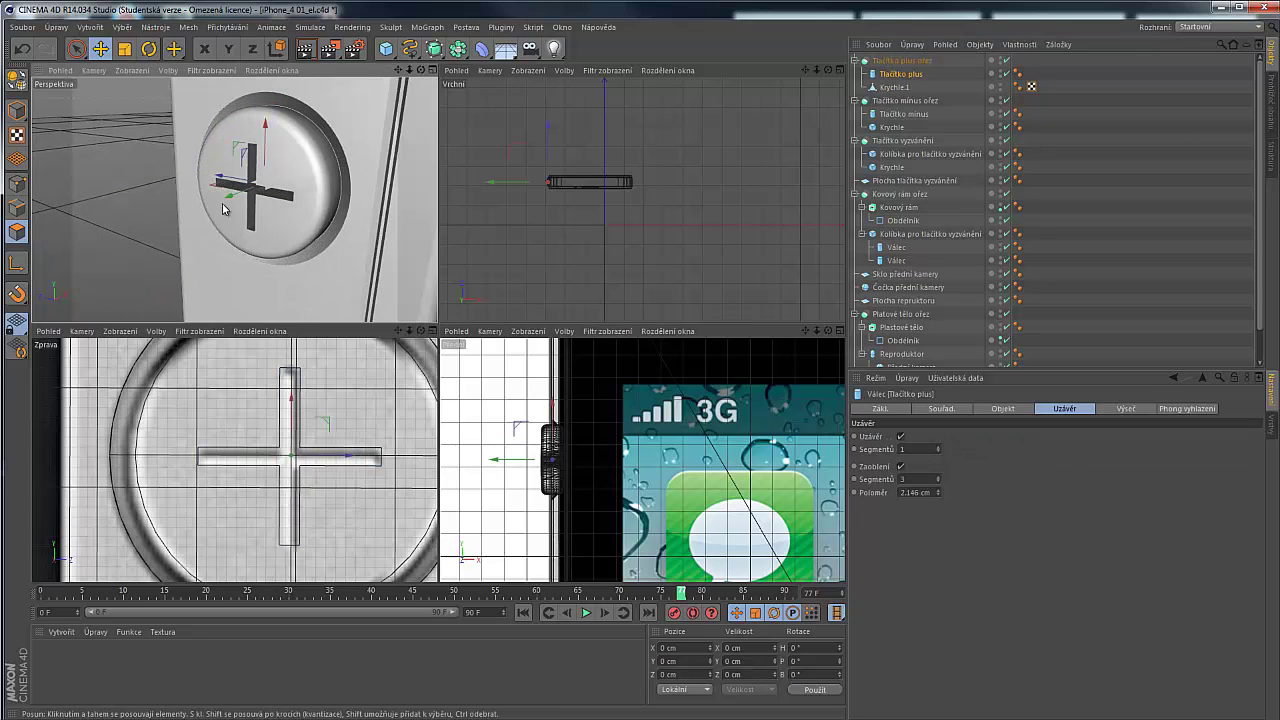
Switch to model mode and move the Krychle.1 cross outward along X to about -321.9 cm for a shallower plus recess
left_click(894, 87)
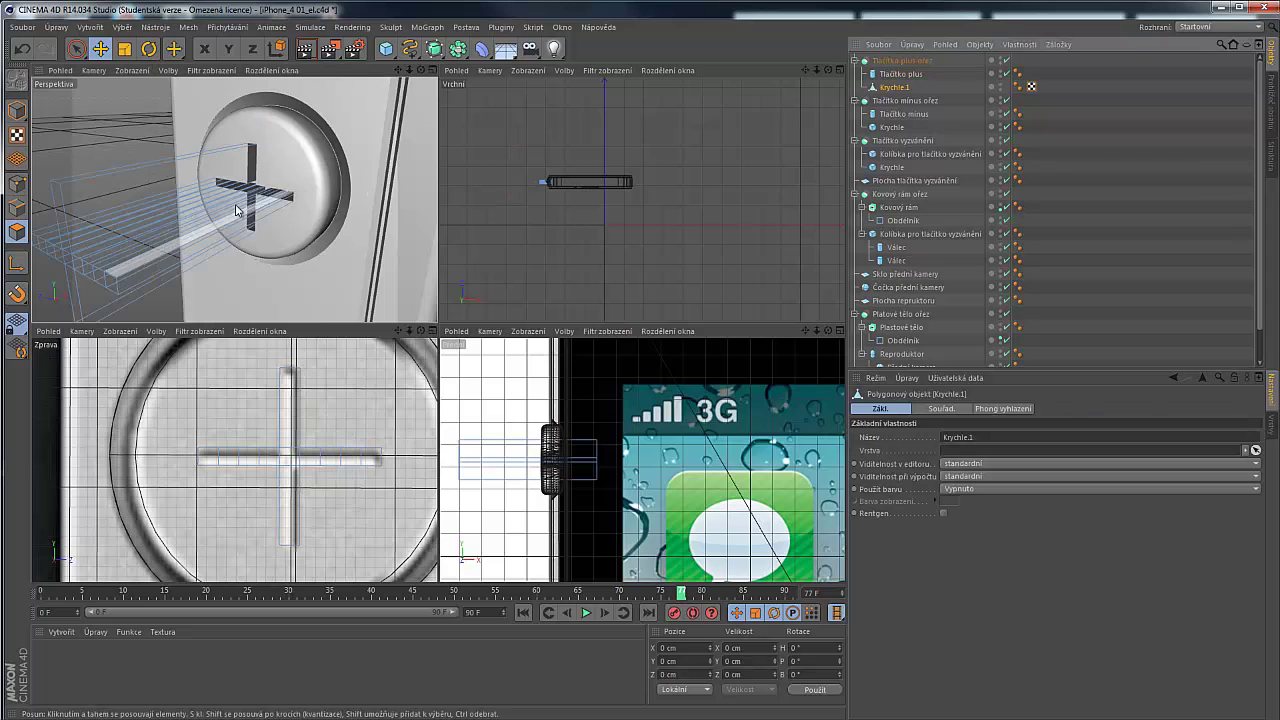
left_click(16, 110)
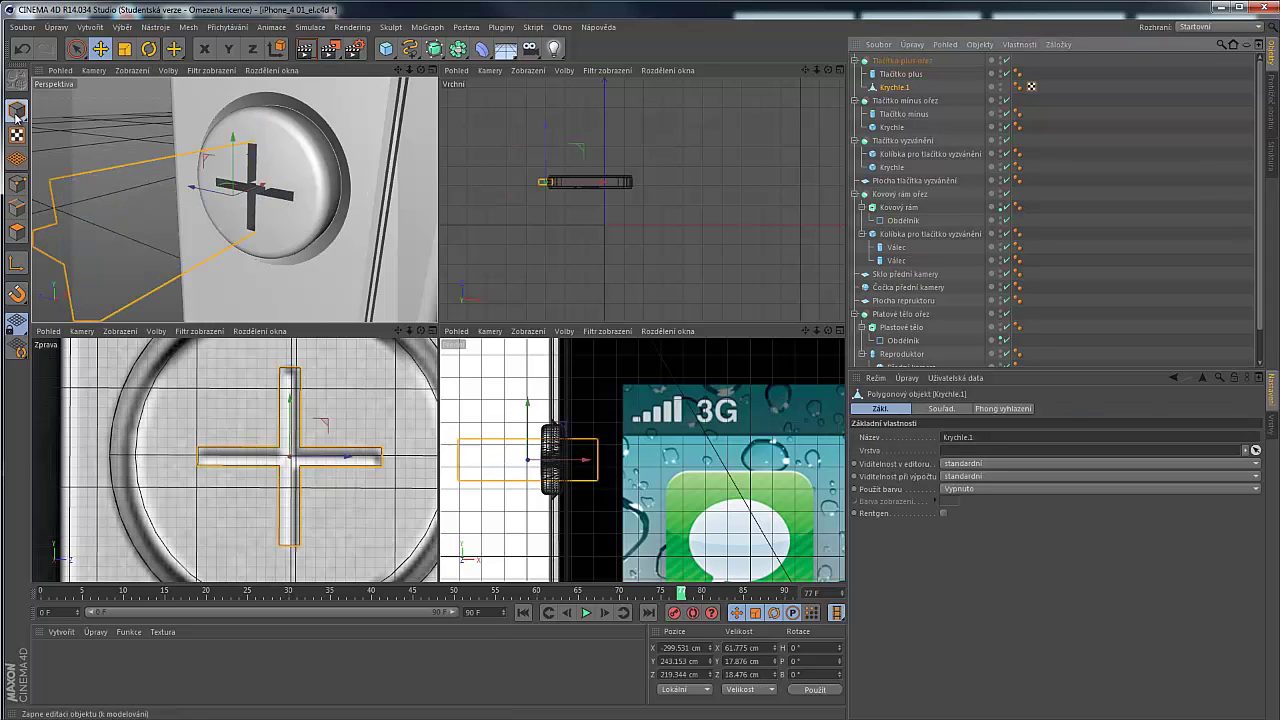
left_click_drag(244, 198, 159, 237)
scroll(322, 194, "down", 4)
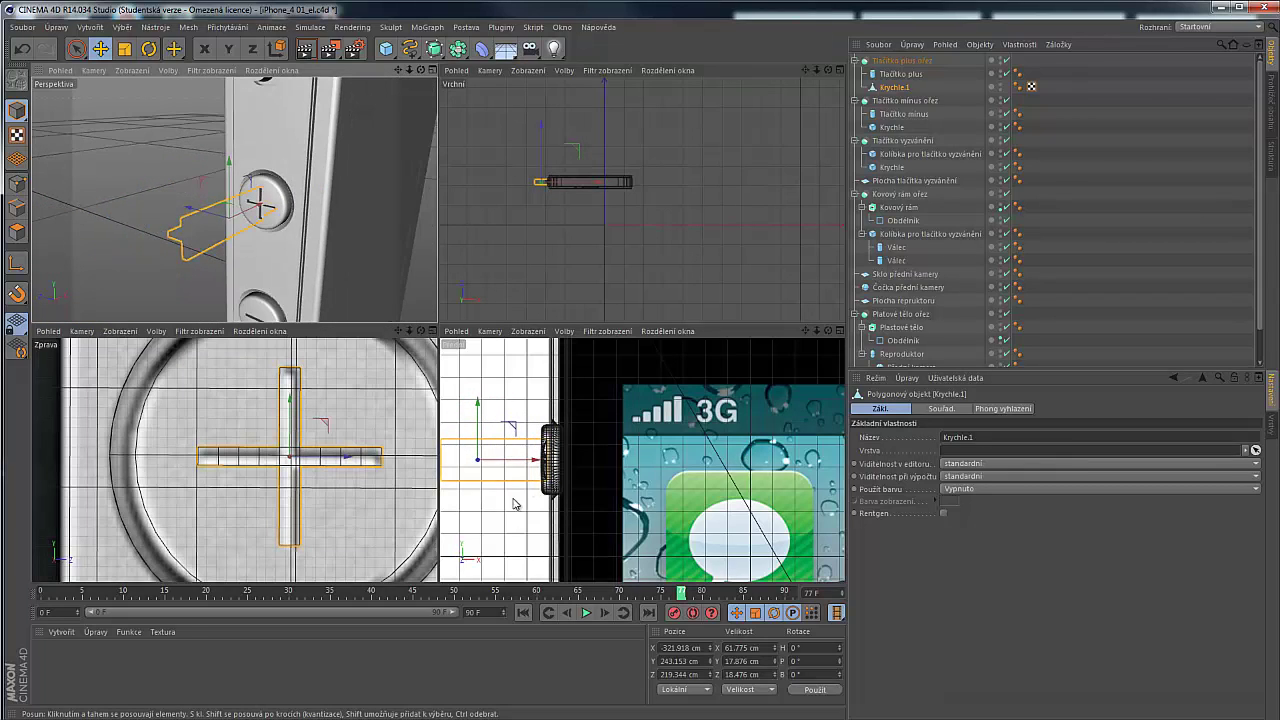
Scale the Krychle.1 cross along X to about 15.81 cm and move it back toward the button to X about -298.76 cm
scroll(575, 512, "down", 5)
scroll(669, 519, "up", 4)
scroll(669, 519, "down", 2)
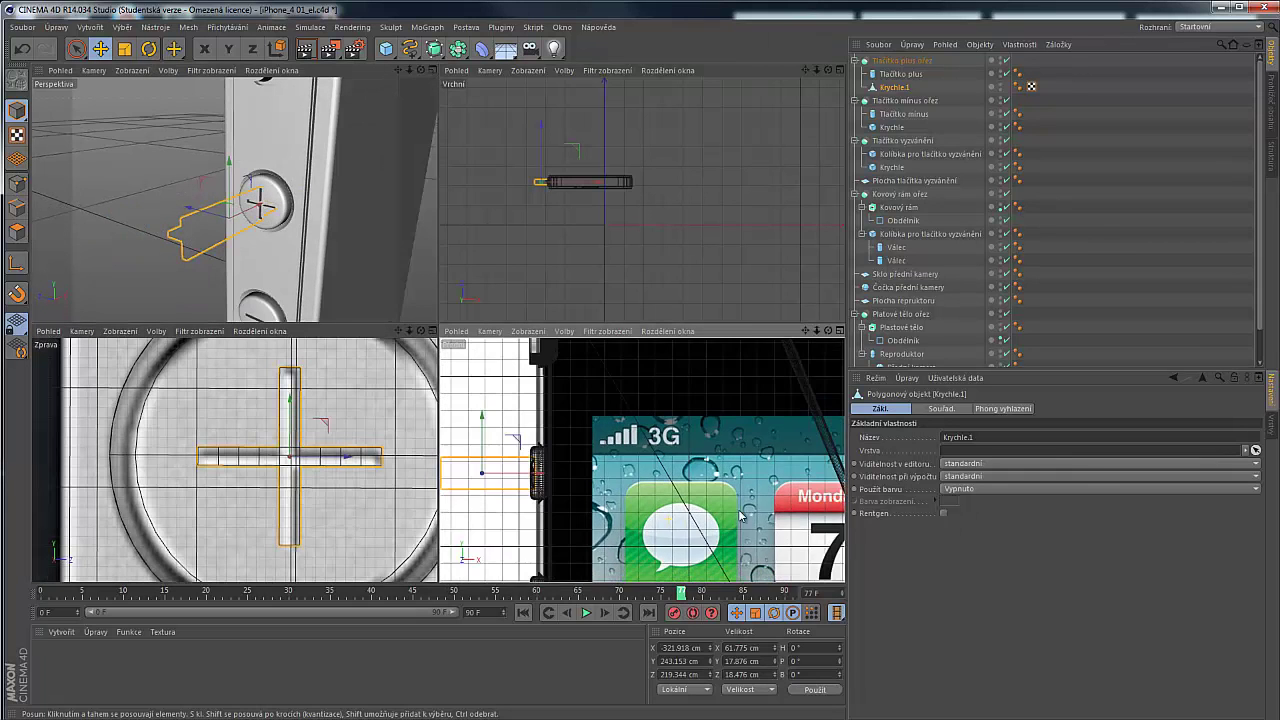
scroll(741, 516, "down", 2)
scroll(483, 506, "up", 8)
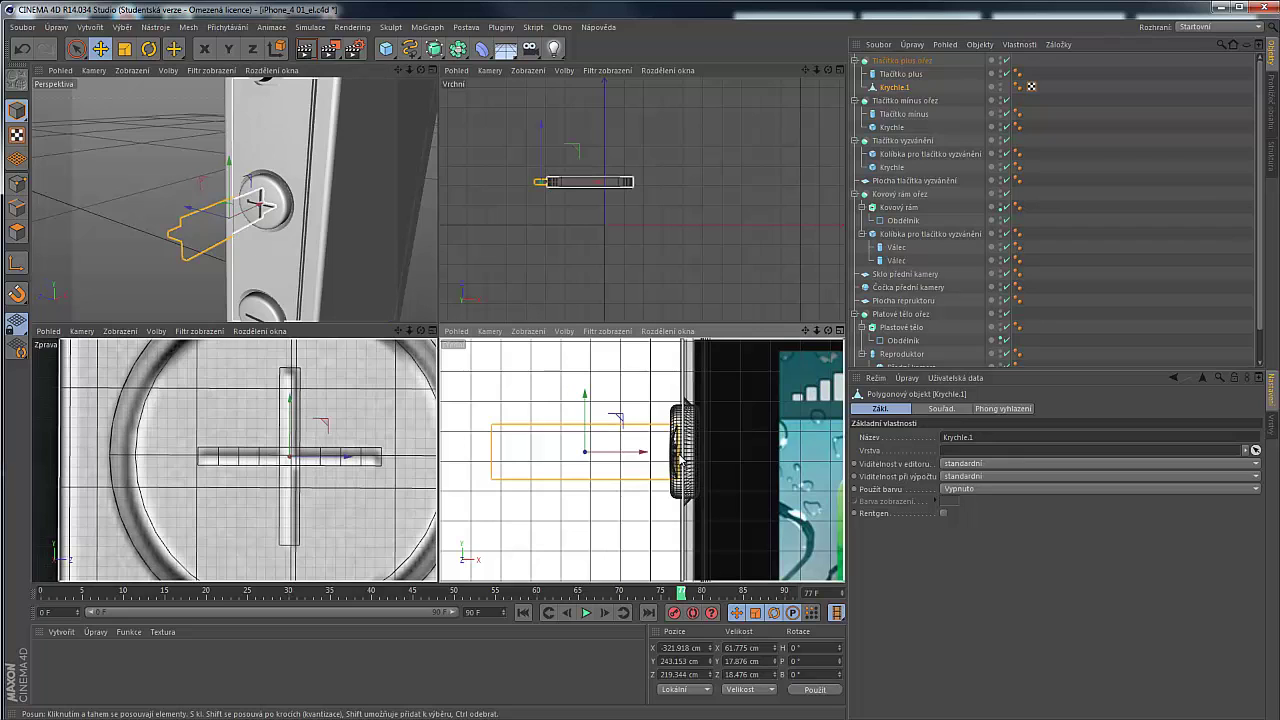
key("t")
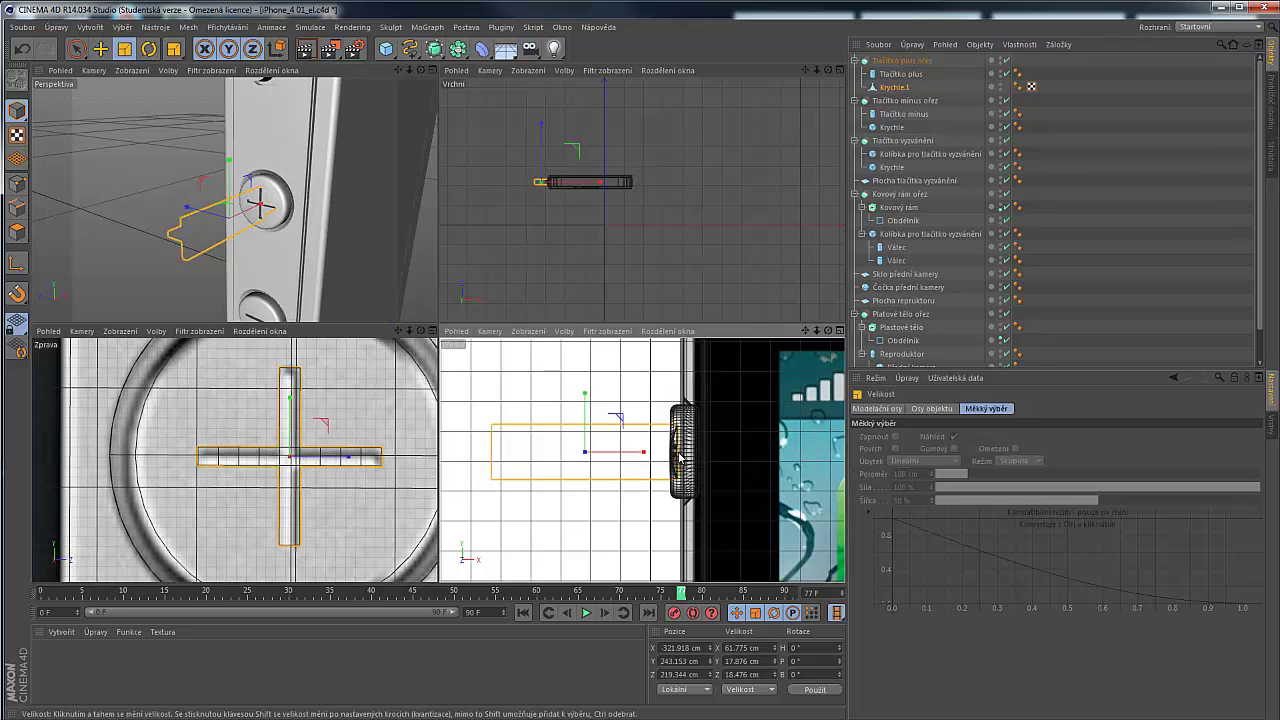
left_click_drag(655, 458, 689, 457)
key("e")
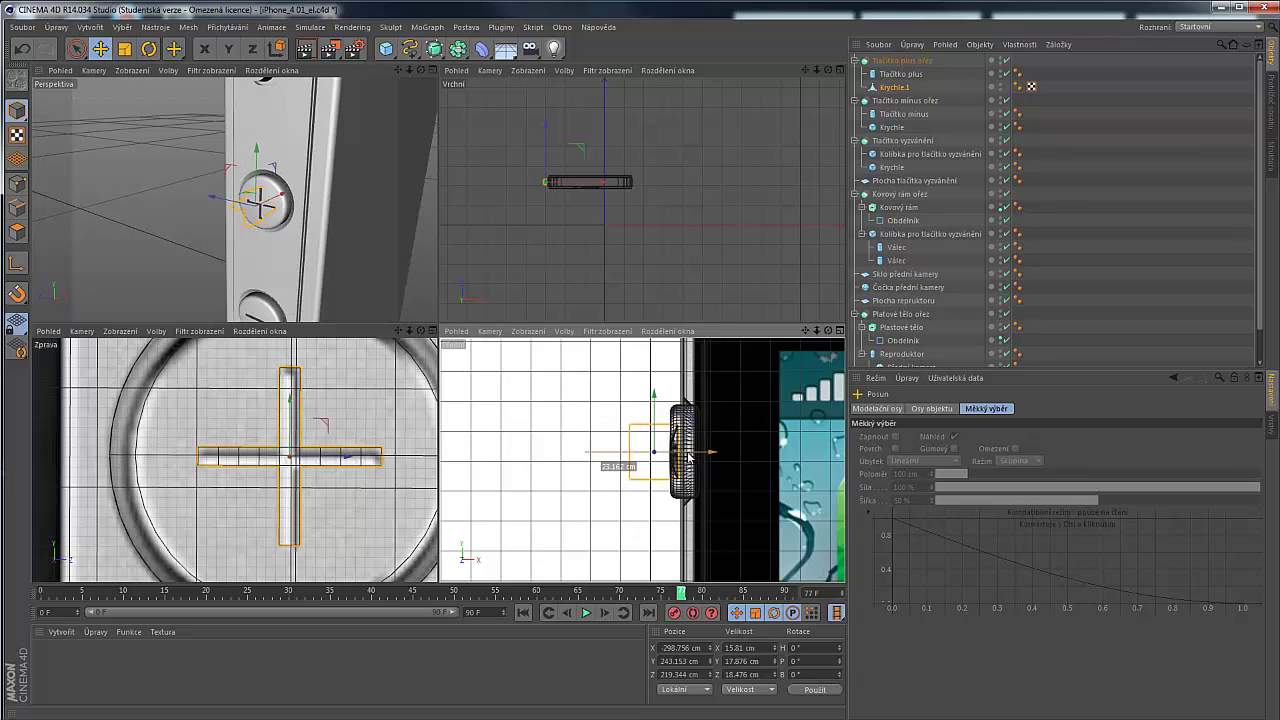
left_click_drag(689, 457, 689, 457)
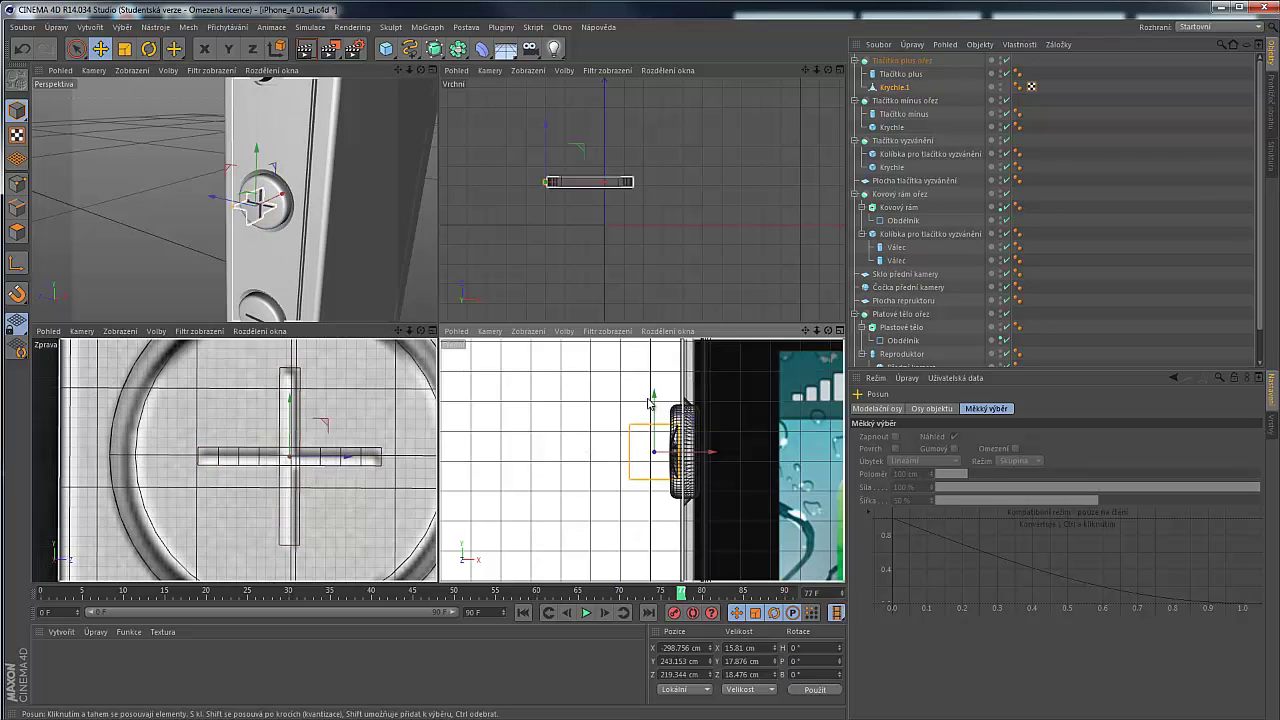
Shorten the minus button's Krychle cutter along X to about 10.71 cm and place it at X about -296.78 cm for a shallower recess
scroll(607, 427, "up", 5)
scroll(607, 427, "up", 4)
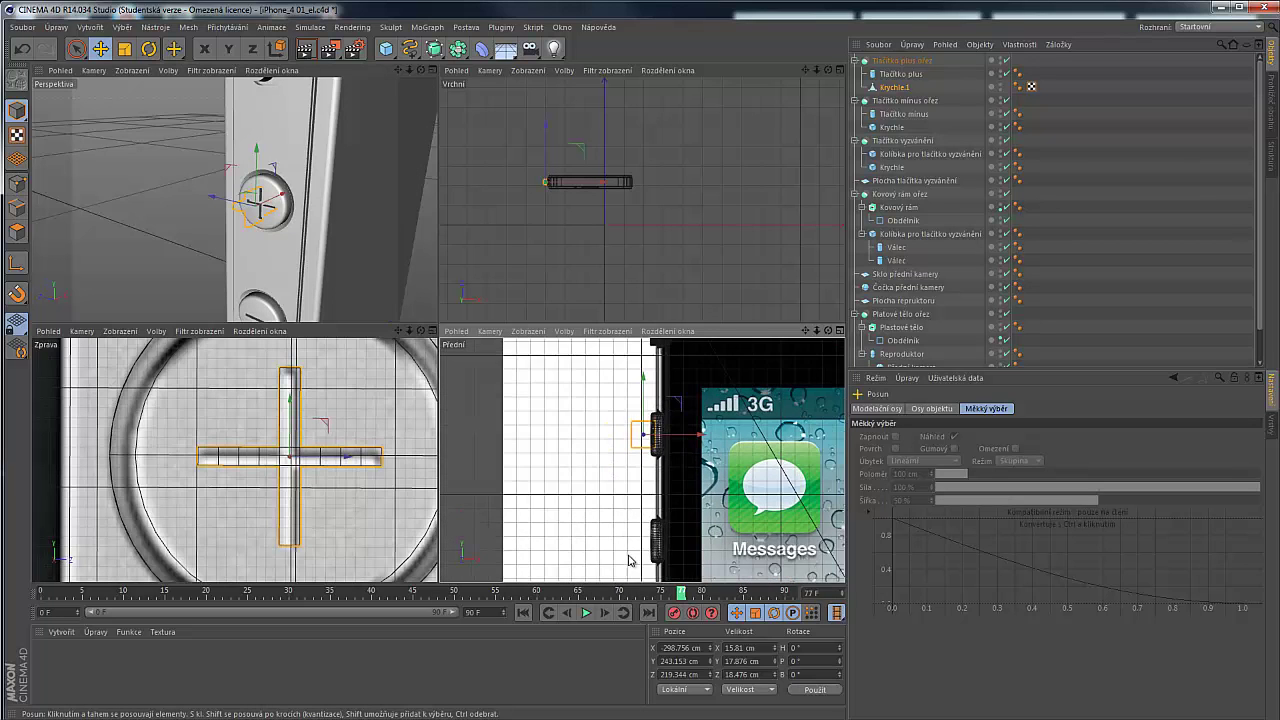
middle_click(711, 489)
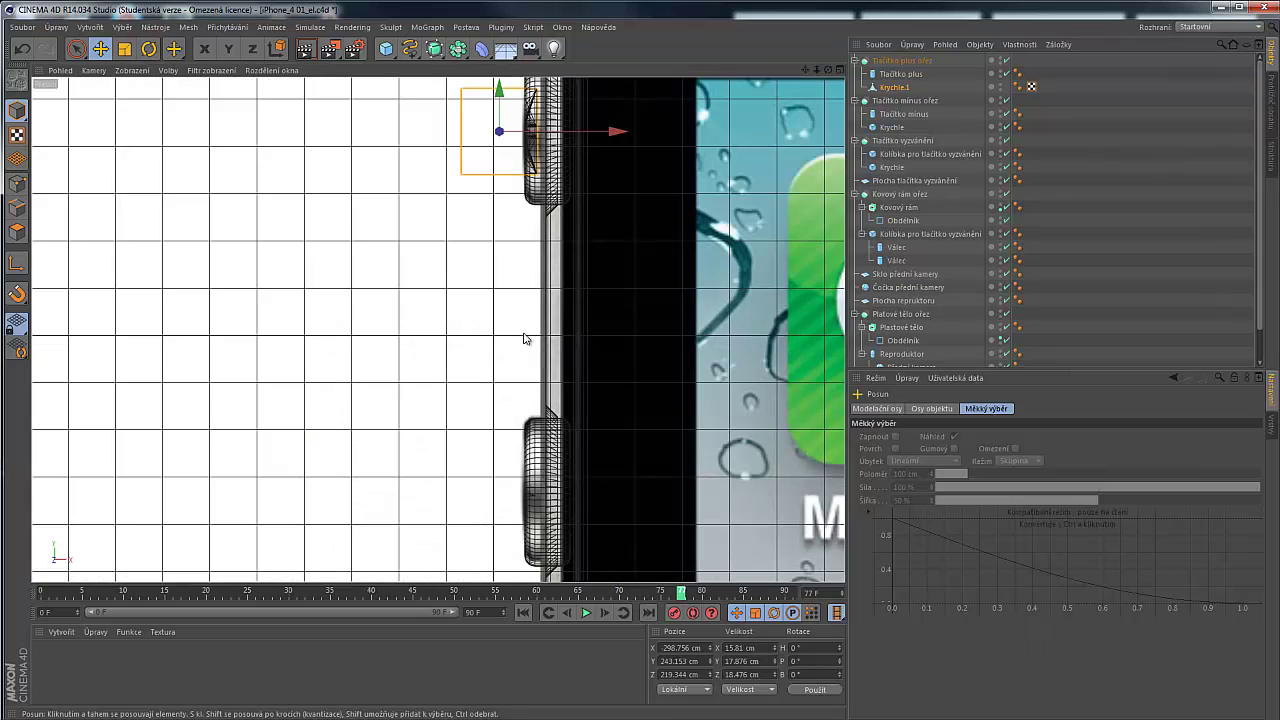
scroll(524, 338, "down", 1)
left_click(892, 127)
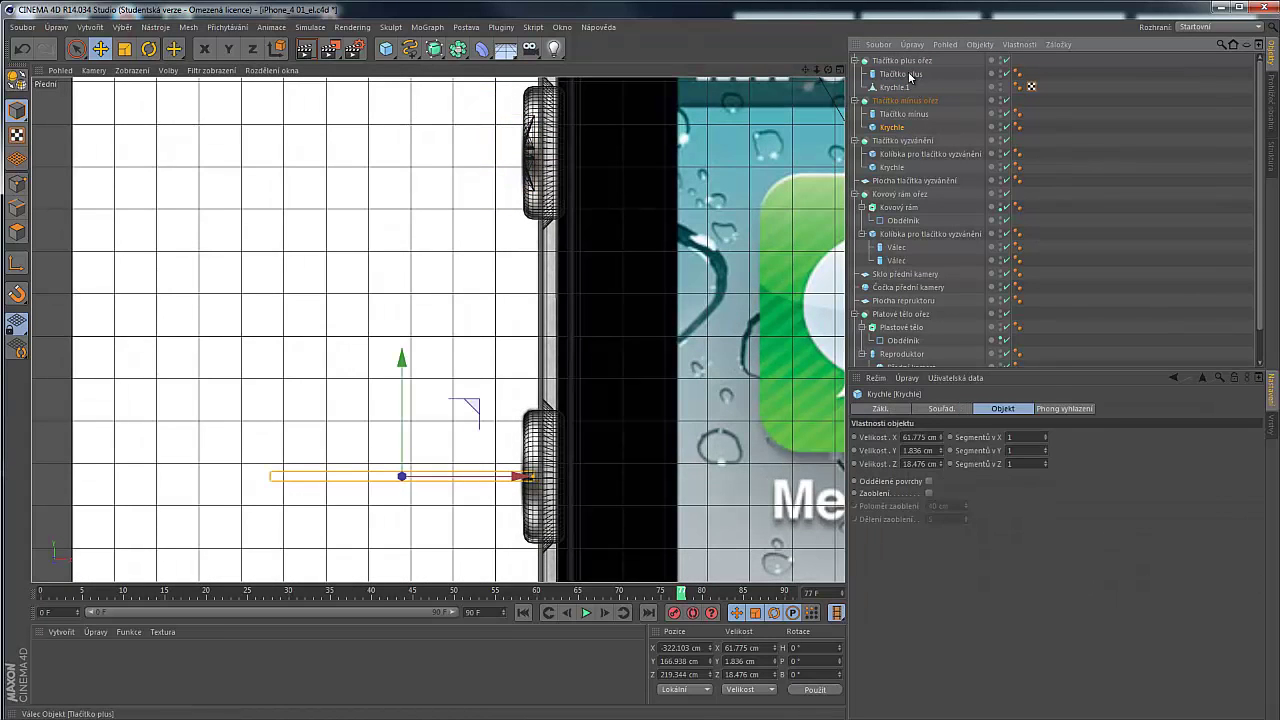
left_click(905, 74)
left_click(893, 87)
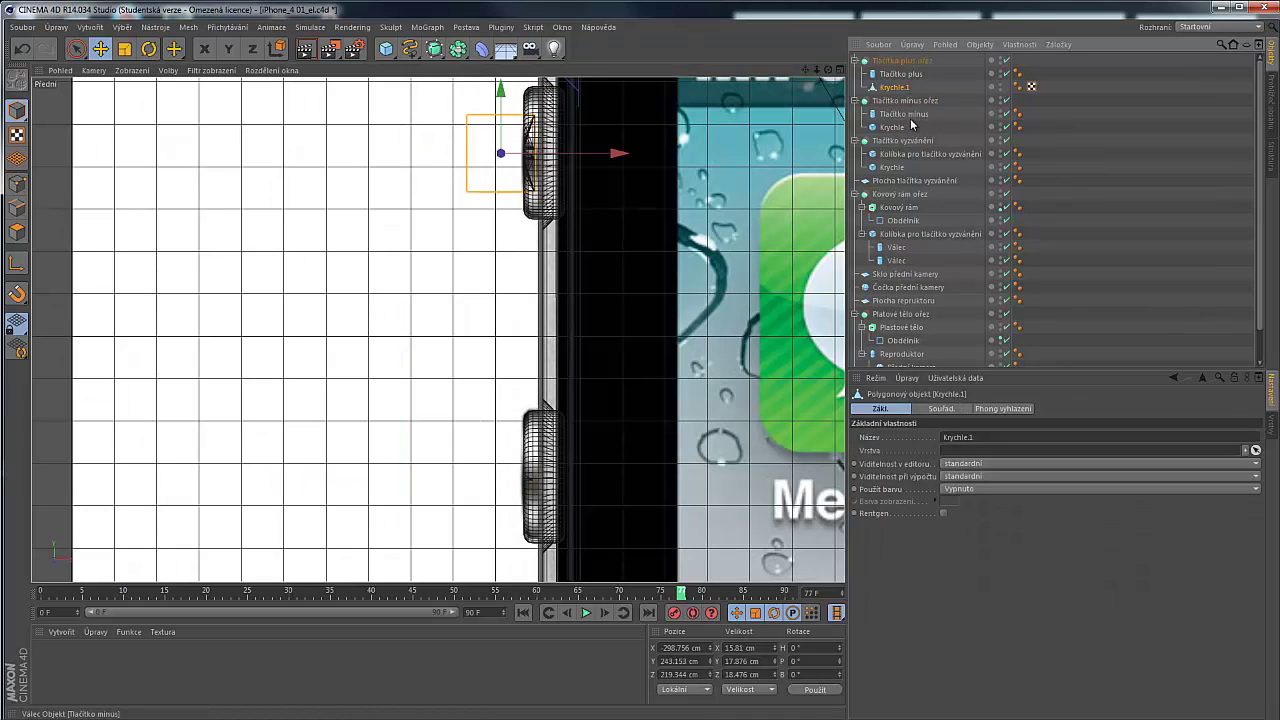
left_click(890, 127)
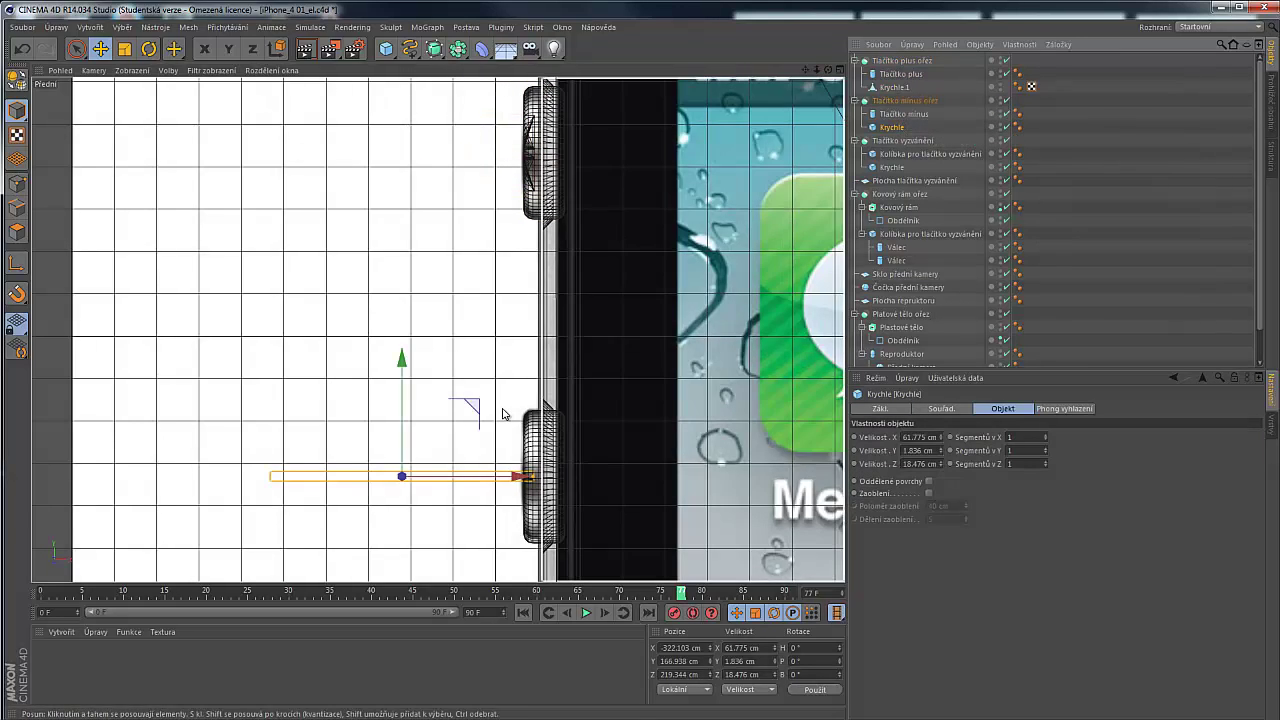
left_click_drag(516, 477, 565, 482)
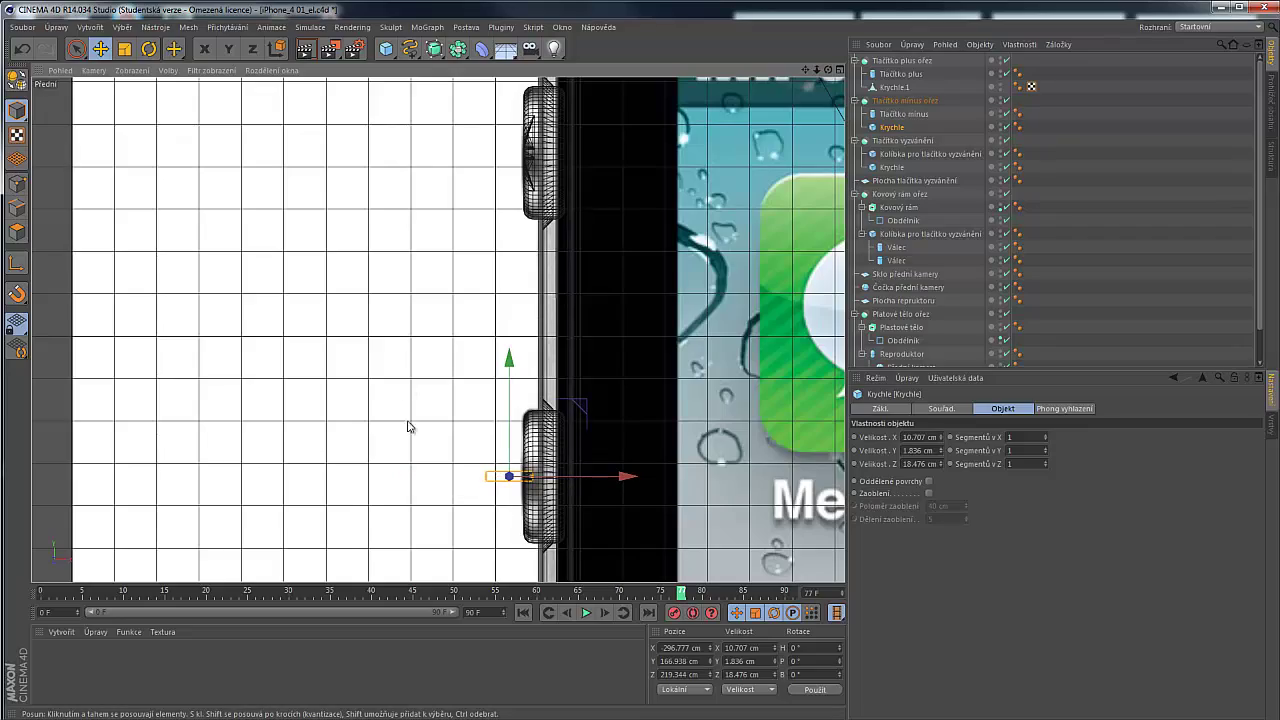
left_click(316, 371)
Examine the engraved plus and minus volume buttons from several angles and distances in the perspective view
mouse_move(310, 358)
left_mouse_down("alt")
mouse_move(467, 362)
mouse_move(303, 343)
left_mouse_up("alt")
scroll(400, 363, "down", 5)
scroll(397, 337, "down", 3)
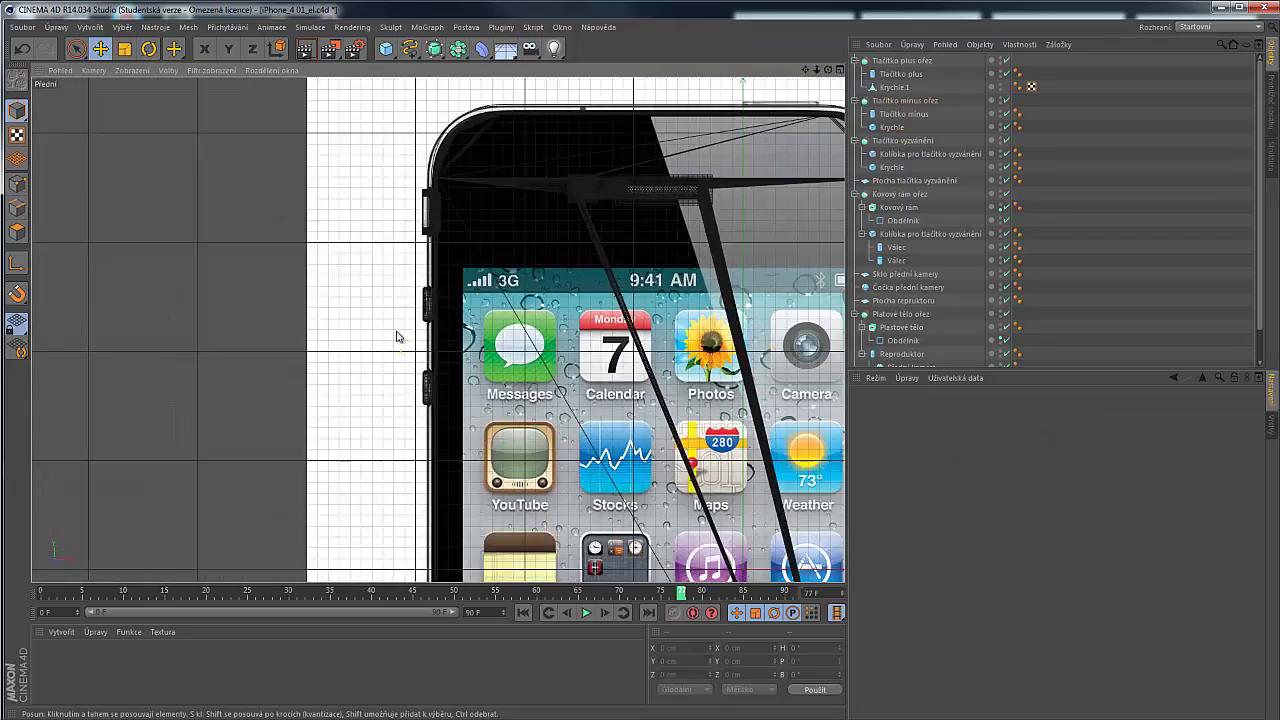
middle_click(397, 337)
scroll(296, 400, "down", 1)
scroll(214, 182, "down", 8)
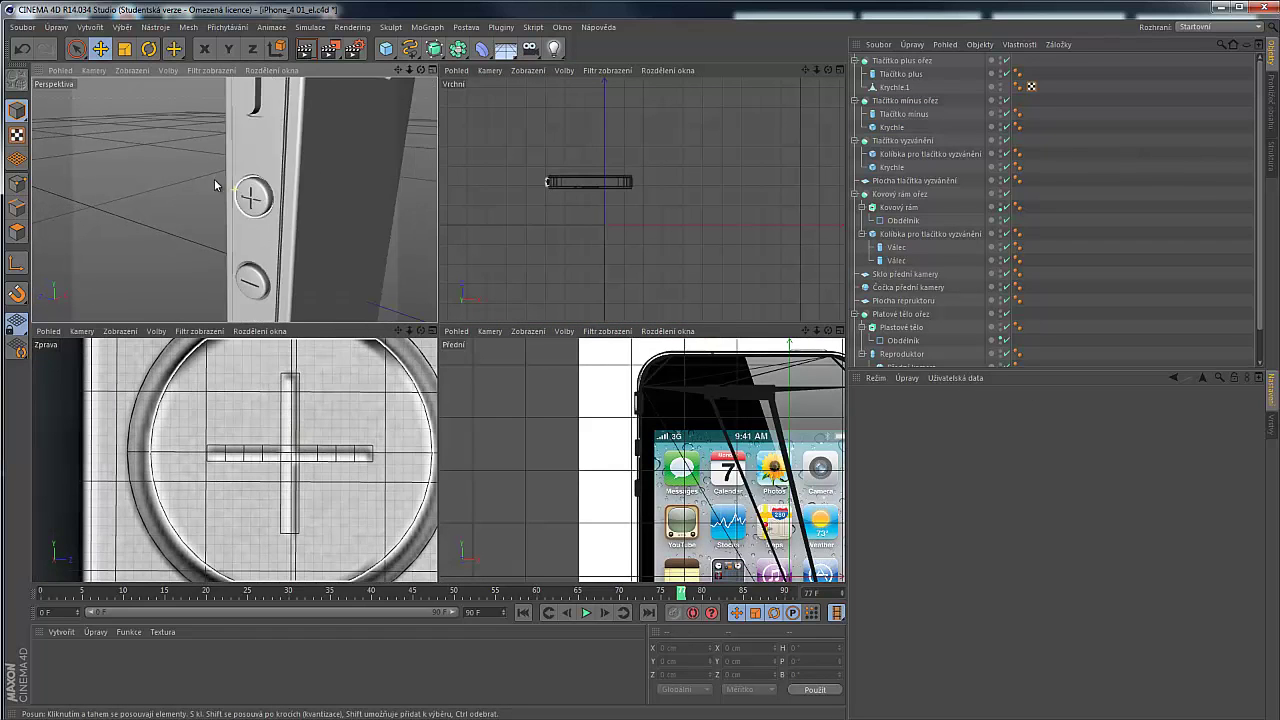
left_click_drag(180, 217, 206, 210, "alt")
scroll(191, 215, "up", 7)
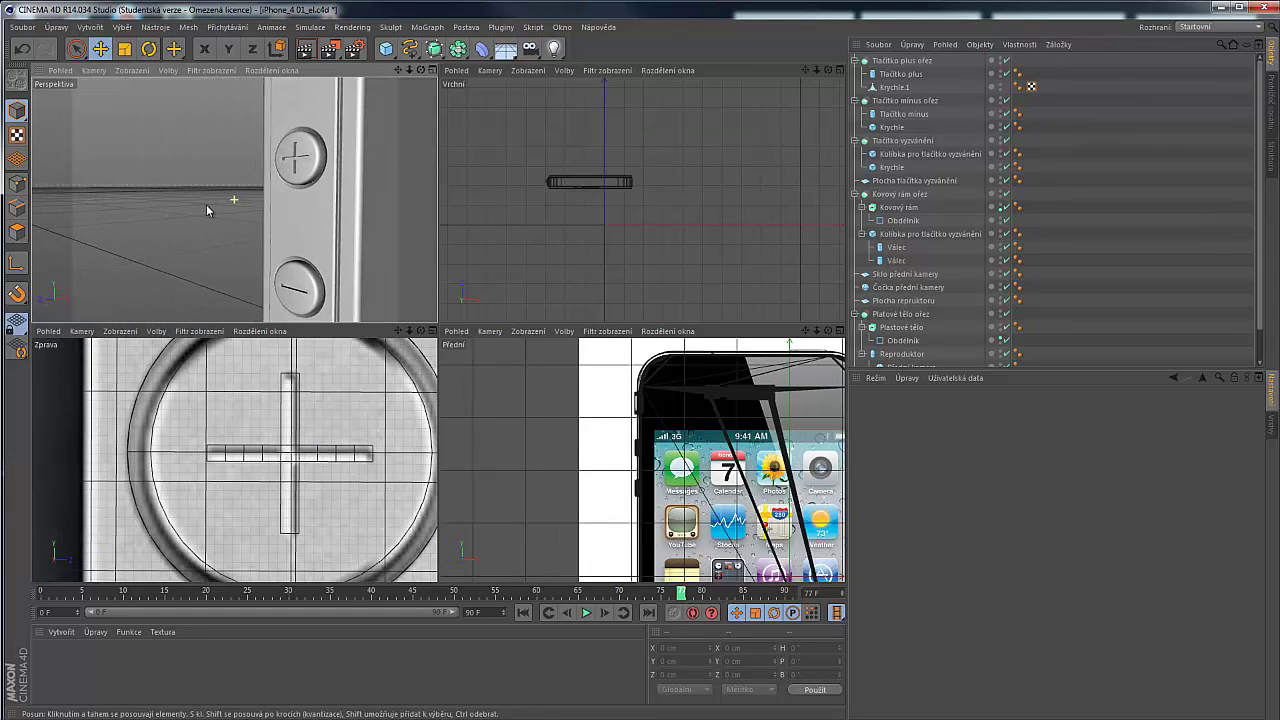
scroll(206, 209, "down", 4)
scroll(286, 206, "up", 4)
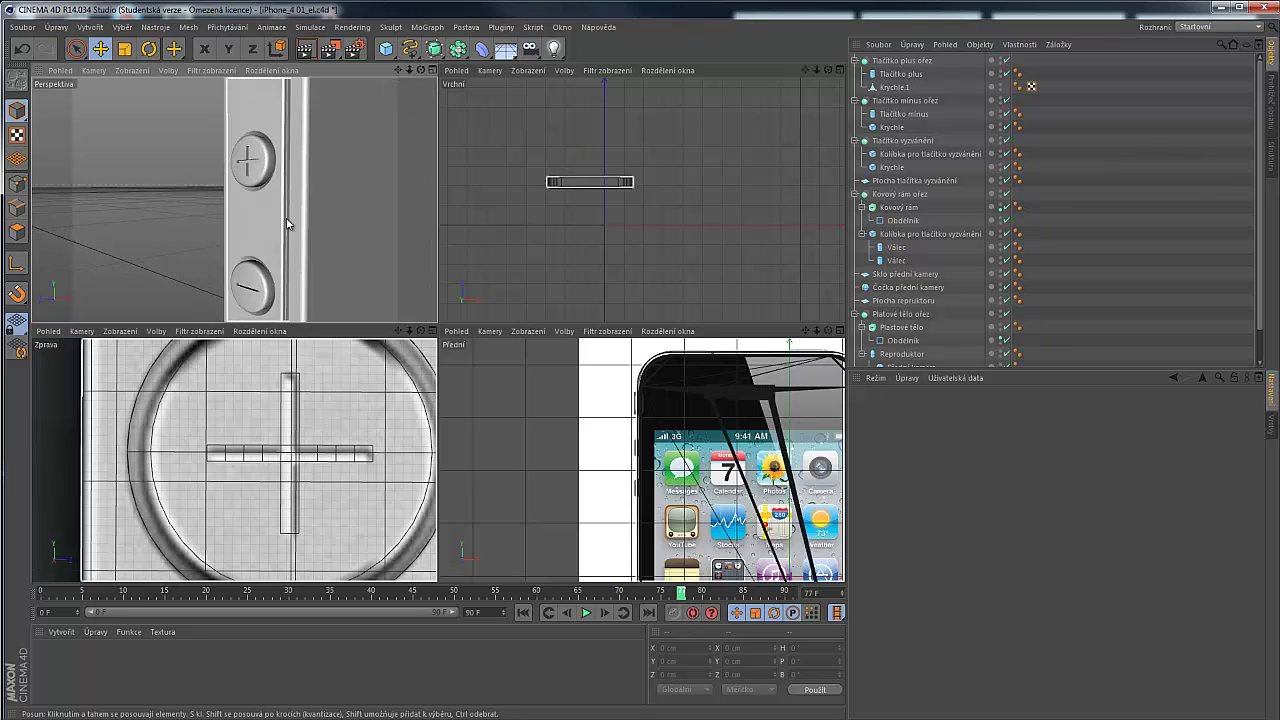
mouse_move(287, 224)
left_mouse_down("alt")
mouse_move(246, 217)
mouse_move(277, 240)
mouse_move(305, 236)
left_mouse_up("alt")
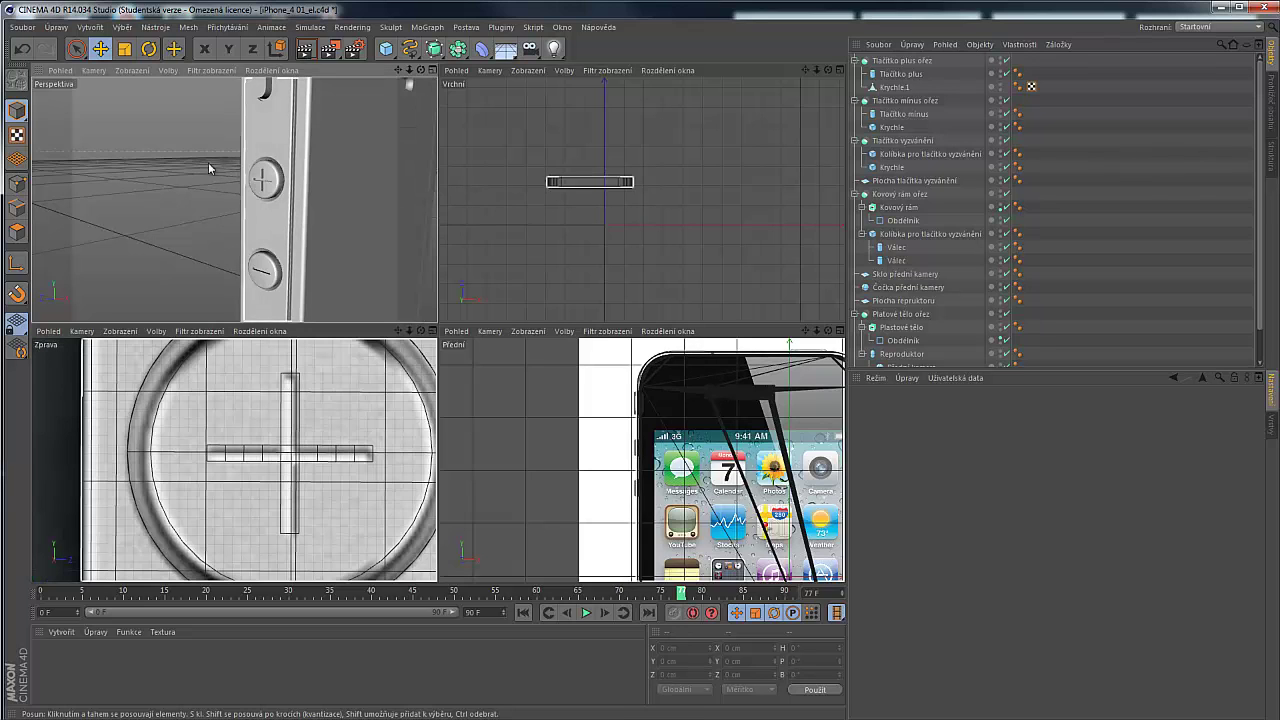
left_click(251, 180)
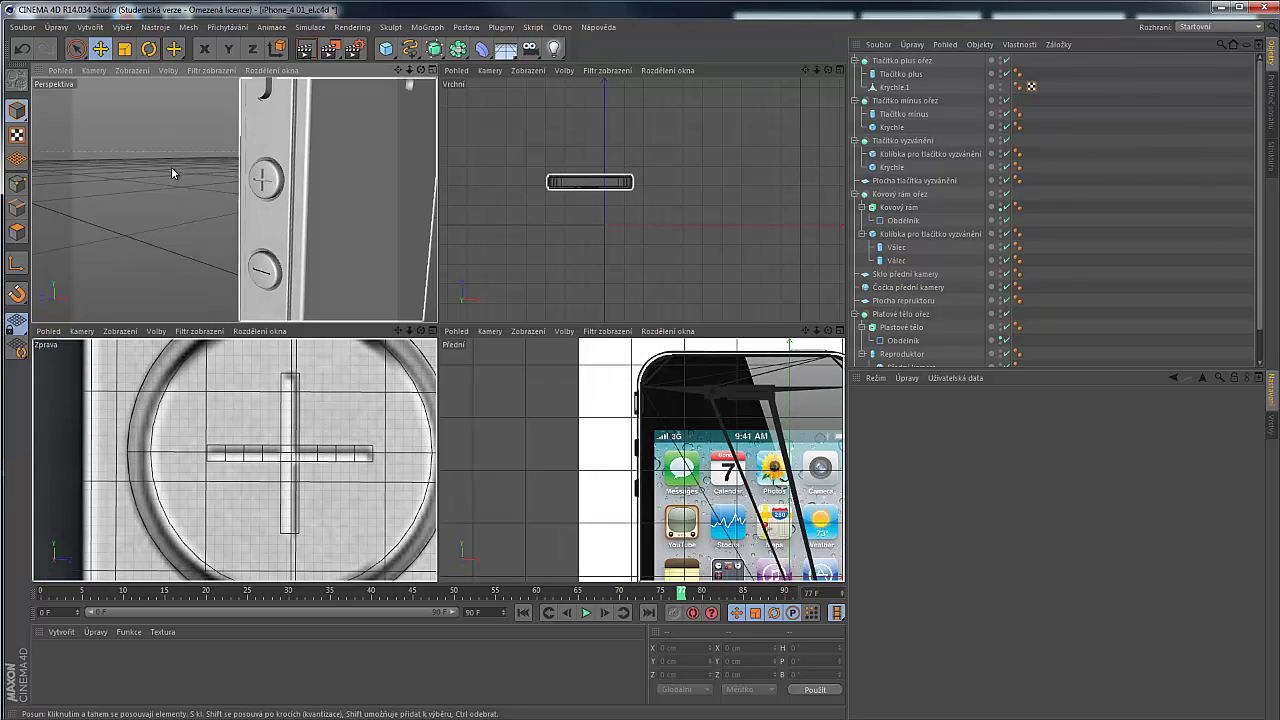